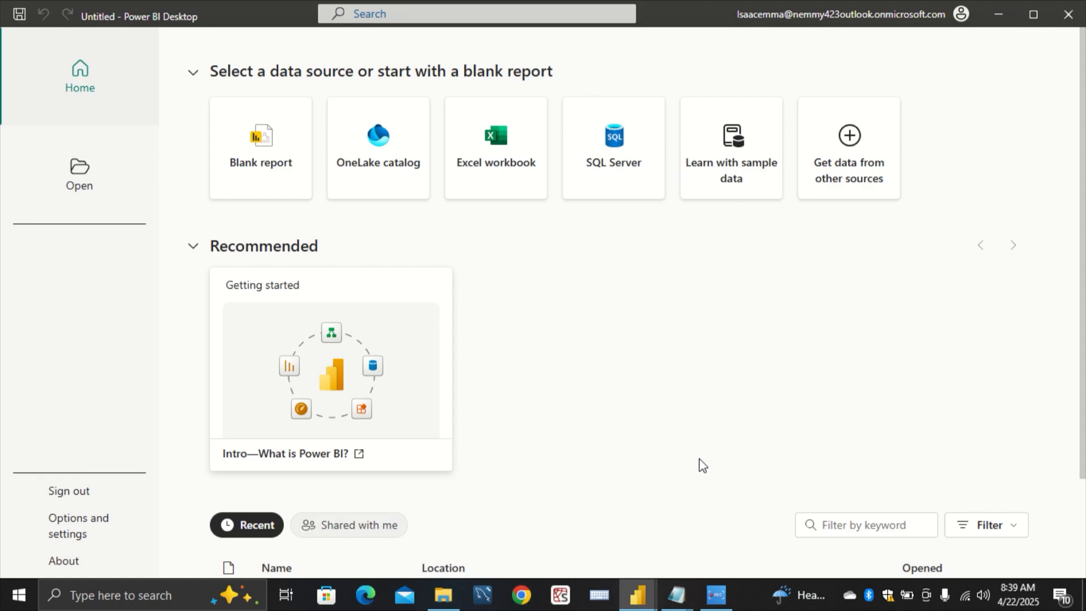
Step: Switch to the jotting file in Notepad and review the key steps listed for the project
mouse_move(678, 593)
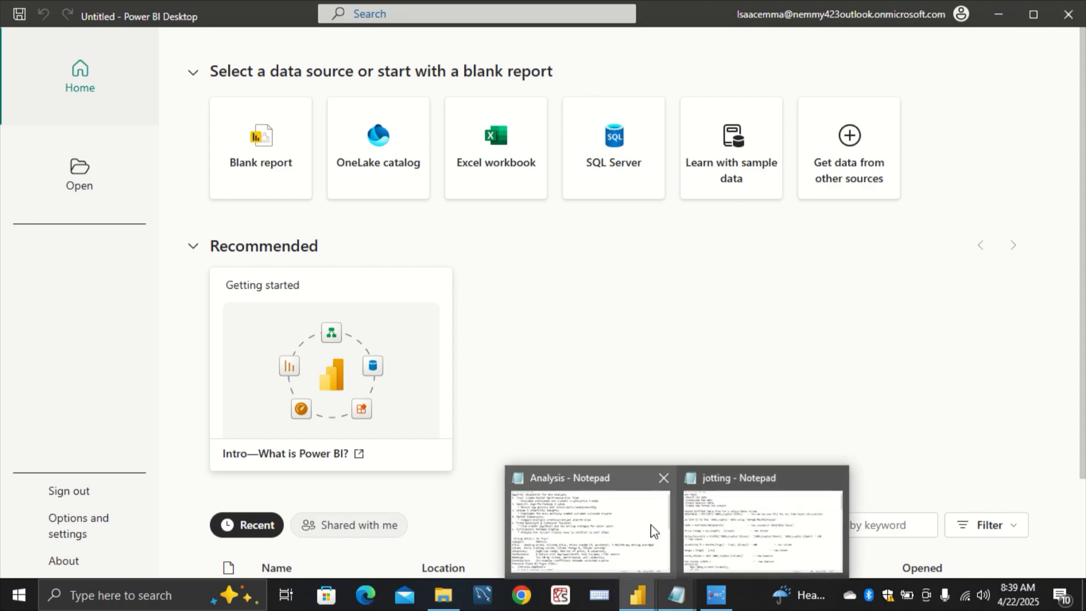
left_click(682, 524)
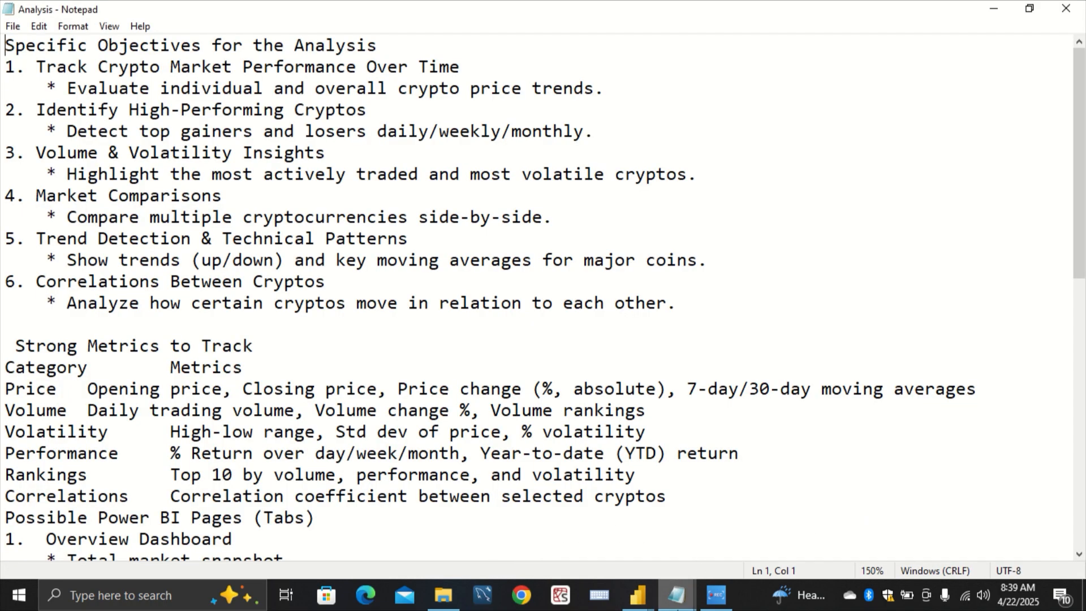
left_click(723, 542)
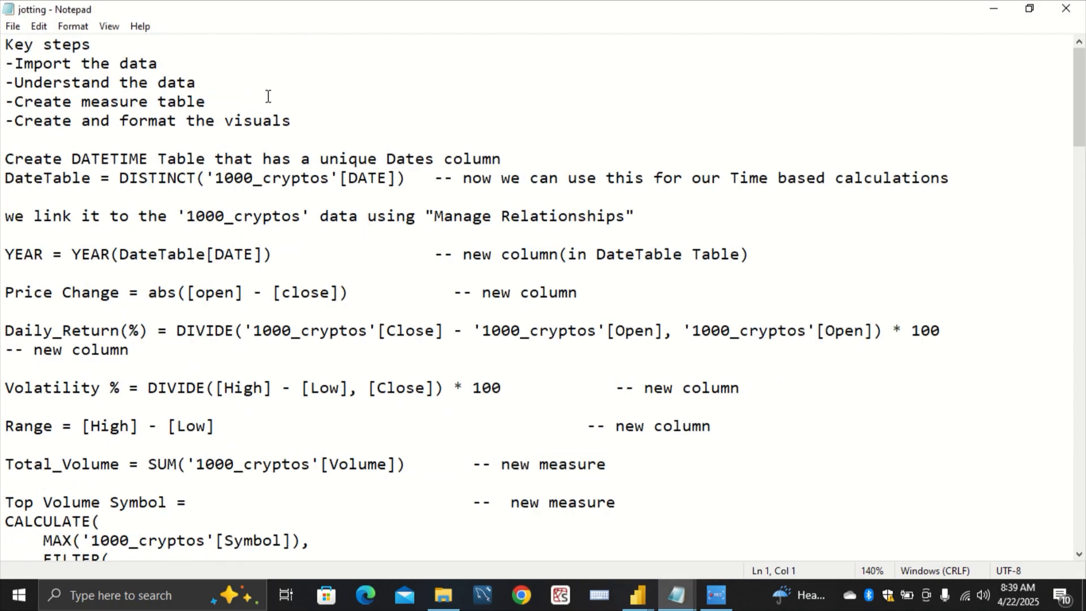
left_click_drag(292, 120, 3, 66)
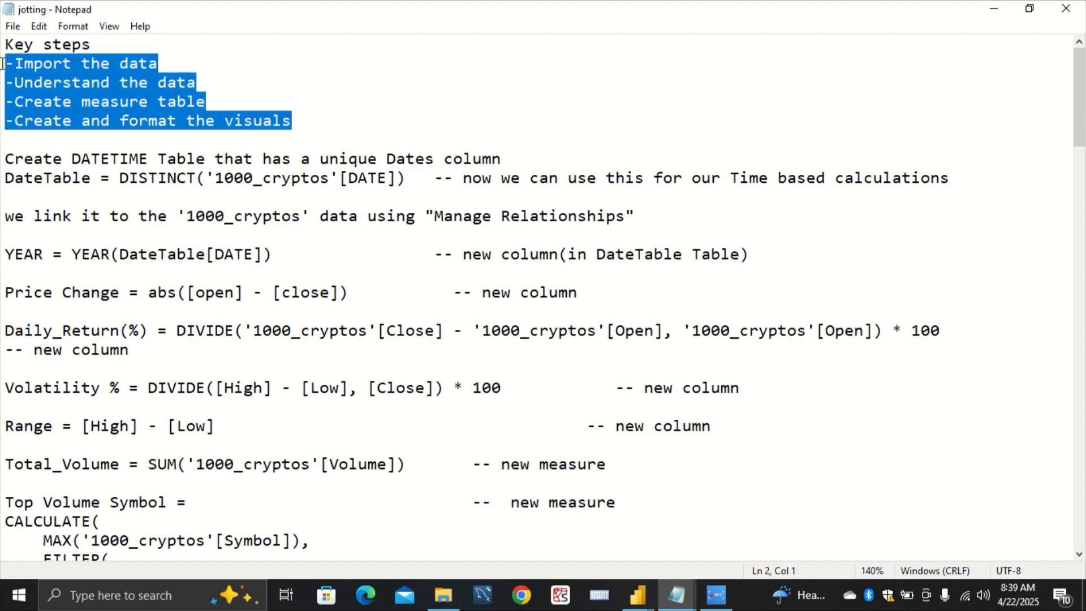
left_click(110, 63)
left_click_drag(161, 63, 3, 64)
left_click_drag(205, 82, 10, 82)
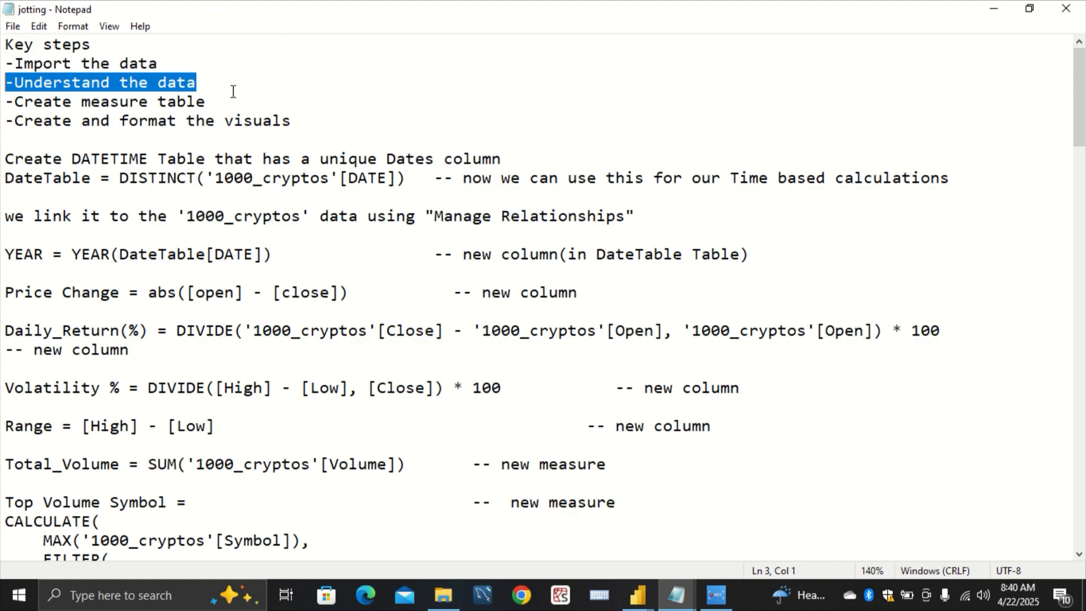
left_click_drag(205, 101, 3, 101)
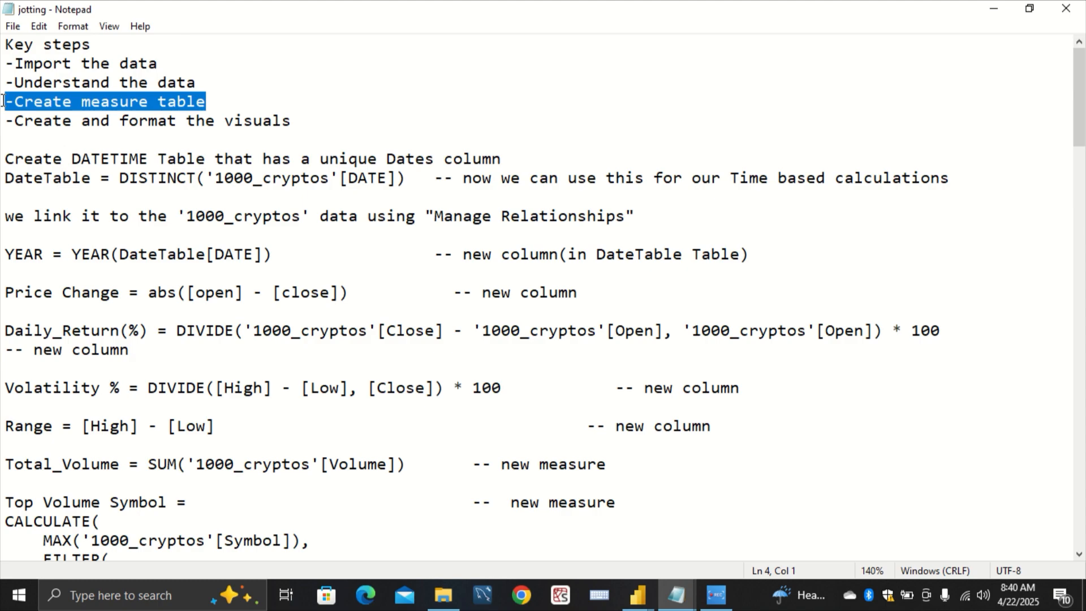
left_click(289, 120)
left_click(3, 136)
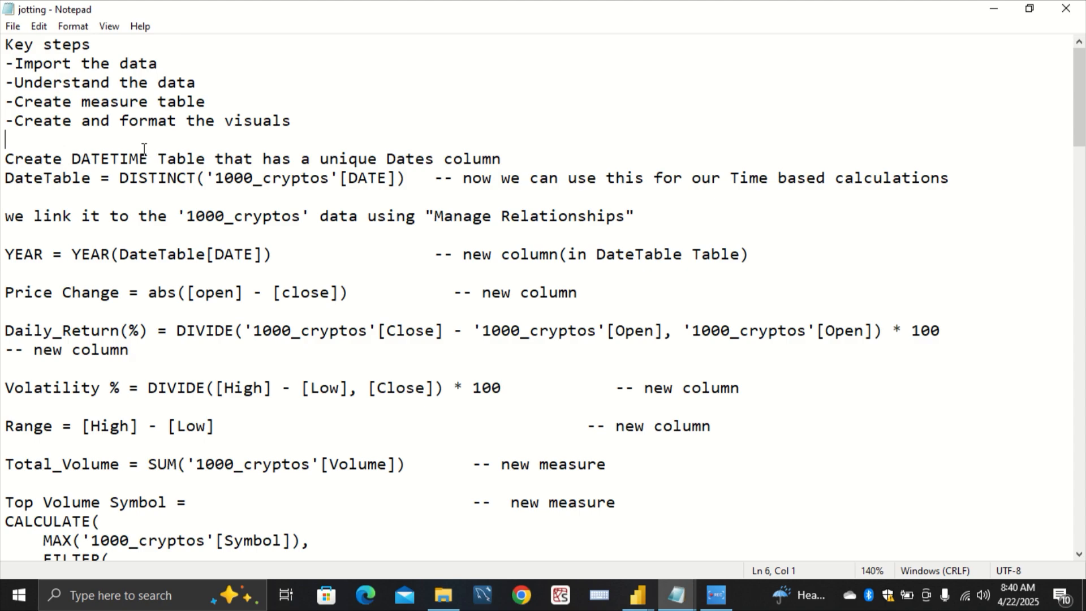
Step: Switch to the untitled Power BI Desktop window and start a blank report
mouse_move(637, 604)
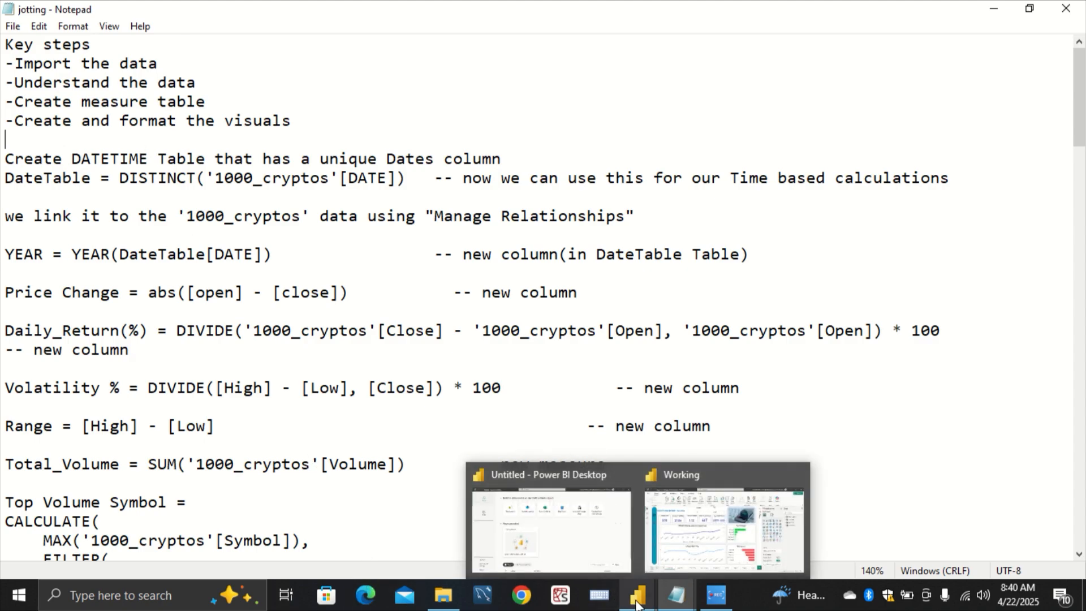
left_click(571, 537)
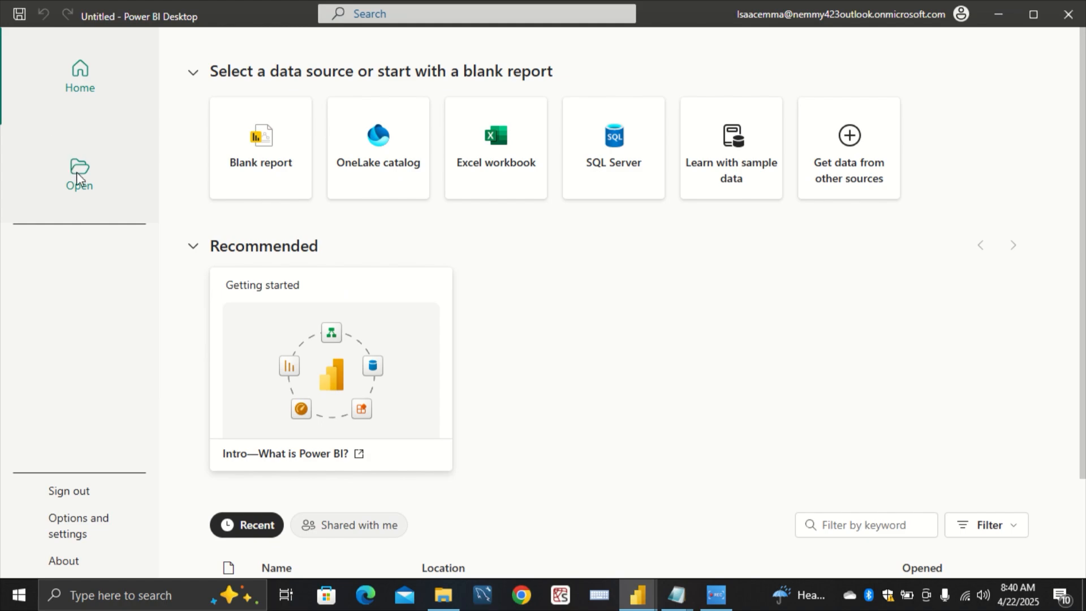
left_click(237, 155)
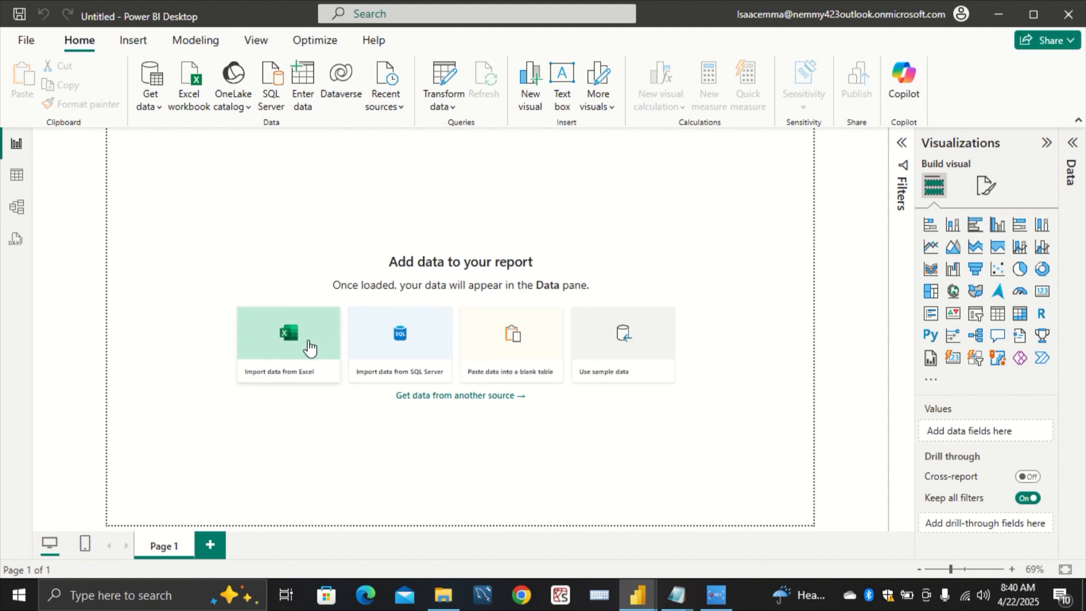
Step: Import the 1000_cryptos file from the Crpto Dataset folder, with all file types listed, and load it into the report
left_click(308, 339)
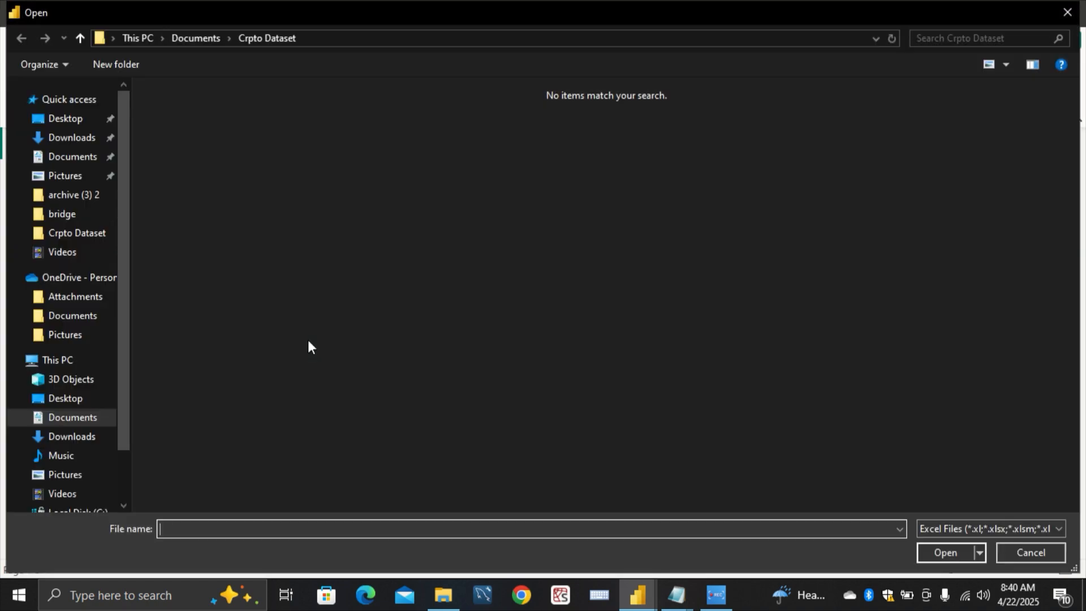
left_click(953, 525)
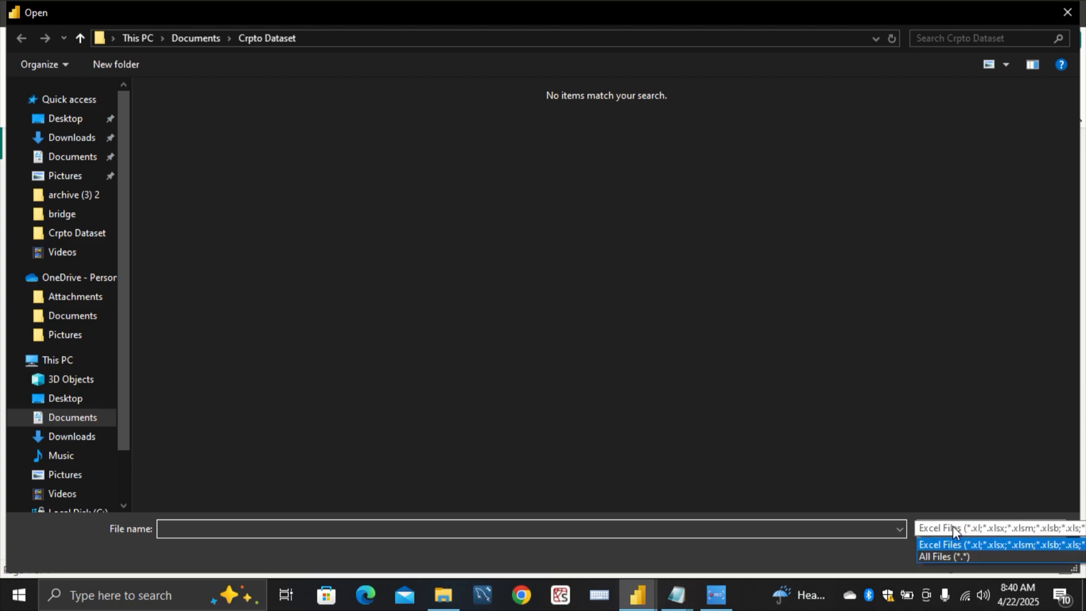
left_click(948, 554)
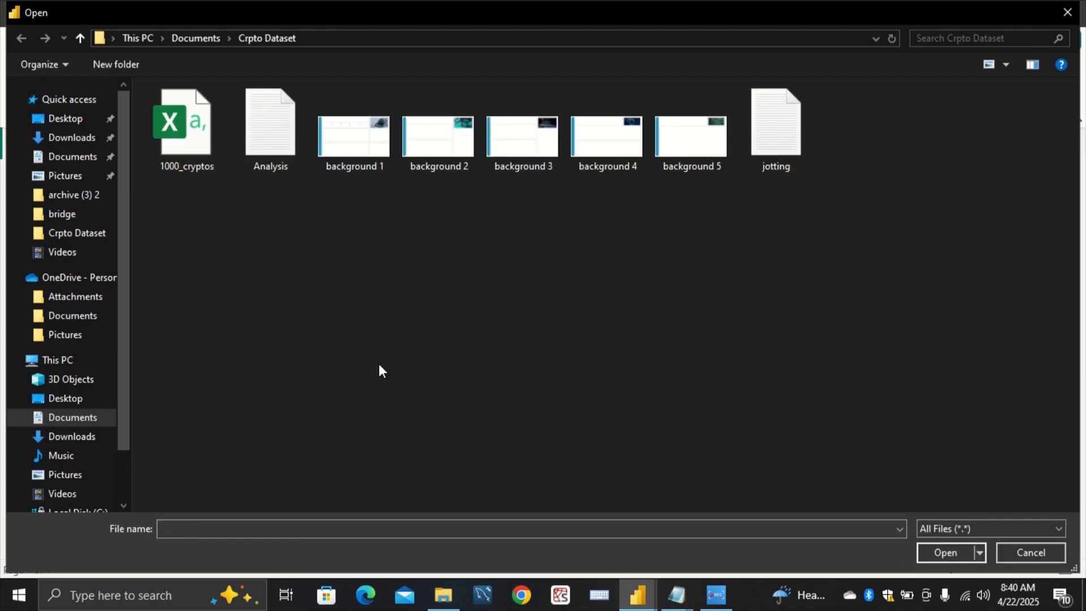
left_click(185, 129)
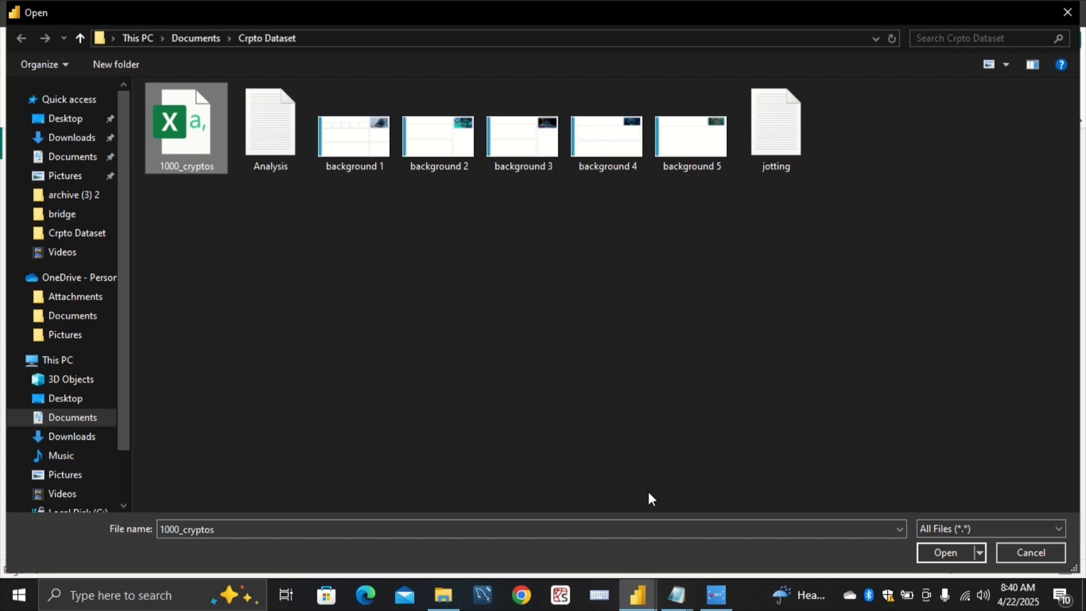
left_click(940, 558)
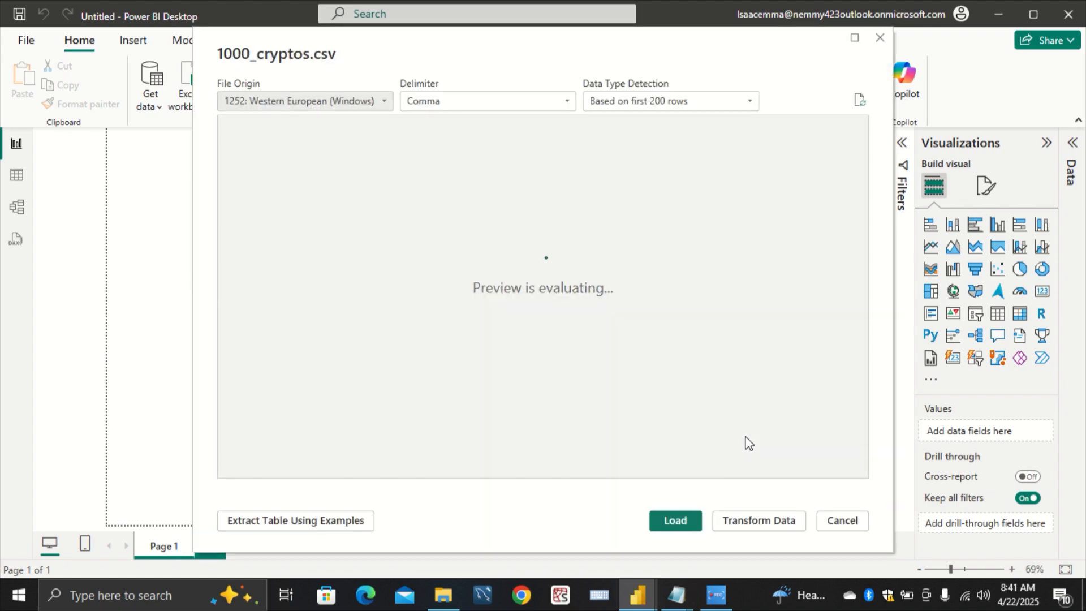
left_click(673, 527)
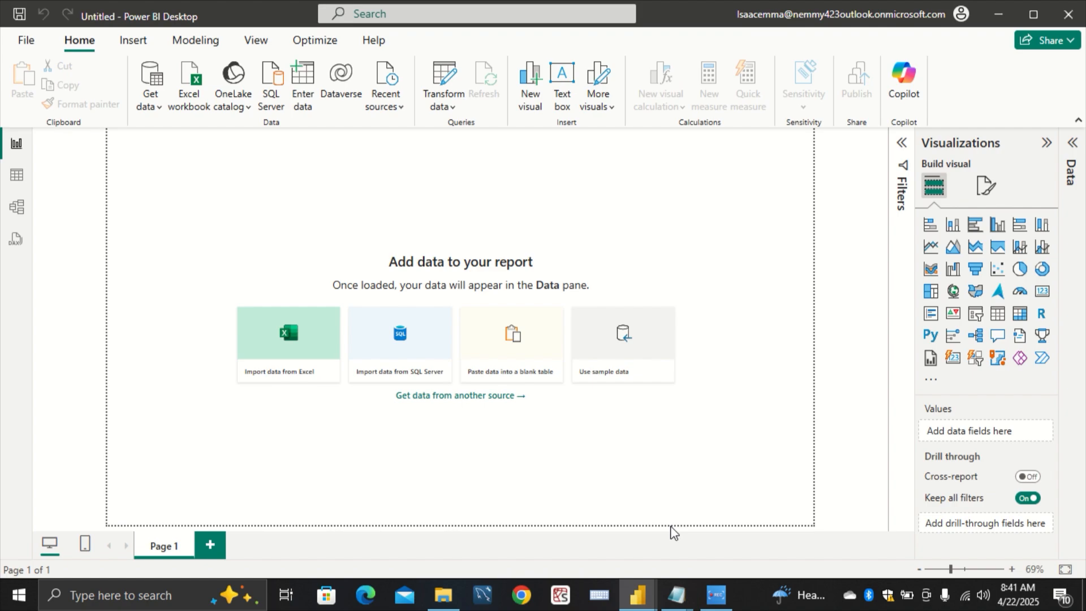
Step: Switch to the Analysis file in Notepad and review the specific objectives for the analysis
mouse_move(670, 603)
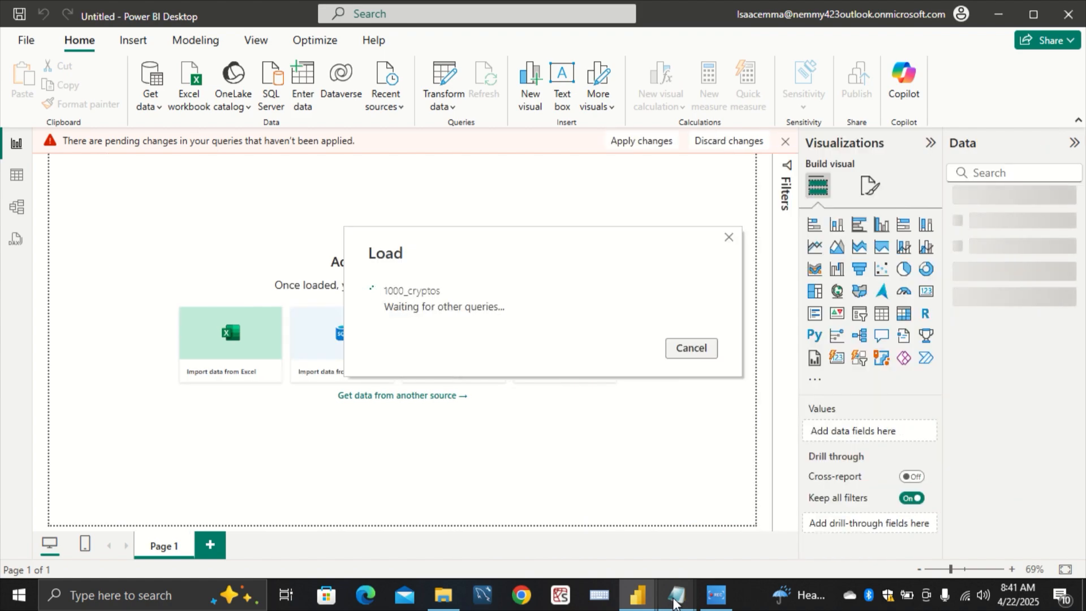
left_click(623, 503)
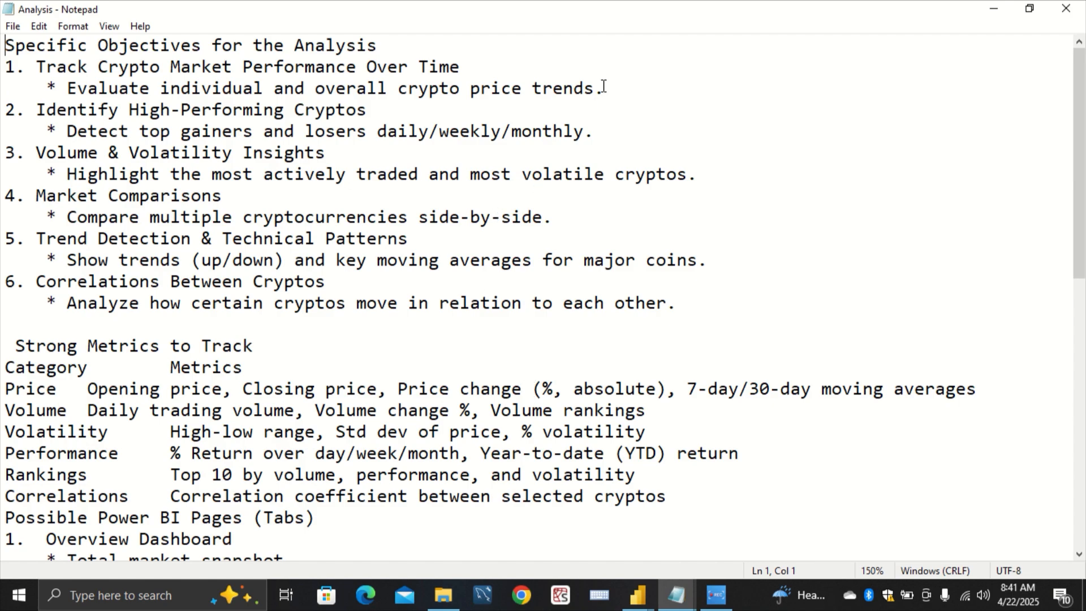
left_click_drag(606, 89, 2, 97)
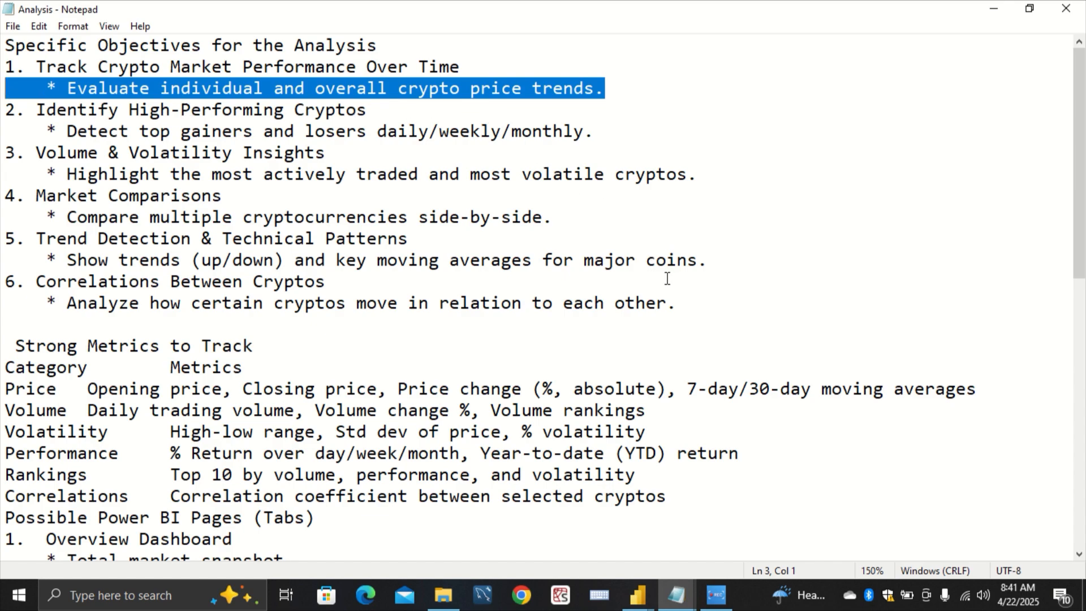
left_click_drag(678, 286, 2, 53)
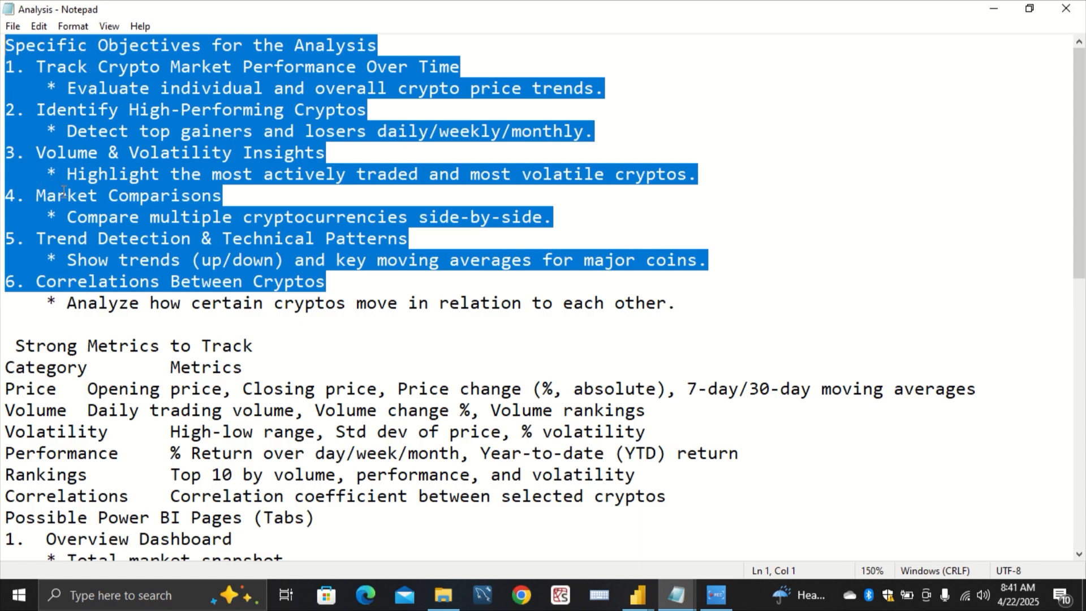
left_click(129, 218)
Step: Examine the strong metrics to track in the Analysis notes, including price change, moving averages, volatility, high-low range and correlations
scroll(347, 327, "down", 2)
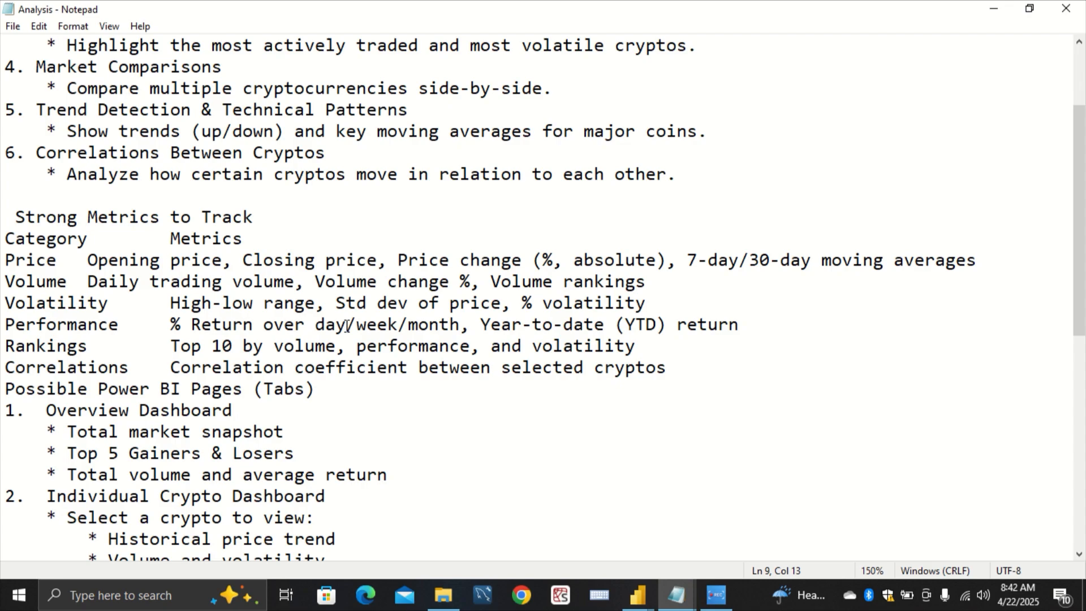
left_click_drag(702, 370, 1, 217)
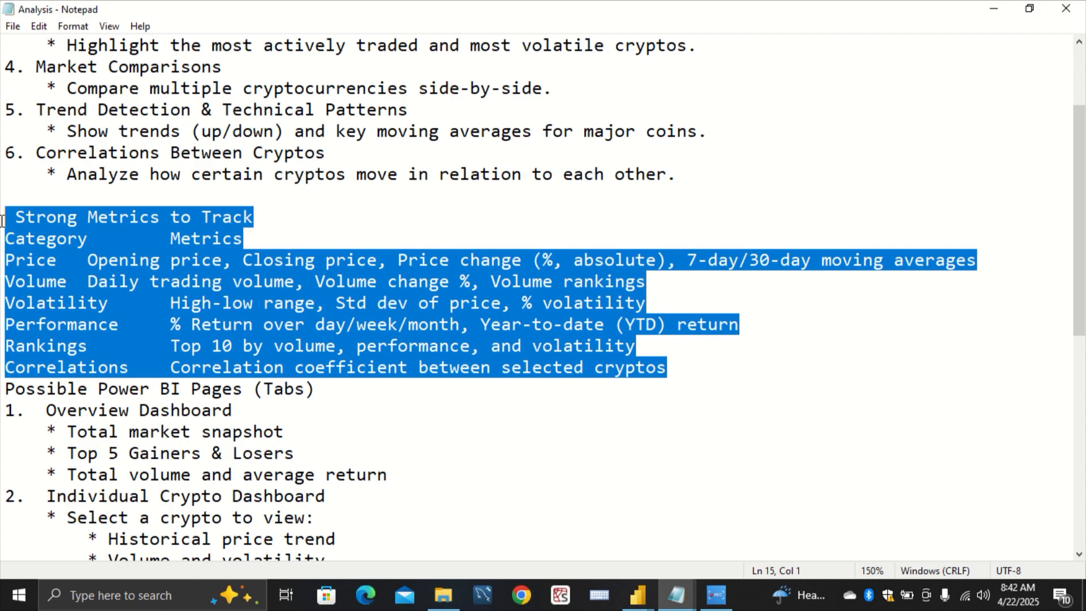
left_click(388, 265)
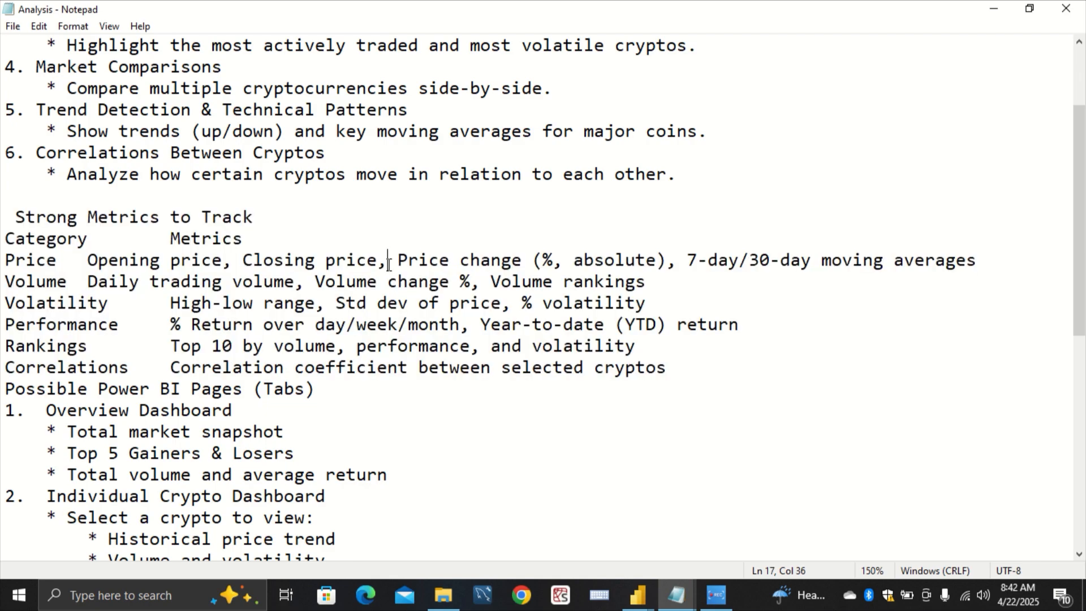
left_click_drag(555, 262, 395, 253)
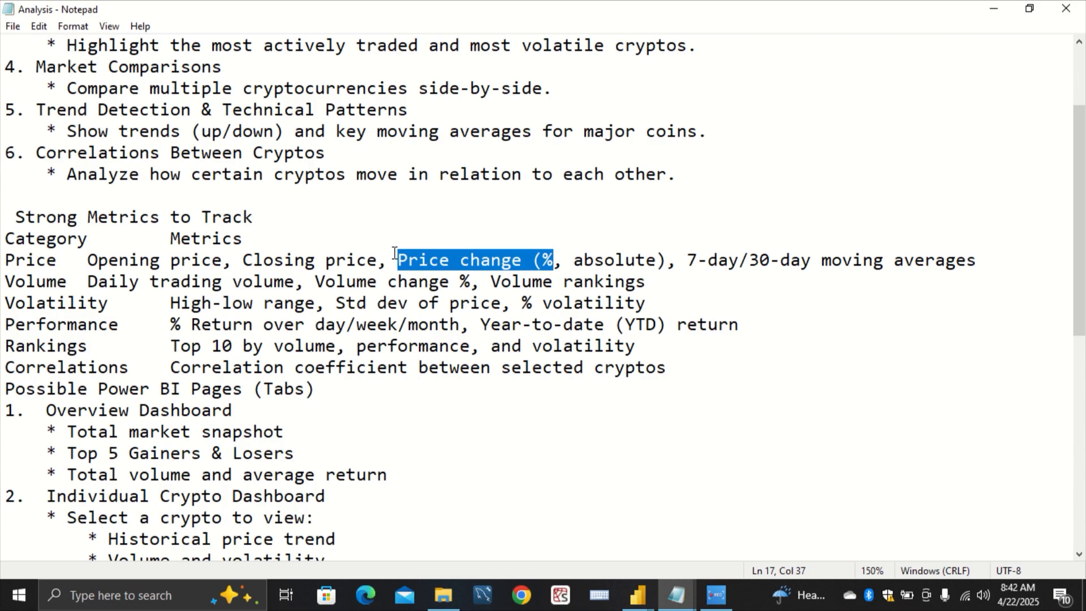
left_click_drag(272, 213, 3, 208)
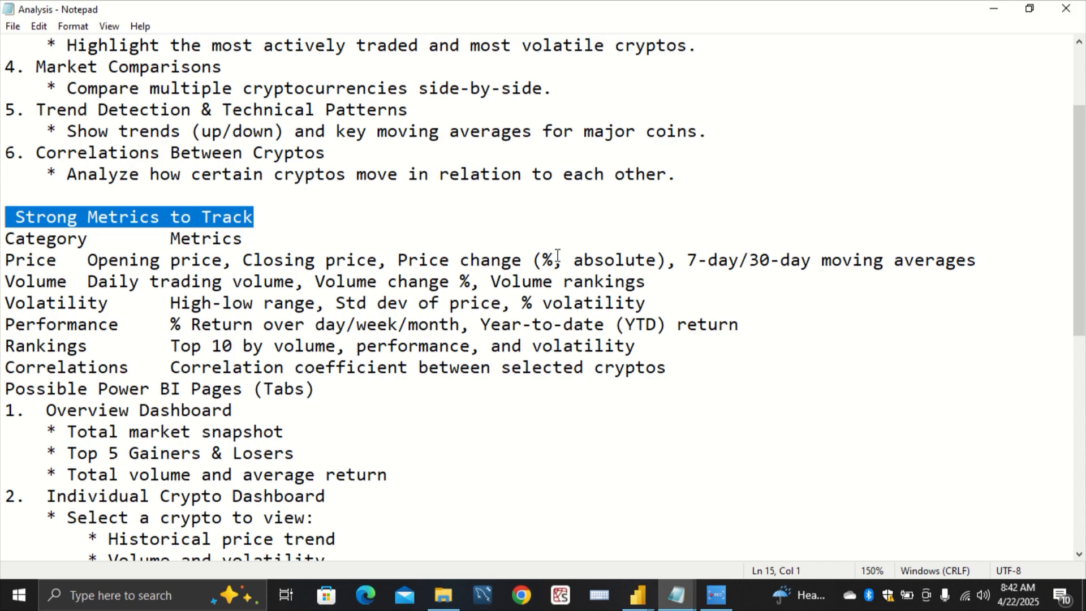
left_click_drag(564, 261, 358, 261)
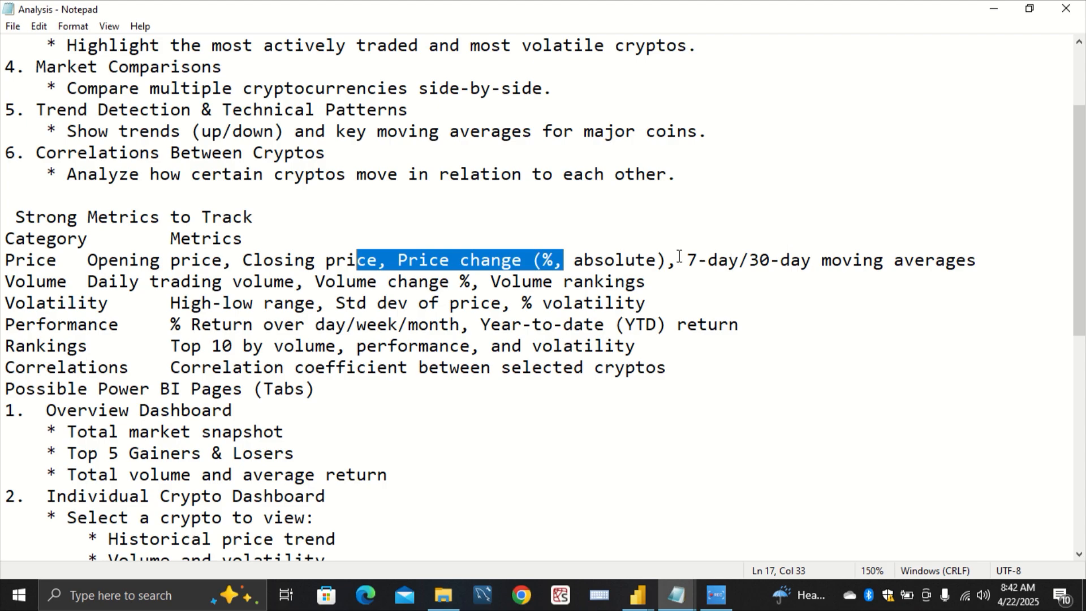
left_click_drag(679, 258, 1005, 260)
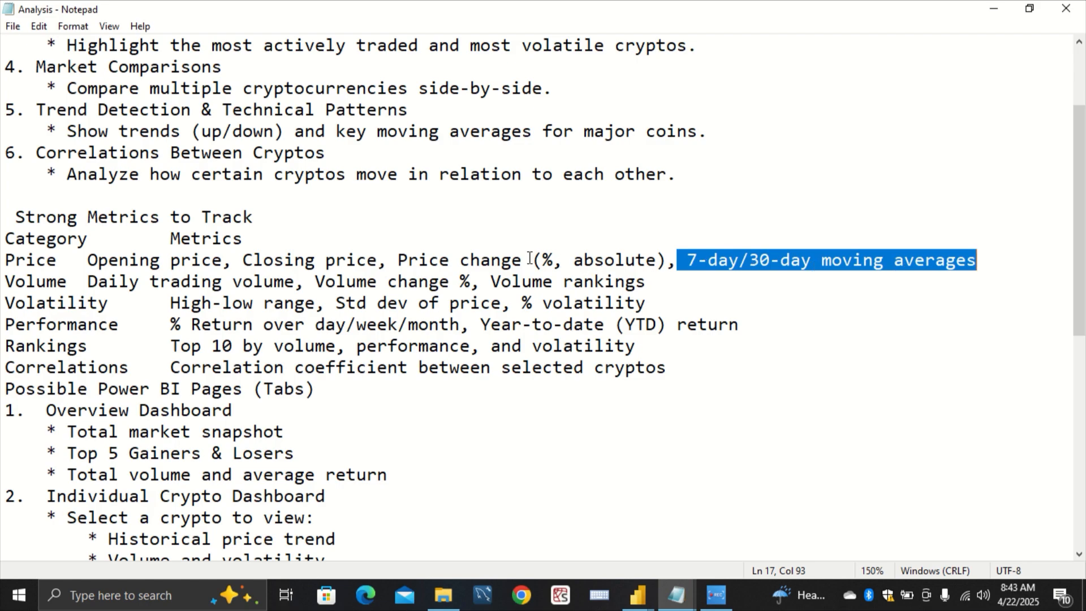
left_click_drag(530, 259, 377, 259)
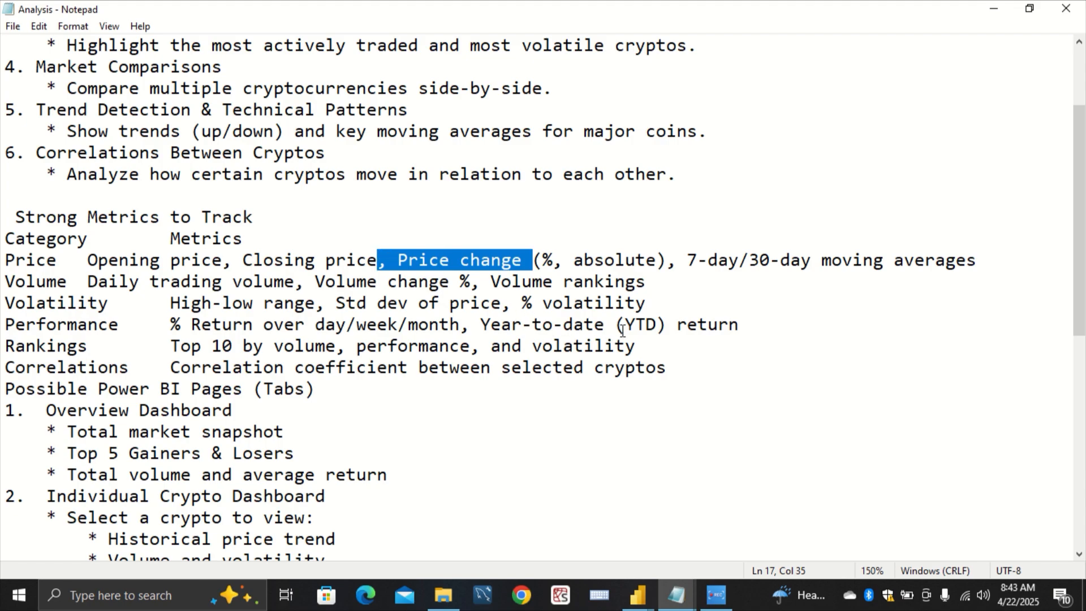
left_click_drag(650, 305, 505, 296)
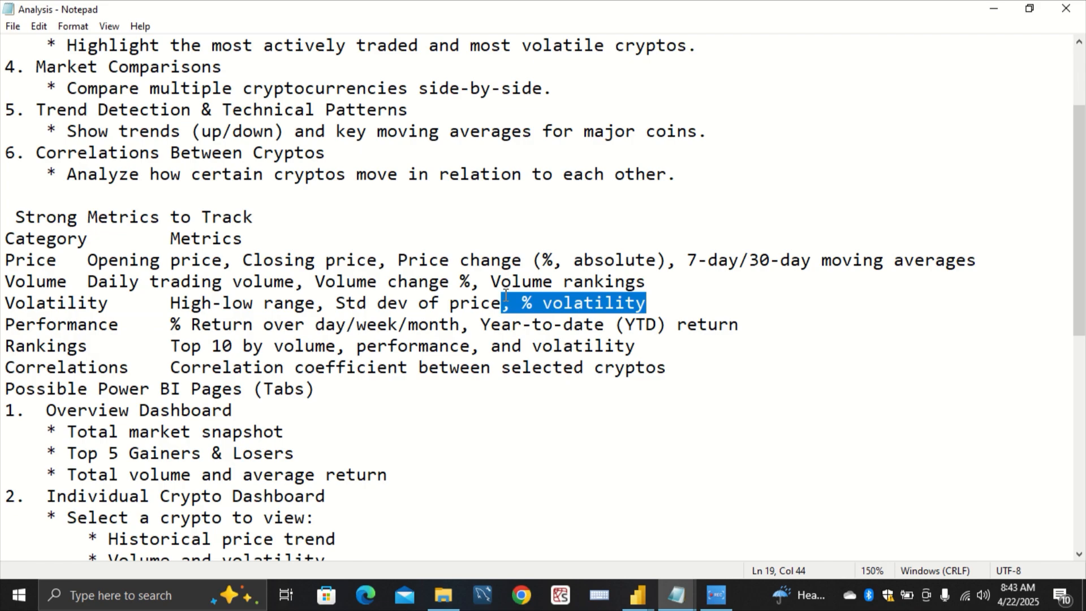
left_click_drag(326, 306, 169, 306)
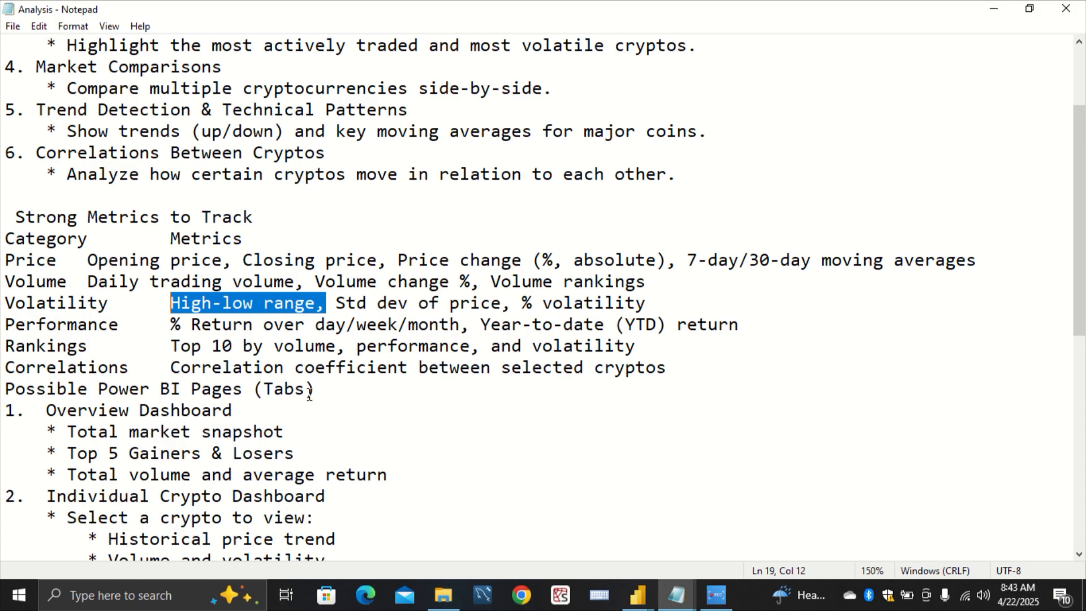
left_click_drag(170, 368, 637, 374)
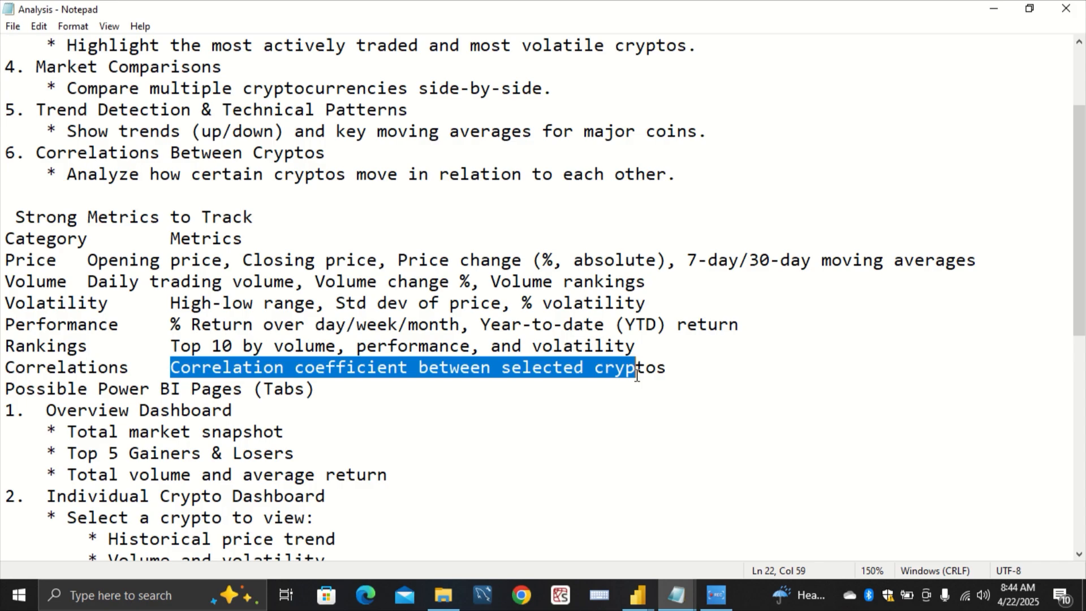
Step: Review the possible Power BI pages listed in the Analysis notes and switch back to the untitled Power BI Desktop report
scroll(798, 459, "down", 3)
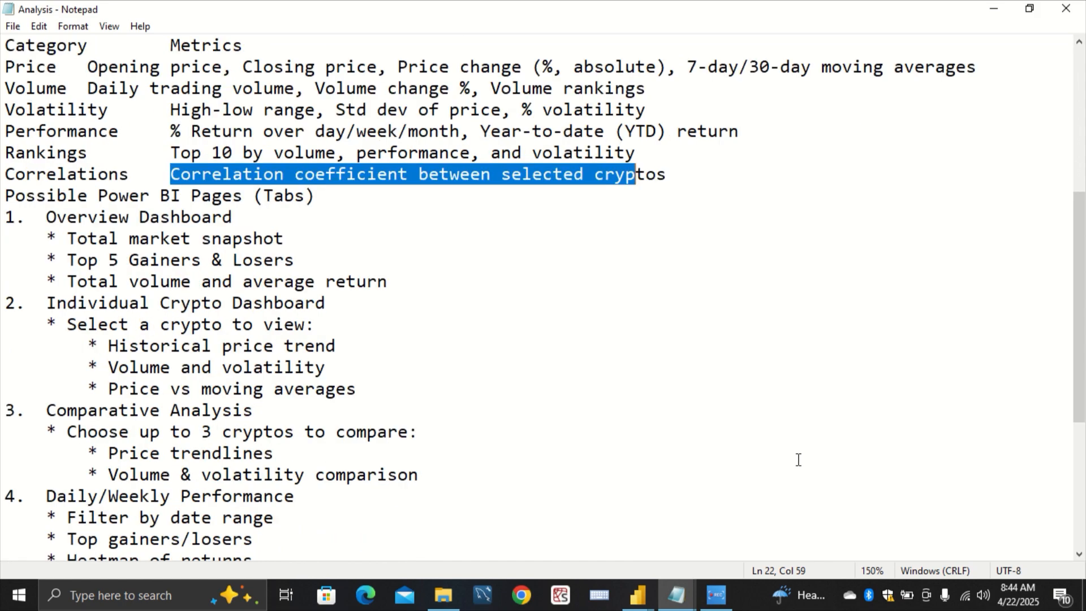
scroll(798, 459, "down", 1)
left_click_drag(473, 509, 3, 131)
left_click(304, 259)
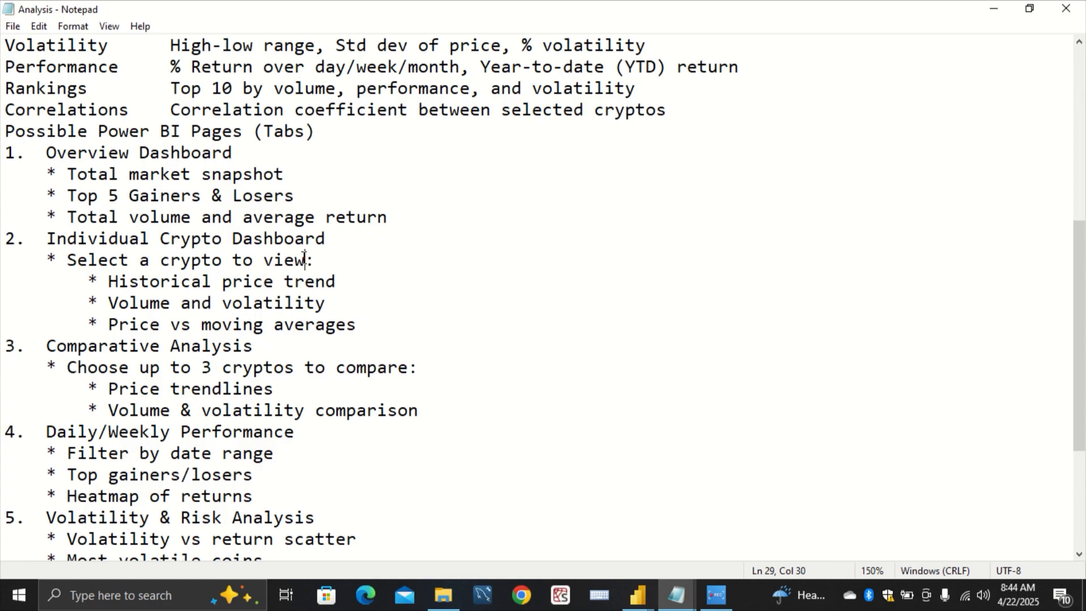
mouse_move(638, 596)
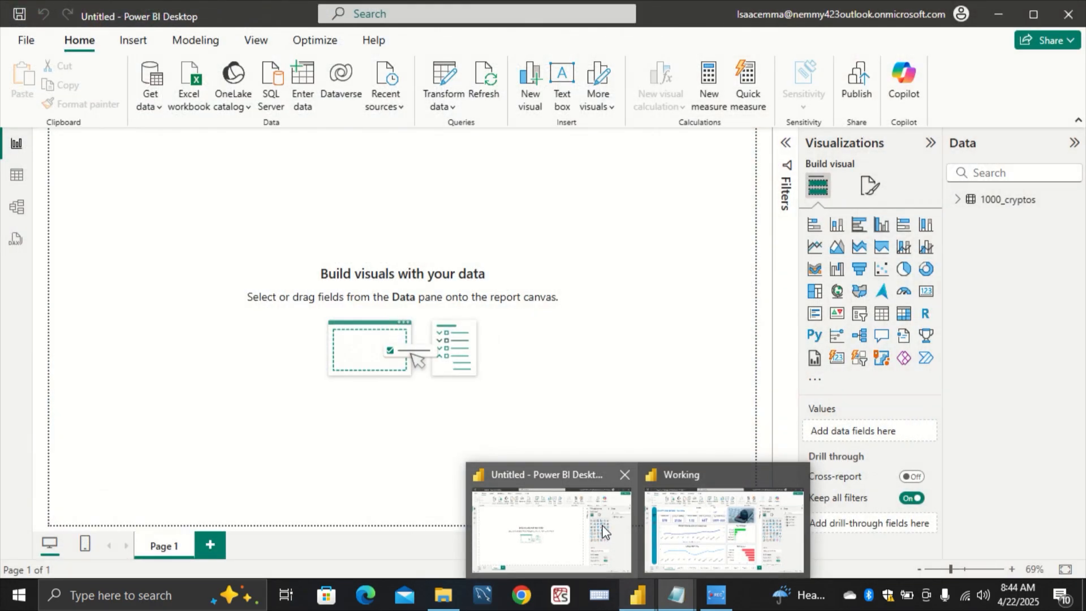
left_click(605, 532)
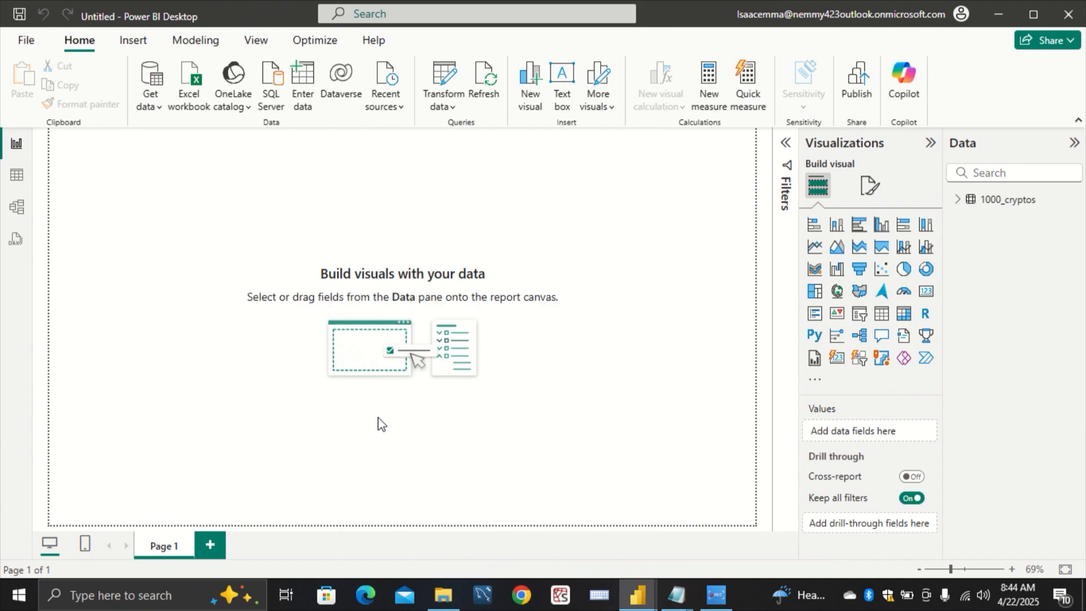
Step: Show the 1000_cryptos table in Table view and sort its rows by dates in ascending order
left_click(994, 201)
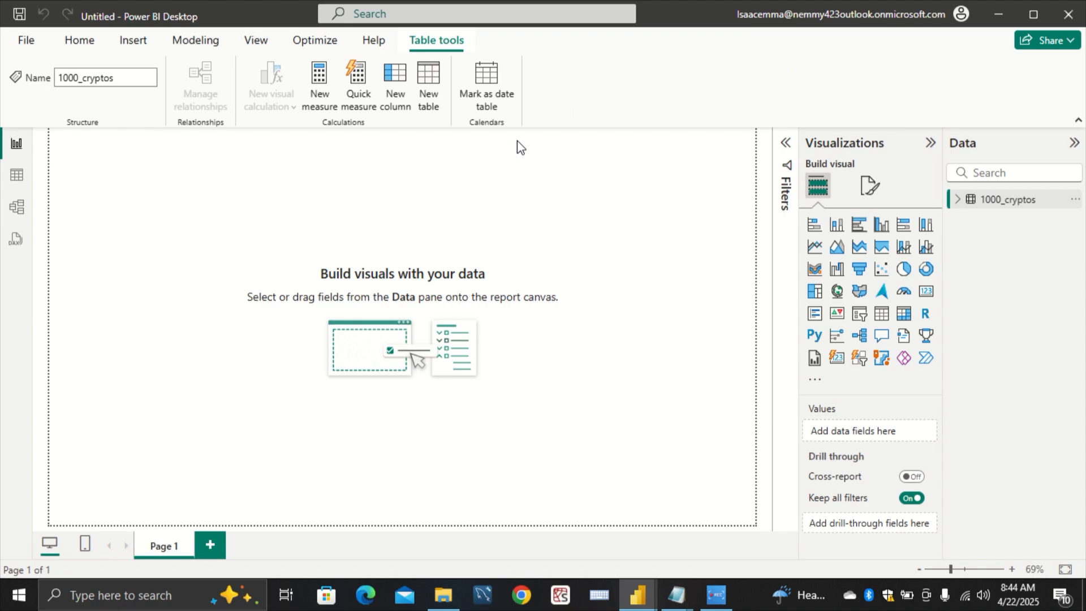
left_click(17, 176)
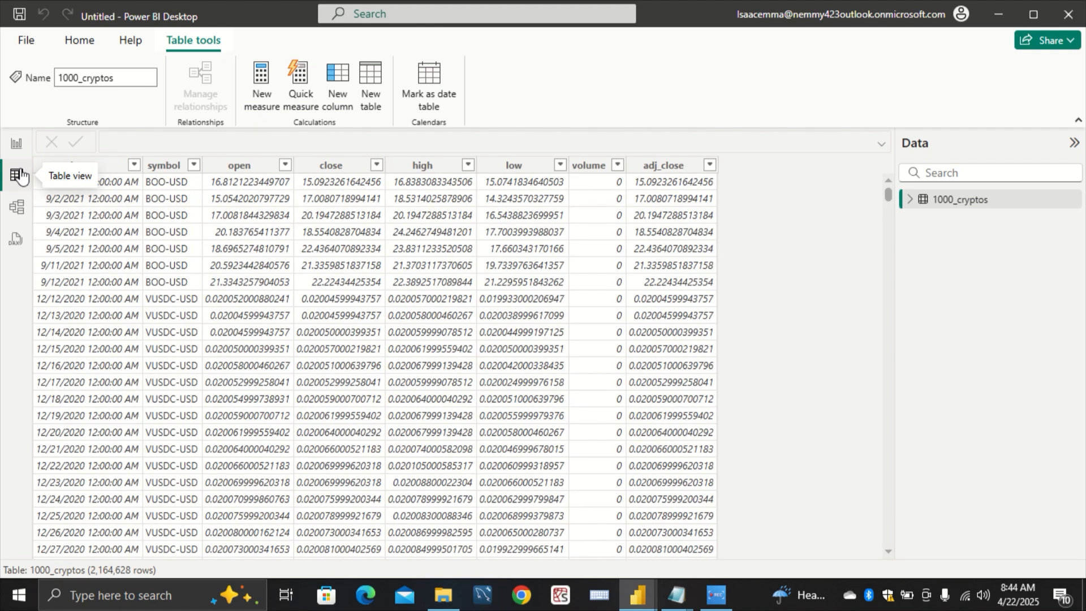
scroll(100, 244, "down", 1)
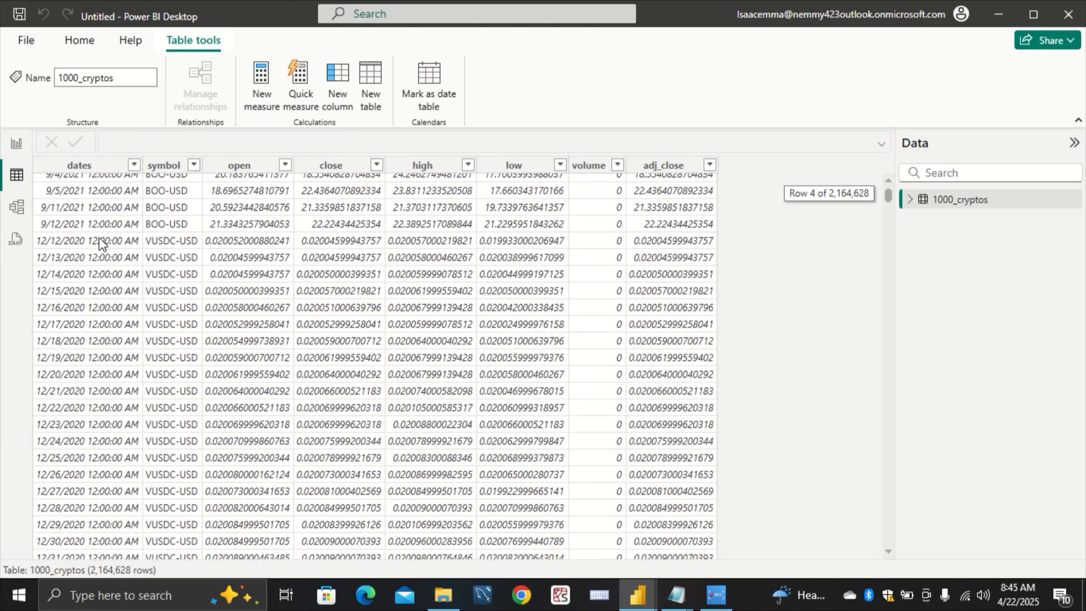
scroll(101, 244, "up", 1)
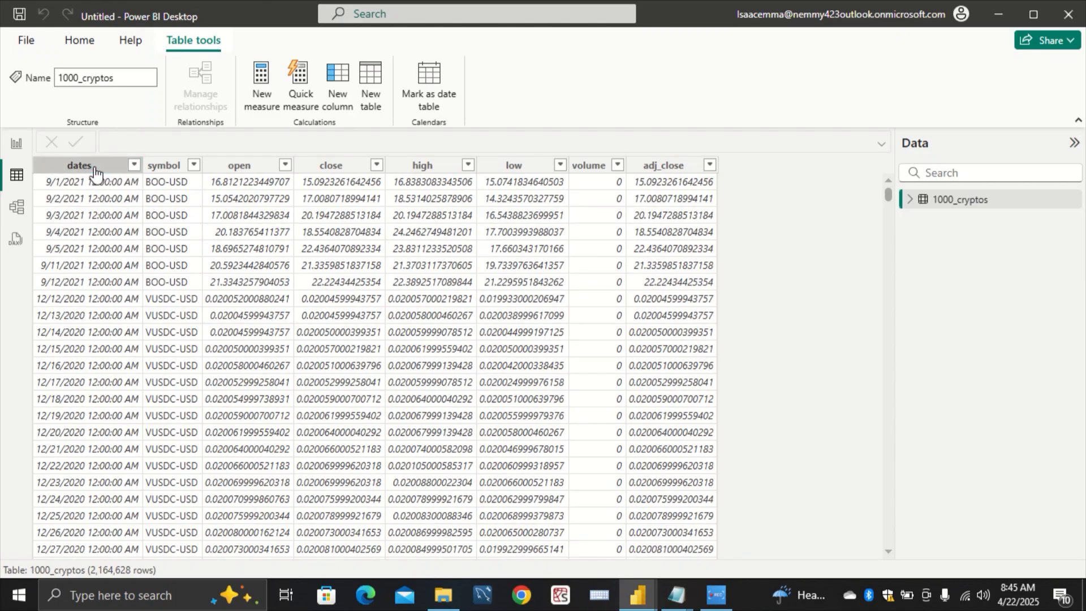
left_click(132, 168)
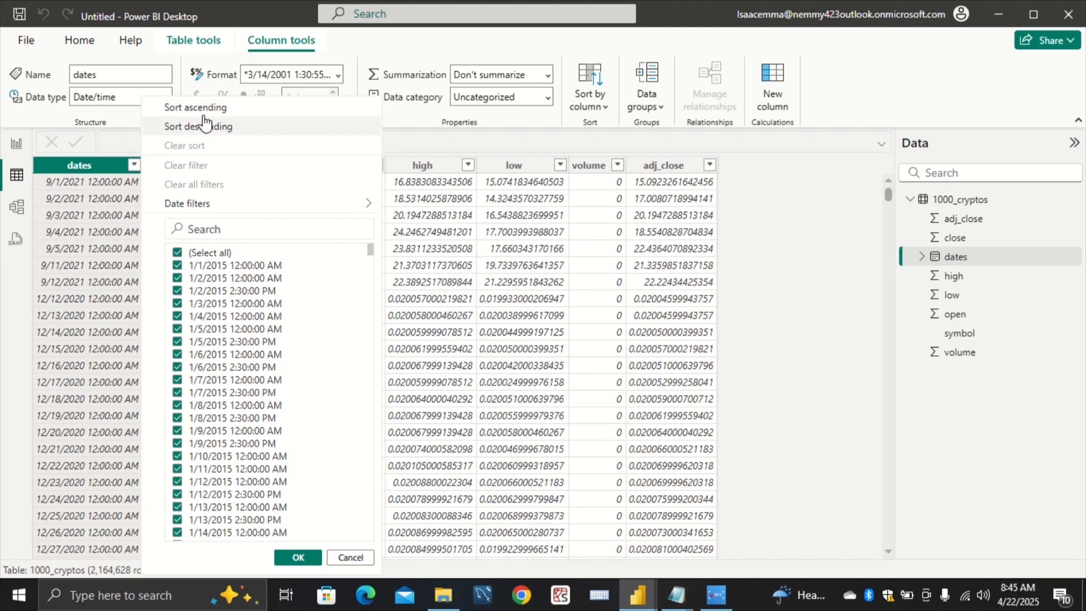
left_click(223, 108)
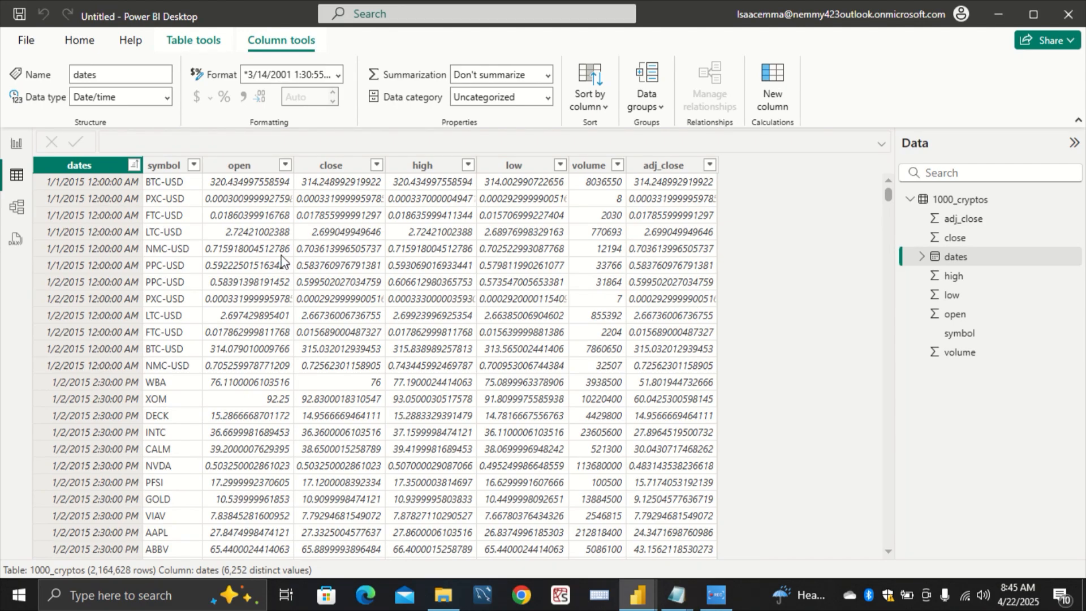
scroll(97, 250, "down", 2)
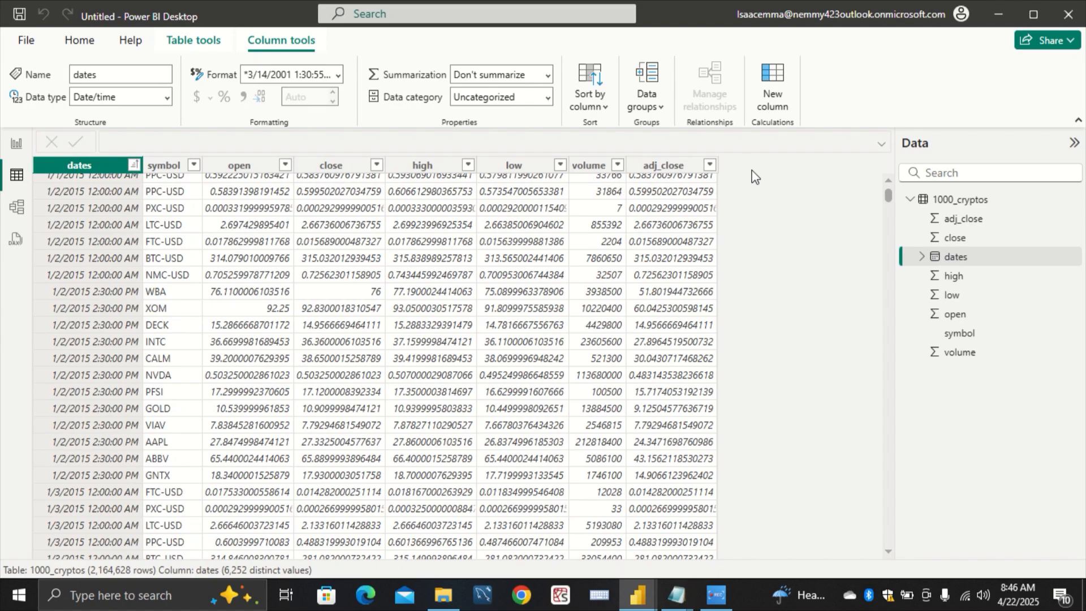
Step: Create a calculated table with the formula DateTable = DISTINCT('1000_cryptos'[dates])
left_click(946, 209)
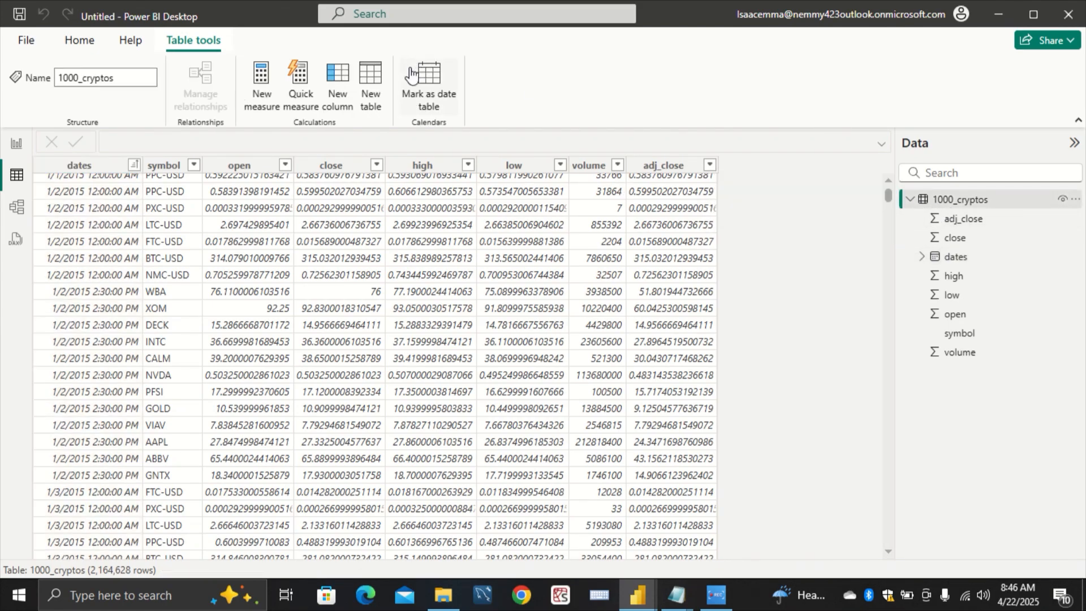
left_click(369, 85)
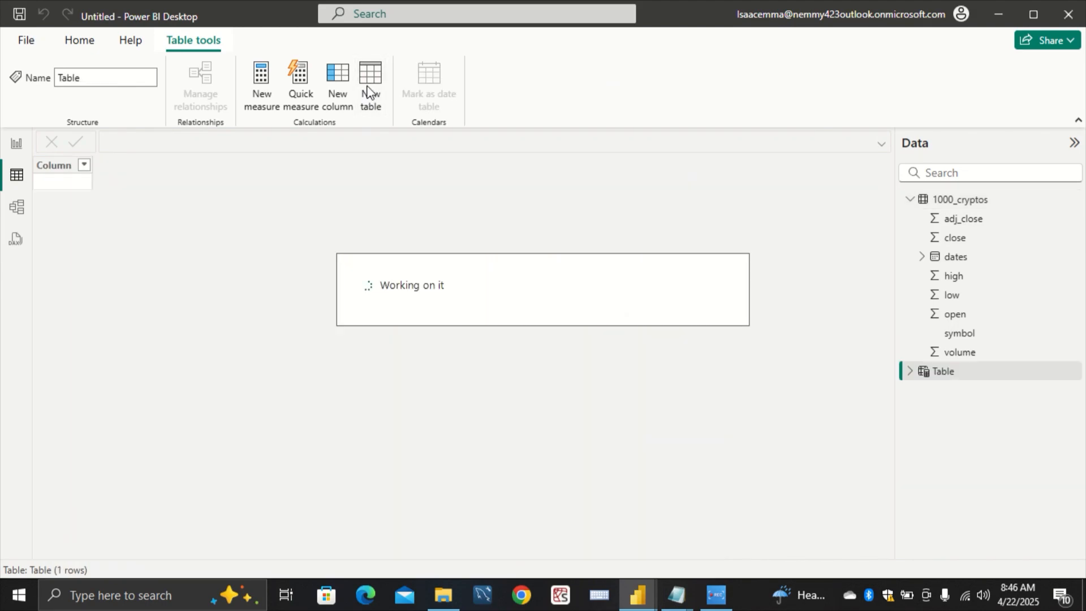
key("ctrl+a")
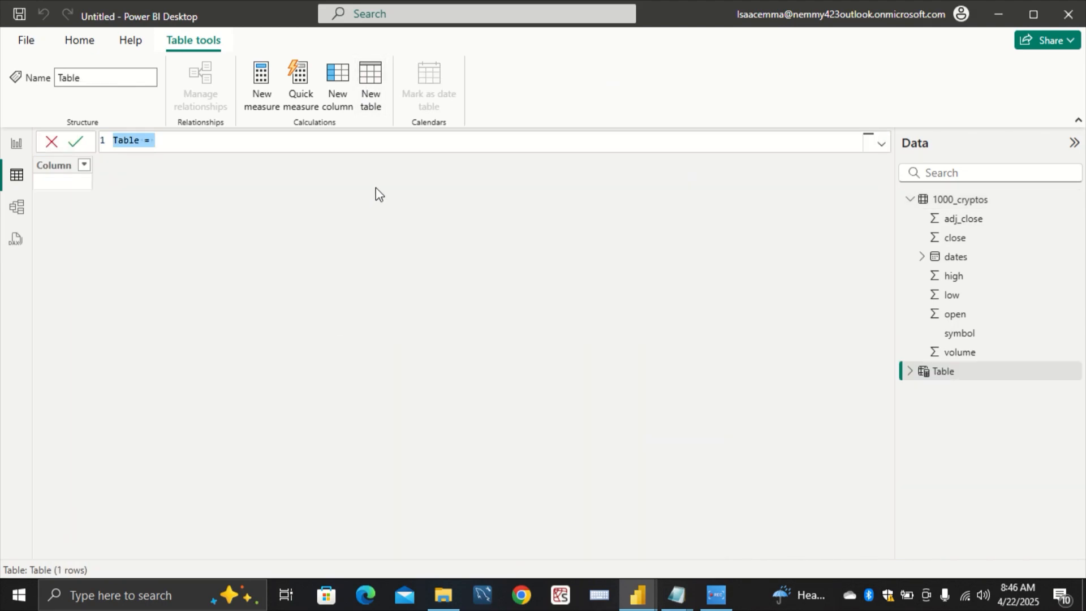
key("BackSpace")
type("DateTable =")
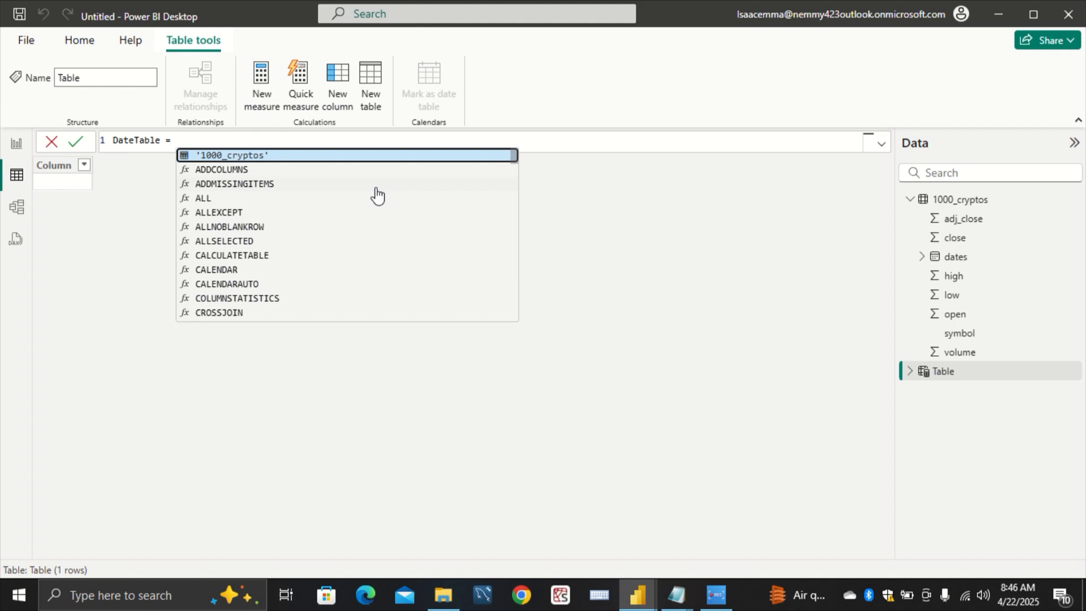
type("DIST")
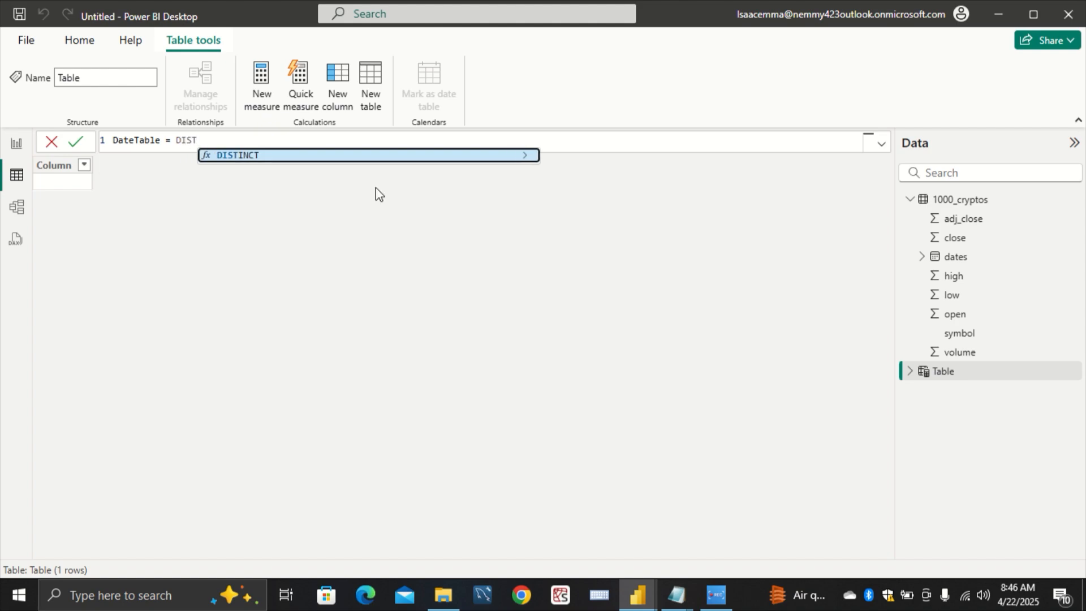
key("Tab")
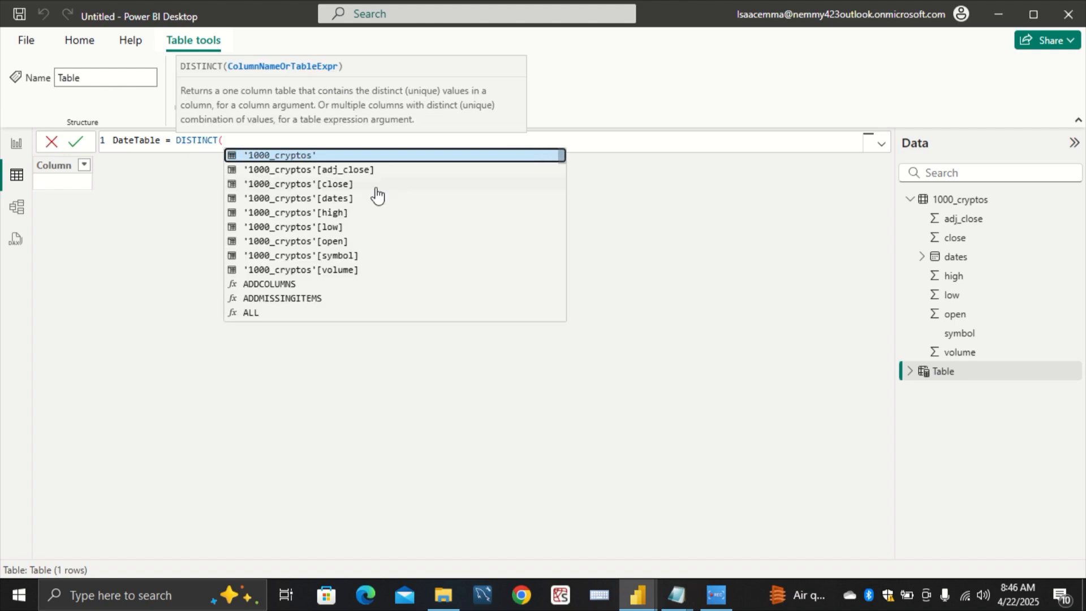
key("Down")
key("Down")
key("Down")
key("Down")
key("Down")
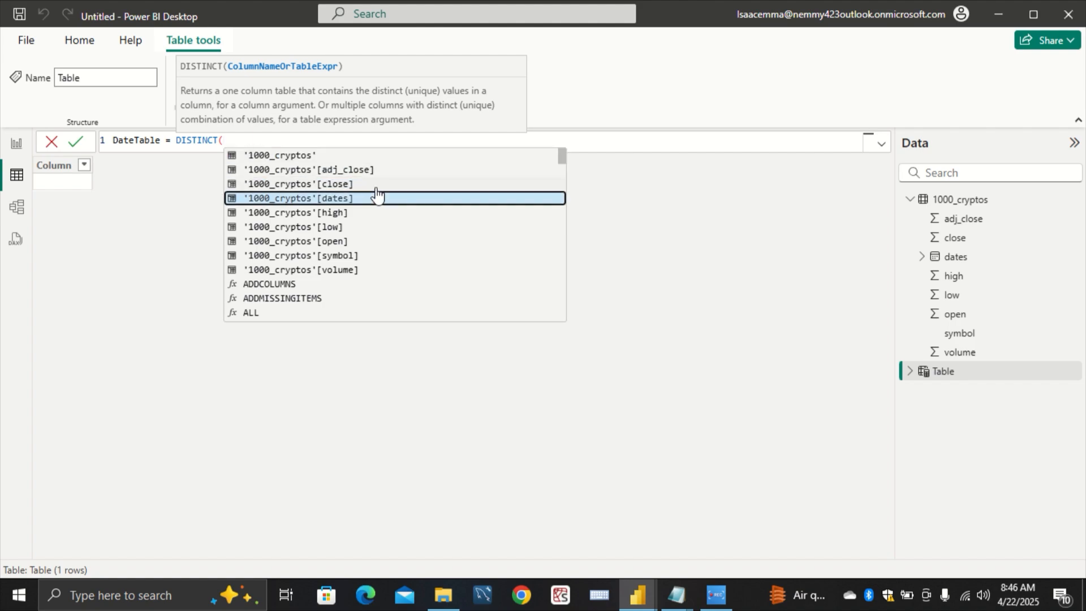
key("Up")
key("Up")
key("Tab")
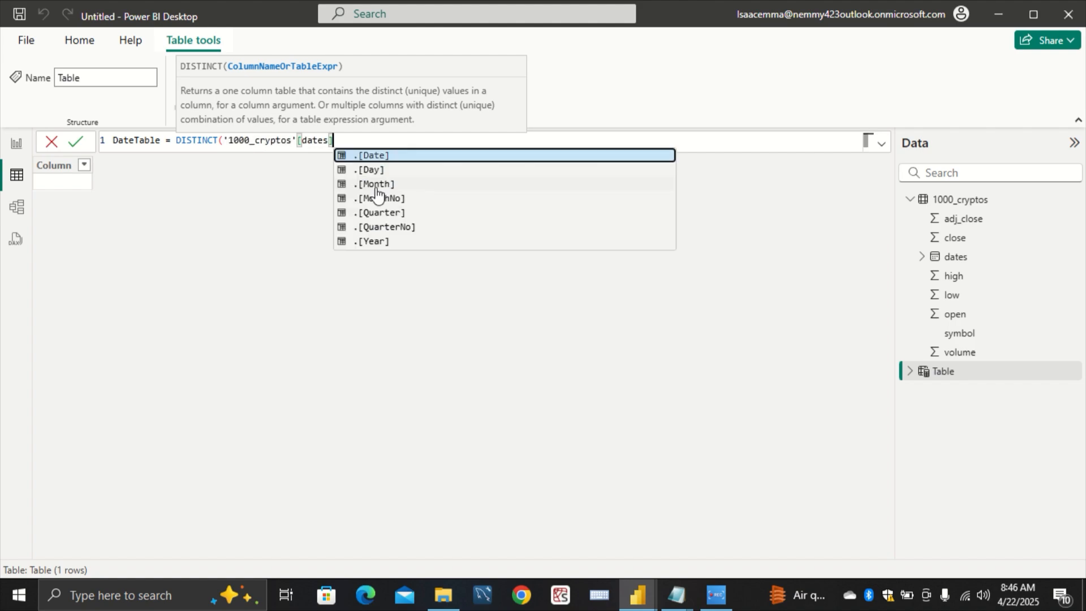
type(")")
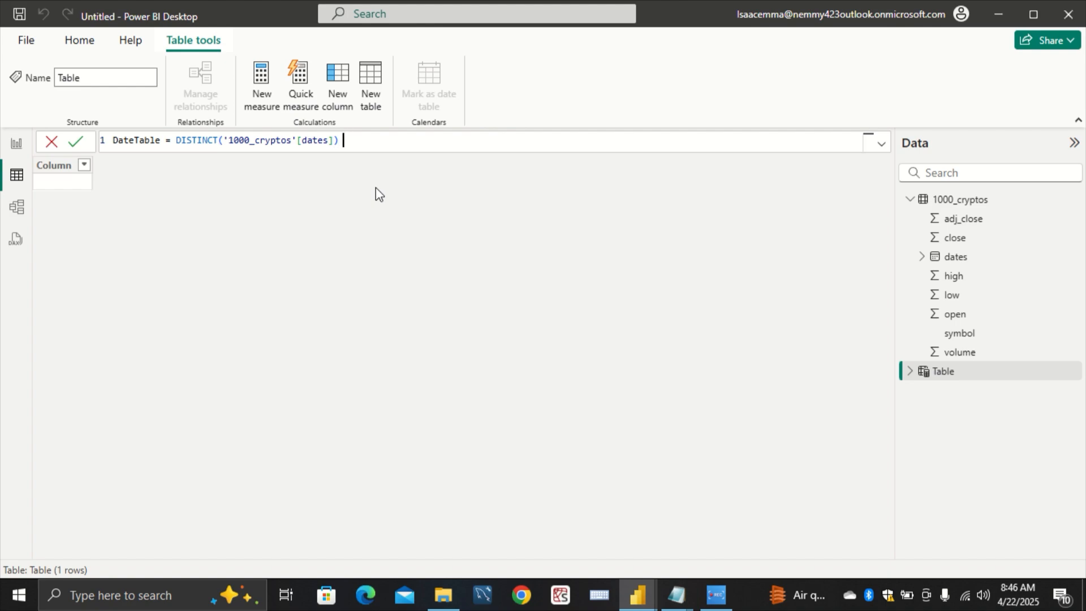
key("Return")
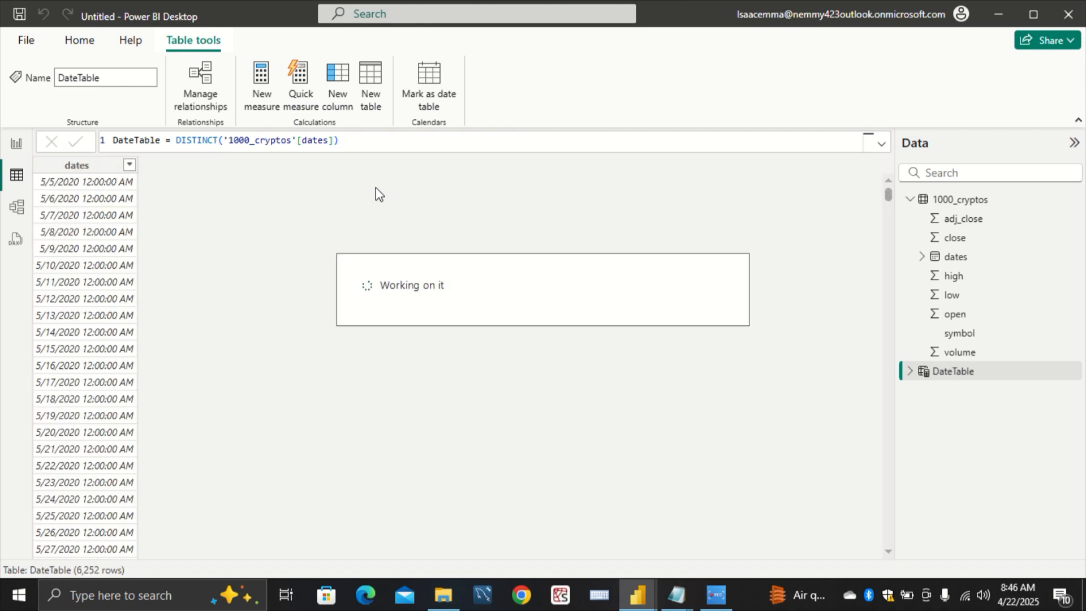
Step: Sort the DateTable's dates column in ascending order and rename the column to DATE
left_click(130, 167)
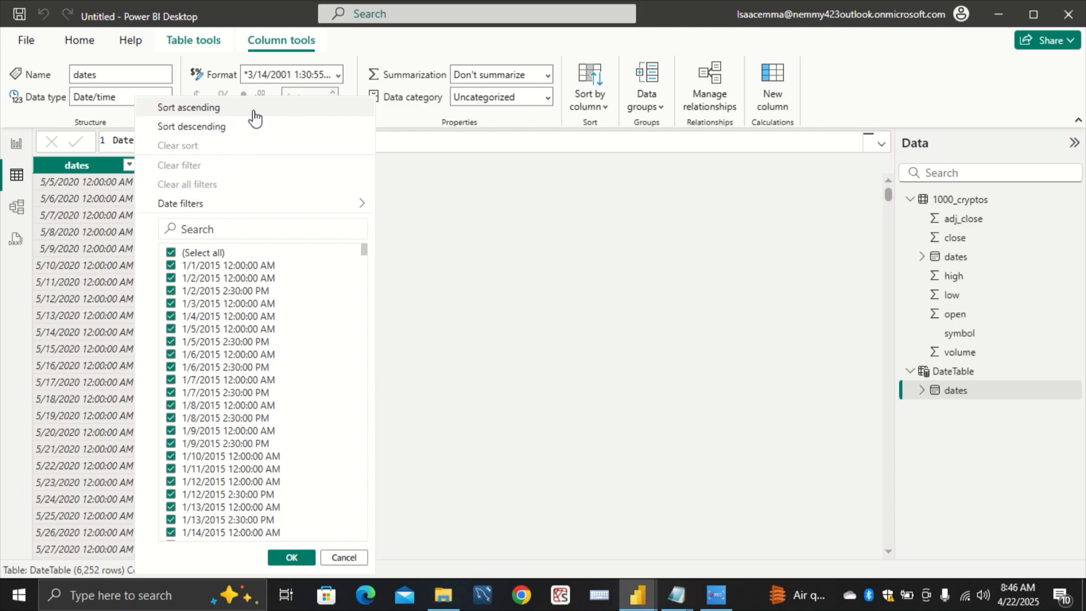
left_click(260, 109)
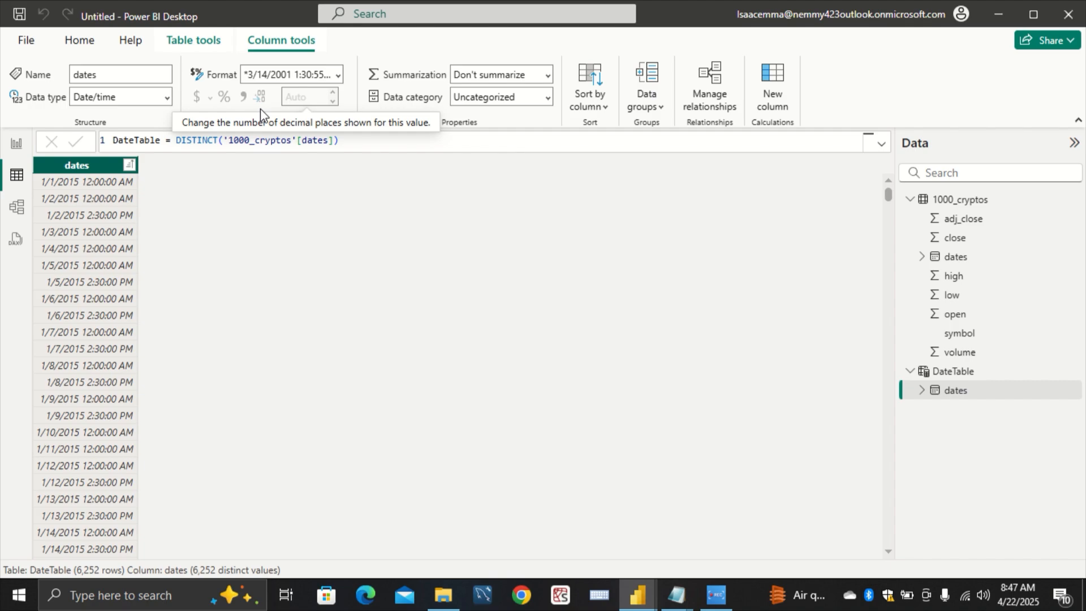
left_click(116, 69)
key("BackSpace")
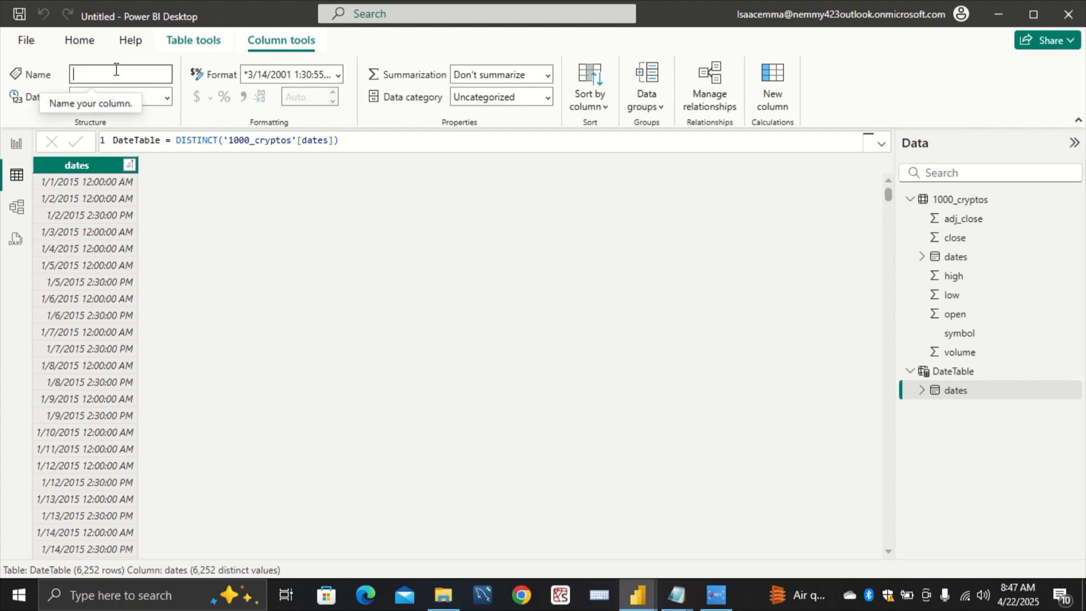
type("Date")
key("BackSpace")
key("BackSpace")
type("ATE")
key("BackSpace")
key("BackSpace")
key("BackSpace")
key("BackSpace")
type("ATE")
key("Return")
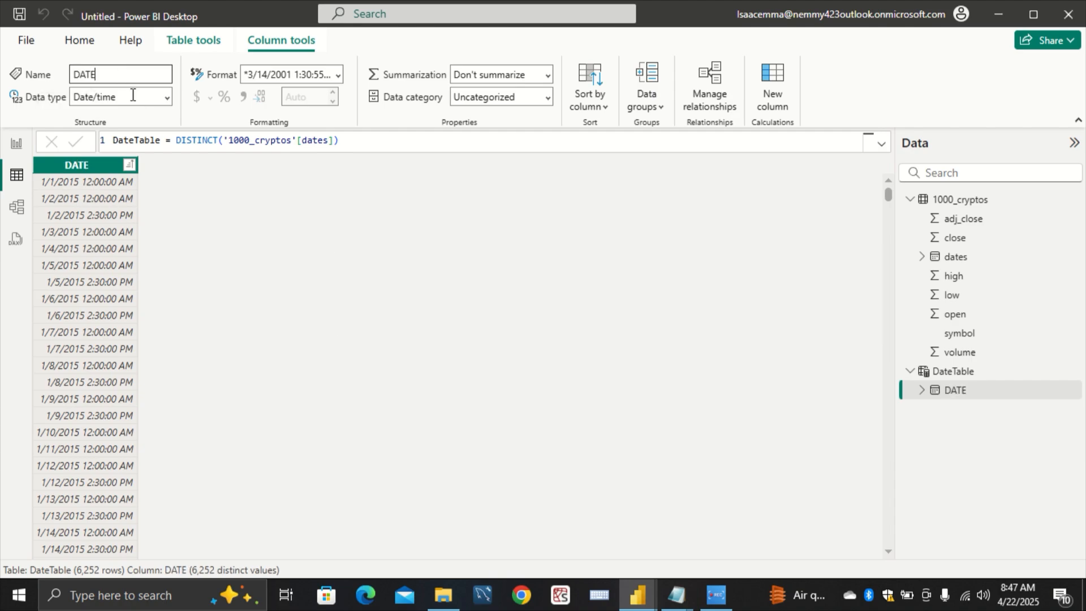
left_click(310, 217)
Step: Add a calculated column to DateTable with the formula YEAR = YEAR(DateTable[DATE])
left_click(928, 377)
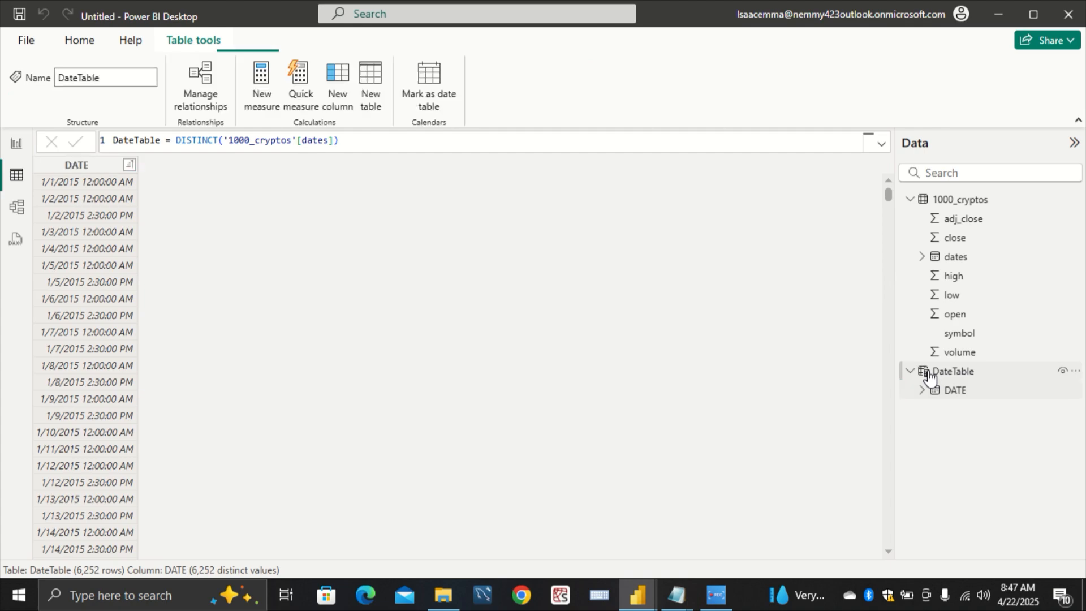
left_click(335, 88)
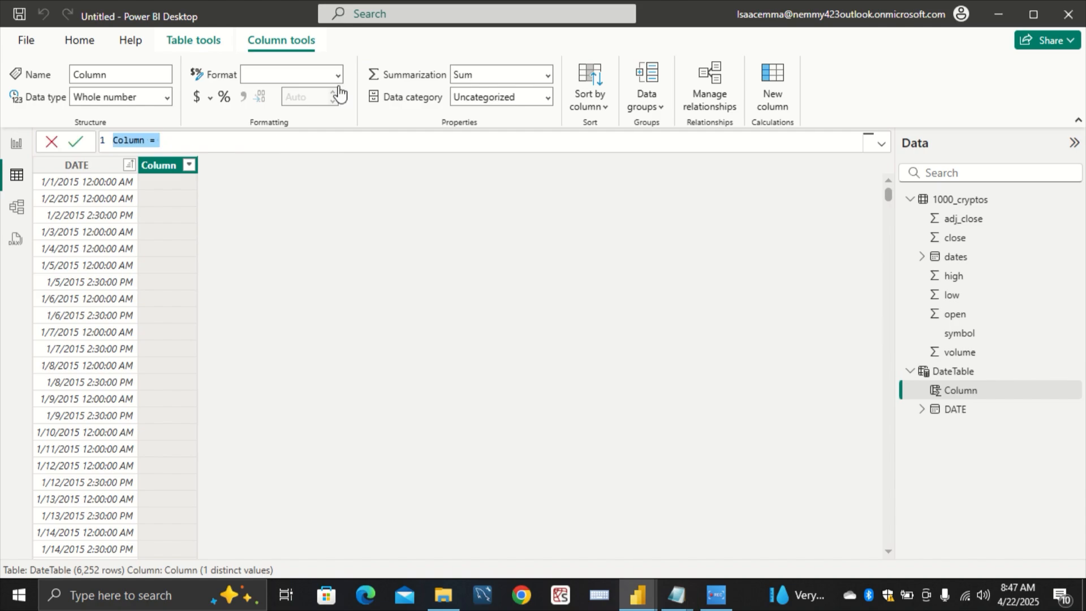
type("YEAR =")
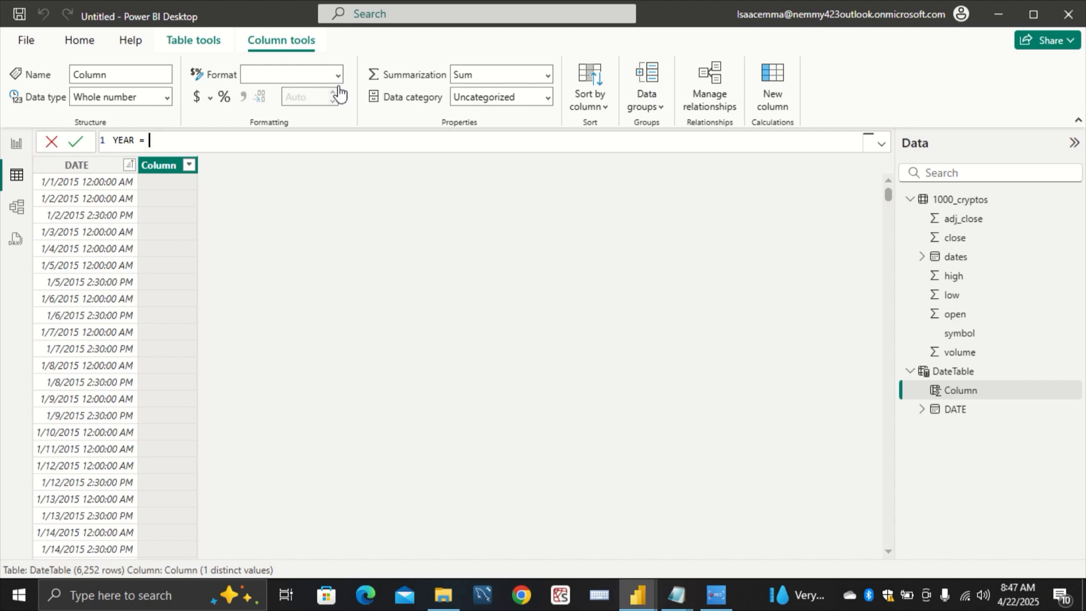
type(" YEAR")
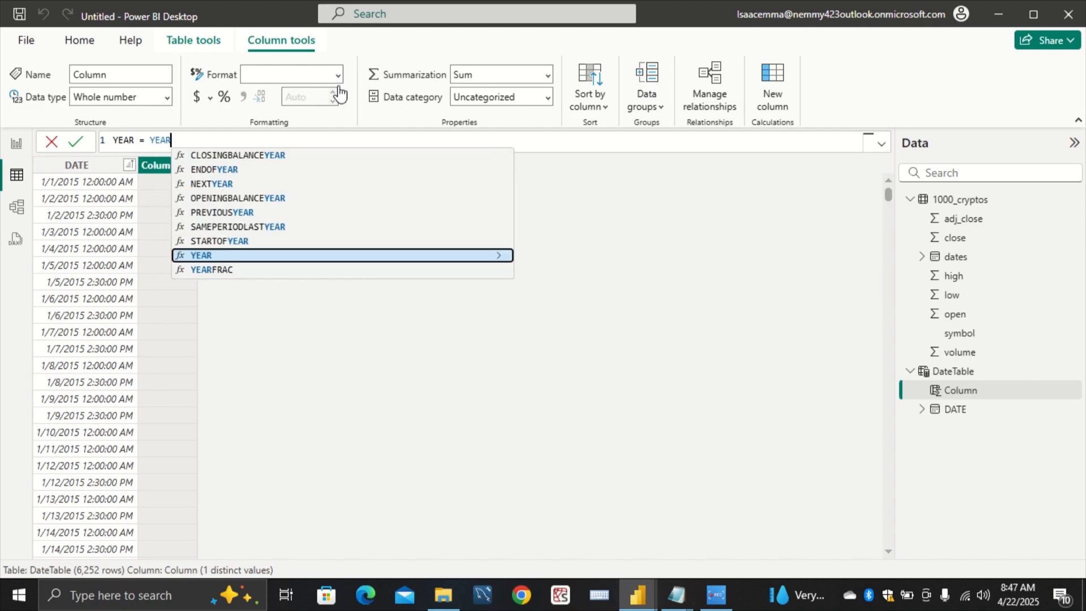
type("(")
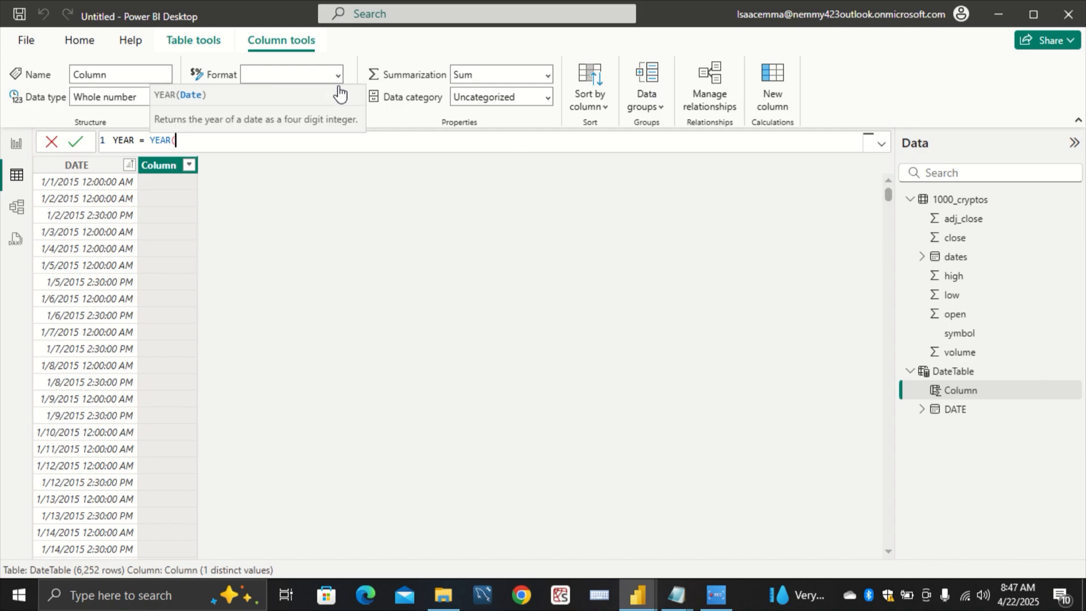
type("DAT")
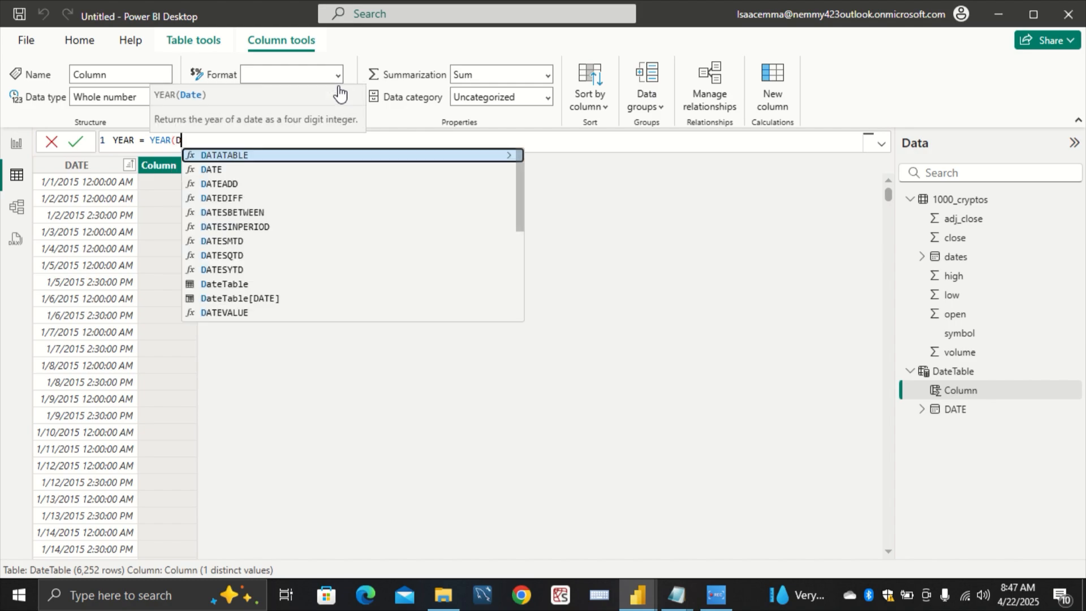
key("Down")
key("Down")
key("Down")
key("Down")
key("Down")
key("Down")
key("Down")
key("Down")
key("Down")
key("Down")
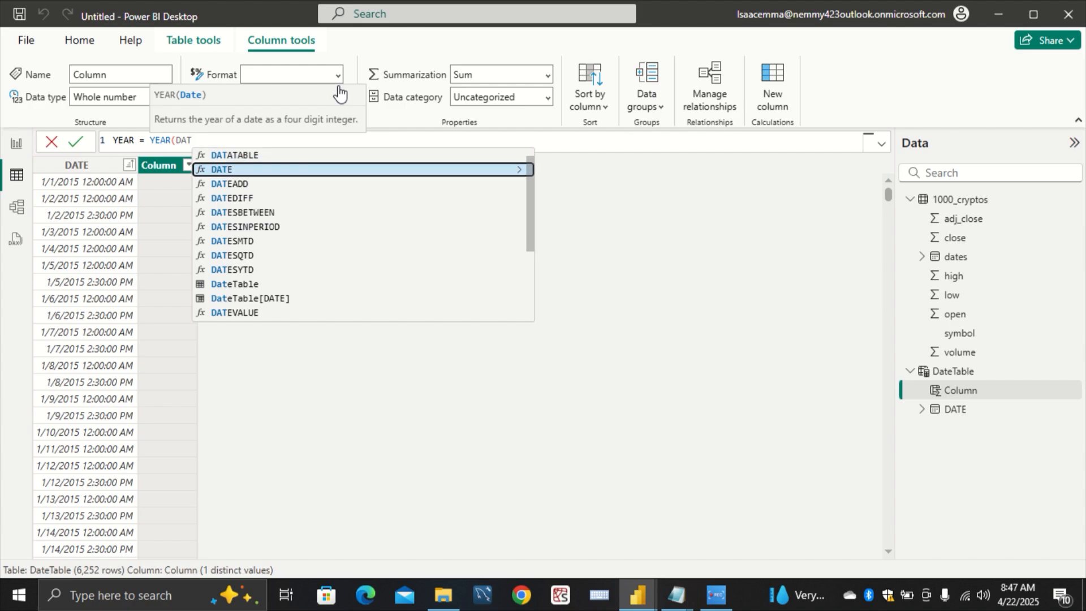
key("Tab")
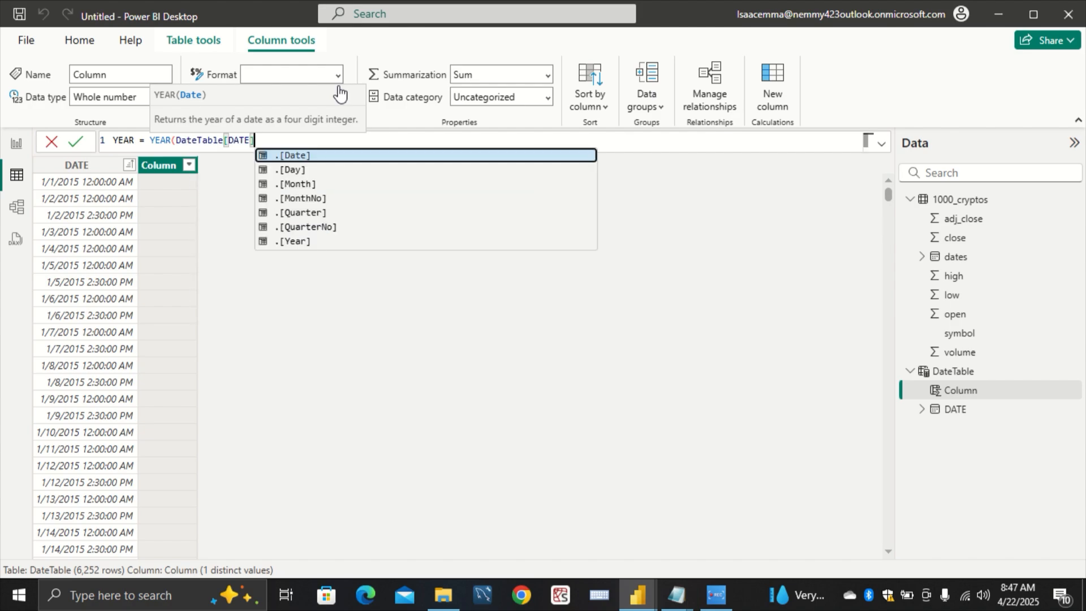
type(")")
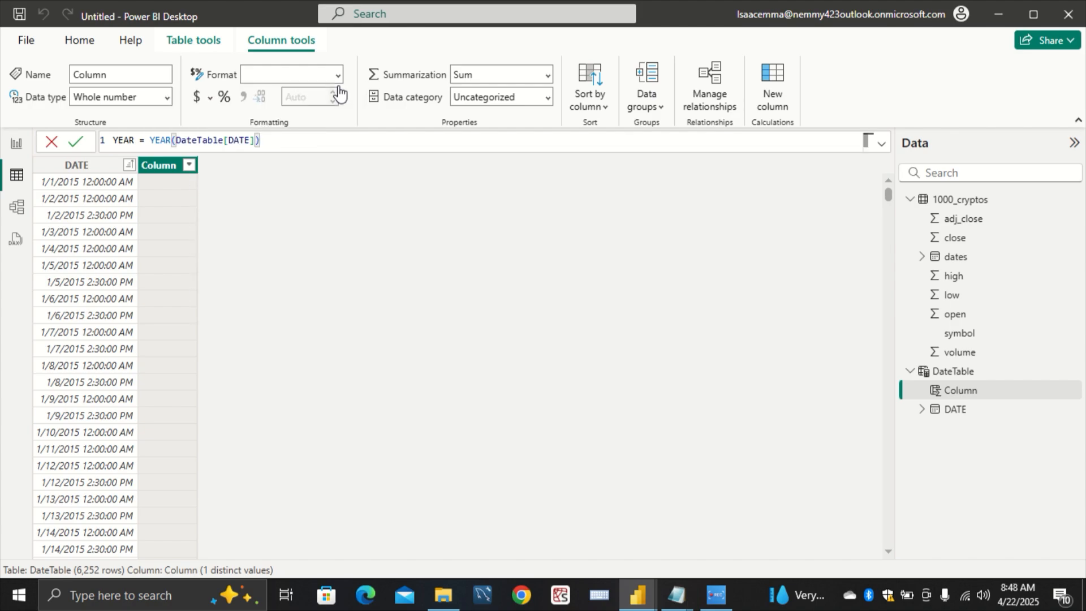
key("Return")
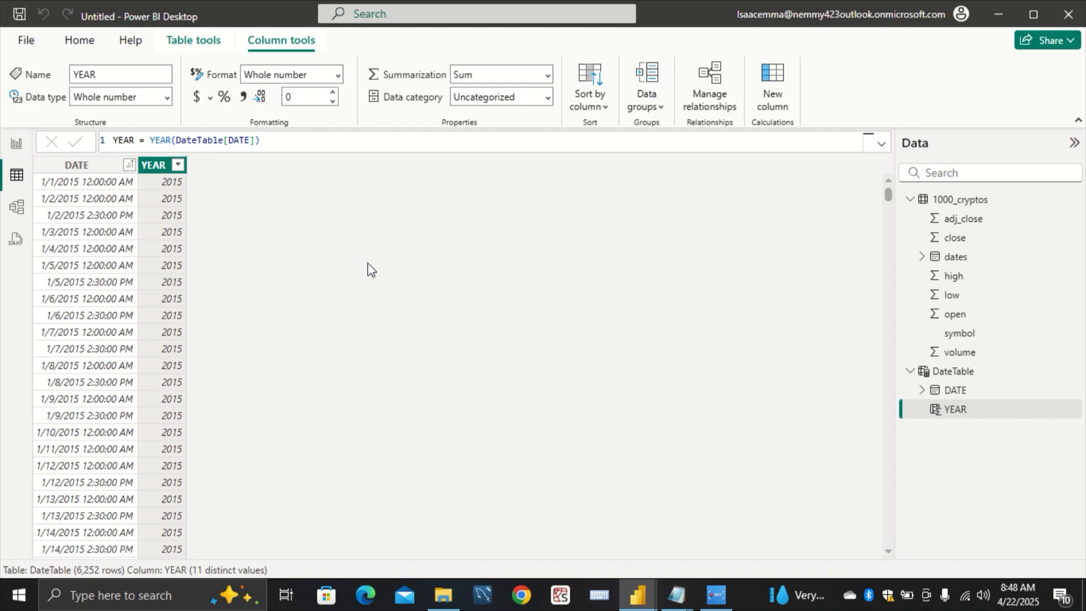
Step: Start a new relationship for the model with DateTable as the From table and DATE as its related column
left_click(934, 373)
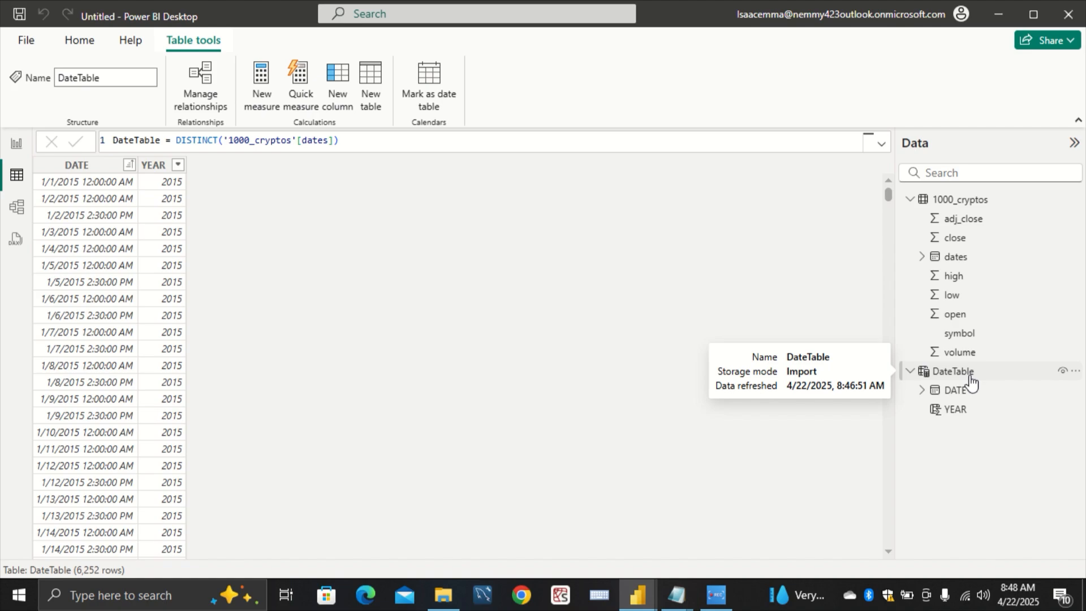
left_click(965, 209)
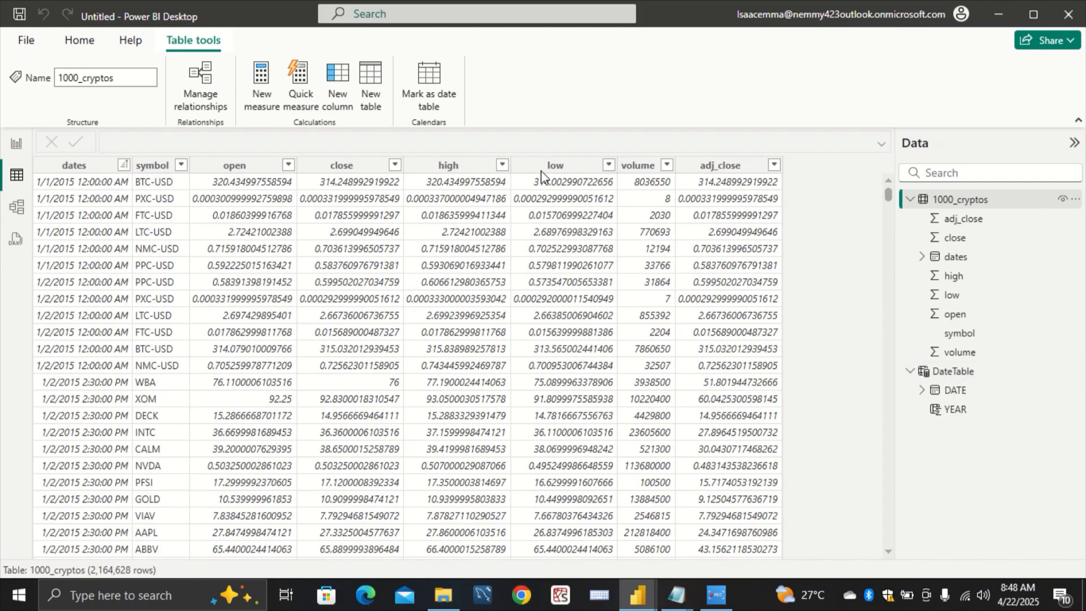
left_click(82, 45)
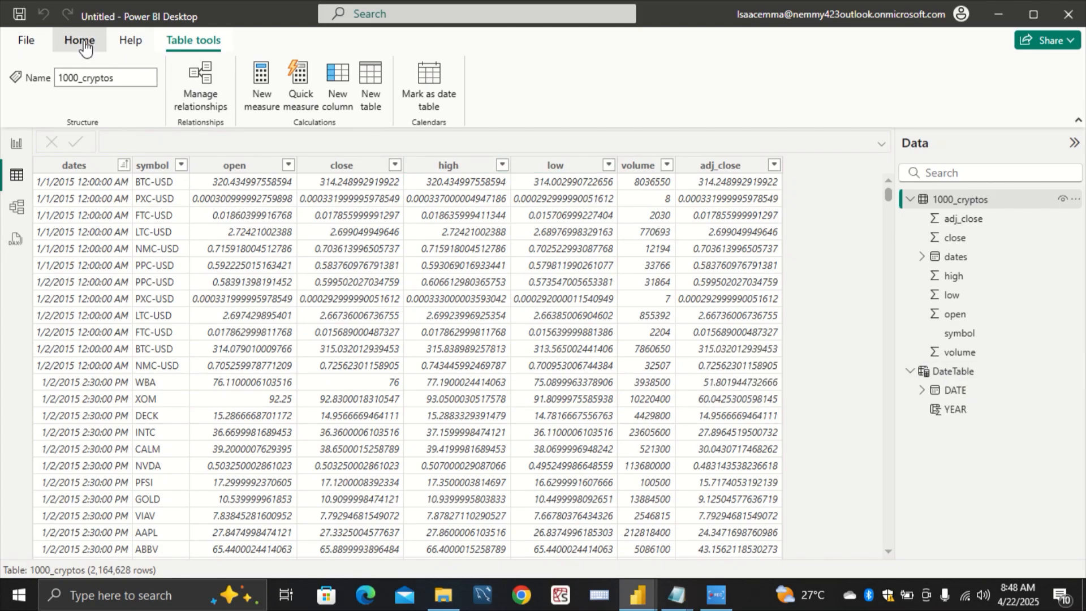
left_click(509, 79)
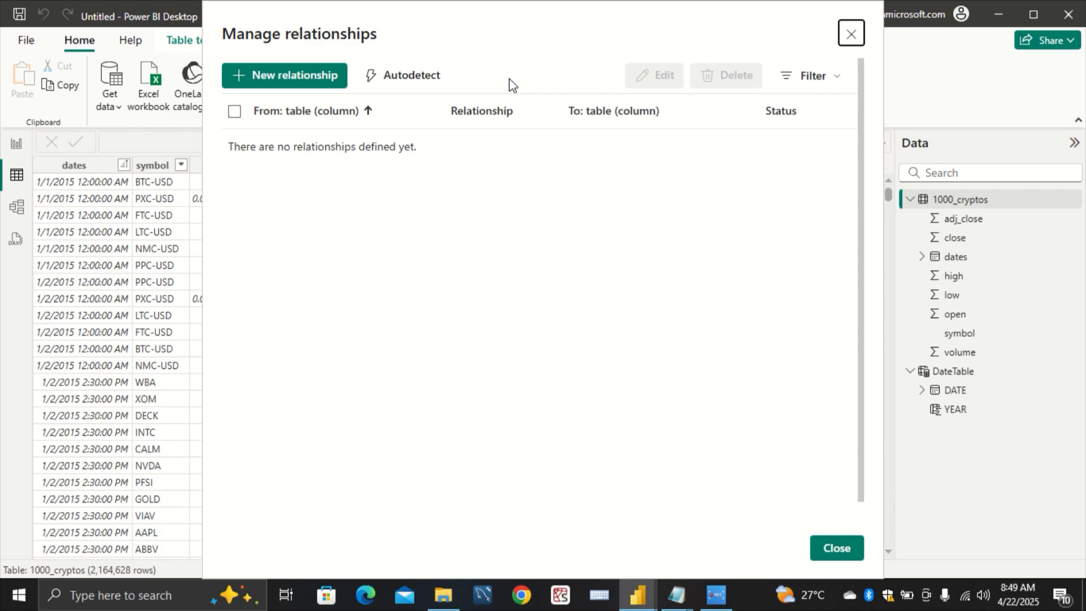
left_click(322, 79)
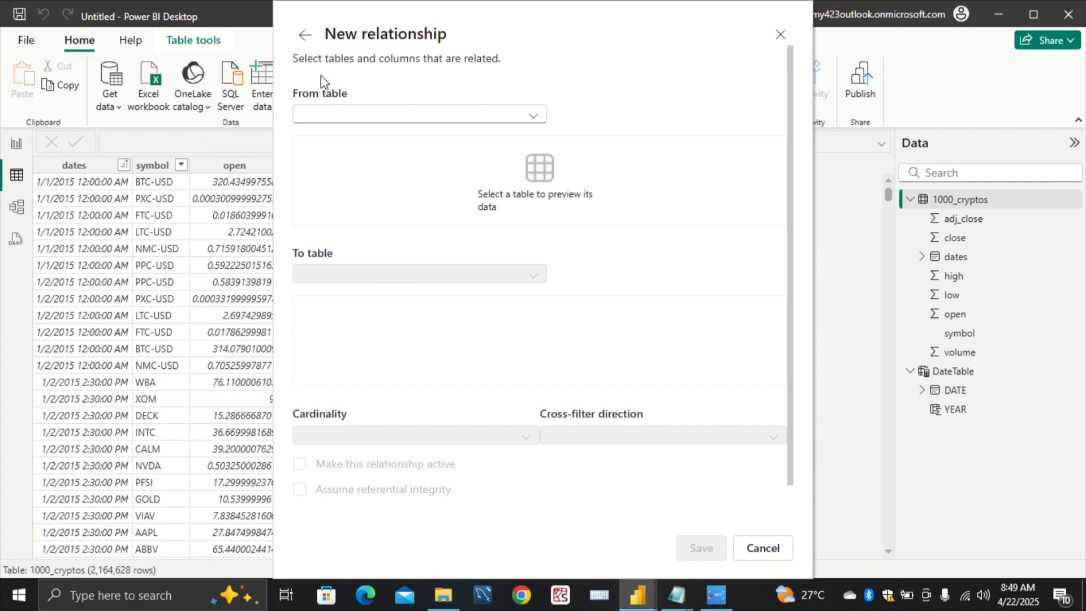
left_click(375, 115)
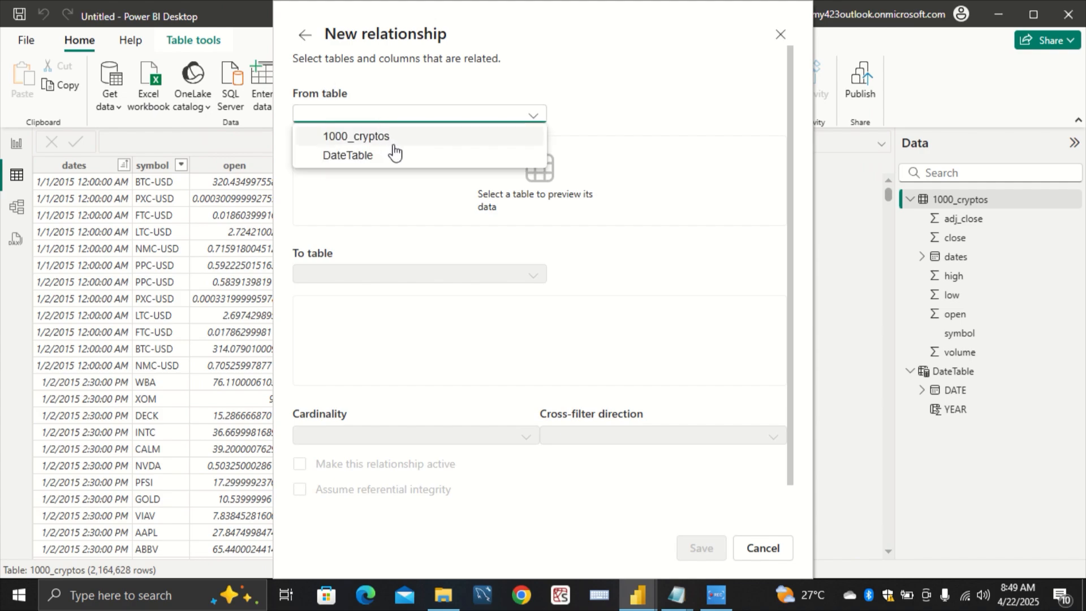
left_click(395, 155)
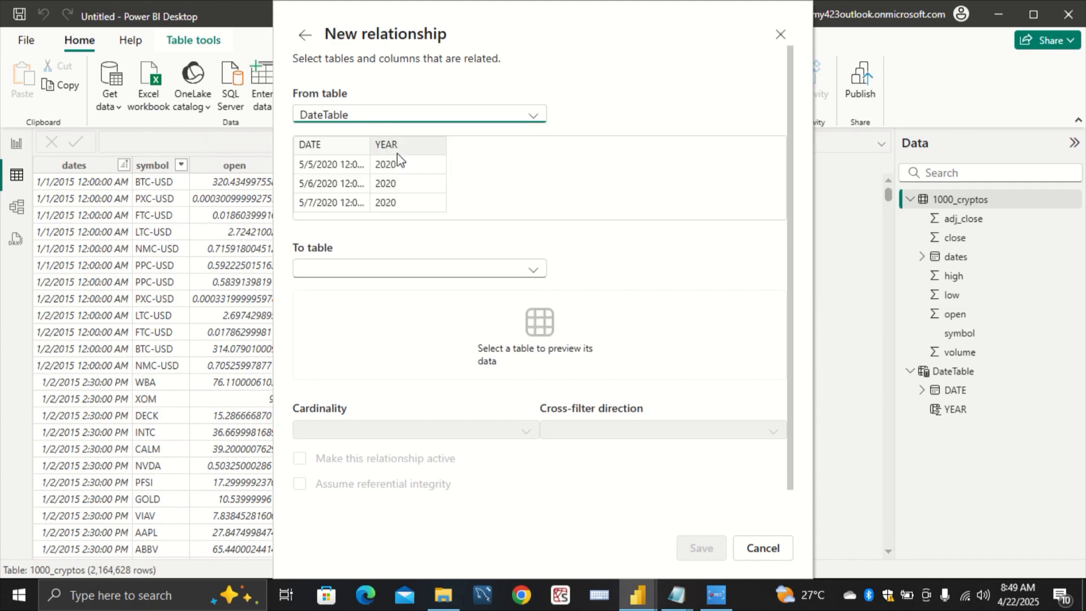
left_click(334, 144)
Step: Set 1000_cryptos as the To table with its dates column, save the relationship and close the relationship manager
left_click(378, 270)
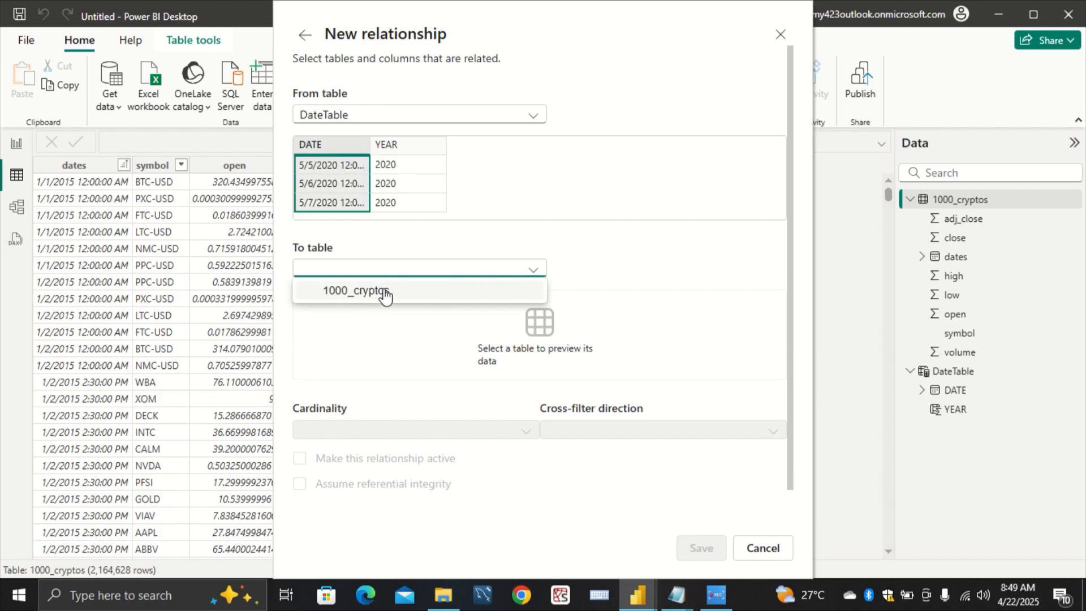
left_click(384, 291)
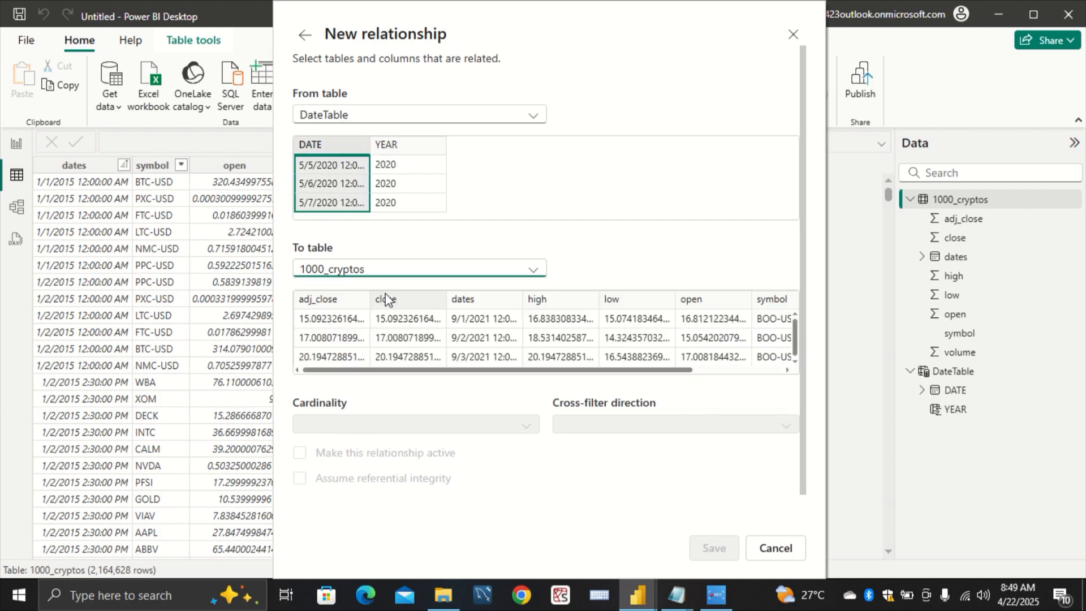
left_click(461, 302)
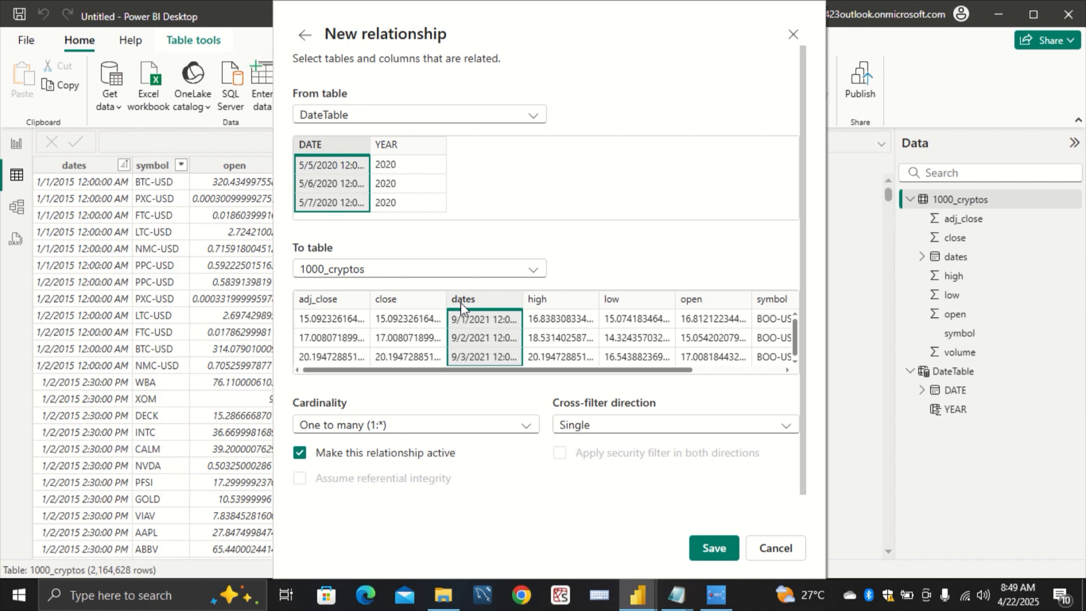
left_click(714, 547)
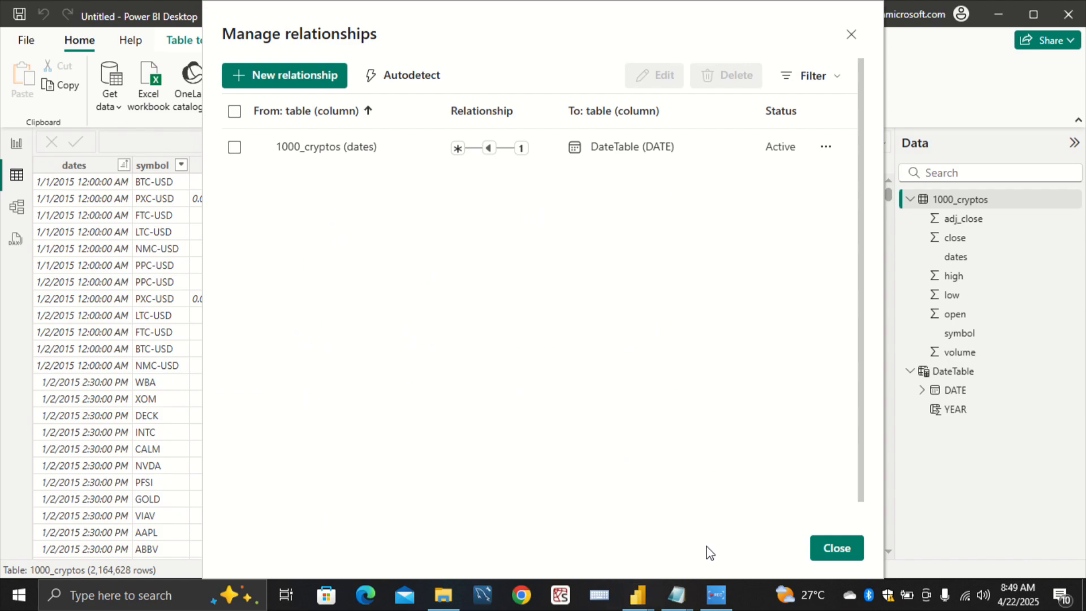
left_click(831, 548)
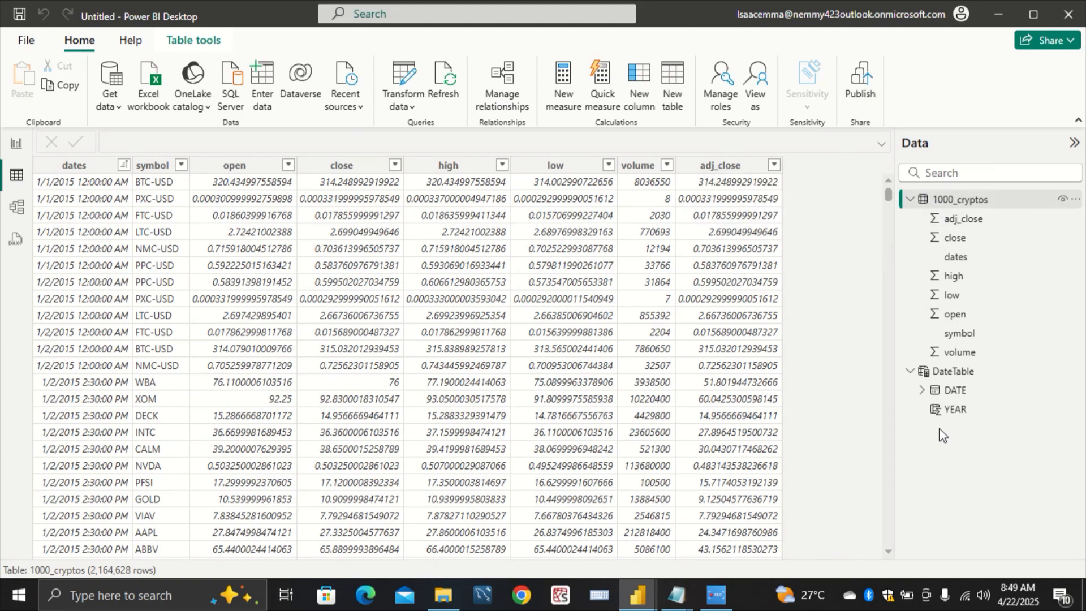
Step: Review the DateTable rows, glance at the report canvas, and show the 1000_cryptos table in Table view again
left_click(949, 373)
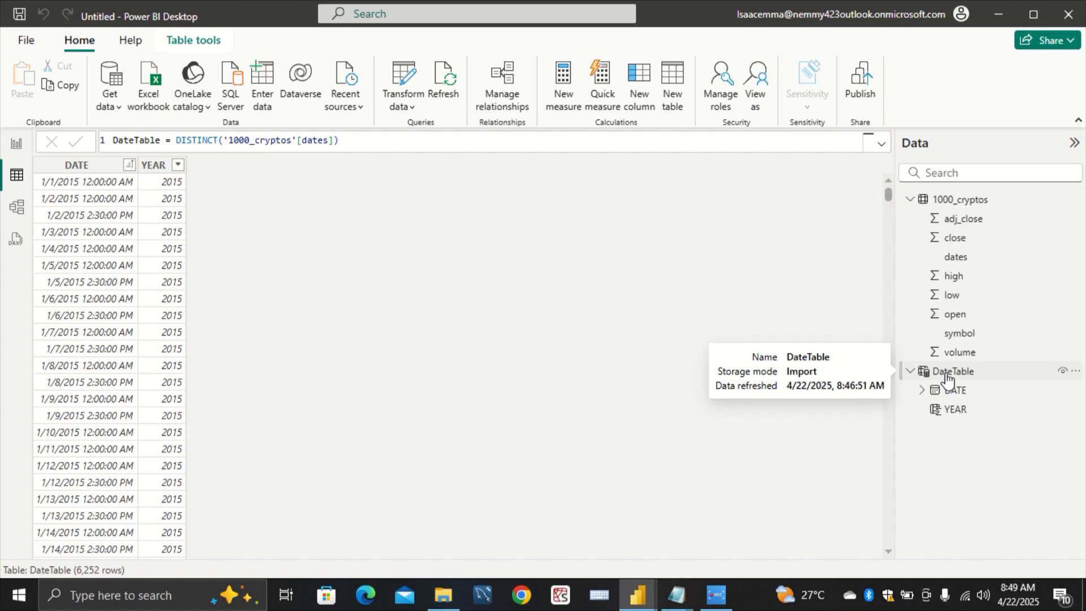
left_click(948, 378)
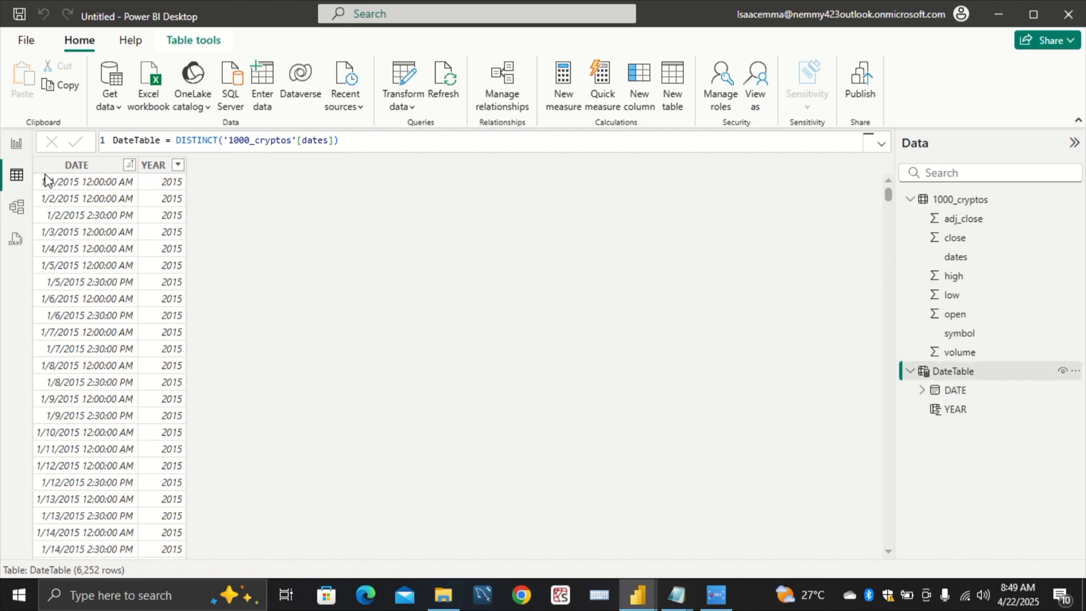
left_click(16, 149)
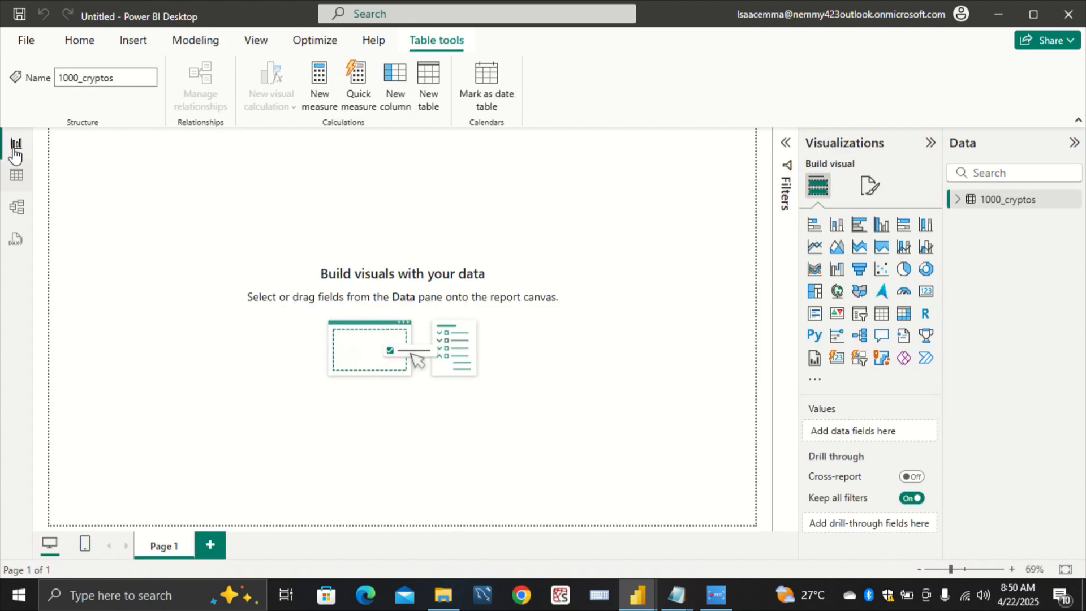
left_click(17, 175)
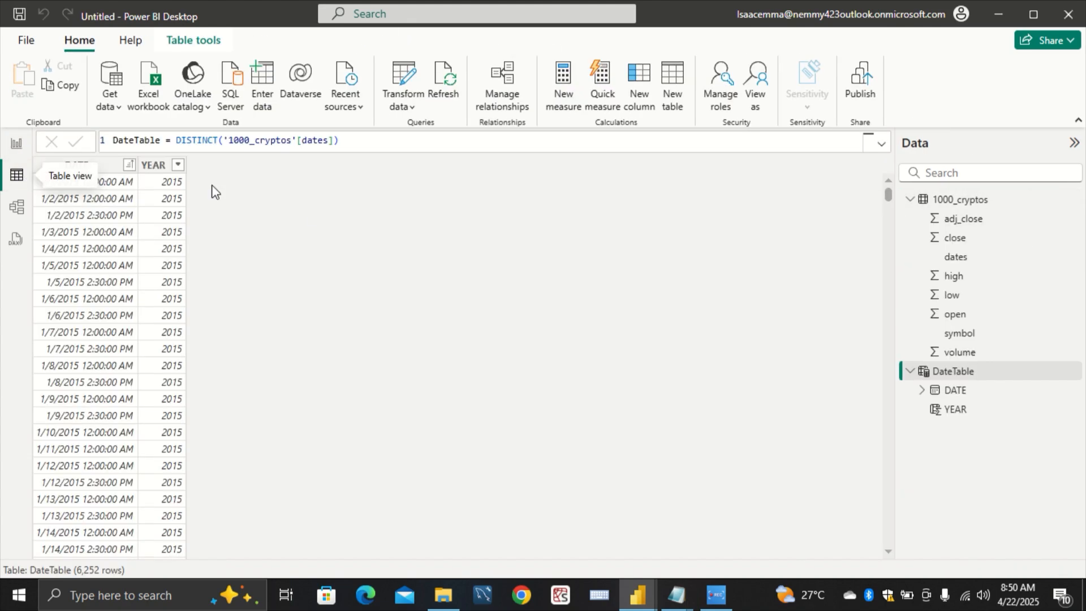
left_click(944, 201)
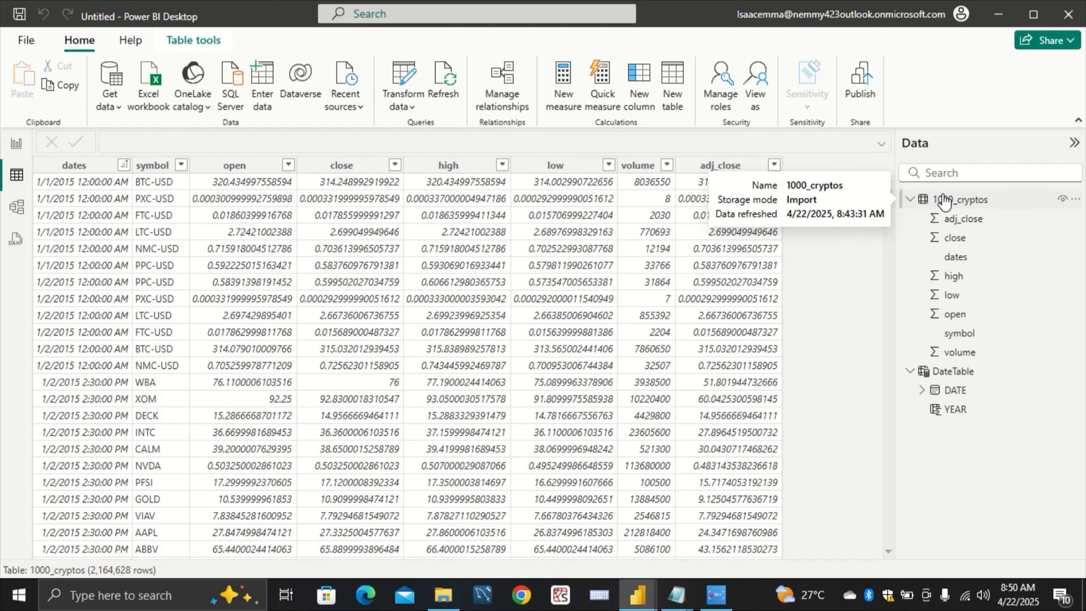
left_click(944, 201)
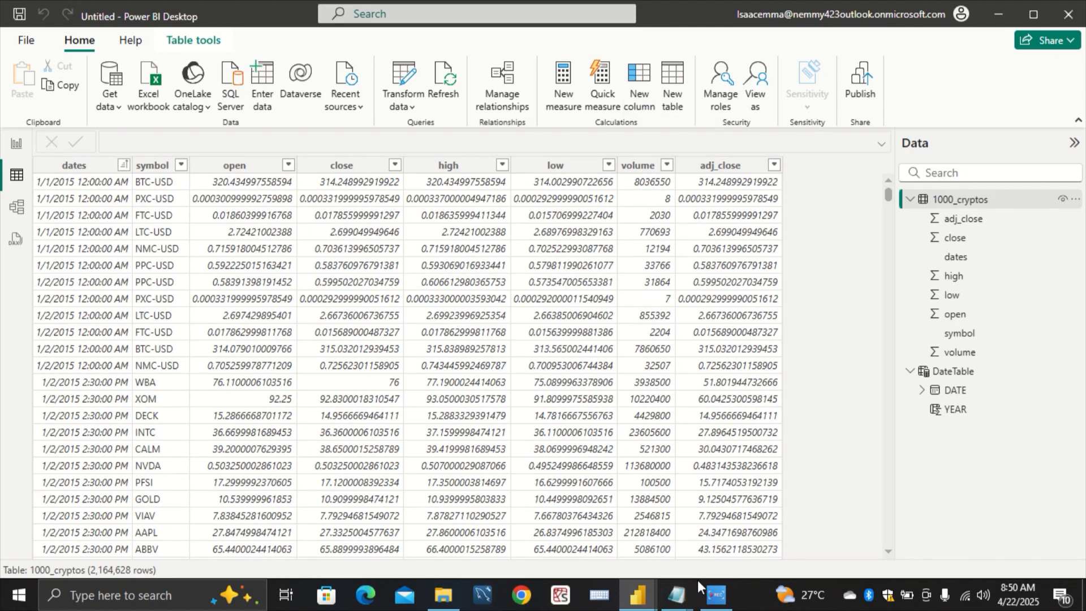
Step: Switch to the jotting notes in Notepad and review the key step "Understand the data"
mouse_move(677, 594)
left_click(714, 558)
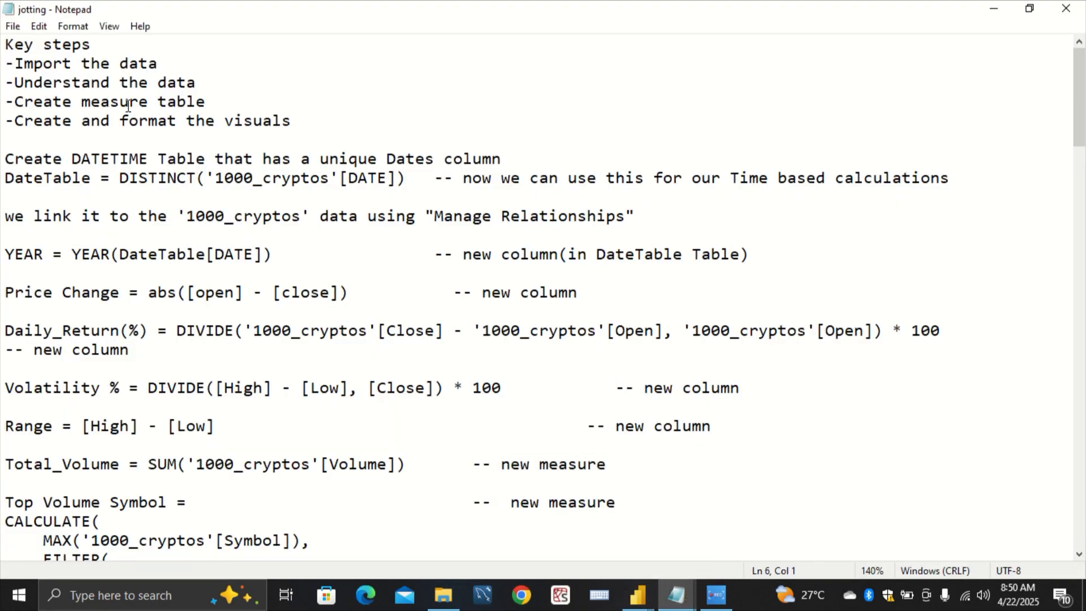
mouse_move(6, 101)
left_mouse_down()
mouse_move(48, 94)
mouse_move(4, 84)
left_mouse_up()
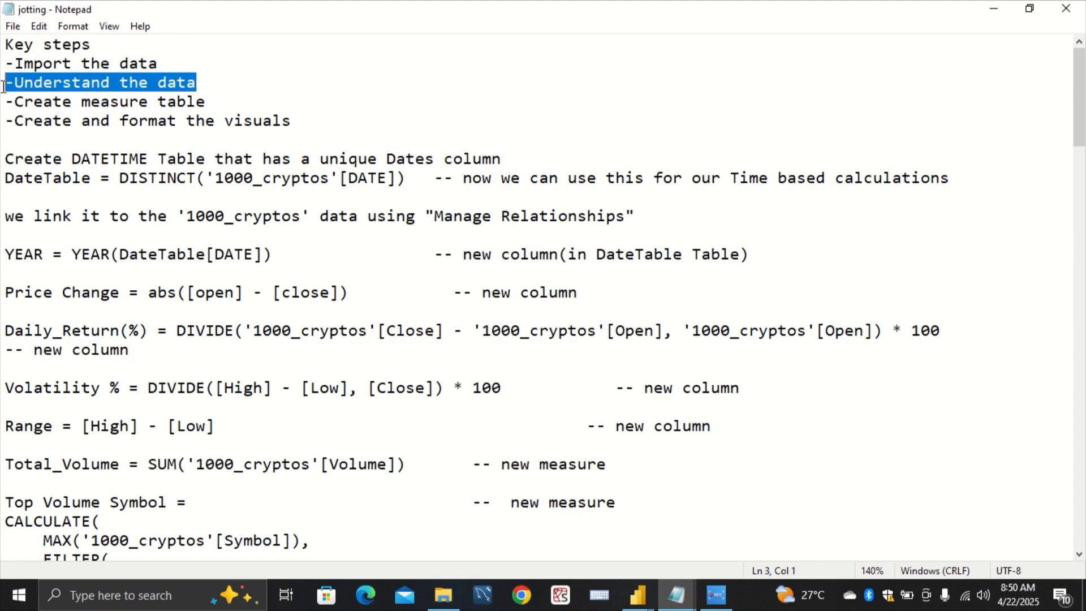
left_click(532, 345)
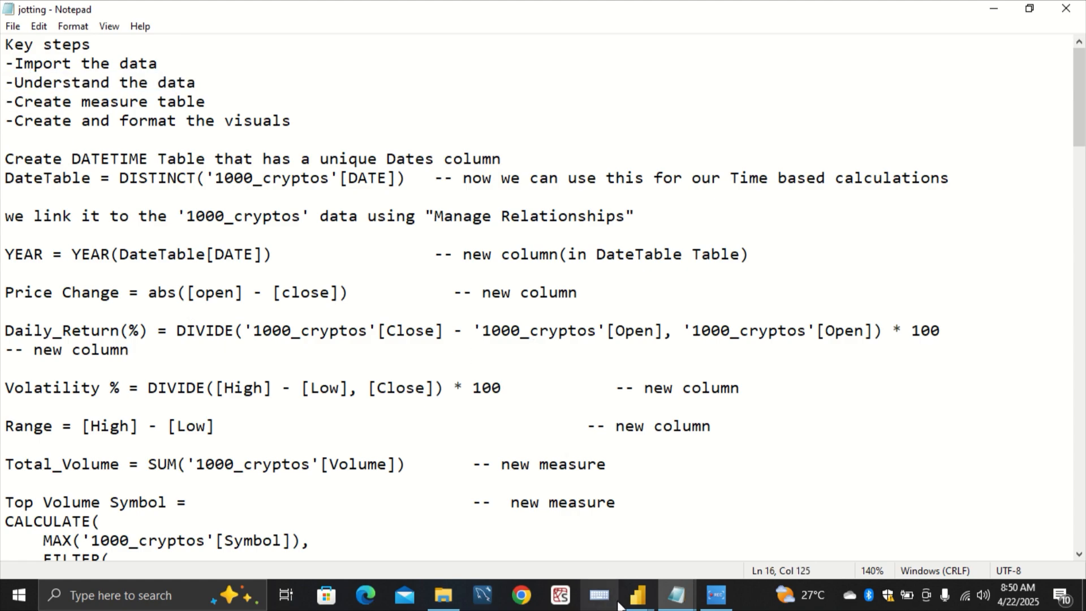
Step: Switch back to the Untitled Power BI report and examine the symbol and open columns of 1000_cryptos
mouse_move(646, 593)
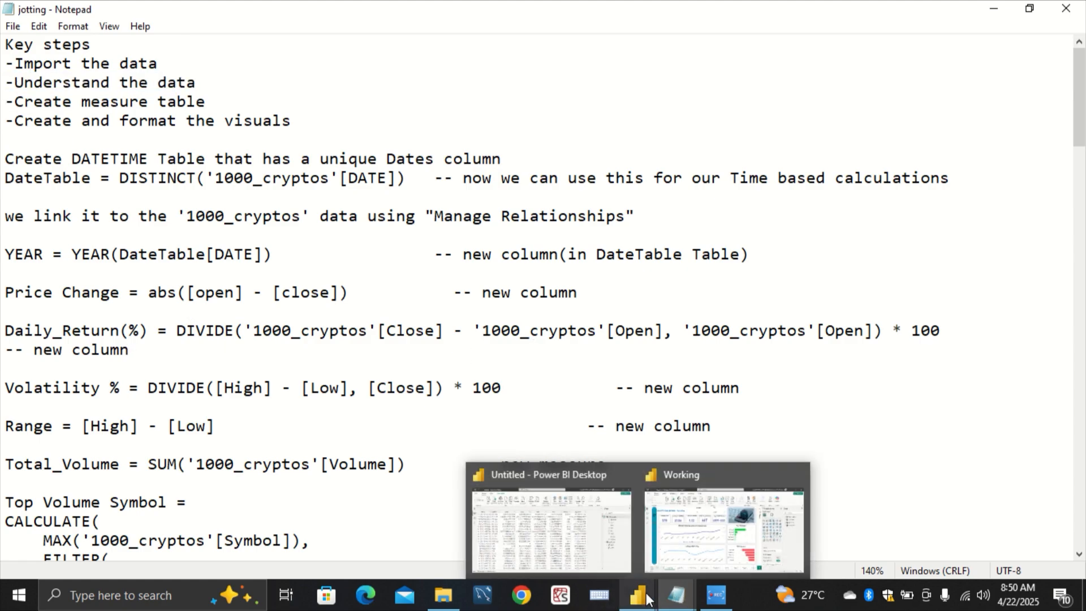
left_click(600, 531)
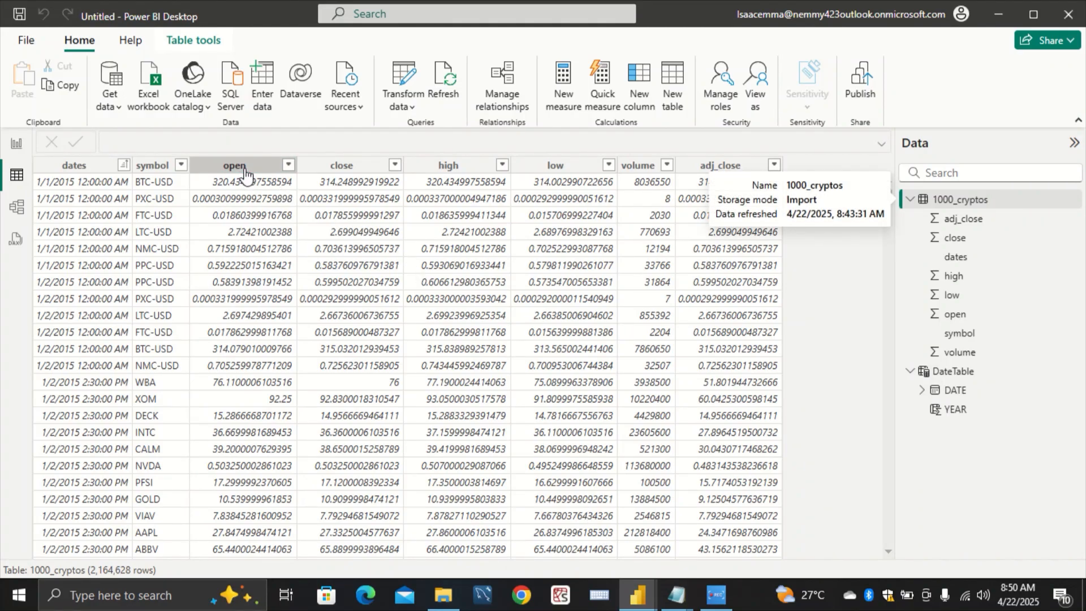
left_click(234, 166)
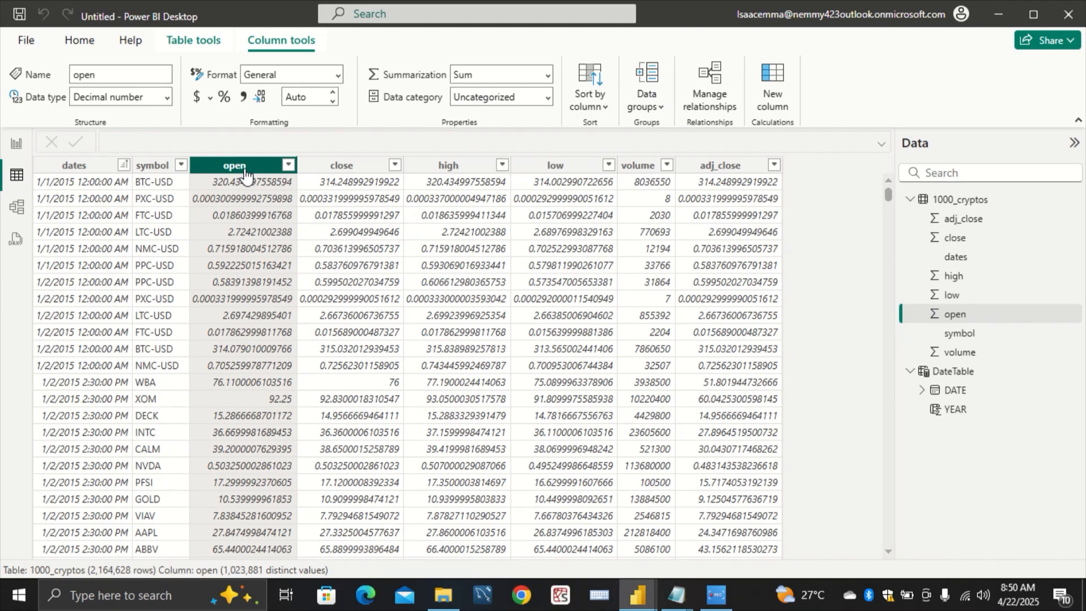
left_click(150, 189)
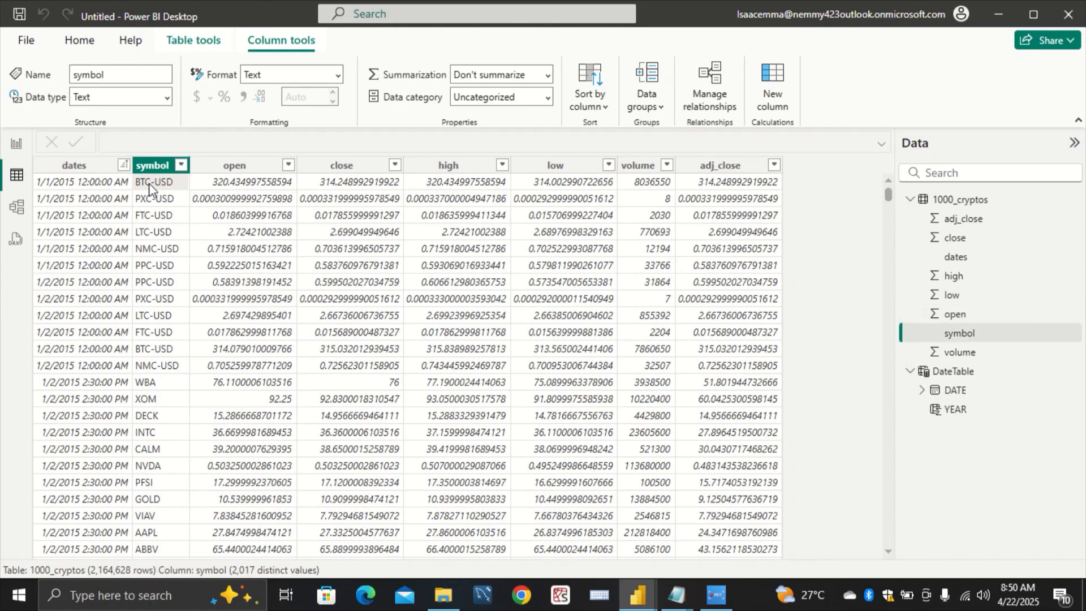
left_click(219, 183)
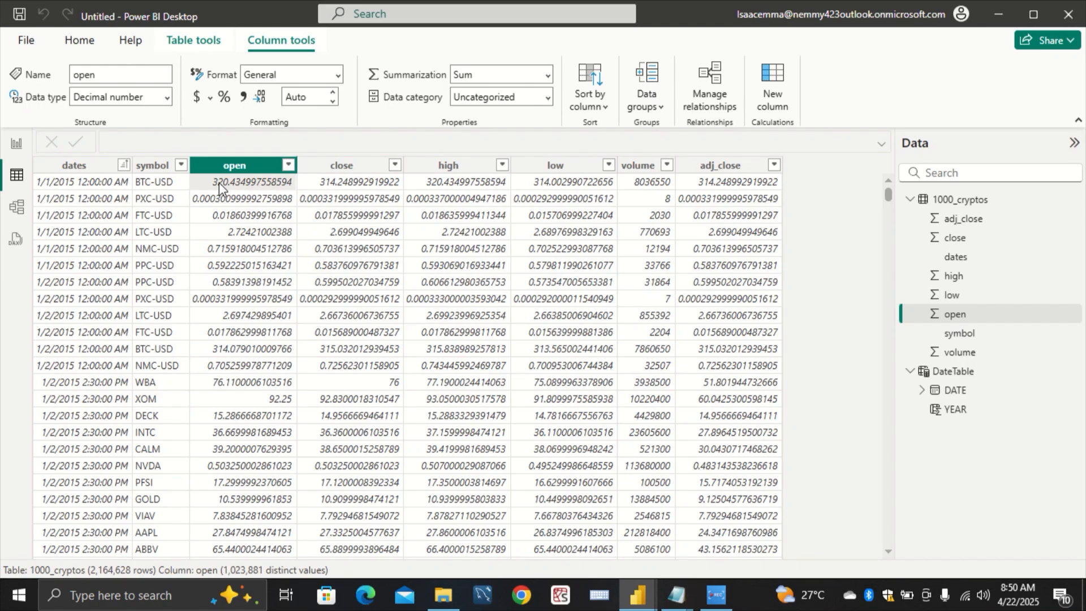
left_click(247, 165)
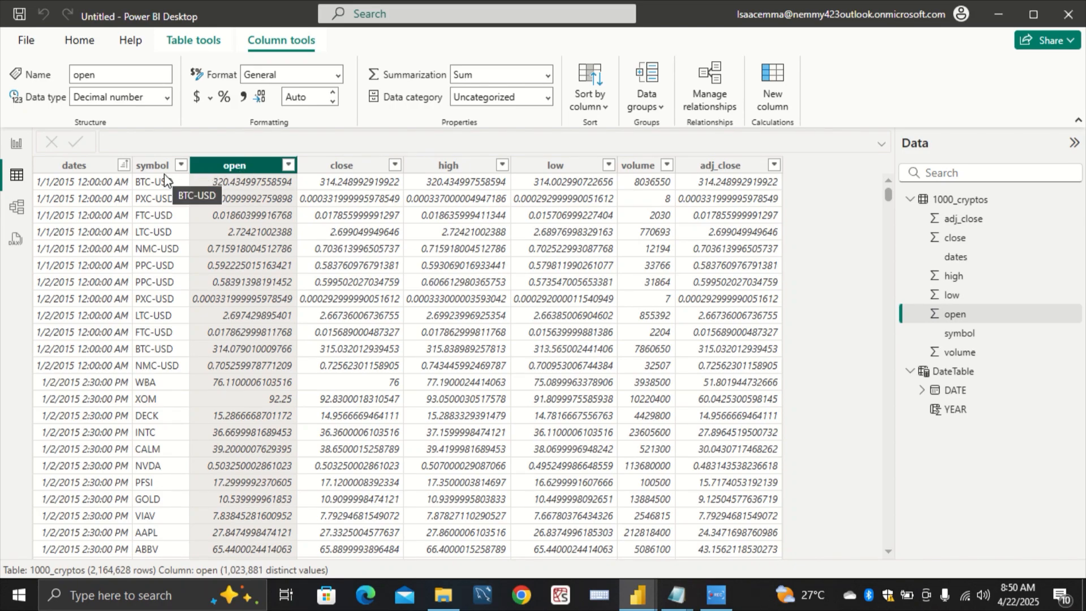
Step: Examine the close, high, low, volume and adj_close columns of 1000_cryptos one by one
left_click(345, 168)
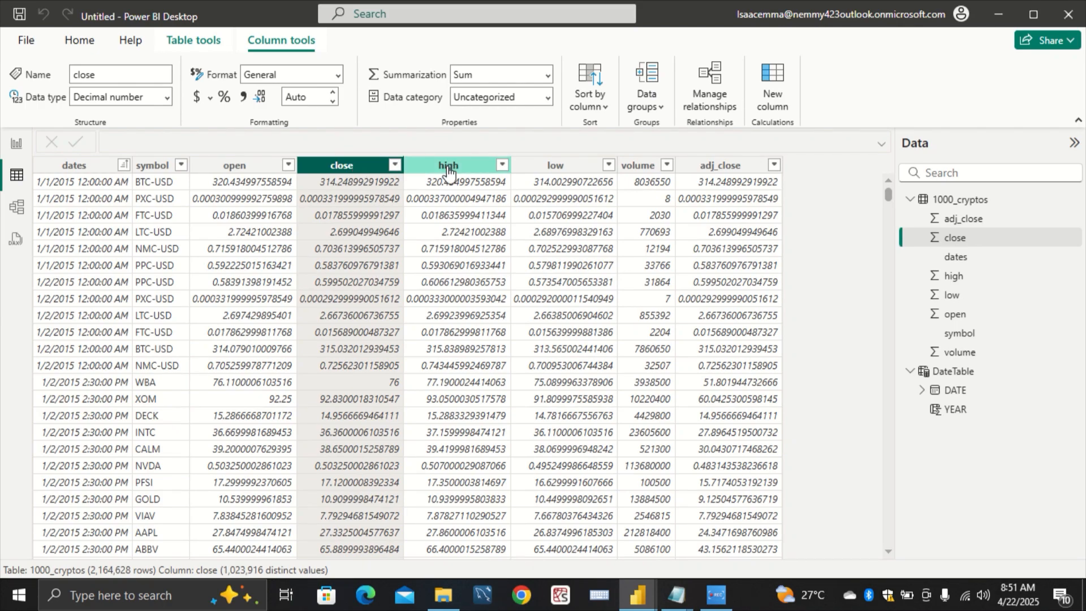
left_click(470, 168)
left_click(548, 172)
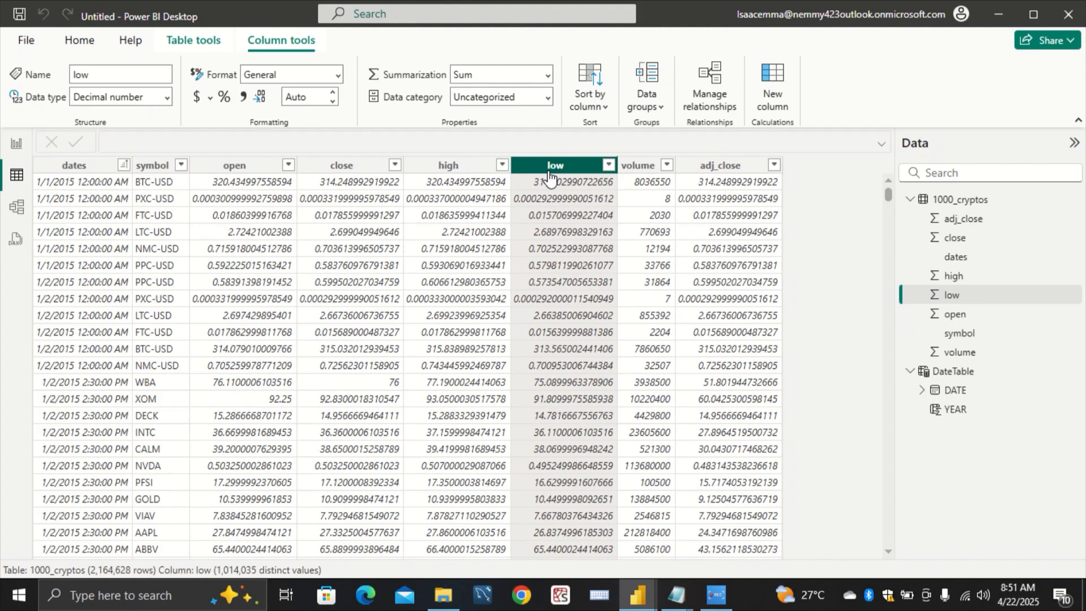
left_click(469, 168)
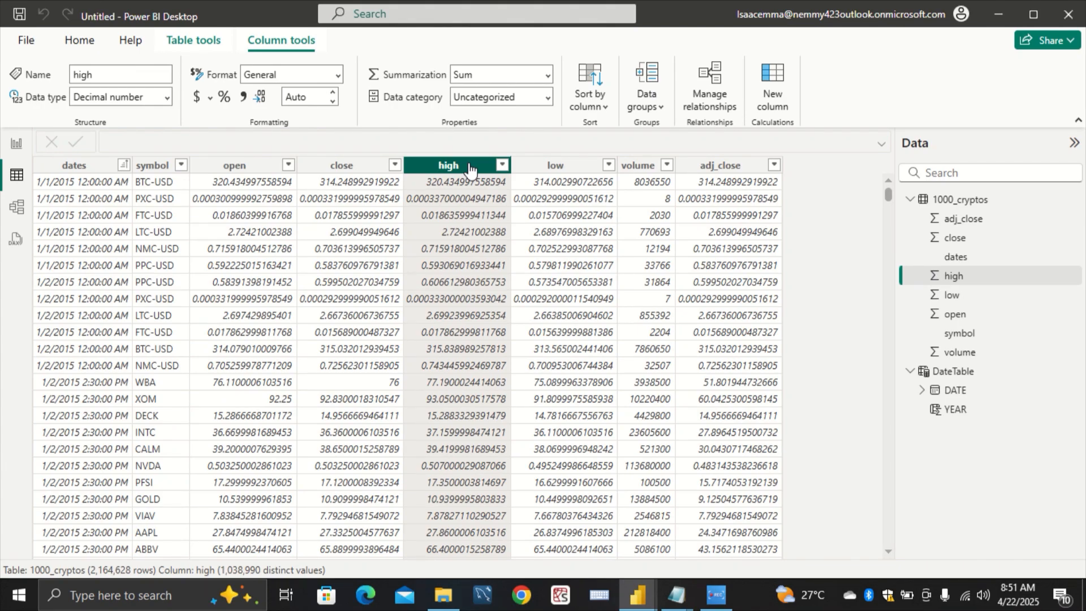
left_click(579, 168)
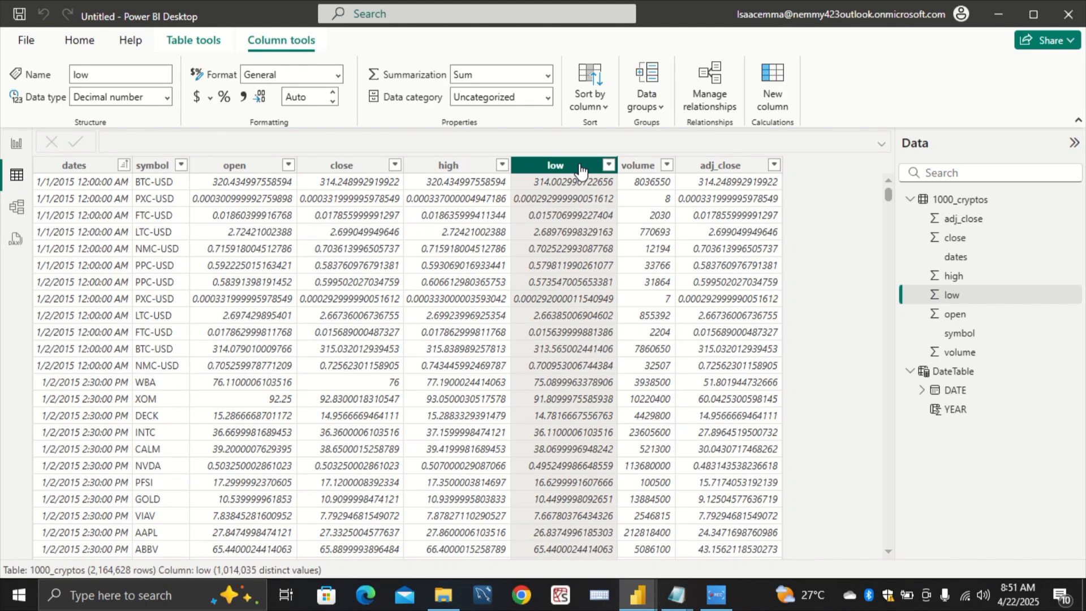
left_click(641, 169)
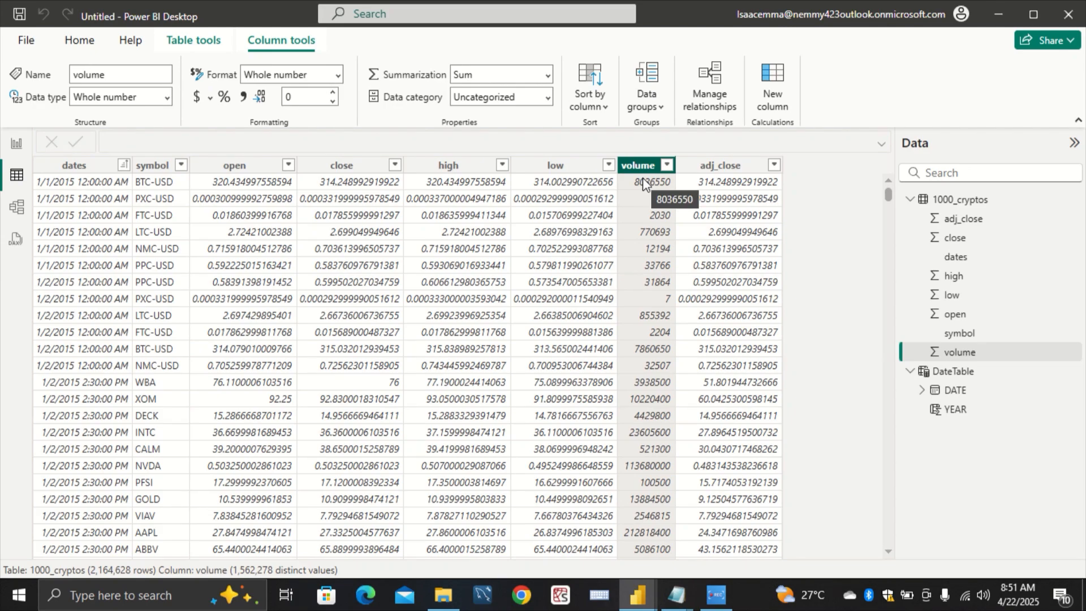
left_click(728, 166)
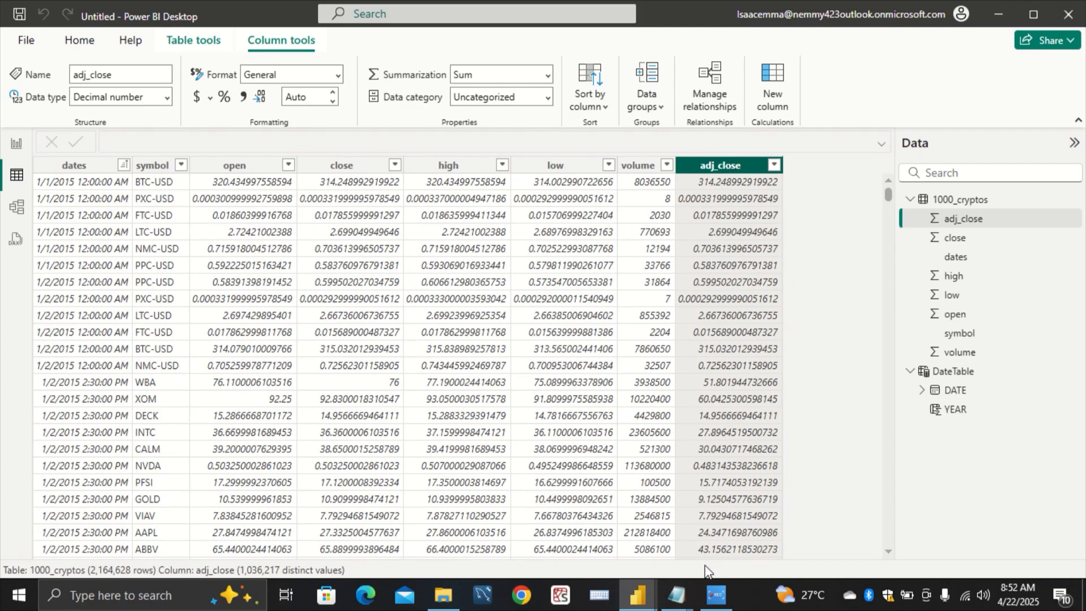
Step: Switch to the Analysis notes in Notepad and review the "Strong Metrics to Track" section
mouse_move(687, 581)
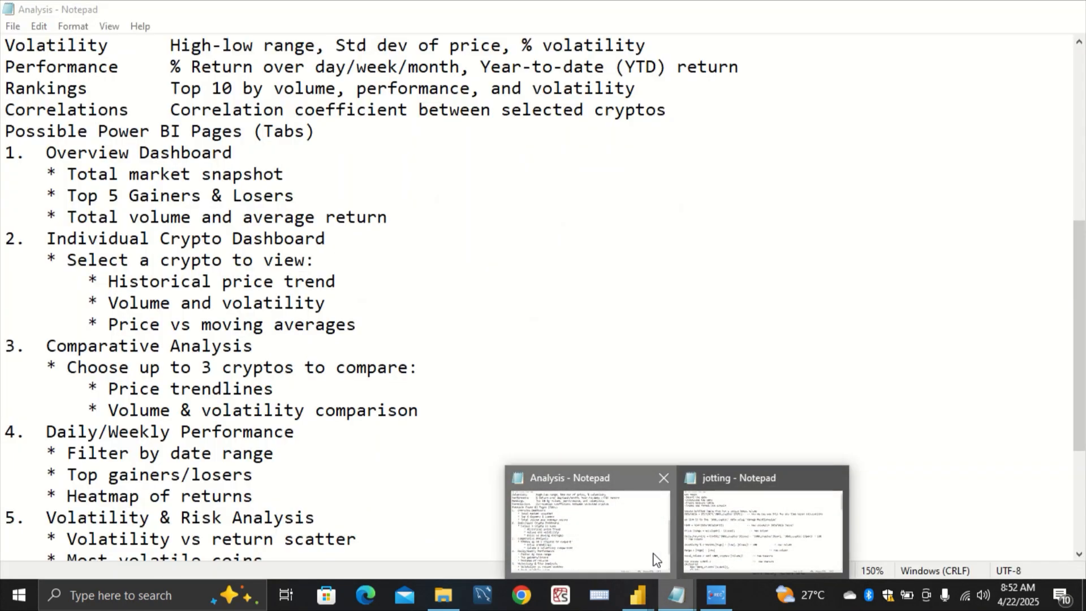
left_click(650, 551)
scroll(320, 260, "up", 1)
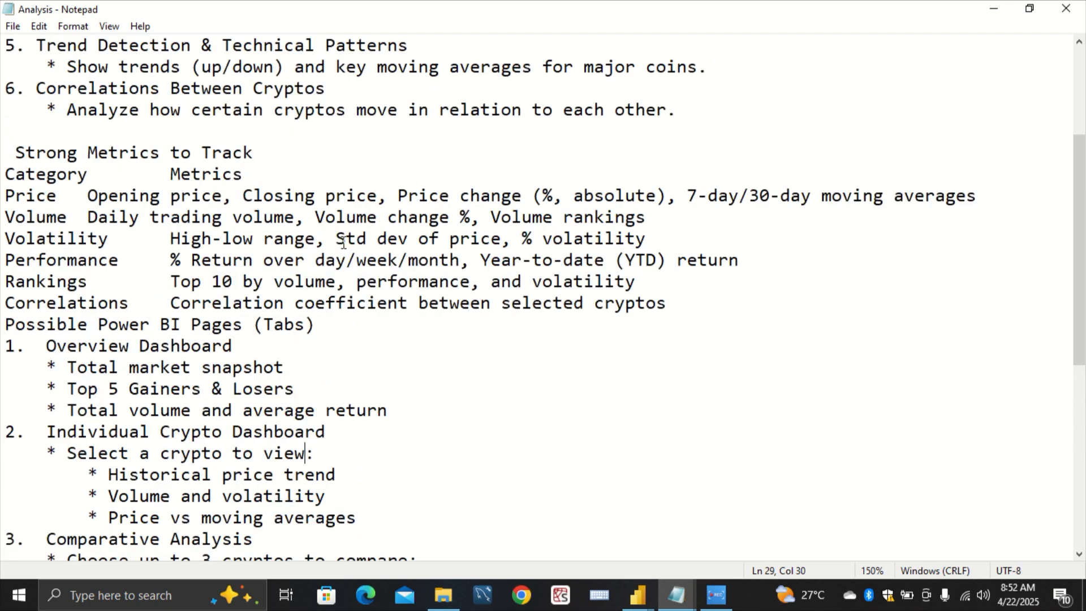
Step: Review the Price and Volatility metrics in the Analysis notes, focusing on price change (%, absolute) and high-low range
left_click_drag(380, 197, 140, 196)
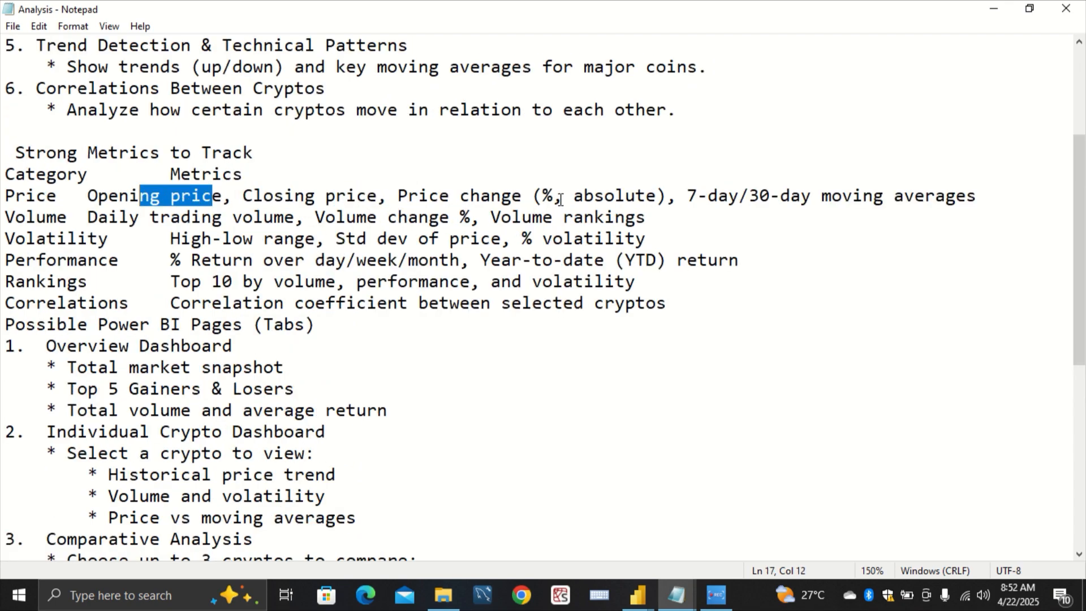
left_click_drag(563, 196, 393, 201)
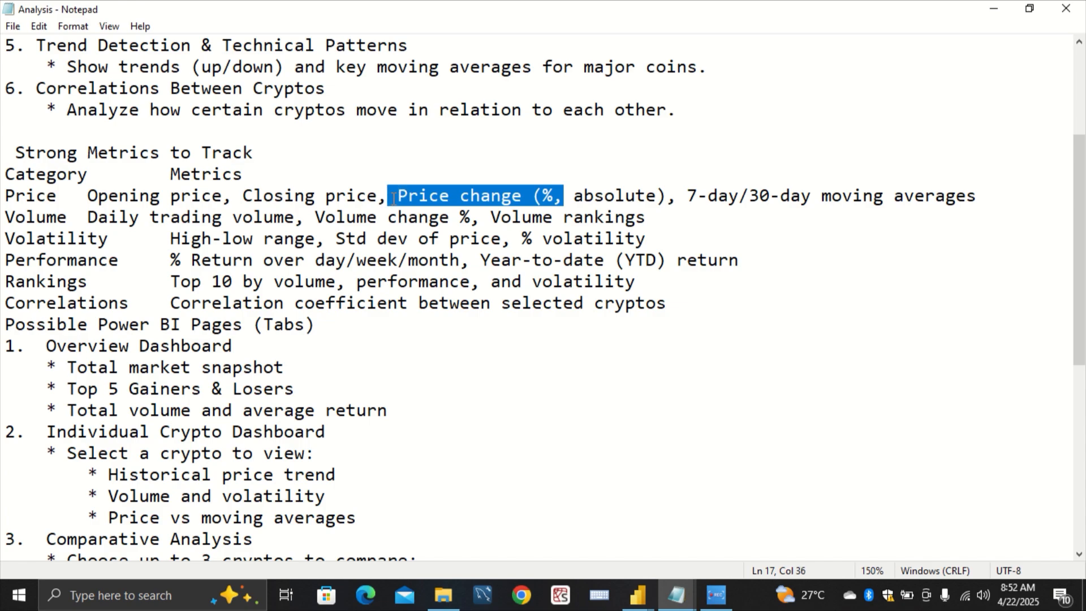
left_click_drag(657, 196, 571, 193)
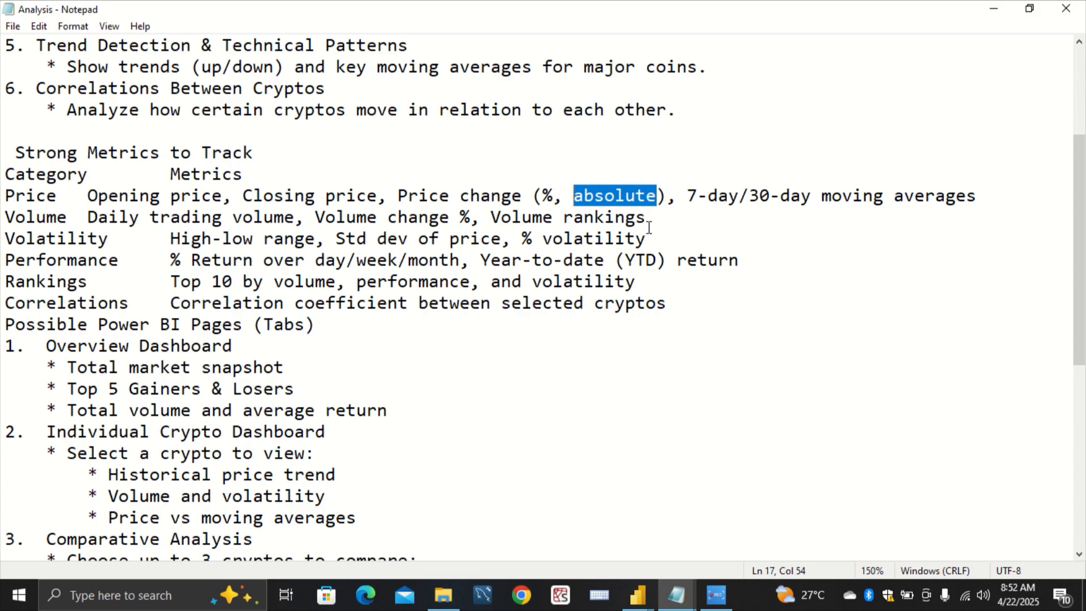
left_click_drag(6, 239, 532, 239)
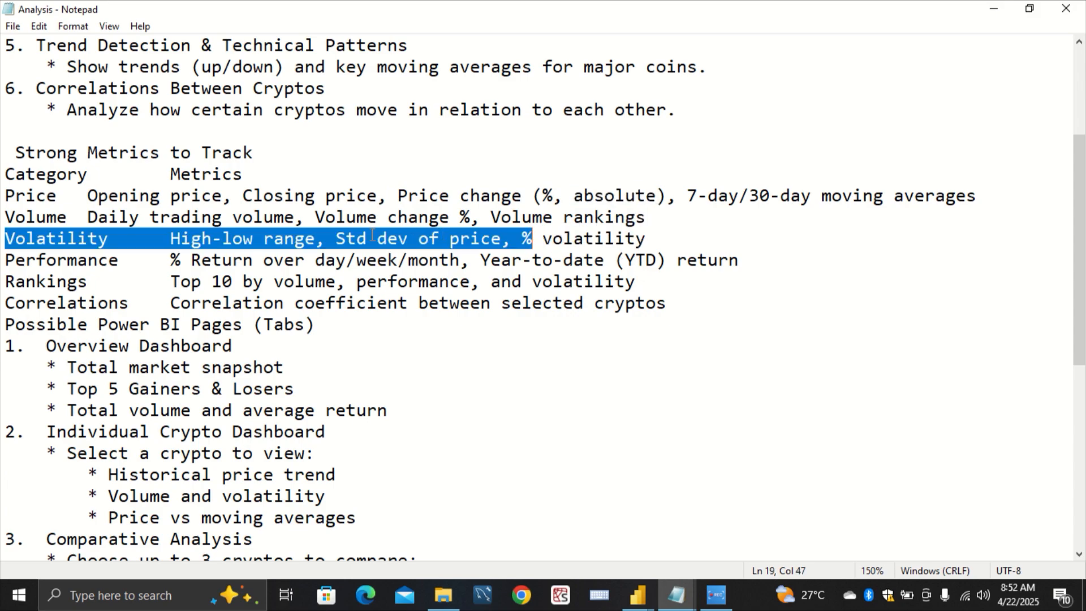
left_click_drag(327, 239, 166, 233)
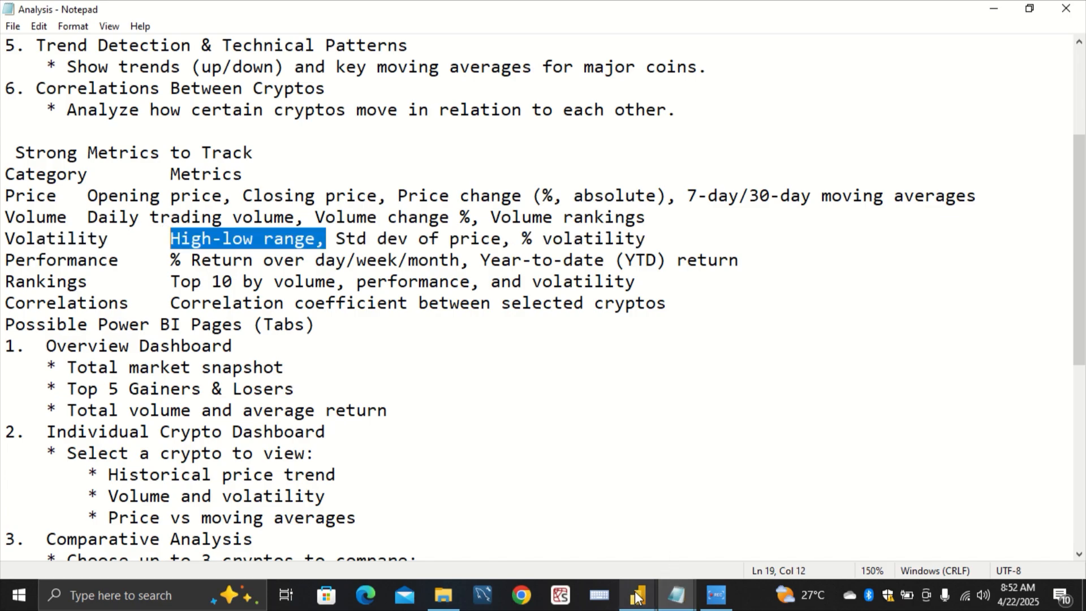
left_click_drag(6, 518, 603, 588)
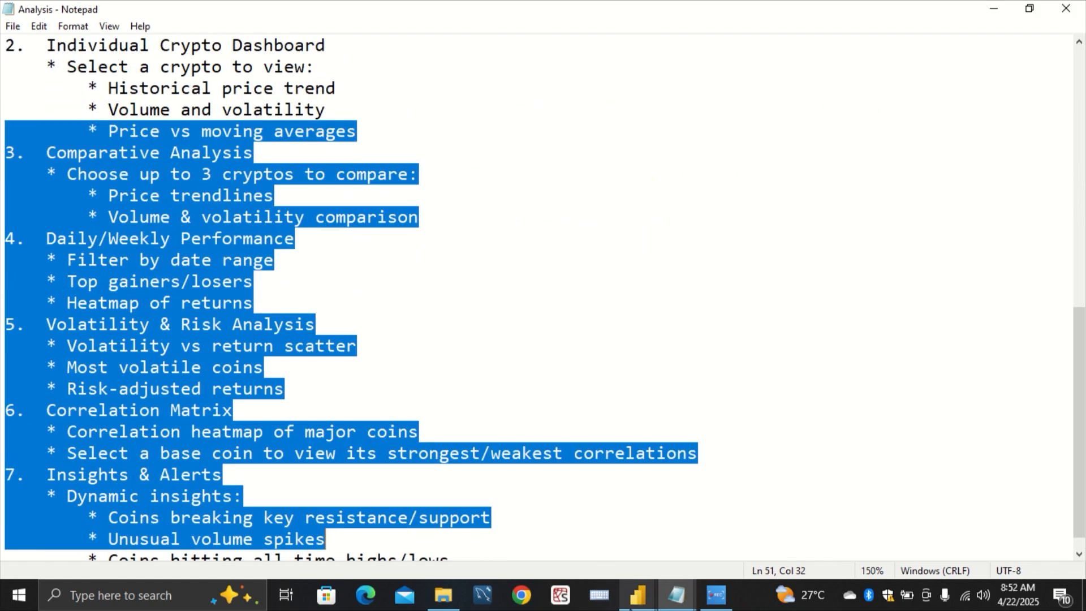
Step: Switch back to the Untitled Power BI report and start a calculated column in 1000_cryptos with the formula Price Change = [open] - [close]
mouse_move(638, 595)
left_click(593, 551)
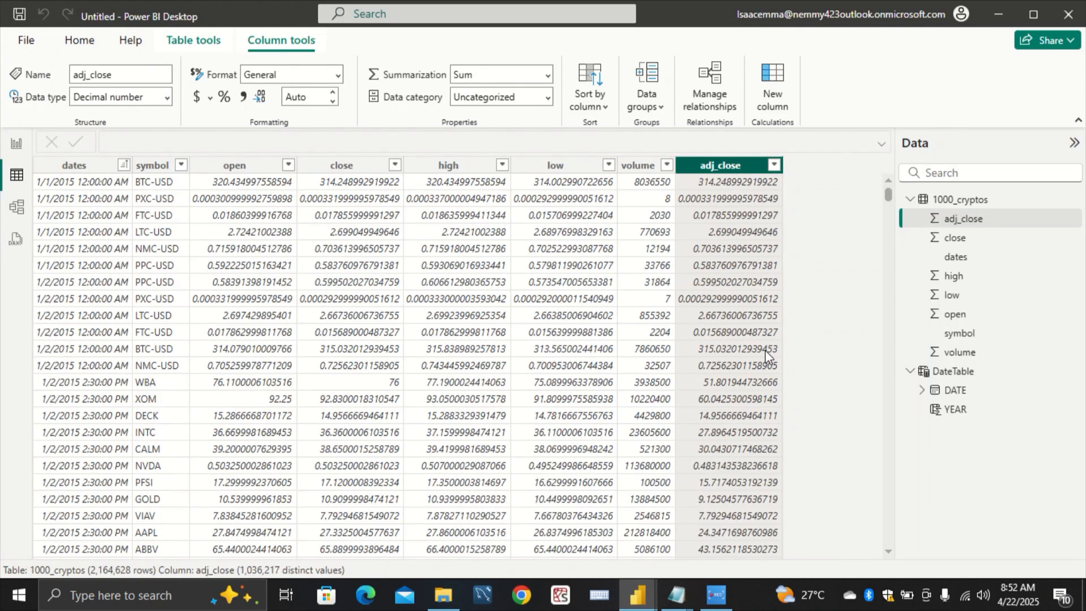
left_click(935, 198)
right_click(935, 198)
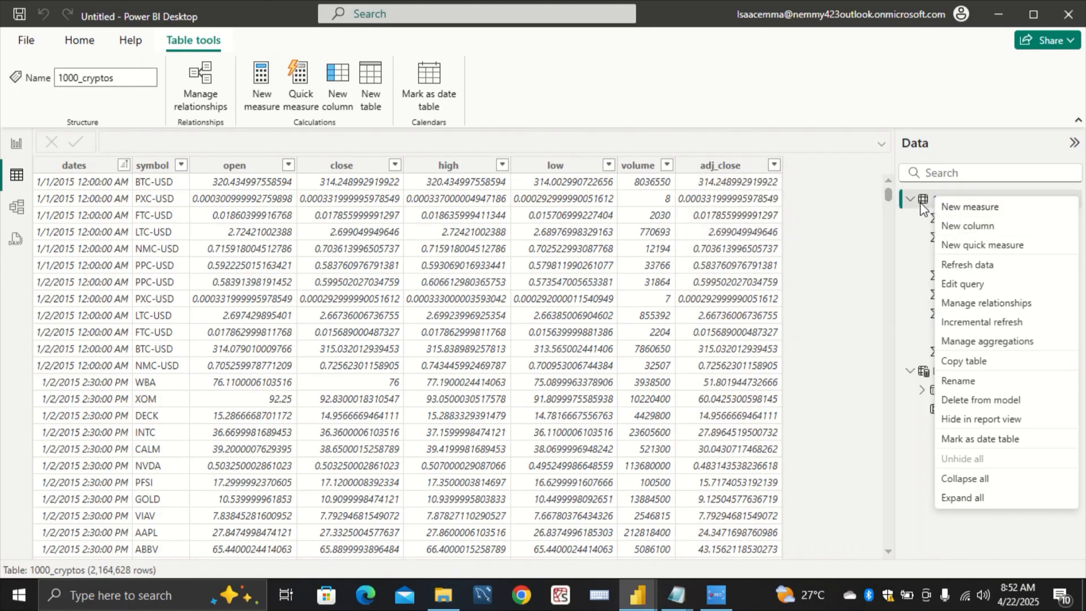
left_click(953, 226)
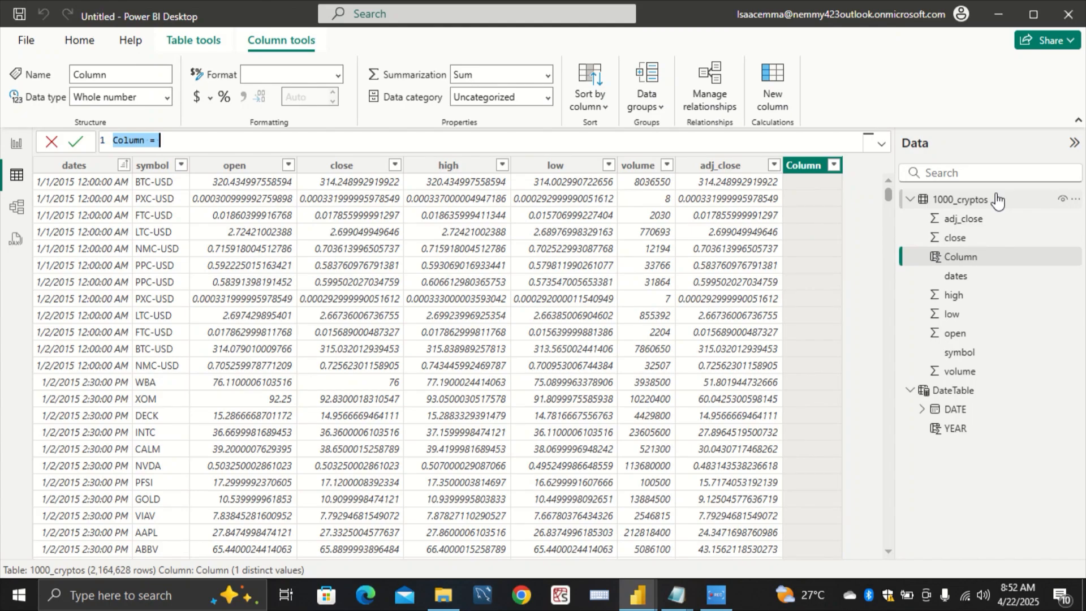
key("BackSpace")
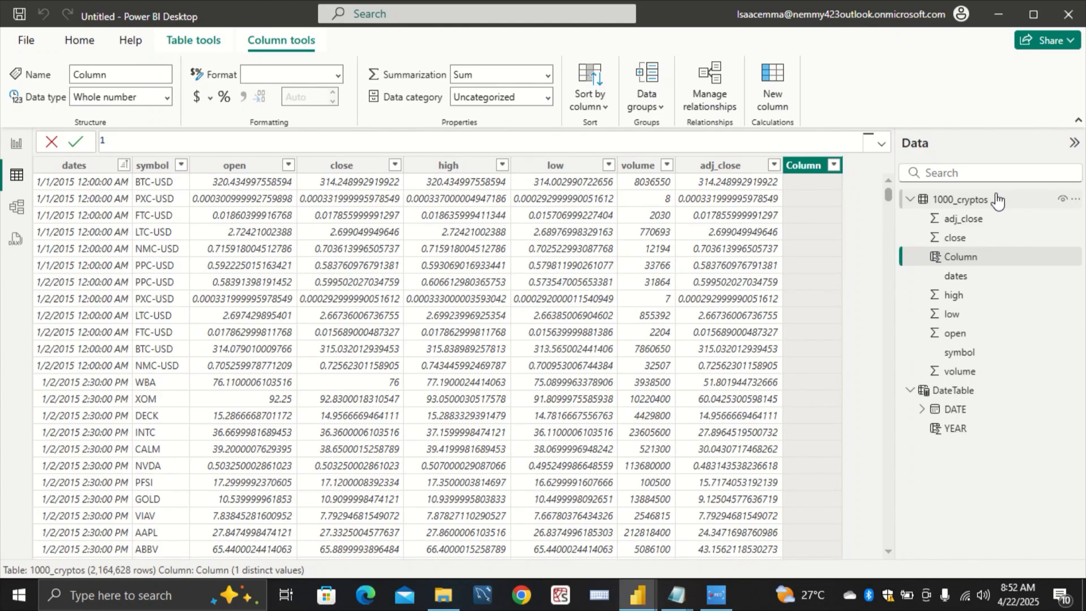
type("Price Change = [ope")
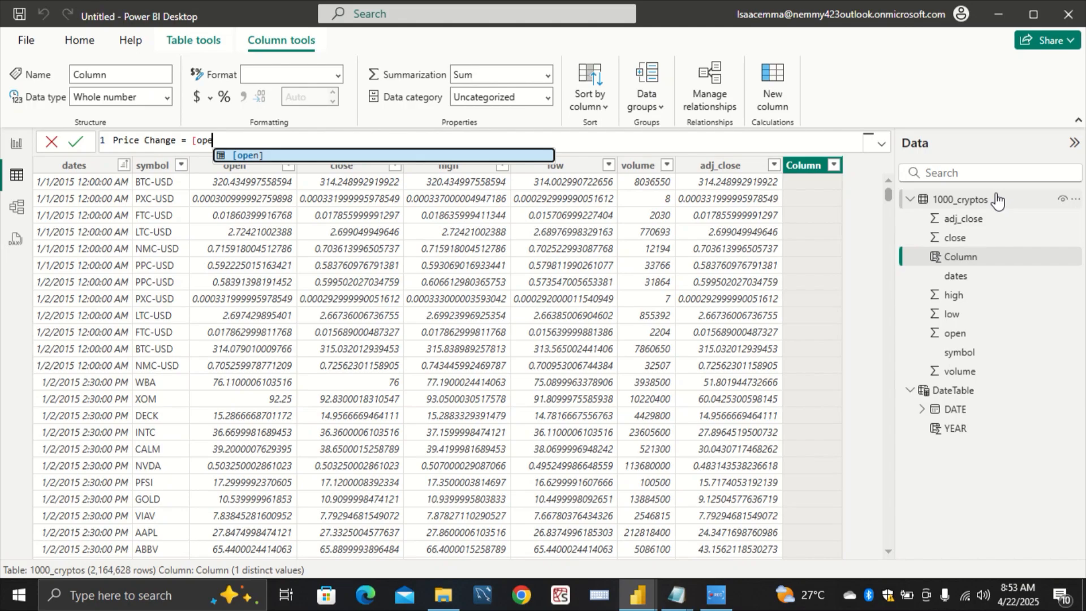
key("Tab")
type("- ")
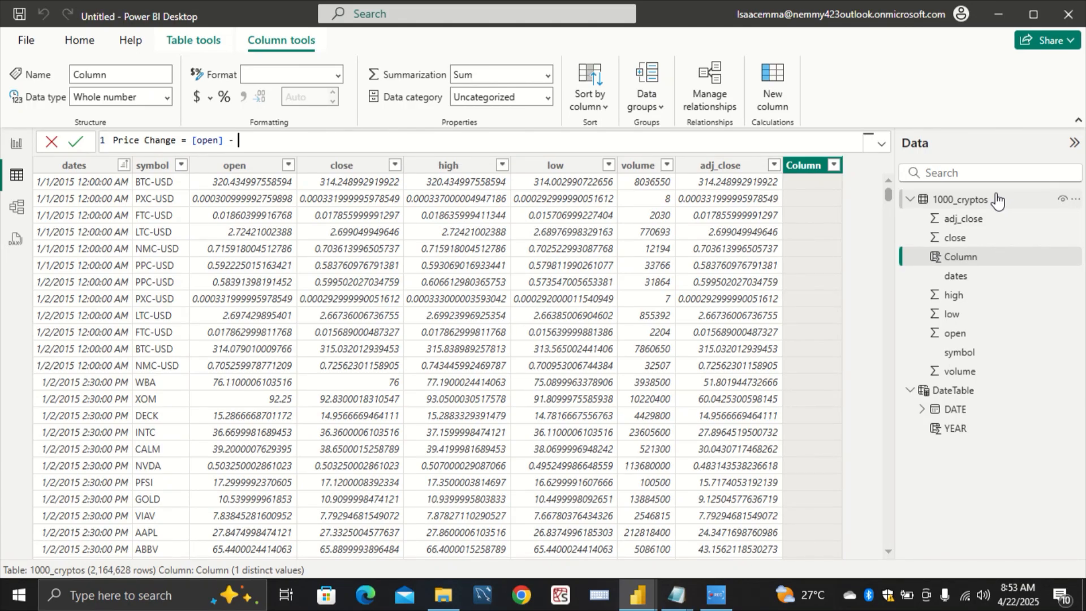
type("[close")
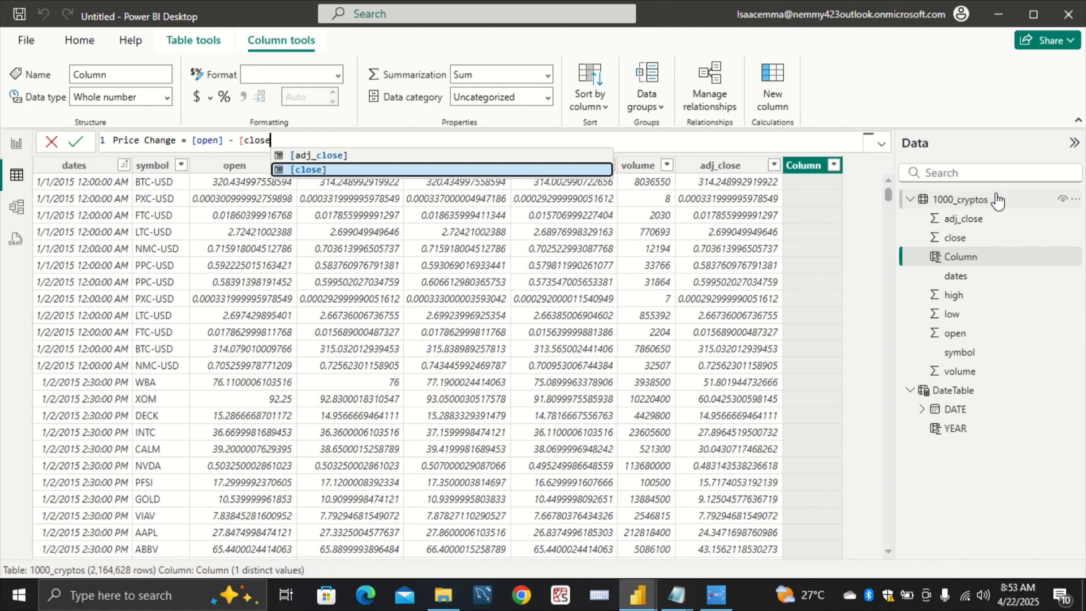
key("Tab")
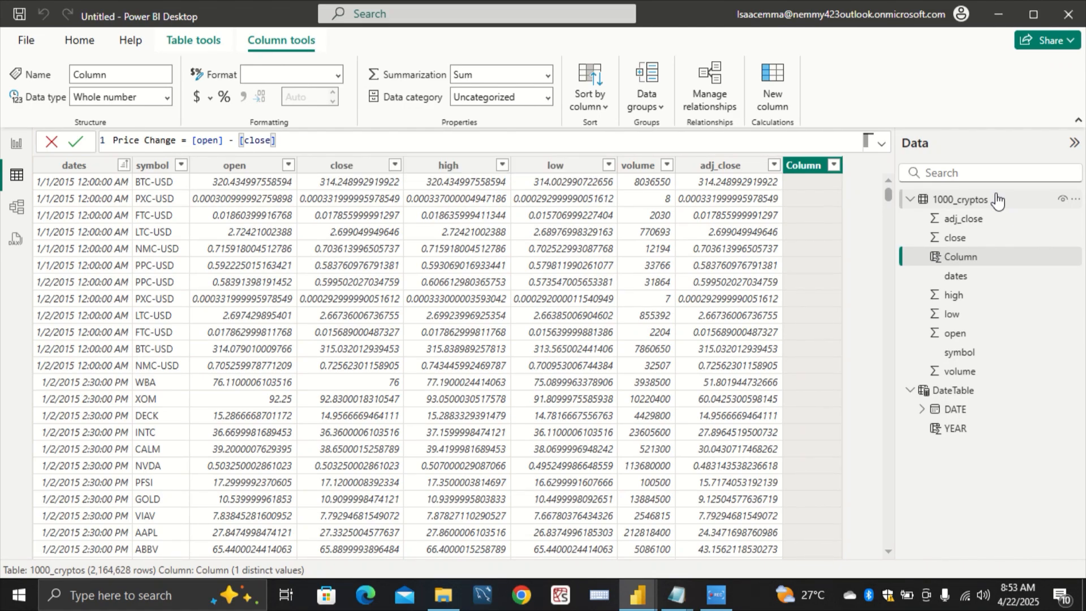
Step: Wrap the Price Change subtraction in the ABS function, giving ABS([open] - [close]), and commit the column
type(")")
key("Left")
key("Left")
key("Left")
key("Left")
key("Left")
key("Left")
key("Left")
key("Left")
key("Left")
key("Left")
key("Left")
key("Left")
key("Left")
key("Left")
key("Left")
key("Left")
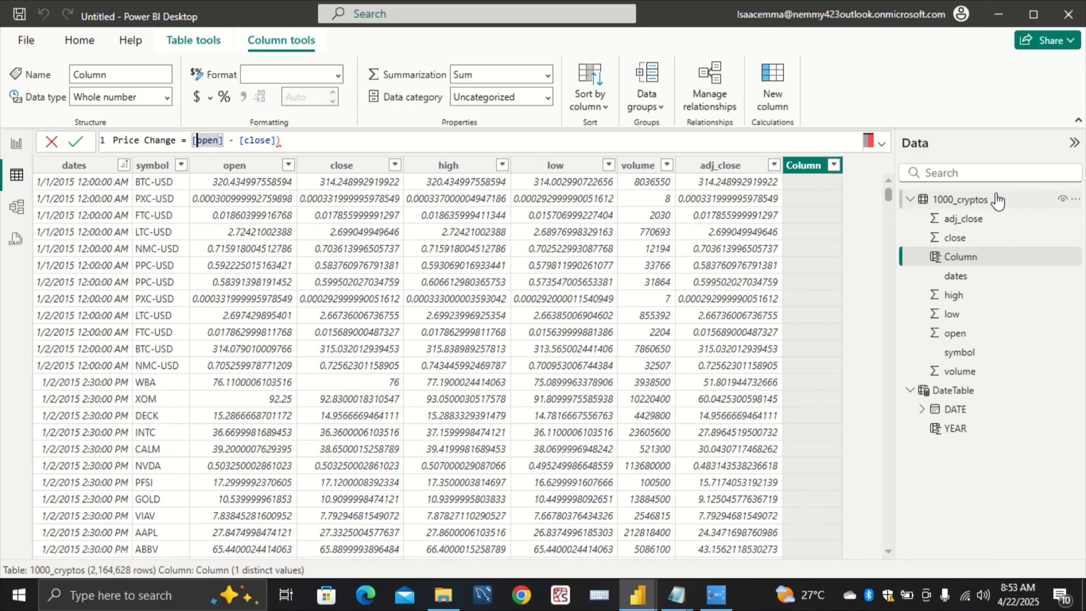
key("Left")
type("(")
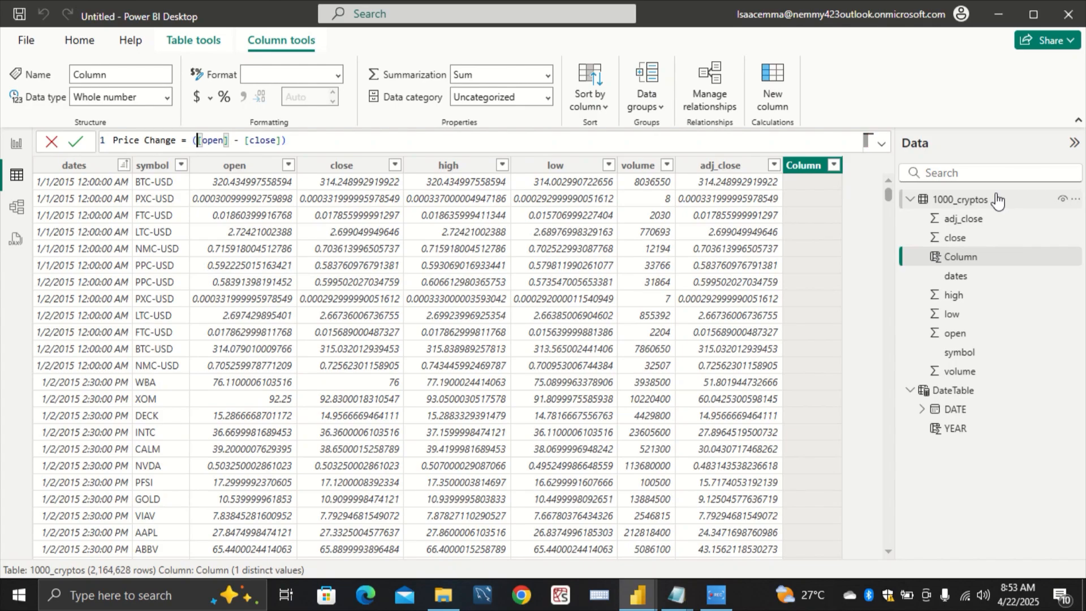
key("Left")
type("ABS")
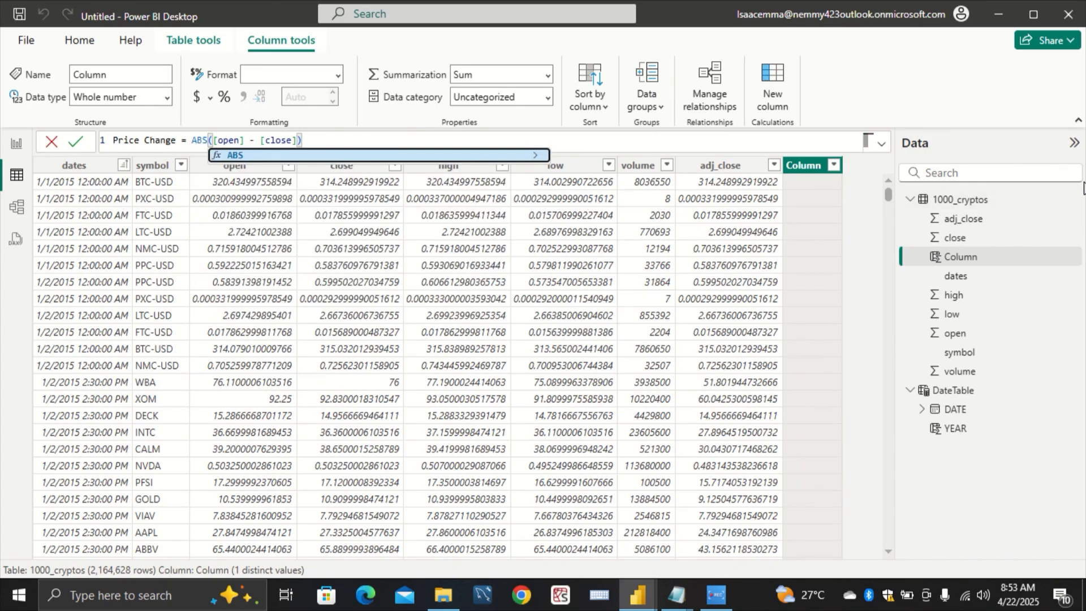
left_click(763, 140)
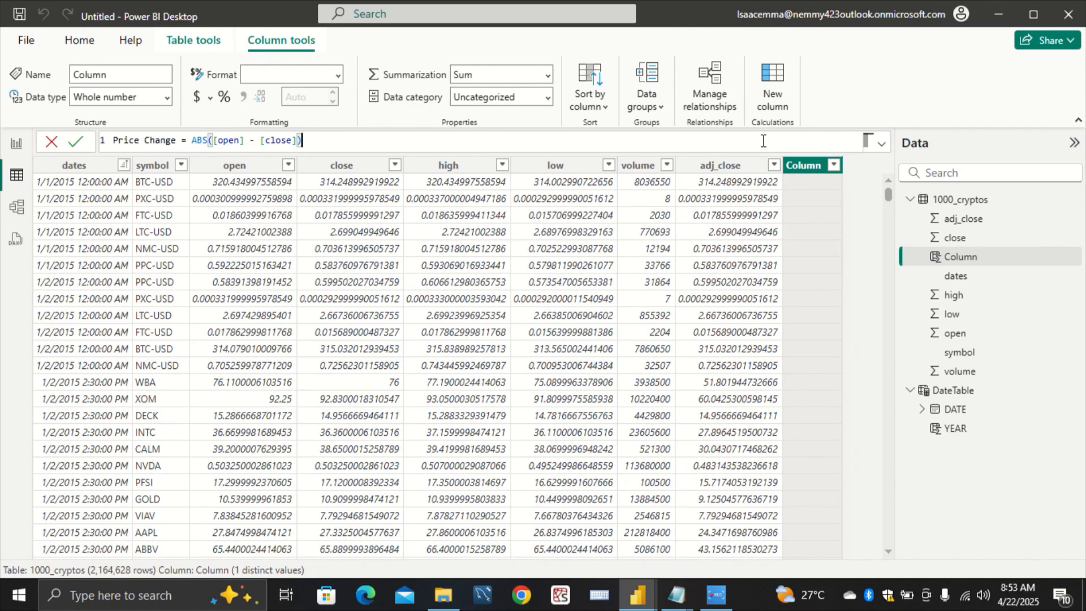
key("Return")
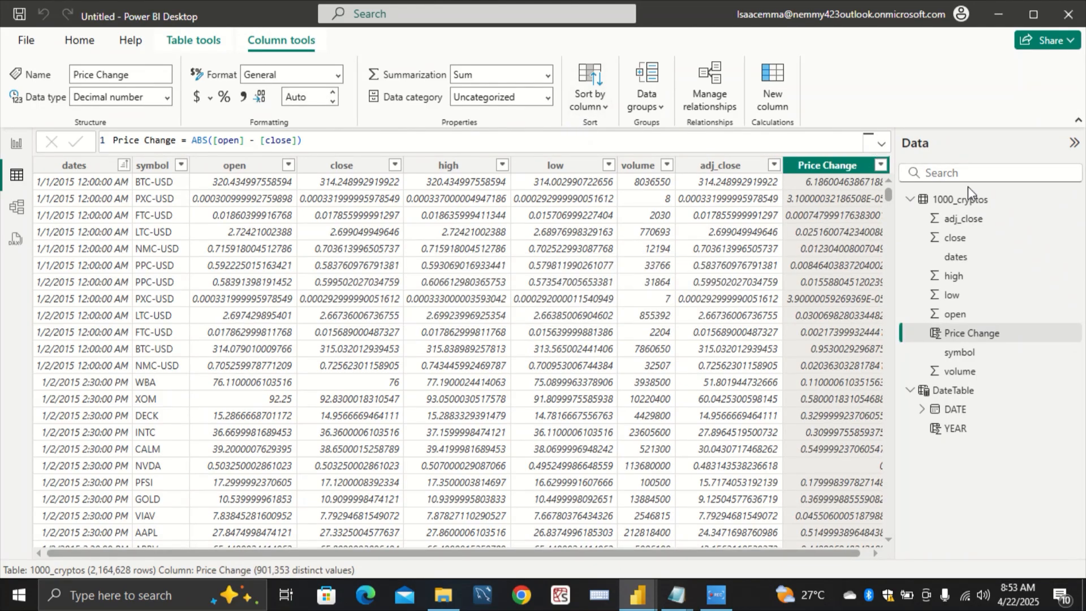
Step: Start another calculated column in 1000_cryptos with the formula Daily_Return(%) = DIVIDE([open] - [close], [open])
left_click(962, 204)
right_click(962, 203)
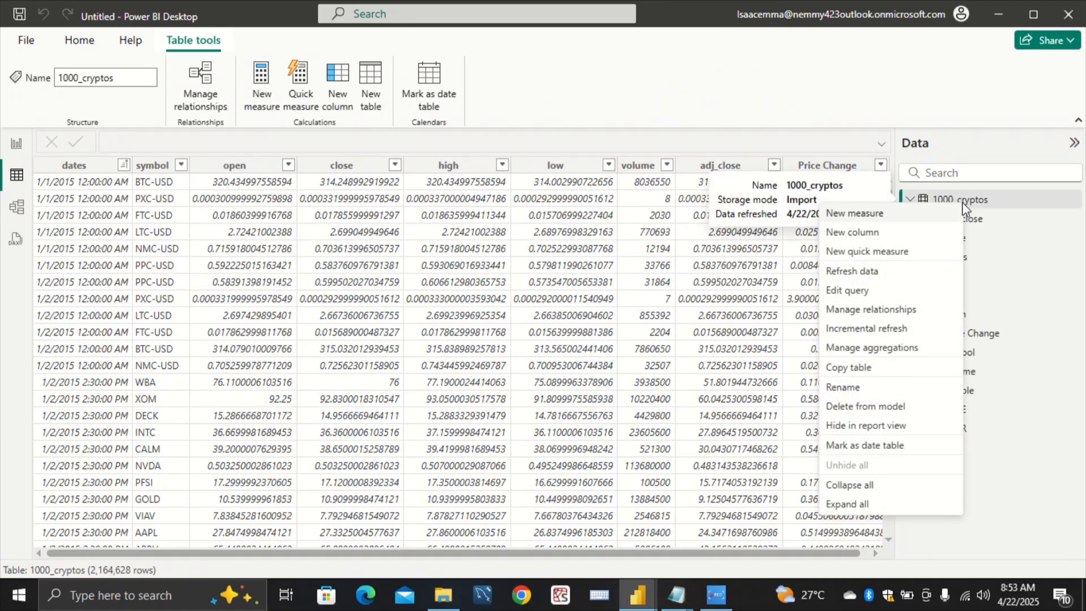
left_click(915, 233)
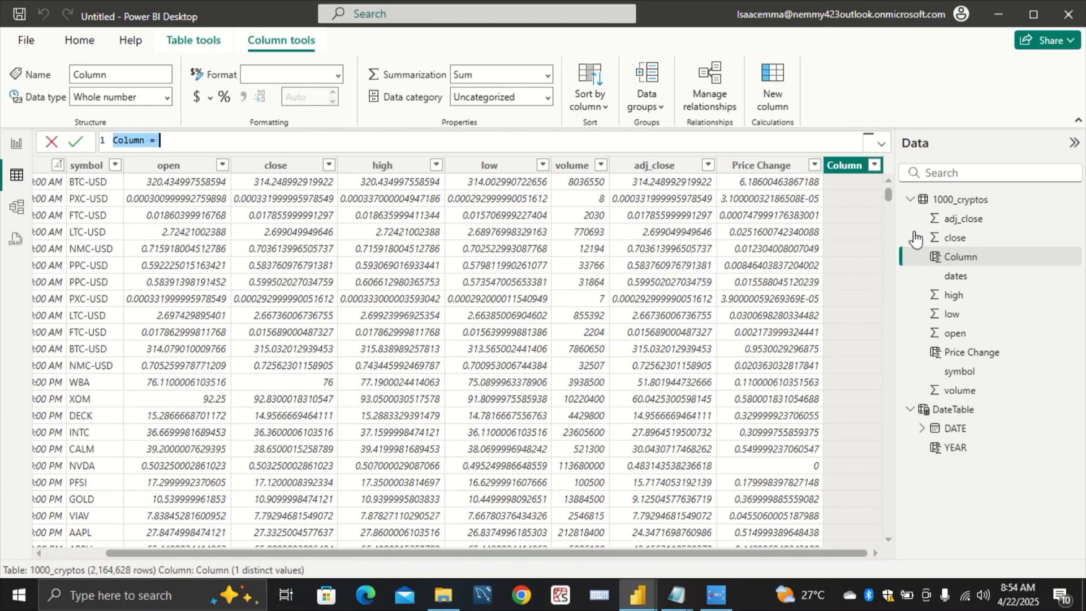
key("BackSpace")
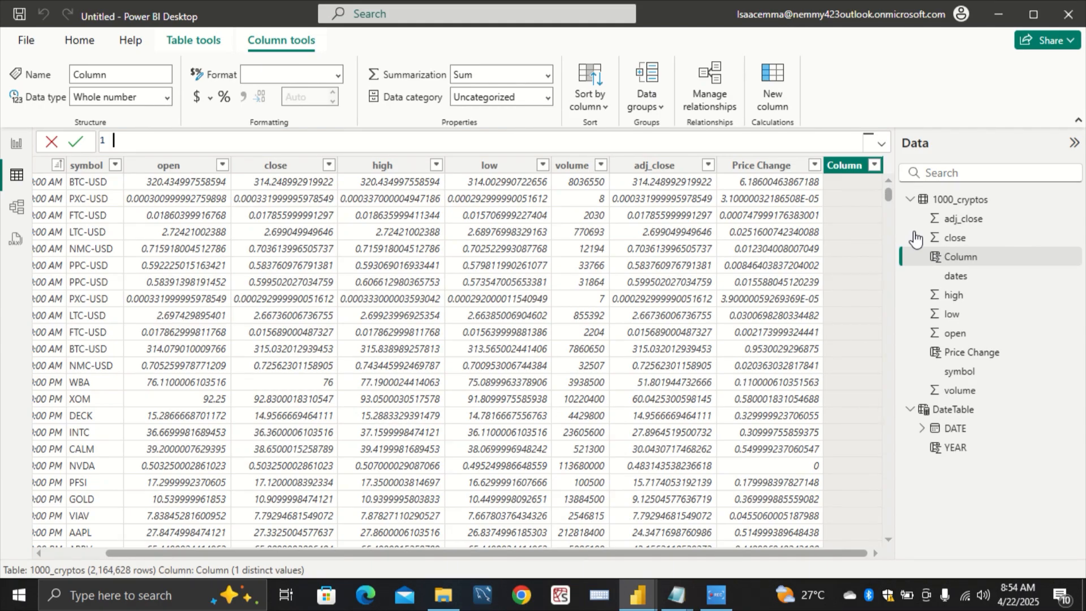
type("Daily_Return (%) = DIVIDE")
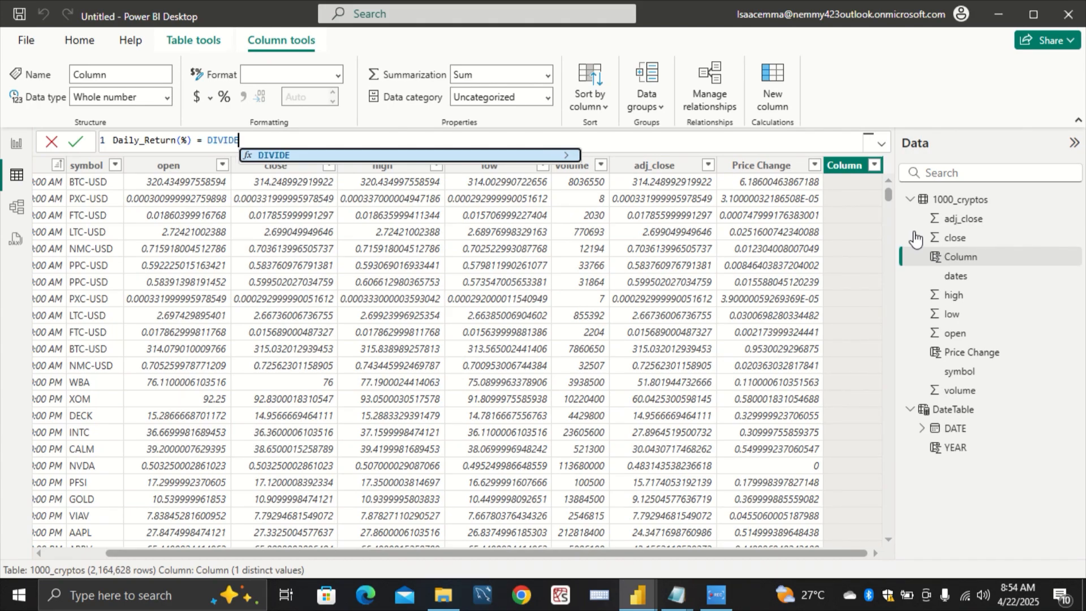
type("(")
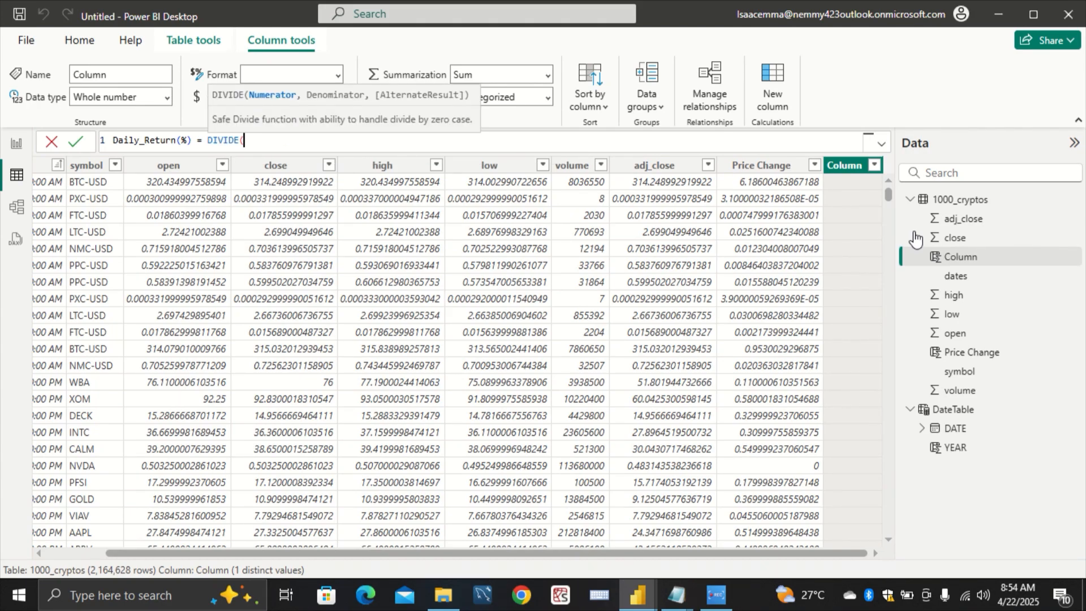
type("[OPEN")
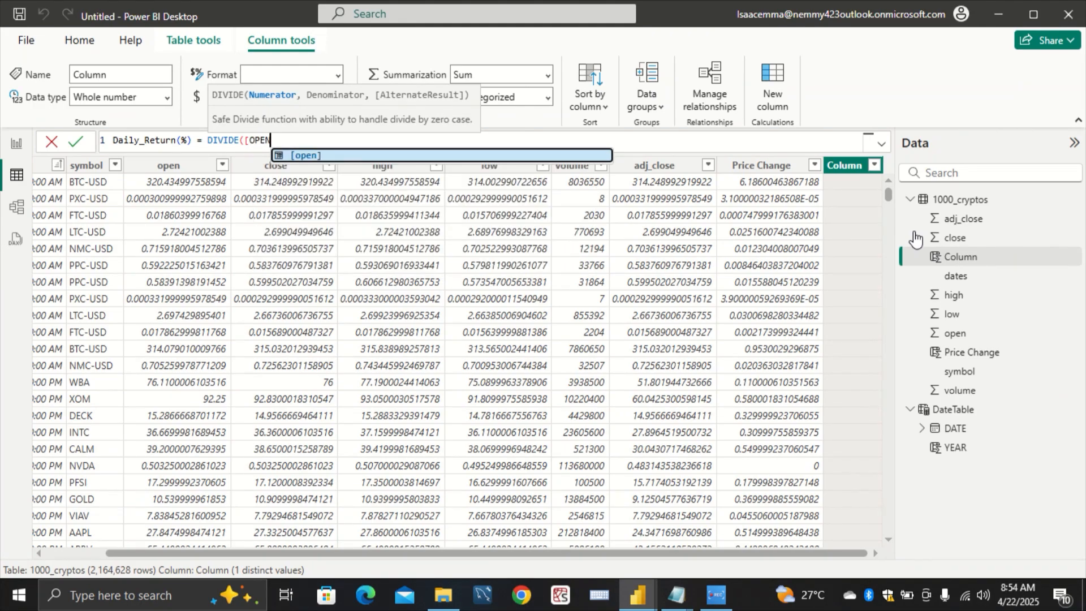
key("Tab")
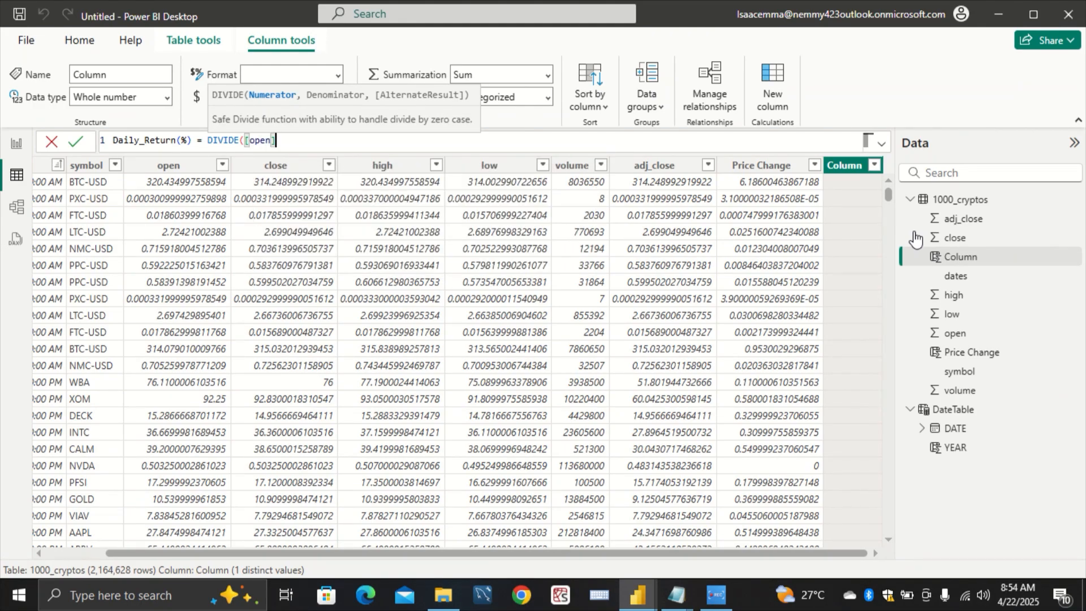
type("- [CLOSE")
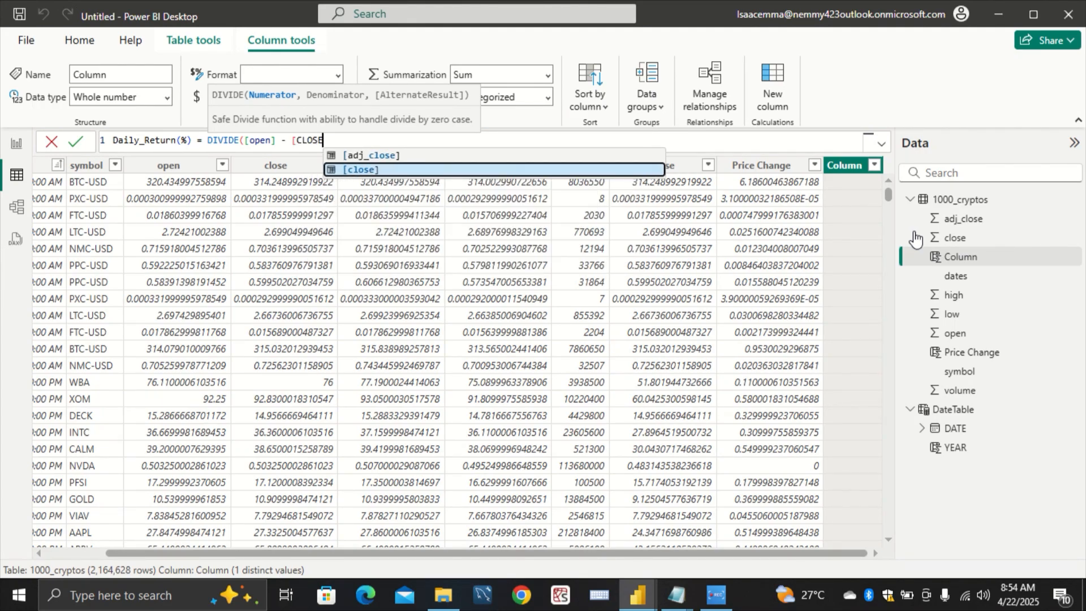
key("Tab")
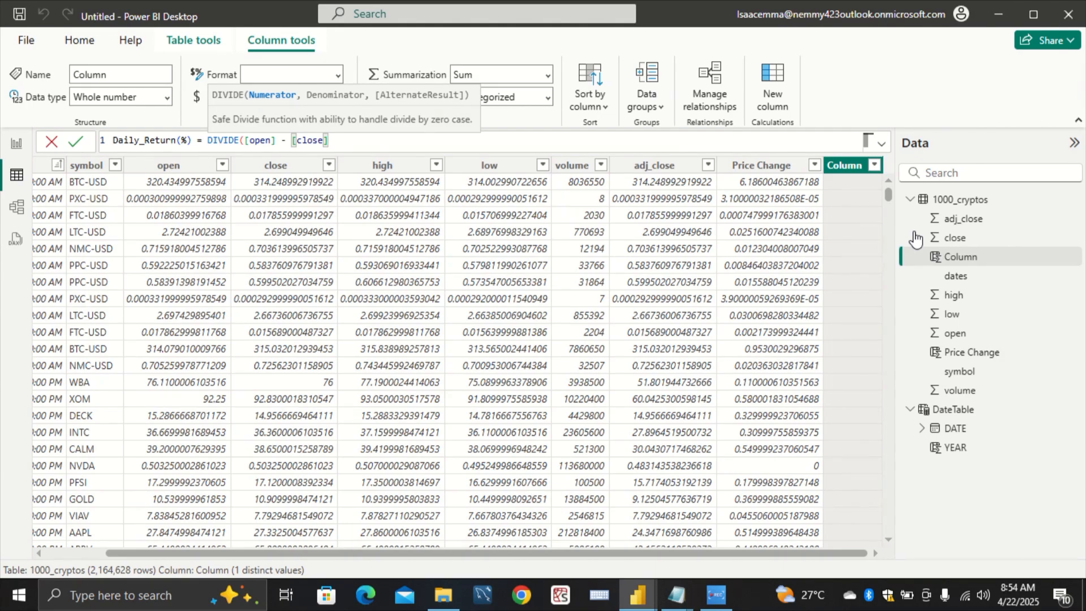
type(", ")
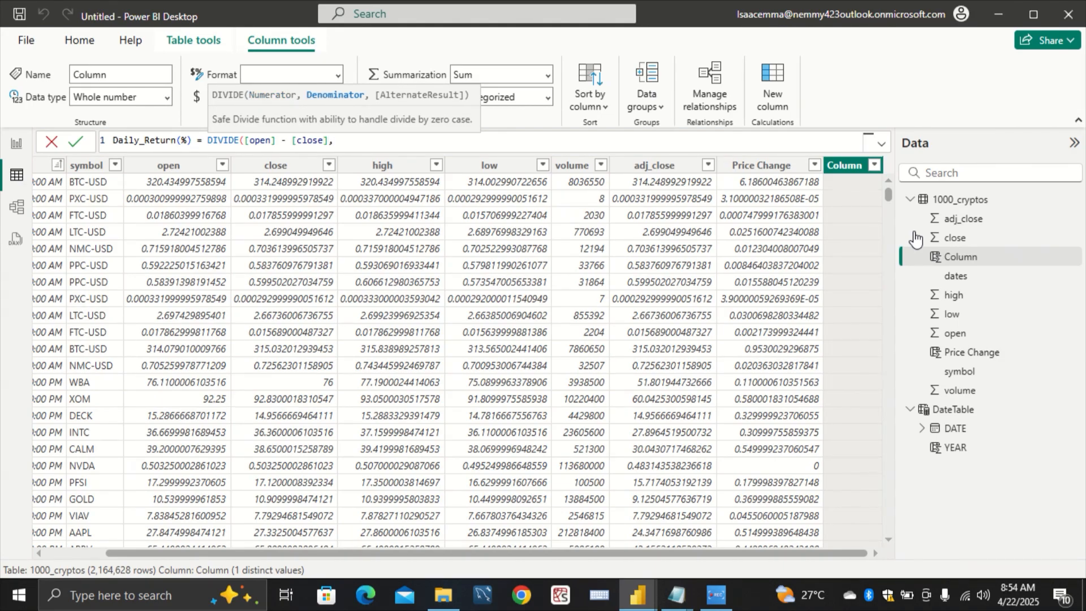
type("[OPEN")
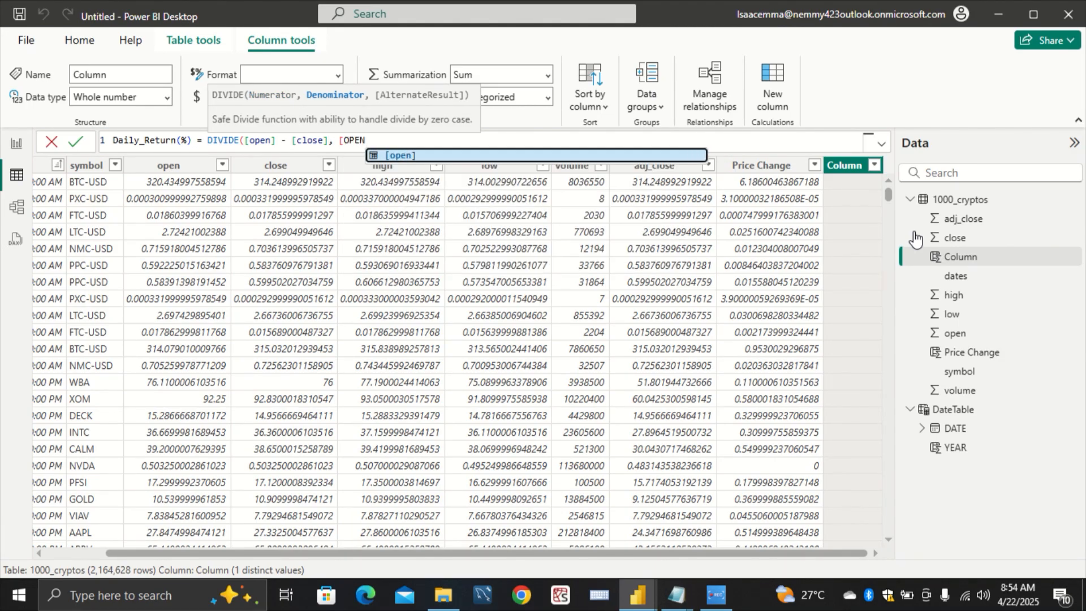
key("Tab")
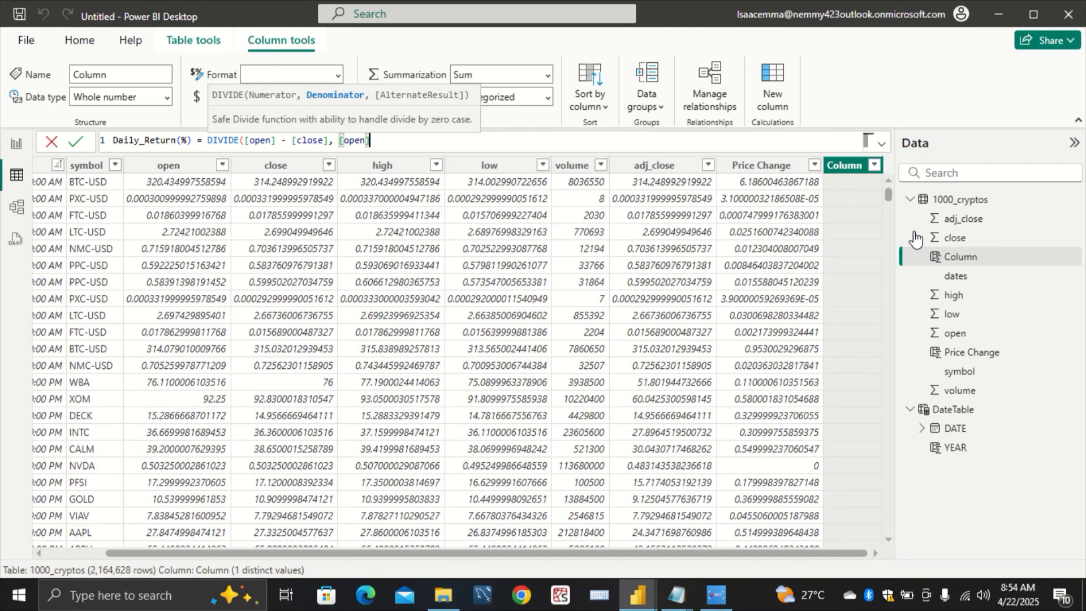
type(")")
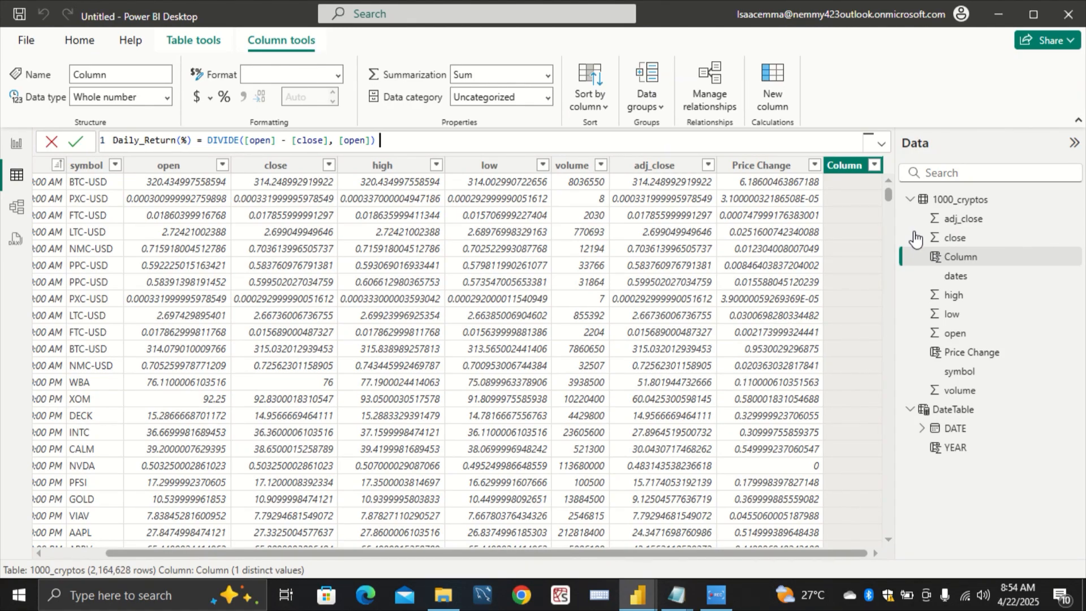
Step: Multiply the Daily_Return(%) formula by 100, commit the column and check it against the Price Change column
type("* 1-")
key("BackSpace")
type("00")
key("Return")
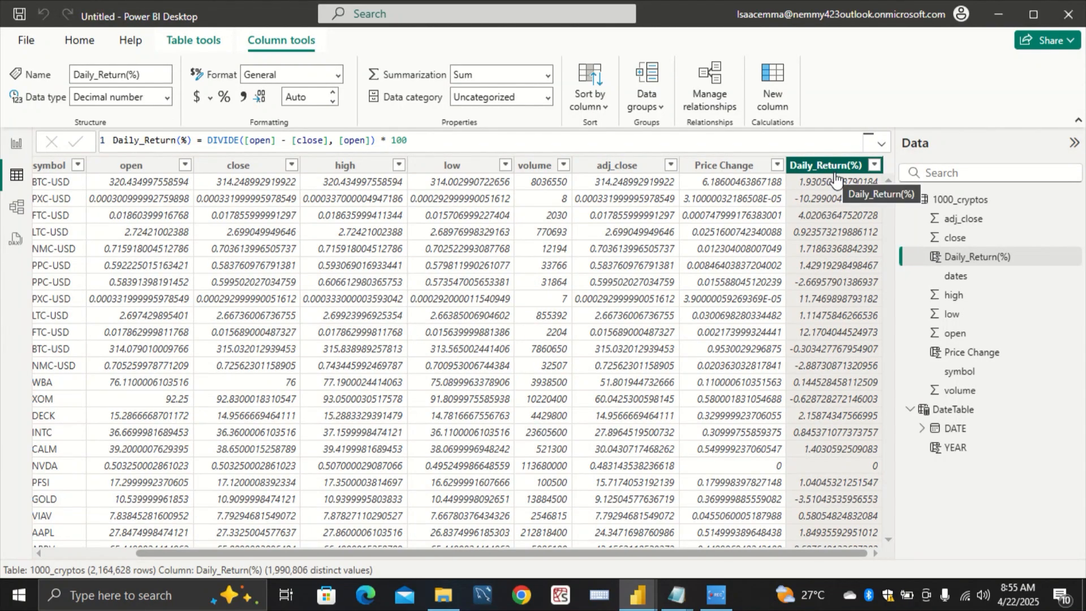
left_click(731, 167)
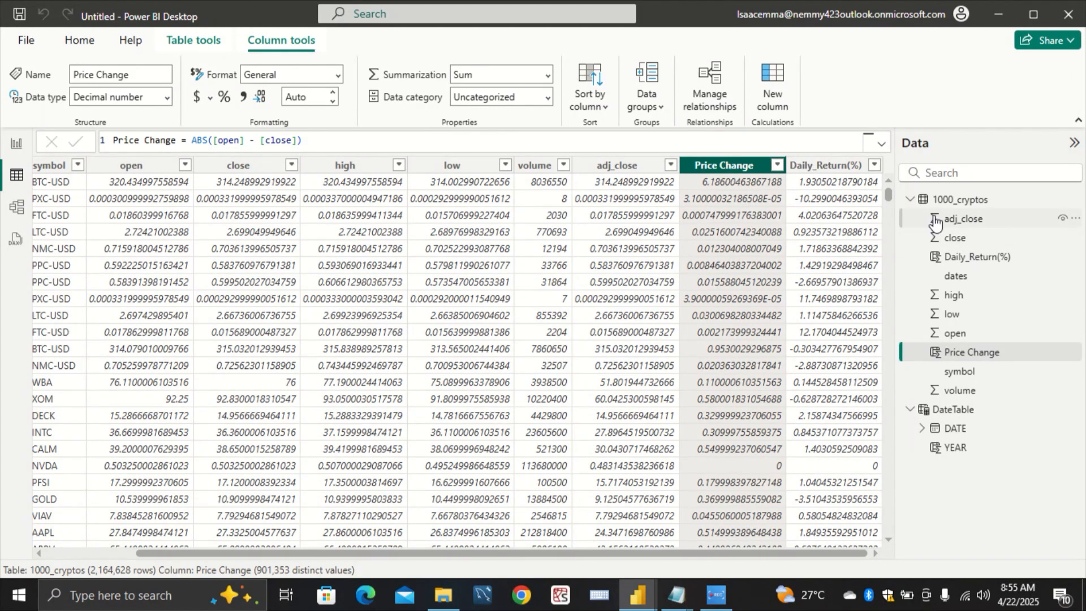
left_click(949, 204)
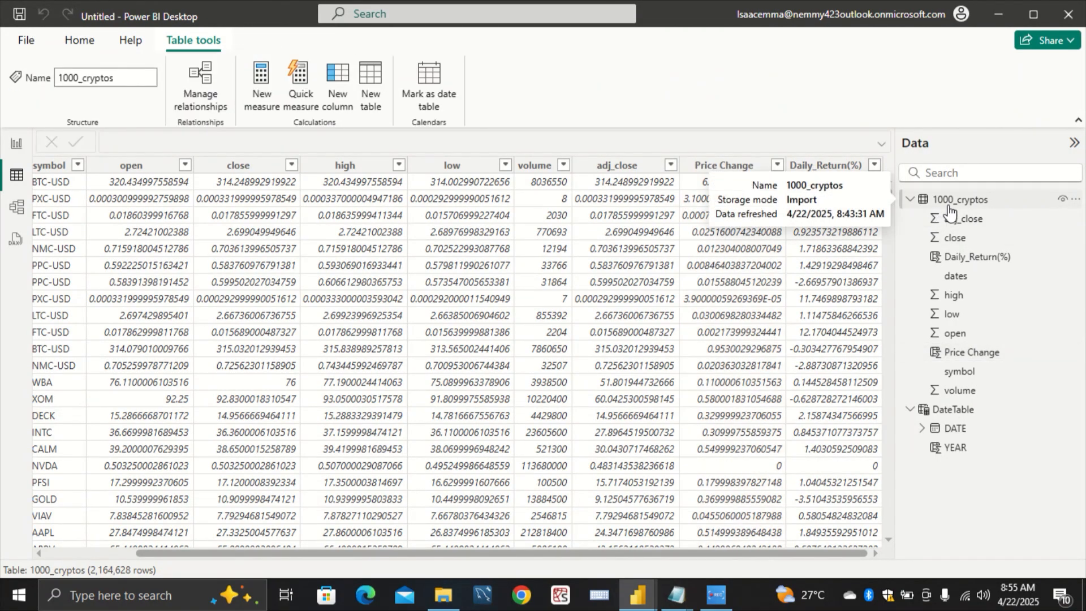
Step: Add a calculated column to 1000_cryptos with the formula Range = [high] - [low]
right_click(948, 205)
key("Escape")
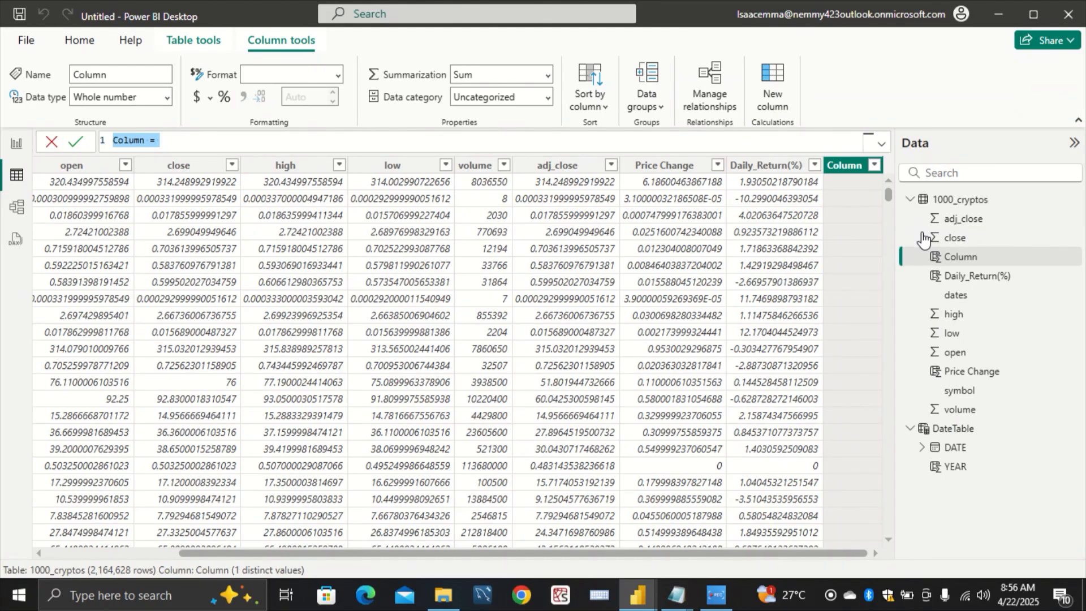
key("BackSpace")
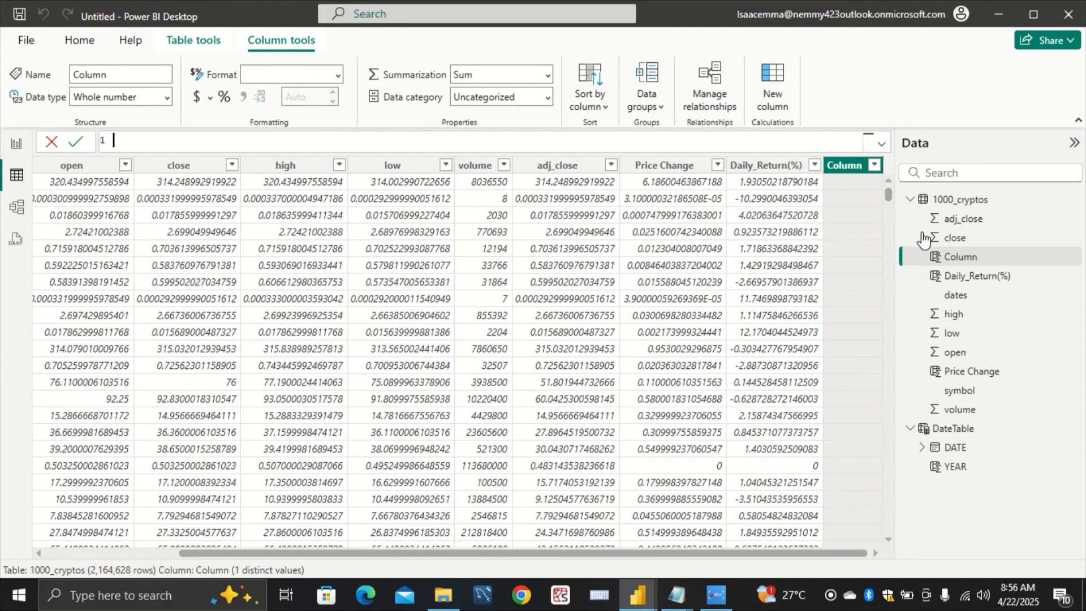
type("Range =")
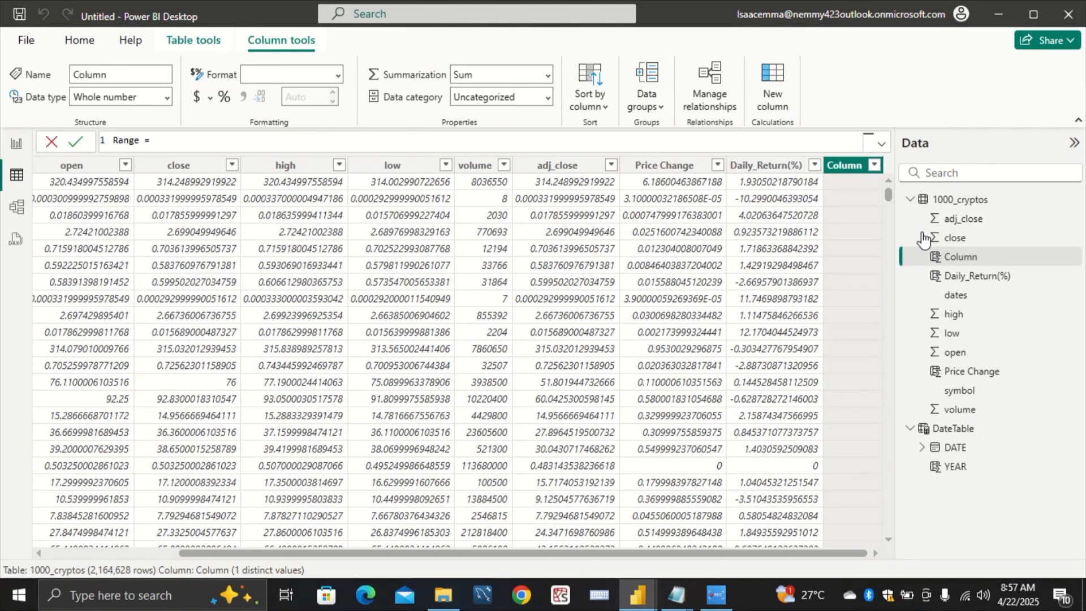
type("[h")
key("Tab")
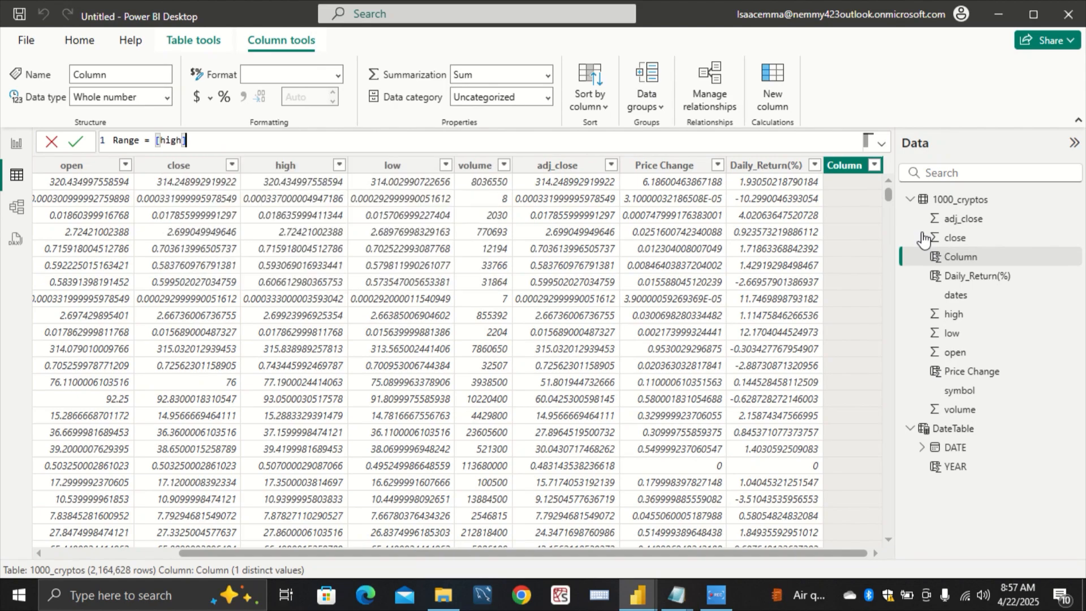
type("- [lo")
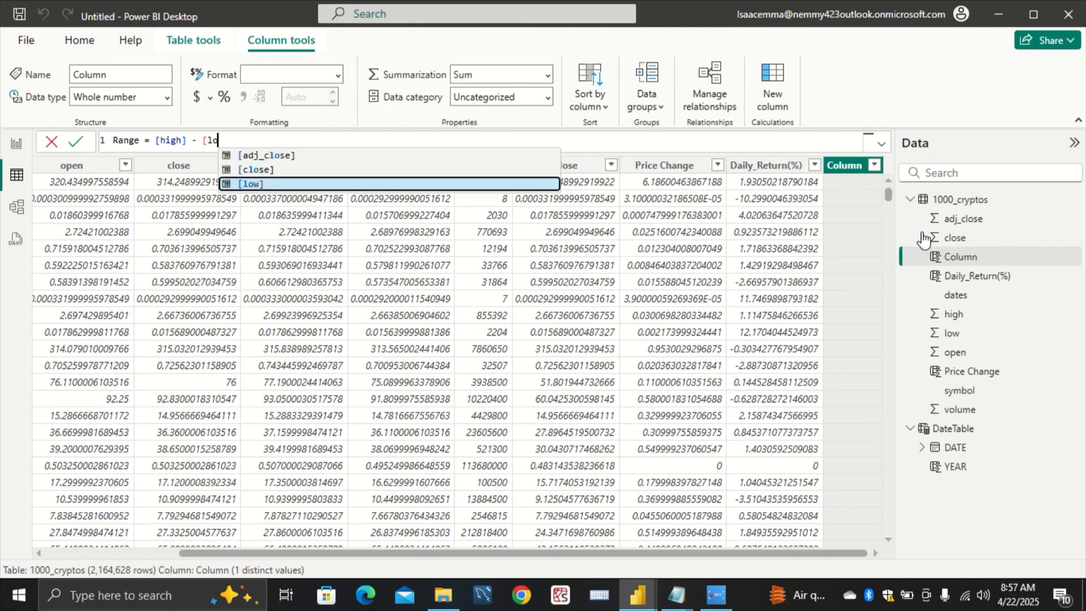
type("w")
key("Tab")
key("Return")
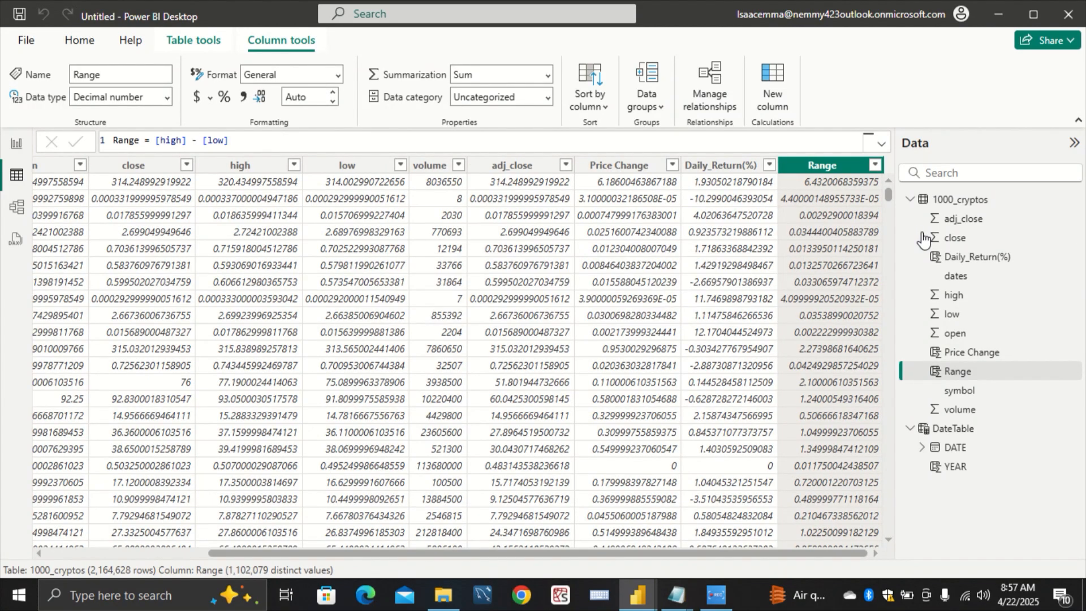
Step: Start another calculated column in 1000_cryptos and name it Volatility %
right_click(958, 201)
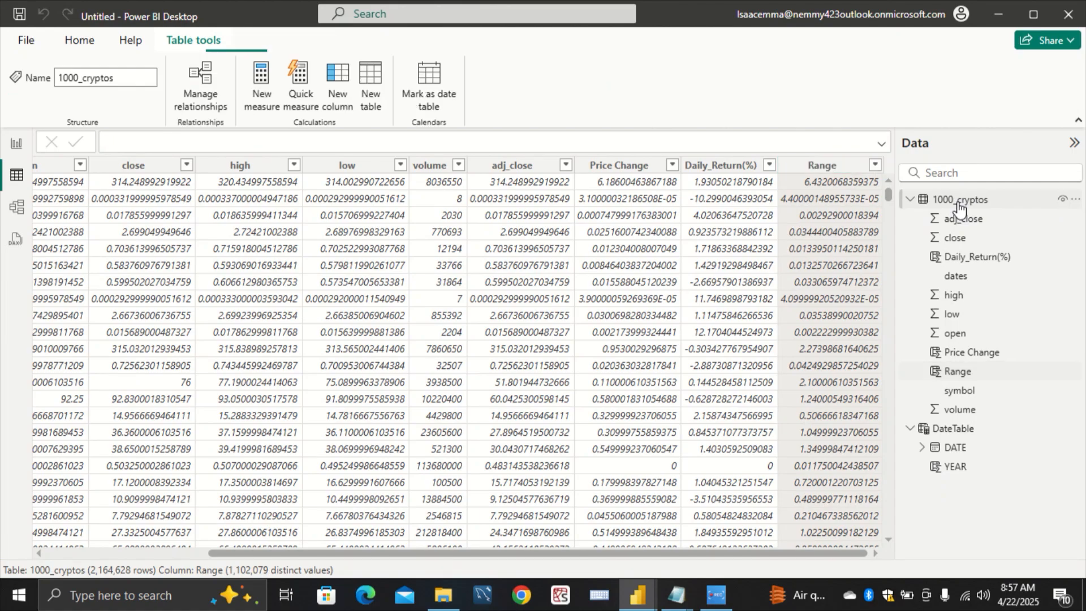
left_click(914, 232)
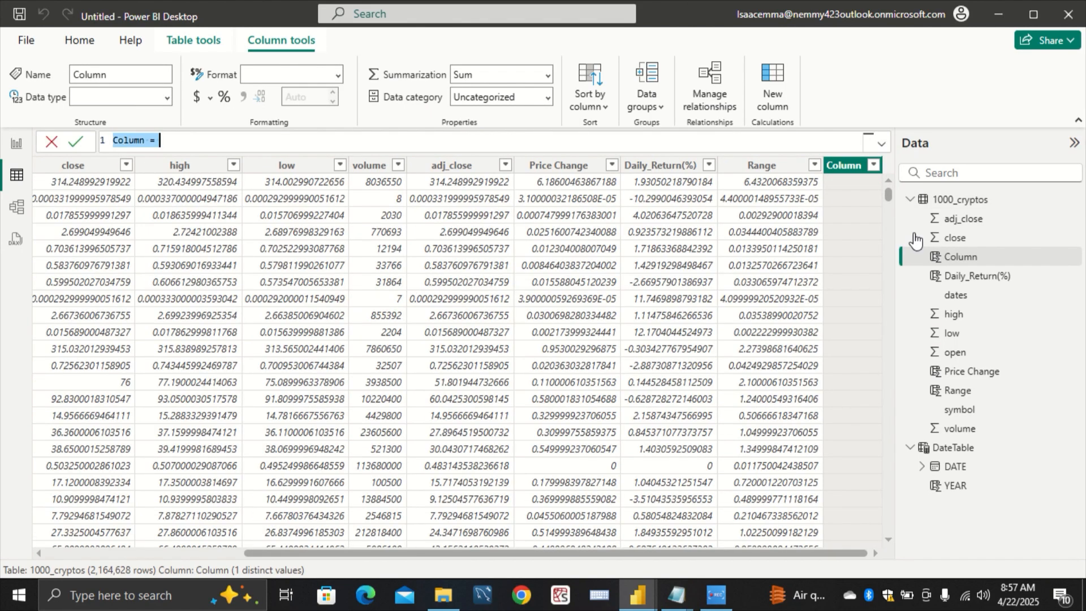
key("BackSpace")
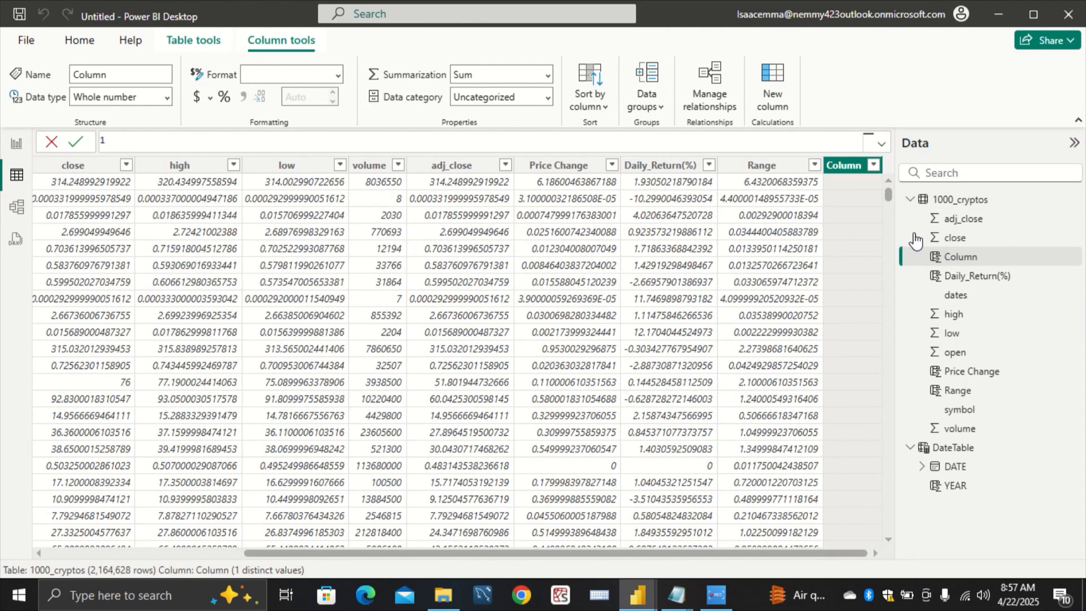
type("V")
type("ool")
key("BackSpace")
key("BackSpace")
type("latility % = D")
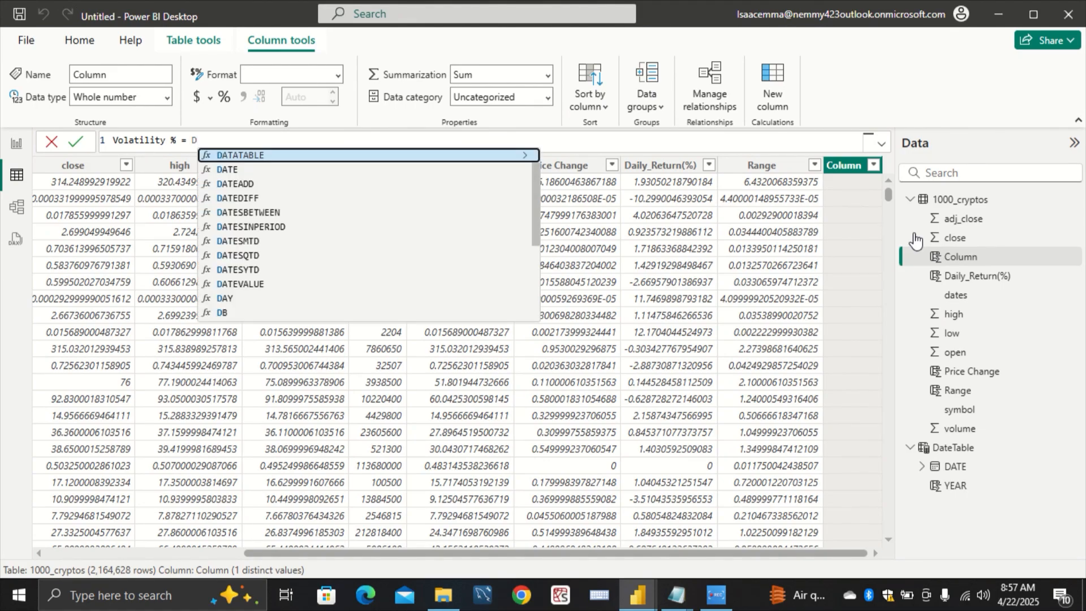
Step: Define Volatility % as DIVIDE([high] - [low], [low]) * 100 and commit the column
type("IVIDE(")
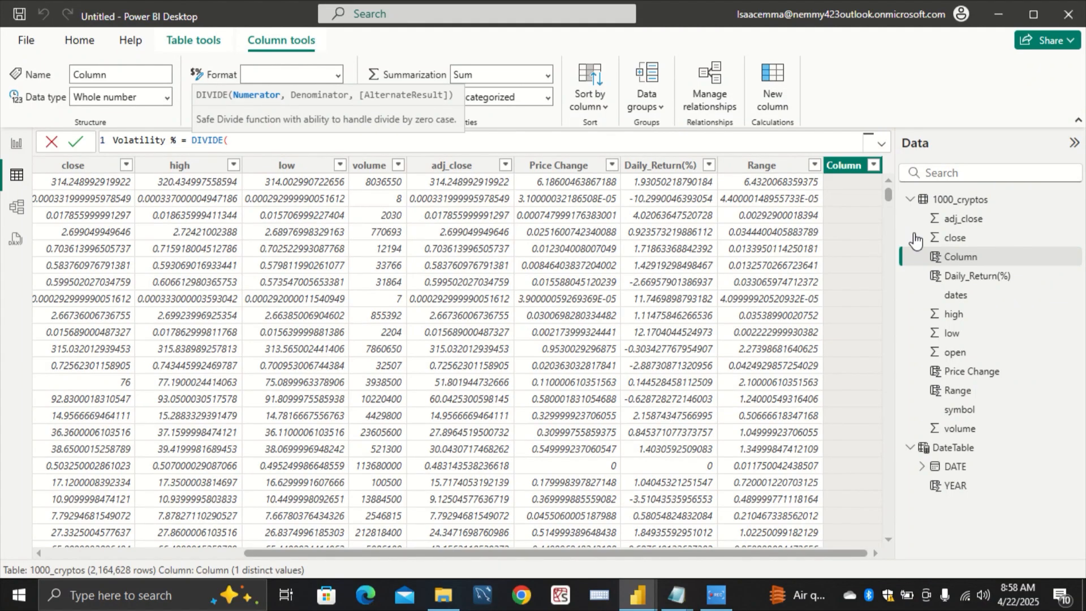
type("[hig")
key("Tab")
type("- [low")
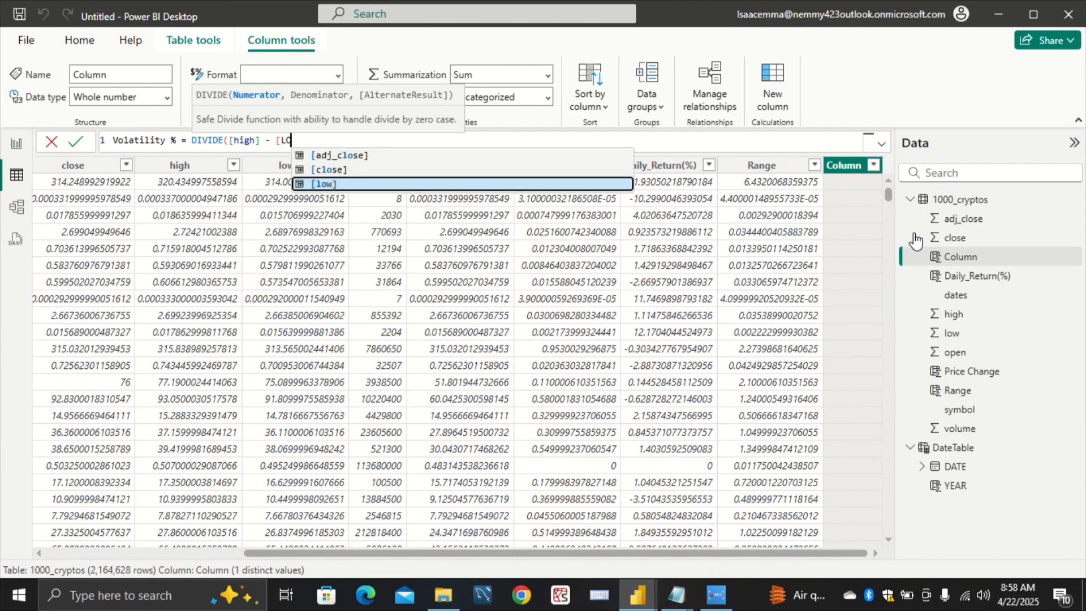
key("Tab")
type(", ")
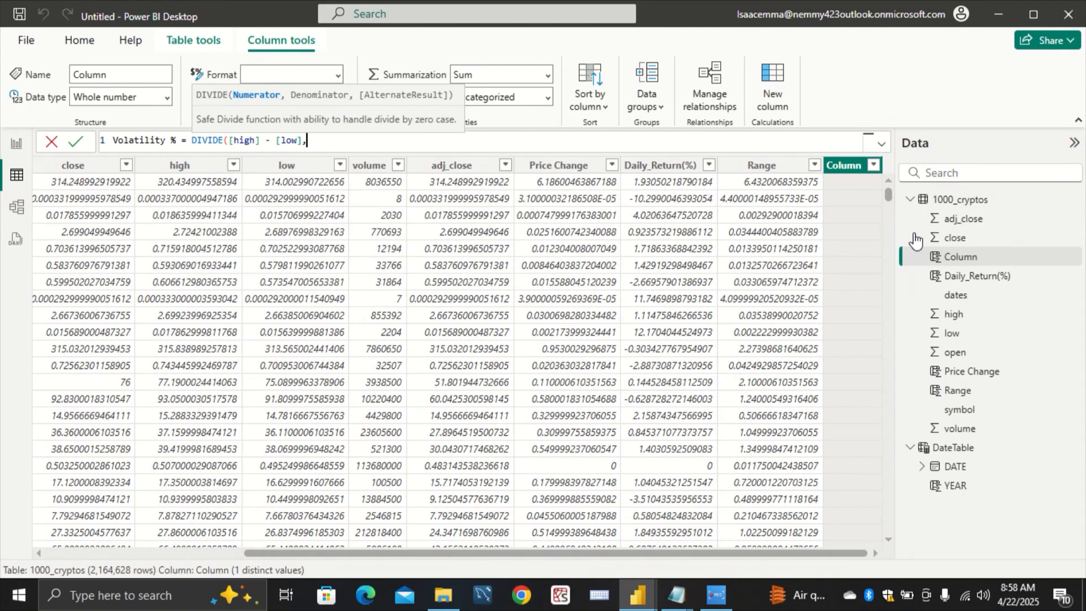
type("[LO")
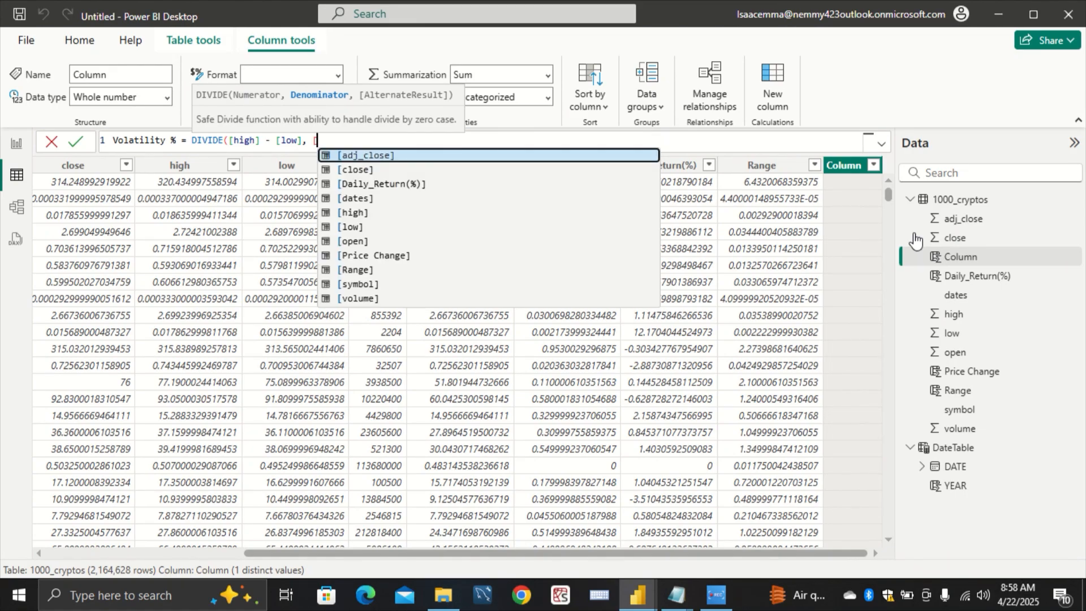
type("W")
key("Tab")
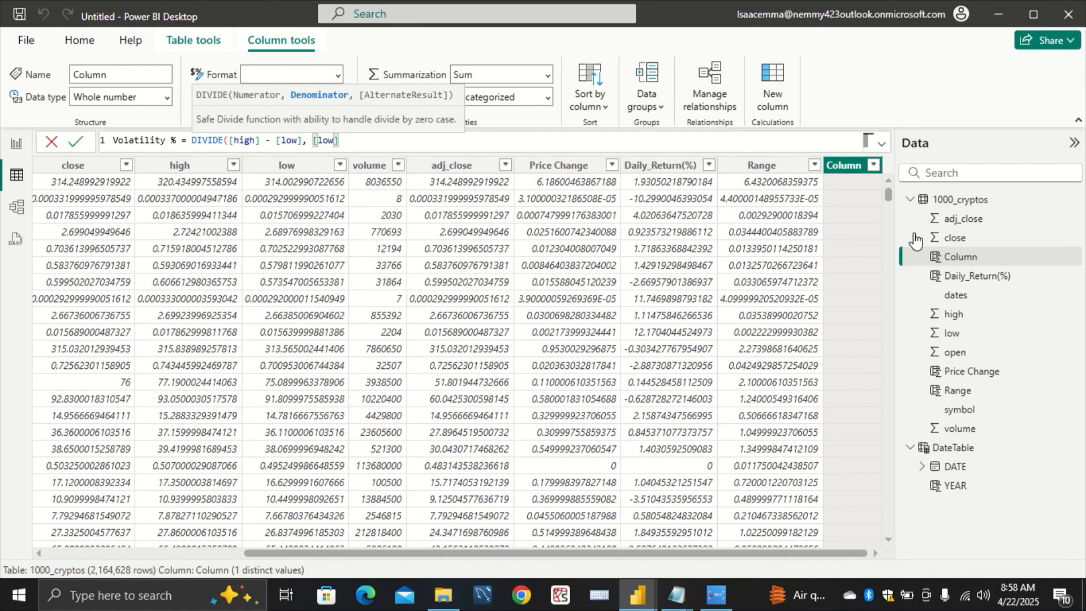
type(")")
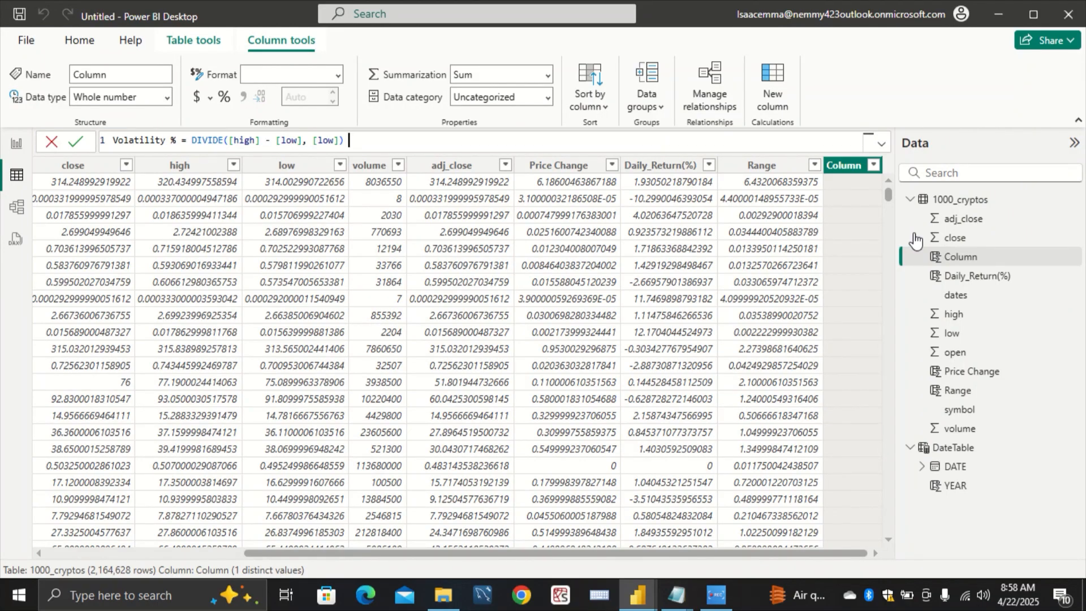
type(" * 100")
key("Return")
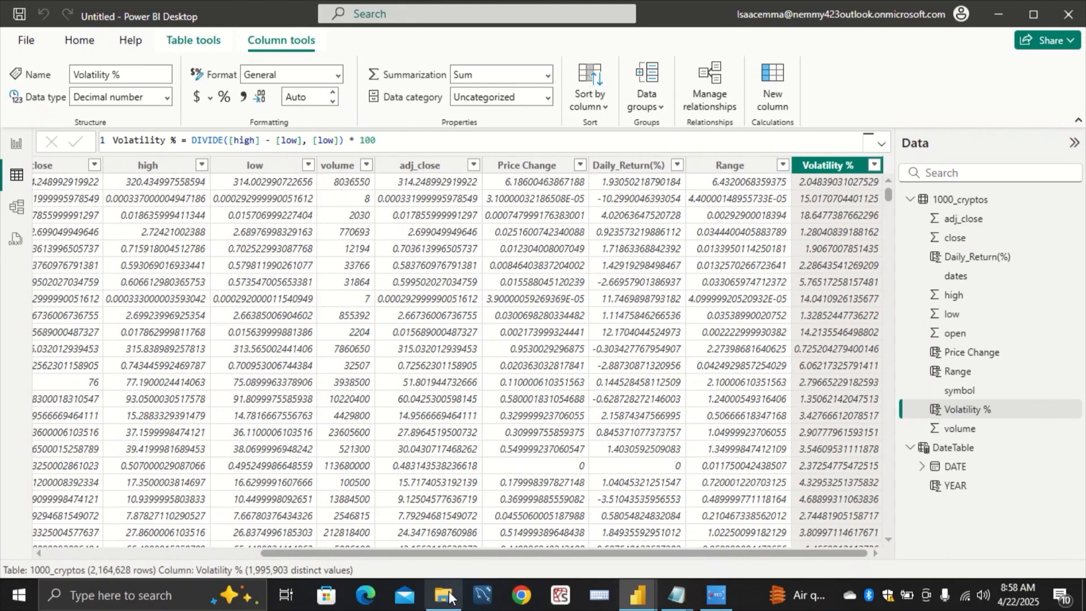
Step: Format the open column of 1000_cryptos to show 4 decimal places
left_click_drag(483, 554, 244, 557)
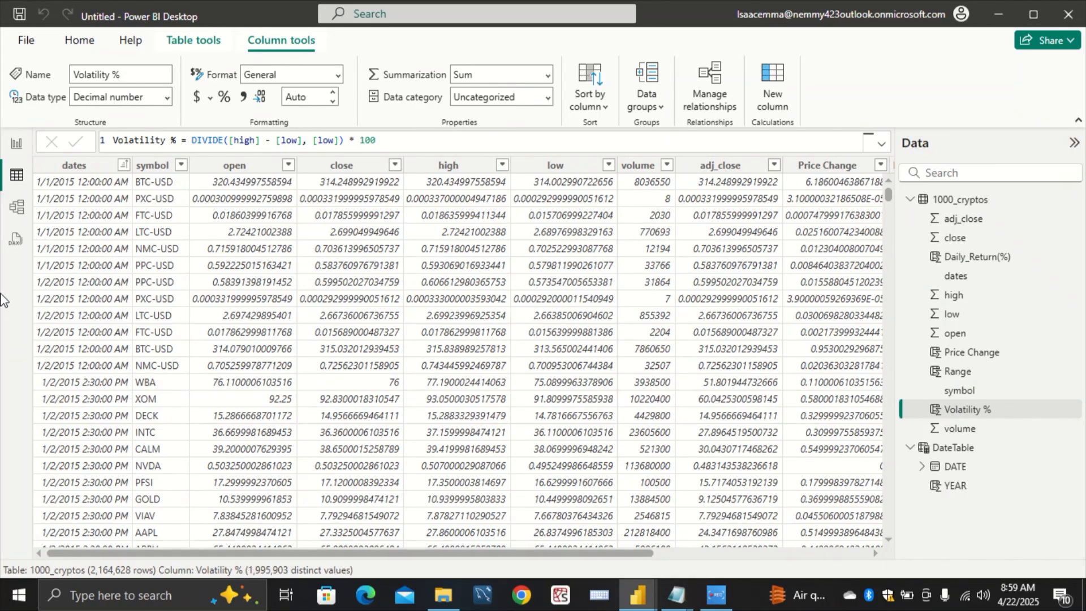
left_click(265, 170)
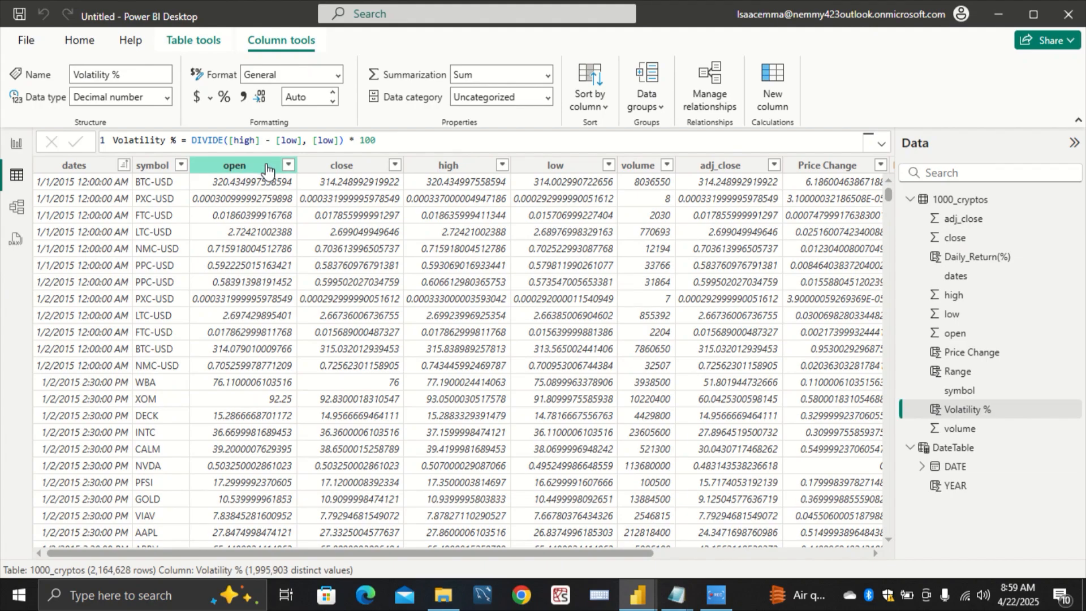
left_click(313, 98)
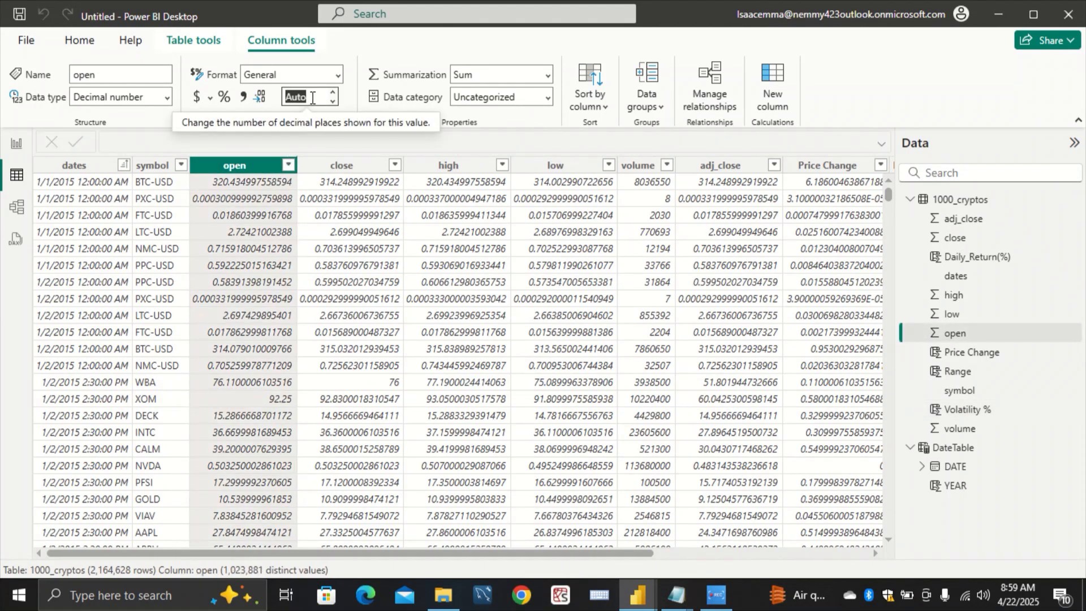
type("4")
key("Return")
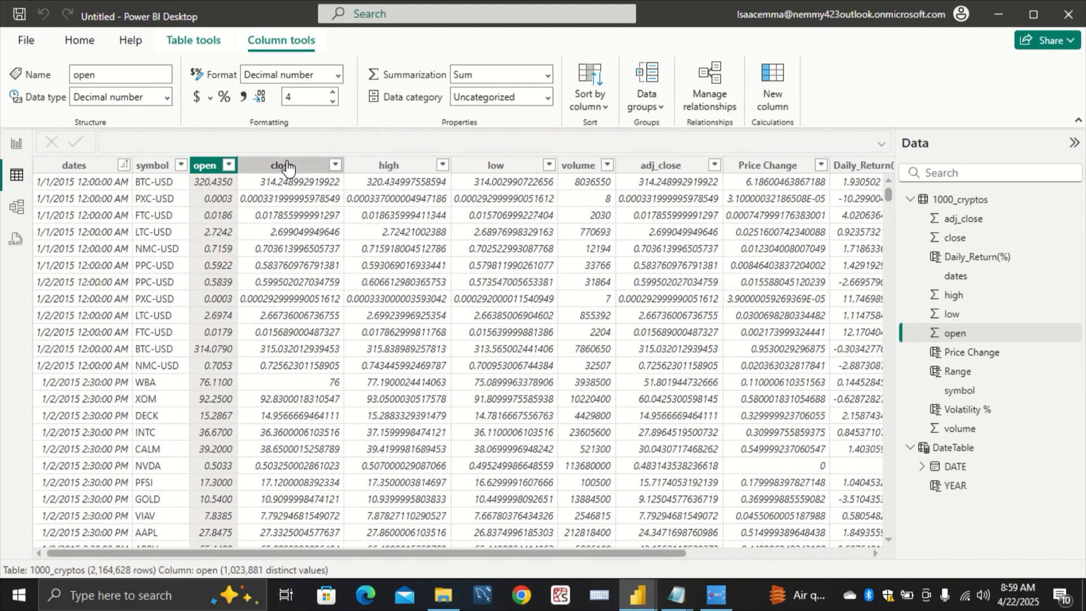
Step: Set the close column's displayed precision to 4 decimal places
left_click(287, 166)
left_click(308, 98)
key("BackSpace")
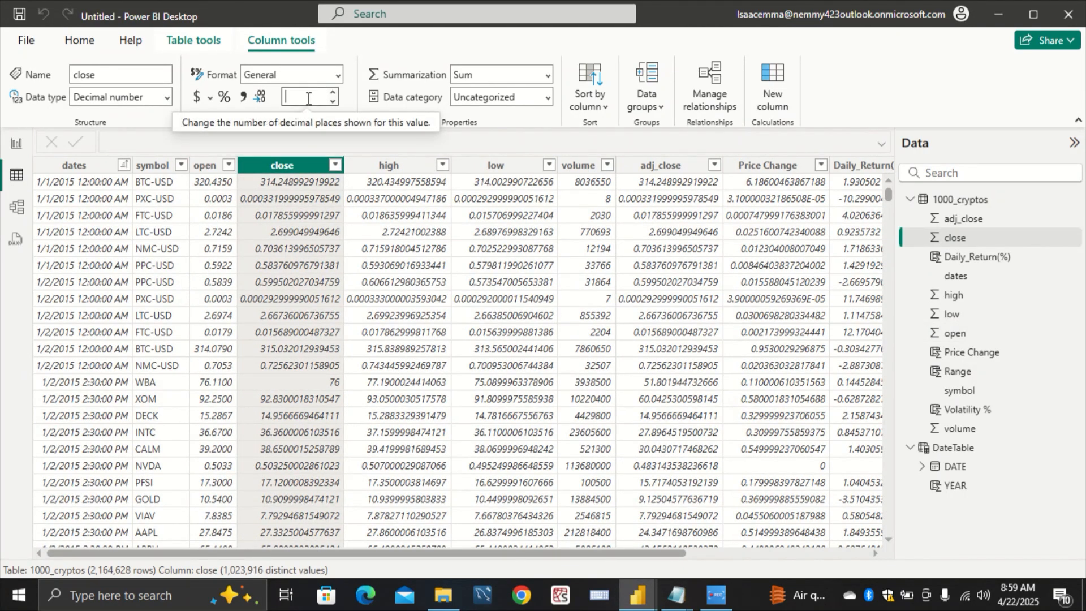
type("4")
key("Return")
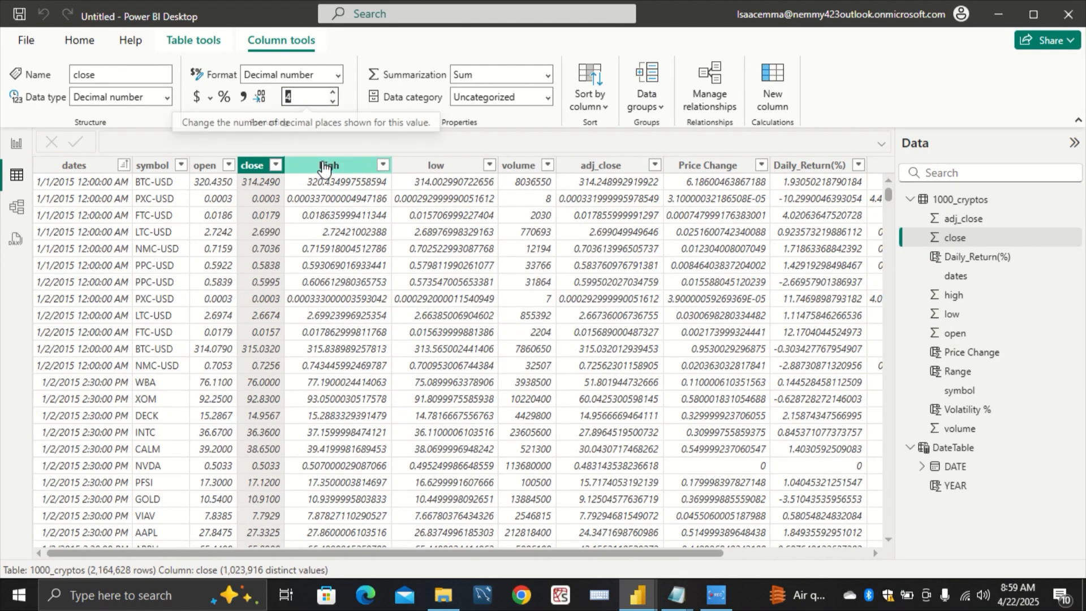
Step: Set the high column's displayed precision to 4 decimal places
left_click(324, 165)
left_click(305, 95)
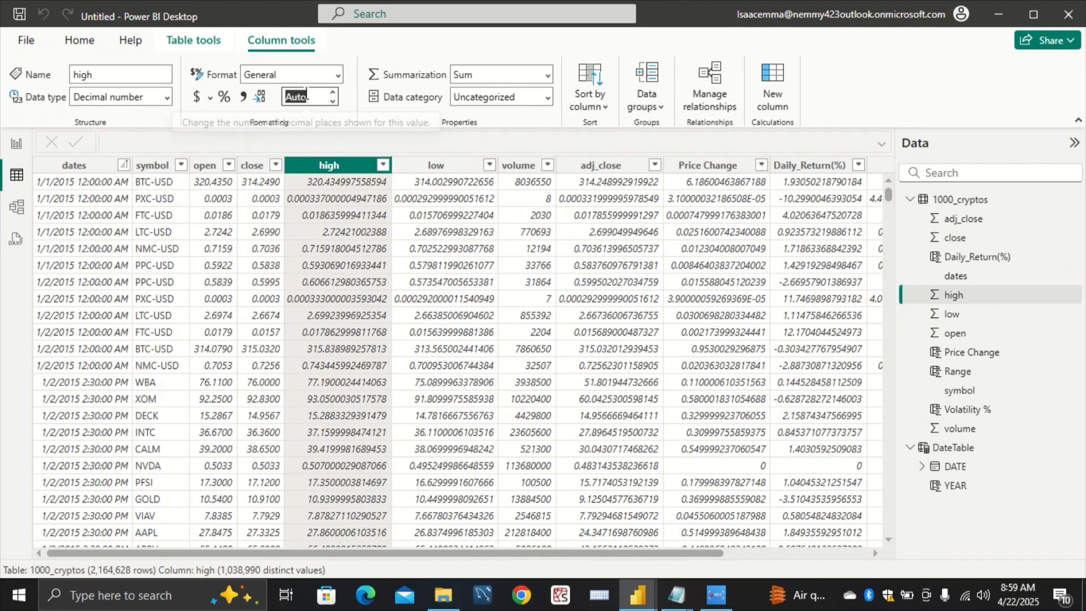
key("BackSpace")
type("4")
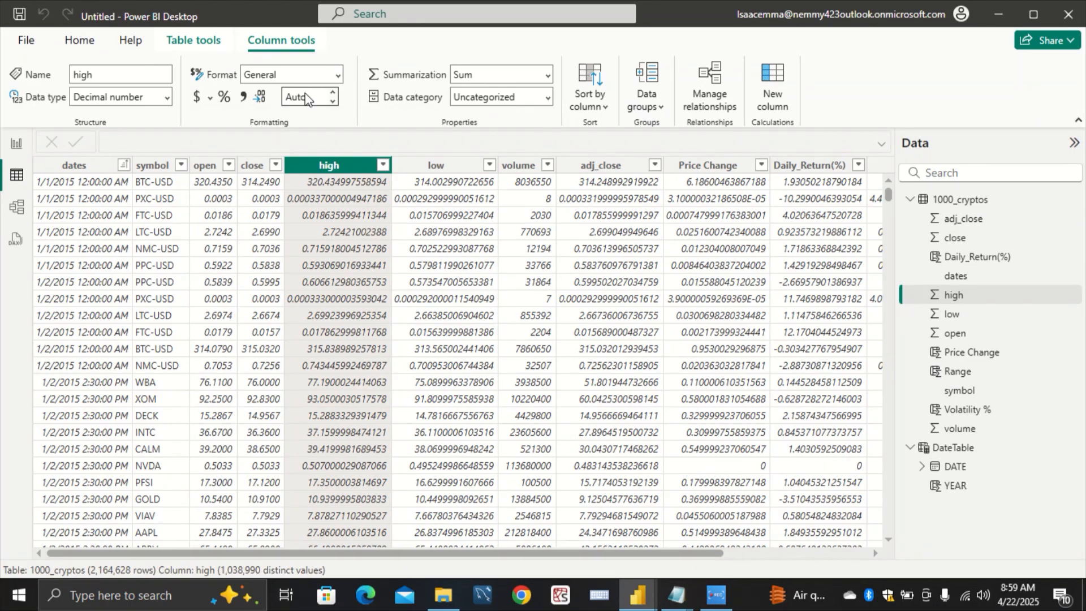
key("Return")
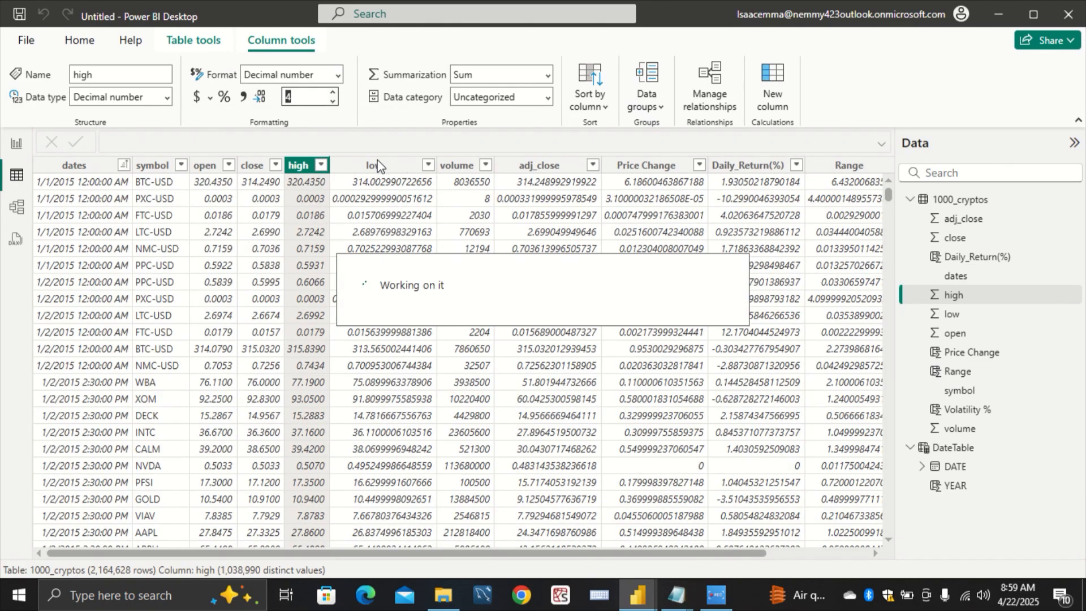
Step: Set the low column's displayed precision to 4 decimal places
left_click(378, 166)
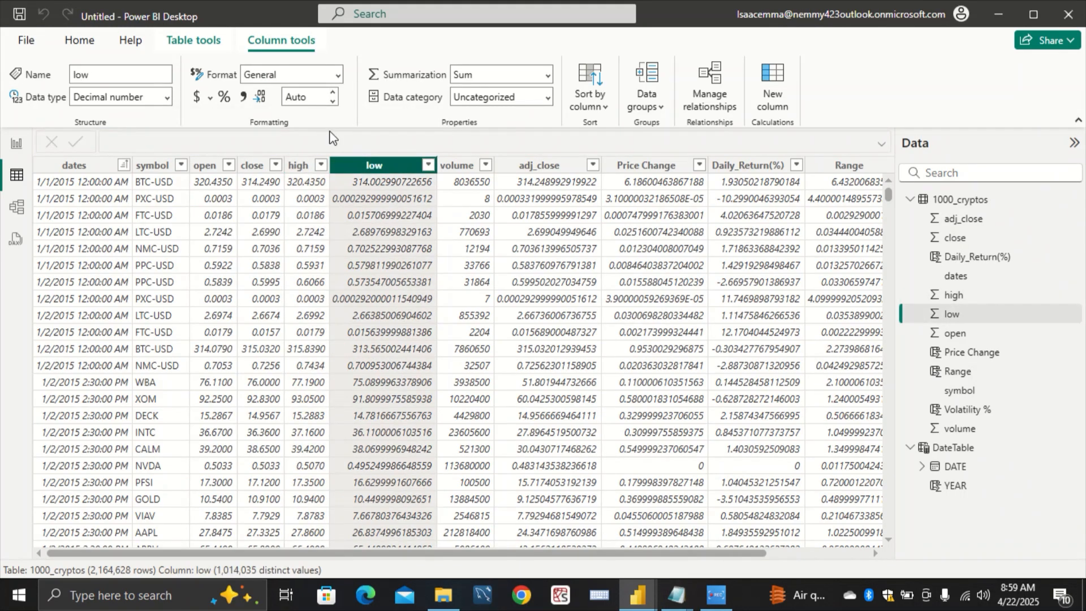
left_click(308, 97)
key("BackSpace")
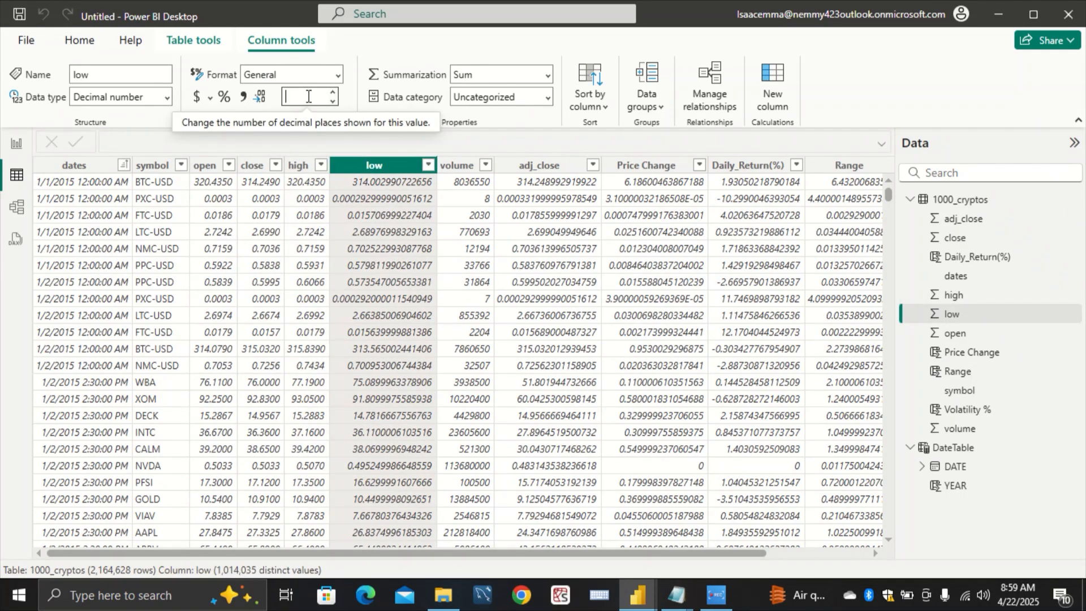
type("4")
key("Return")
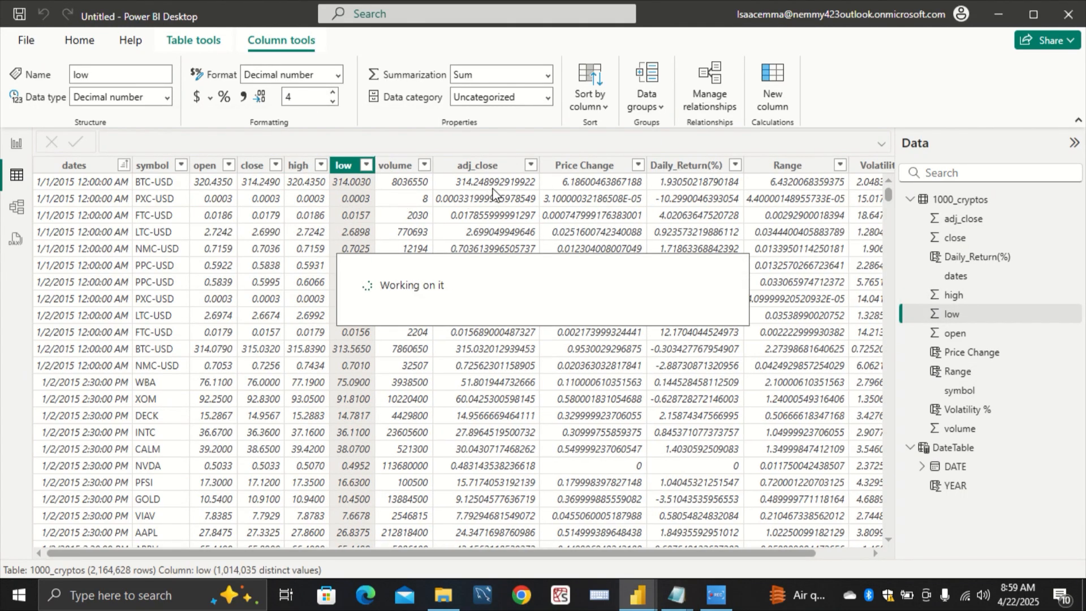
Step: Set the adj_close column's displayed precision to 4 decimal places
left_click(467, 165)
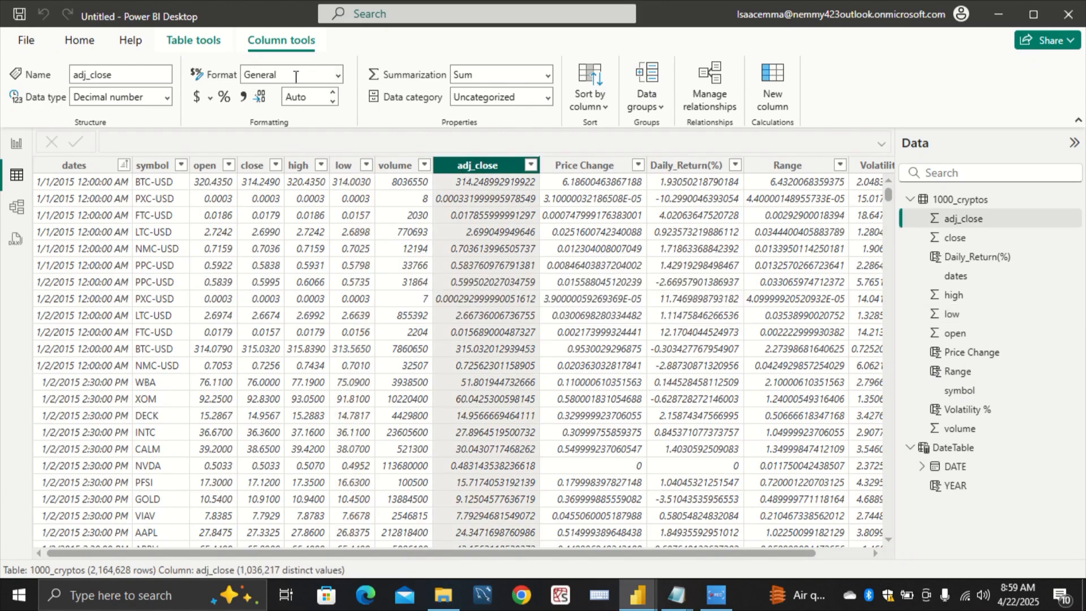
left_click(312, 96)
type("4")
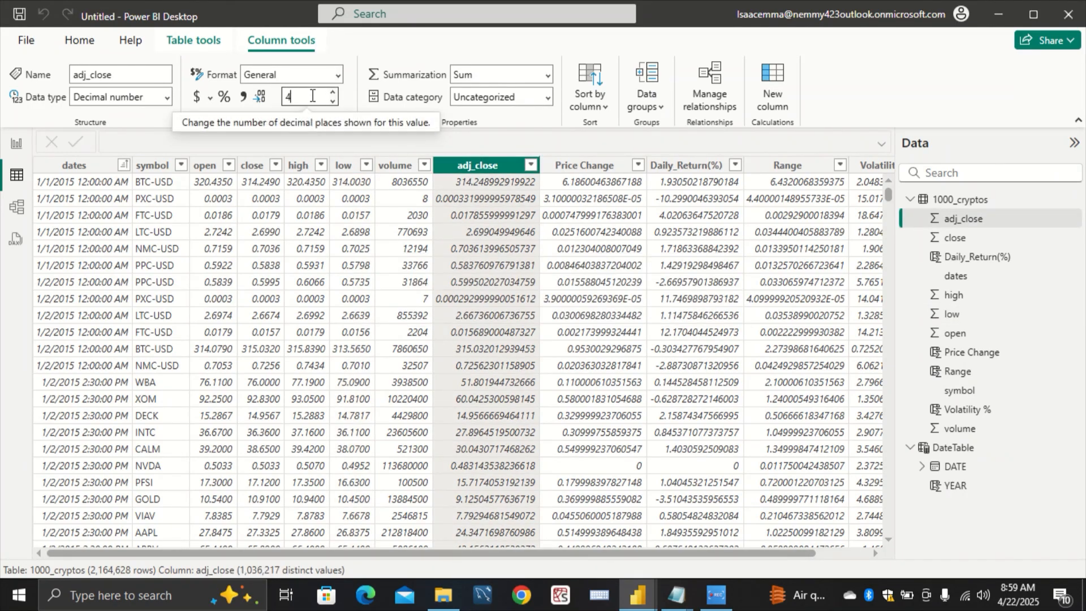
key("Return")
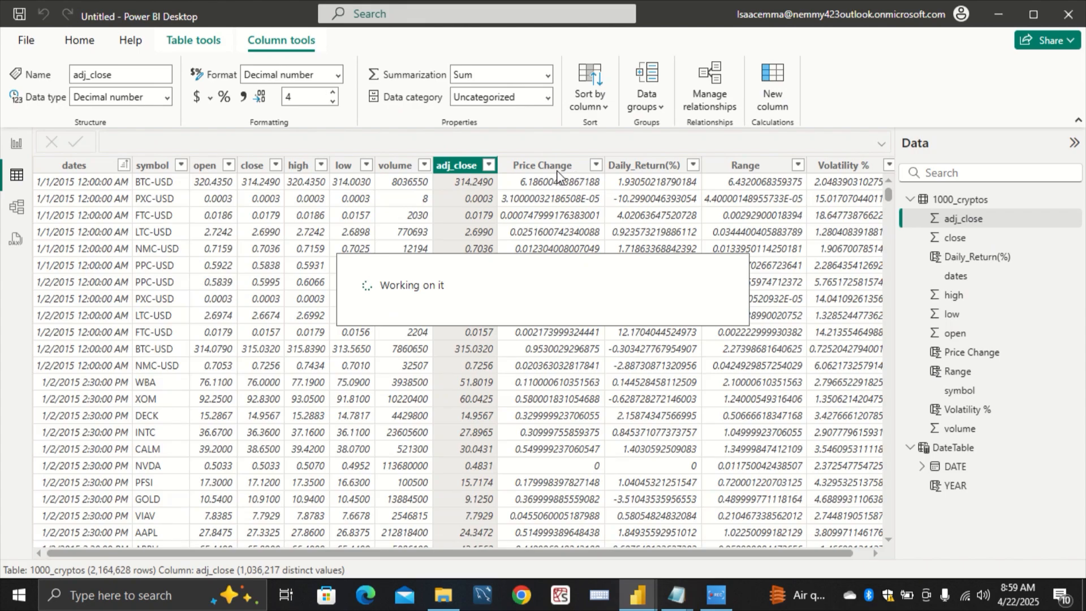
Step: Format the calculated Price Change column to show 4 decimal places
left_click(560, 165)
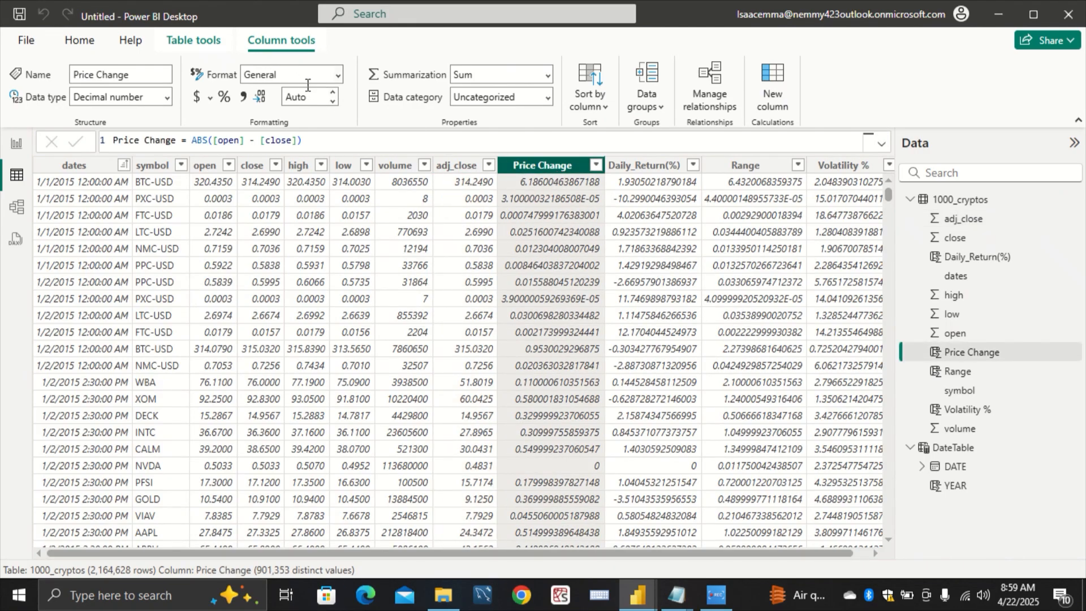
left_click(317, 91)
key("BackSpace")
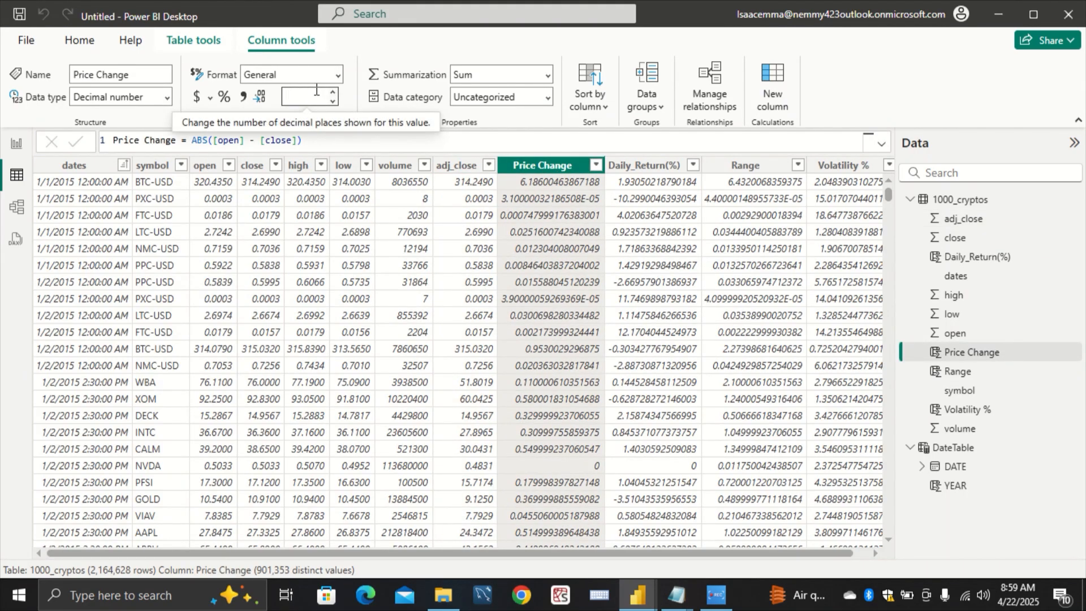
type("4")
key("Return")
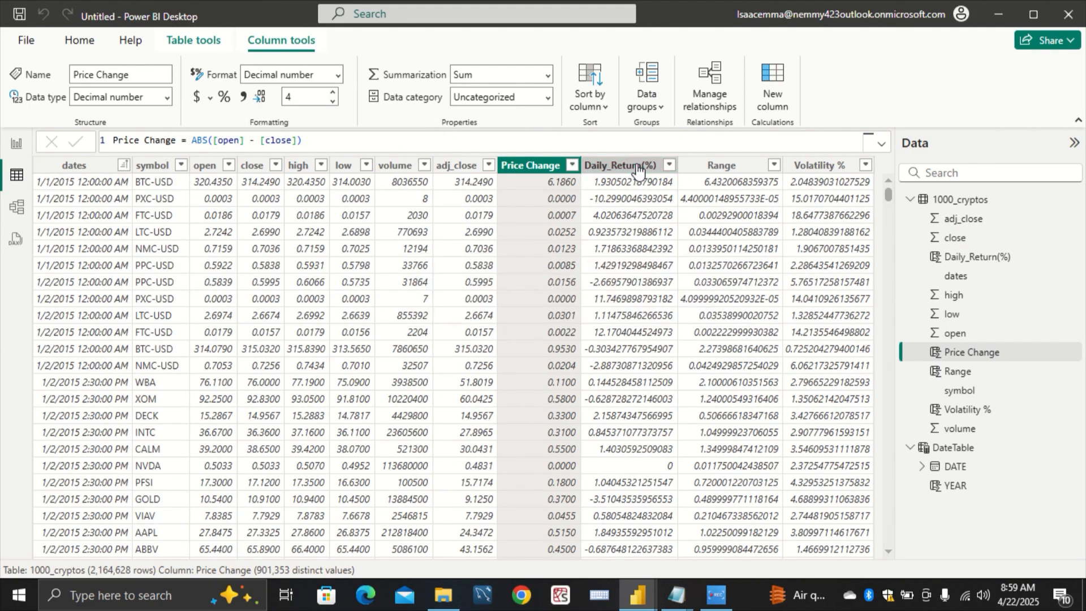
Step: Set the Daily_Return(%) column's displayed precision to 2 decimal places
left_click(633, 166)
left_click(319, 97)
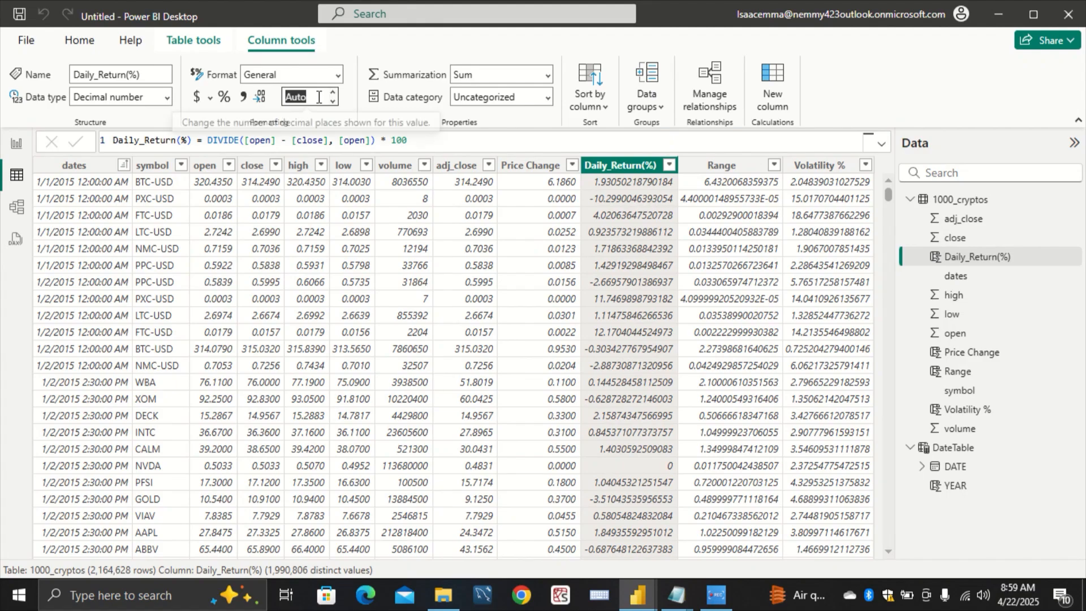
key("BackSpace")
type("2")
key("Return")
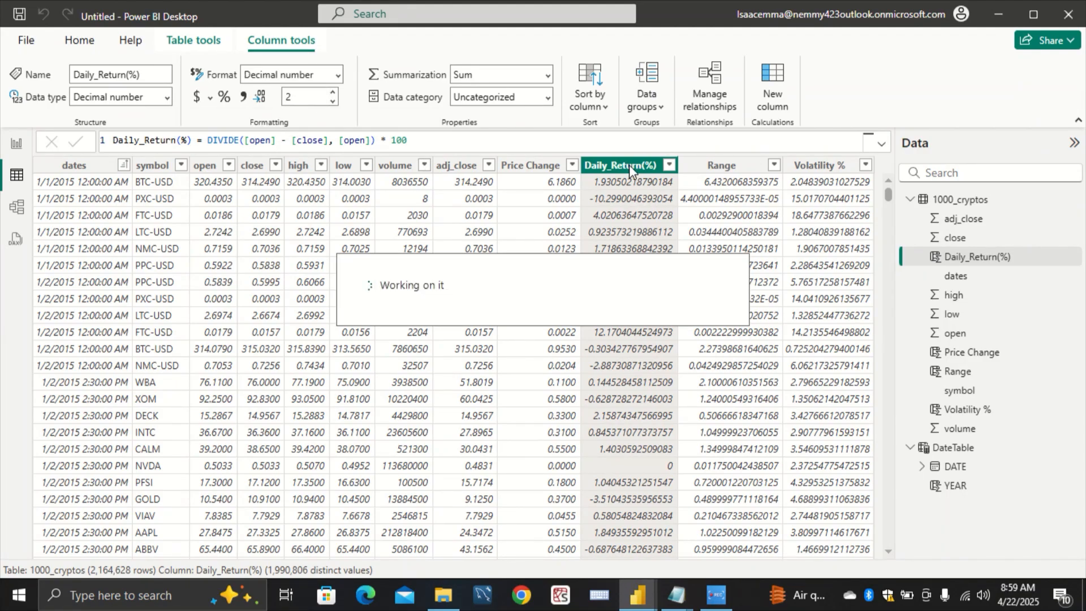
Step: Set the Range column's displayed precision to 4 decimal places
left_click(729, 165)
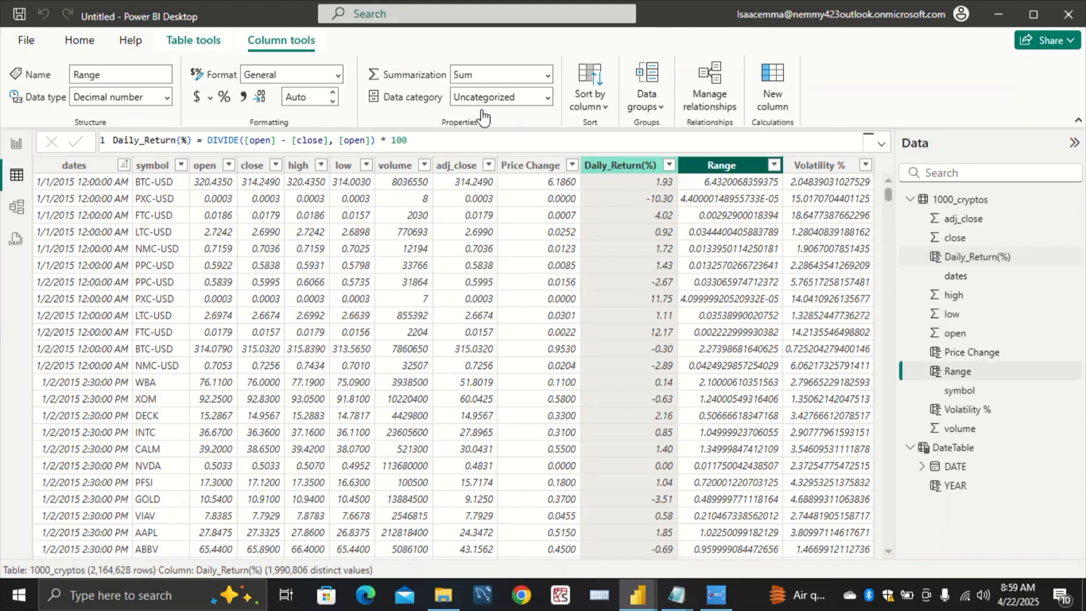
left_click(318, 99)
key("BackSpace")
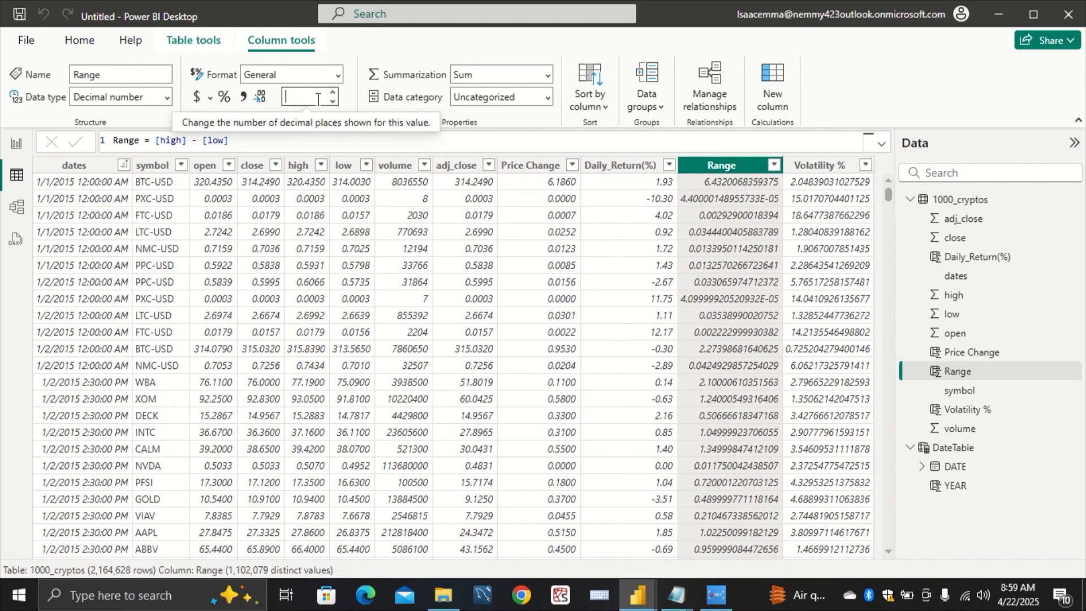
type("4")
key("Return")
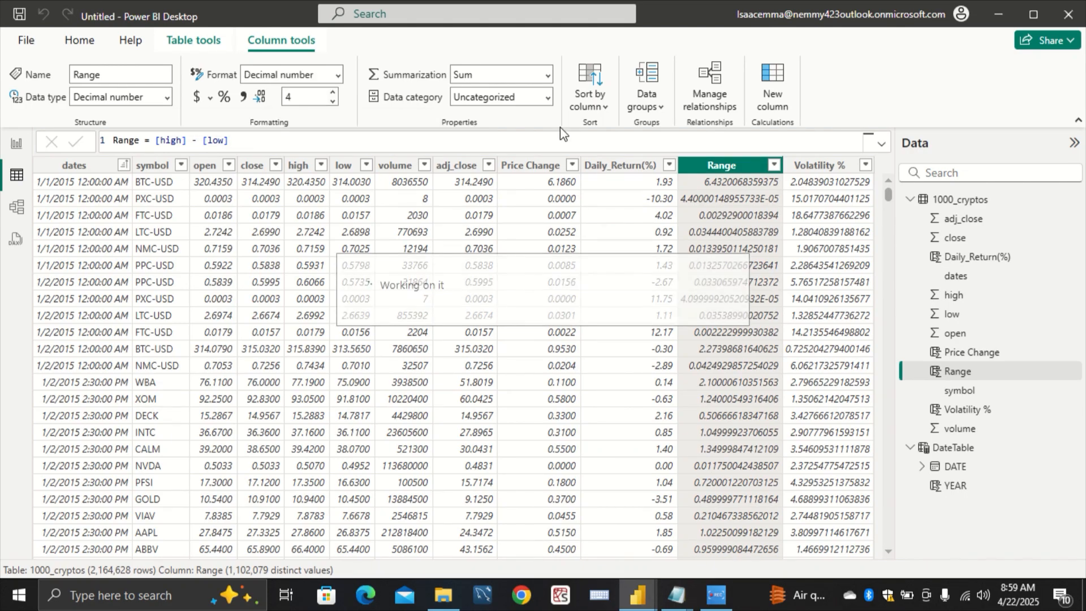
Step: Set the Volatility % column's displayed precision to 2 decimal places
left_click(758, 165)
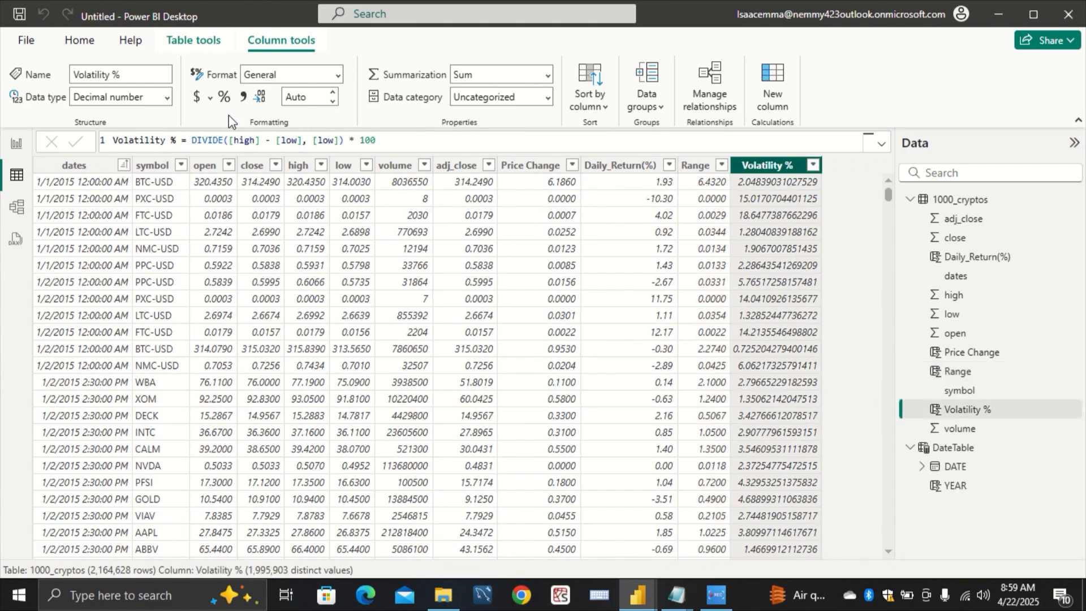
left_click(313, 95)
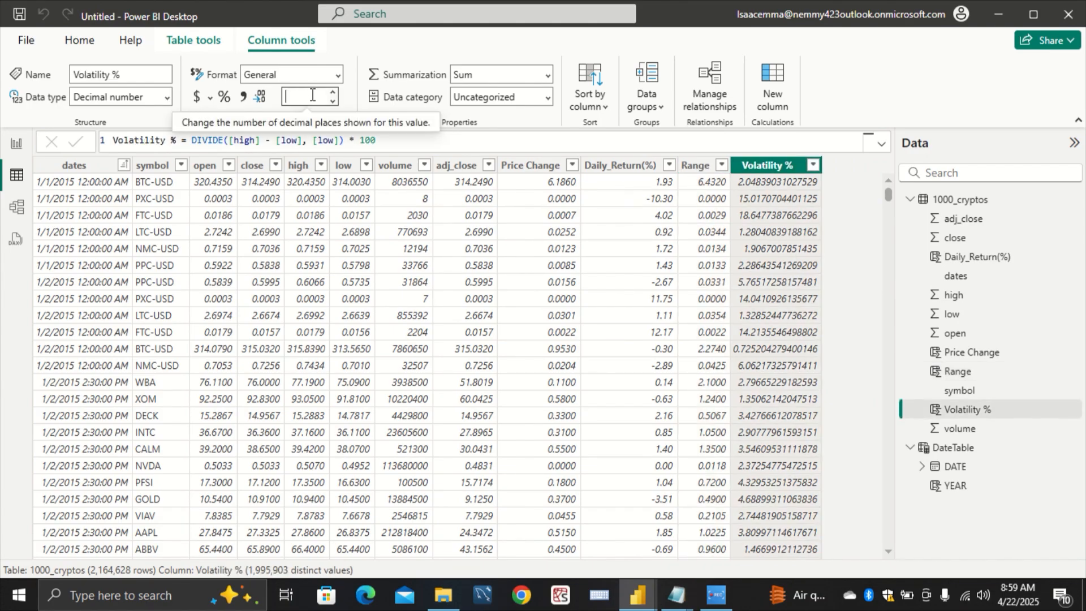
type("2")
key("Return")
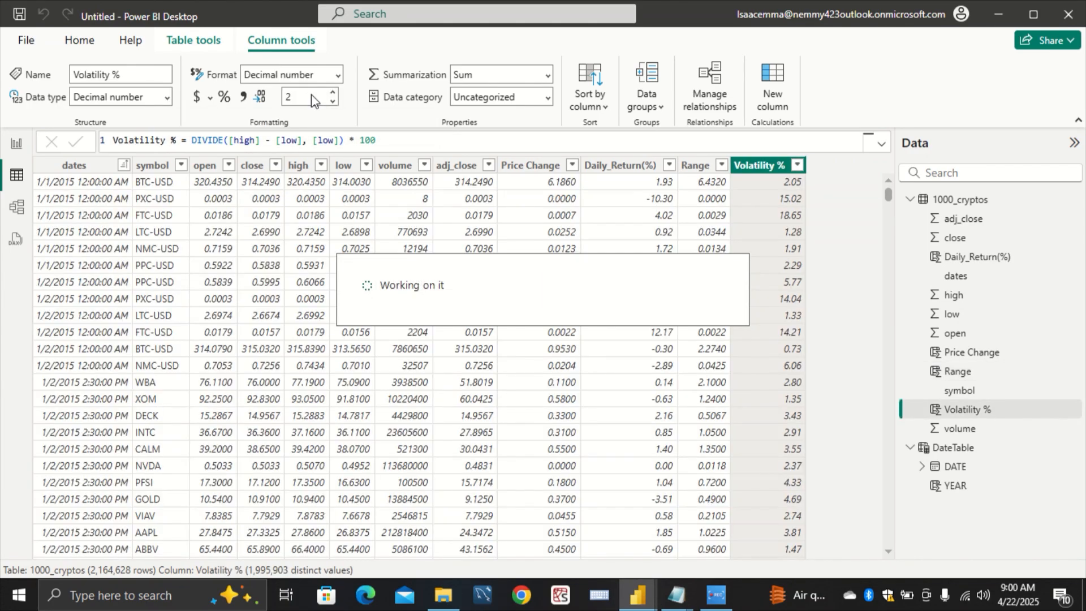
left_click(312, 95)
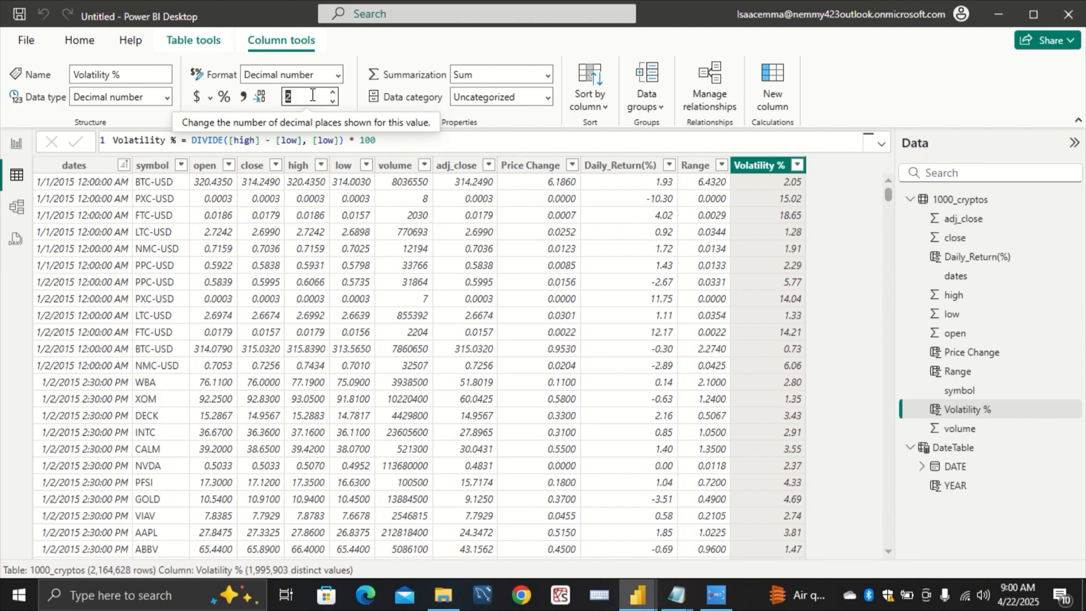
Step: Show the untitled report's blank canvas and switch to the finished Working report for reference
left_click(16, 146)
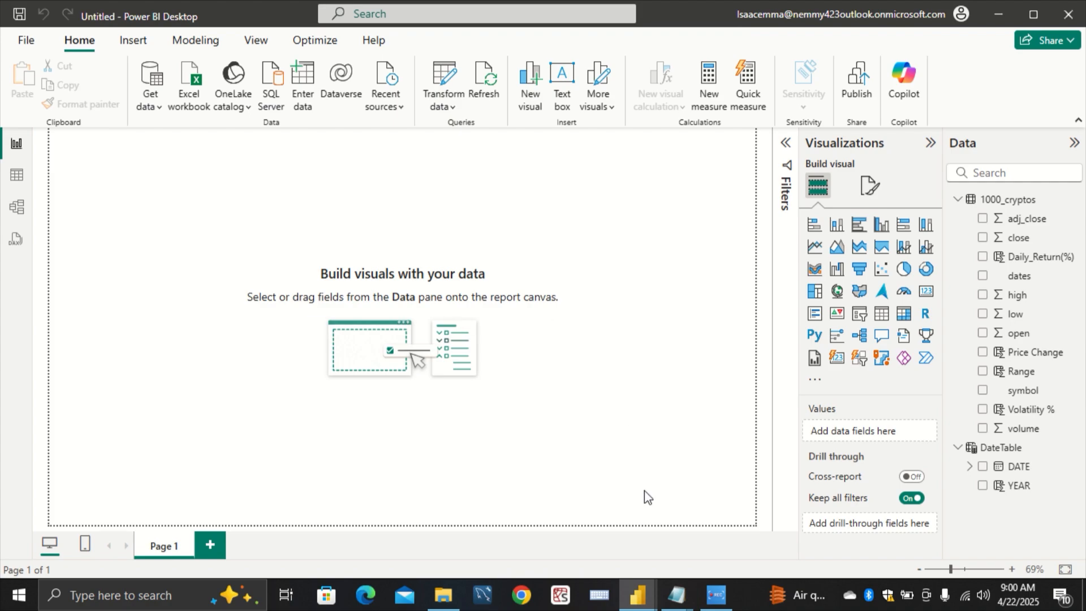
mouse_move(645, 594)
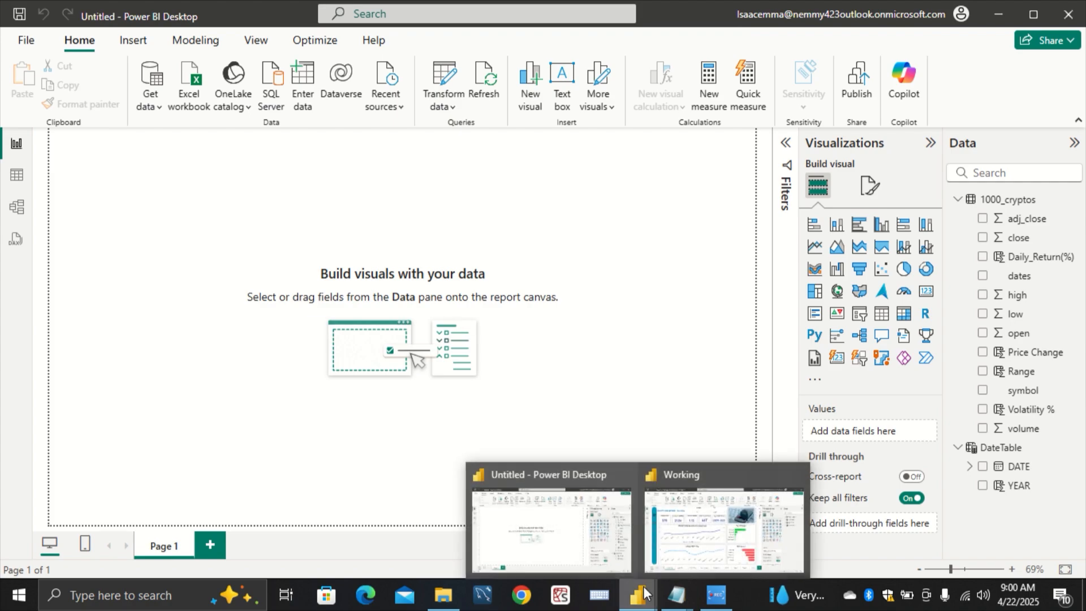
left_click(700, 547)
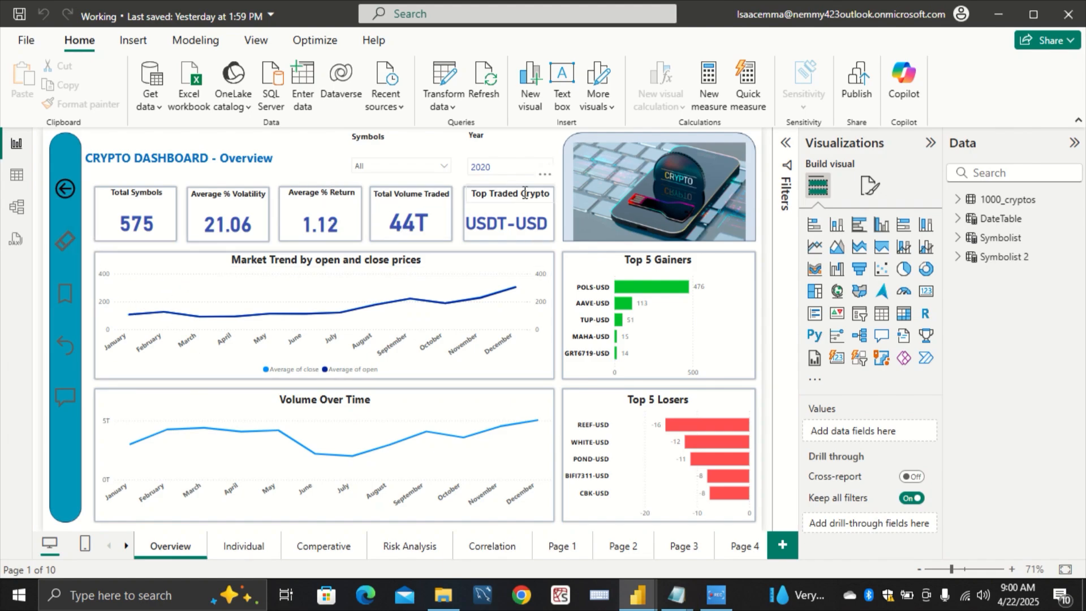
Step: Look through the choices in the Year and Symbols slicers on the reference report's Overview page
left_click(528, 177)
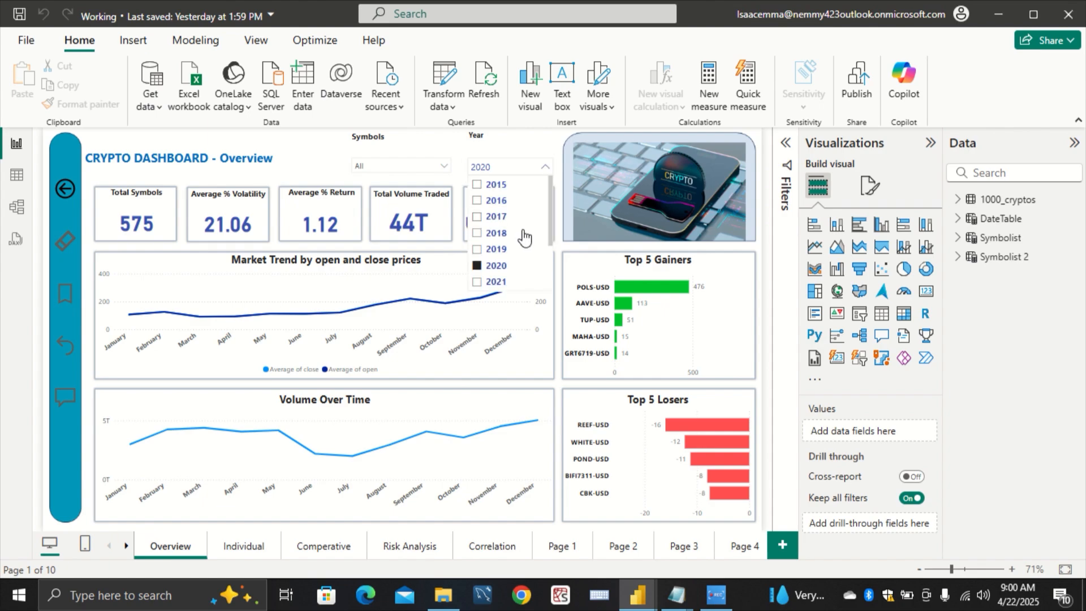
scroll(523, 237, "down", 3)
scroll(523, 248, "up", 3)
left_click(399, 166)
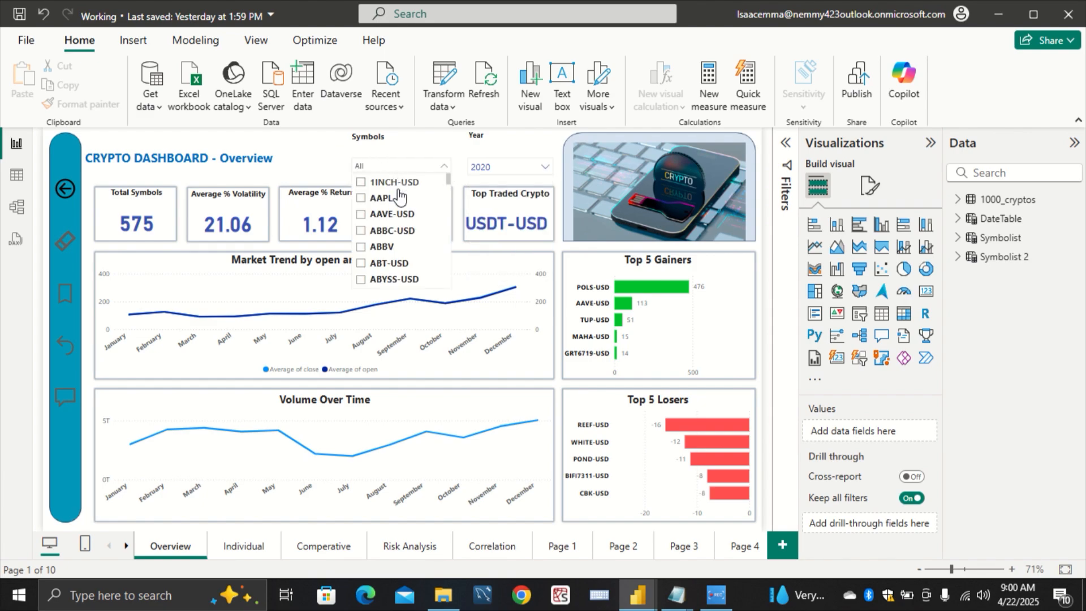
scroll(401, 215, "down", 5)
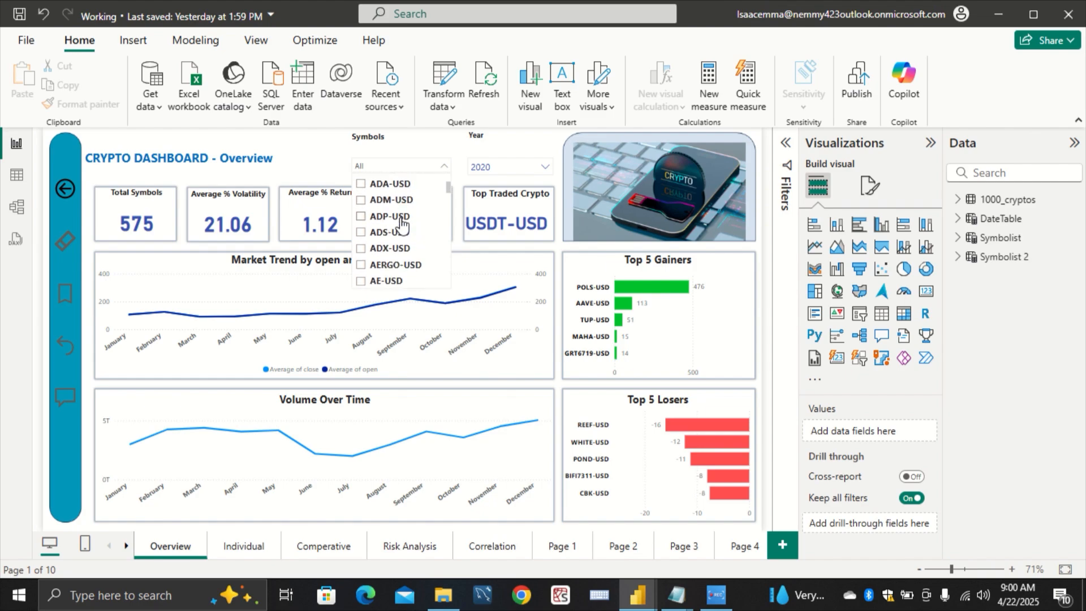
left_click(319, 149)
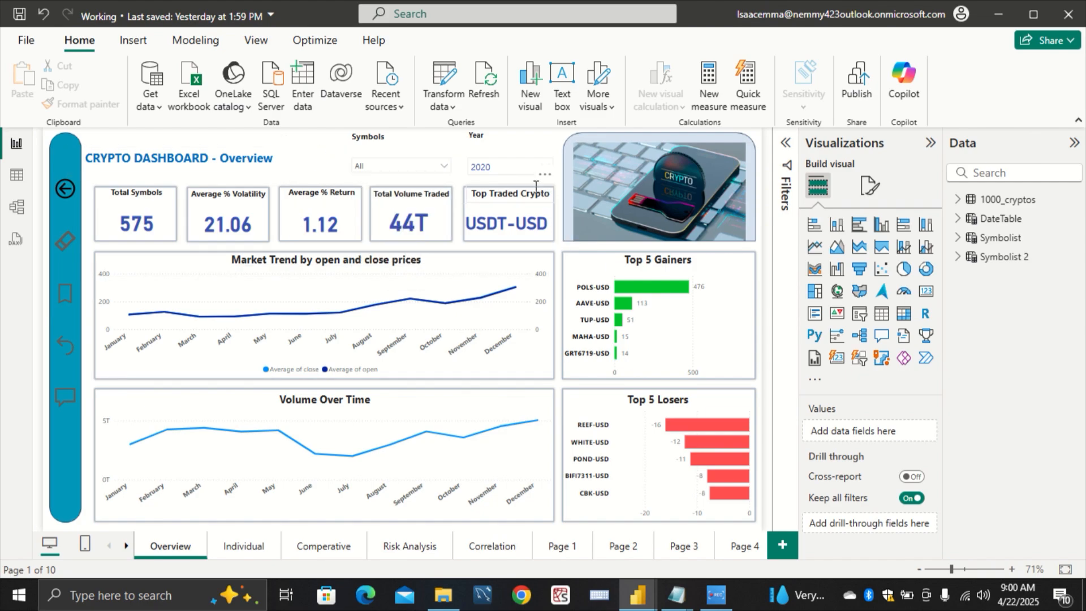
Step: Clear the 2020 year filter on the Overview page and inspect October in the Market Trend chart
left_click(526, 168)
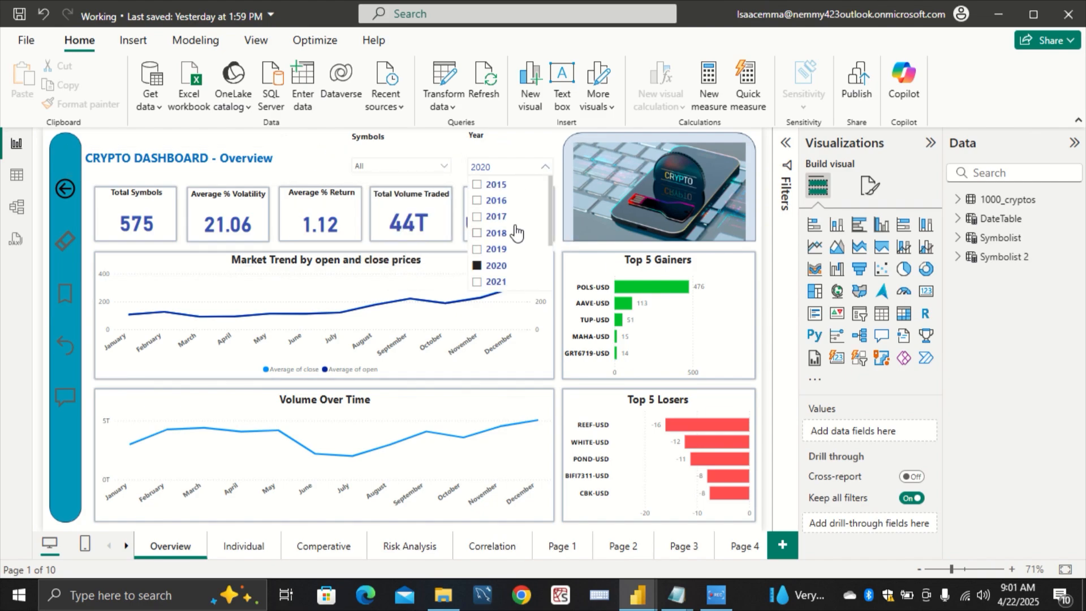
left_click(496, 266)
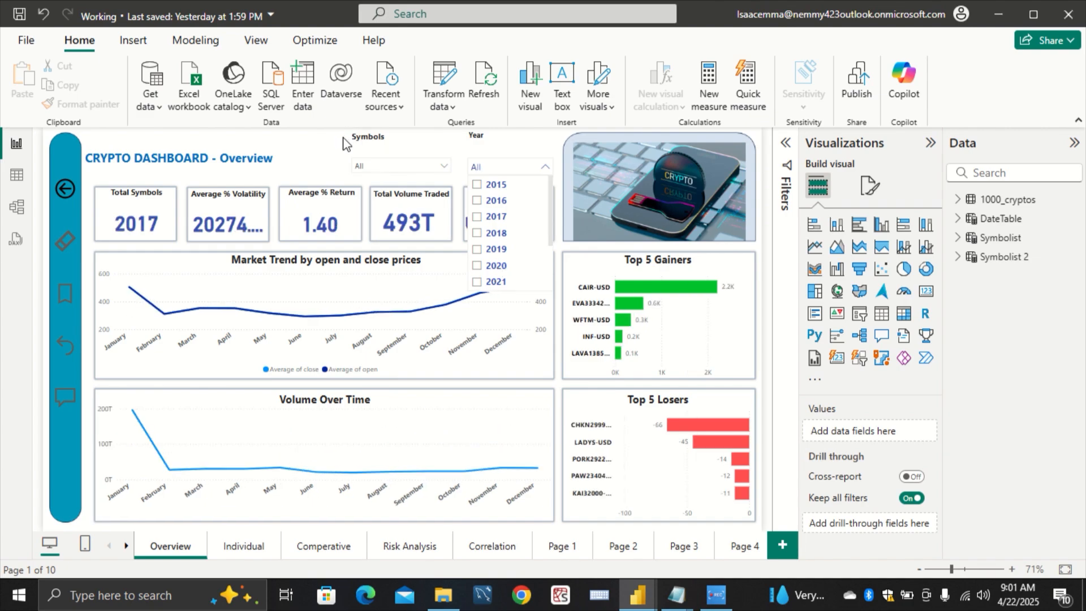
left_click(334, 161)
mouse_move(453, 310)
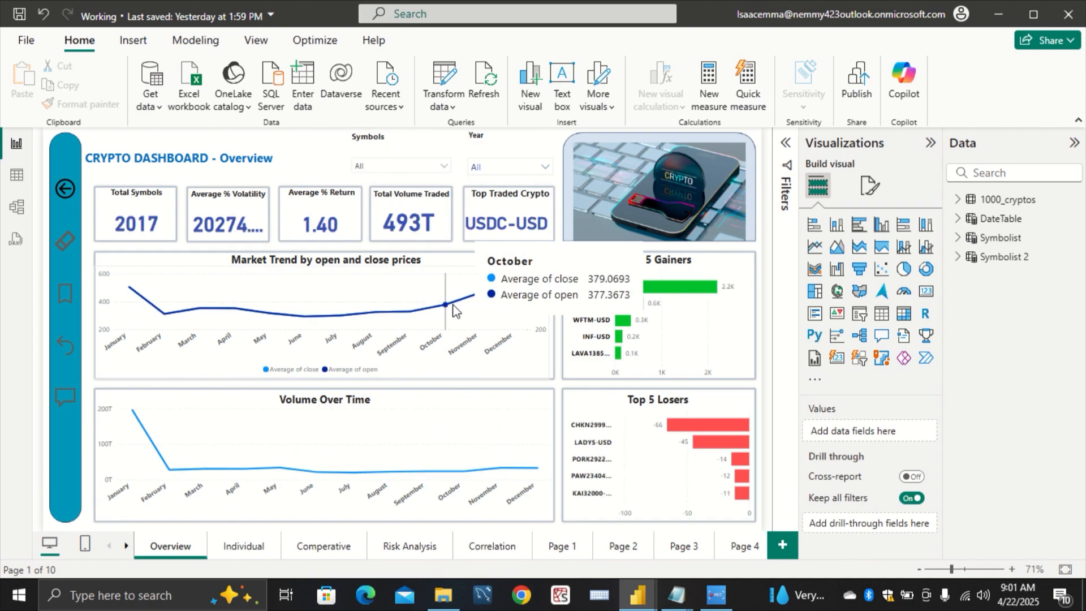
Step: View the reference report's Individual page, and clear the 2021 year filter on its Comperative page
left_click(65, 244, "ctrl")
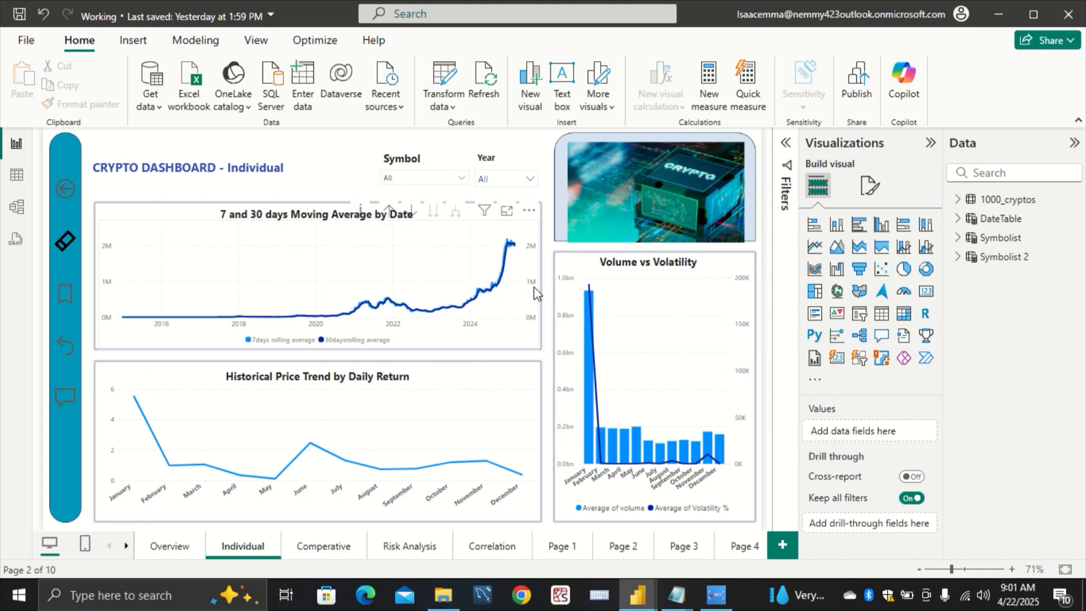
left_click(73, 293, "ctrl")
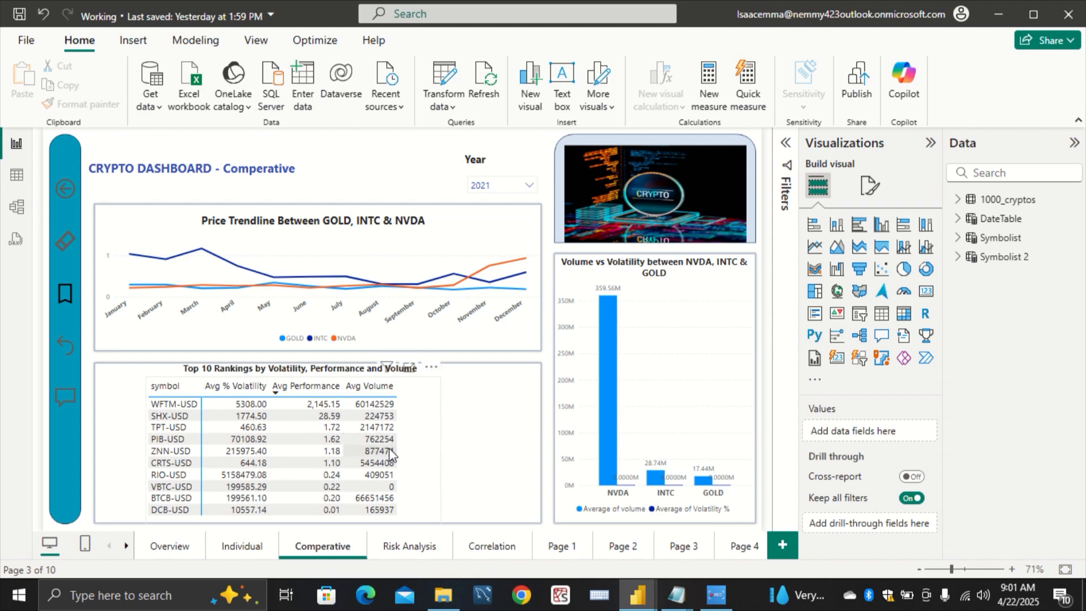
left_click(496, 186)
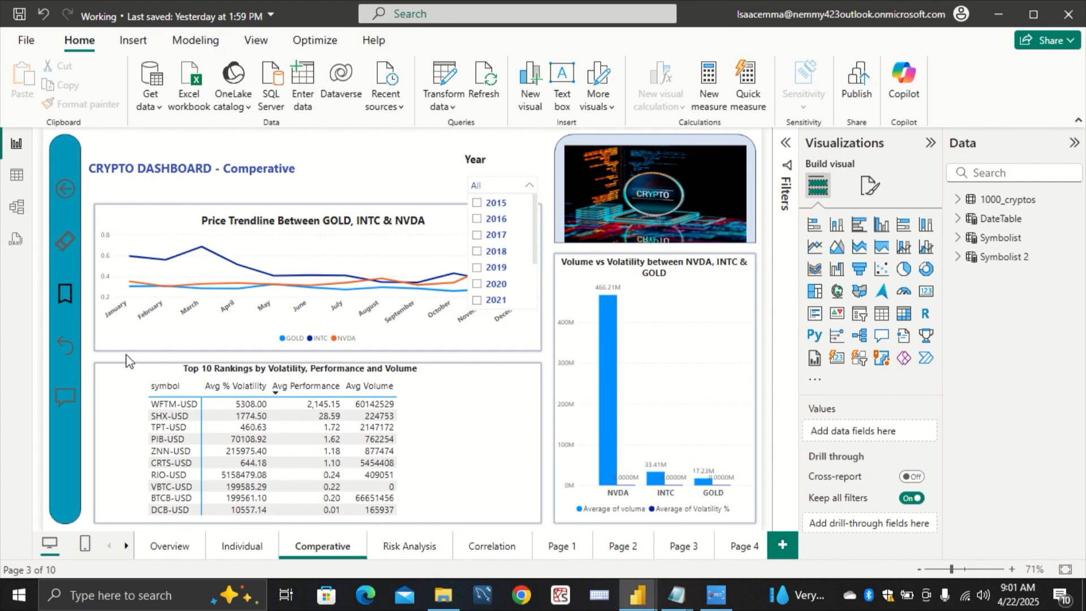
Step: View the Risk Analysis page and clear its 2018 year filter to examine the charts for all years
left_click(65, 350, "ctrl")
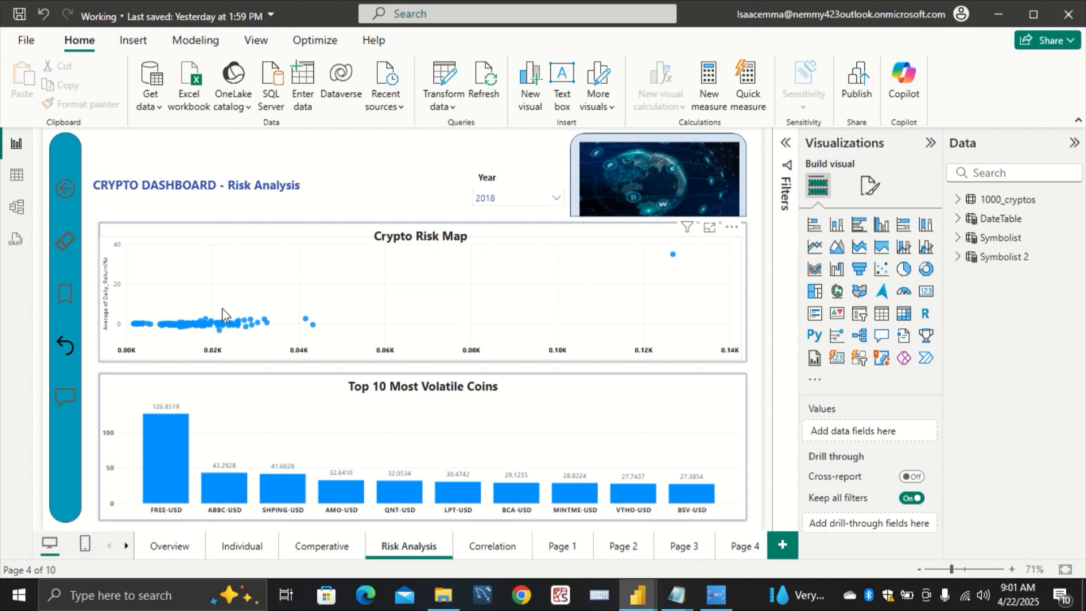
left_click(497, 201)
left_click(501, 264)
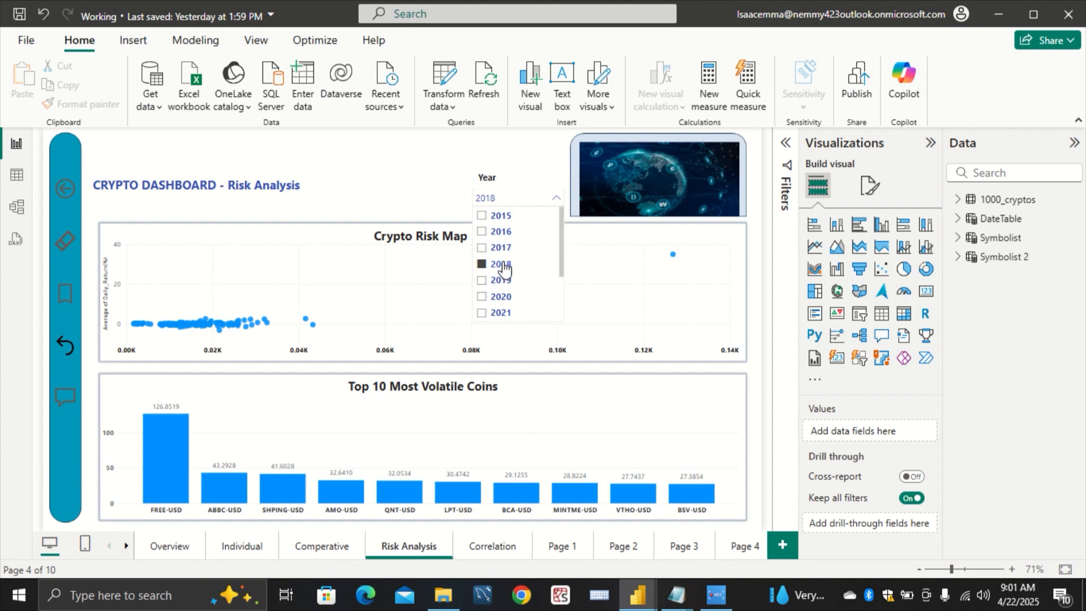
left_click(457, 242)
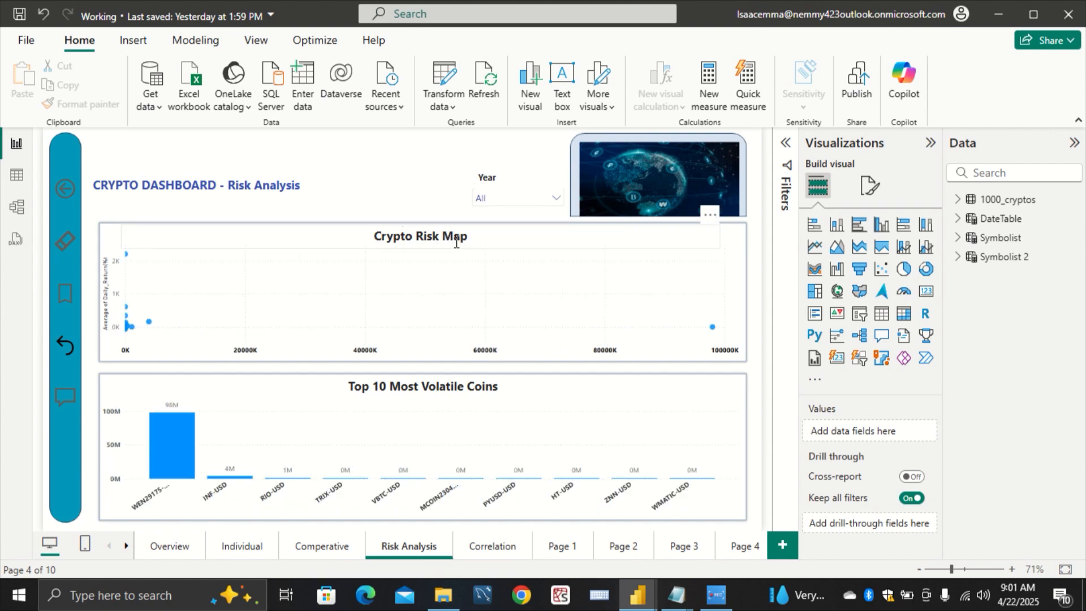
Step: Cross-filter the Crypto Risk Map by the tallest bar in the Top 10 Most Volatile Coins chart
left_click(186, 440)
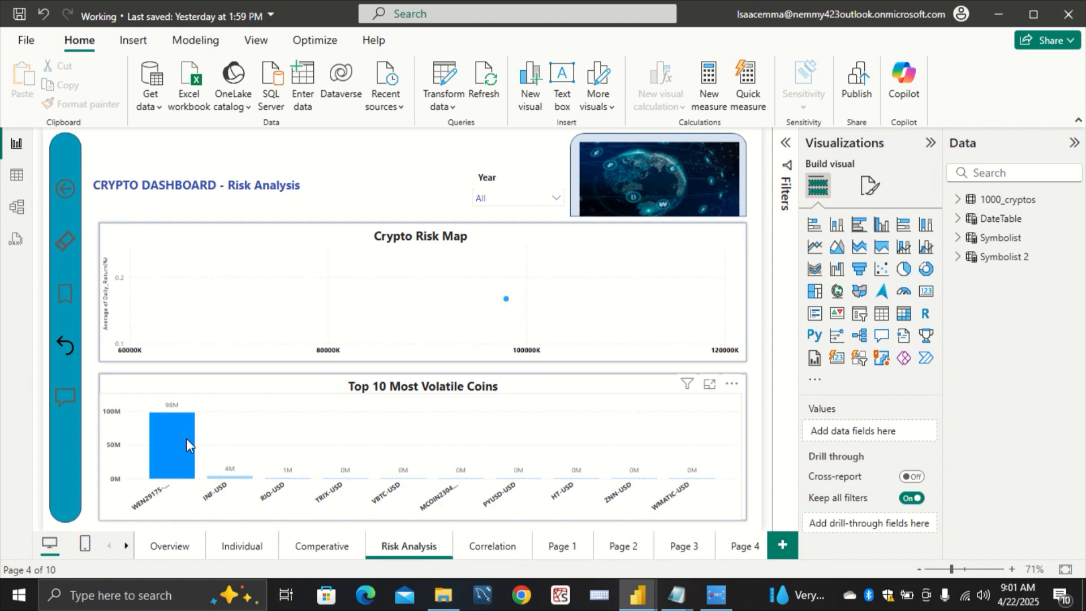
left_click(186, 439)
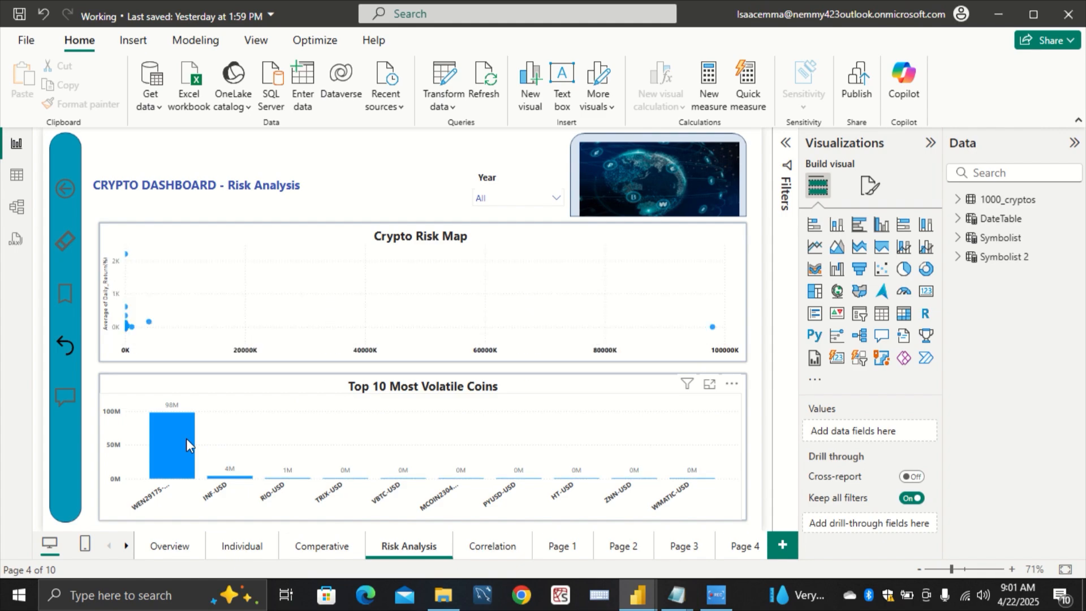
left_click(186, 439)
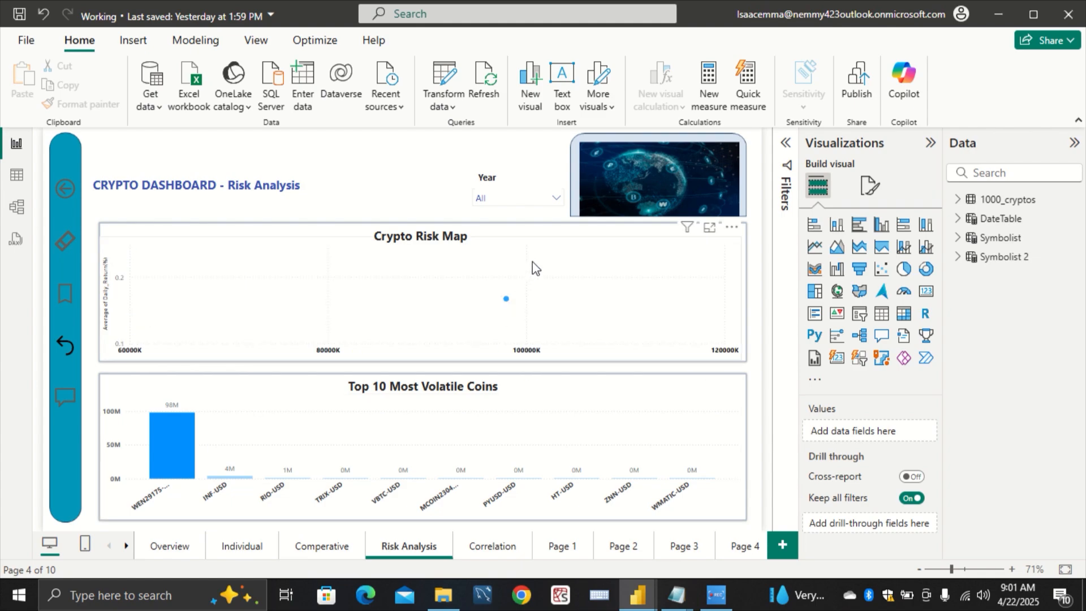
Step: Filter the Risk Analysis page to 2018, cross-filter the risk map by FREE-USD and clear that selection
left_click(501, 200)
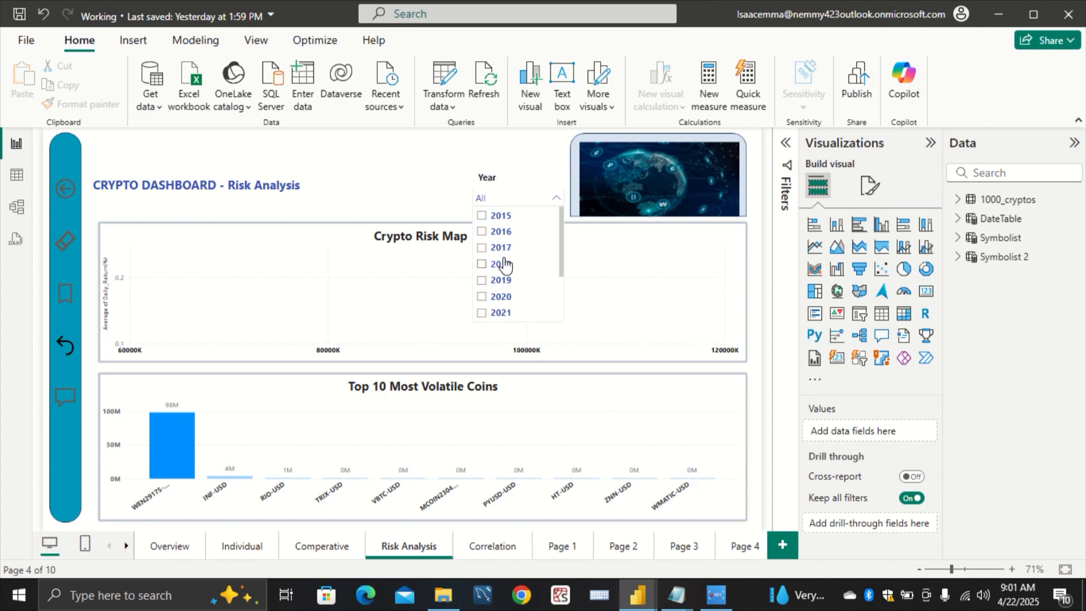
left_click(502, 264)
left_click(379, 166)
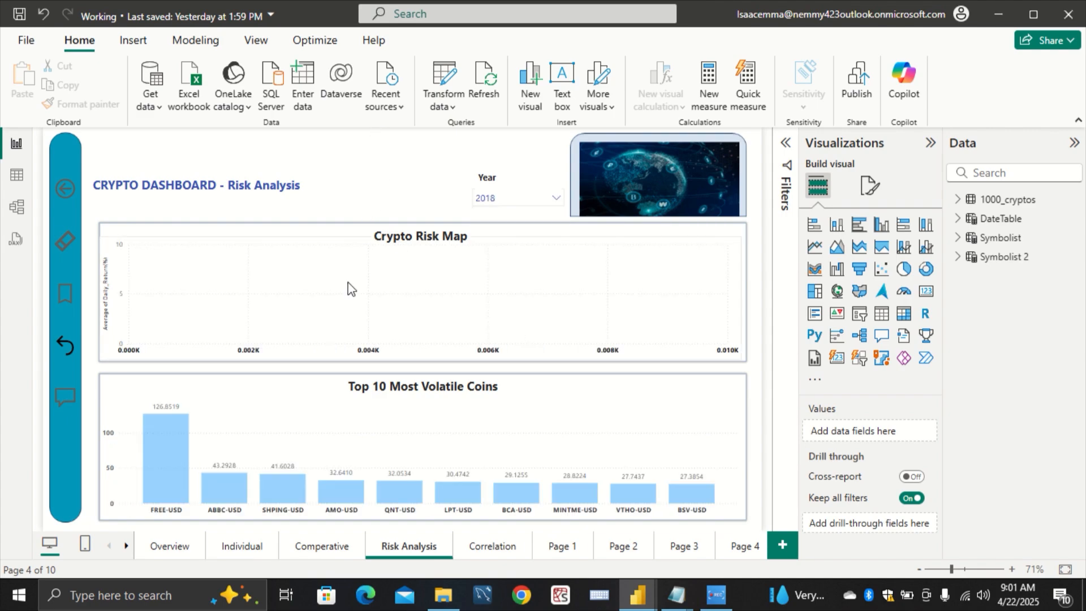
left_click(153, 444)
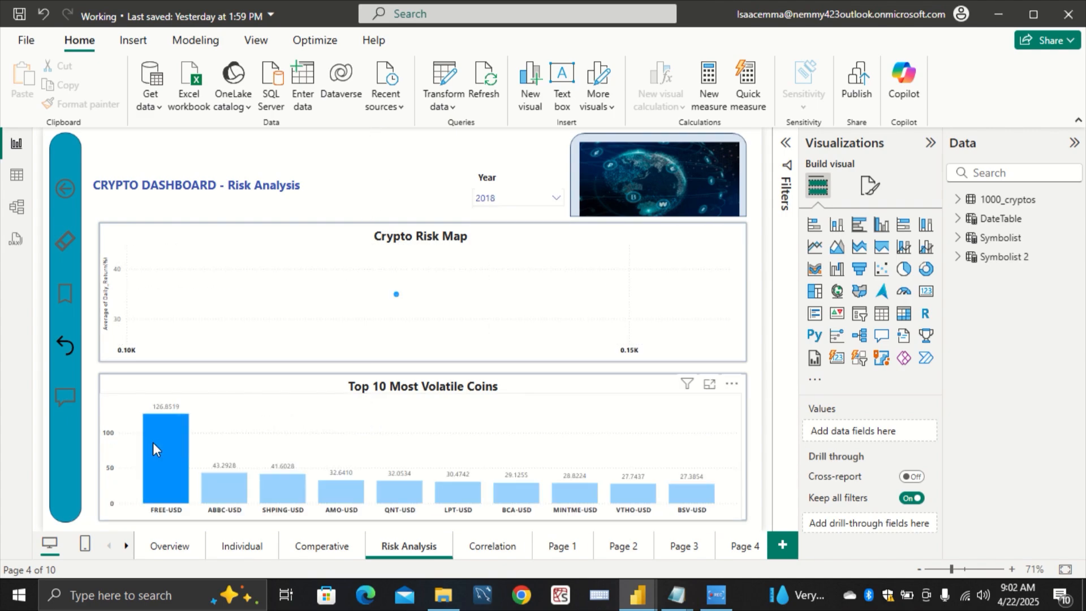
left_click(175, 464)
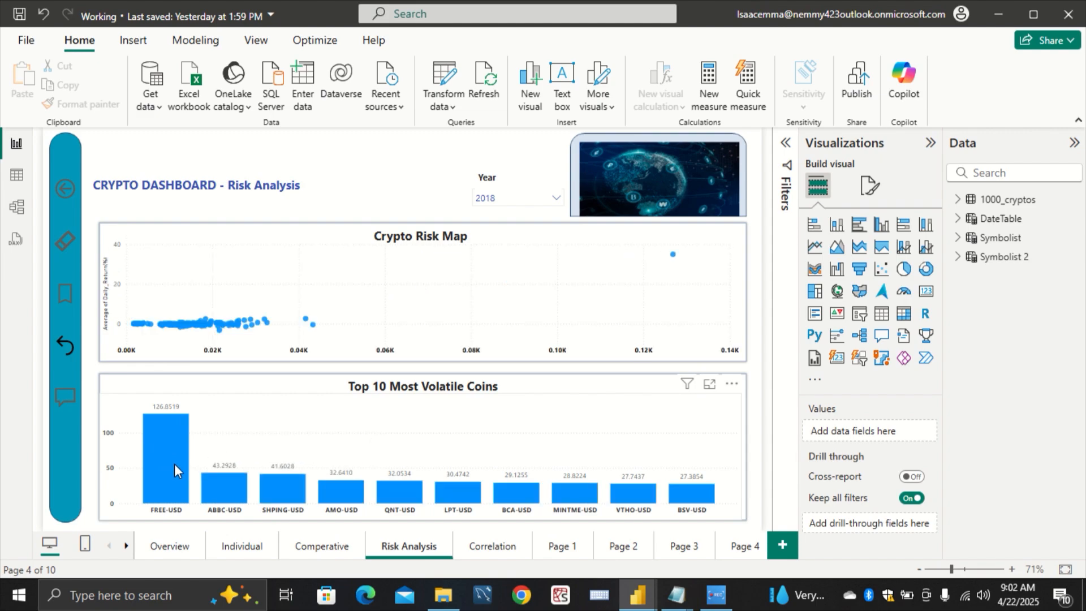
Step: View the reference report's Correlation page and switch back to the untitled report
left_click(61, 400, "ctrl")
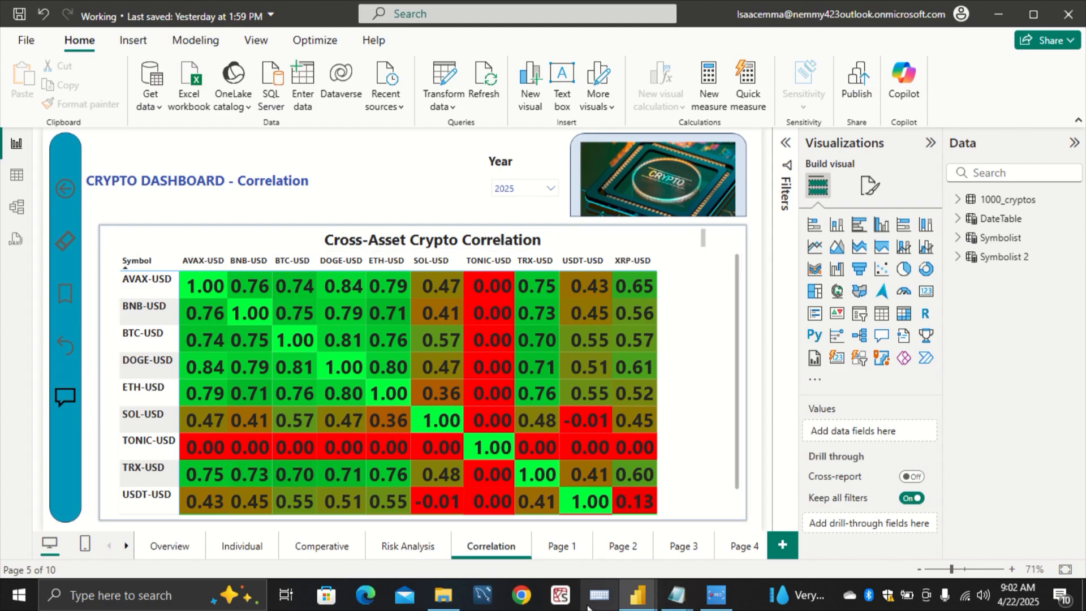
mouse_move(639, 591)
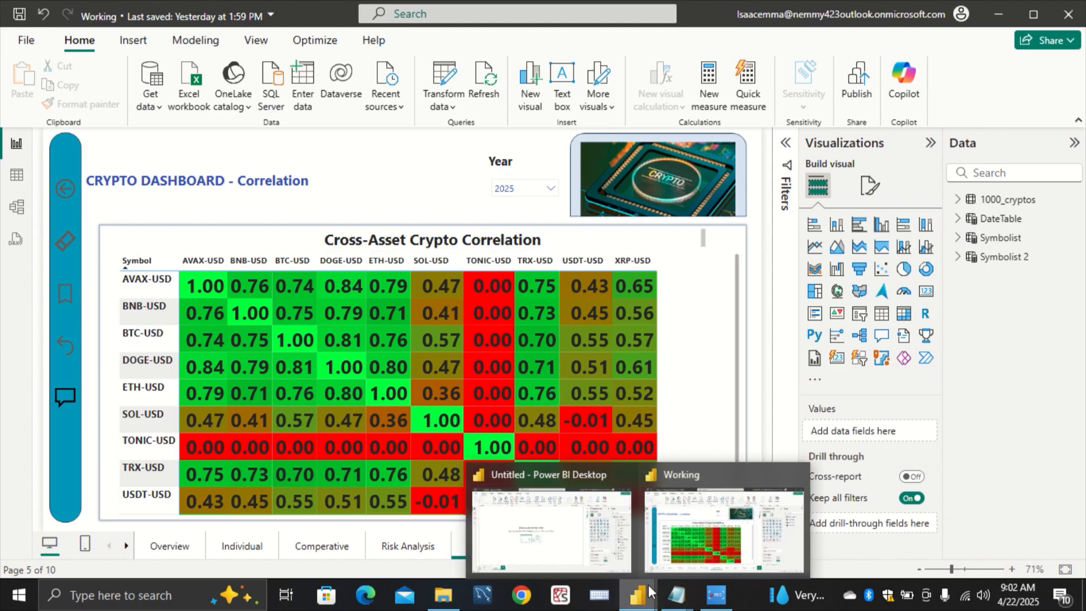
left_click(552, 498)
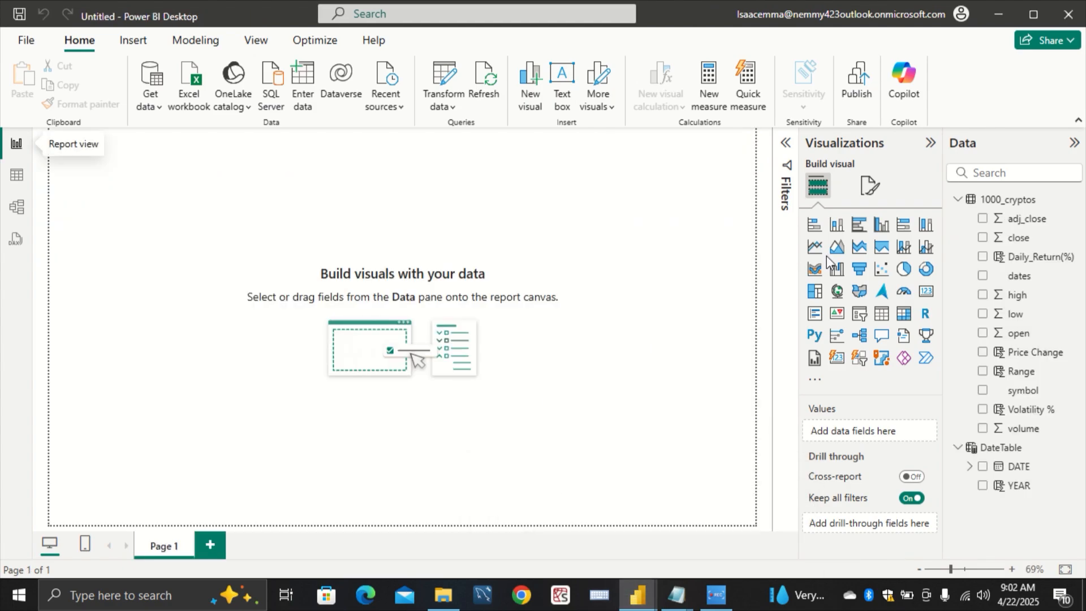
Step: Set the image background 1 from the Crpto Dataset folder as the page's canvas background
left_click(869, 184)
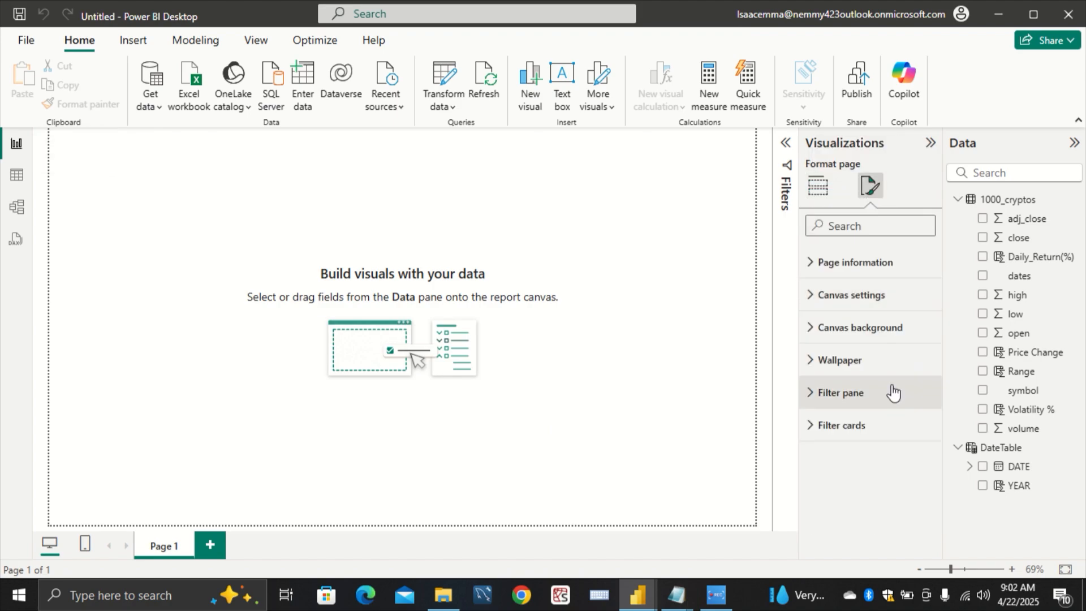
left_click(870, 327)
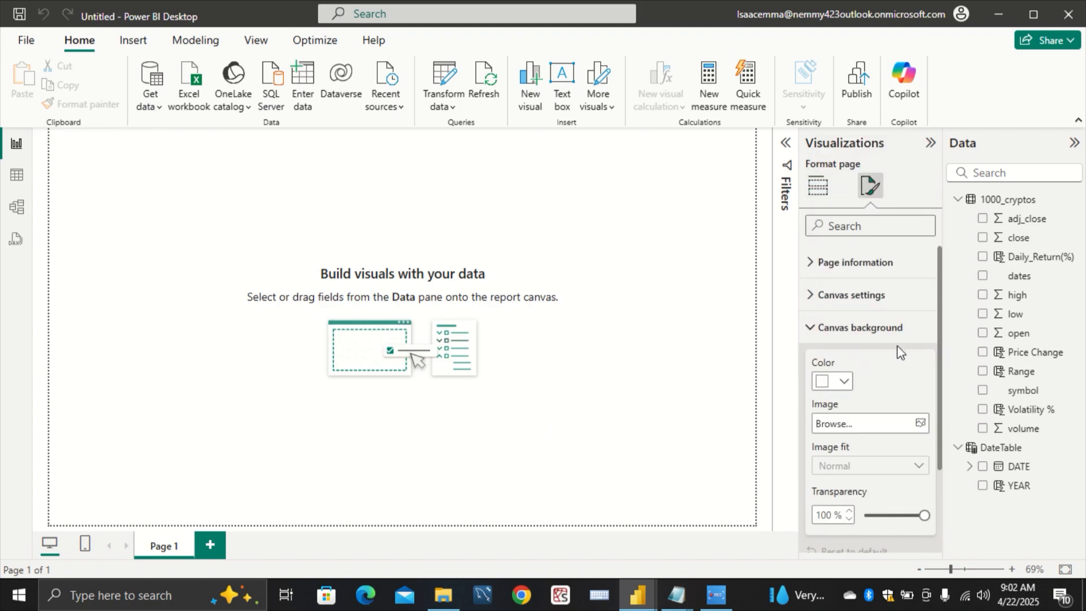
left_click(921, 424)
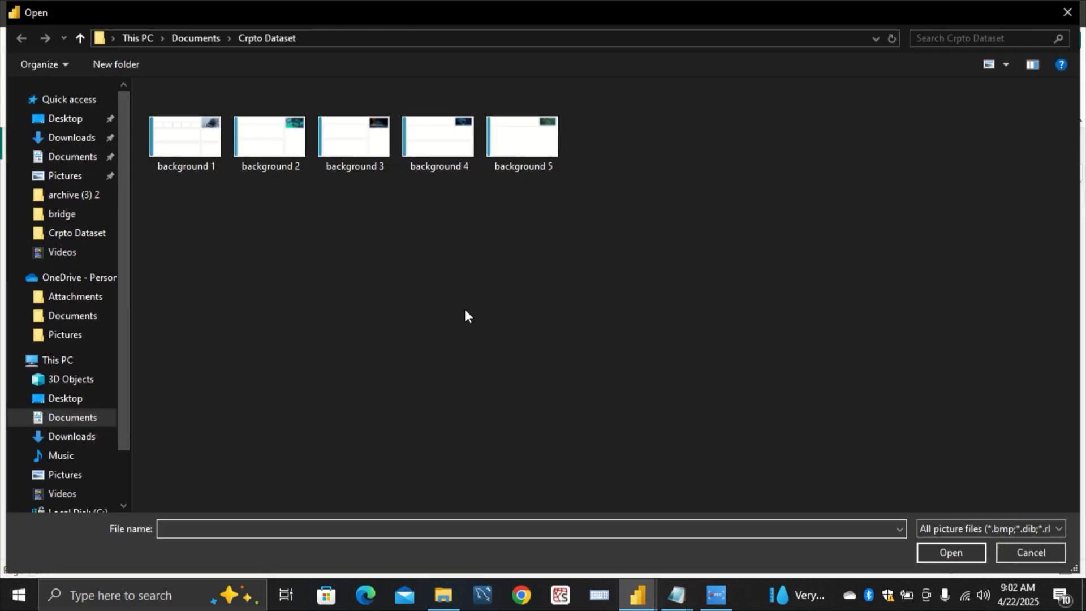
left_click(198, 149)
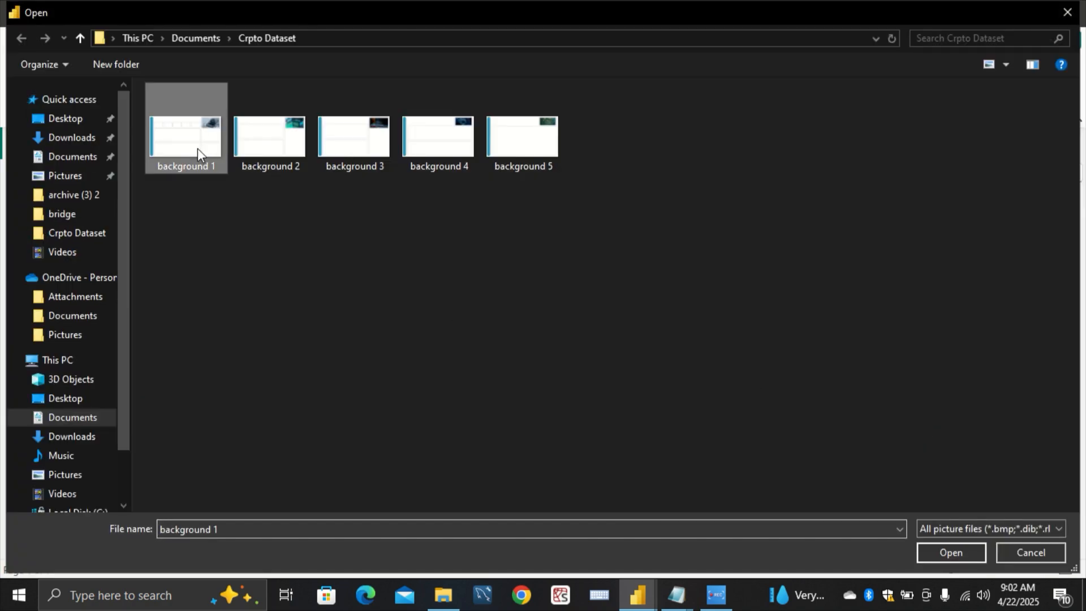
left_click(964, 555)
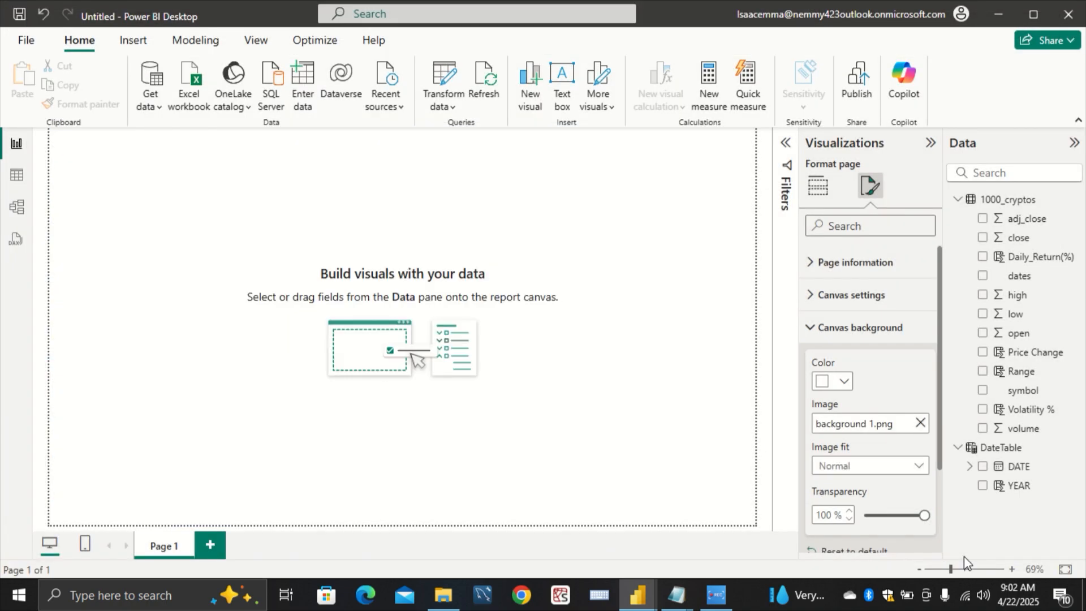
Step: Set the canvas background's image fit to Fit and its transparency to 0%
left_click(892, 467)
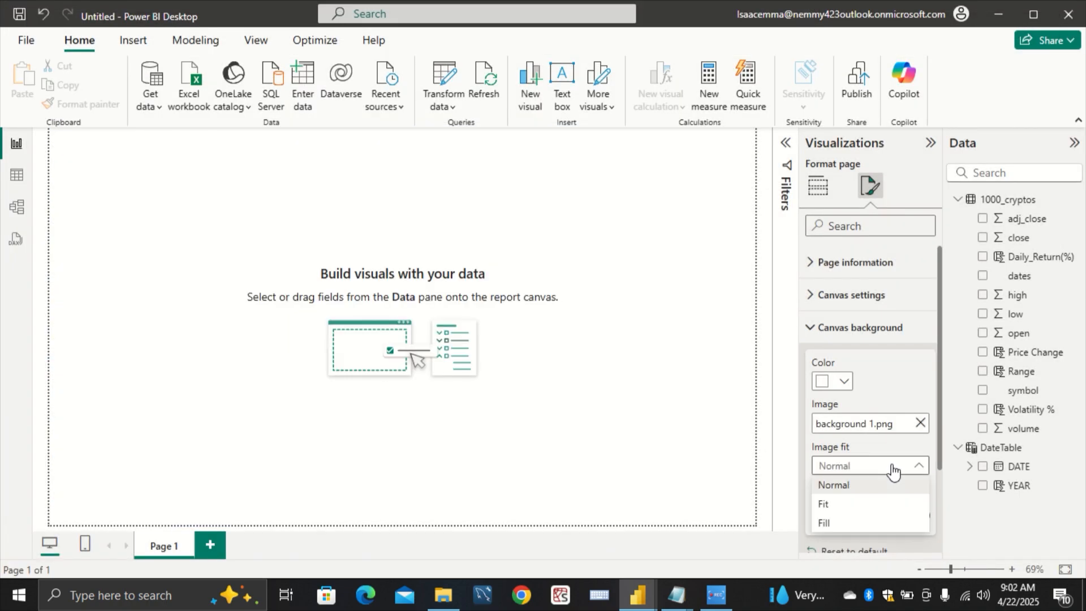
left_click(889, 507)
left_click_drag(924, 512, 863, 514)
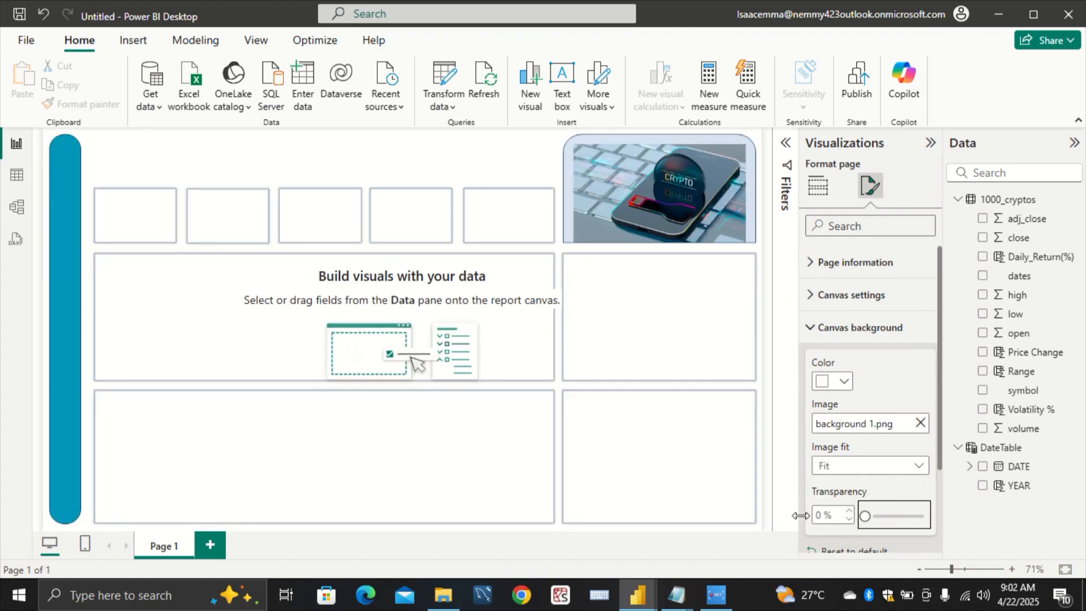
left_click(817, 326)
Step: Add a small slicer to the page and use YEAR from DateTable as its field
left_click(822, 185)
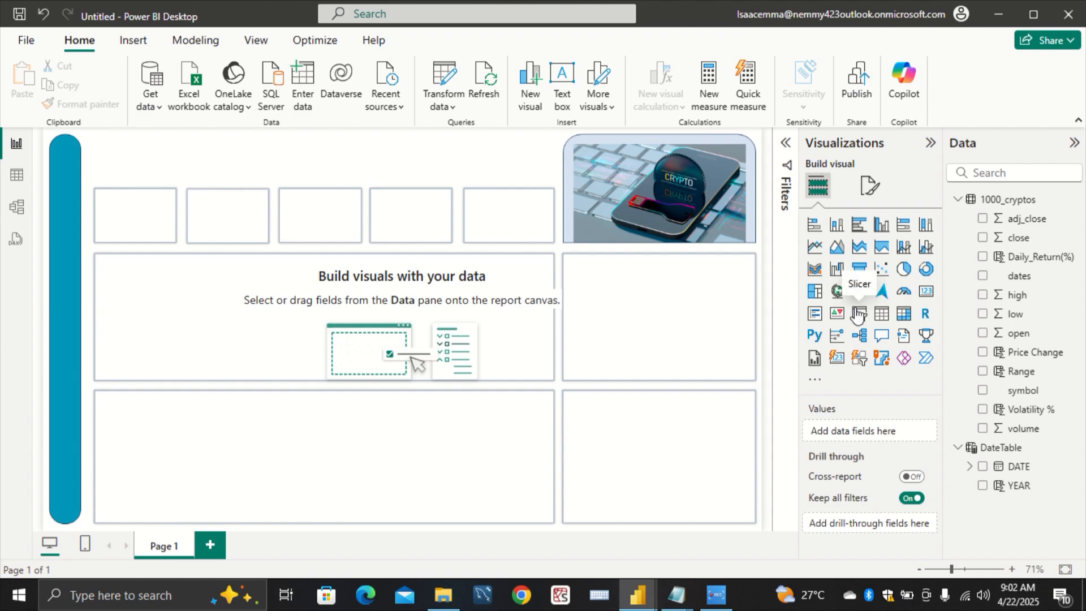
left_click(859, 314)
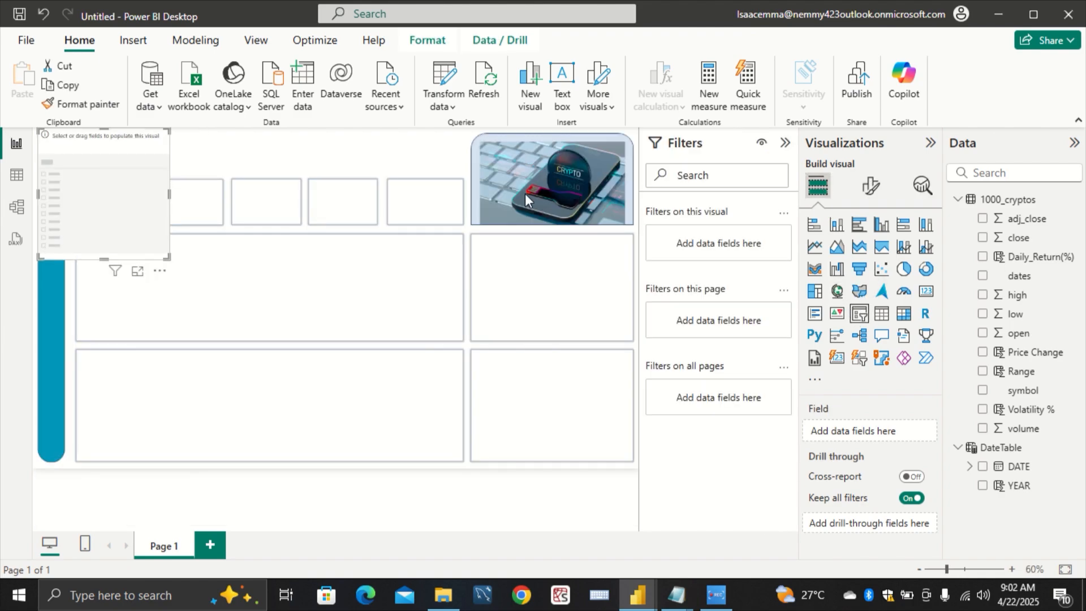
left_click_drag(102, 192, 310, 321)
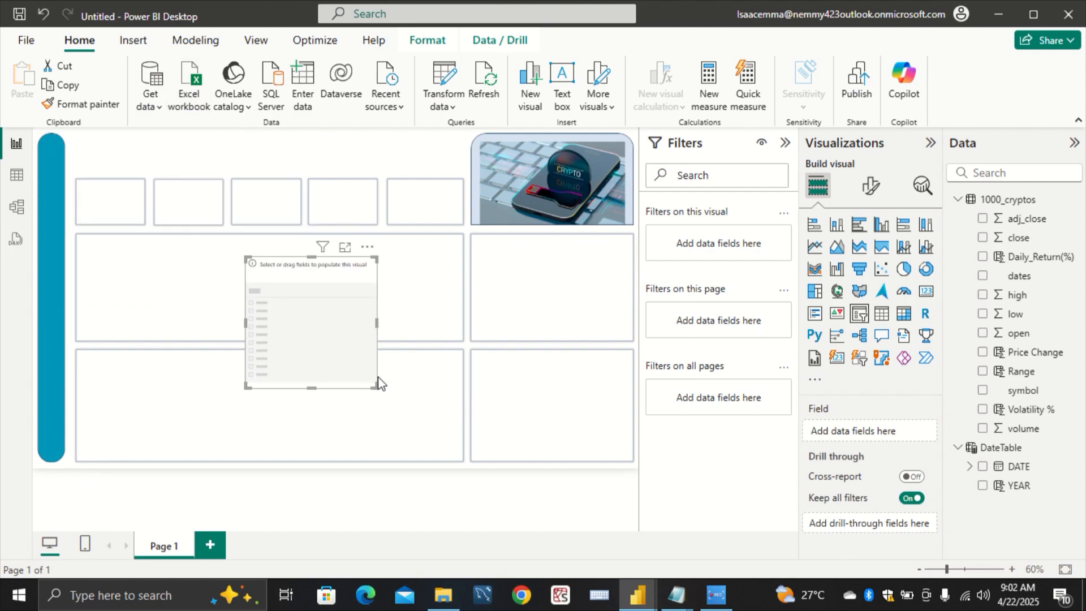
left_click_drag(377, 385, 330, 306)
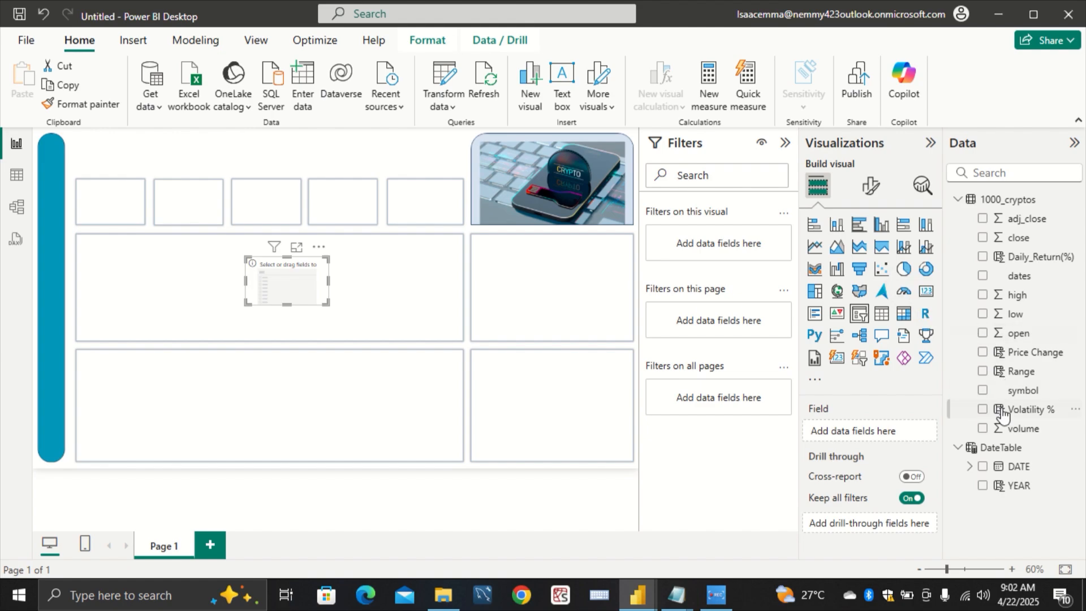
left_click_drag(1010, 491, 862, 435)
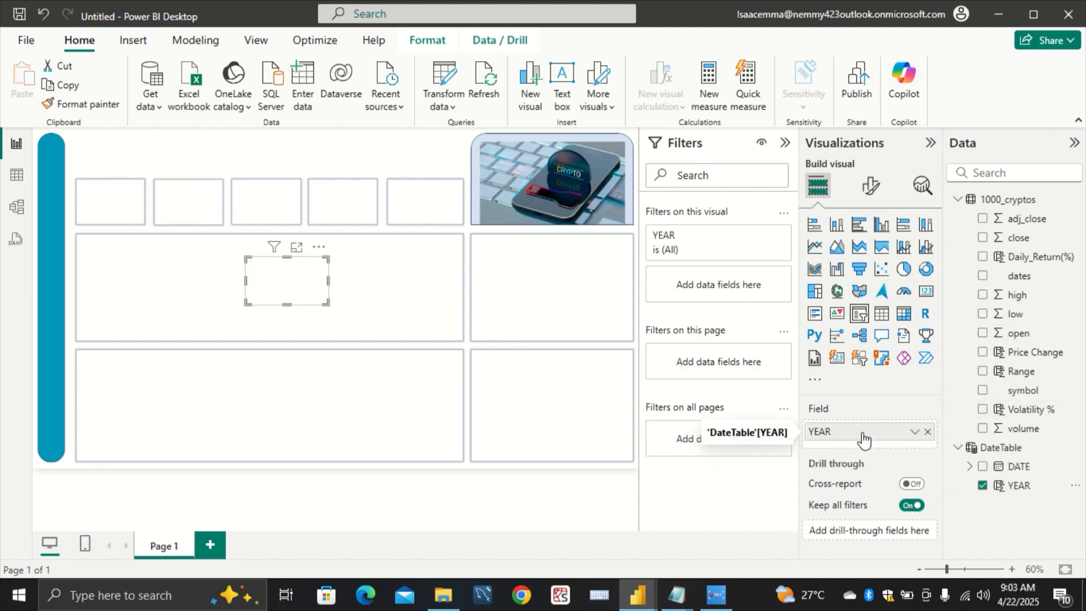
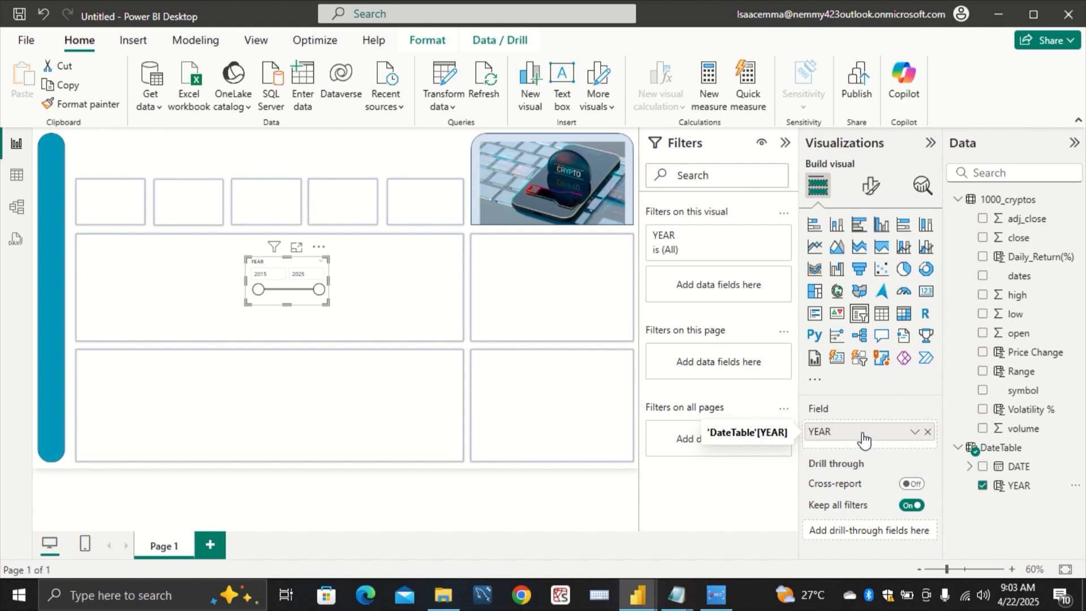
Step: Change the YEAR slicer's style to Dropdown
left_click(881, 186)
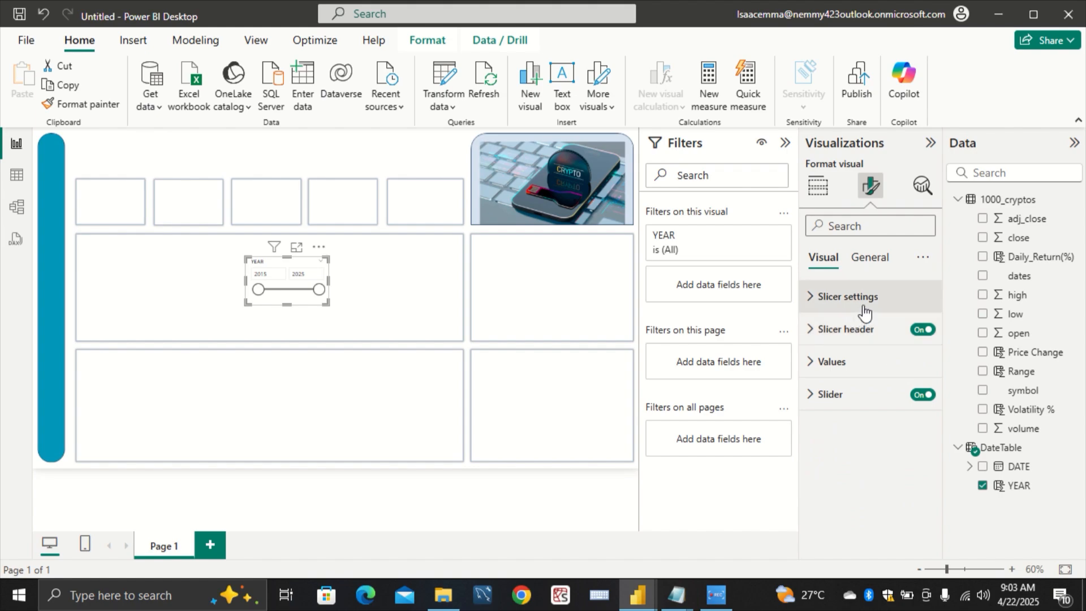
left_click(864, 312)
left_click(881, 377)
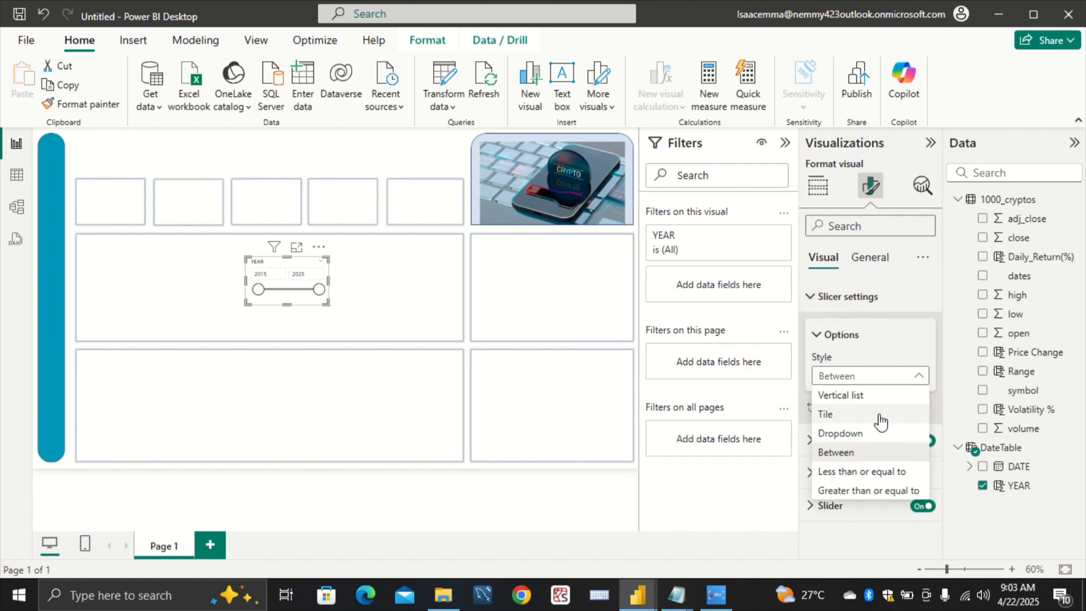
left_click(877, 435)
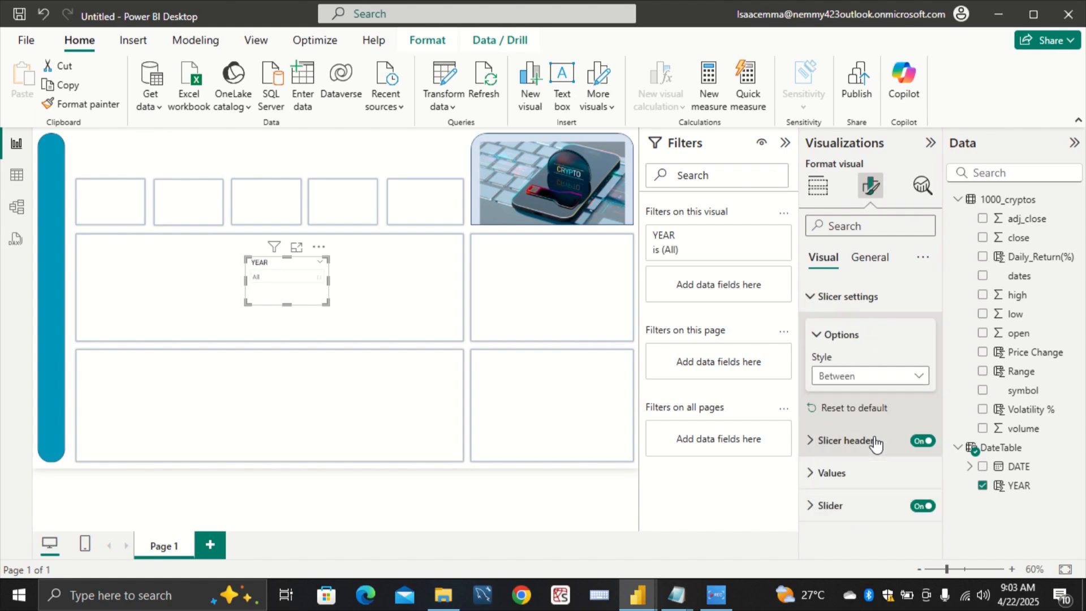
left_click(858, 306)
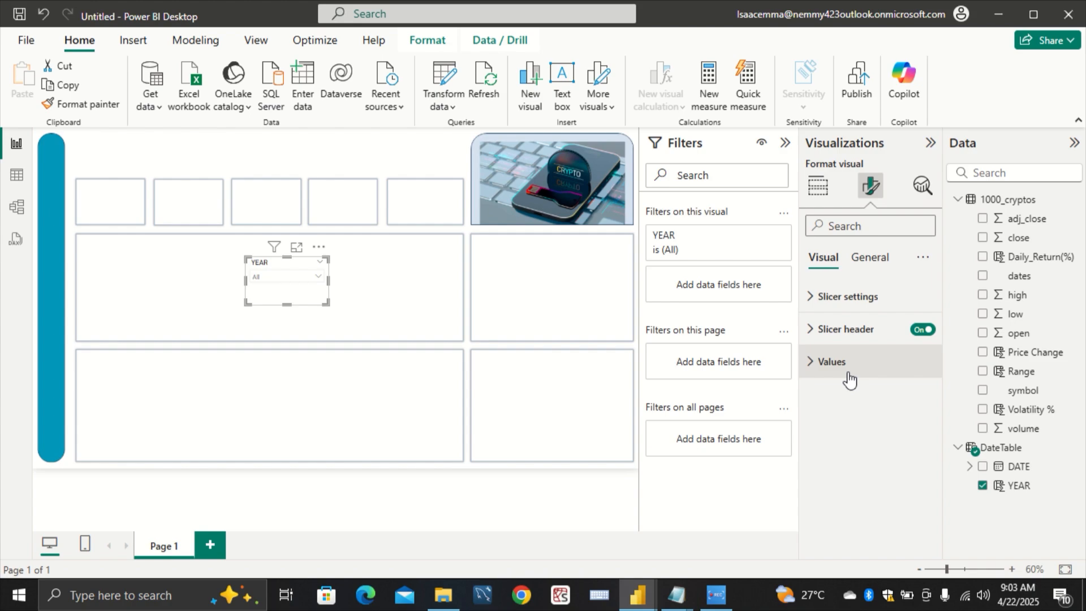
Step: Make the YEAR slicer's header text bold and set its font to Segoe UI
left_click(822, 333)
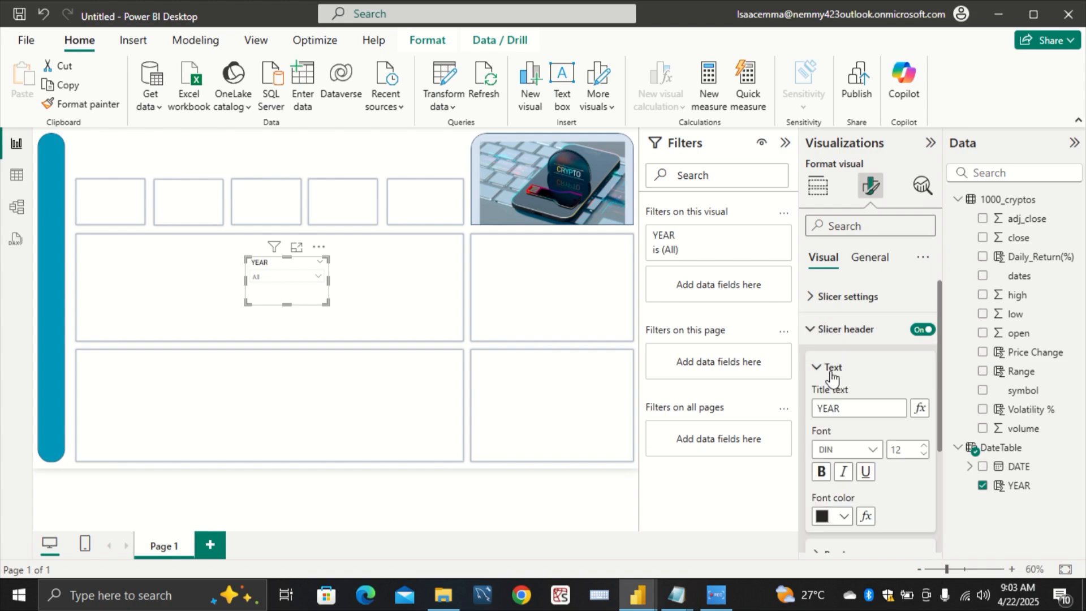
left_click(822, 471)
left_click(864, 450)
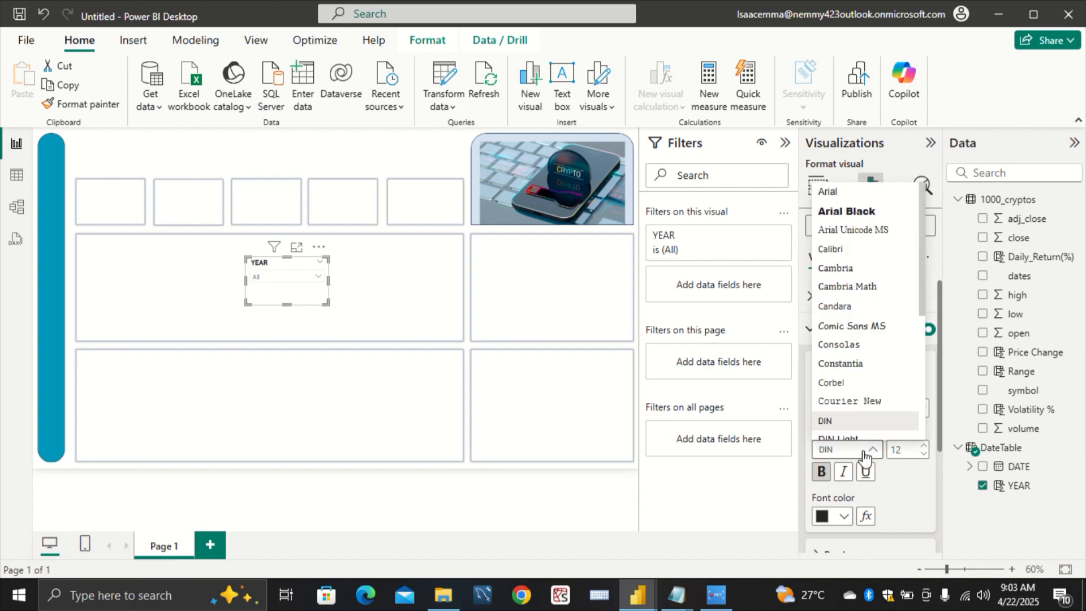
scroll(871, 351, "down", 2)
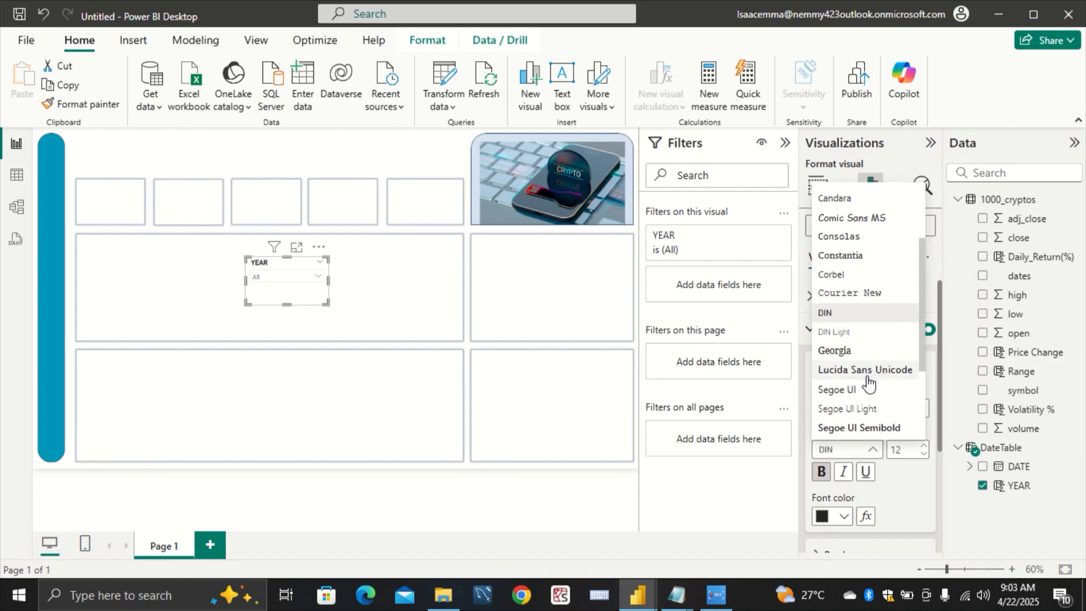
left_click(869, 395)
Step: Set the YEAR slicer header's background color to white after trying light grey
scroll(876, 452, "down", 2)
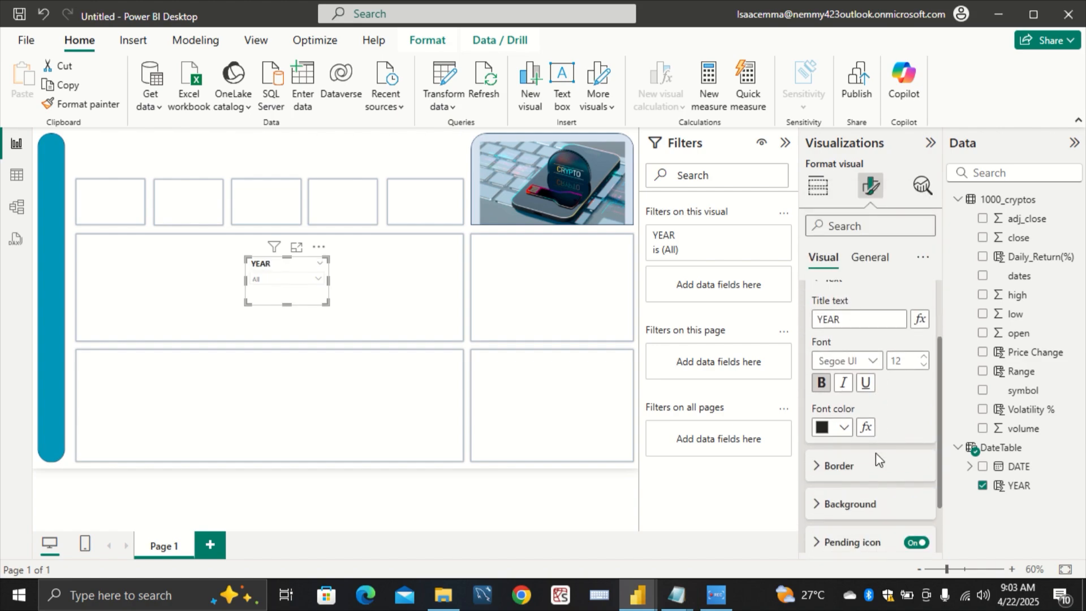
left_click(826, 505)
scroll(831, 486, "down", 2)
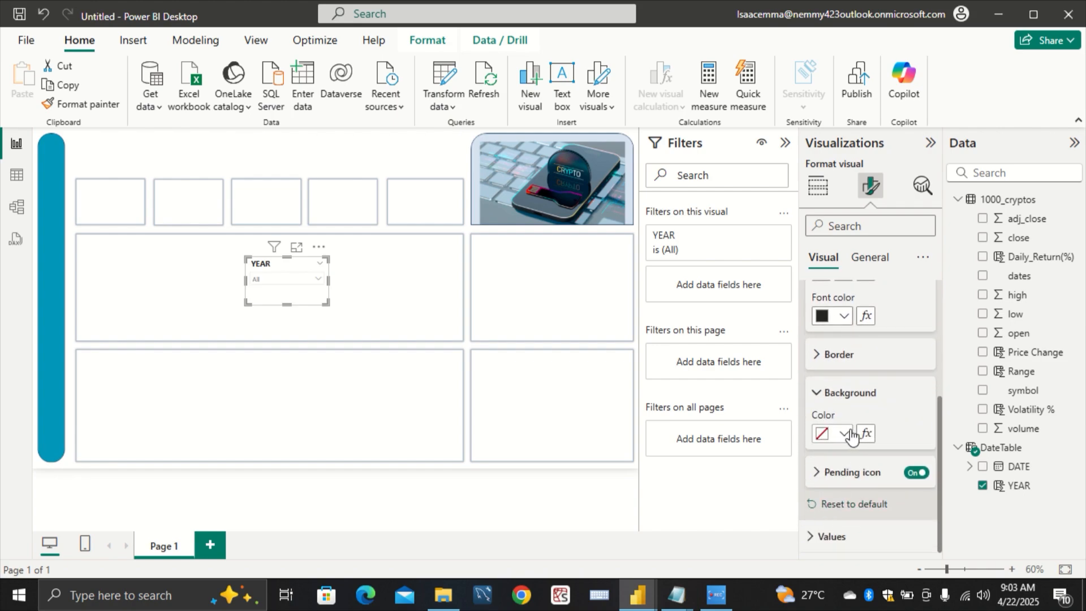
left_click(844, 434)
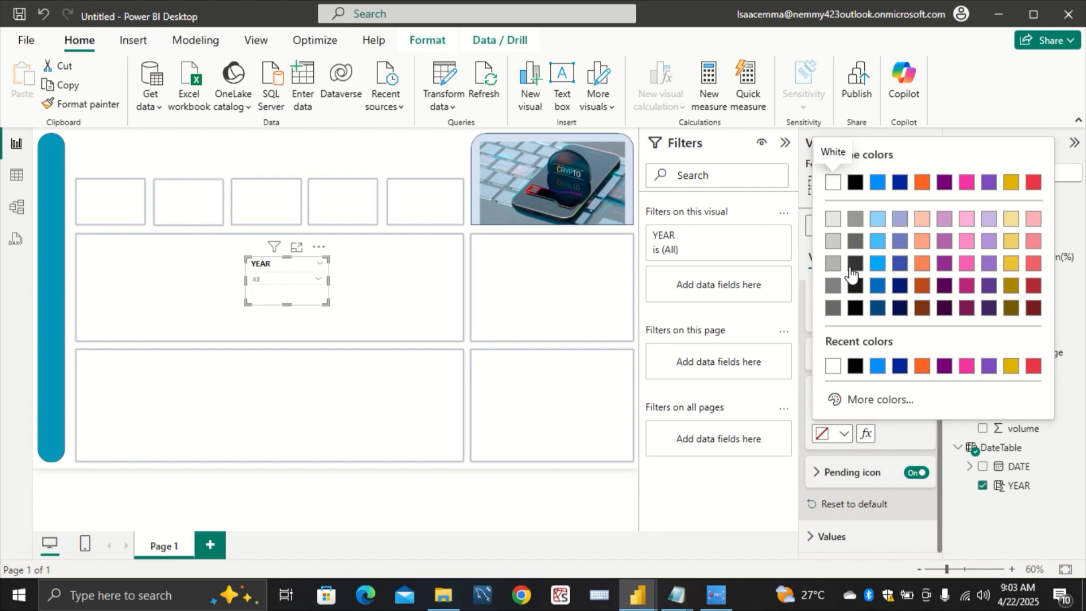
left_click(833, 225)
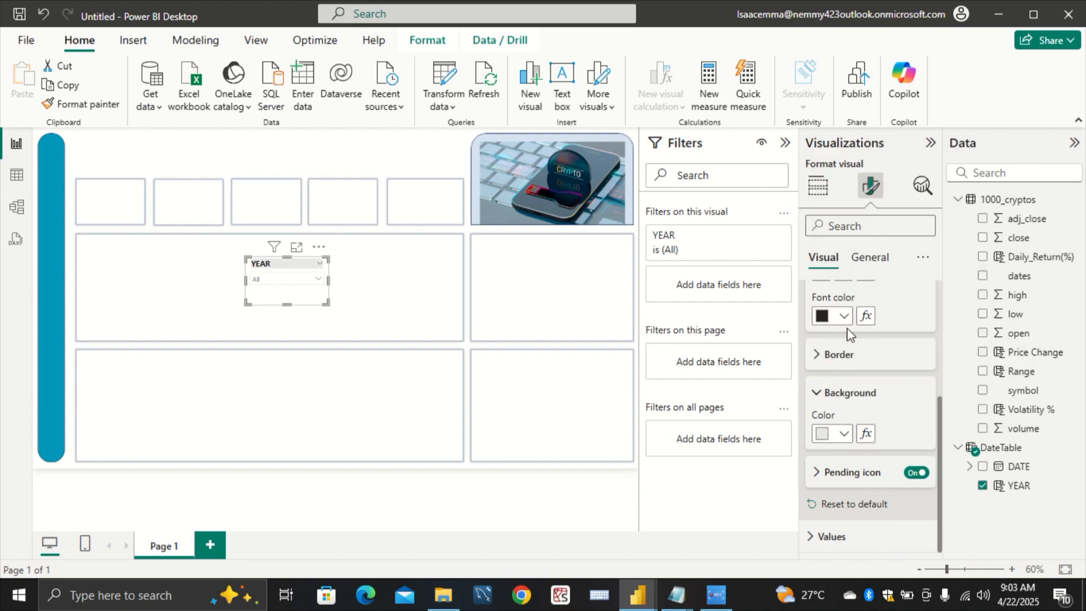
left_click(820, 434)
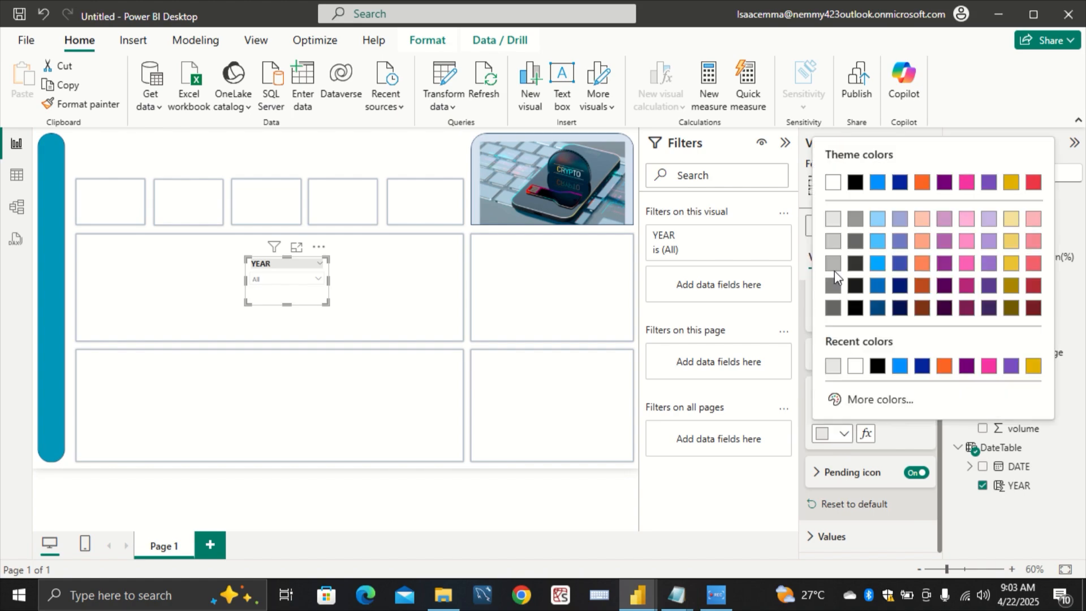
left_click(832, 187)
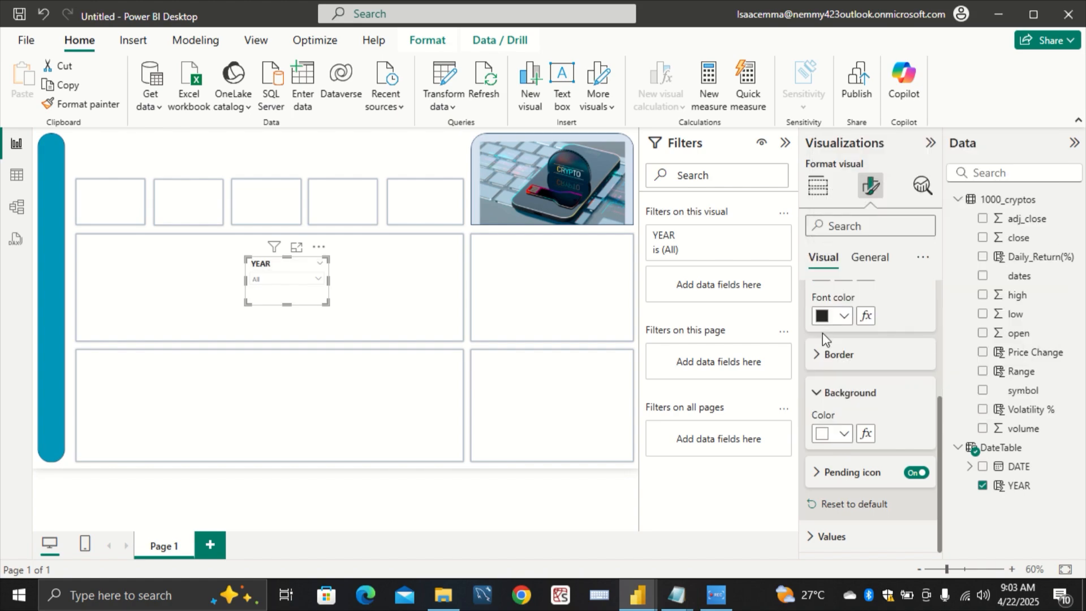
Step: Make the YEAR slicer's values bold and give them a light grey background
left_click(829, 543)
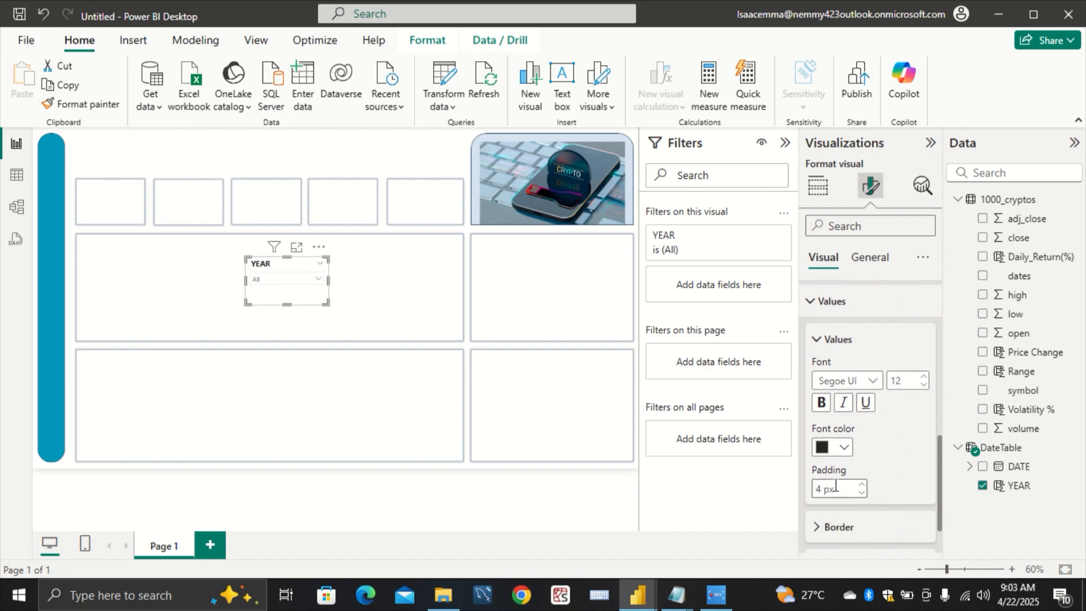
left_click(821, 402)
scroll(840, 538, "down", 1)
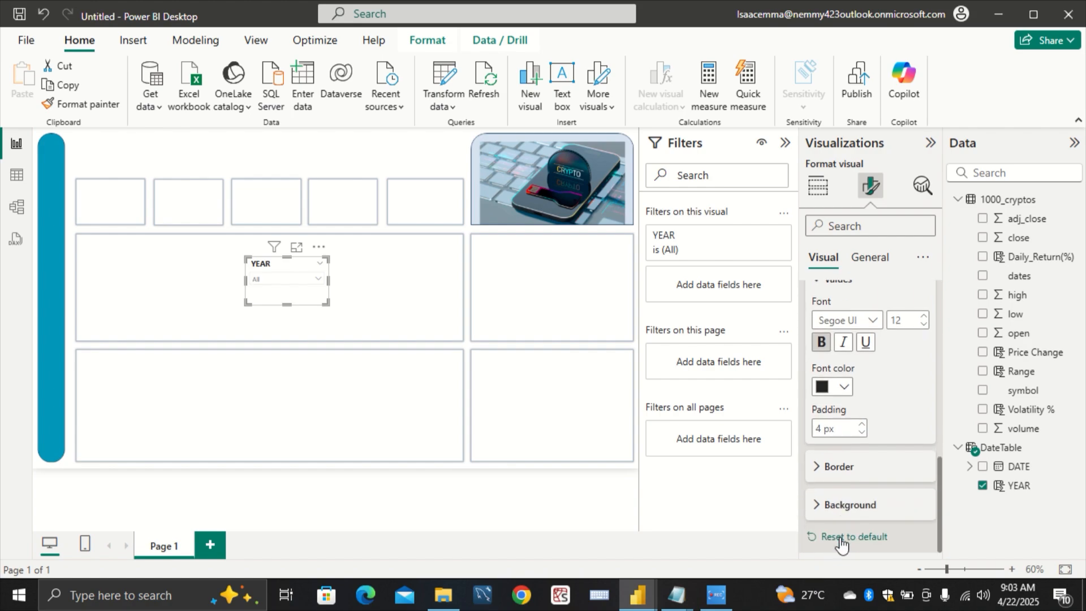
left_click(825, 508)
scroll(831, 486, "down", 1)
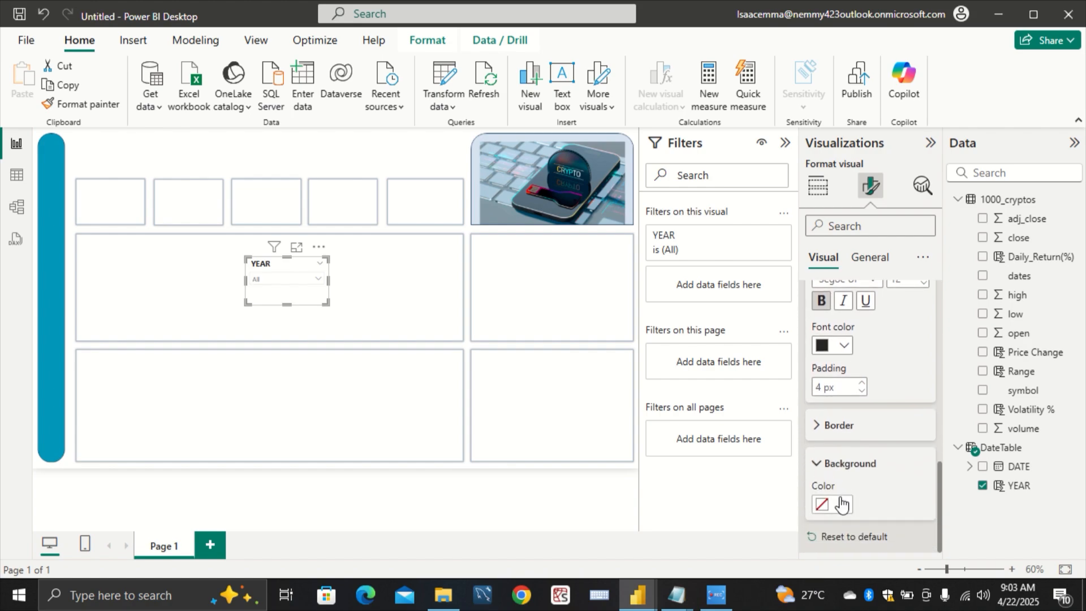
left_click(831, 503)
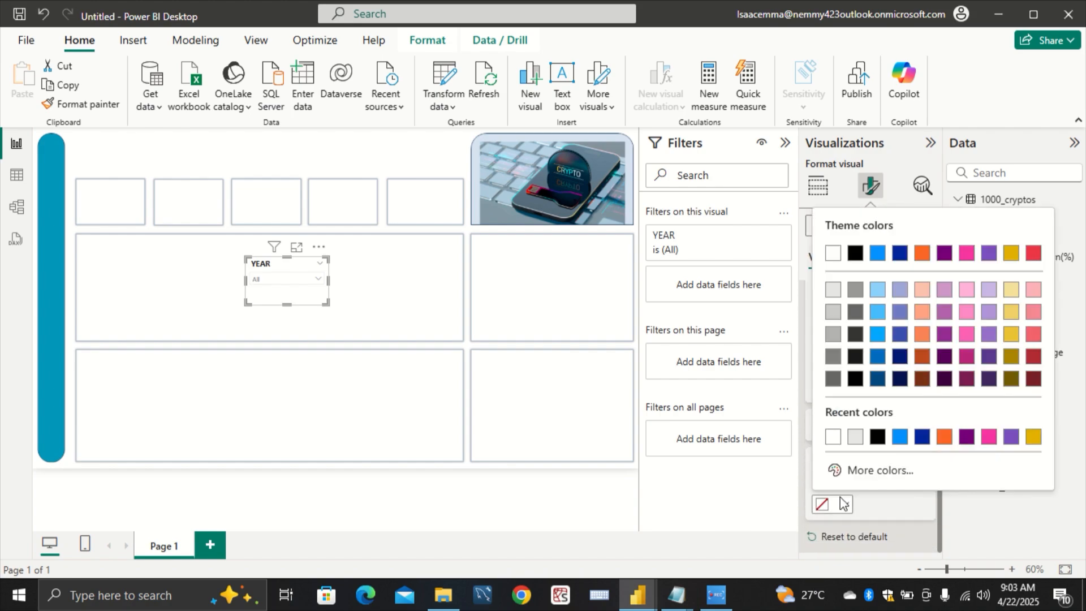
left_click(833, 290)
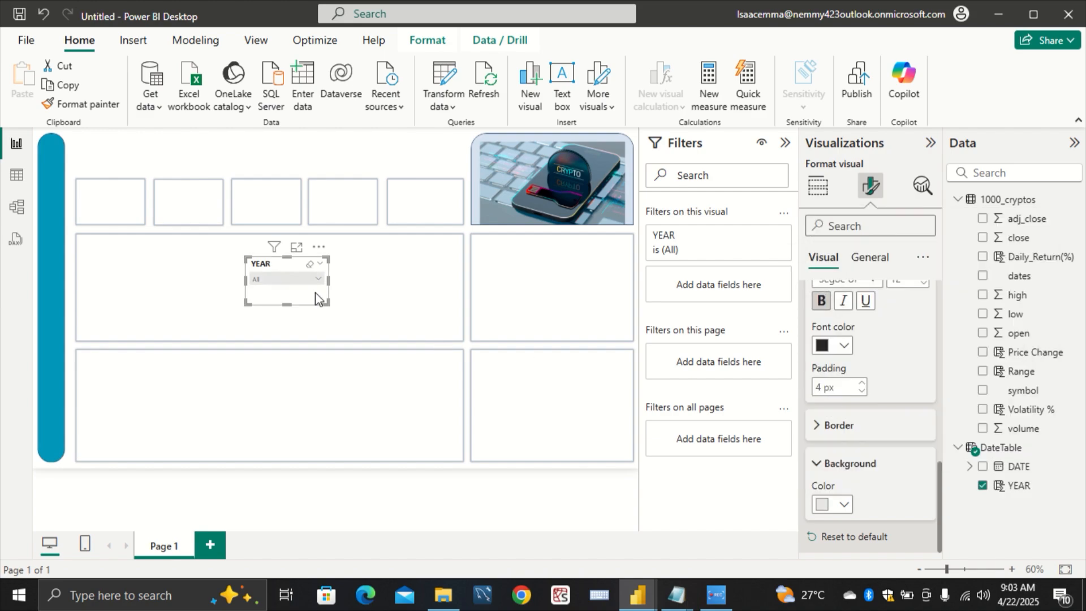
Step: Shrink the YEAR slicer slightly, check its dropdown, and place it above the fifth card frame beside the crypto image
left_click_drag(323, 300, 314, 294)
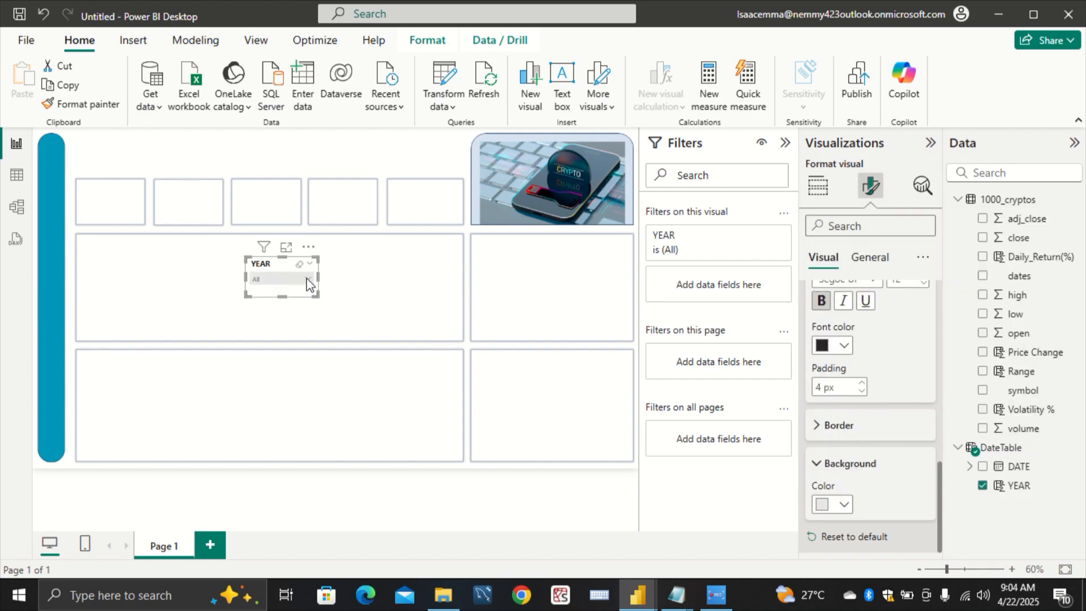
left_click(307, 282)
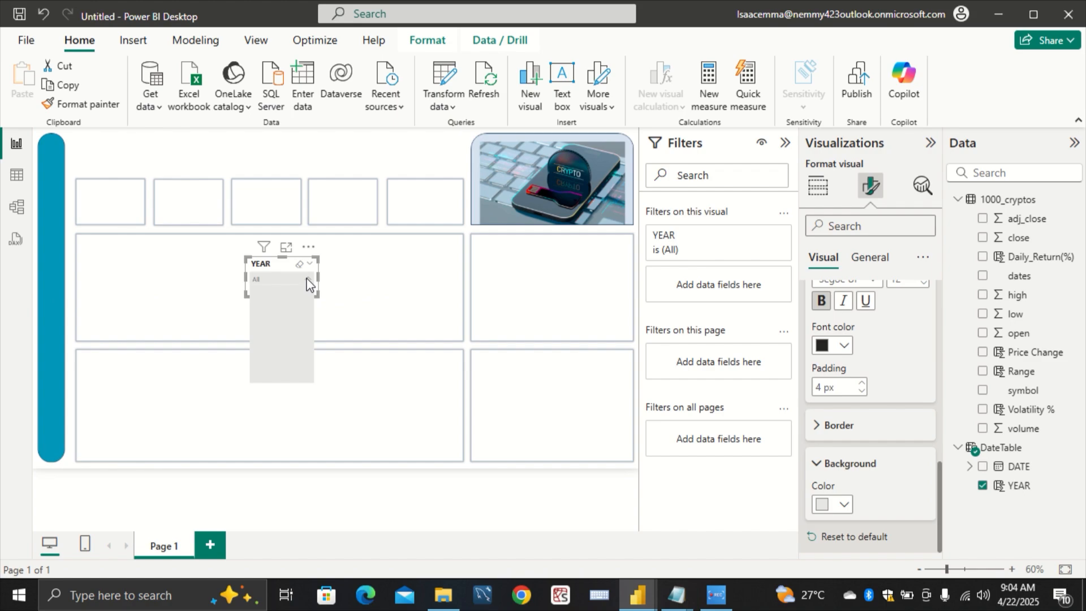
left_click(341, 327)
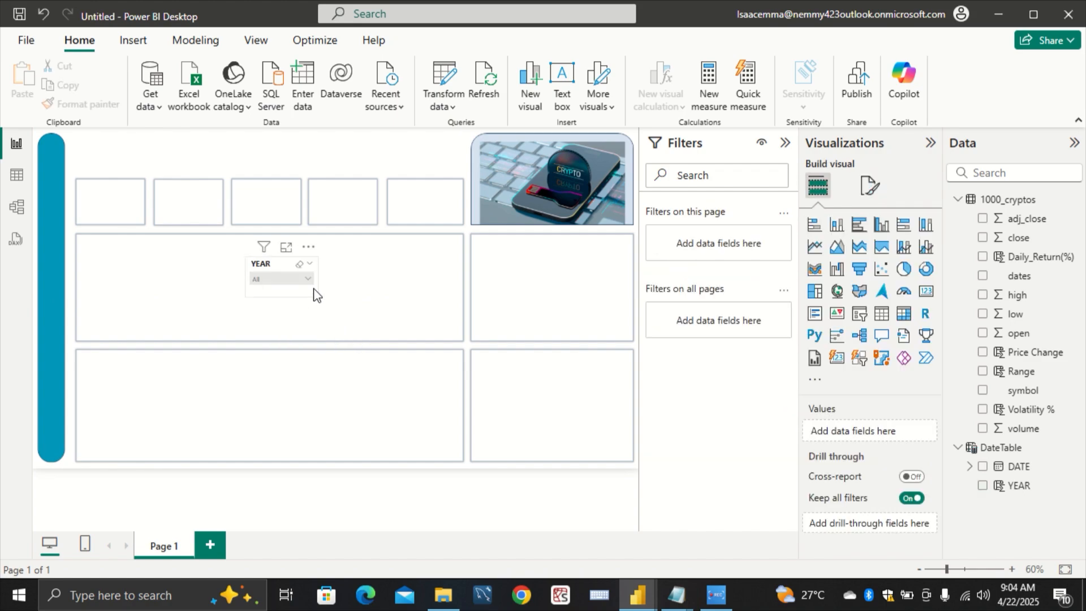
left_click_drag(315, 294, 452, 172)
left_click(454, 204)
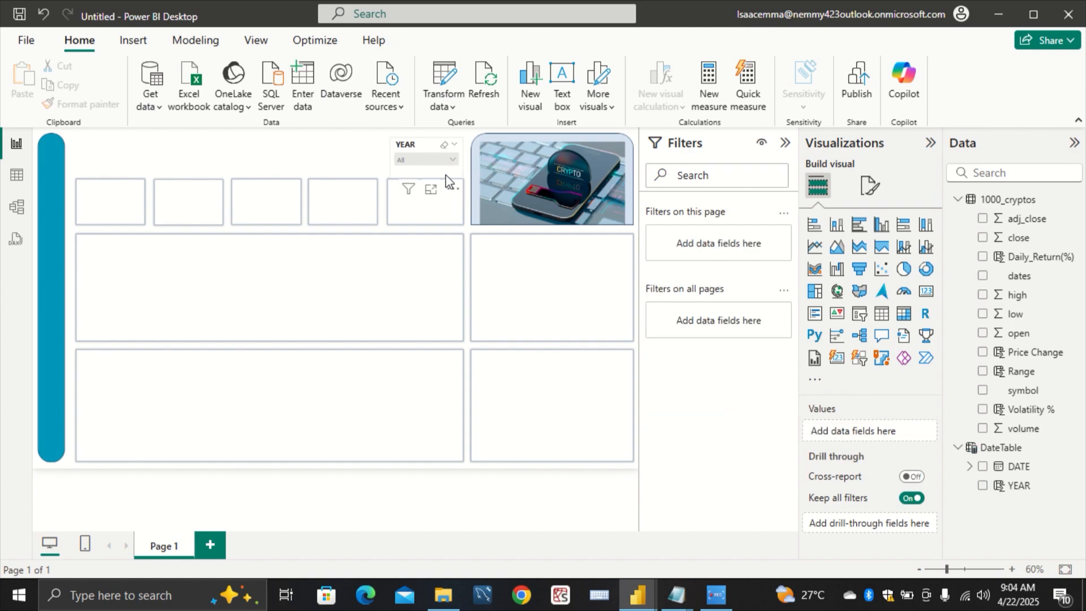
Step: Turn off the YEAR slicer's background in its general effects formatting
left_click(447, 177)
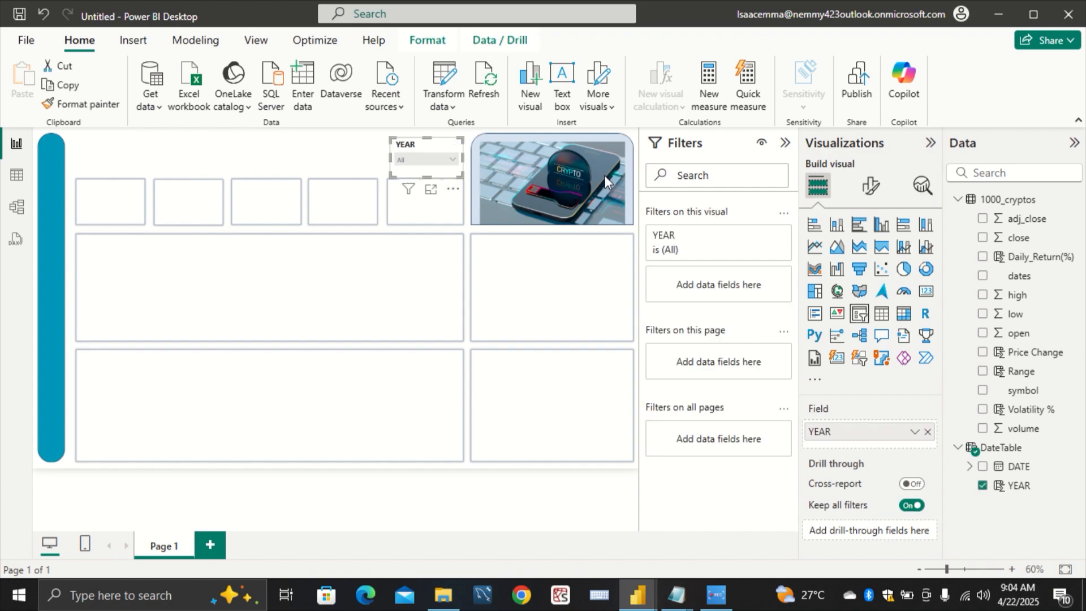
left_click(871, 187)
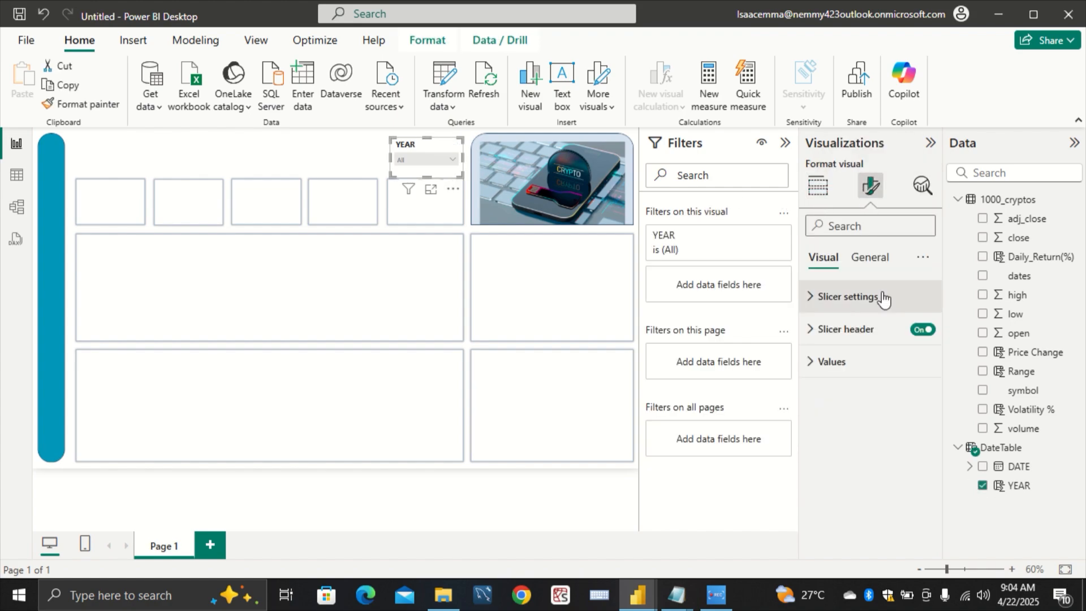
left_click(867, 257)
left_click(839, 362)
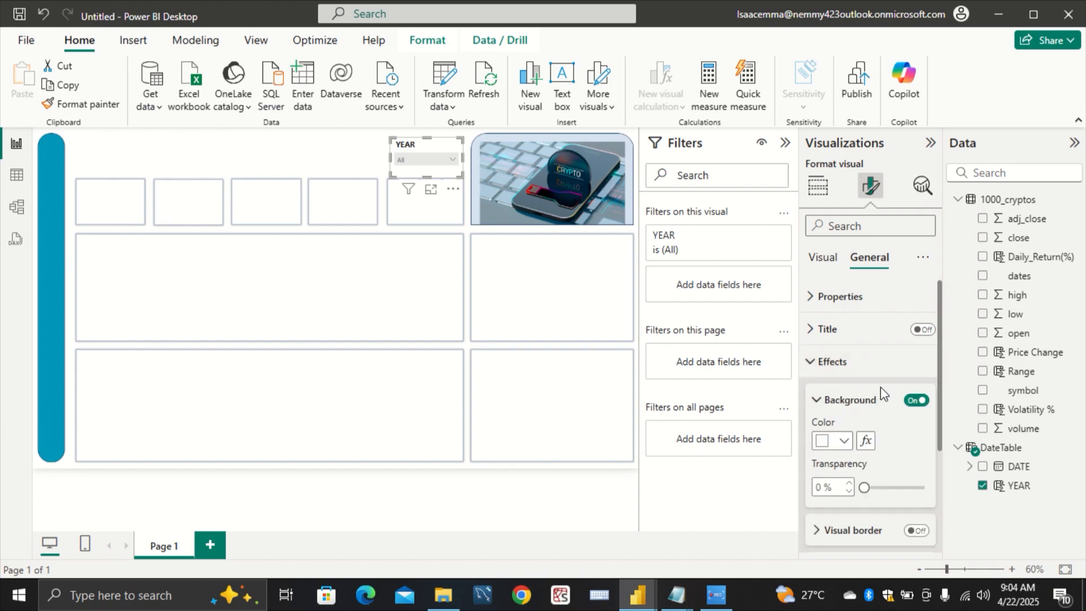
left_click(917, 400)
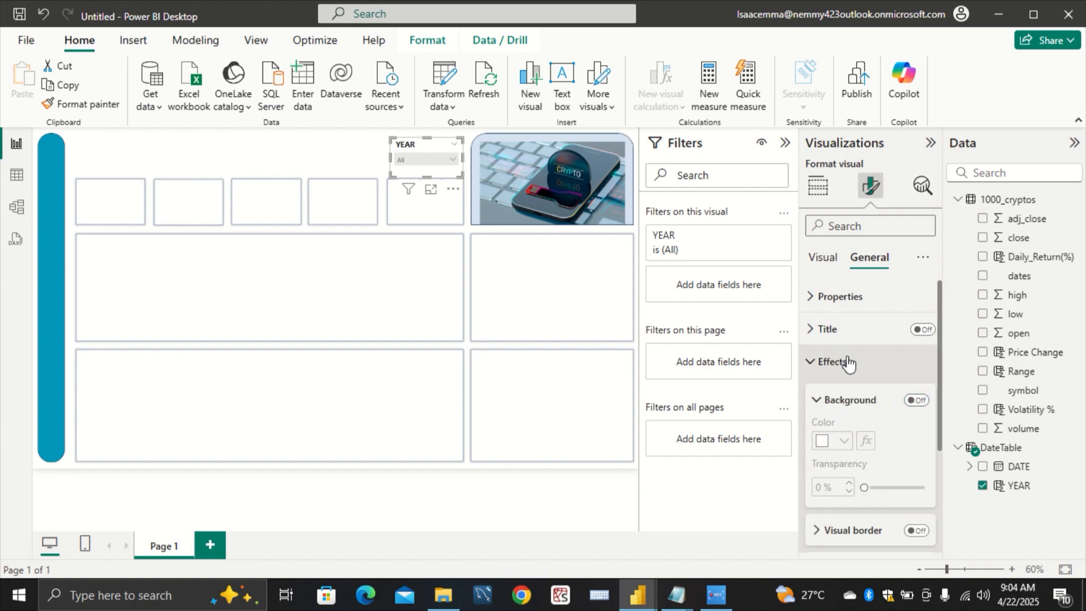
left_click(848, 360)
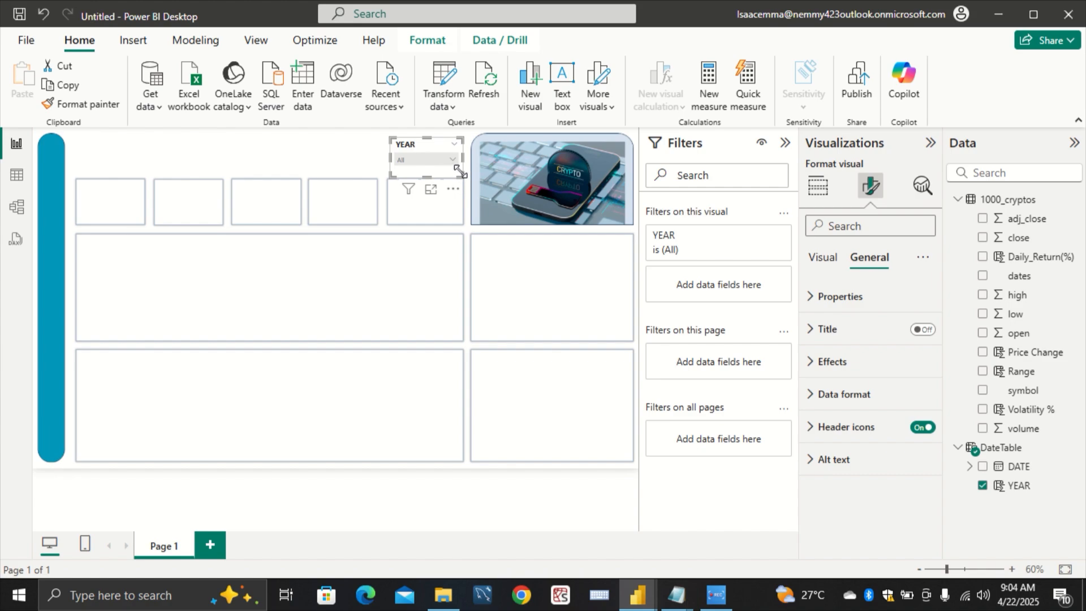
left_click(434, 224)
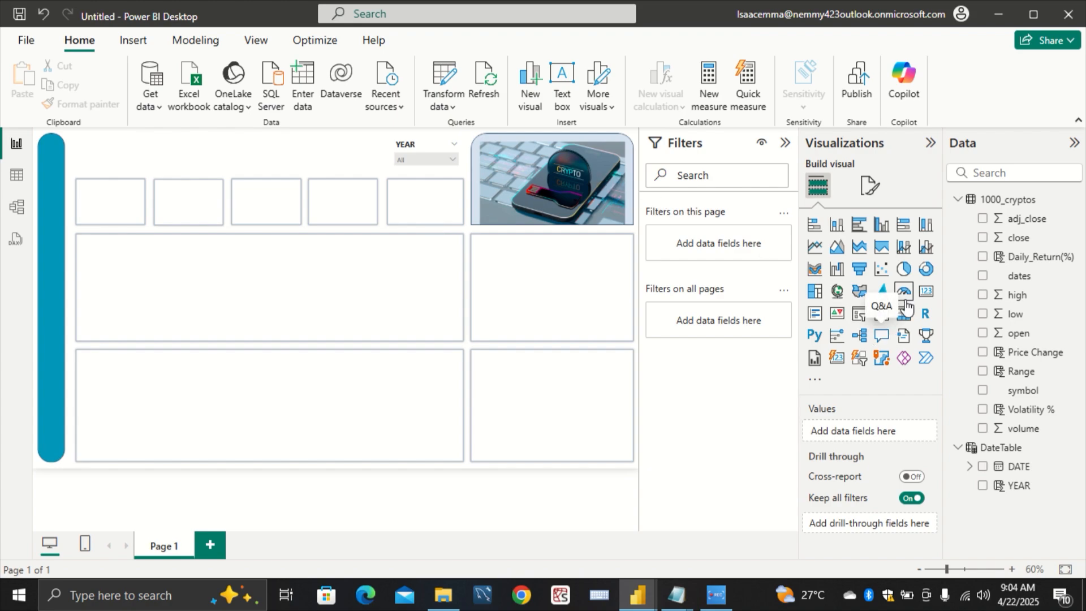
Step: Add a second slicer to the page, shrink it, and fill it with the symbol field from 1000_cryptos
left_click(860, 314)
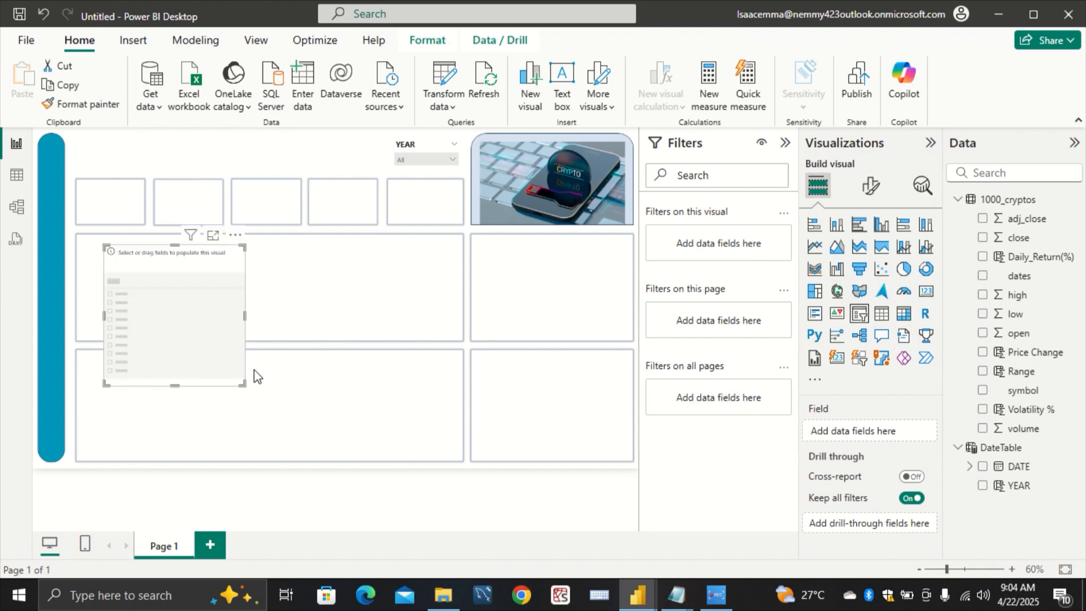
left_click_drag(244, 383, 203, 301)
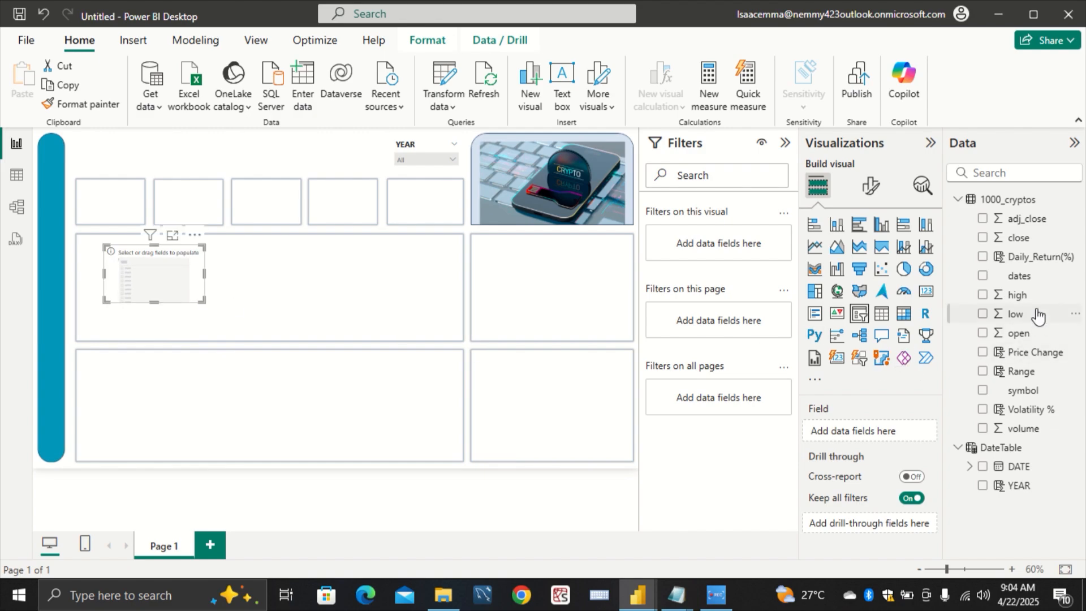
left_click_drag(1021, 396, 882, 431)
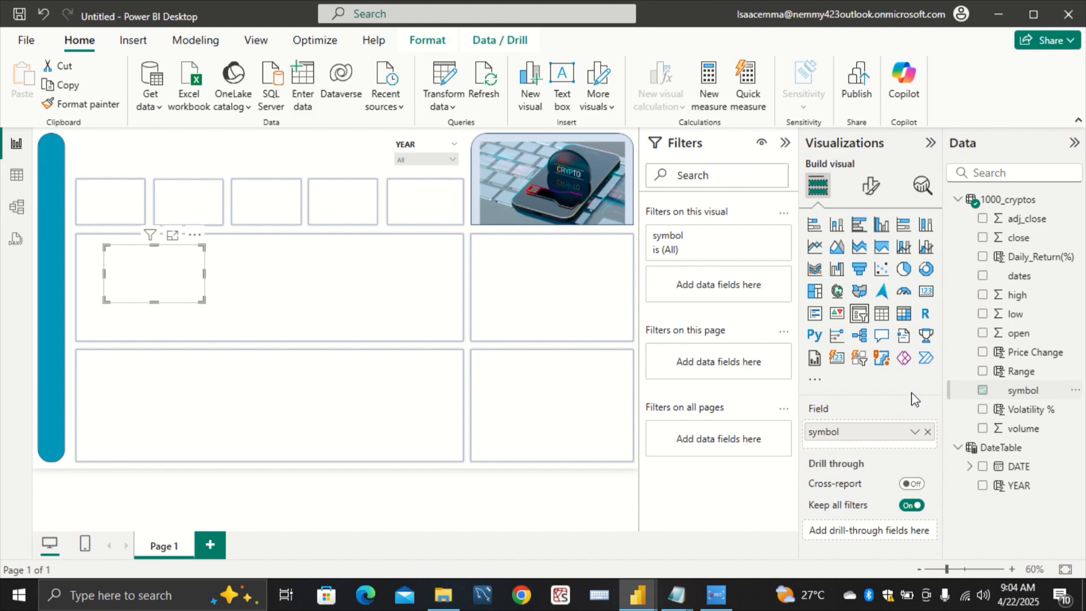
Step: Rename the new slicer's symbol field to Symbol for this visual
left_click(916, 435)
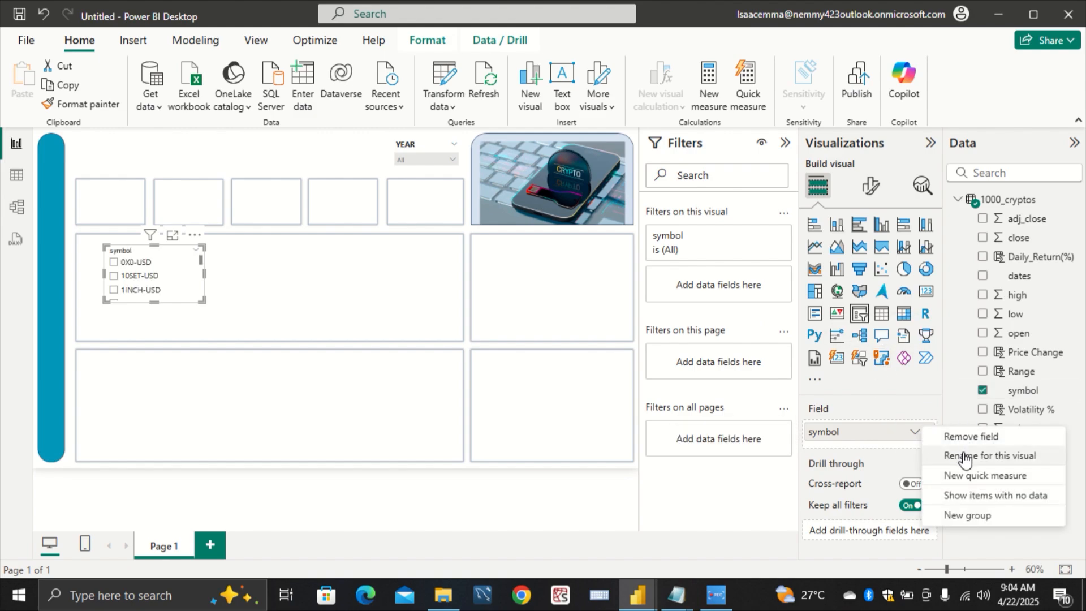
left_click(965, 457)
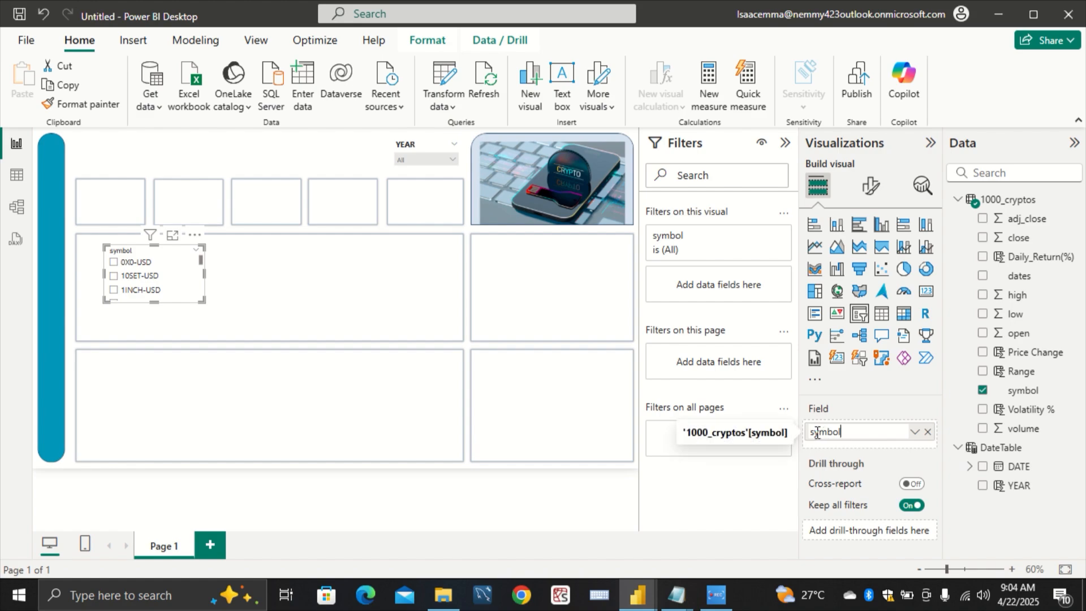
key("BackSpace")
type("S")
key("Return")
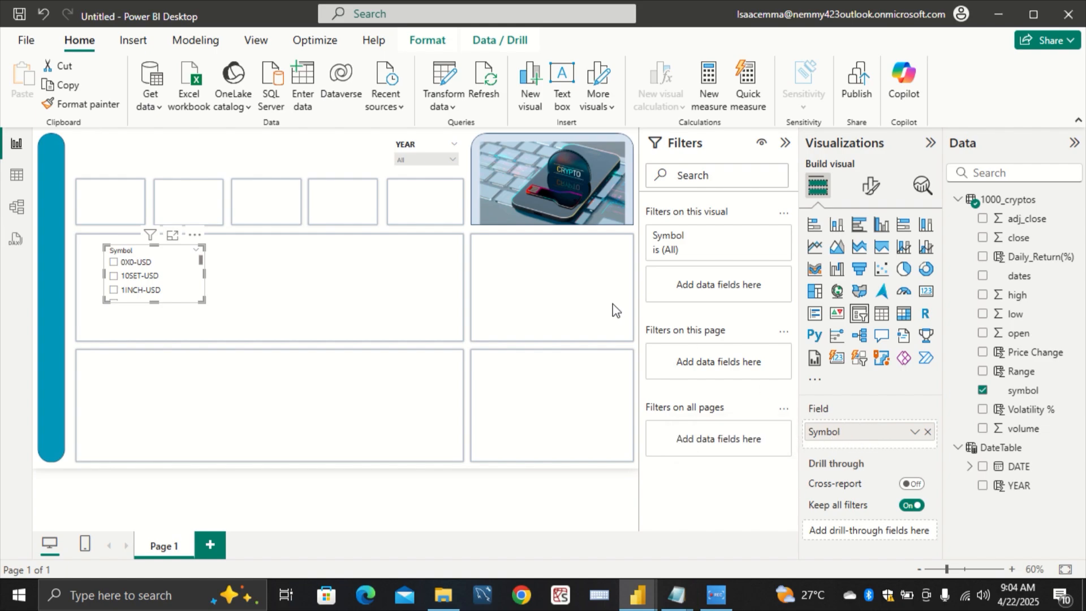
Step: Change the Symbol slicer's style to Dropdown
left_click(867, 196)
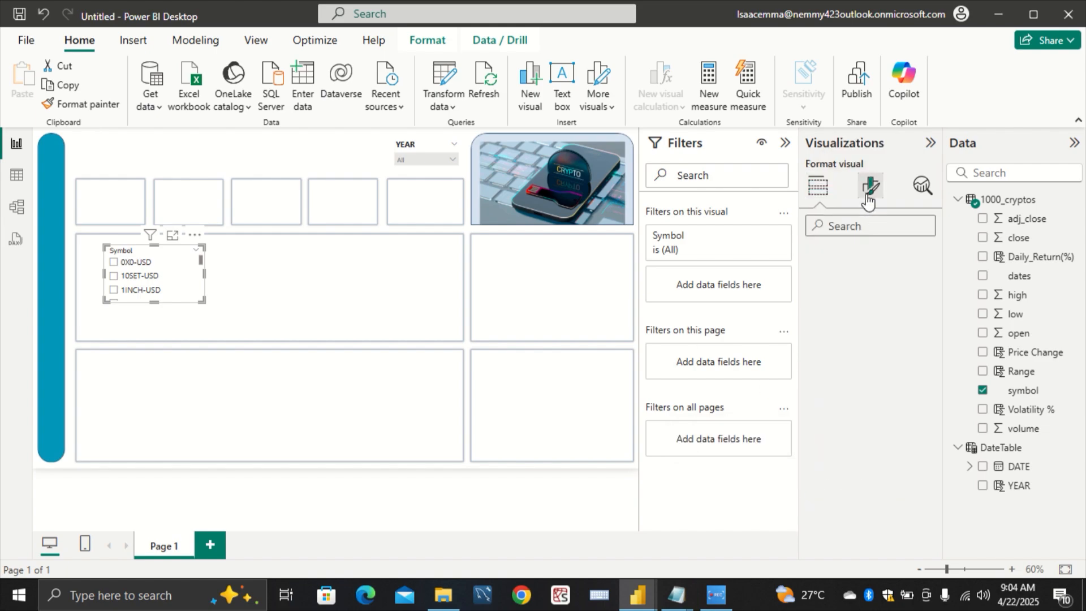
left_click(867, 296)
left_click(869, 380)
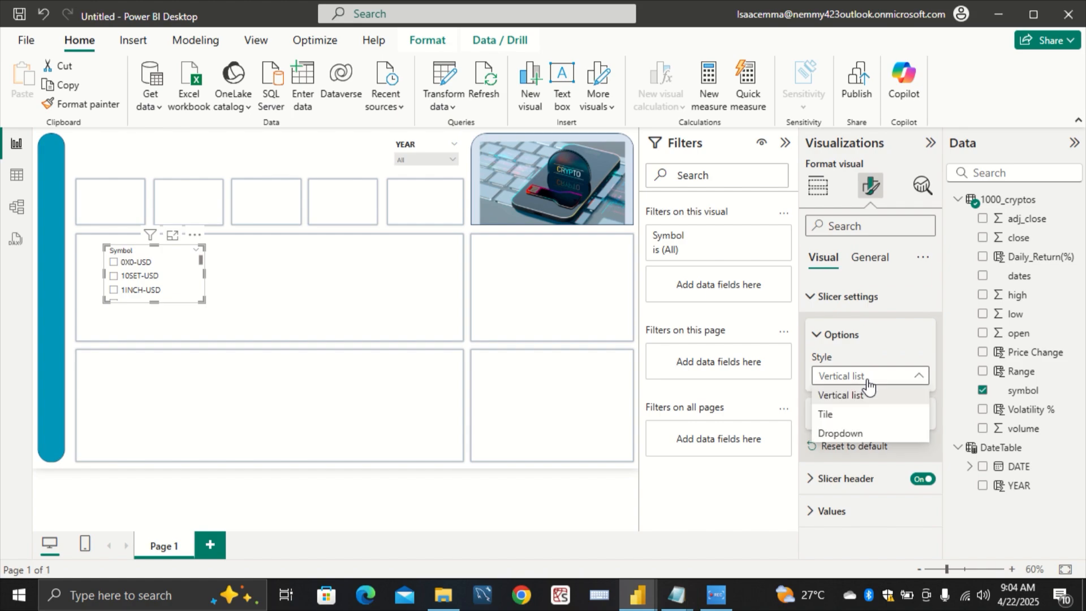
left_click(859, 436)
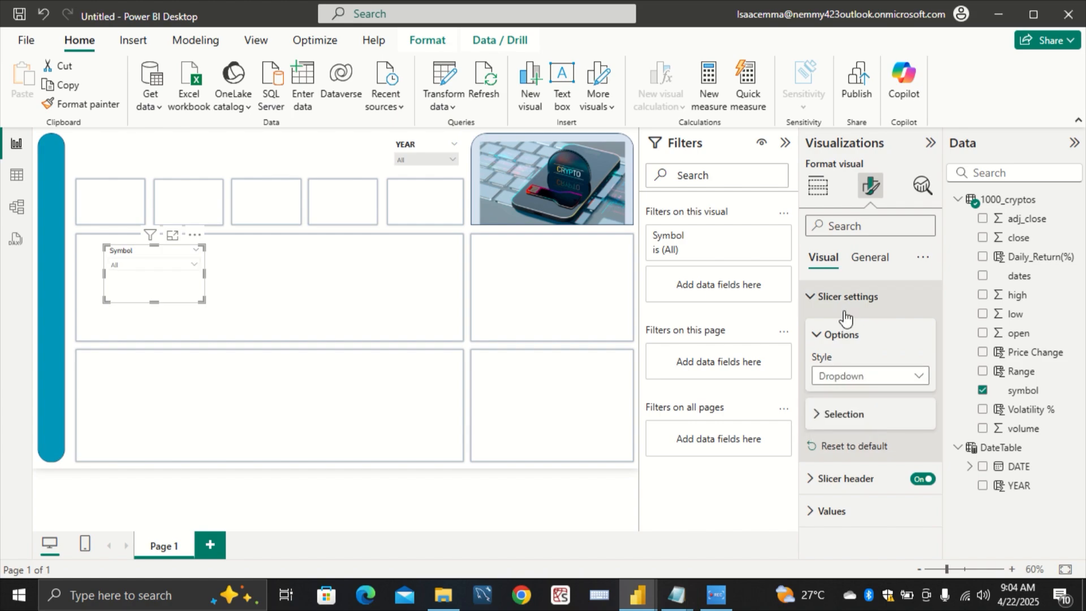
left_click(830, 300)
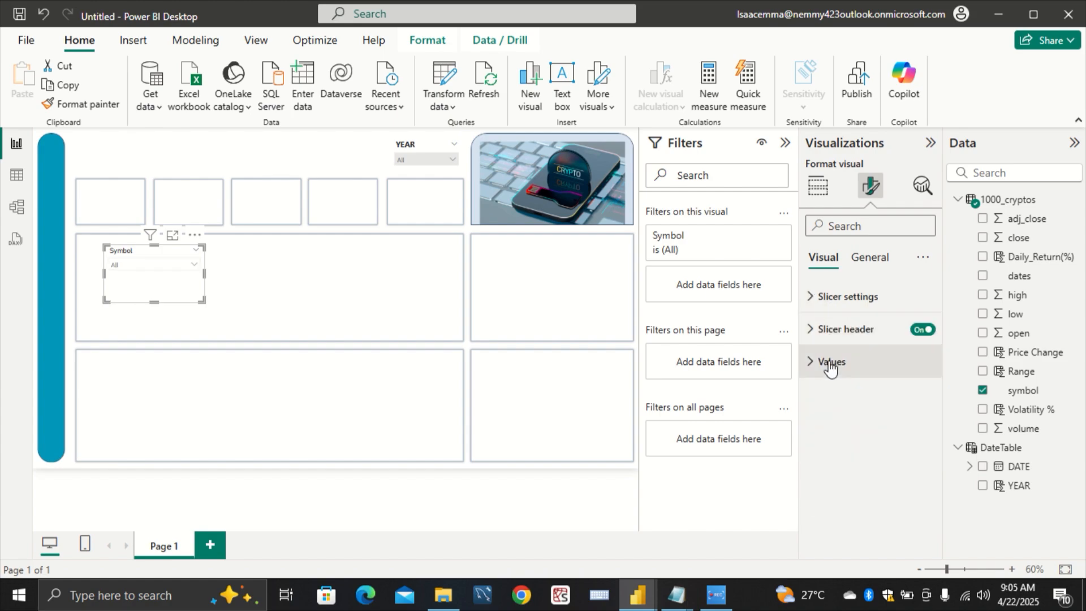
Step: Make the Symbol slicer's header text bold and set its font to Segoe UI
left_click(831, 361)
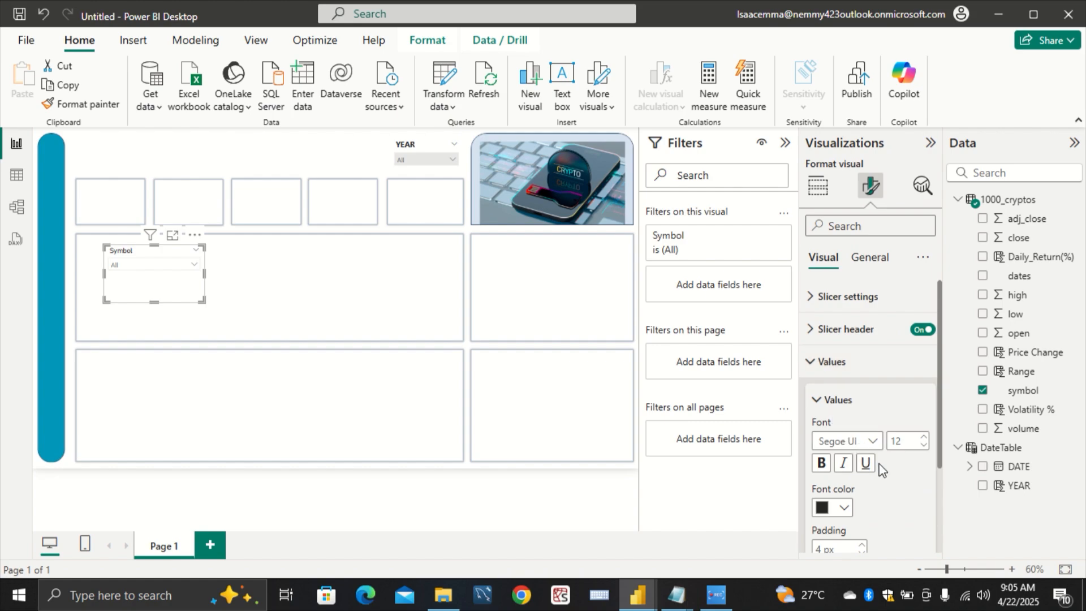
scroll(880, 468, "down", 1)
left_click(832, 286)
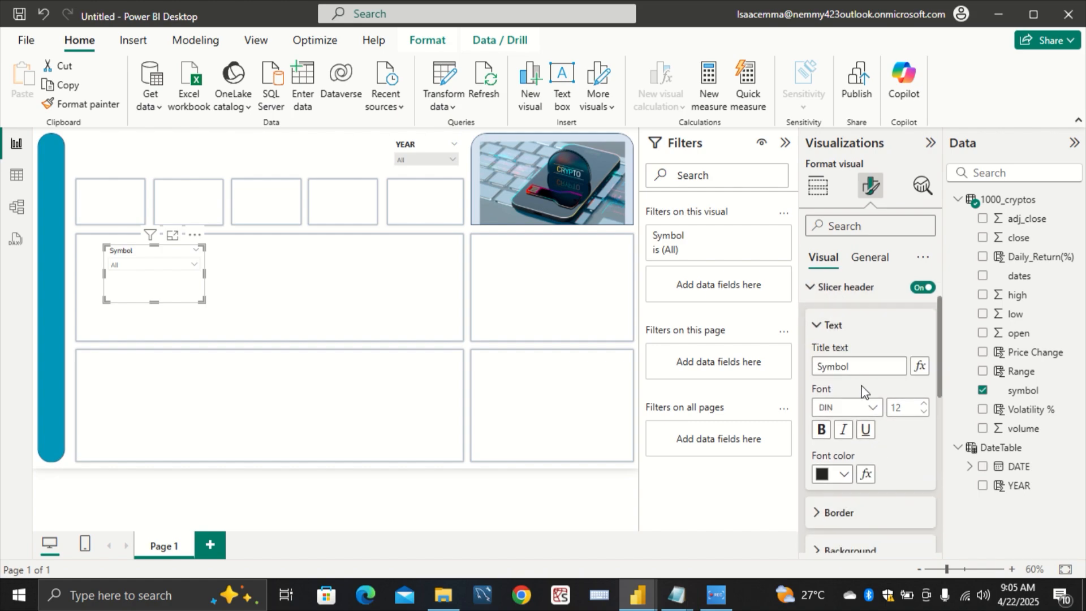
left_click(821, 430)
left_click(864, 409)
scroll(868, 362, "down", 3)
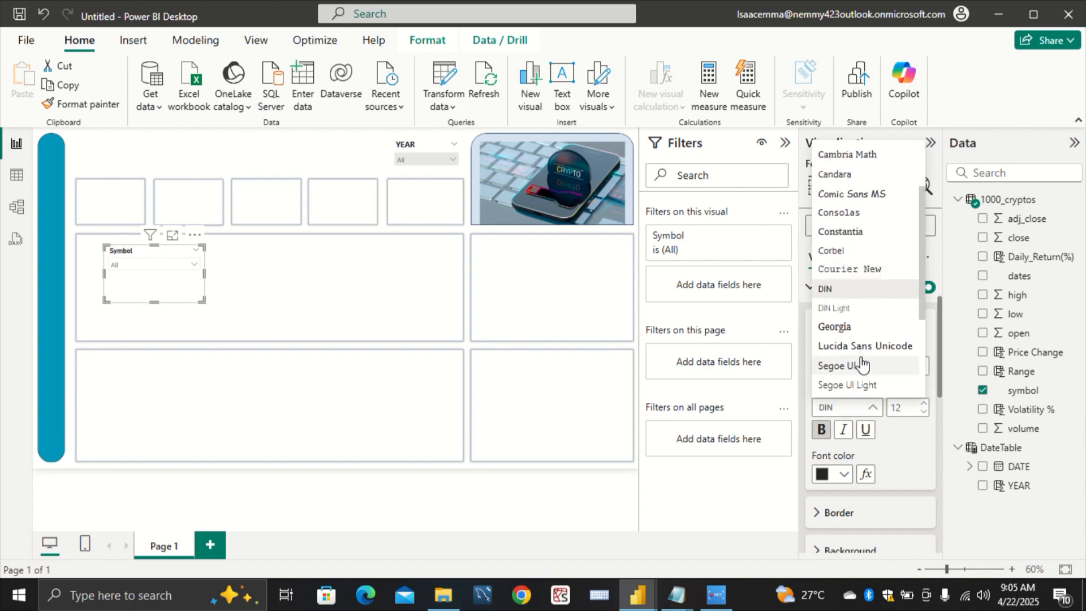
left_click(868, 366)
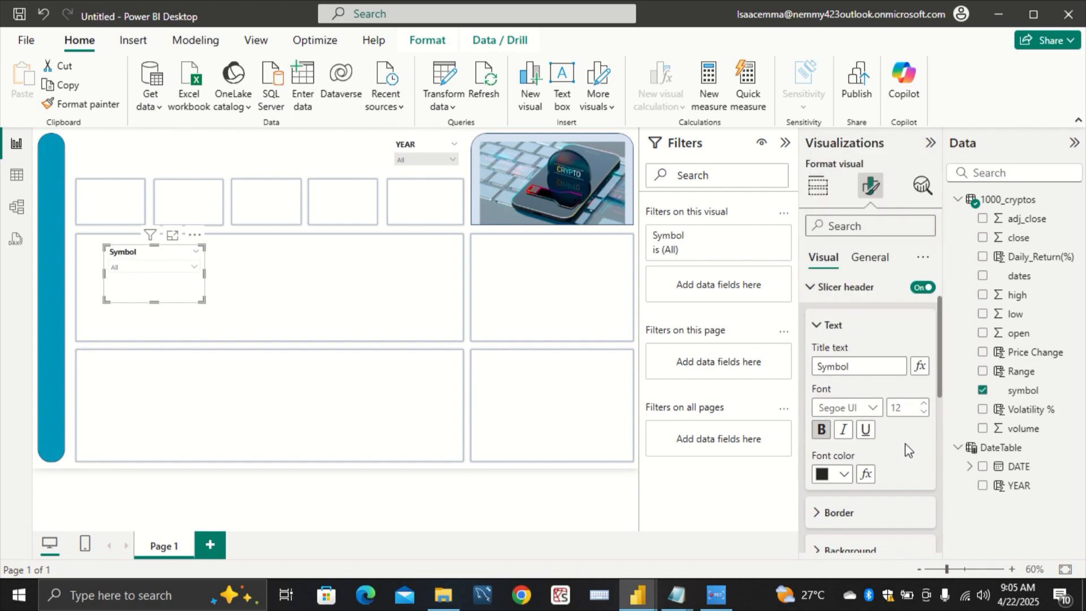
Step: Open the Symbol slicer's values formatting, down to its border and background options
scroll(859, 519, "down", 3)
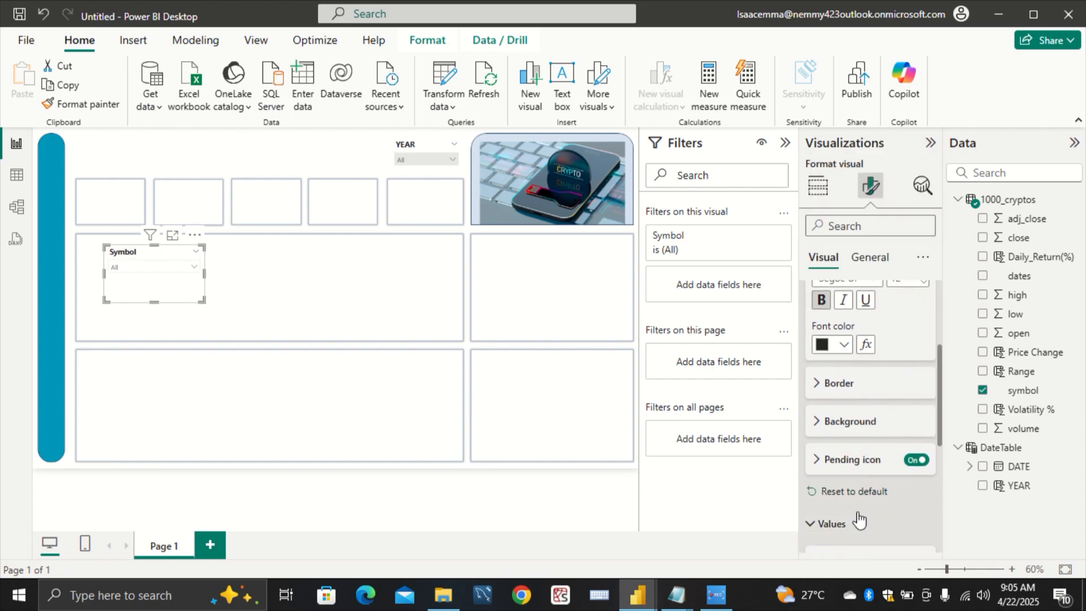
left_click(816, 430)
left_click(827, 433)
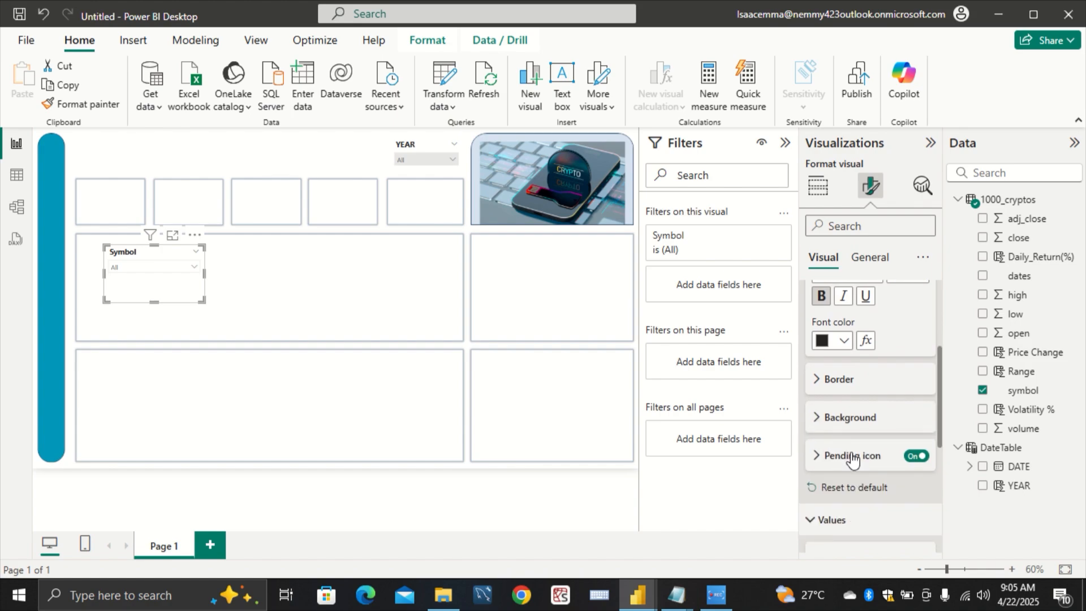
scroll(825, 456, "down", 3)
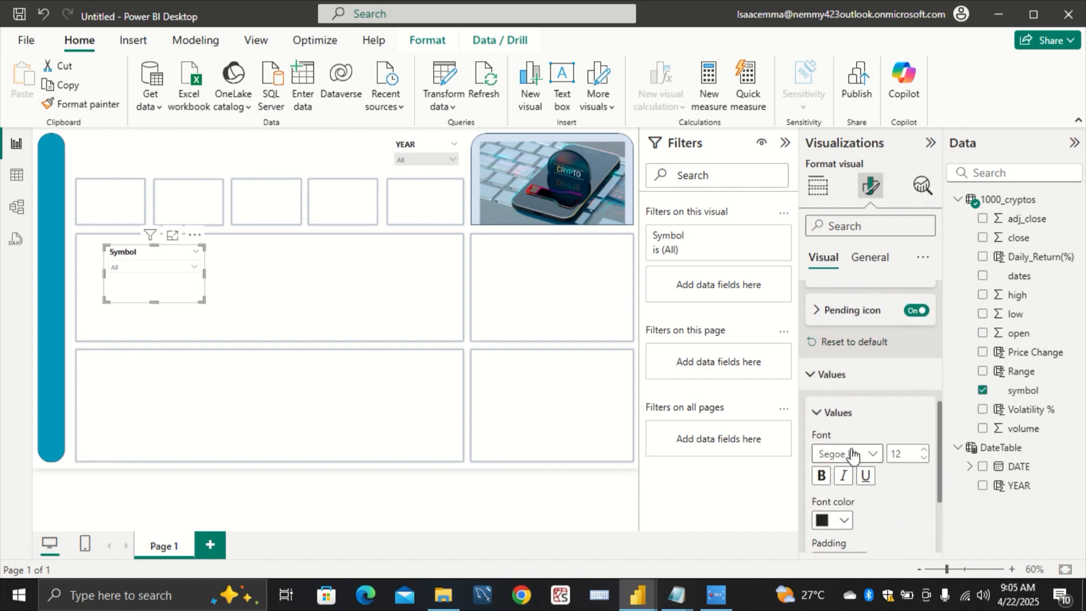
left_click(819, 378)
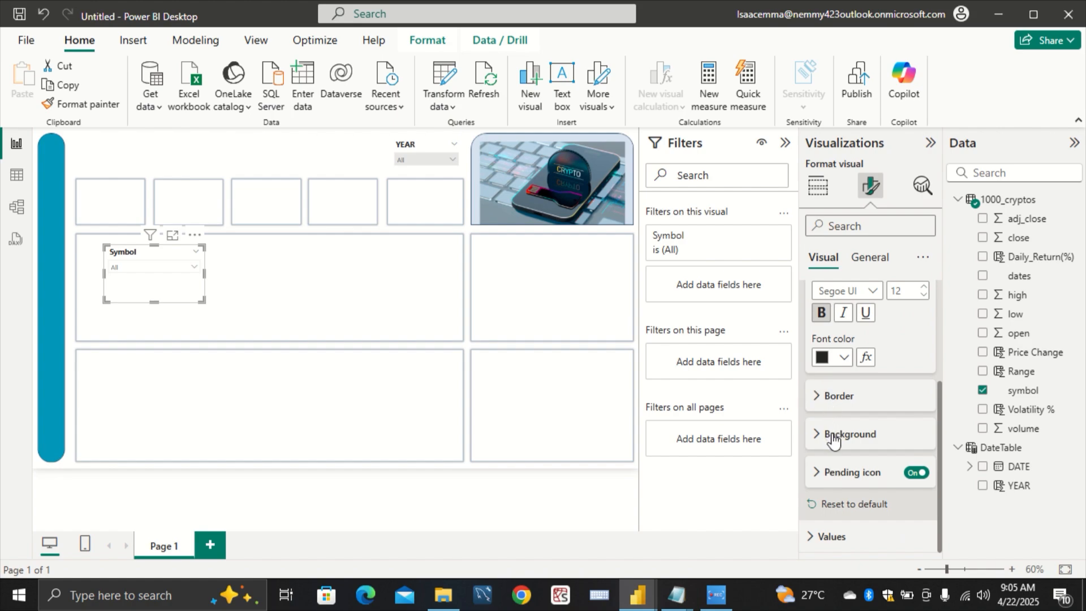
left_click(817, 536)
scroll(820, 502, "down", 4)
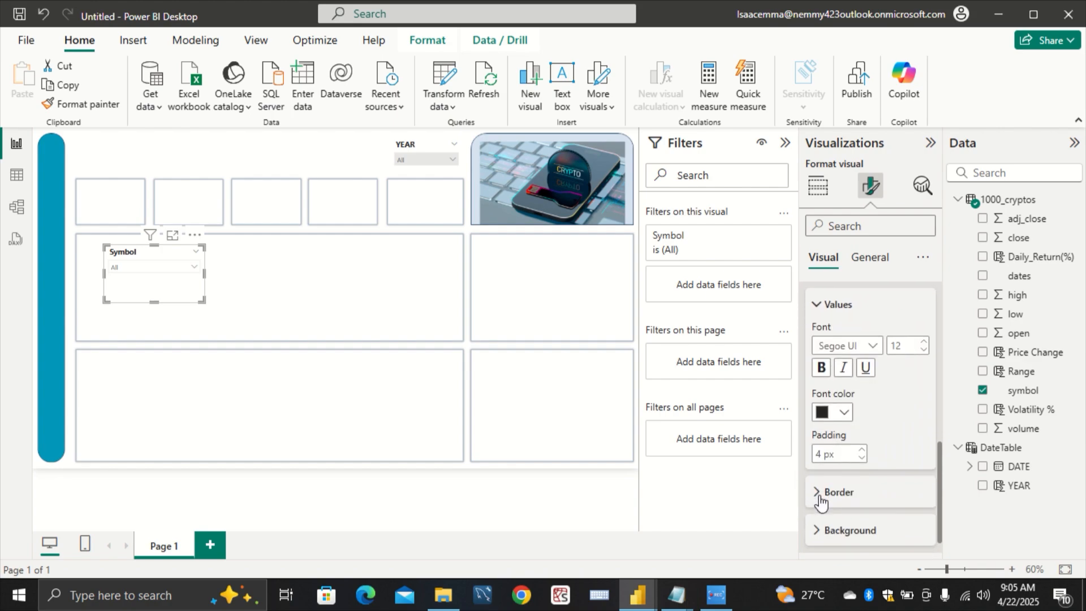
Step: Give the Symbol slicer's values a light grey background and bold text, and check the result in its expanded list
left_click(818, 507)
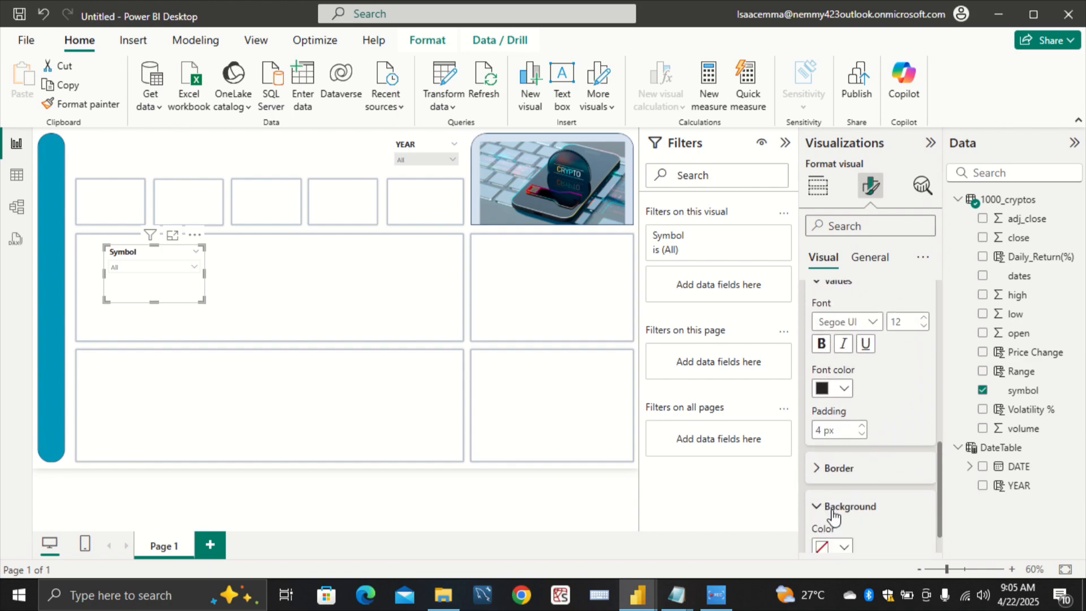
left_click(844, 548)
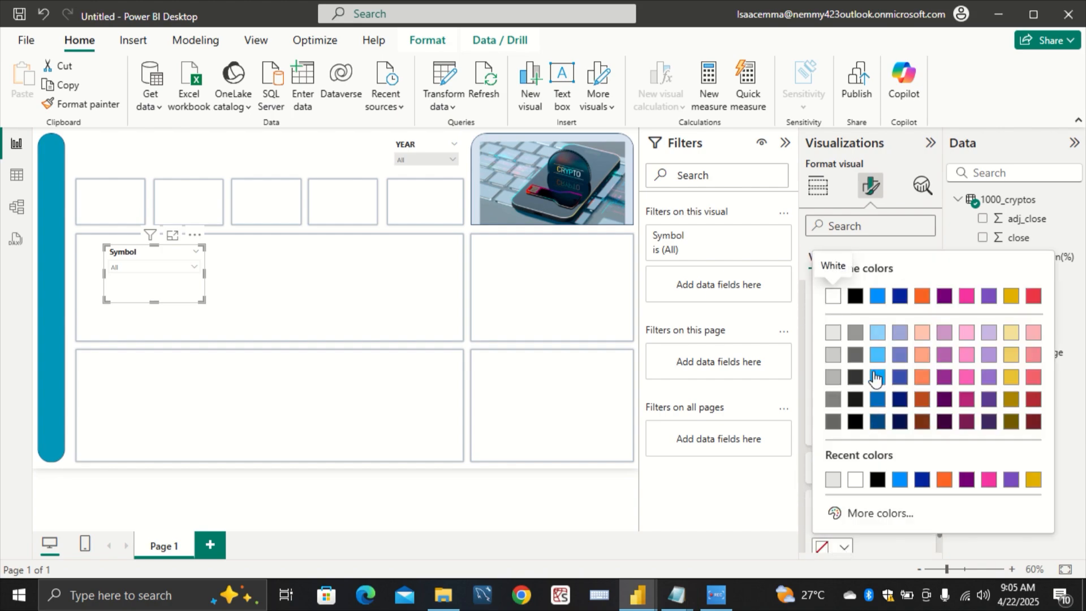
left_click(834, 332)
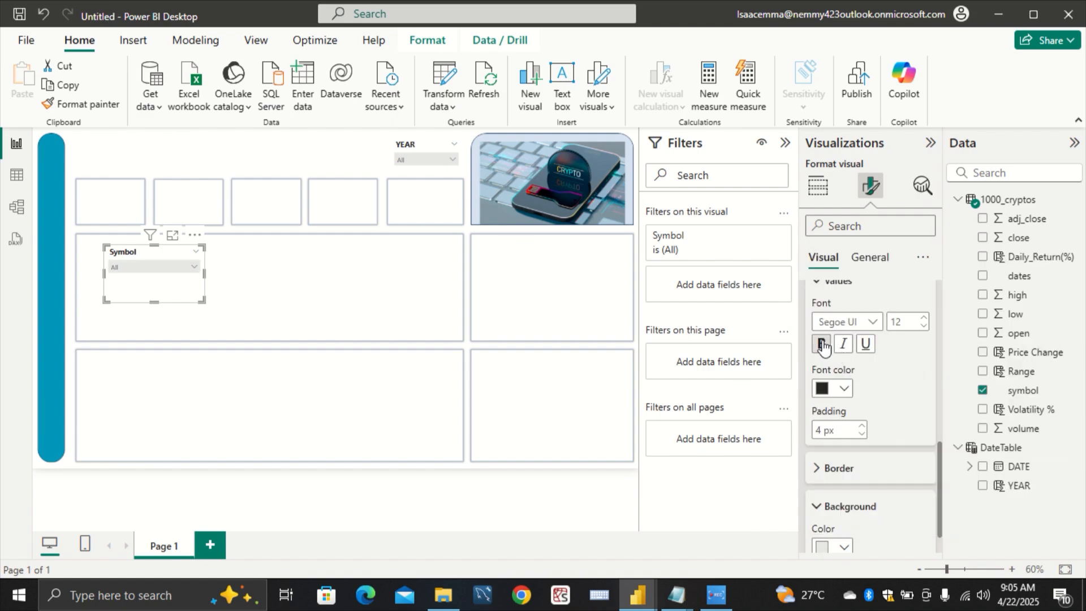
left_click(194, 267)
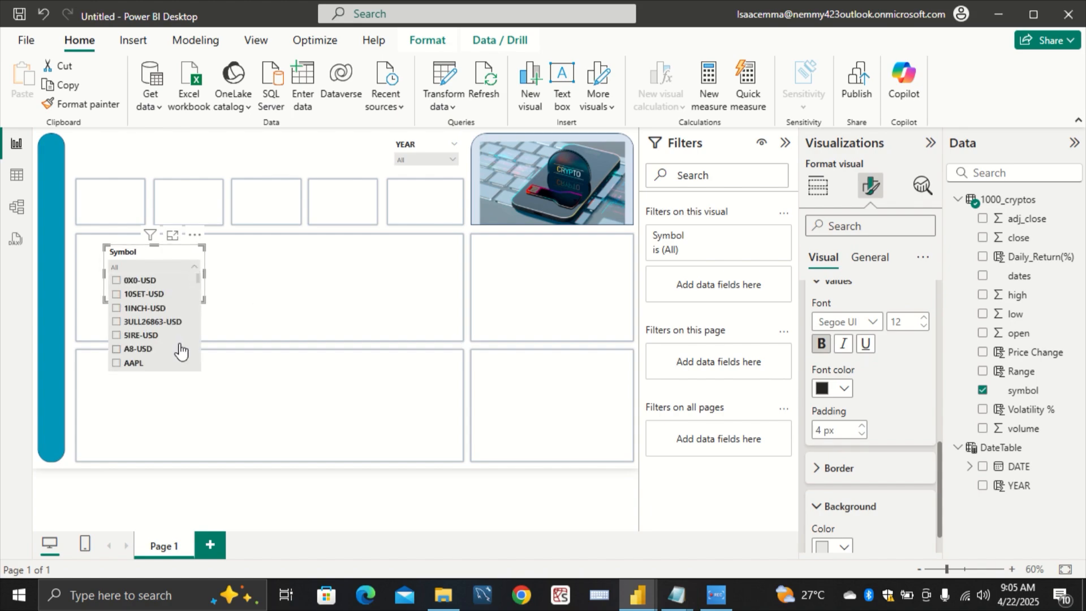
scroll(182, 348, "down", 2)
scroll(182, 348, "up", 2)
left_click(244, 312)
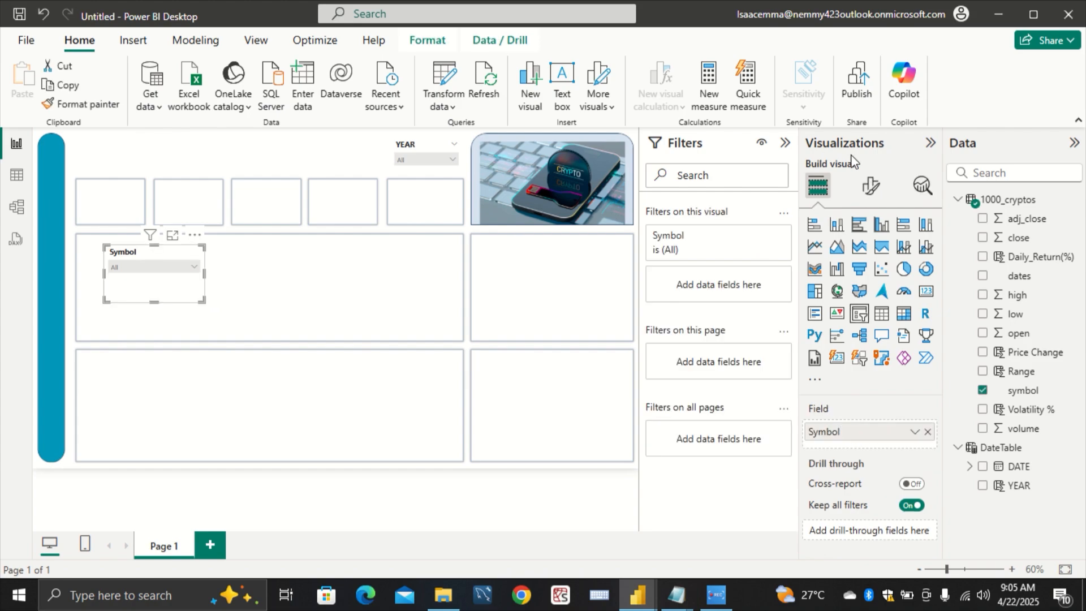
Step: Turn off the Symbol slicer's background effect, then shrink the slicer and place it directly beside the YEAR slicer
left_click(870, 185)
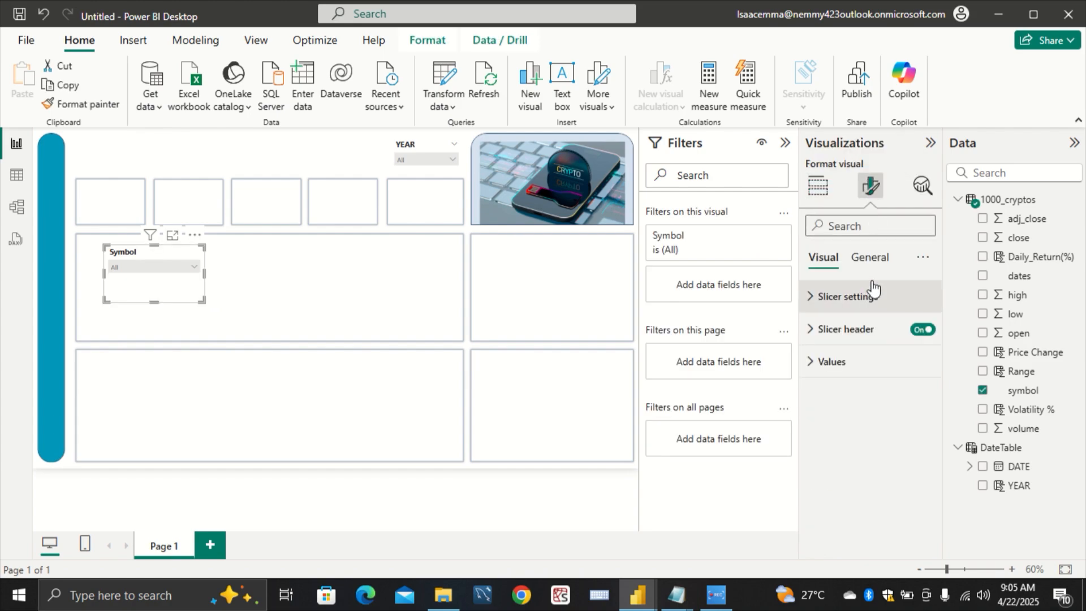
left_click(869, 258)
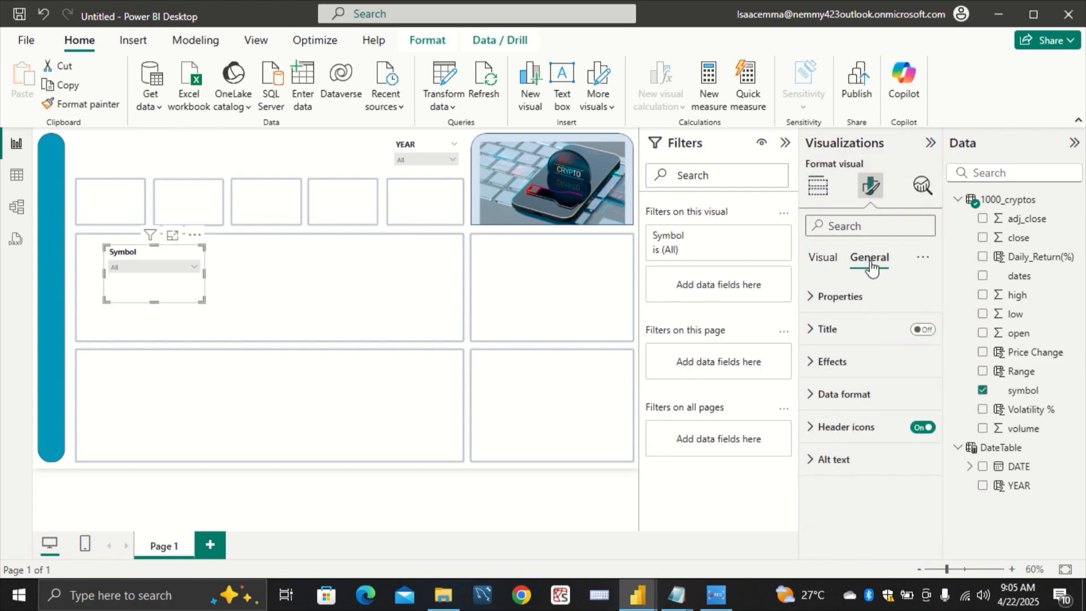
left_click(863, 361)
left_click(917, 401)
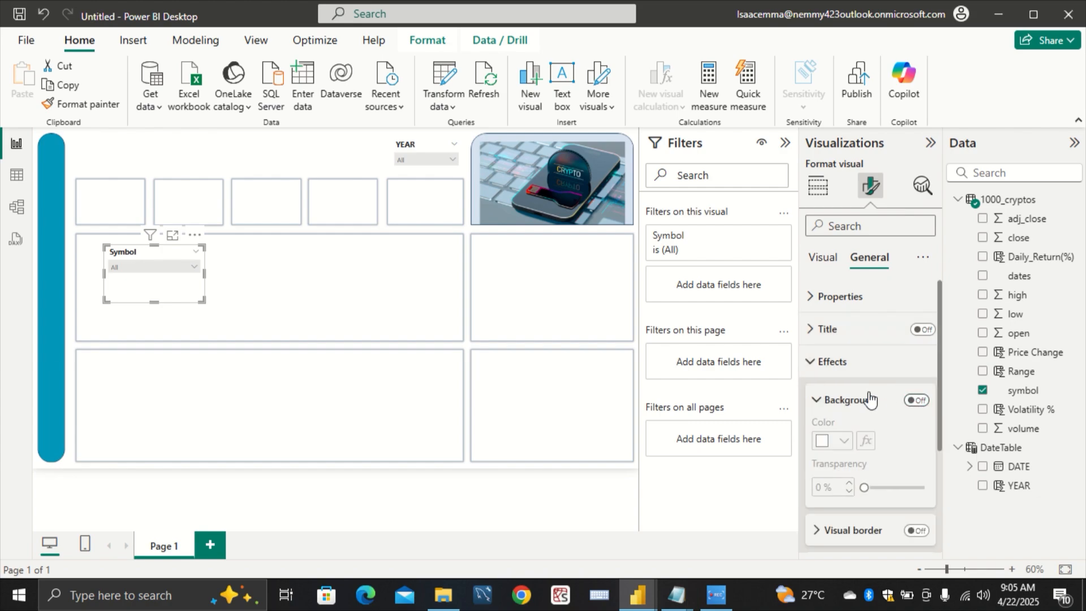
left_click(814, 361)
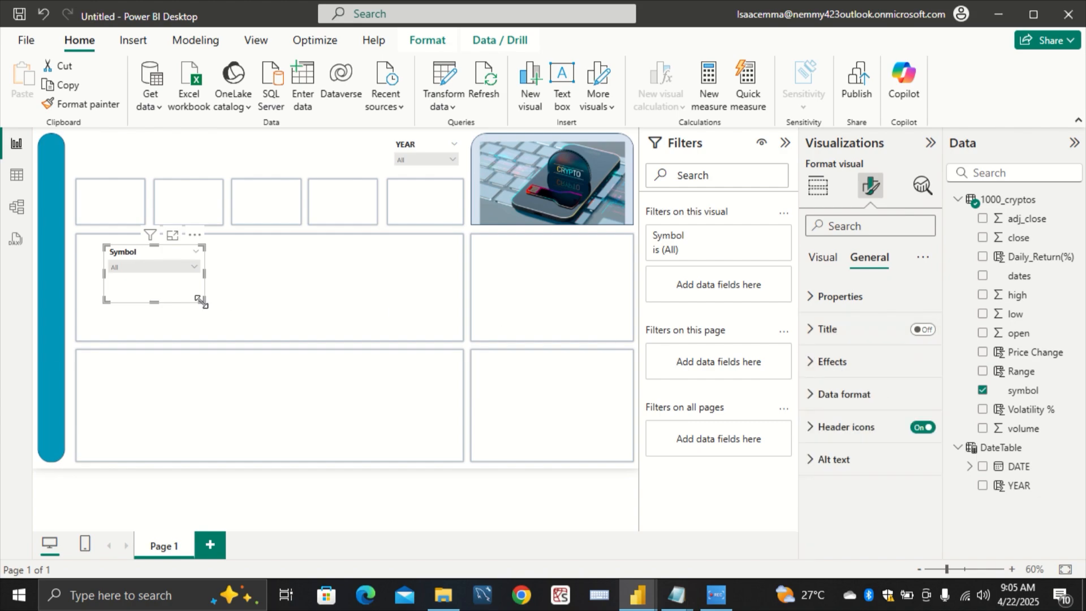
left_click_drag(202, 303, 362, 171)
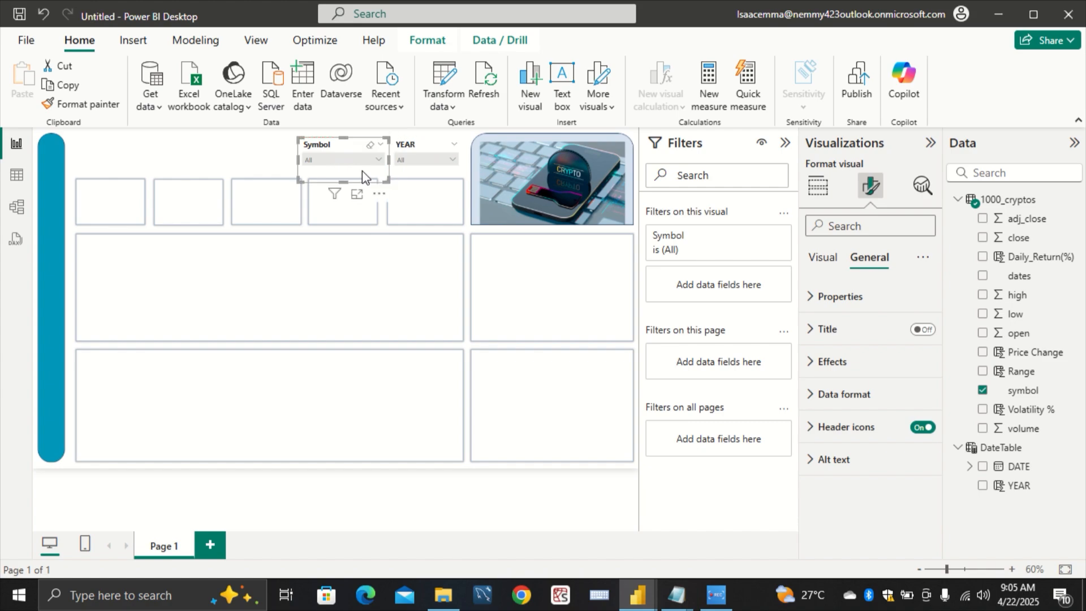
left_click(283, 164)
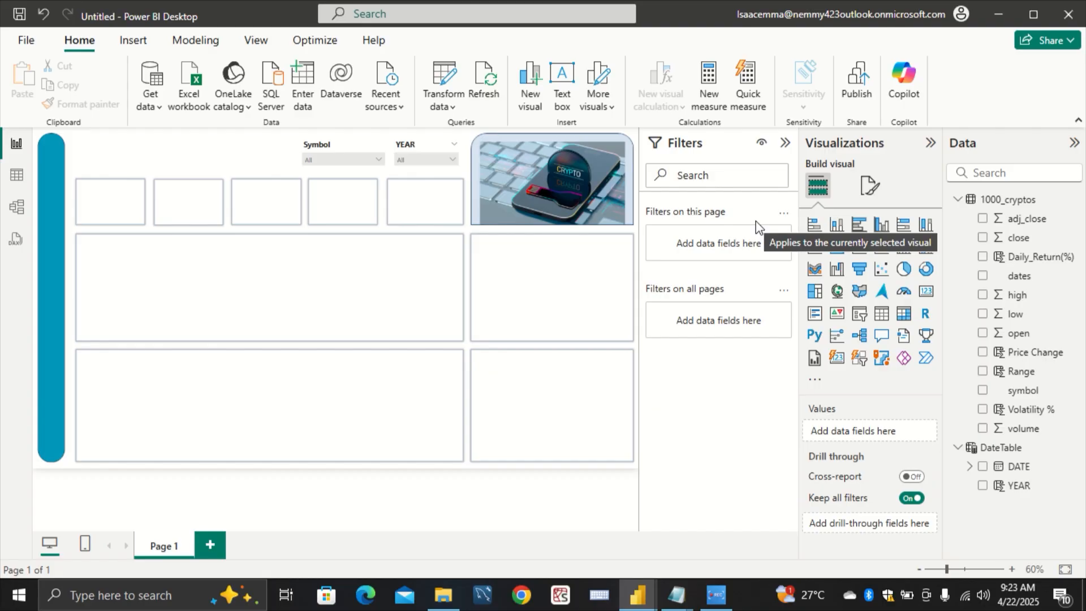
Step: Insert a Card visual and shrink it to a small tile in the wide panel below the KPI boxes
left_click(926, 292)
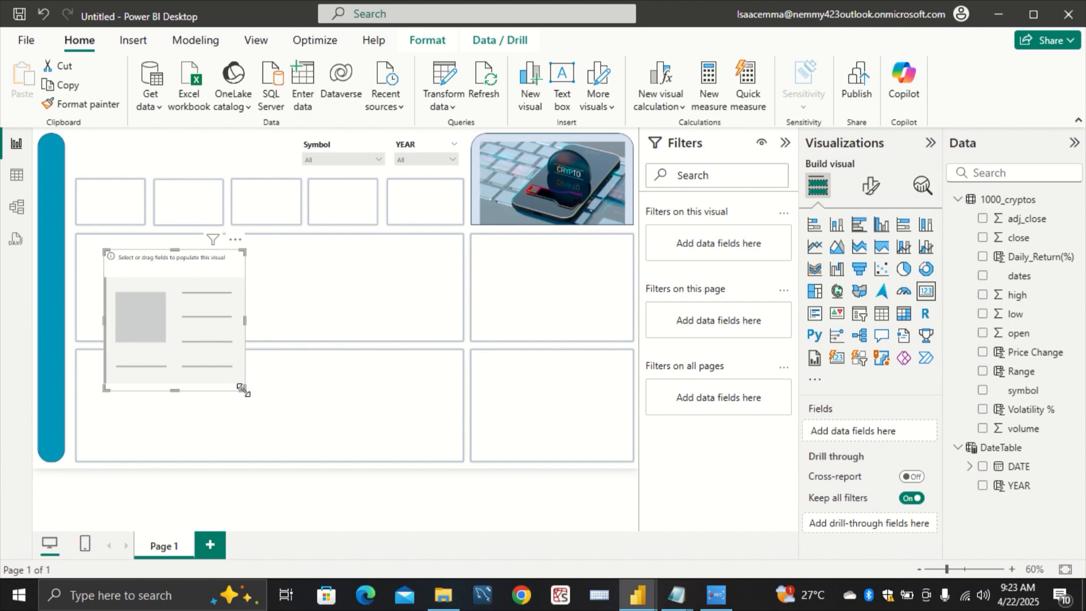
left_click_drag(237, 388, 191, 301)
left_click(170, 198)
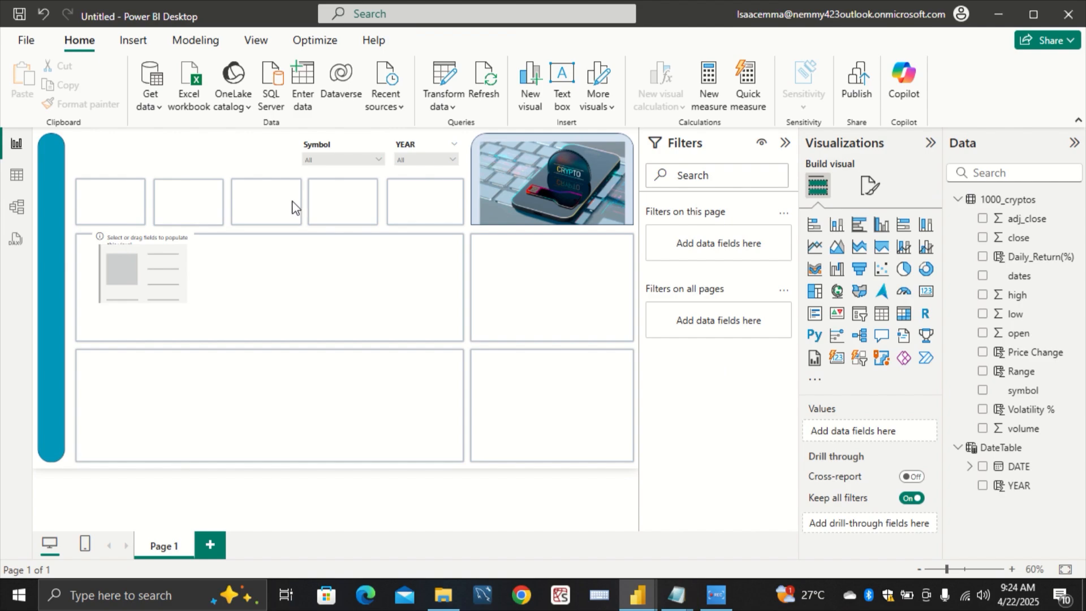
Step: Add the symbol field to the new card and summarize it by Count (Distinct)
left_click(172, 263)
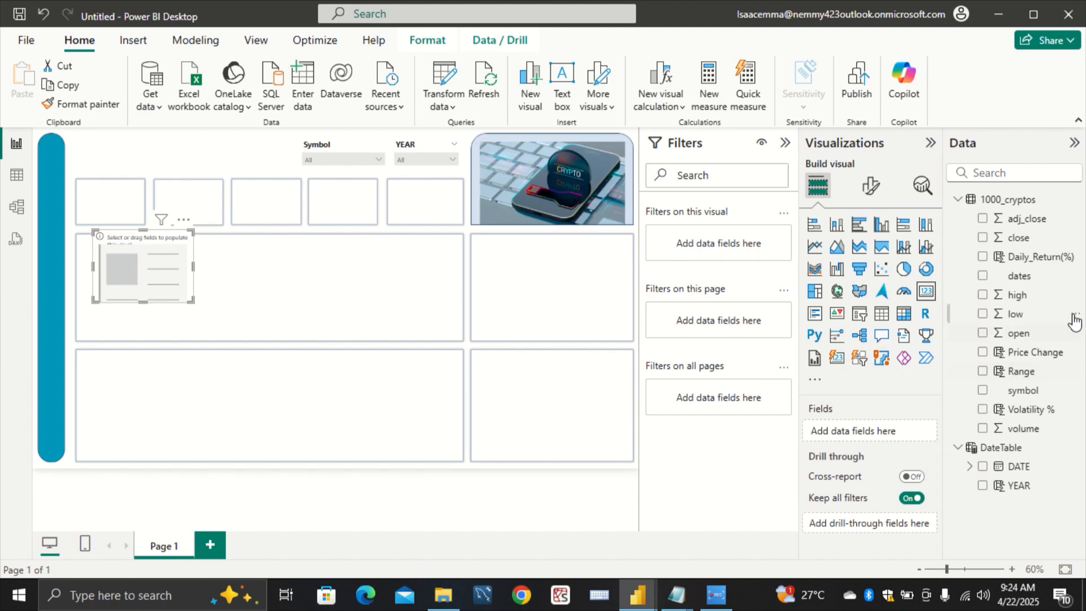
left_click_drag(1030, 394, 877, 430)
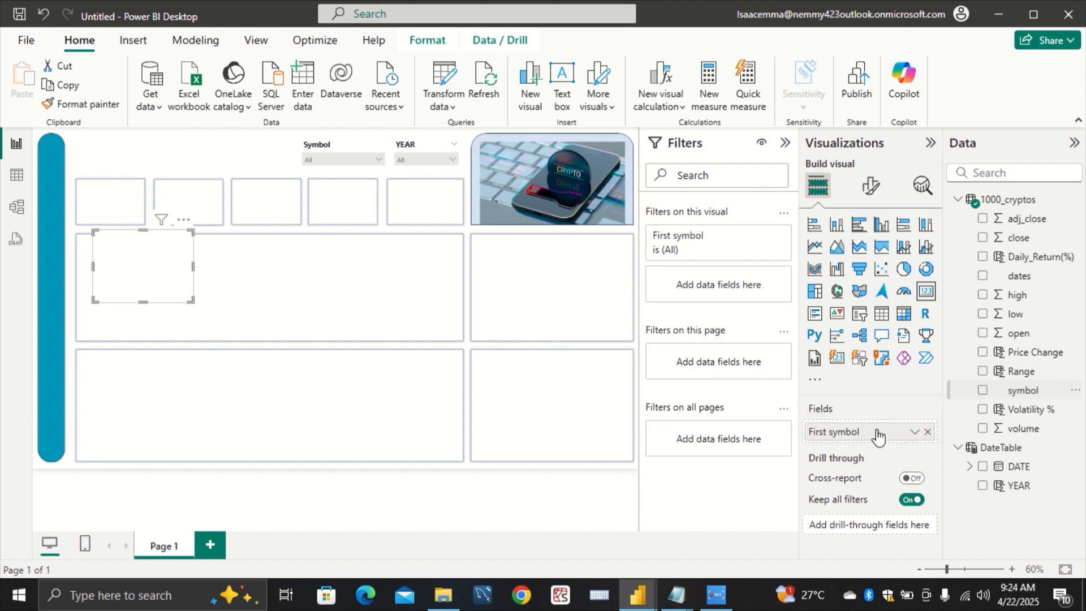
left_click(914, 433)
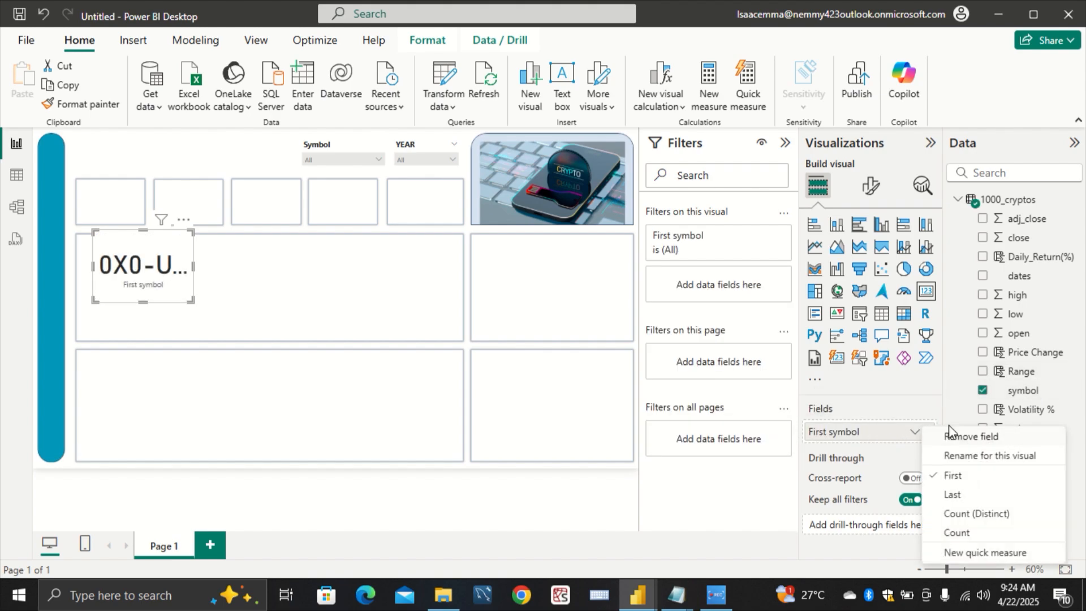
left_click(1013, 514)
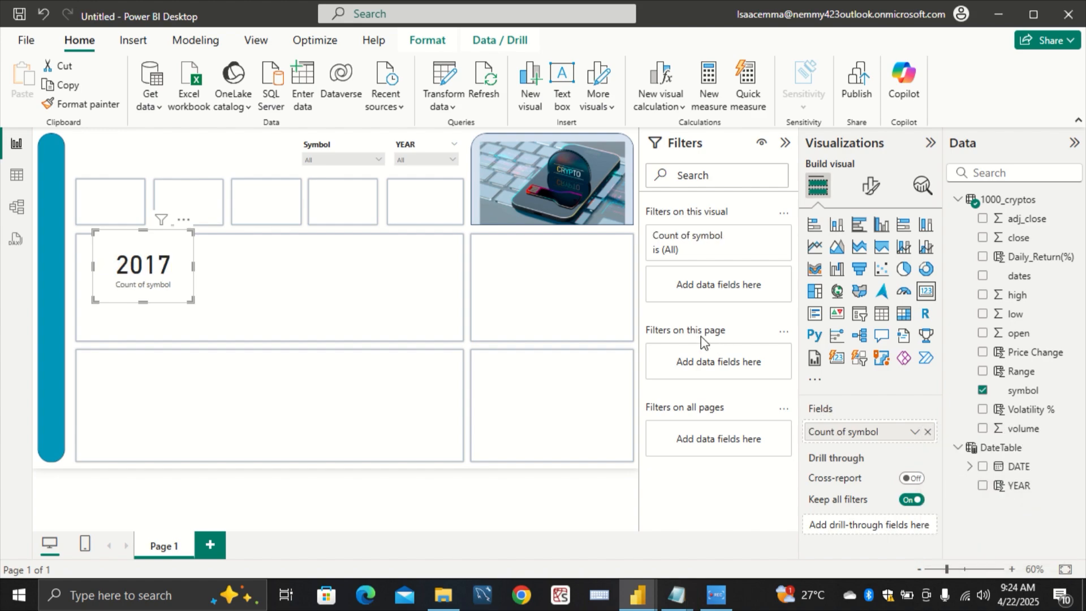
Step: Test the symbol count card by filtering YEAR to 2015 and 2016, adding 2017 and 2018 to the selection
left_click(445, 160)
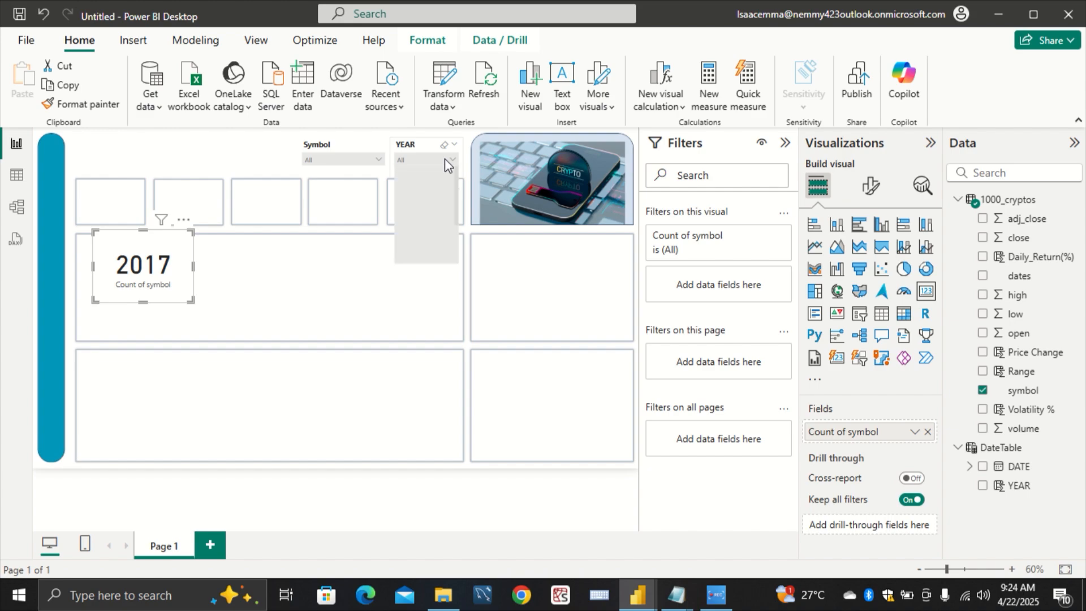
left_click(427, 175)
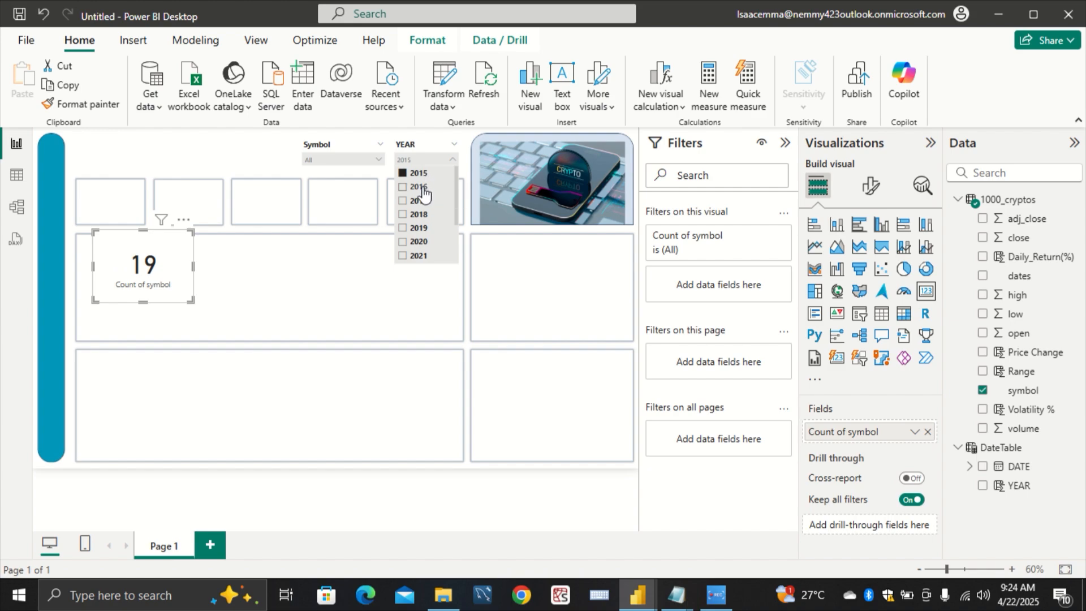
left_click(421, 187, "ctrl")
left_click(492, 262)
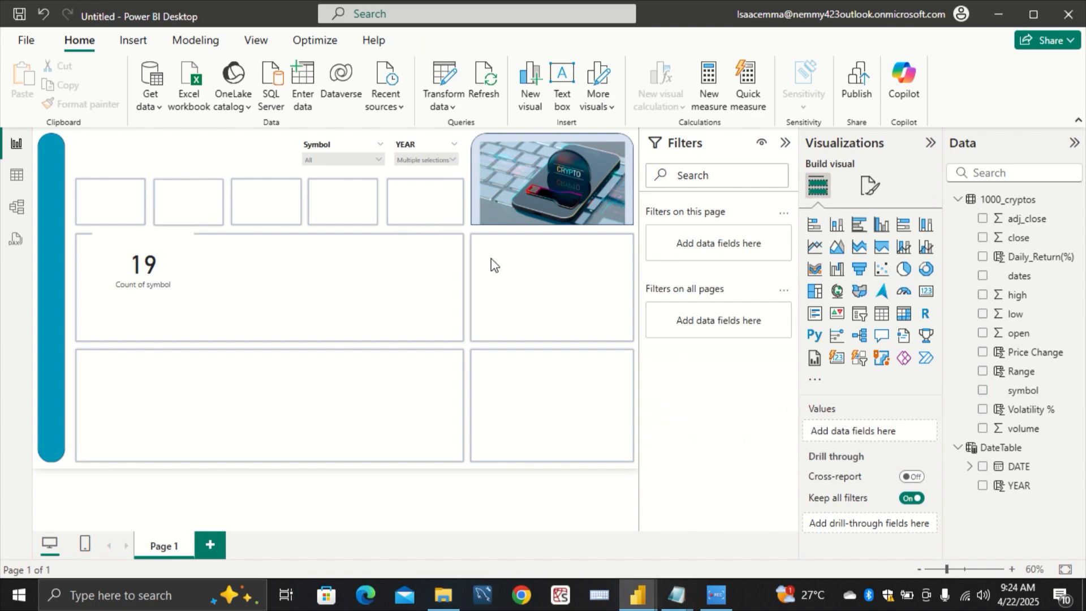
left_click(418, 159)
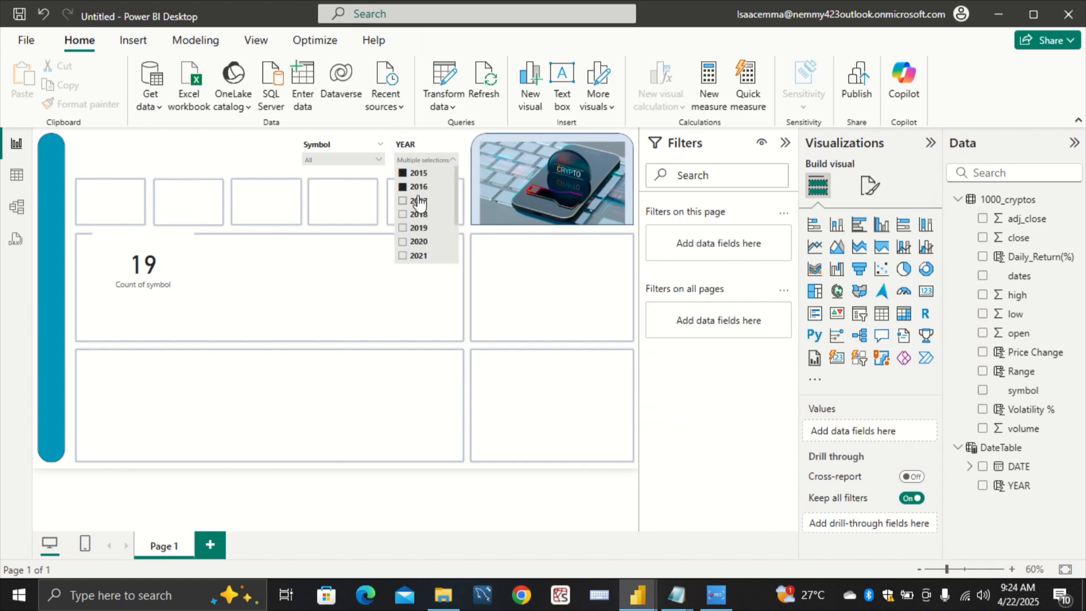
left_click(418, 201)
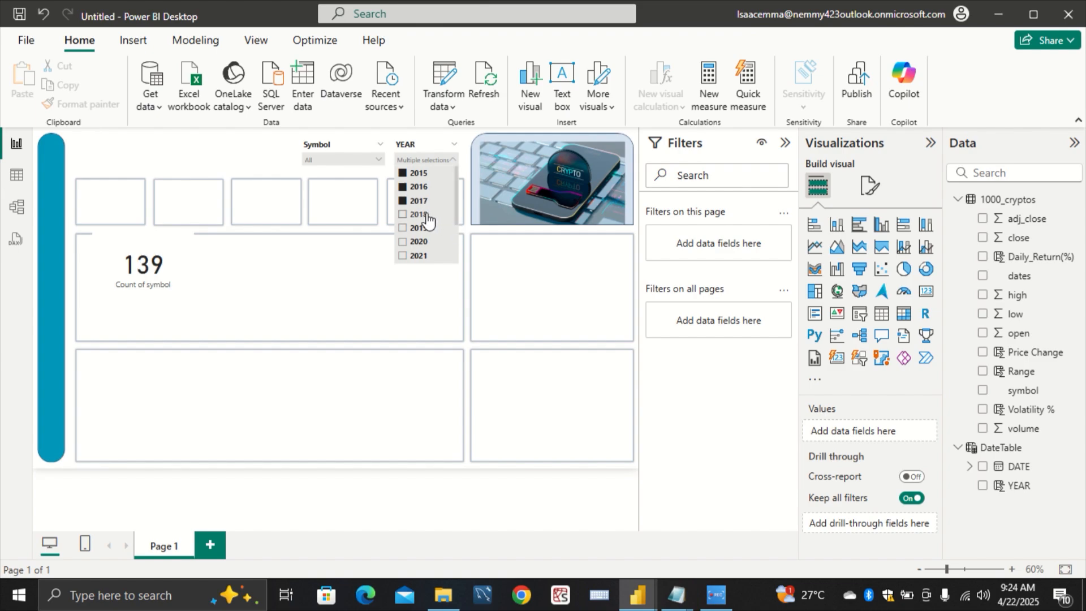
left_click(426, 217)
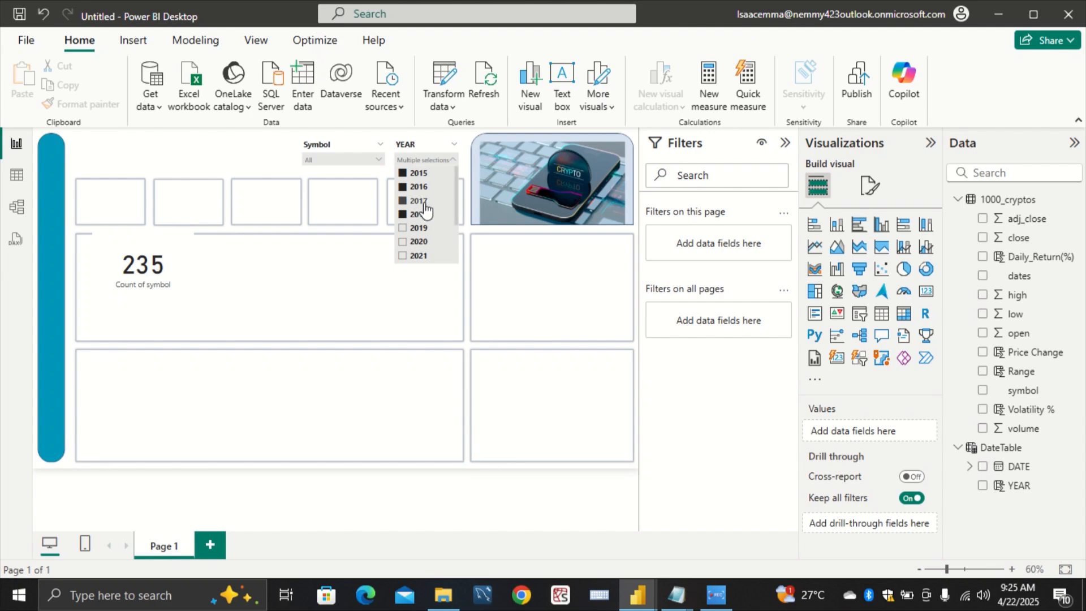
Step: Check the symbol count card for 2020 alone, then clear the YEAR filter
left_click(430, 249)
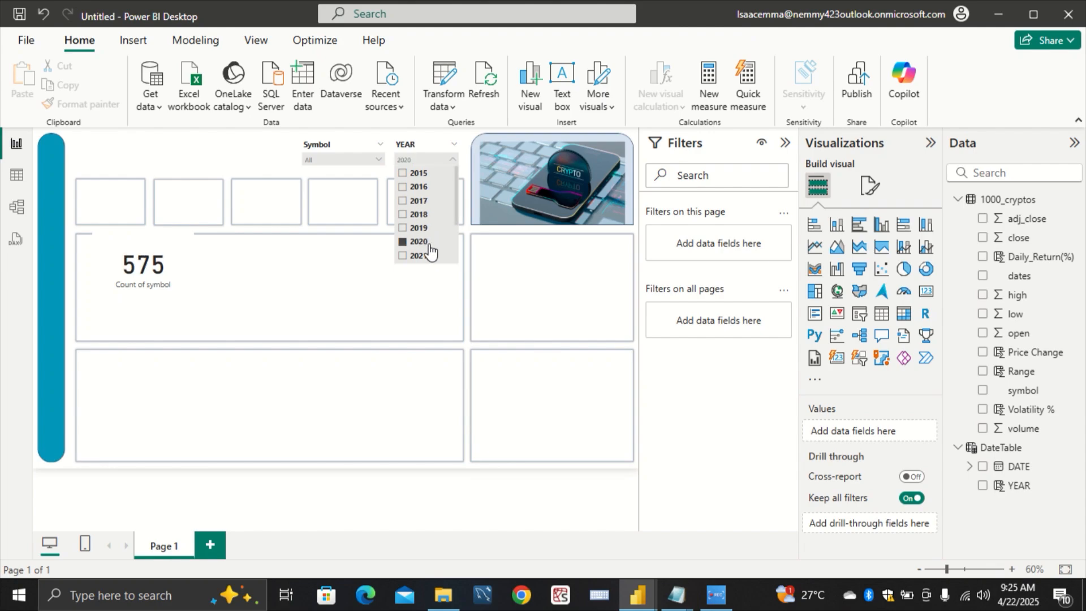
left_click(505, 282)
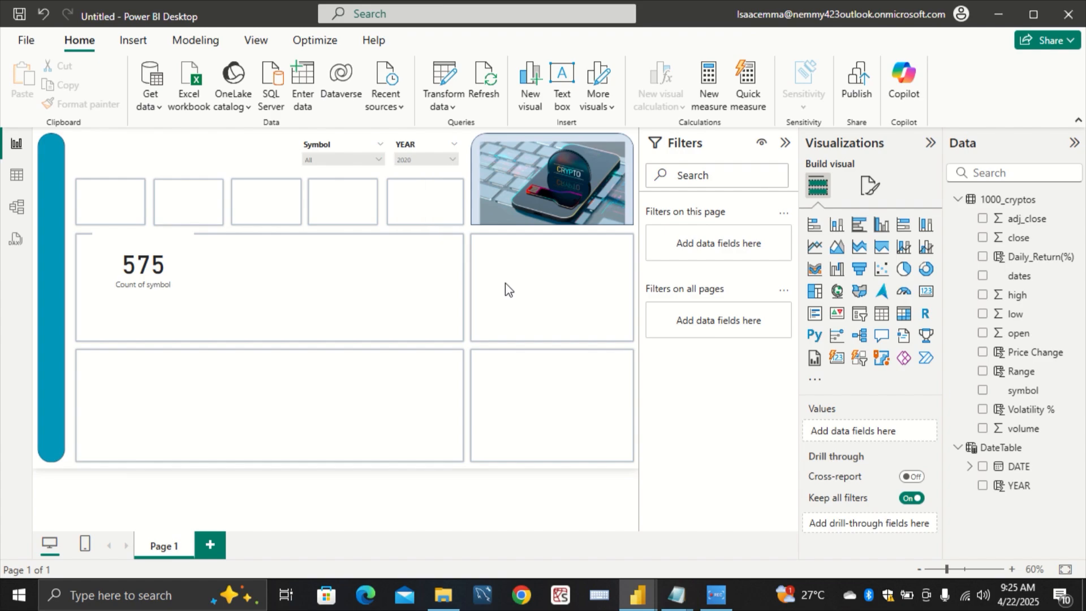
left_click(423, 160)
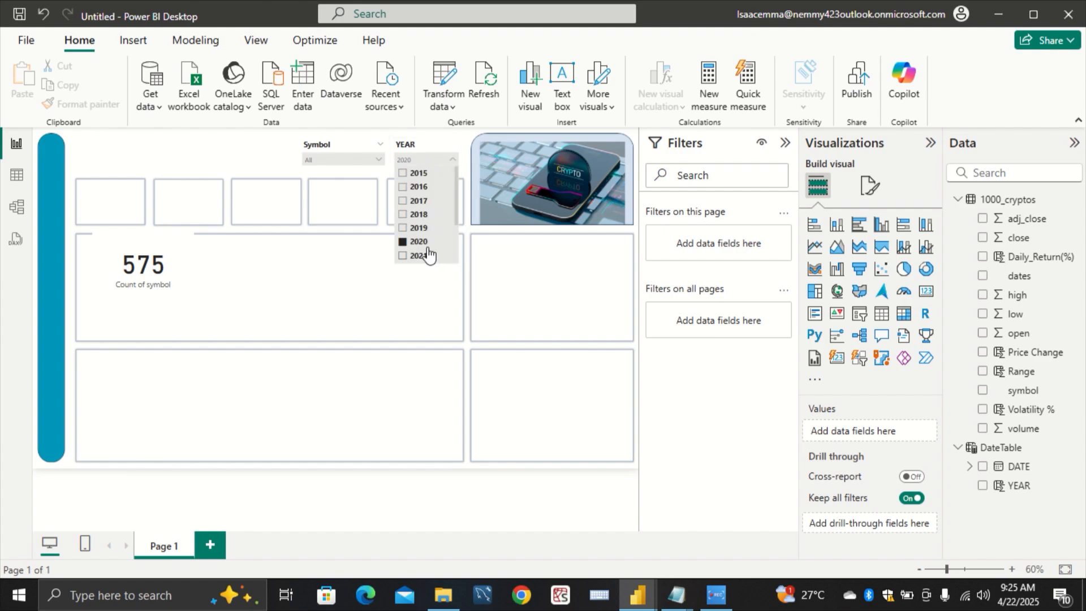
left_click(419, 241)
left_click(515, 274)
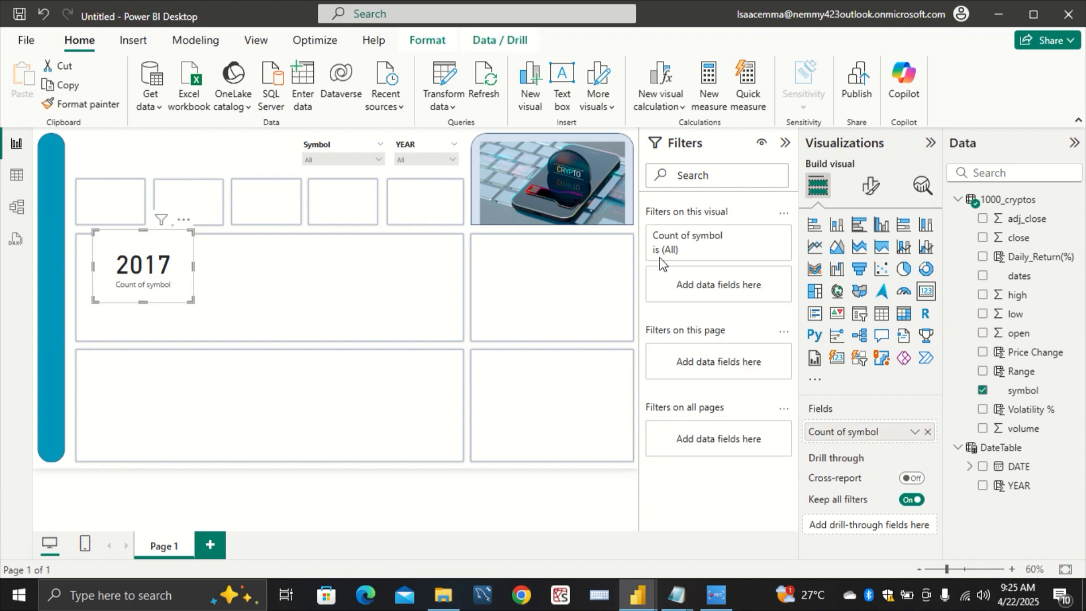
Step: Hide the symbol count card's category label and set its callout value font to Segoe UI
left_click(876, 192)
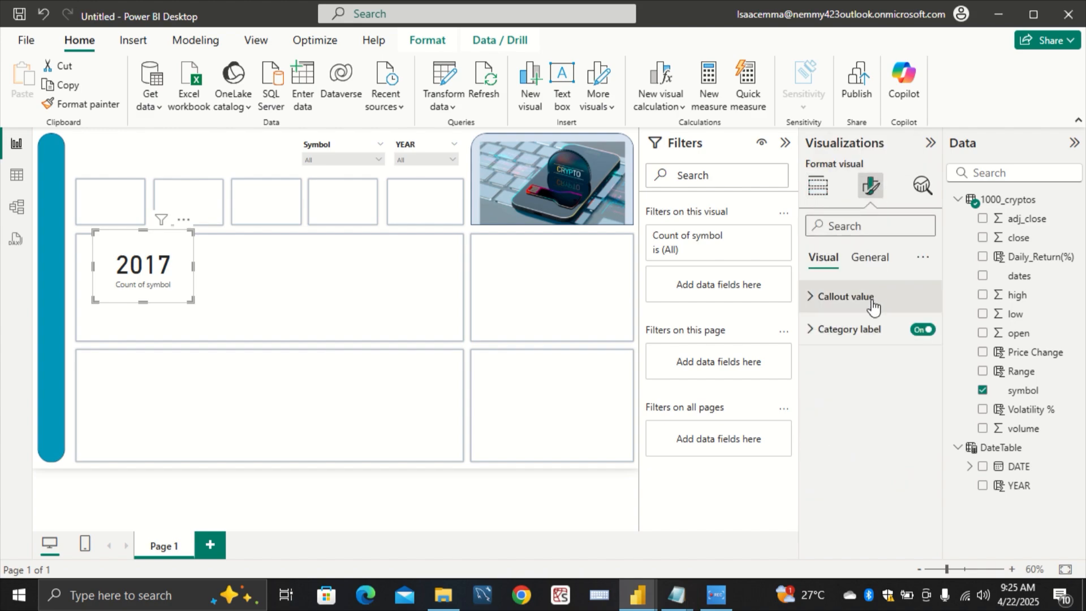
left_click(921, 330)
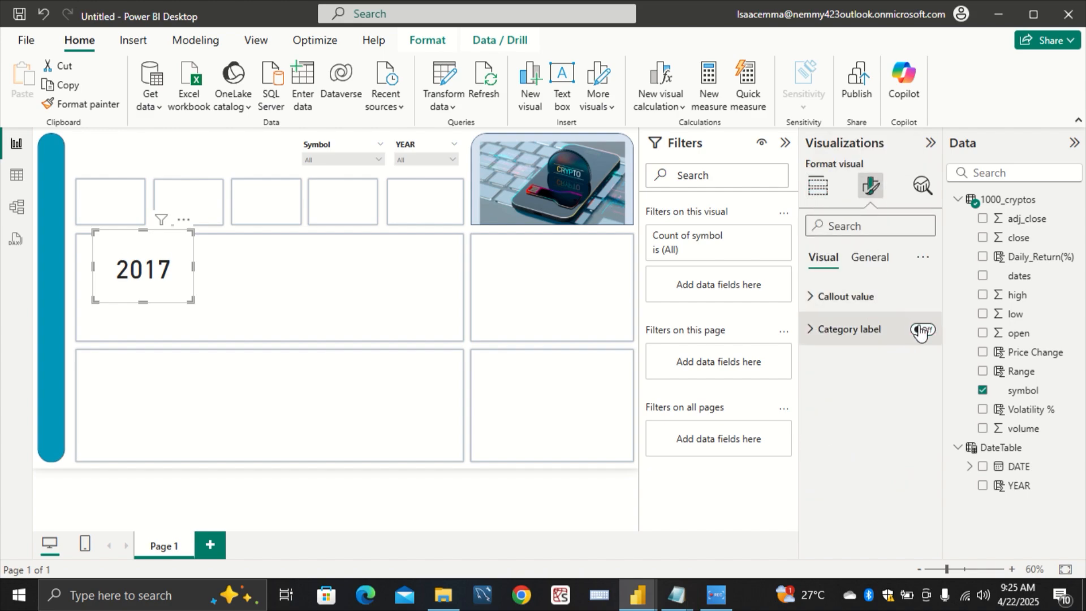
left_click(846, 297)
left_click(874, 351)
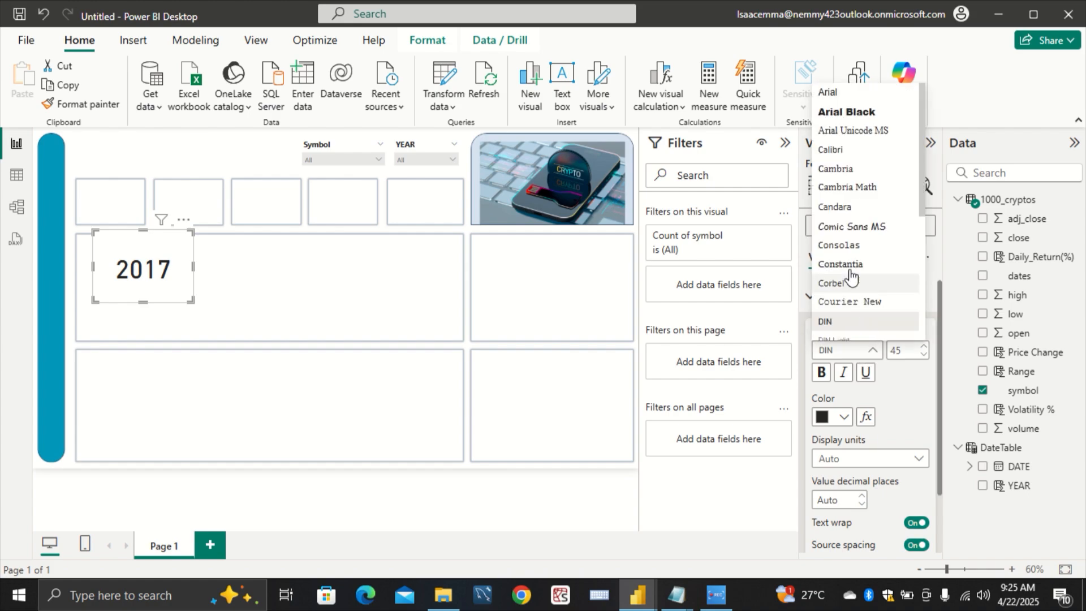
scroll(852, 274, "down", 2)
left_click(849, 269)
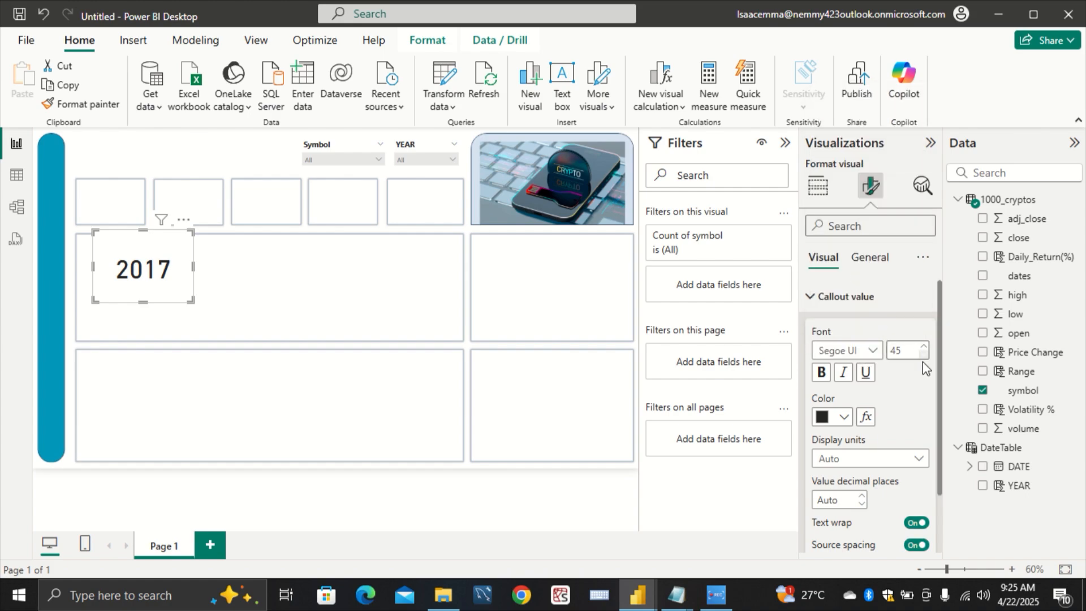
Step: Set the card's callout value to font size 30, bold, in a medium dark blue theme color
double_click(907, 345)
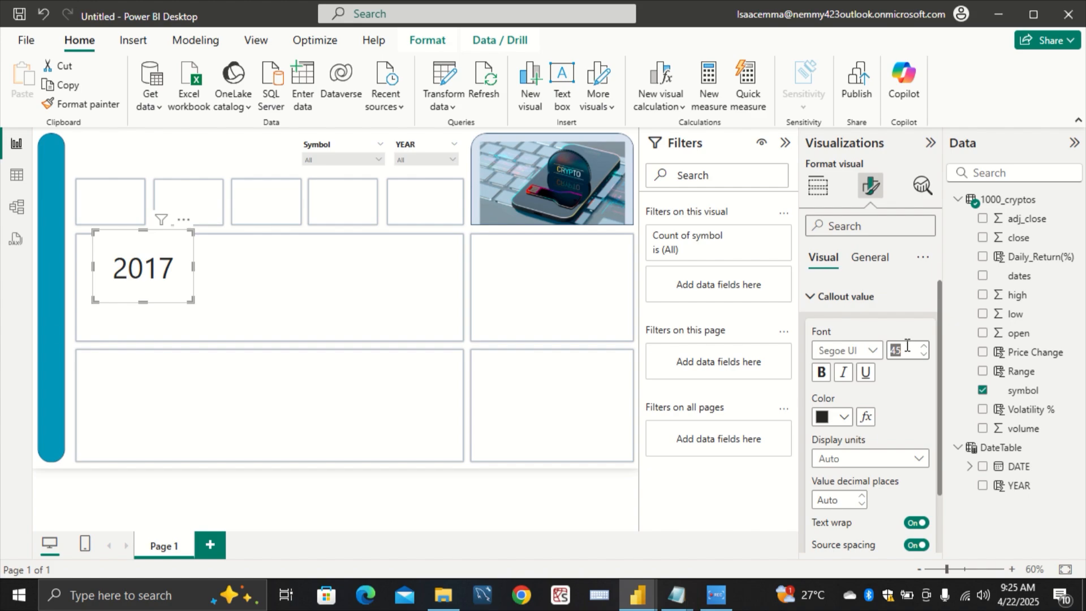
key("BackSpace")
type("30")
left_click(821, 371)
left_click(843, 417)
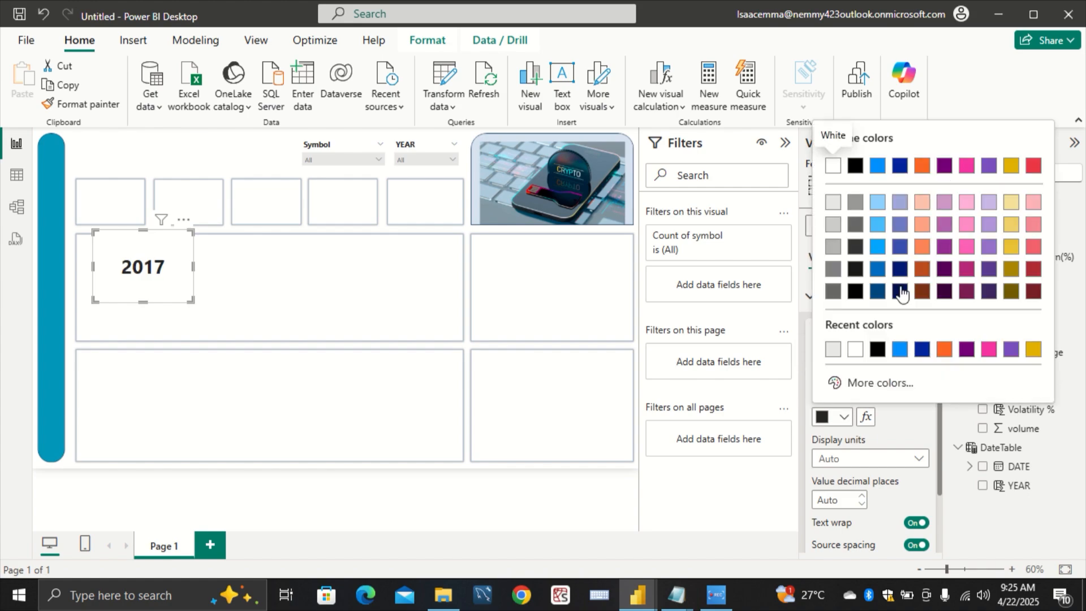
left_click(900, 249)
scroll(895, 422, "down", 1)
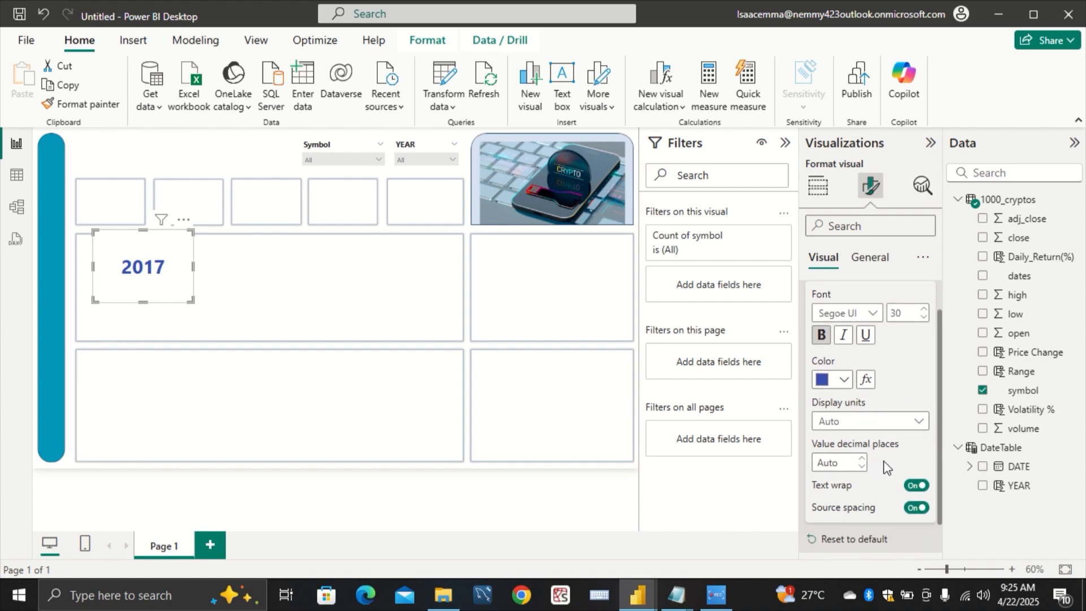
scroll(884, 461, "down", 1)
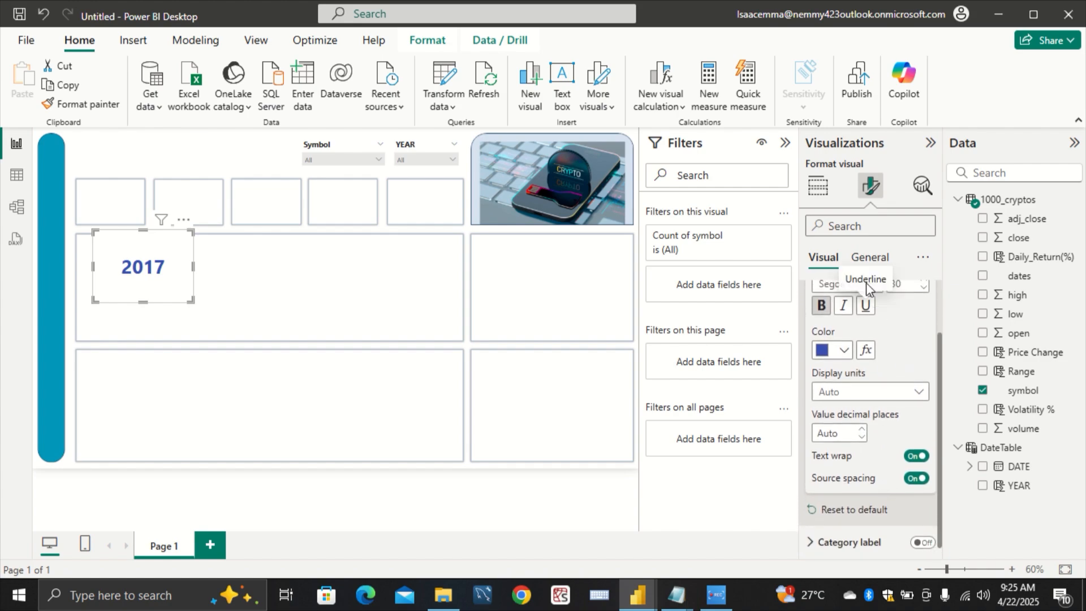
Step: Turn on the symbol count card's title and set its text to "Total Symbols"
left_click(869, 258)
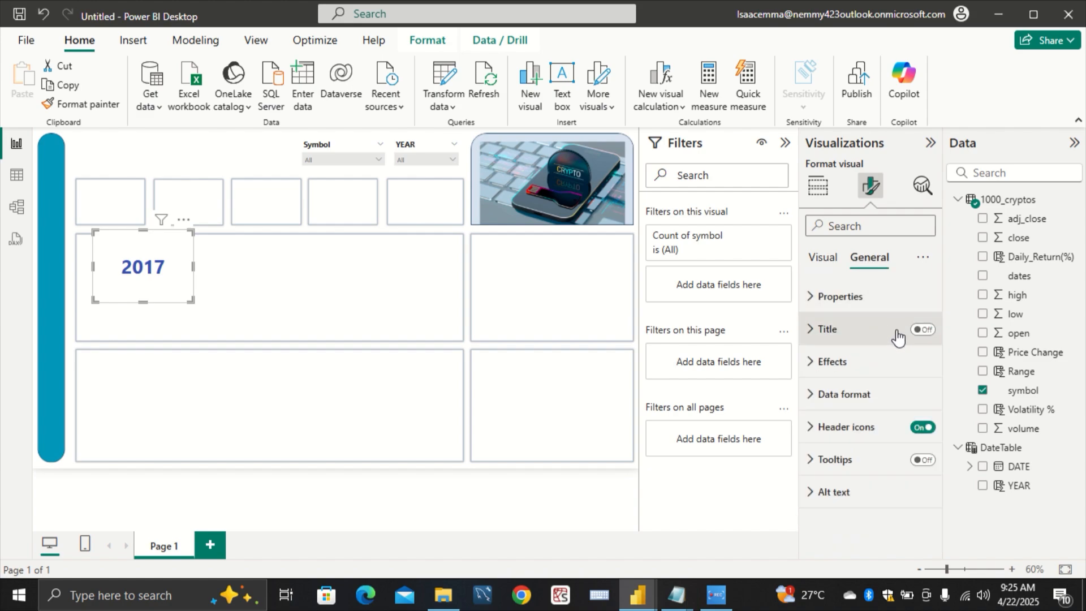
left_click(919, 333)
left_click(827, 330)
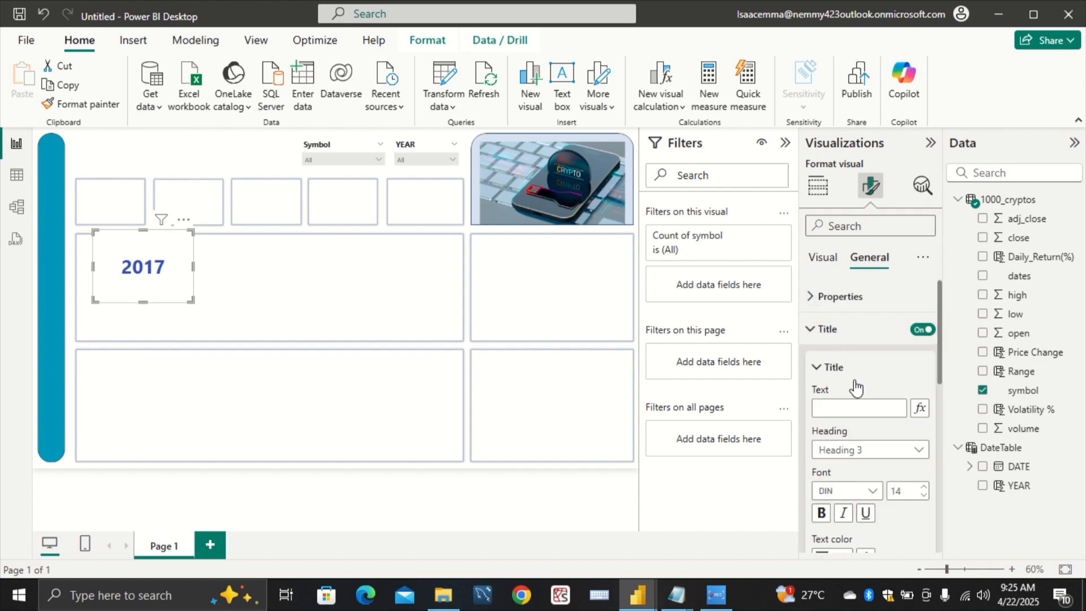
left_click(865, 409)
type("Totak")
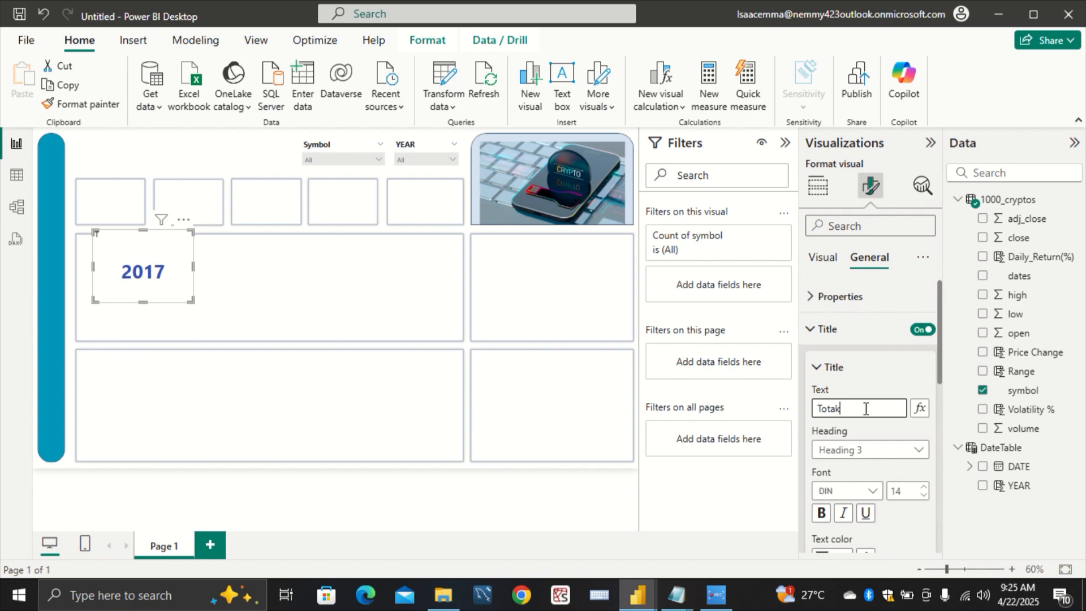
key("BackSpace")
type("l Symbols")
Step: Format the Total Symbols card's title in Segoe UI, bold, with centered horizontal alignment
left_click(869, 491)
scroll(863, 417, "down", 3)
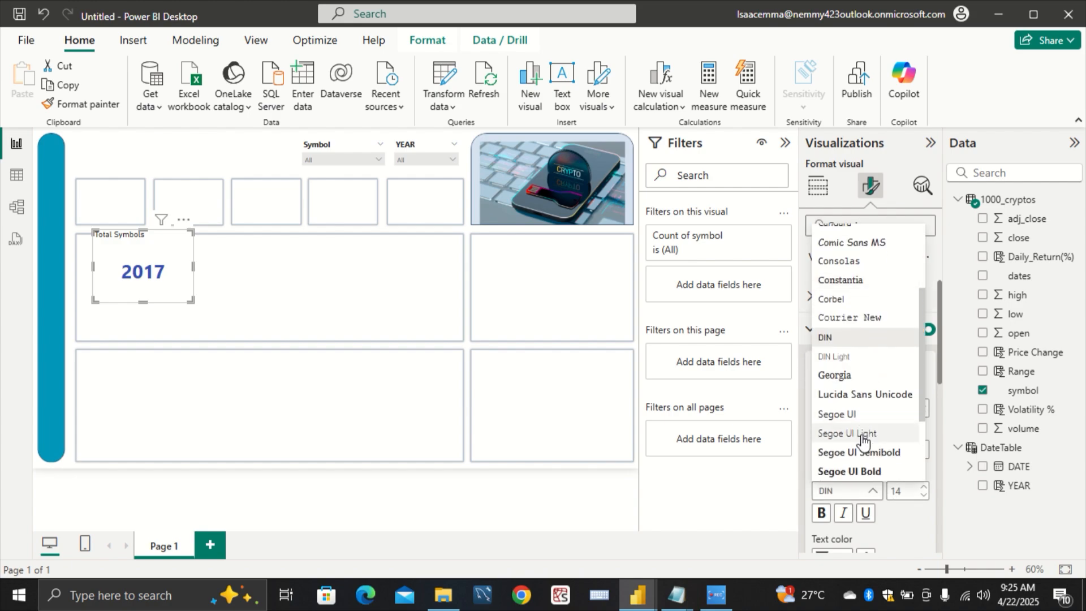
left_click(854, 417)
scroll(888, 505, "down", 2)
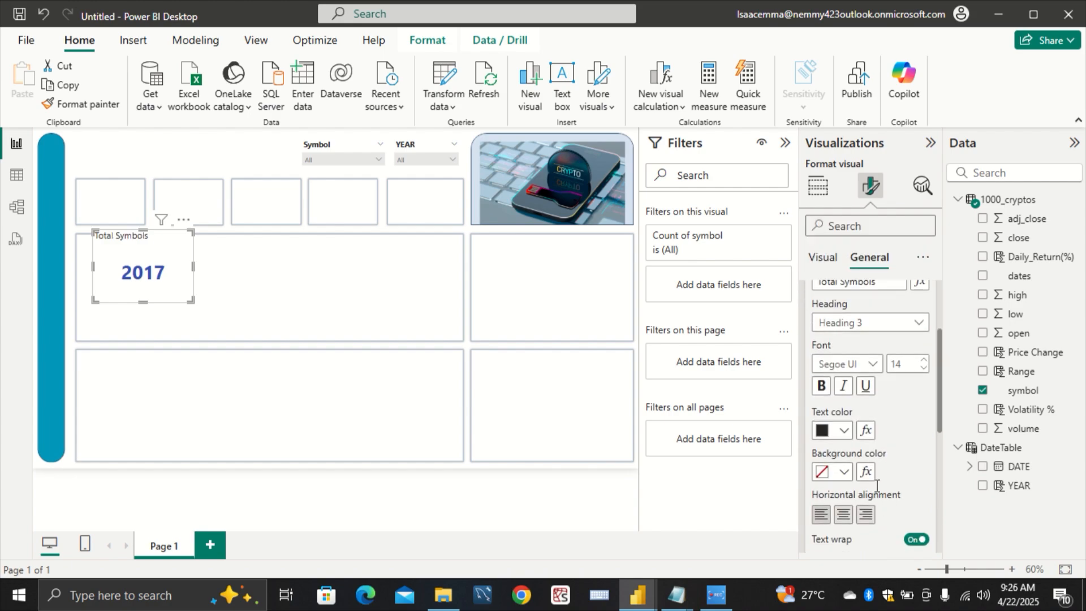
left_click(822, 386)
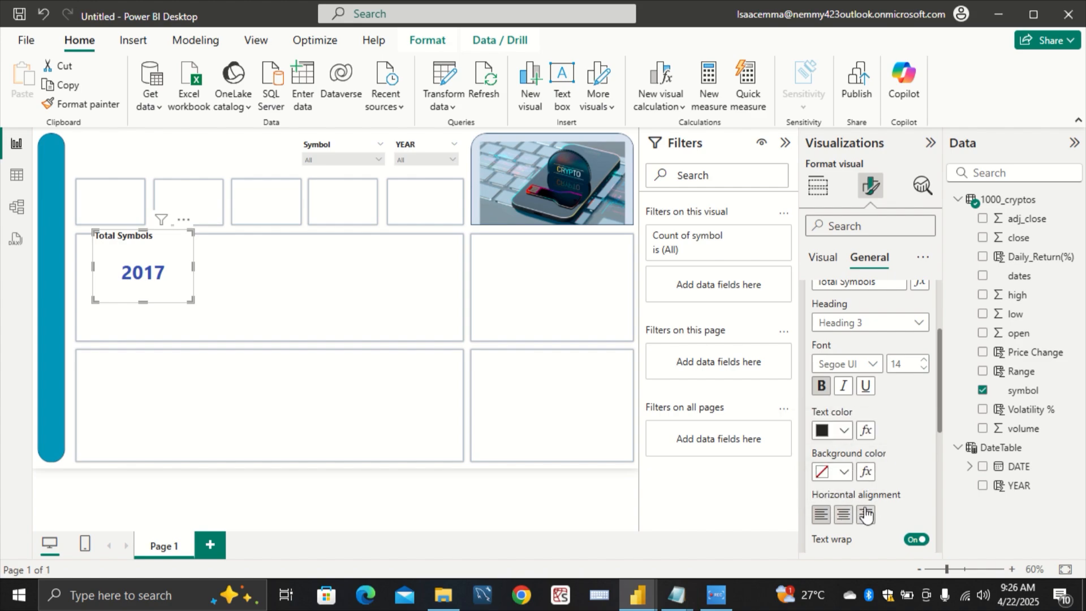
left_click(845, 515)
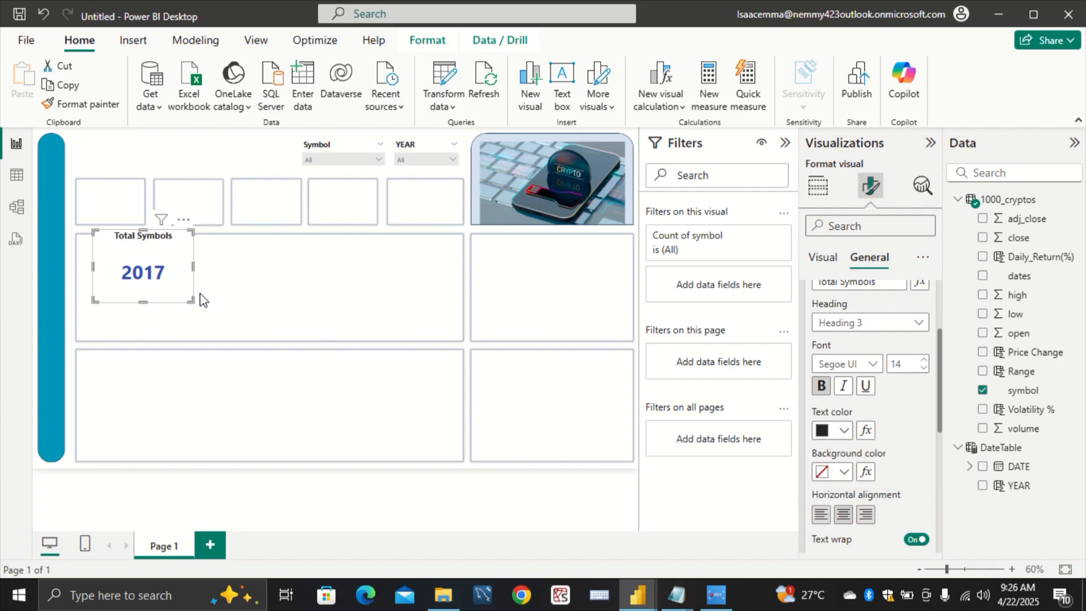
Step: Shrink the Total Symbols card to KPI box size and move it into the first small box of the top row
left_click_drag(192, 301, 164, 278)
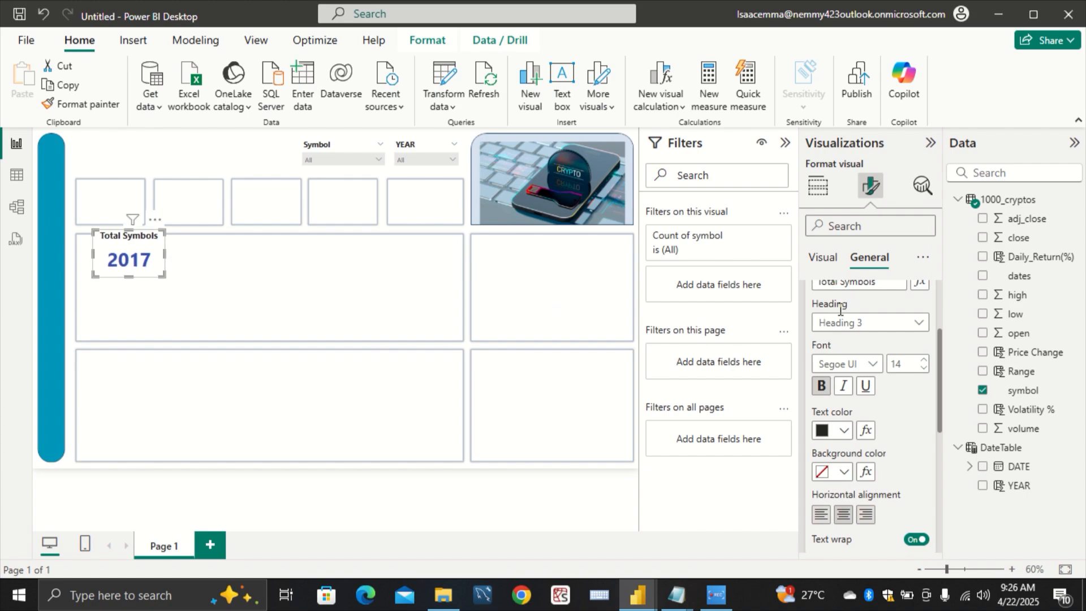
scroll(844, 318, "down", 4)
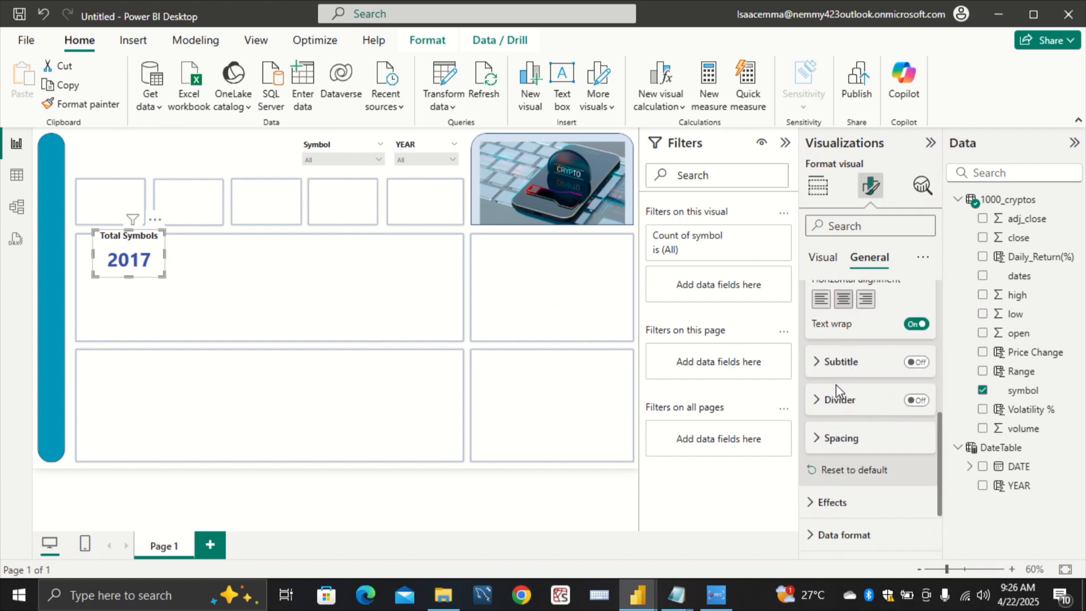
scroll(821, 512, "down", 3)
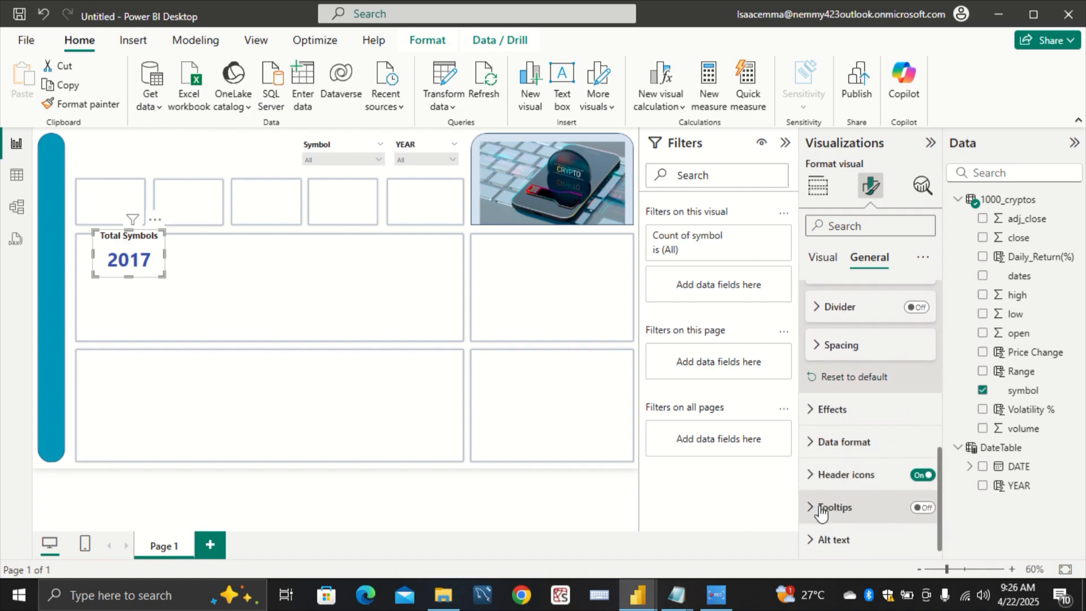
left_click(829, 412)
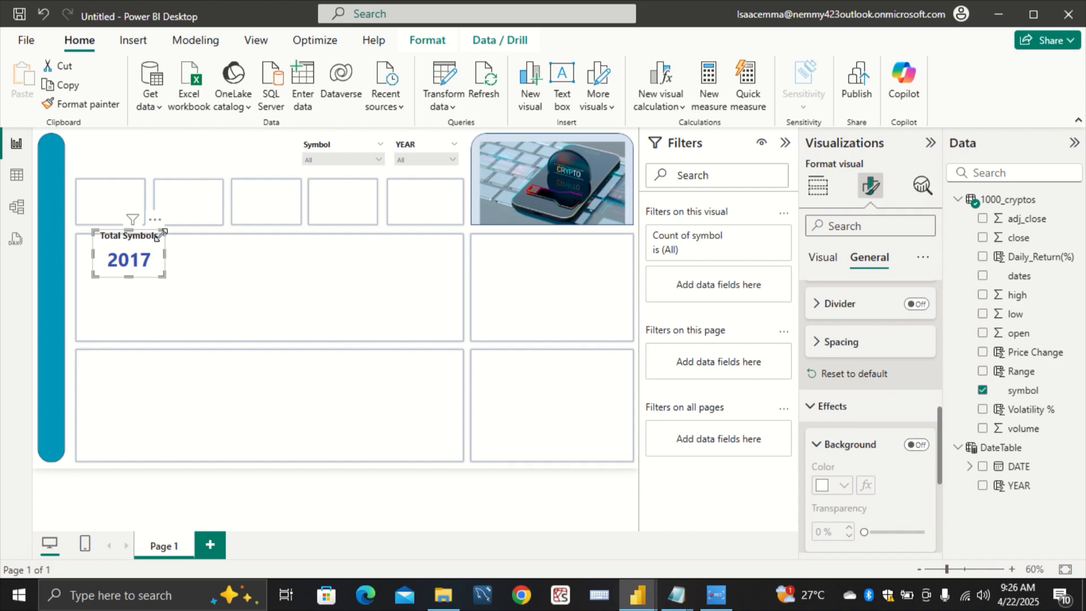
left_click_drag(156, 259, 137, 209)
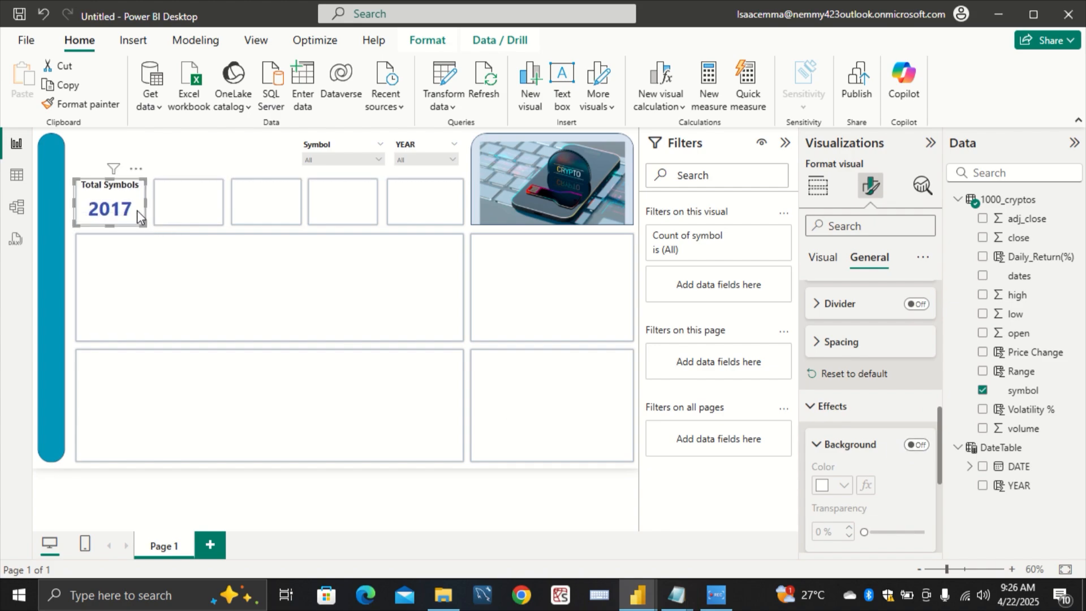
Step: Add a new card in the large upper panel showing the average of Volatility %
left_click(180, 285)
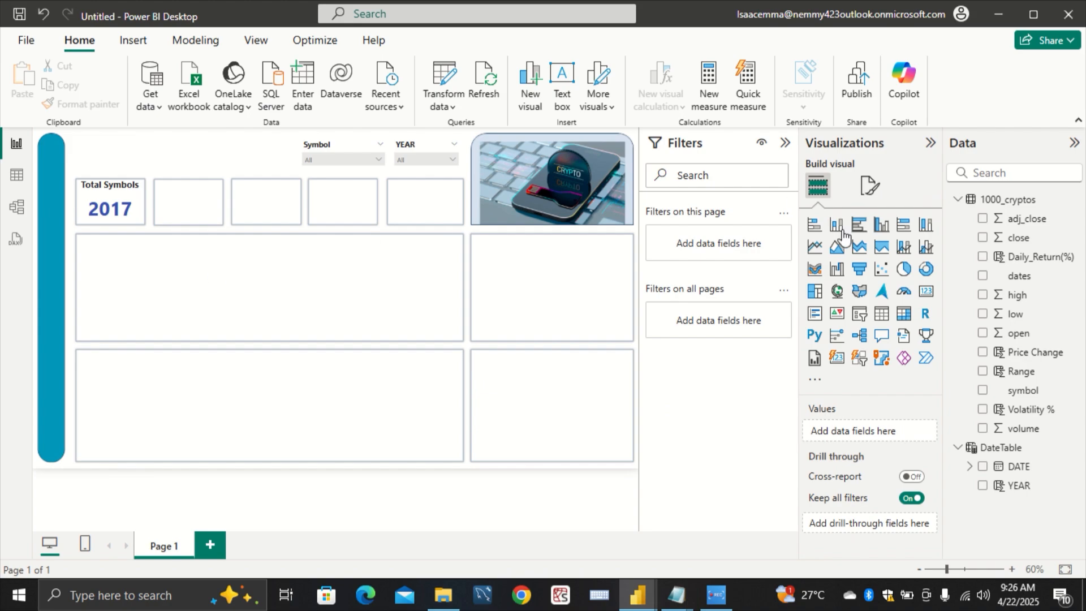
left_click(922, 292)
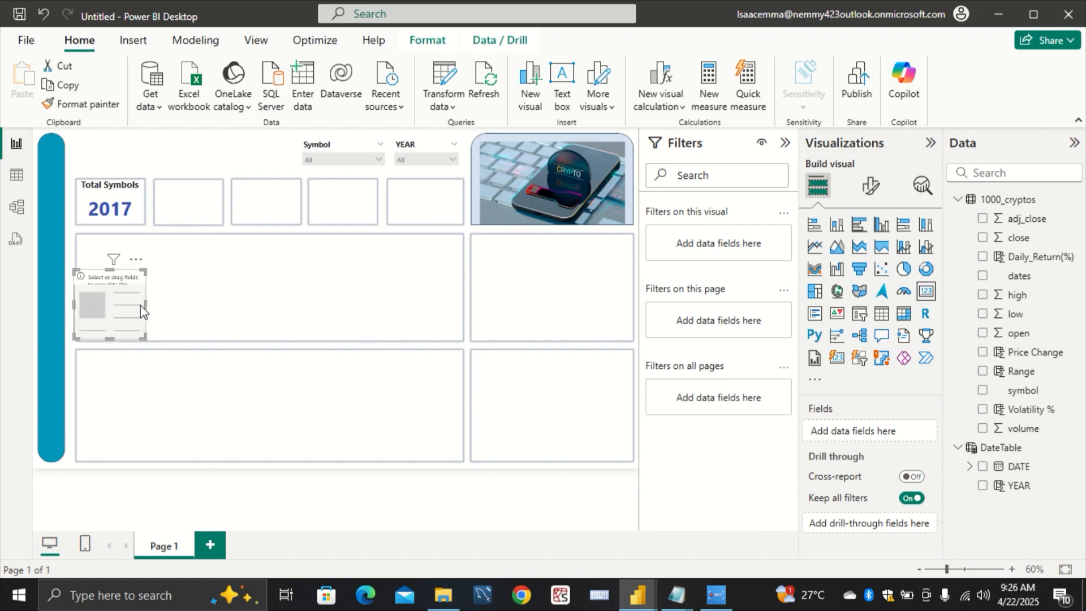
left_click_drag(137, 305, 311, 335)
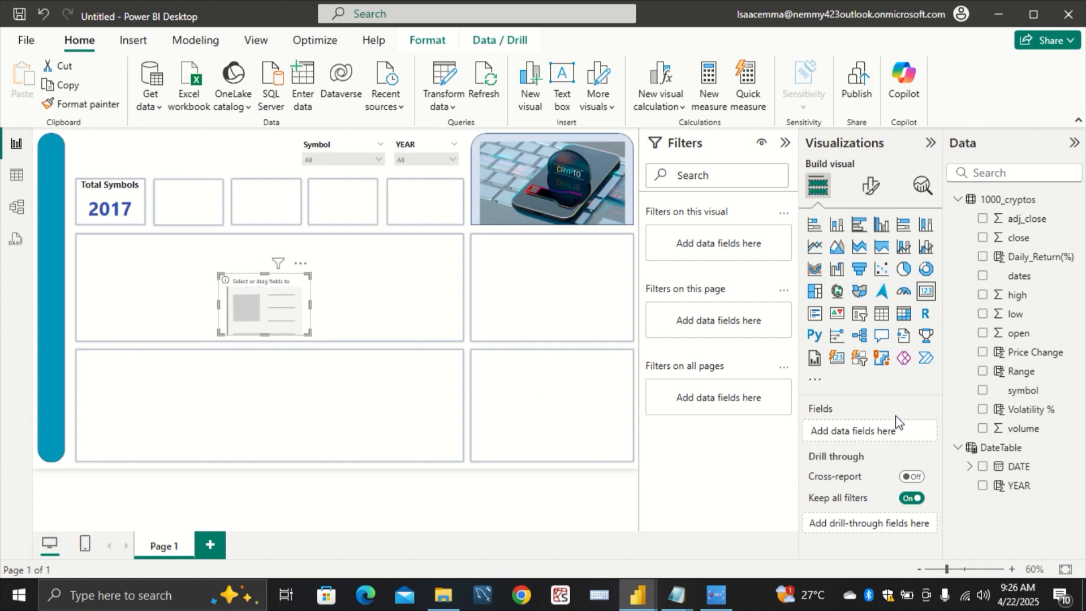
left_click_drag(1041, 412, 907, 436)
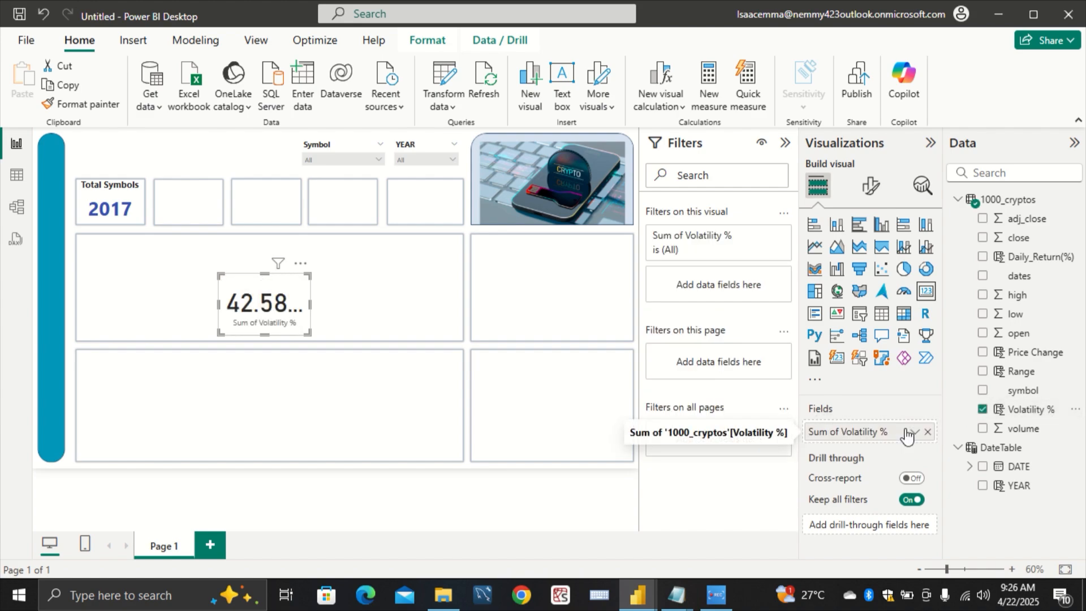
left_click(915, 432)
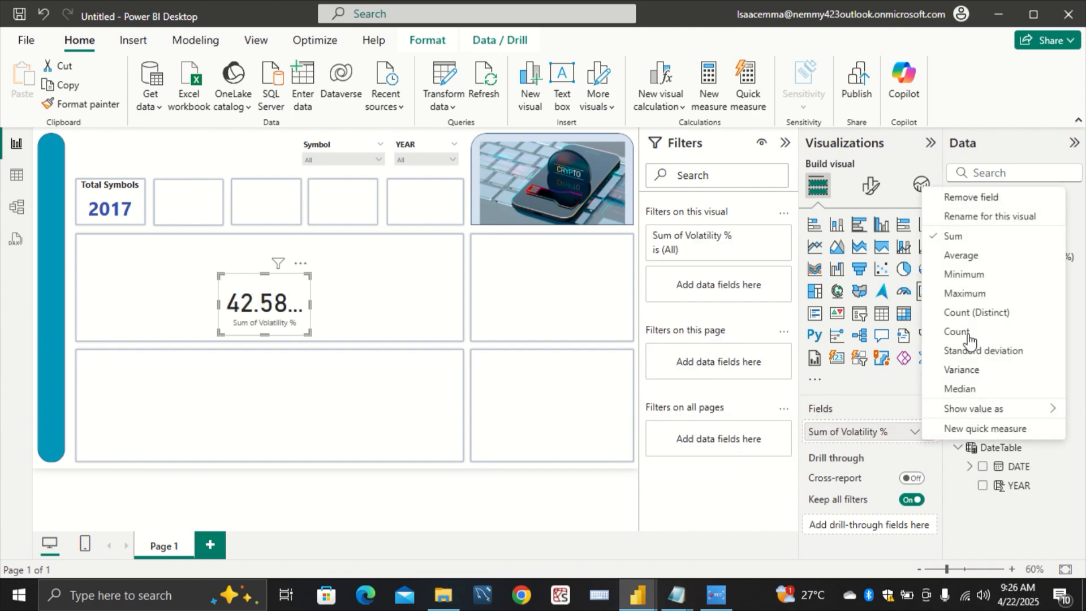
left_click(987, 258)
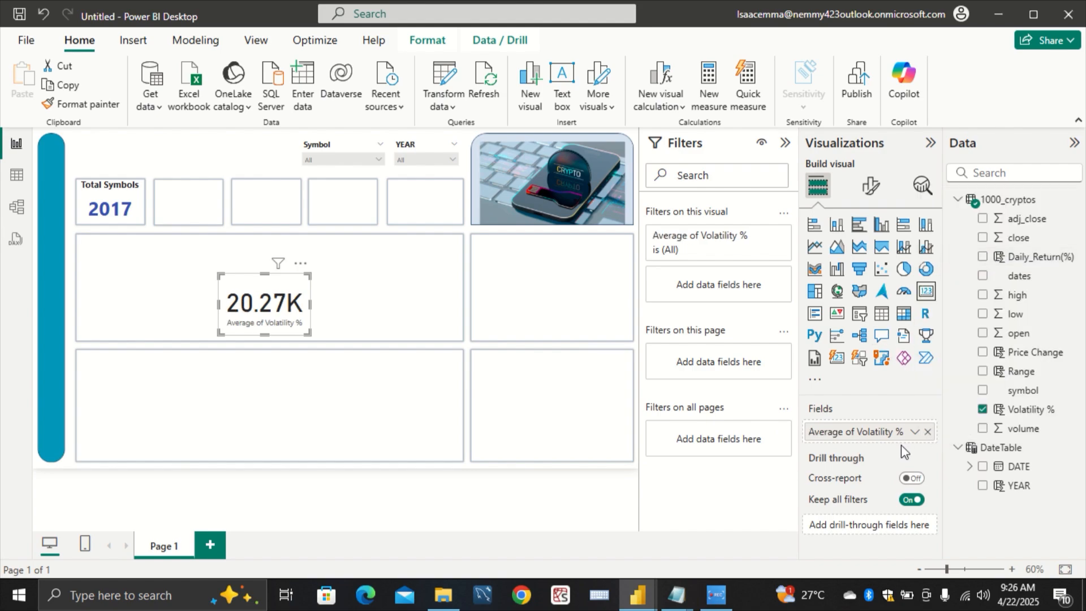
Step: Hide the volatility card's category label and set its callout value font to Segoe UI
left_click(869, 190)
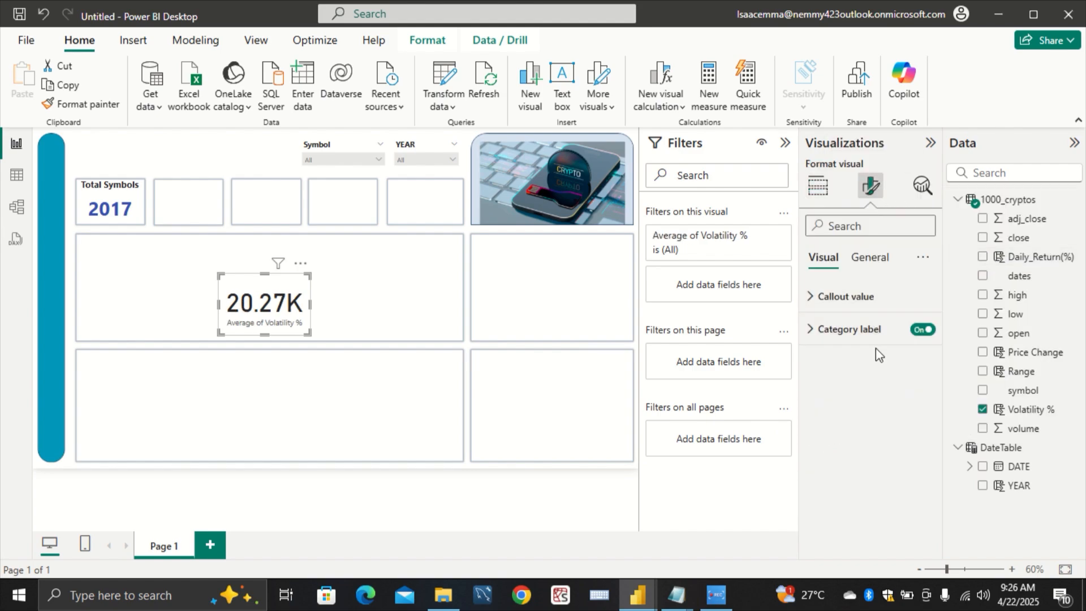
left_click(919, 333)
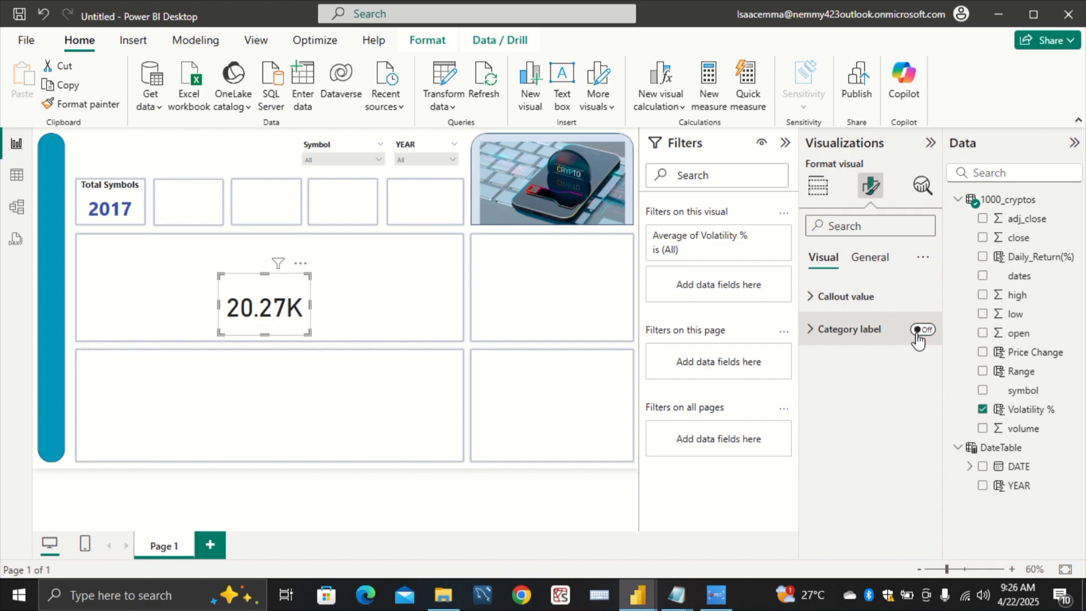
left_click(847, 299)
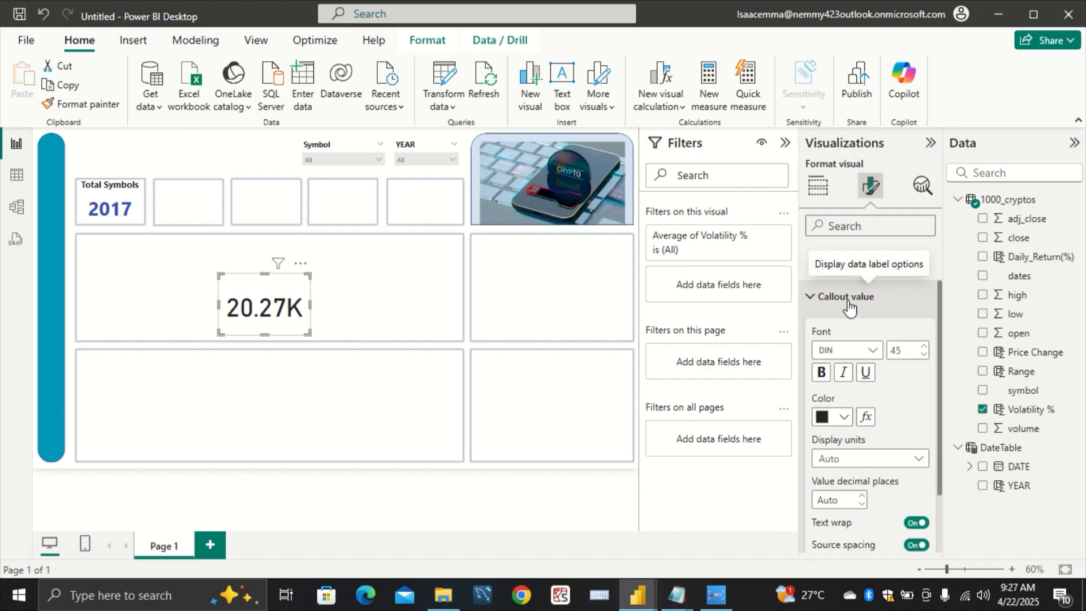
left_click(859, 352)
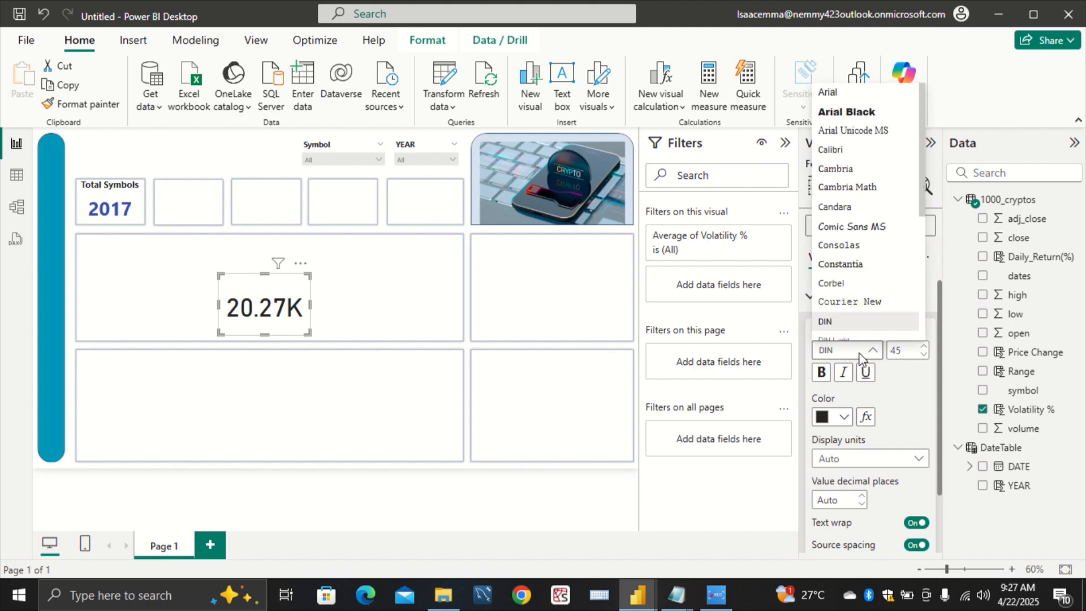
scroll(871, 316, "down", 1)
left_click(872, 285)
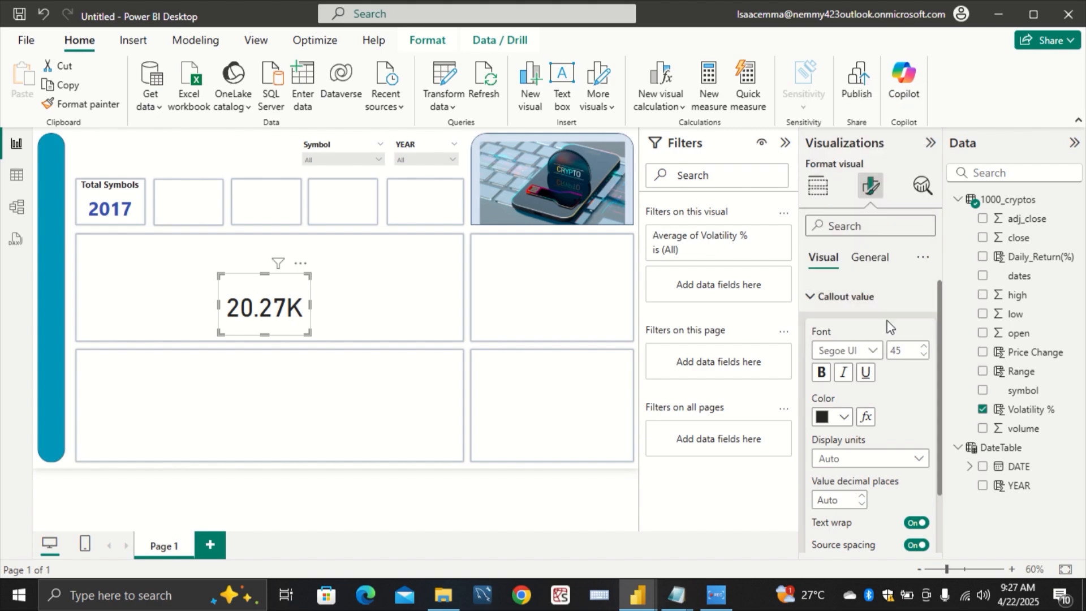
Step: Set the volatility card's callout value to font size 22, bold, in the same medium dark blue theme color as Total Symbols
key("BackSpace")
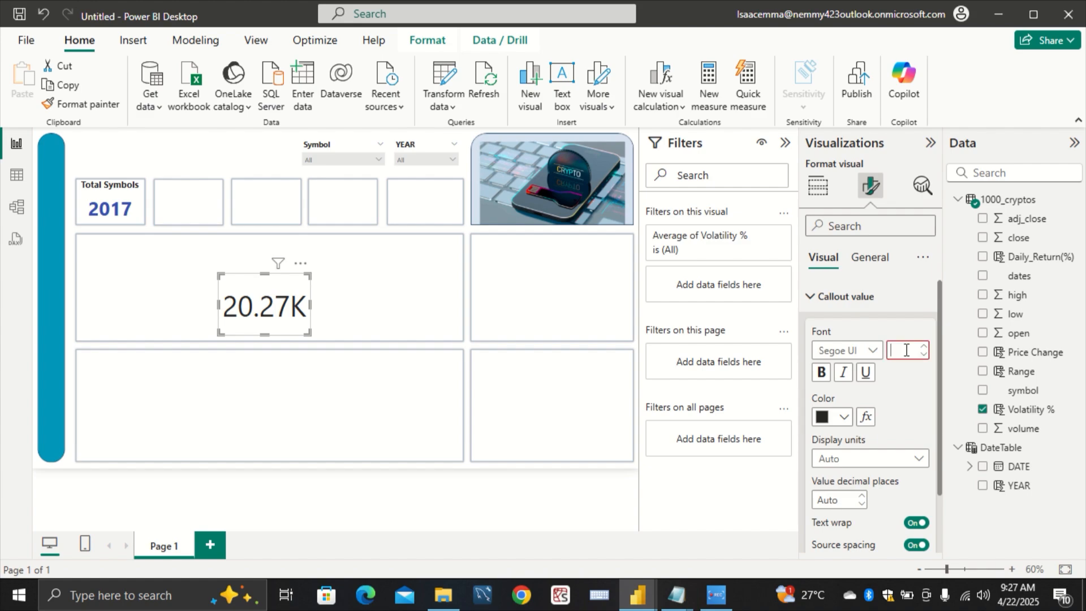
type("22")
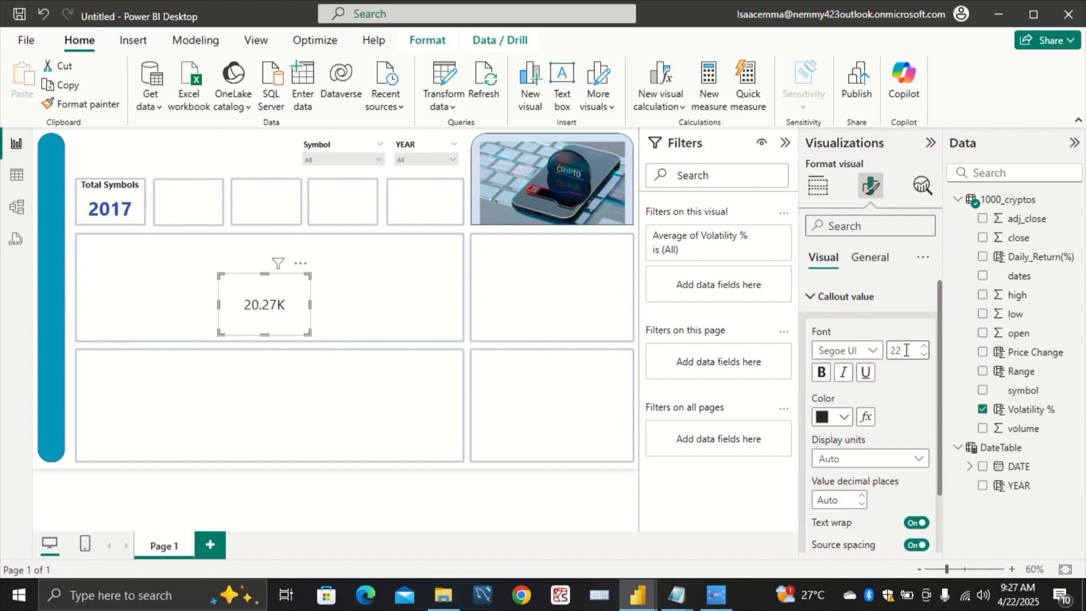
left_click(826, 374)
left_click(844, 416)
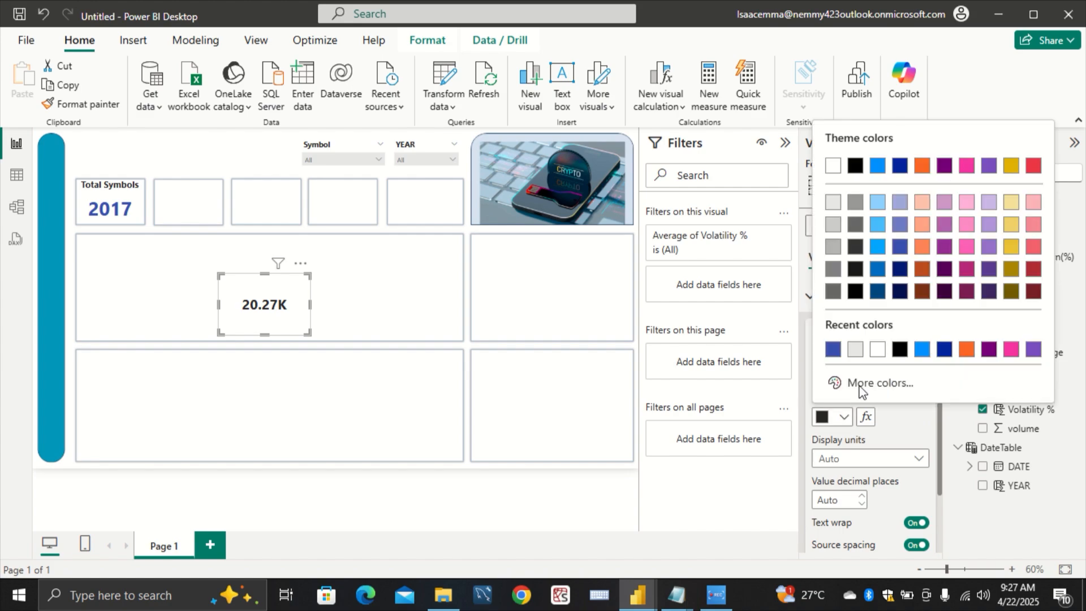
left_click(900, 247)
Step: Set the display units of the volatility card's callout value to None
scroll(882, 407, "down", 2)
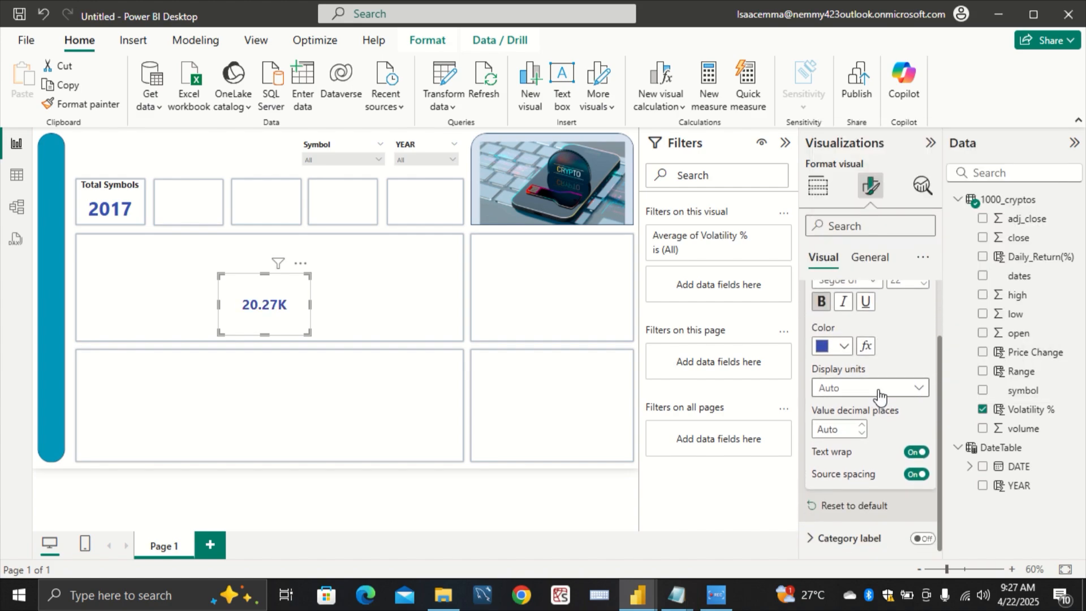
left_click(917, 388)
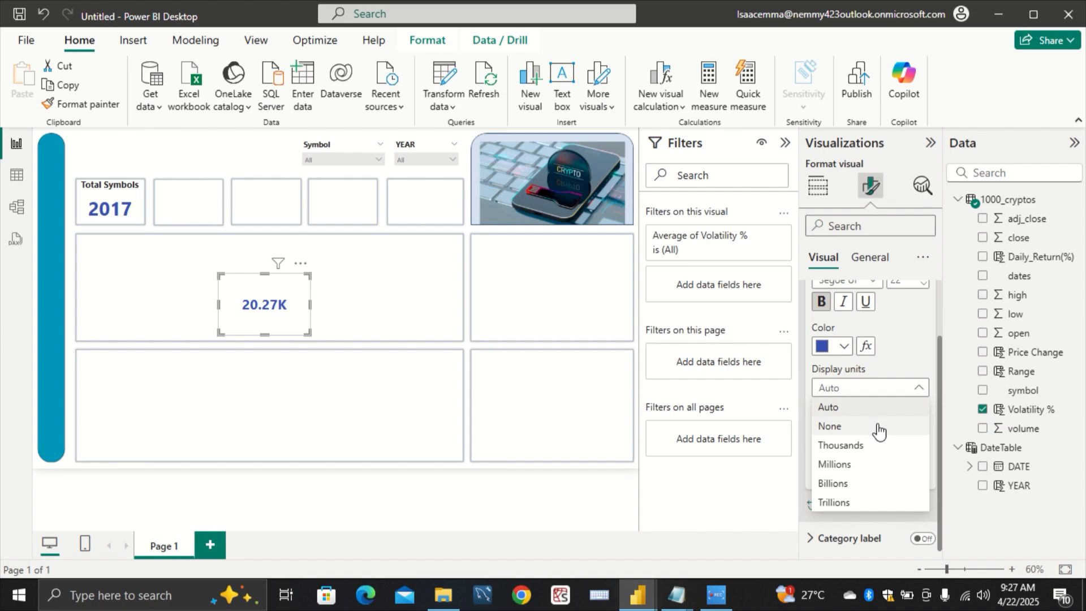
left_click(877, 427)
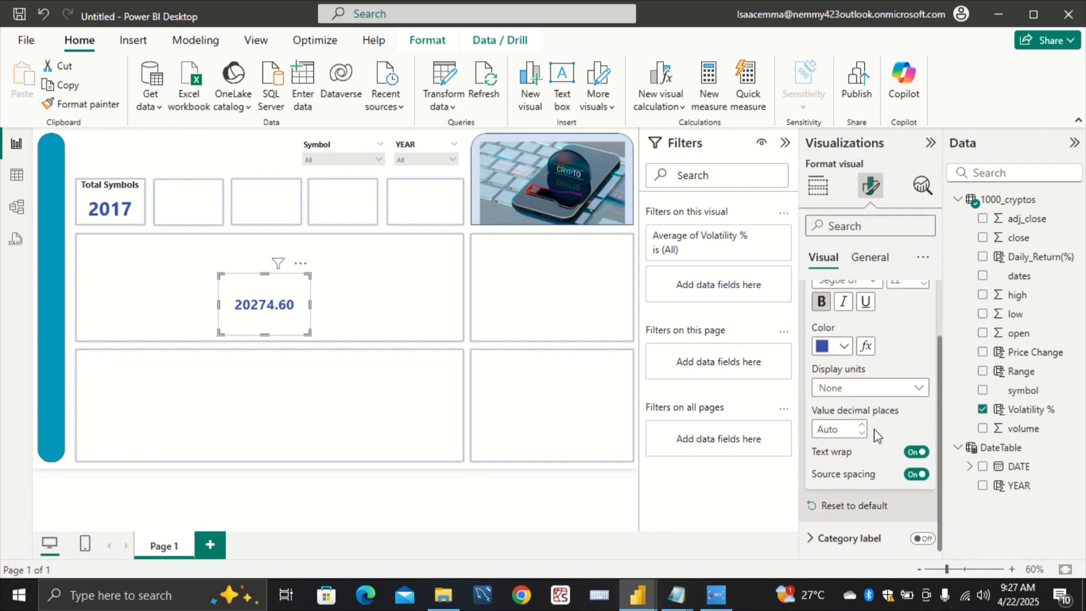
scroll(893, 406, "up", 1)
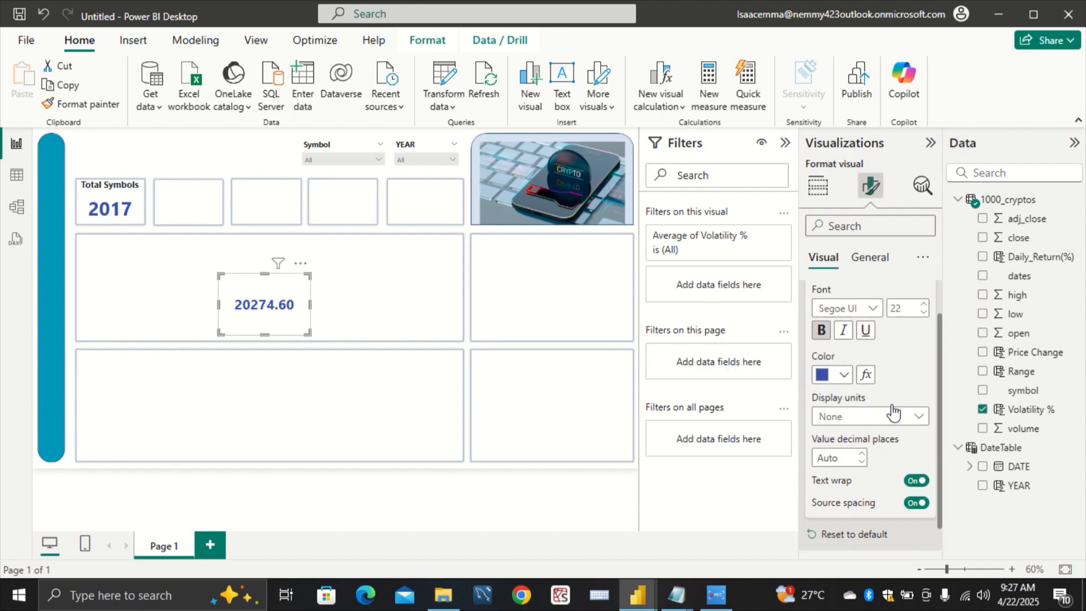
scroll(894, 412, "down", 1)
Step: Turn on the volatility card's title and set its text to Avg % Volatility
left_click(883, 263)
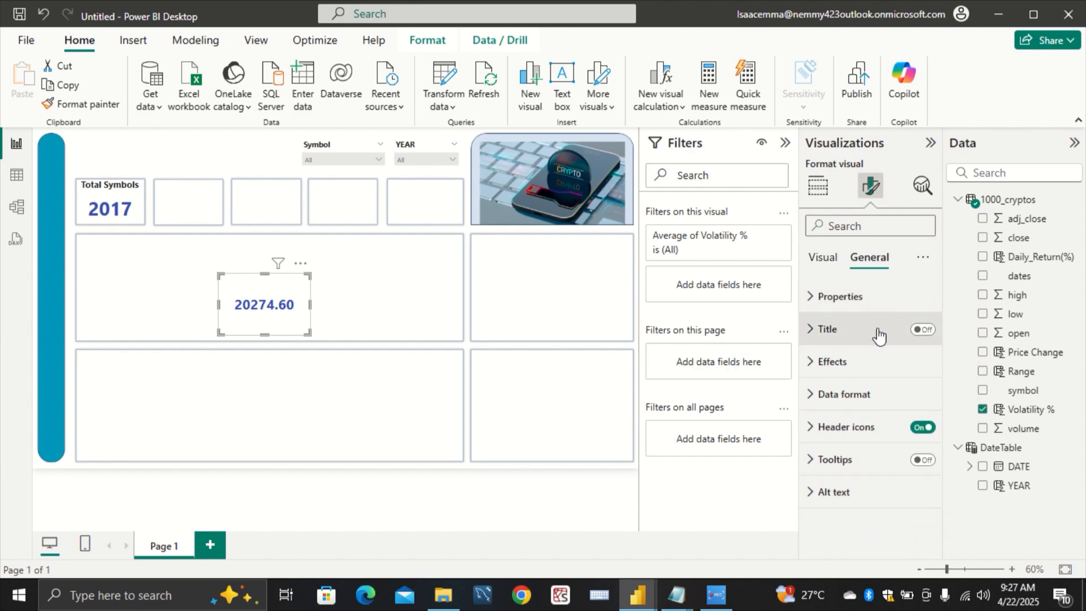
left_click(879, 336)
left_click(917, 340)
left_click(925, 331)
left_click(820, 332)
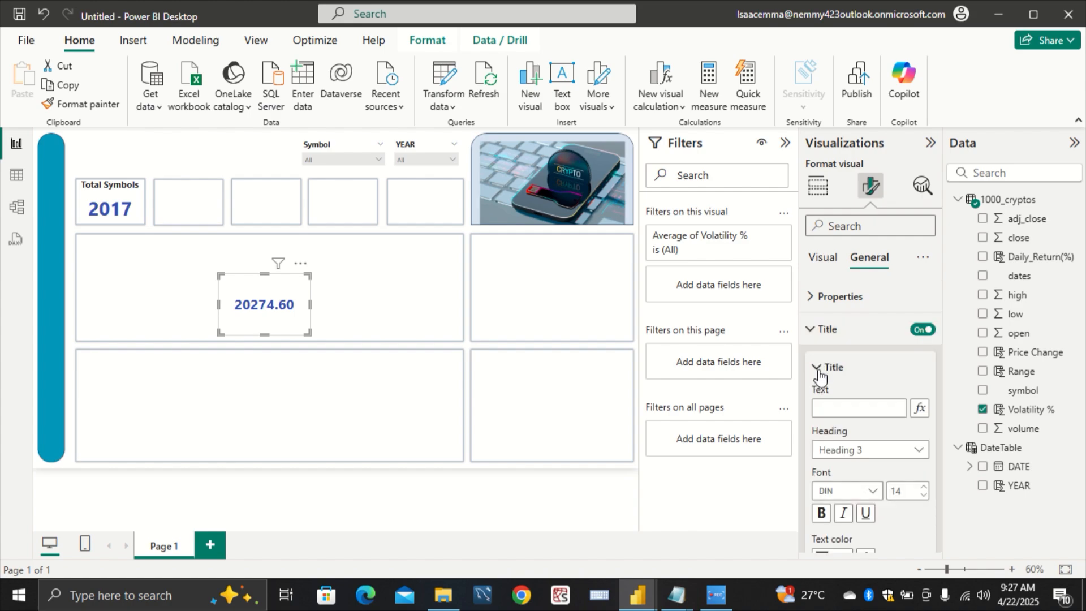
left_click(832, 404)
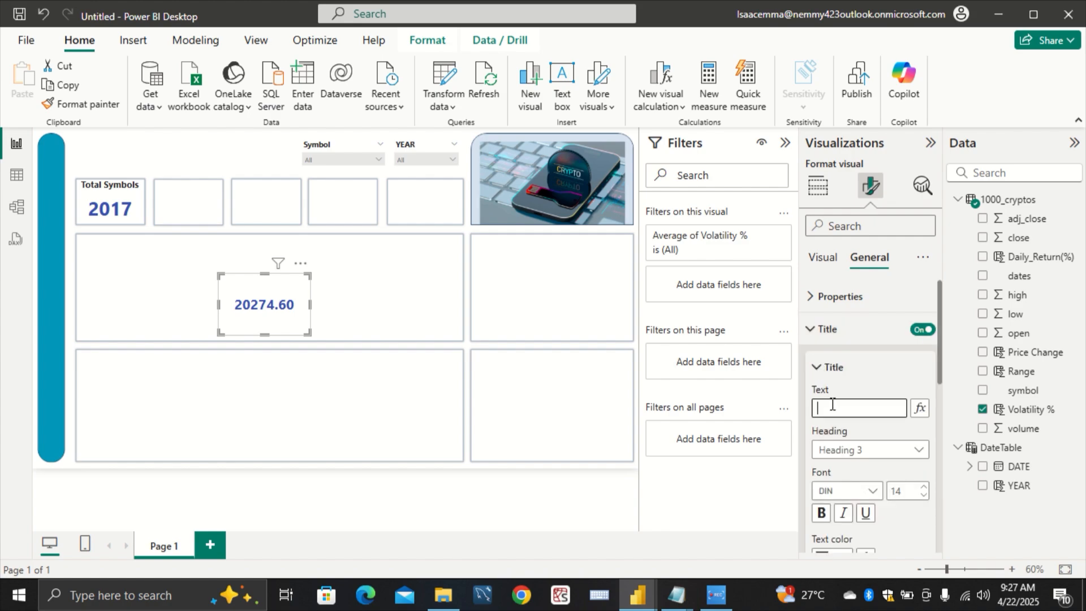
type("Avg % Vol")
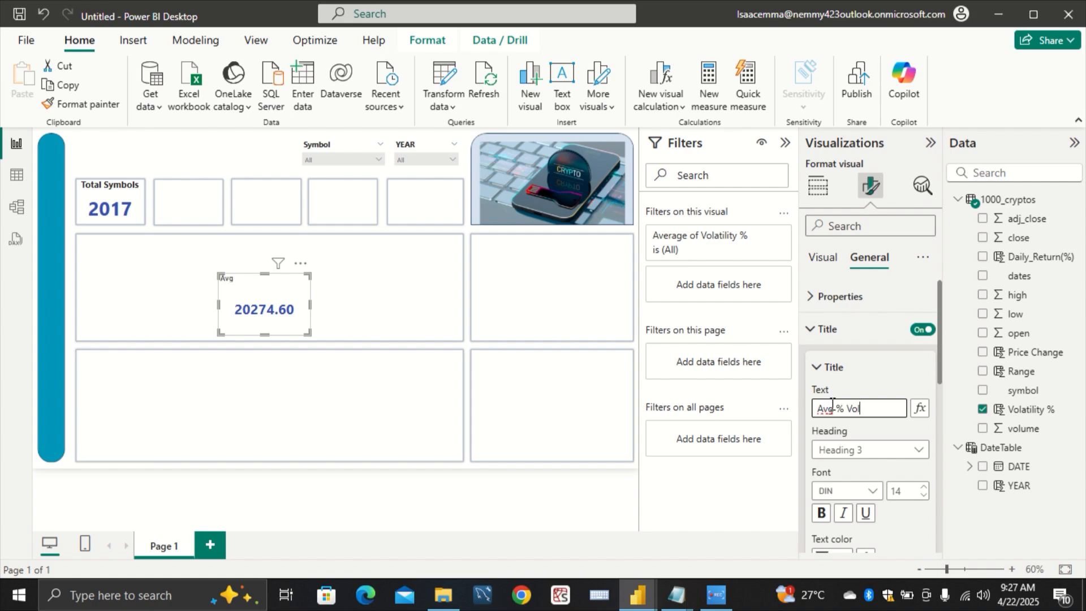
type("atility")
Step: Format the Avg % Volatility title as Segoe UI, size 12, bold and horizontally centered
left_click(865, 491)
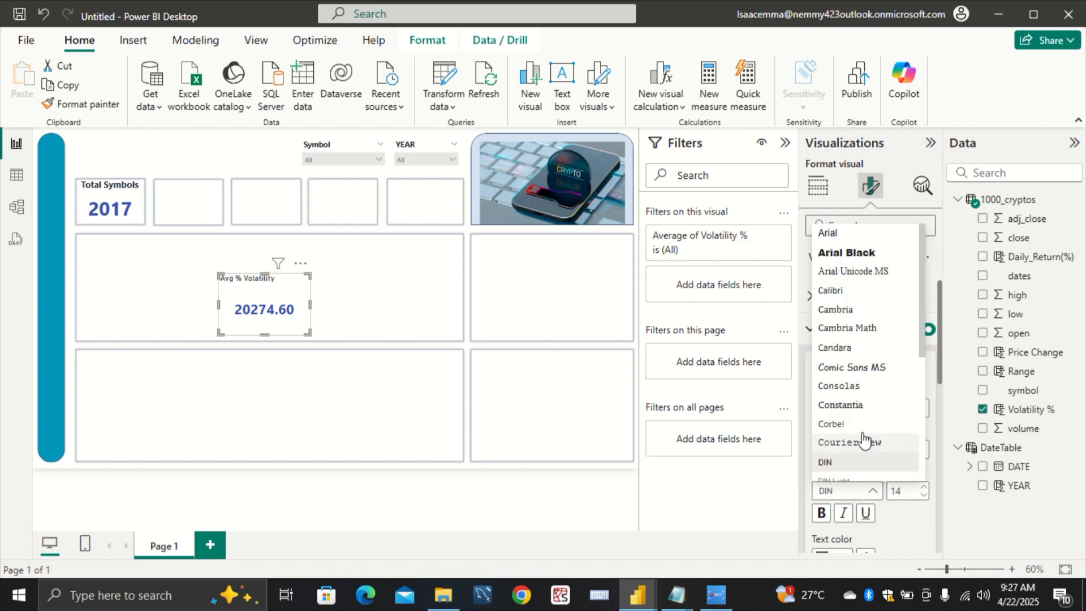
scroll(863, 438, "down", 4)
left_click(849, 407)
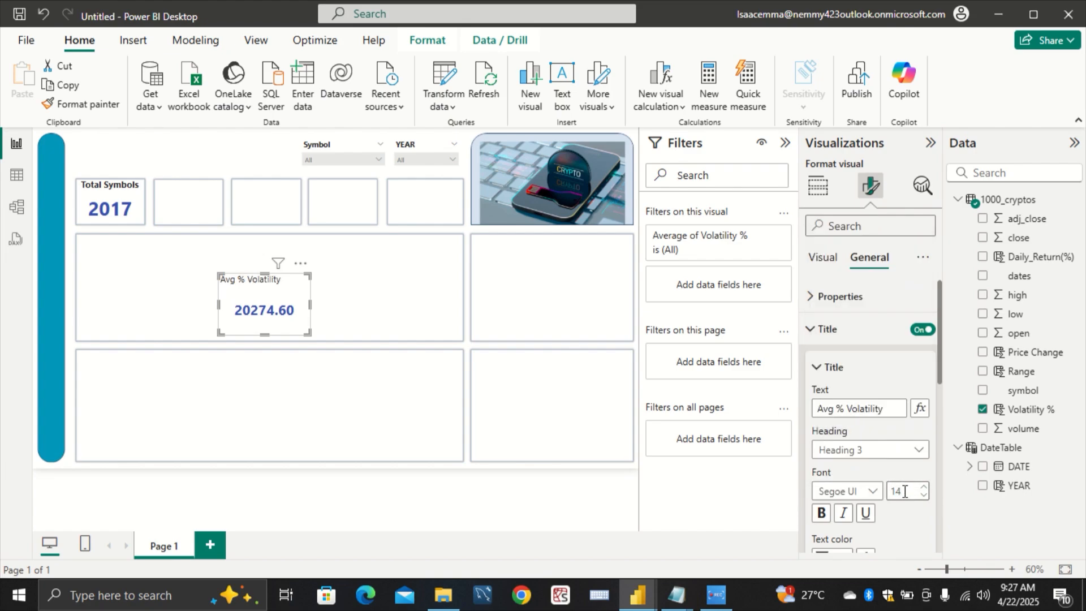
key("BackSpace")
type("12")
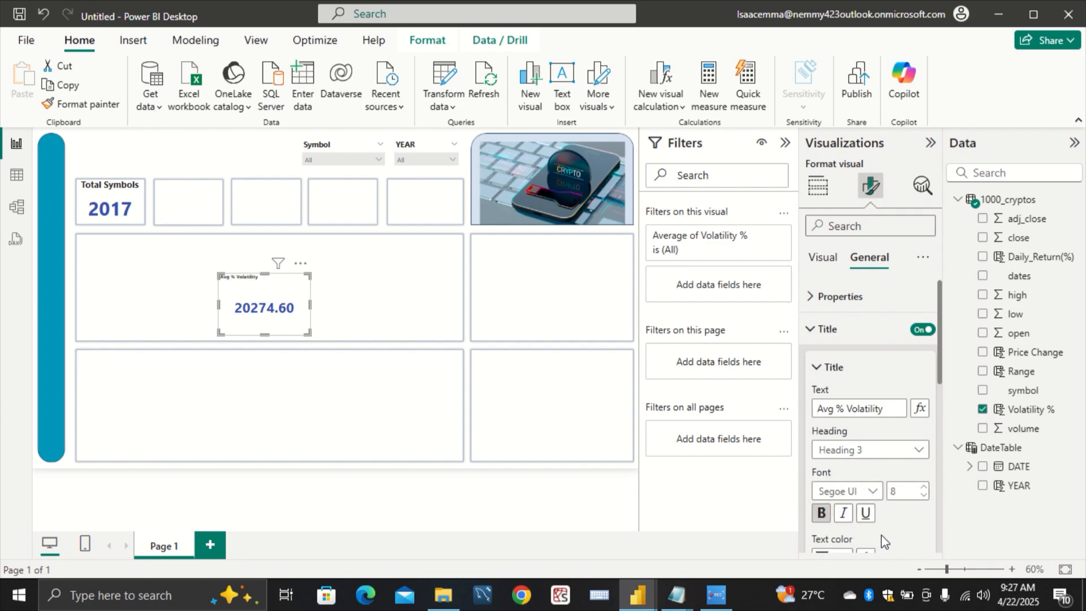
scroll(882, 536, "down", 2)
left_click(843, 544)
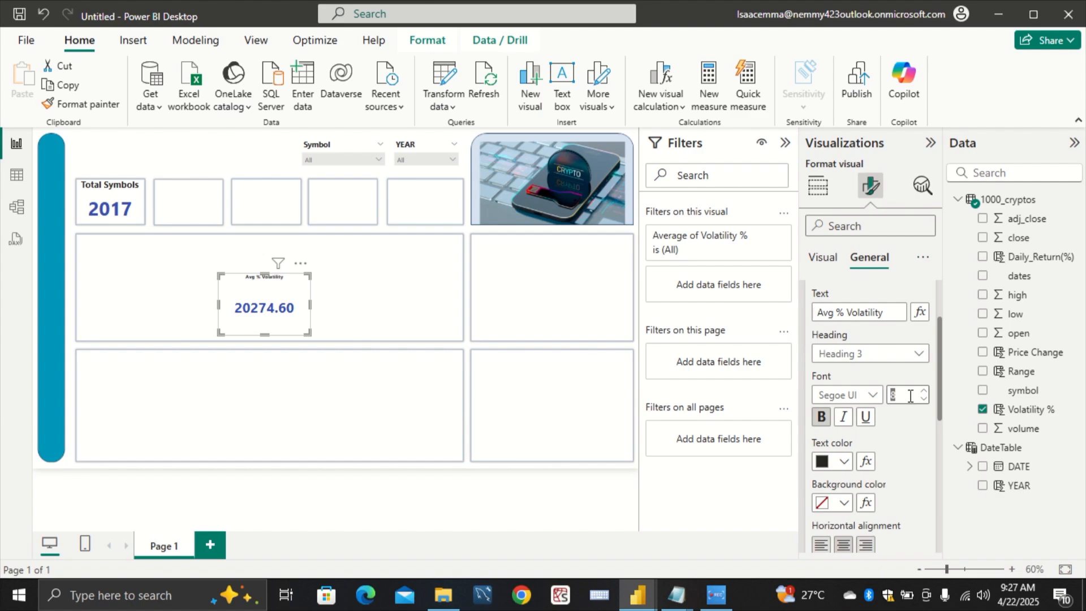
type("12")
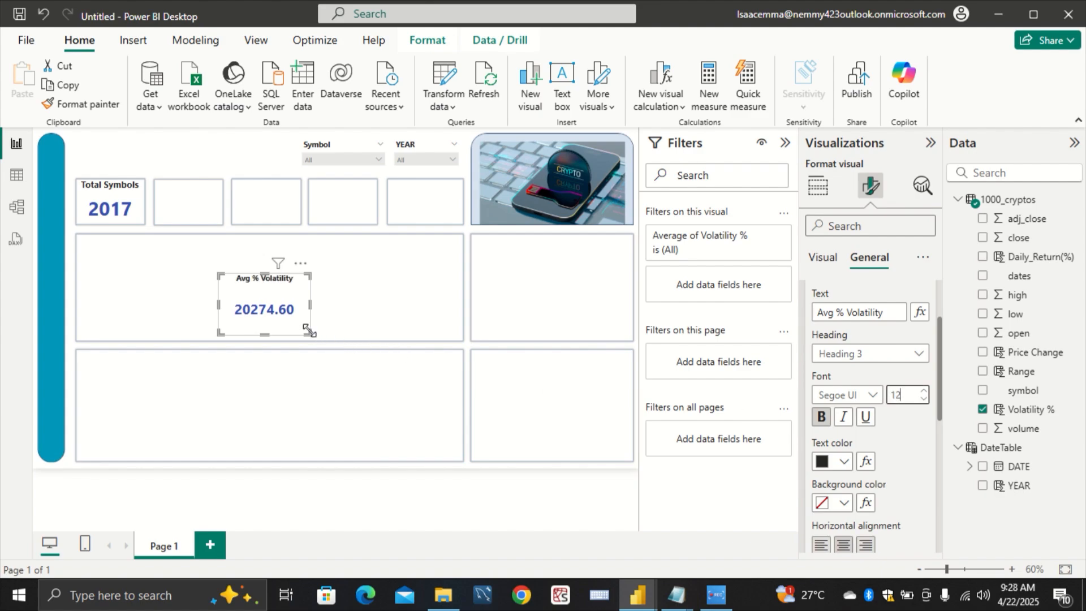
Step: Turn off the Avg % Volatility card's background and fit the card into the second small box of the KPI row
left_click_drag(309, 332, 229, 237)
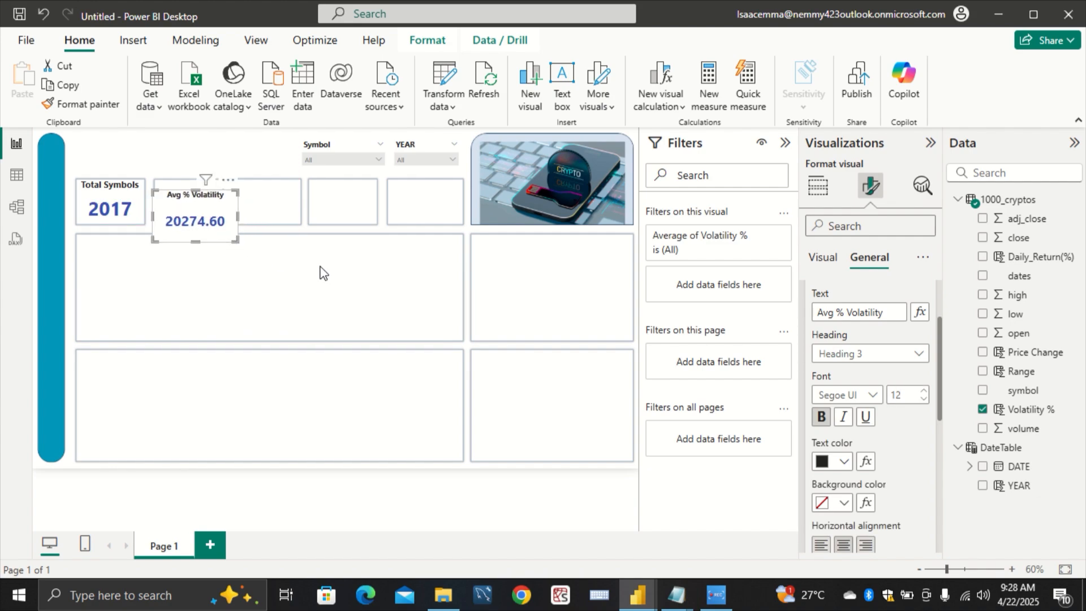
scroll(883, 486, "down", 8)
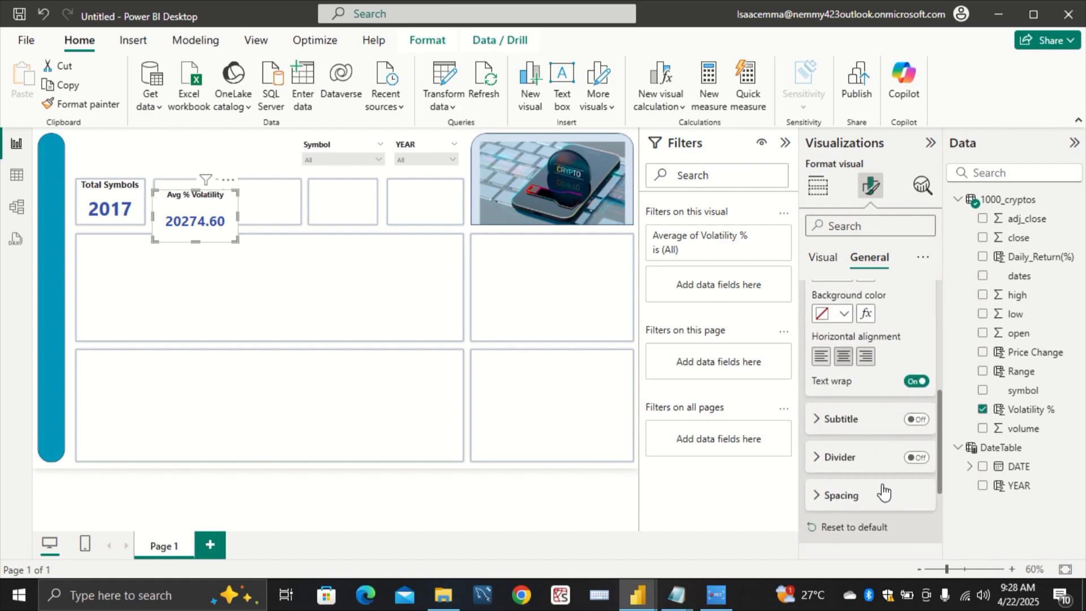
left_click(824, 407)
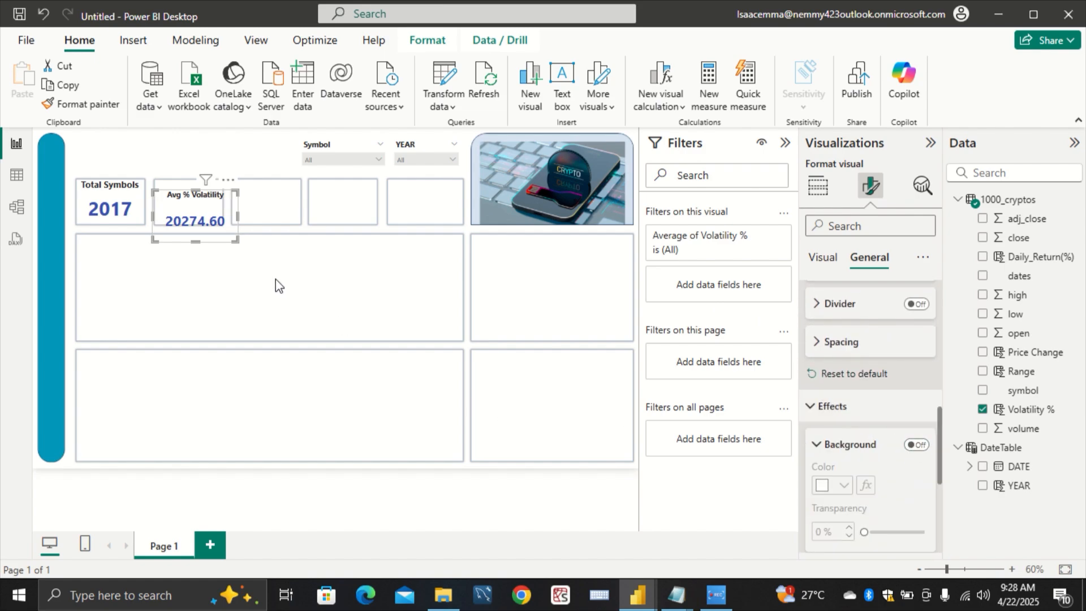
left_click_drag(237, 240, 226, 232)
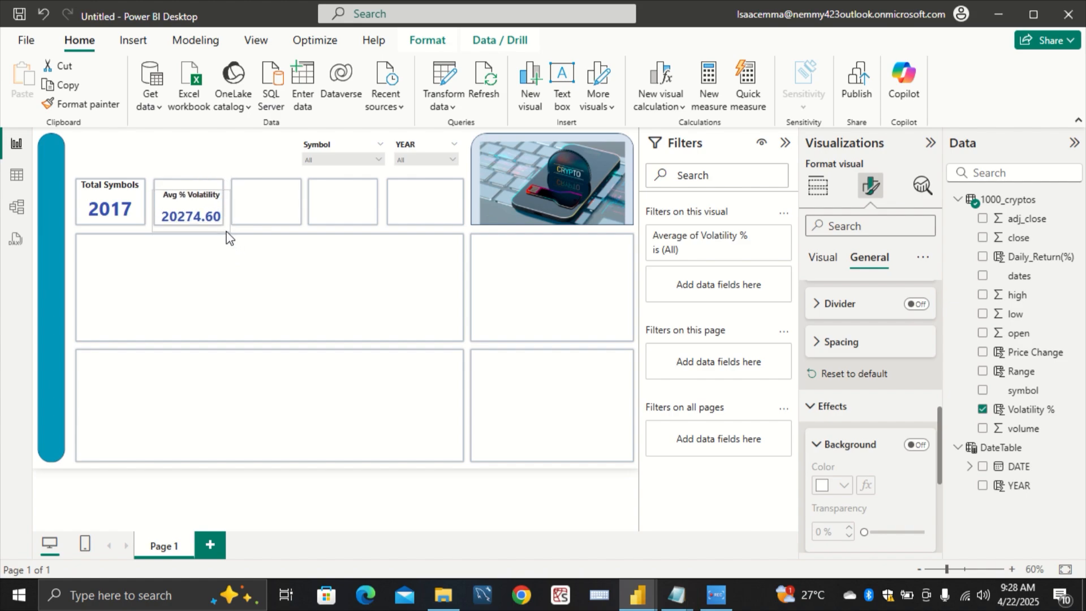
left_click(176, 214)
left_click_drag(154, 190, 154, 180)
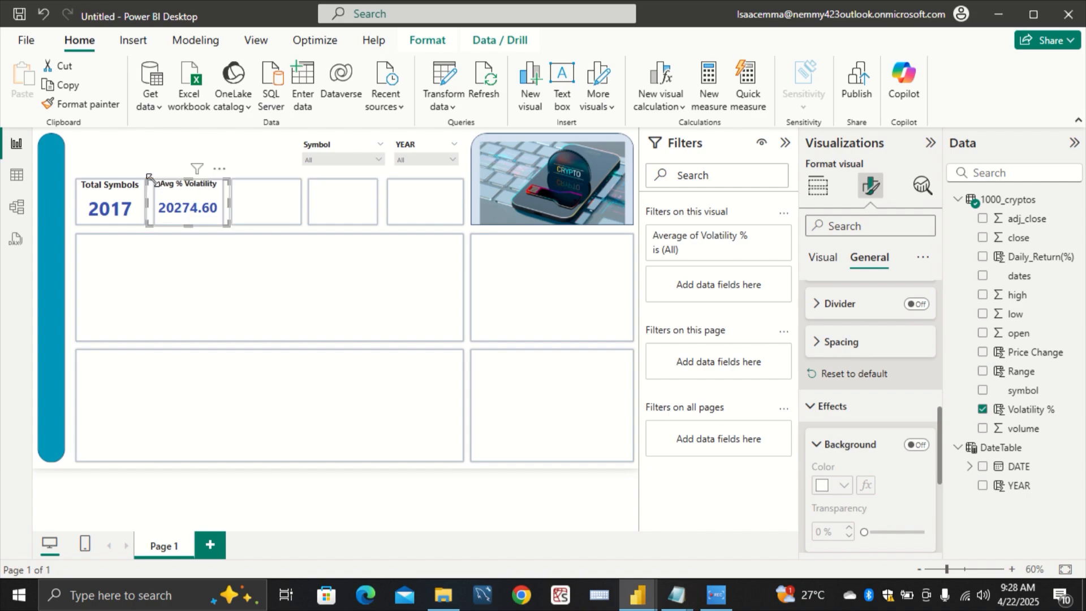
left_click(225, 266)
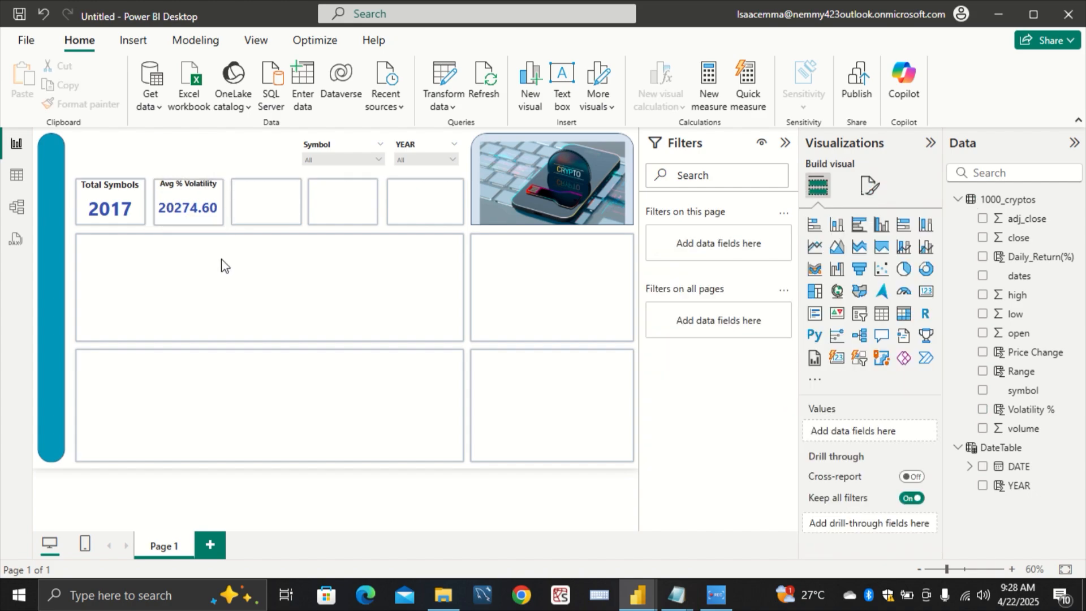
Step: Set the font size of the Avg % Volatility card's title to 13
left_click(209, 222)
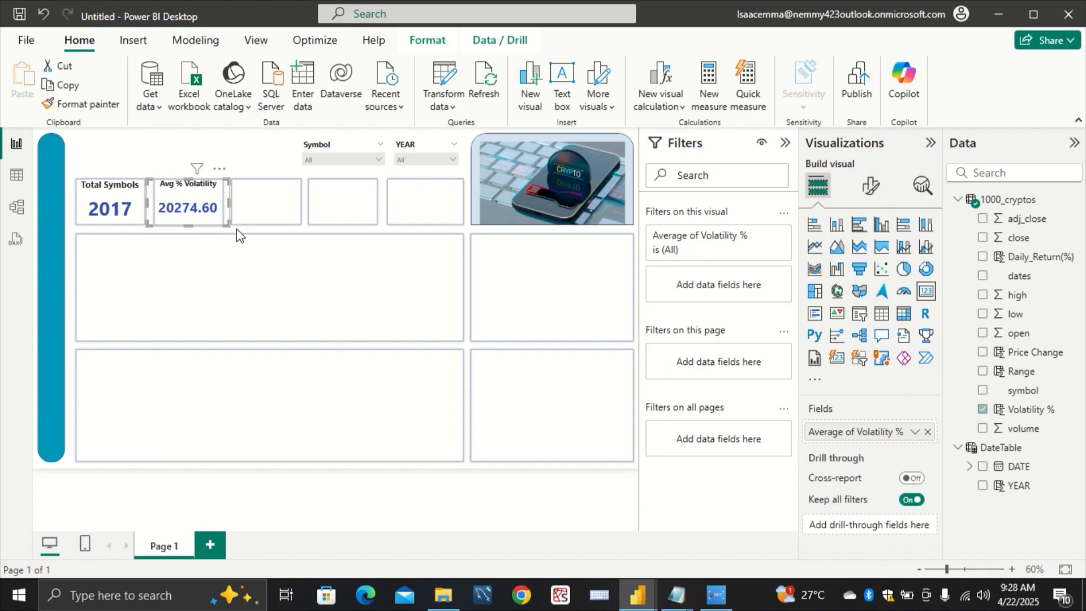
left_click(871, 185)
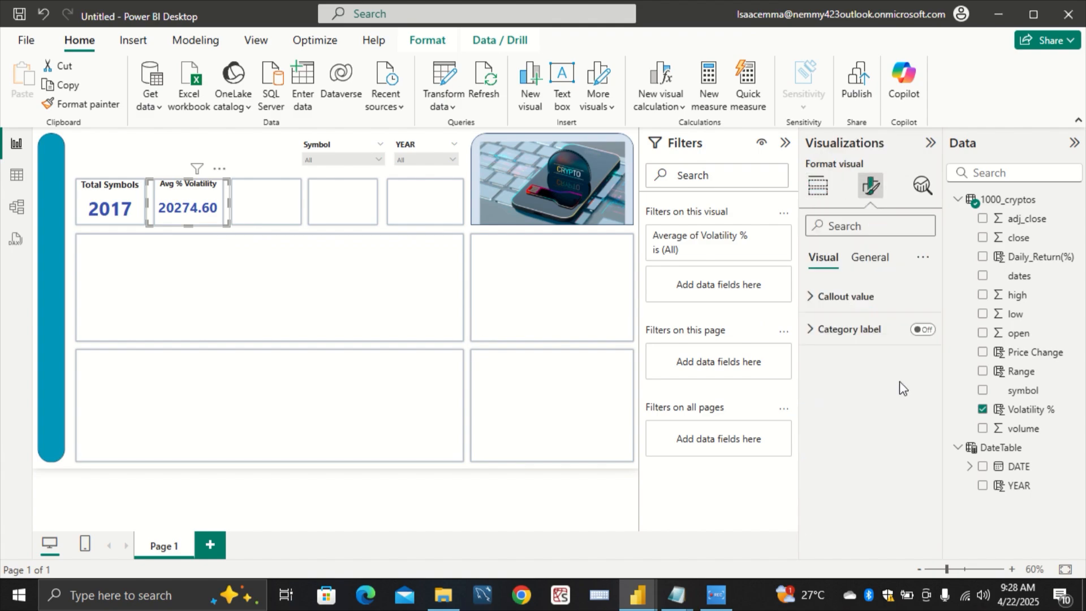
left_click(866, 258)
left_click(831, 329)
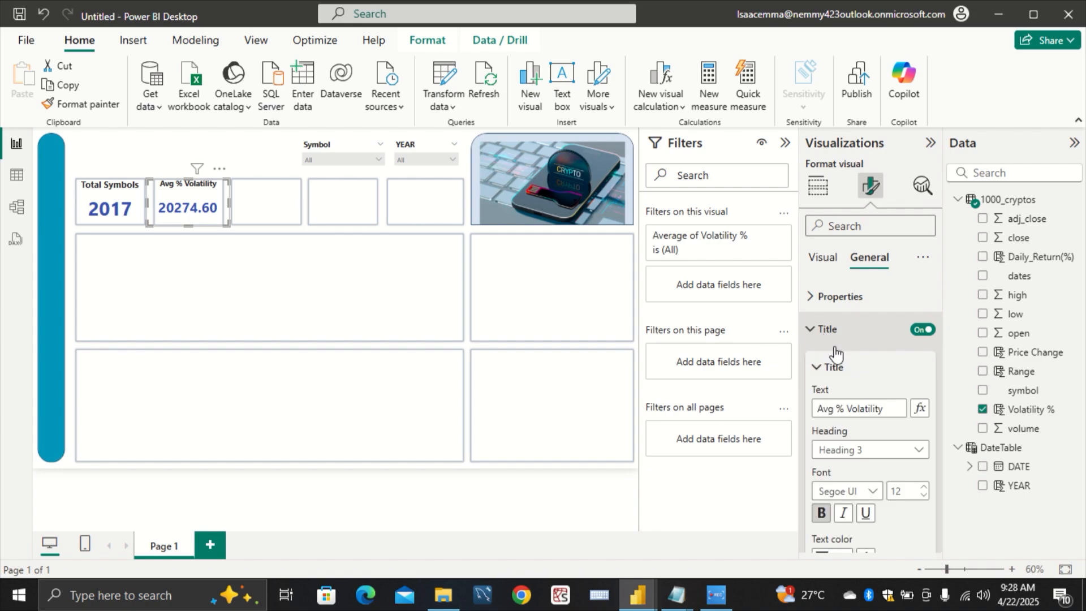
scroll(899, 448, "down", 1)
scroll(900, 435, "down", 2)
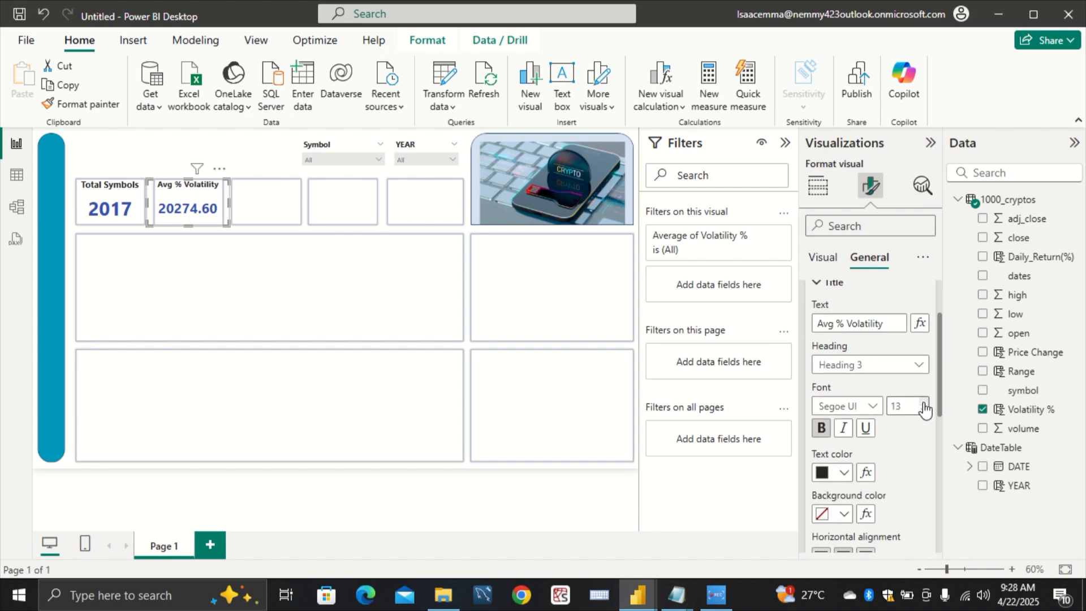
left_click(618, 393)
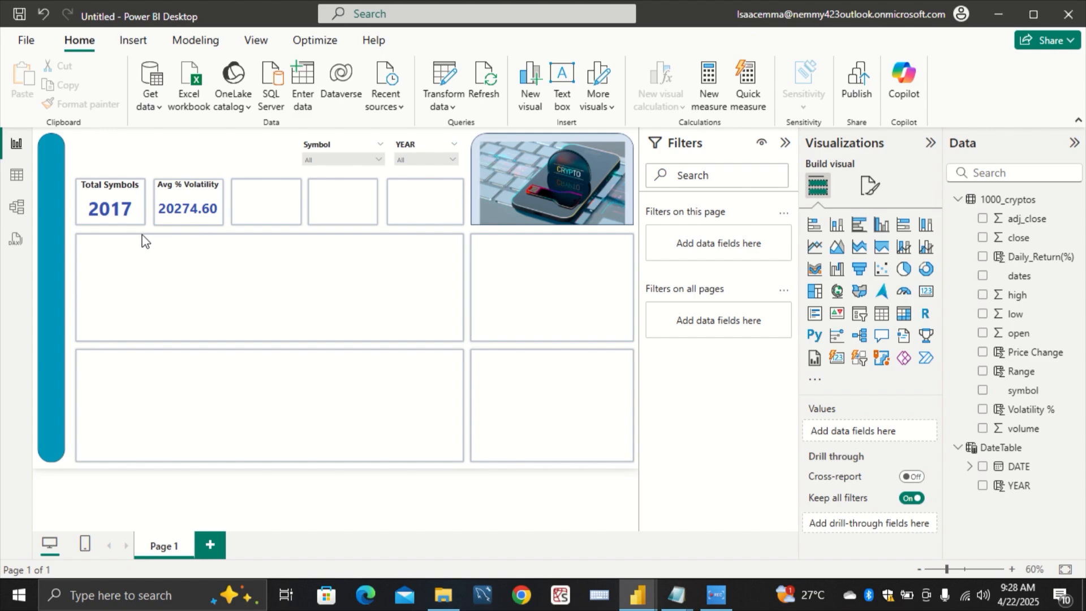
Step: Set the font size of the Avg % Volatility card's callout value to 24
left_click(210, 223)
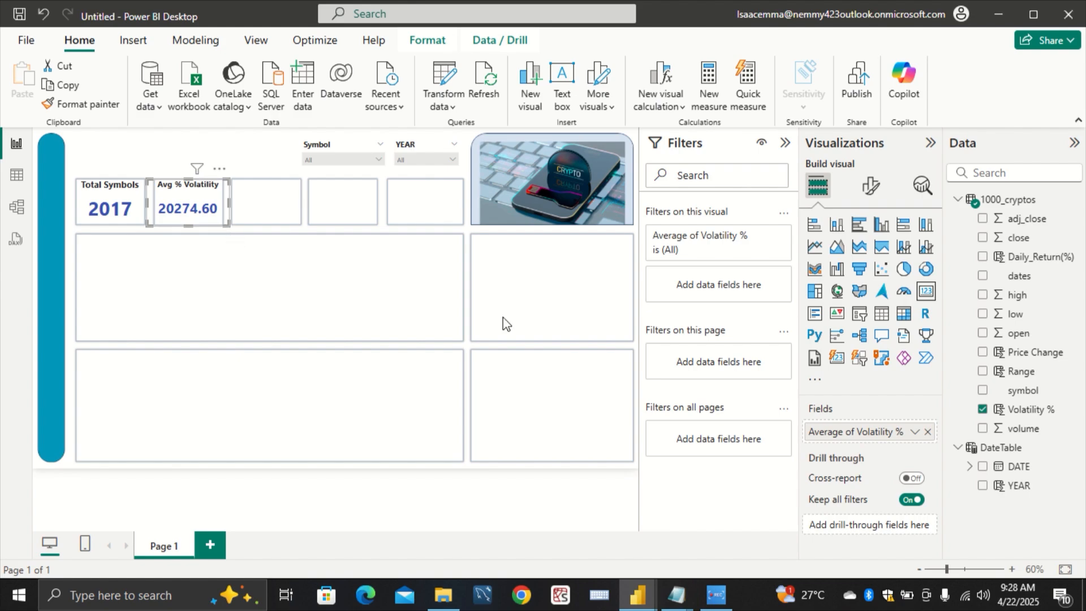
left_click(869, 195)
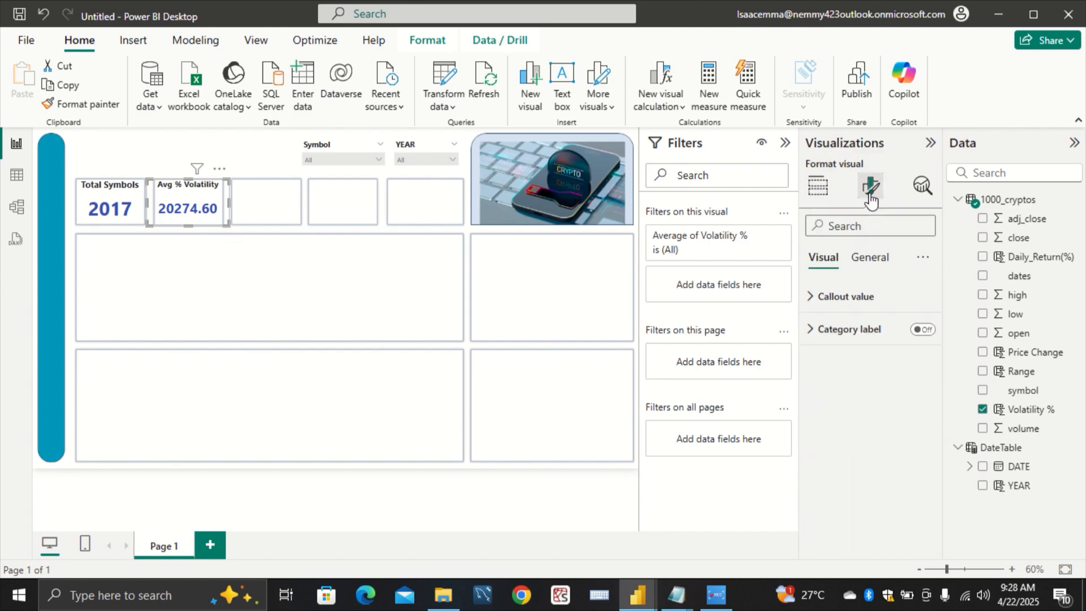
left_click(843, 296)
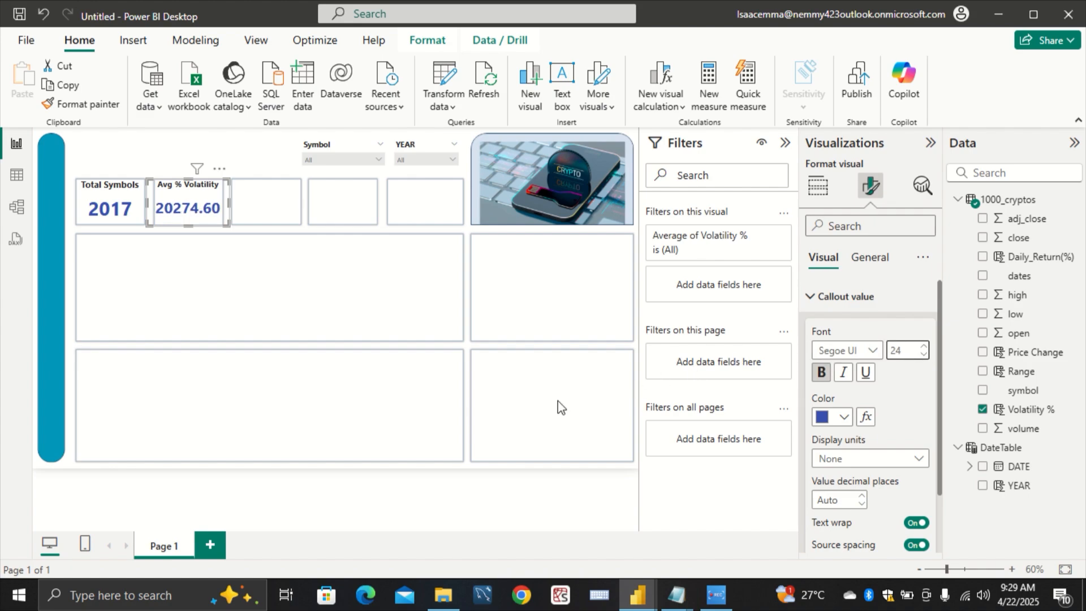
left_click(258, 308)
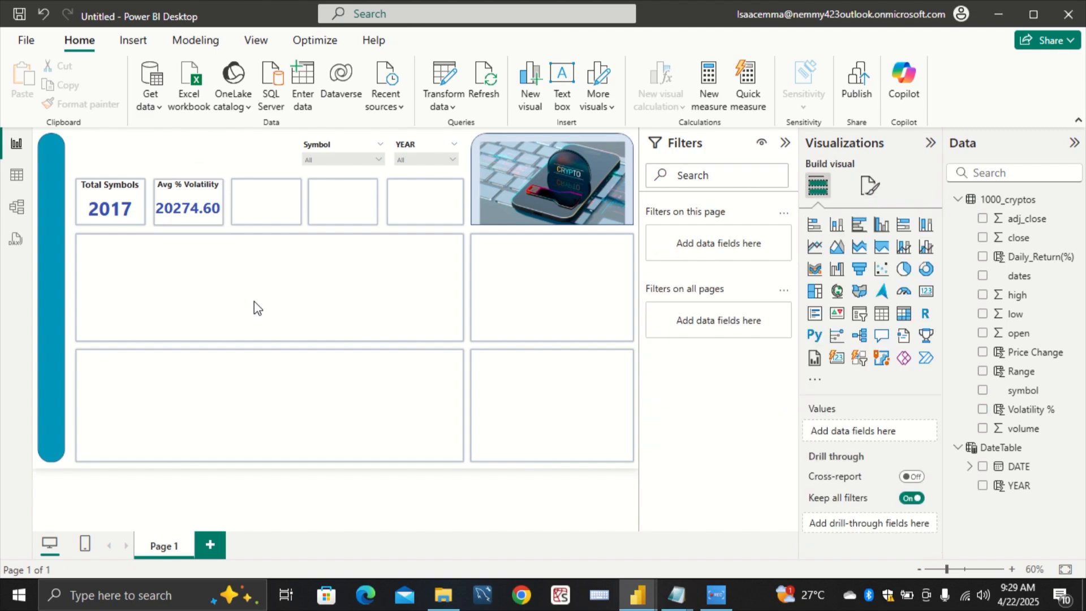
Step: Add a new card in the large upper panel showing the average of Daily_Return(%)
left_click(926, 292)
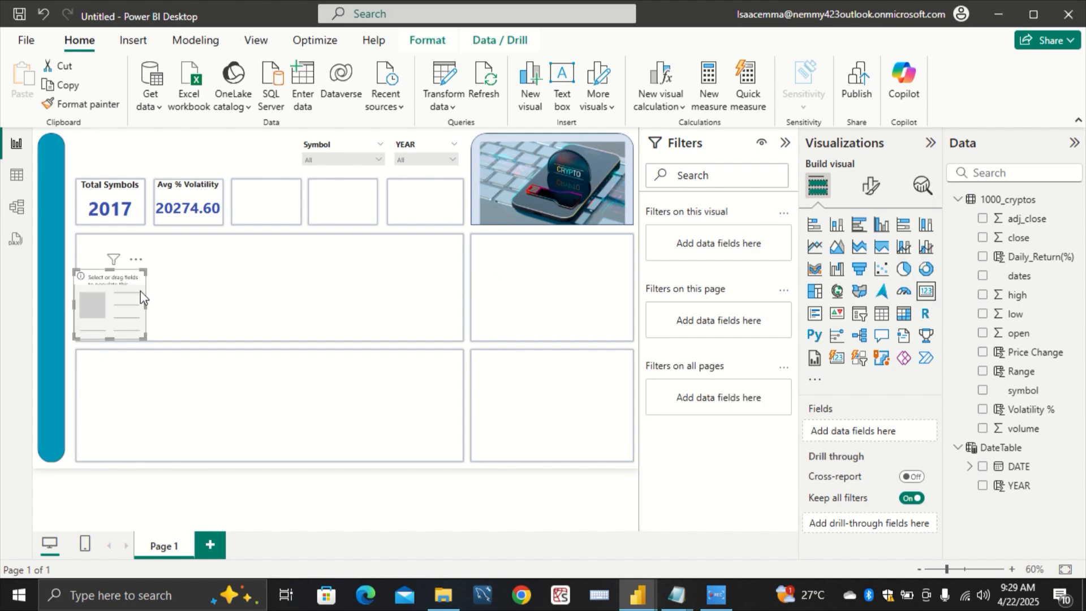
left_click_drag(140, 291, 433, 299)
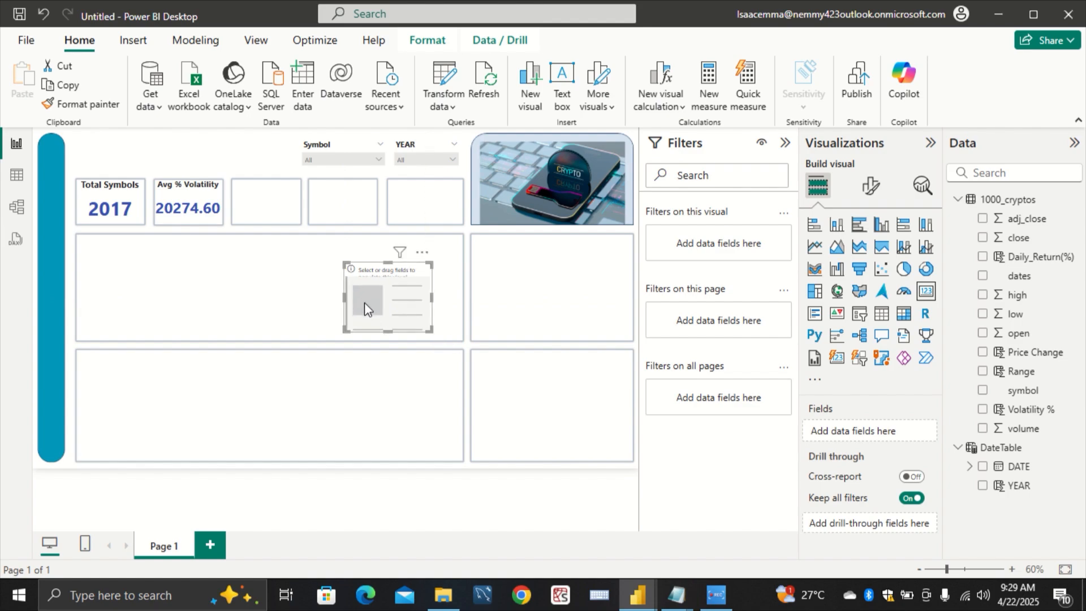
left_click_drag(1018, 256, 890, 436)
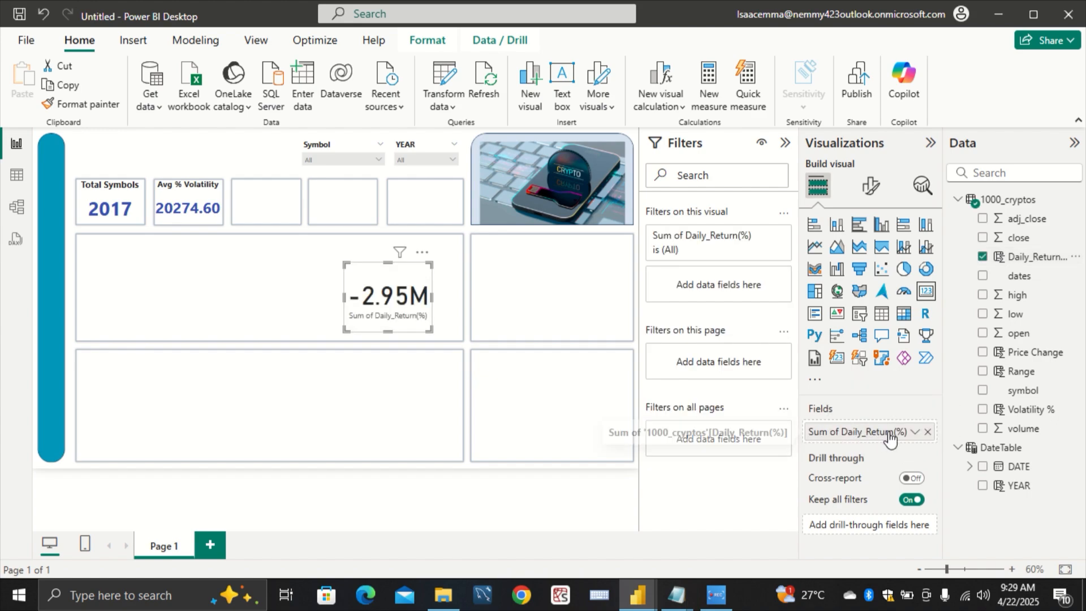
left_click(914, 431)
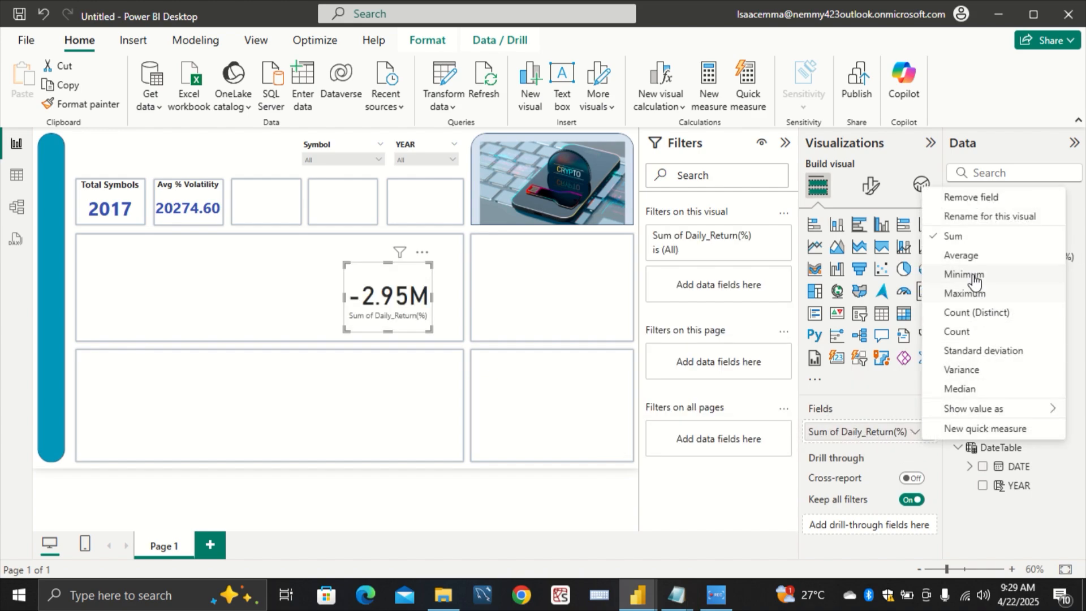
left_click(962, 255)
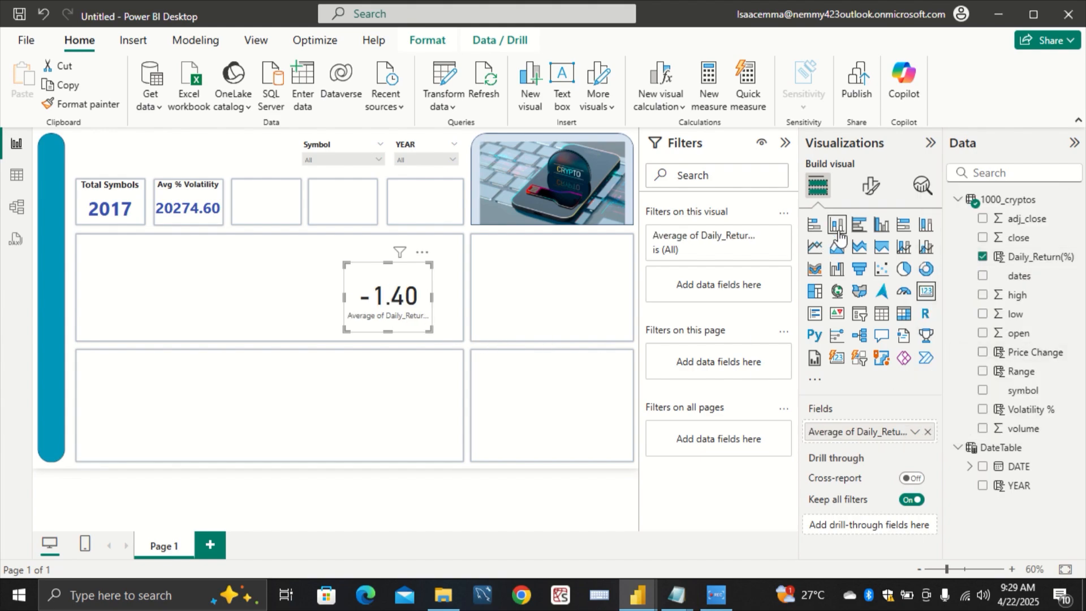
Step: Hide the daily return card's category label and set its callout value to Segoe UI, size 30, bold
left_click(871, 186)
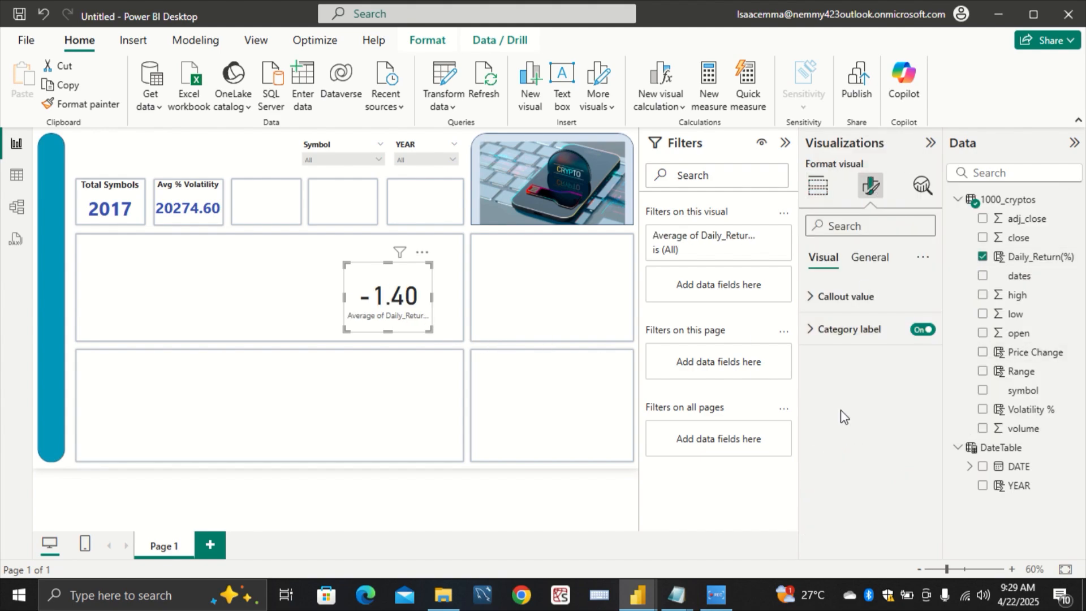
left_click(923, 329)
left_click(859, 305)
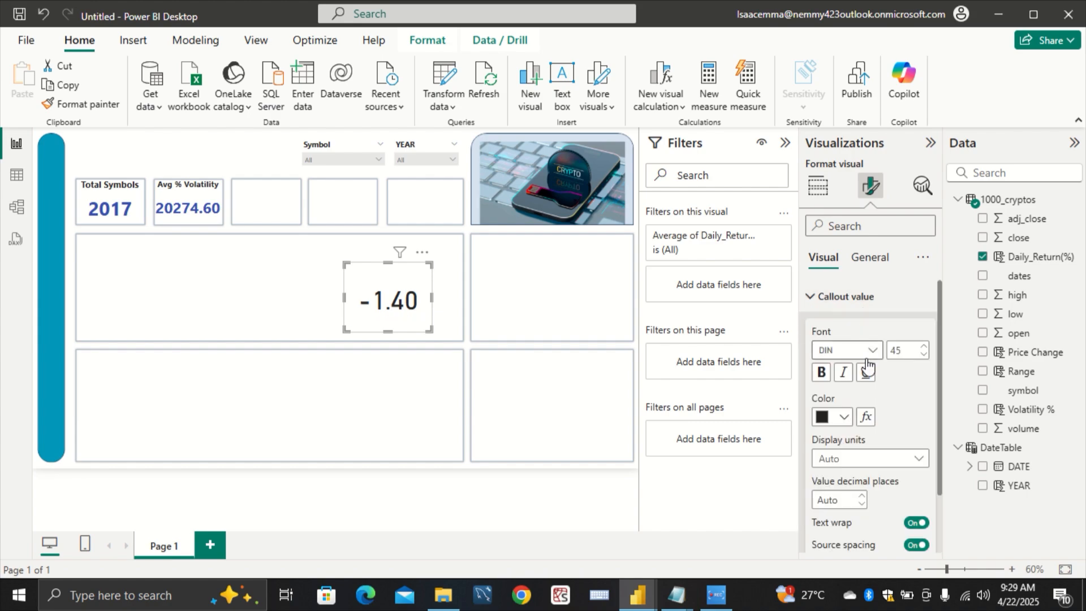
key("BackSpace")
type("30")
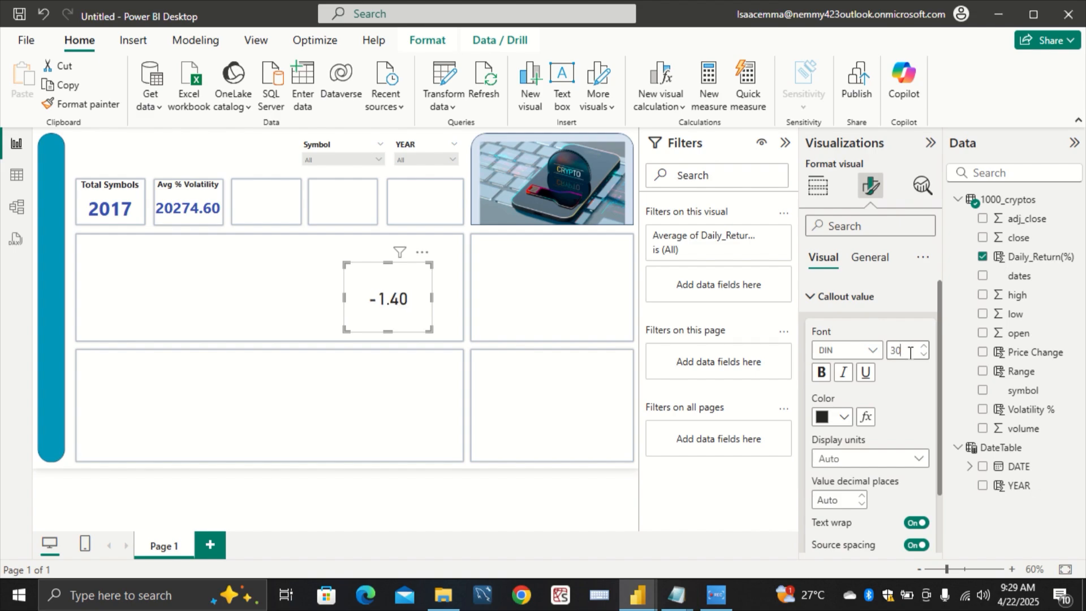
left_click(821, 373)
left_click(877, 352)
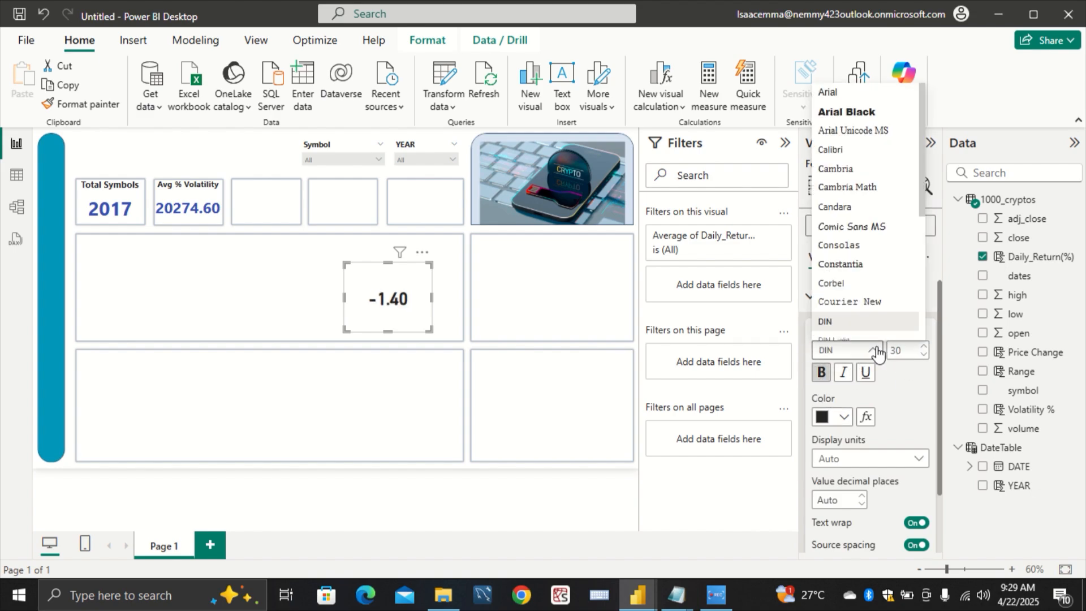
scroll(863, 319, "down", 3)
left_click(863, 318)
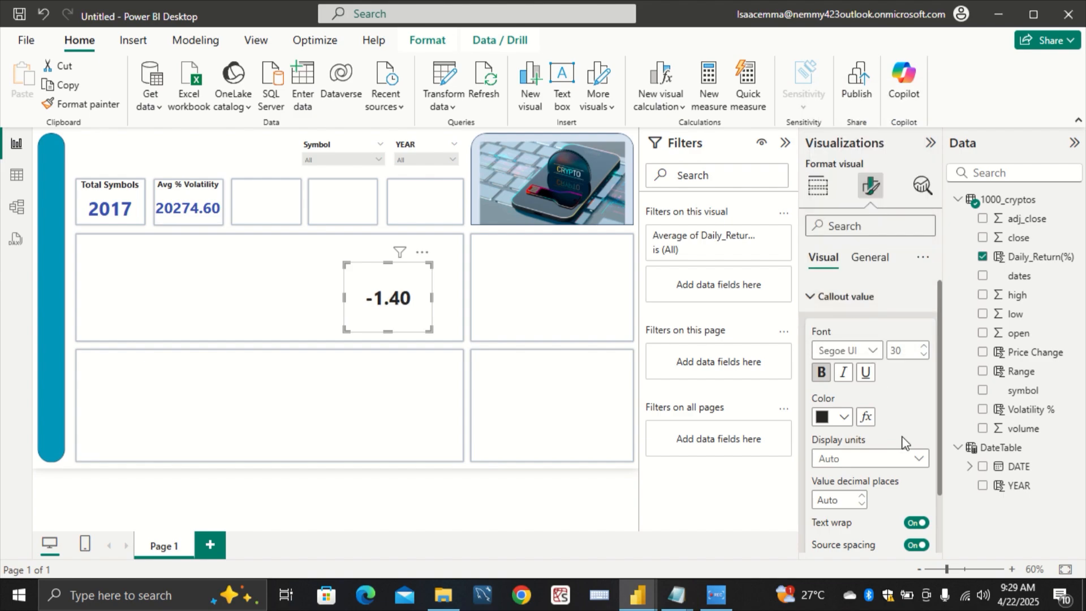
Step: Set the daily return card's callout display units to None and turn off the card's background
scroll(882, 390, "down", 1)
left_click(895, 409)
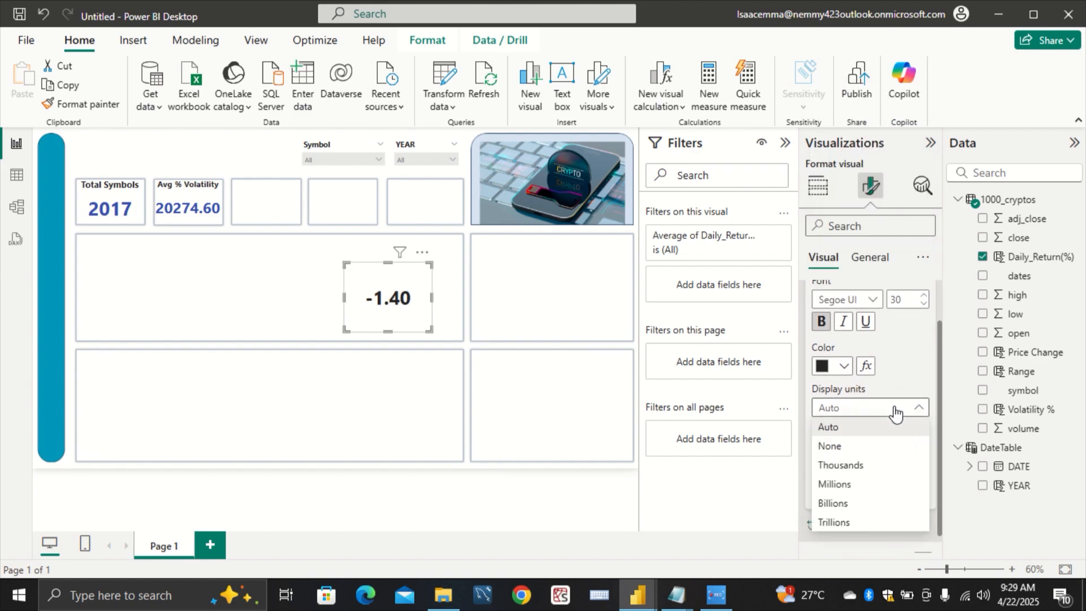
left_click(893, 450)
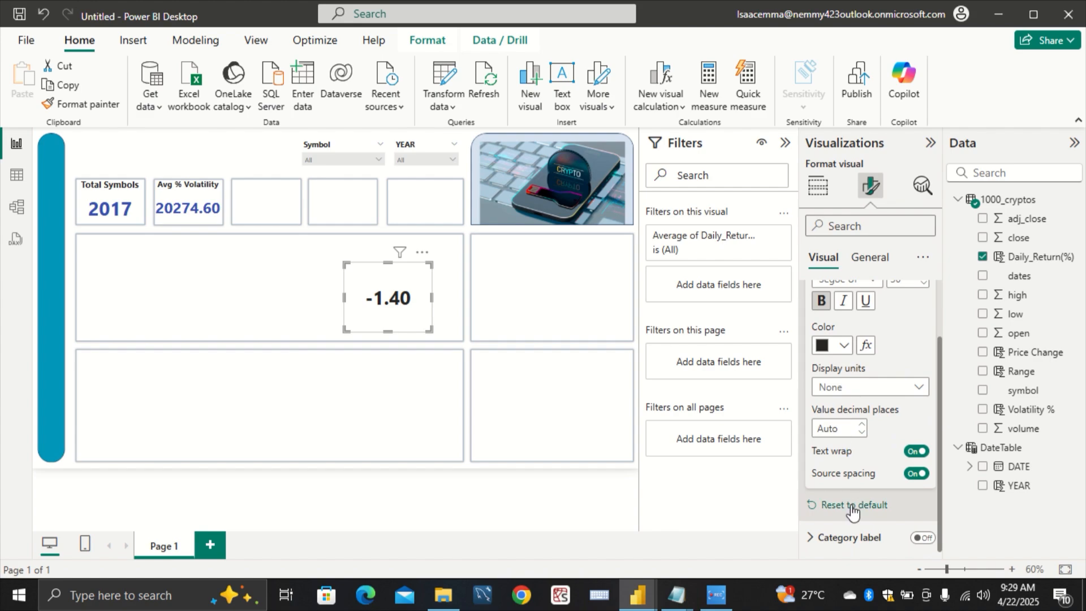
left_click(865, 260)
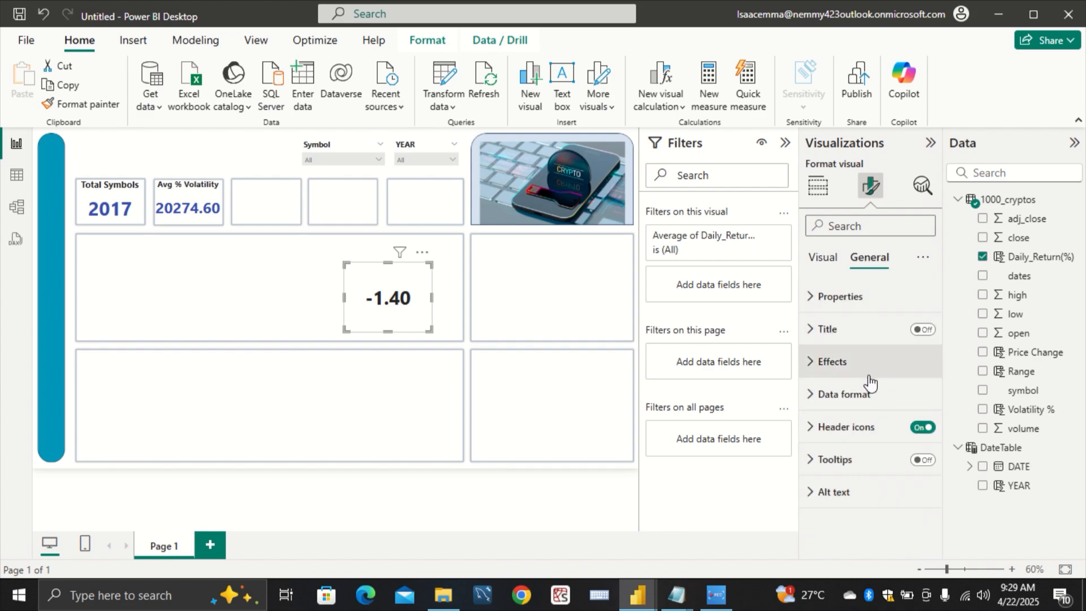
left_click(887, 360)
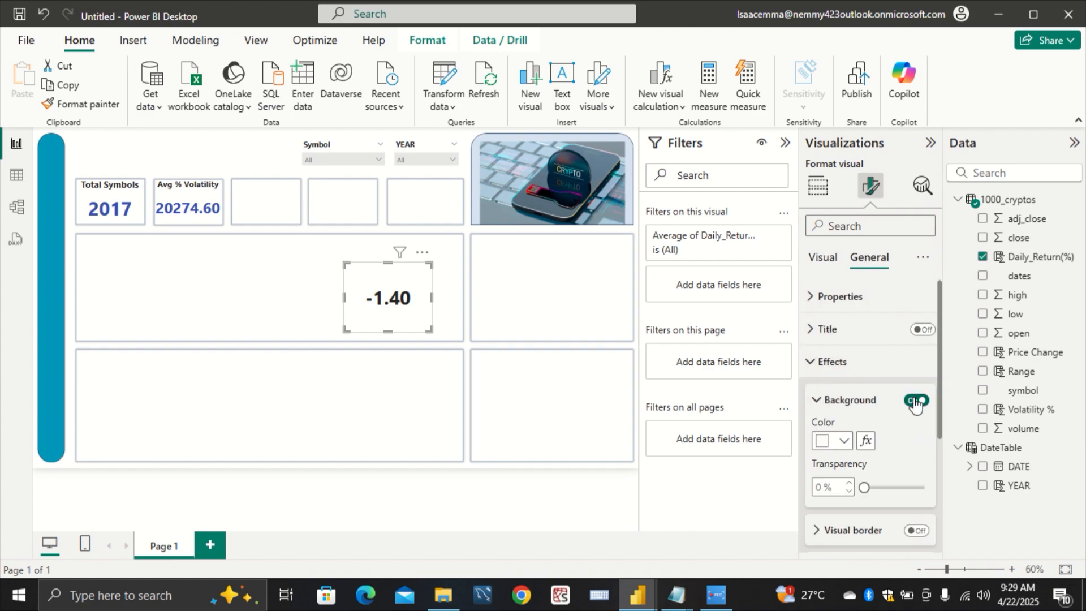
left_click_drag(915, 402, 851, 381)
left_click(914, 403)
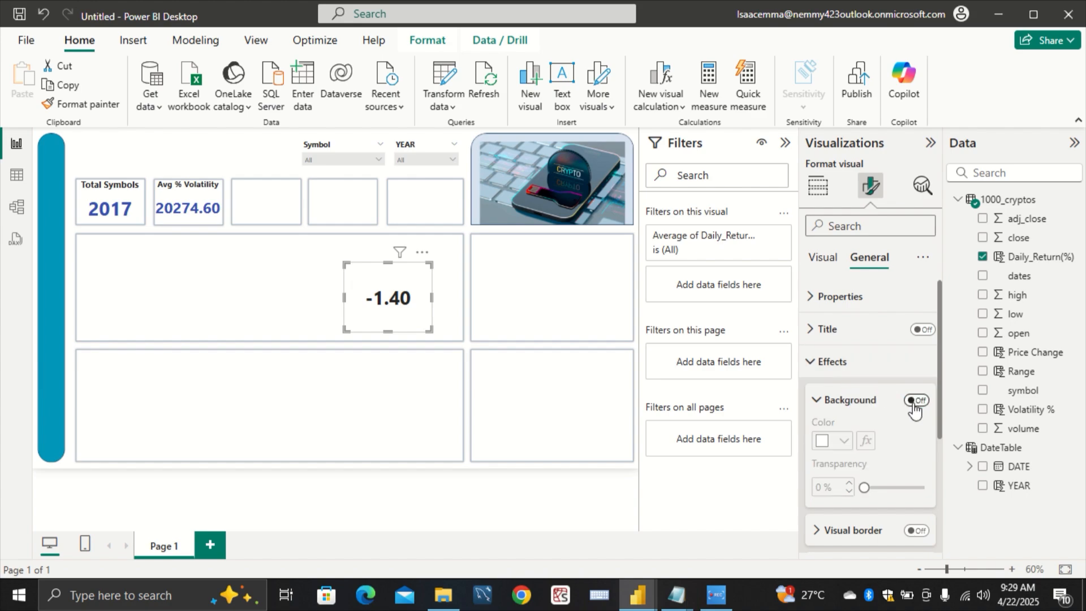
left_click(852, 363)
Step: Turn on the daily return card's title and set its text to "Avg % Return"
left_click(815, 330)
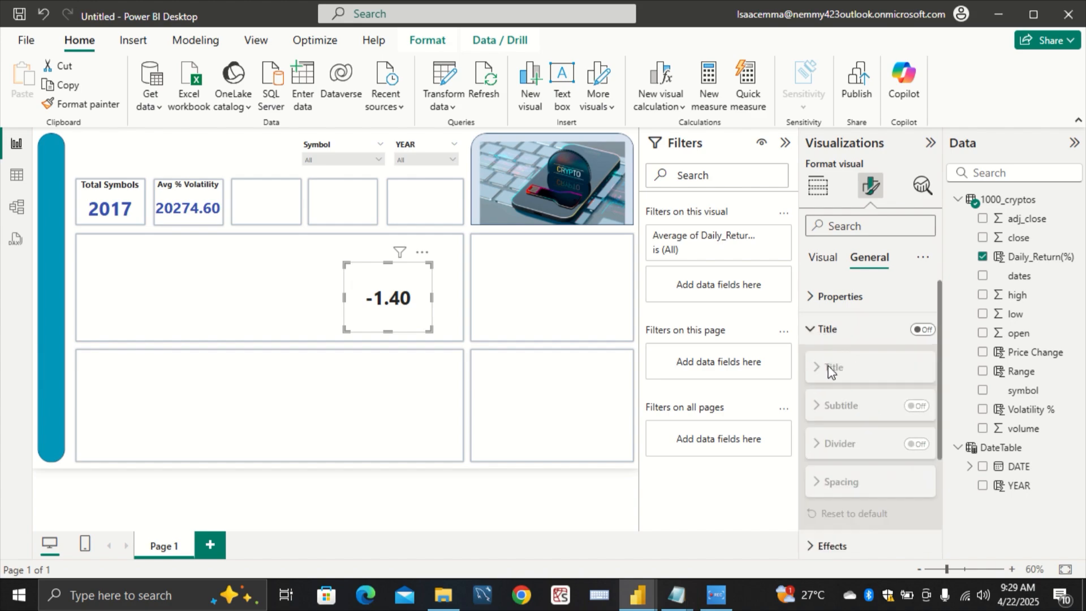
left_click(924, 330)
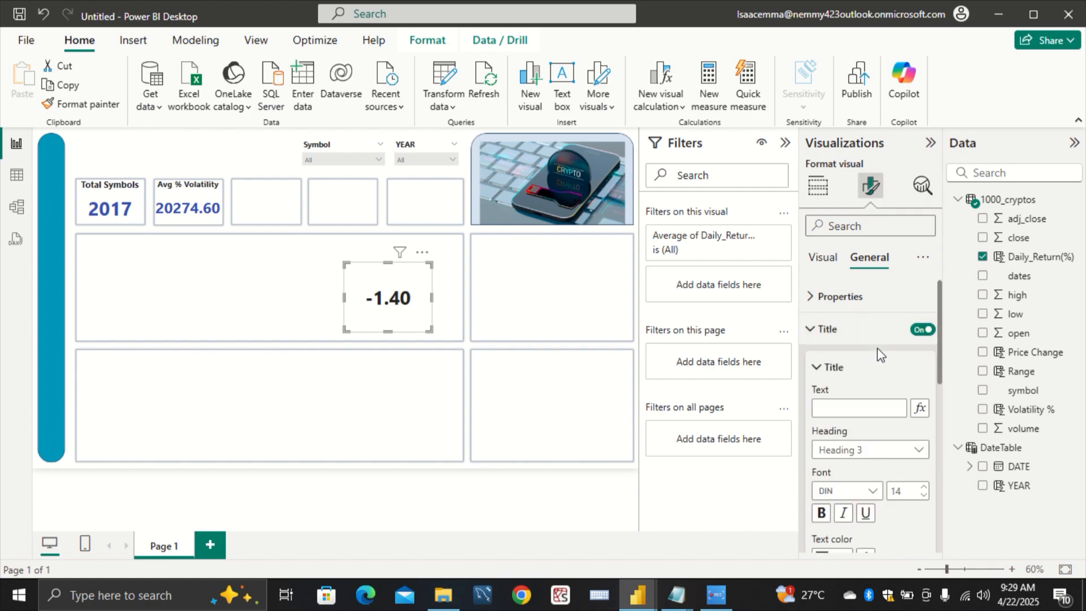
left_click(879, 406)
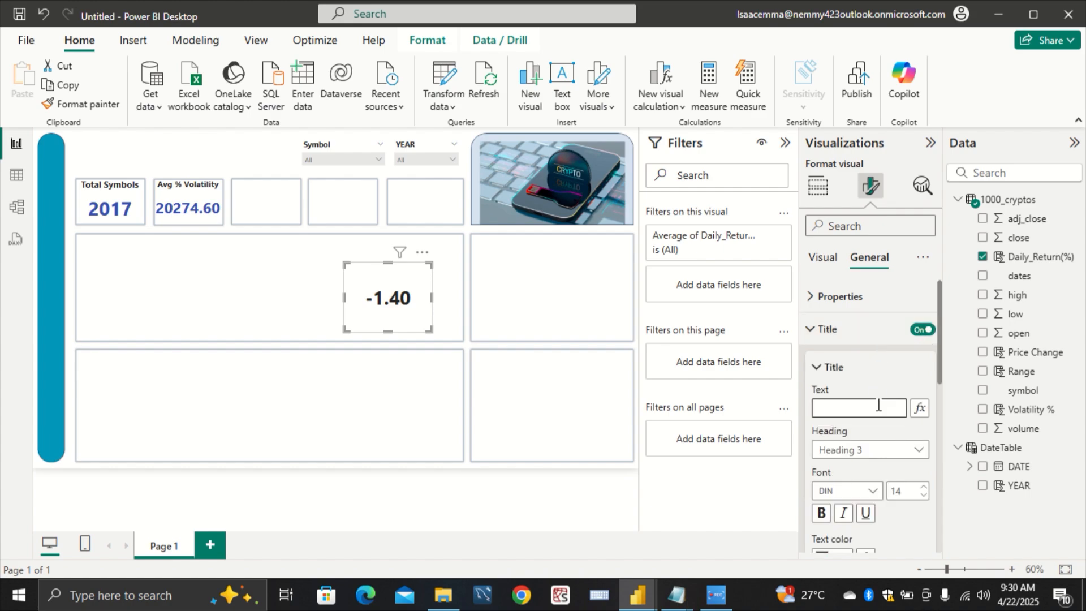
type("Avg ")
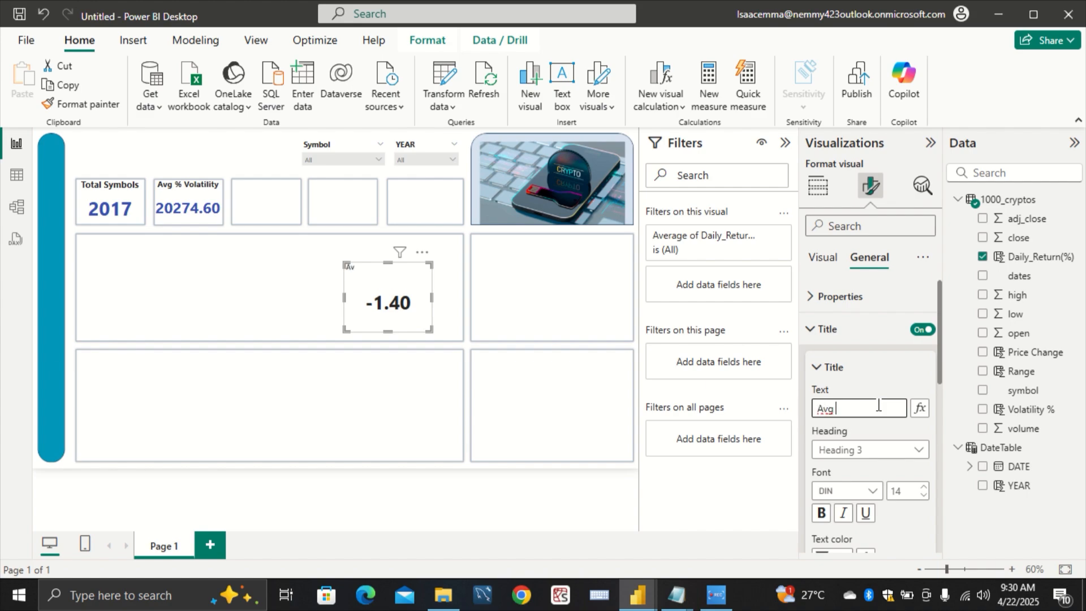
type("% Return")
Step: Centre the Avg % Return card's title and format it in bold Segoe UI
scroll(899, 444, "down", 3)
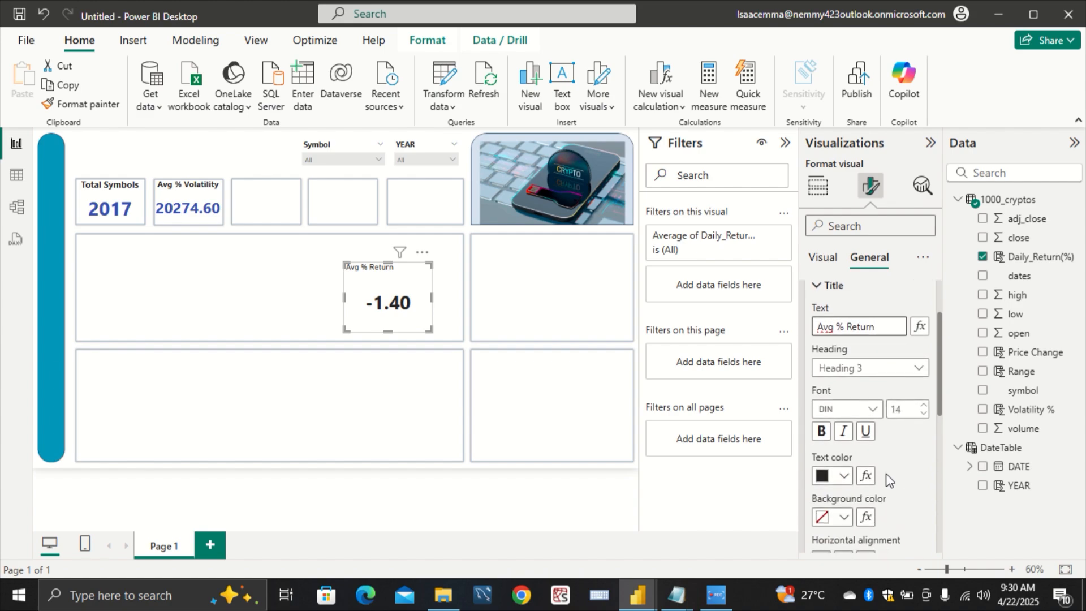
scroll(890, 481, "down", 2)
left_click(843, 478)
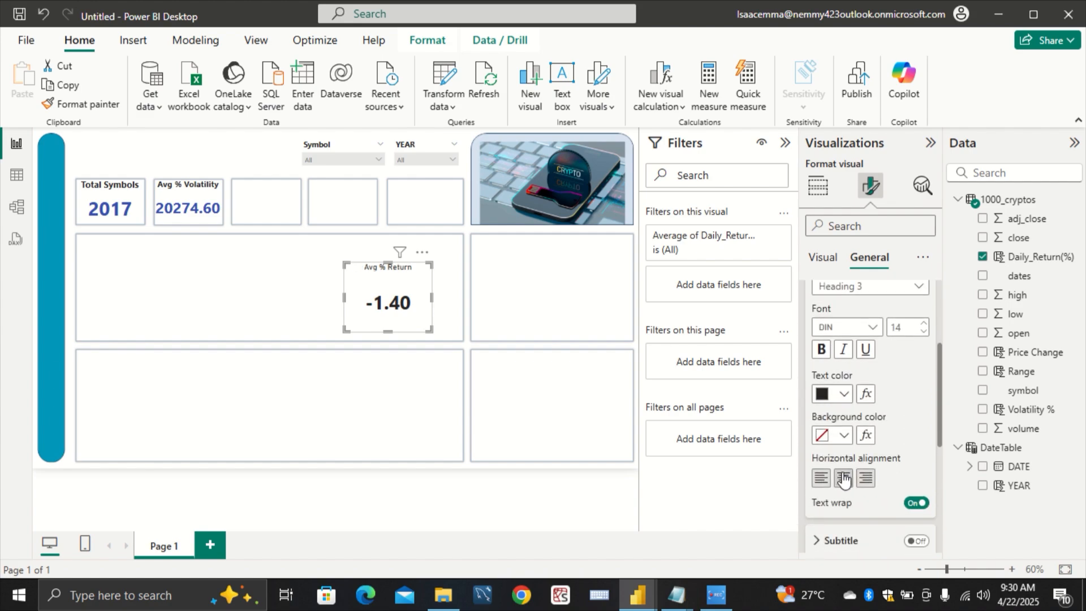
scroll(891, 434, "up", 2)
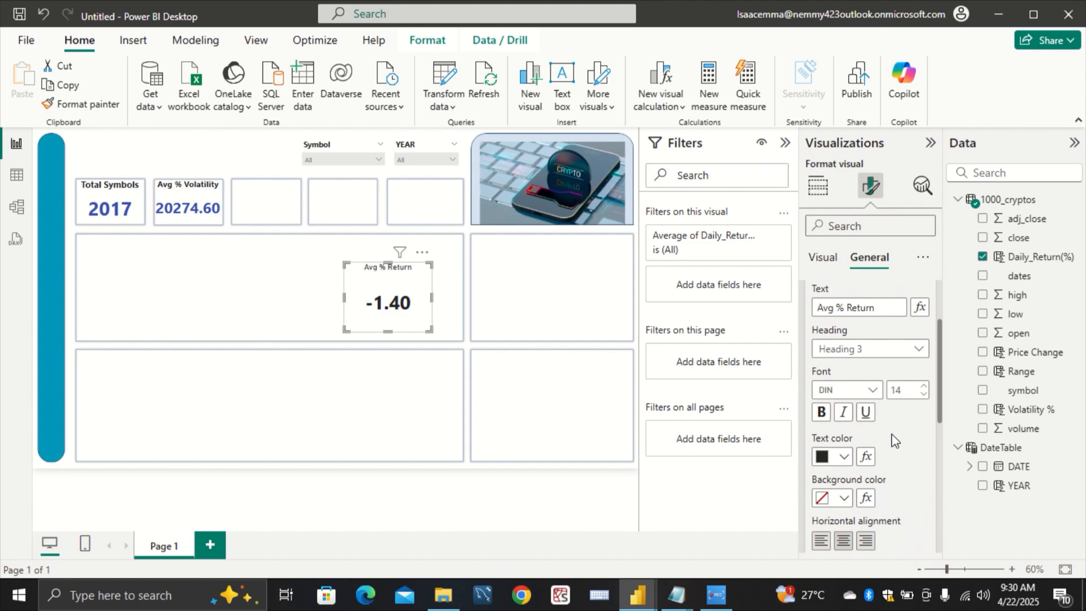
left_click(871, 396)
scroll(892, 311, "down", 3)
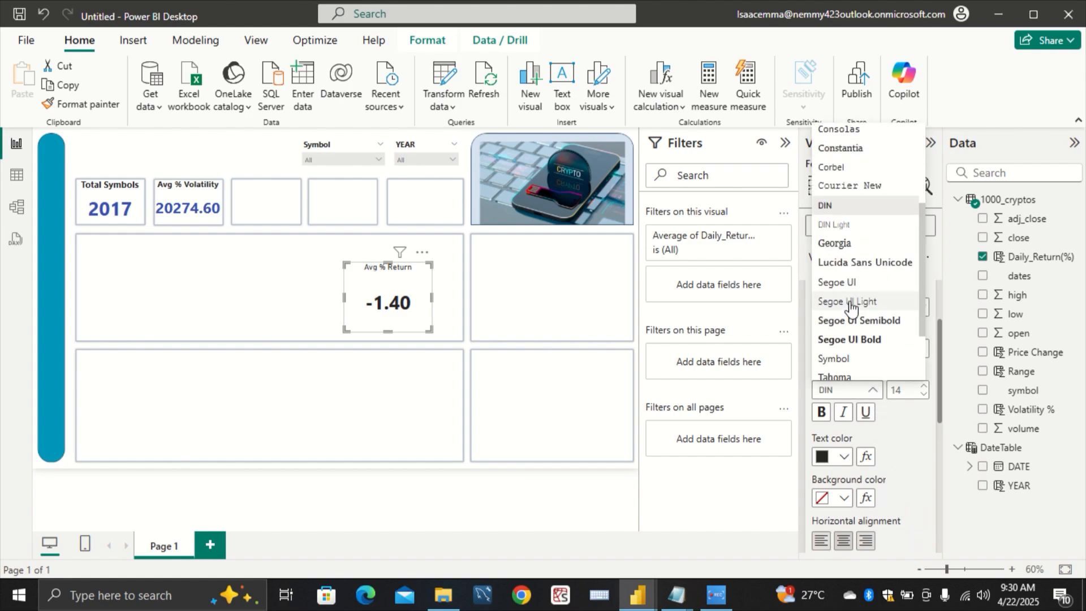
left_click(852, 290)
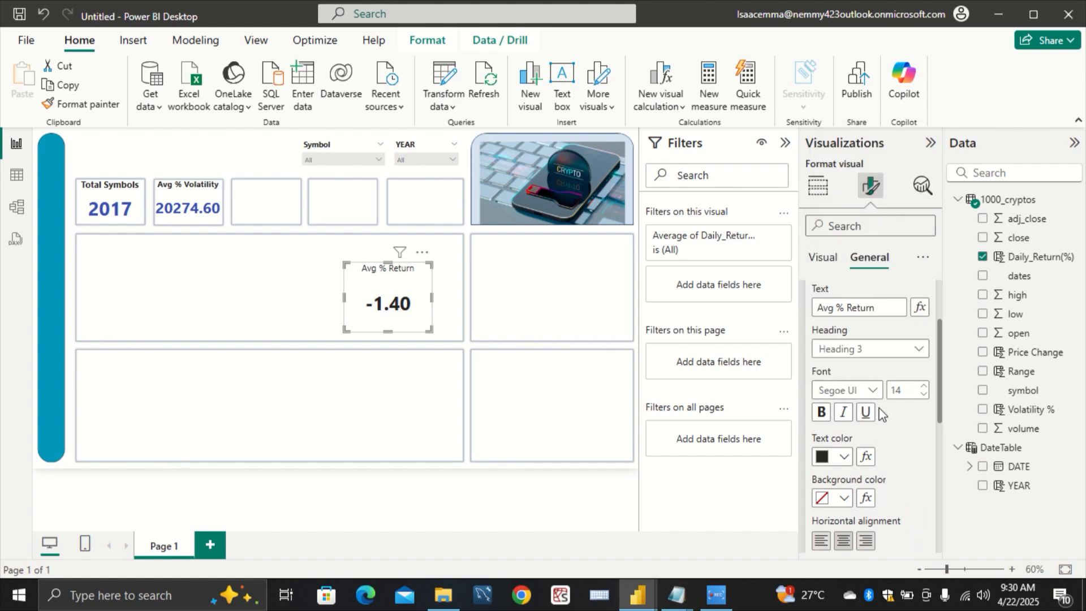
left_click(823, 412)
Step: Shrink the Avg % Return card to KPI box size and colour its callout value the same blue as the other cards
left_click_drag(433, 333, 403, 301)
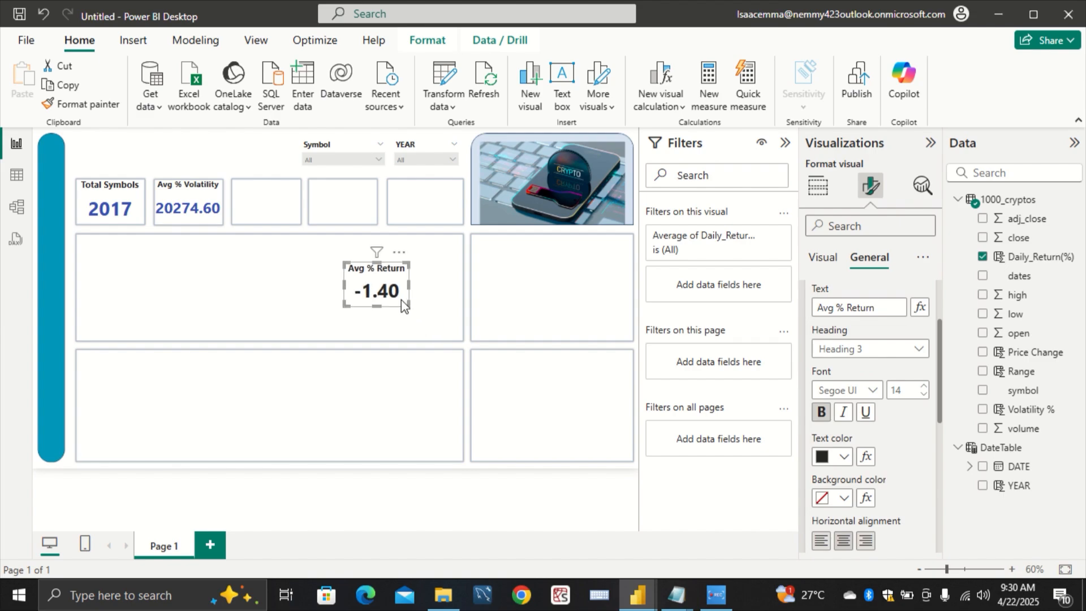
left_click(825, 259)
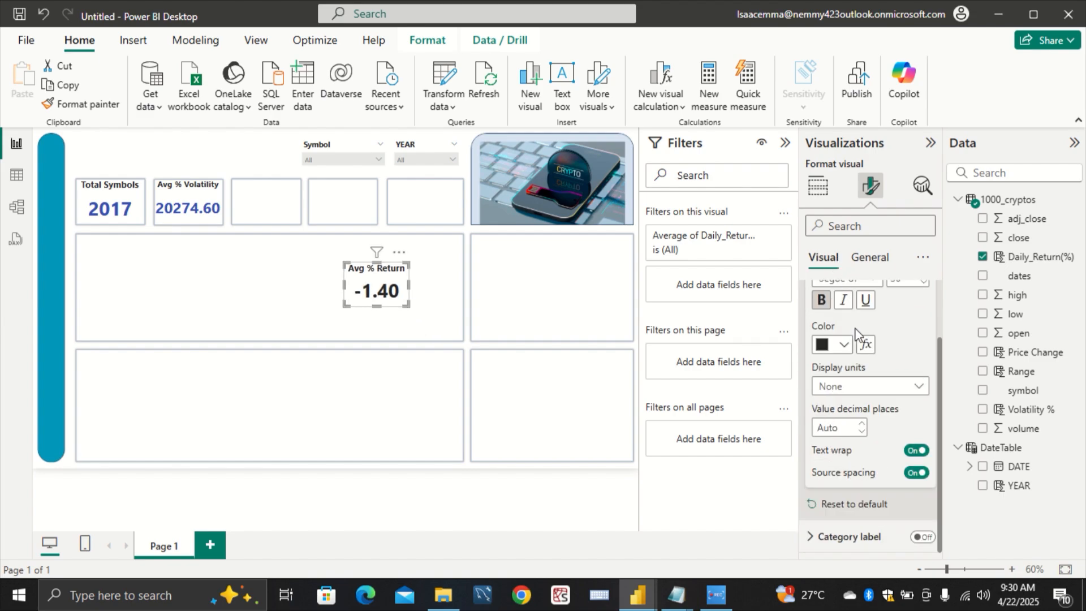
scroll(866, 342, "up", 2)
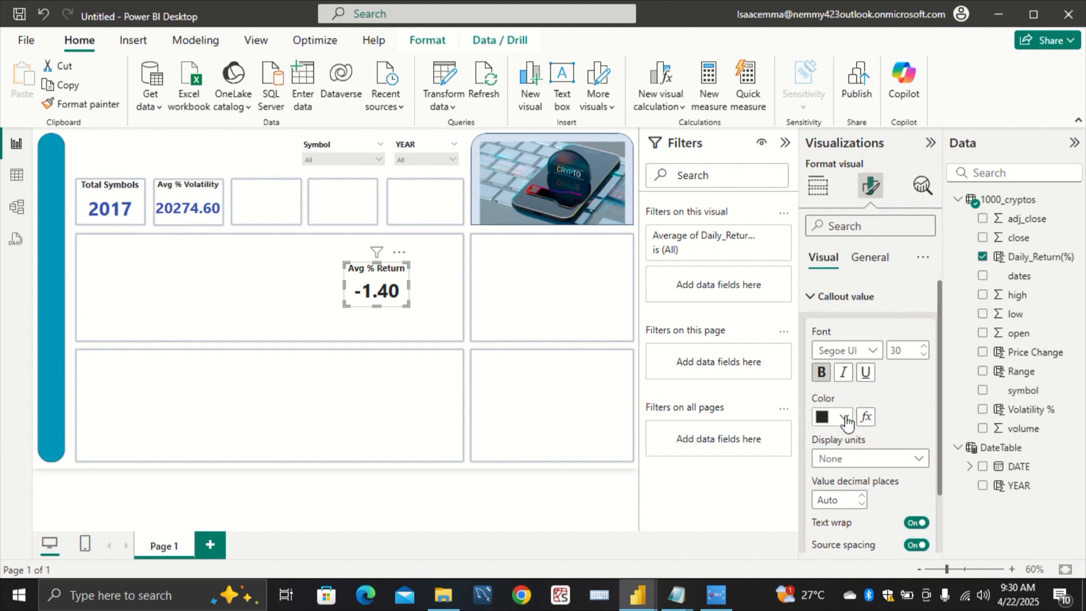
left_click(837, 417)
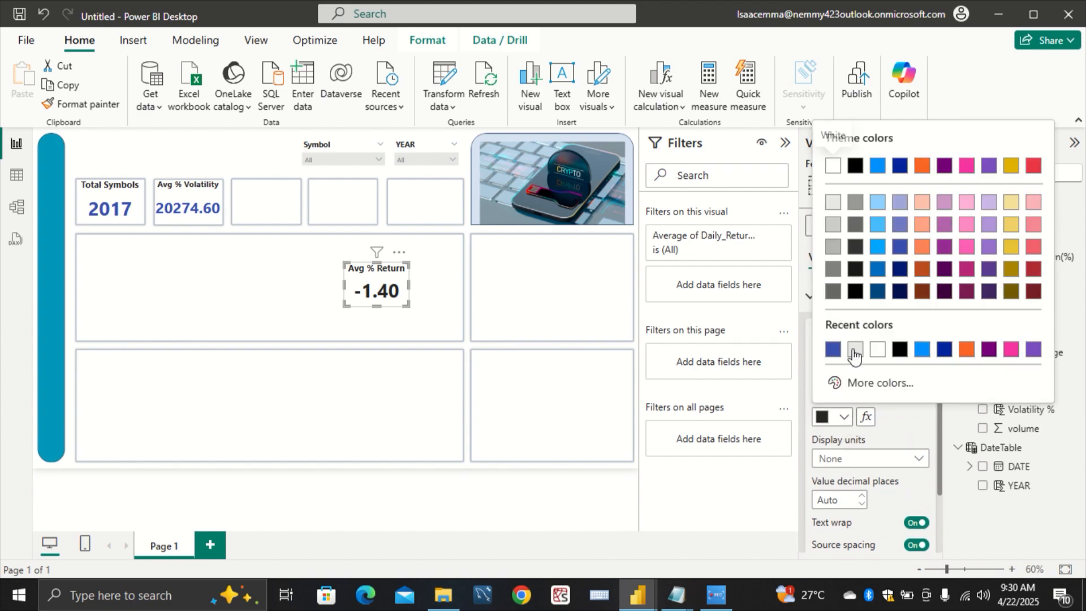
left_click(900, 246)
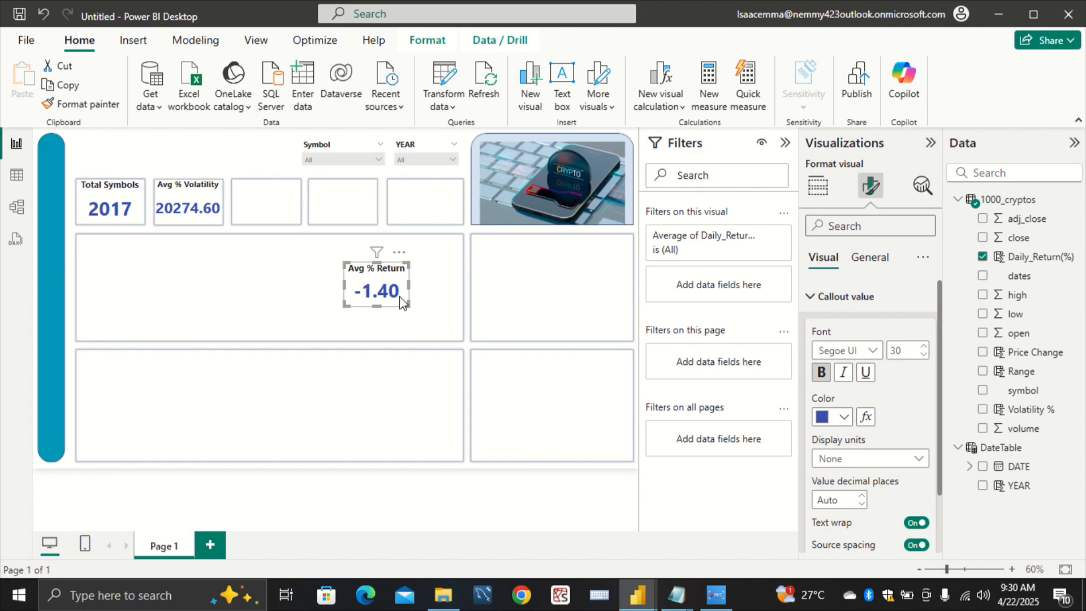
Step: Move the Avg % Return card into the third KPI box and insert a blank card in the large upper panel
left_click_drag(399, 297, 292, 220)
left_click(317, 264)
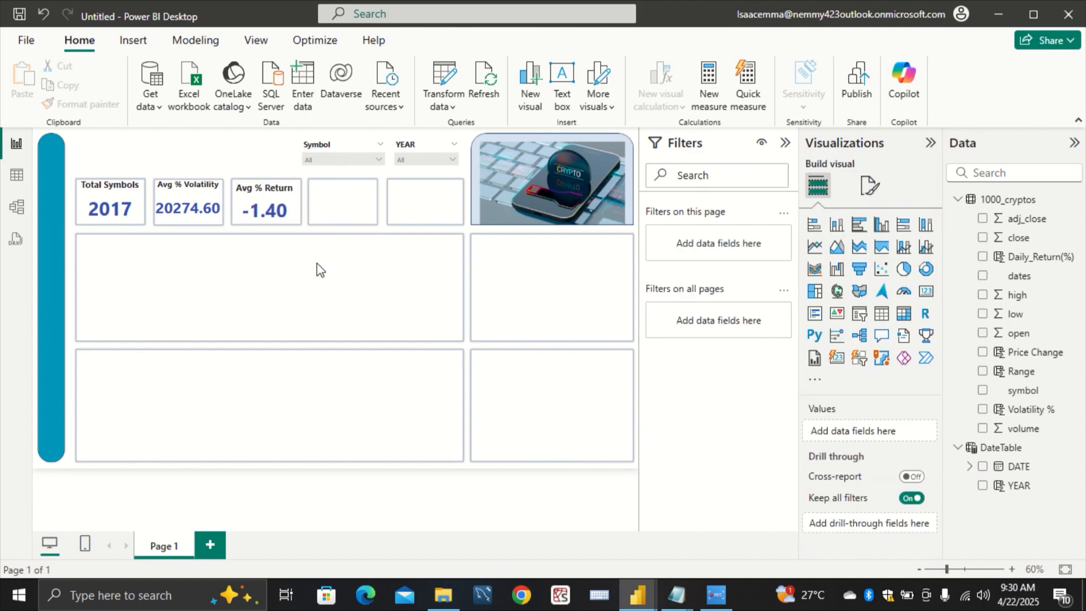
left_click(927, 292)
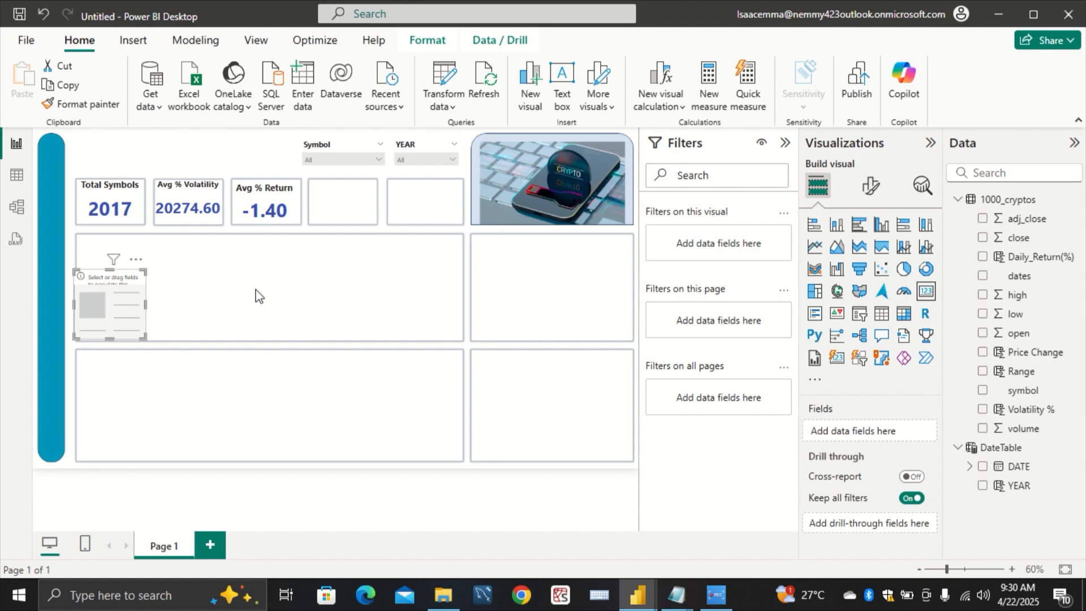
left_click_drag(142, 303, 297, 301)
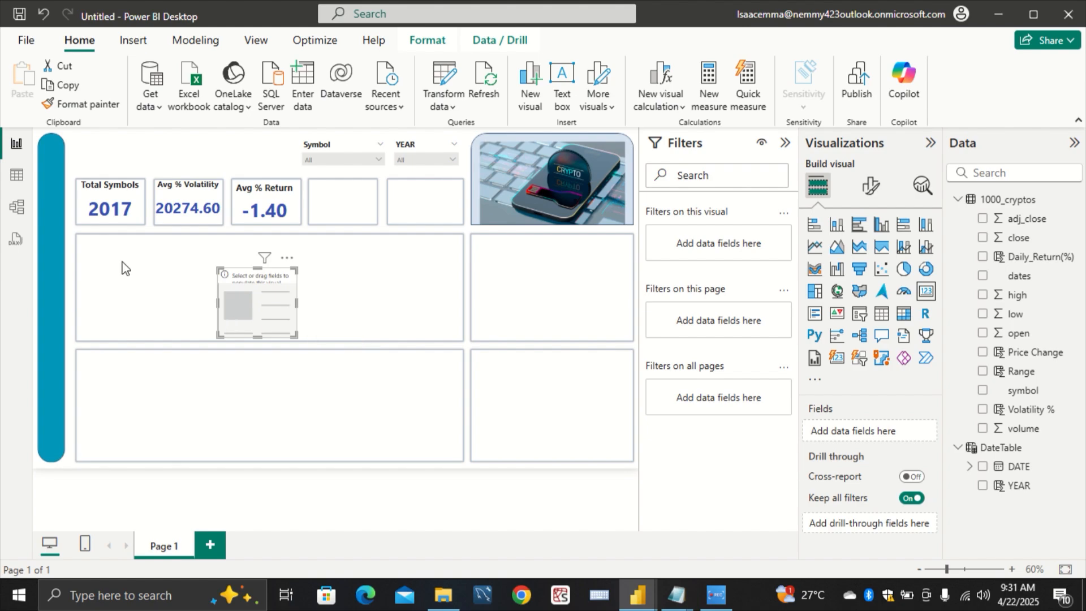
Step: Create the measure Total Volume = SUM('1000_cryptos'[volume]) in the 1000_cryptos table from the table view, and return to the report page
left_click(17, 175)
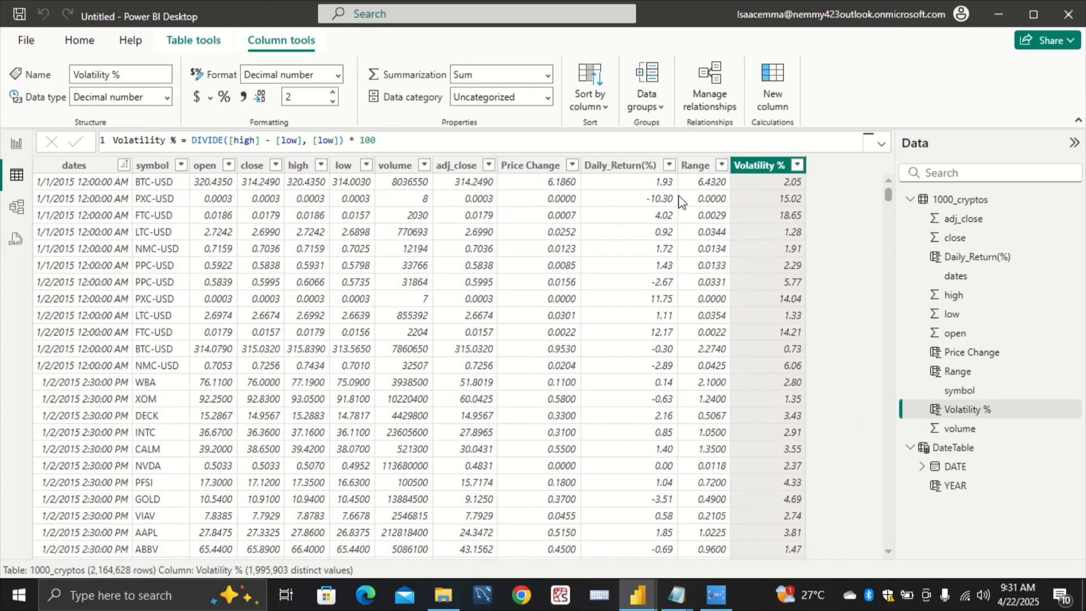
left_click(959, 201)
left_click(1001, 196)
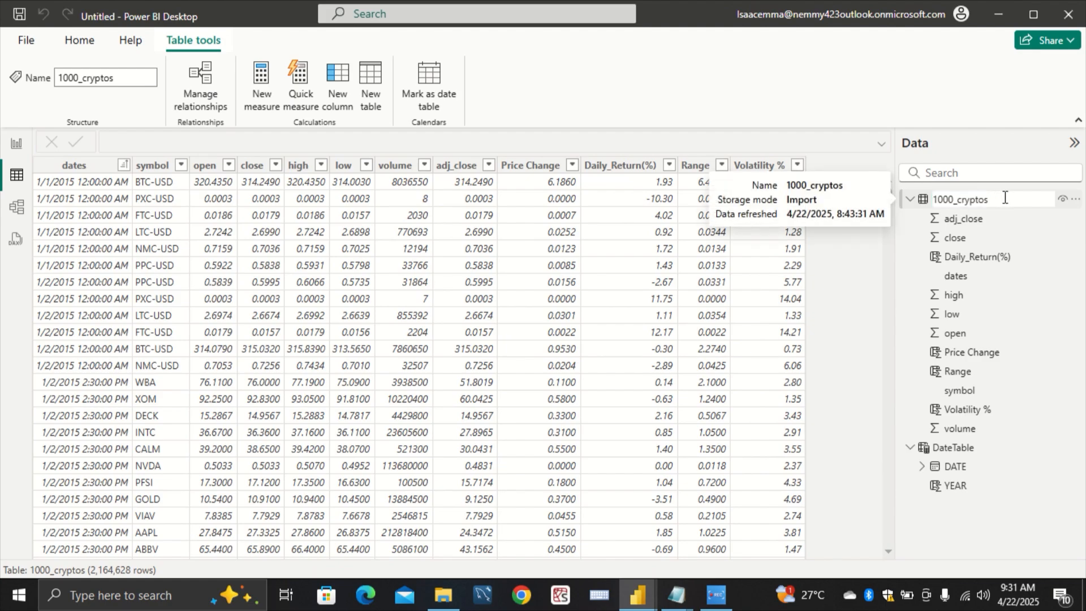
left_click(1074, 208)
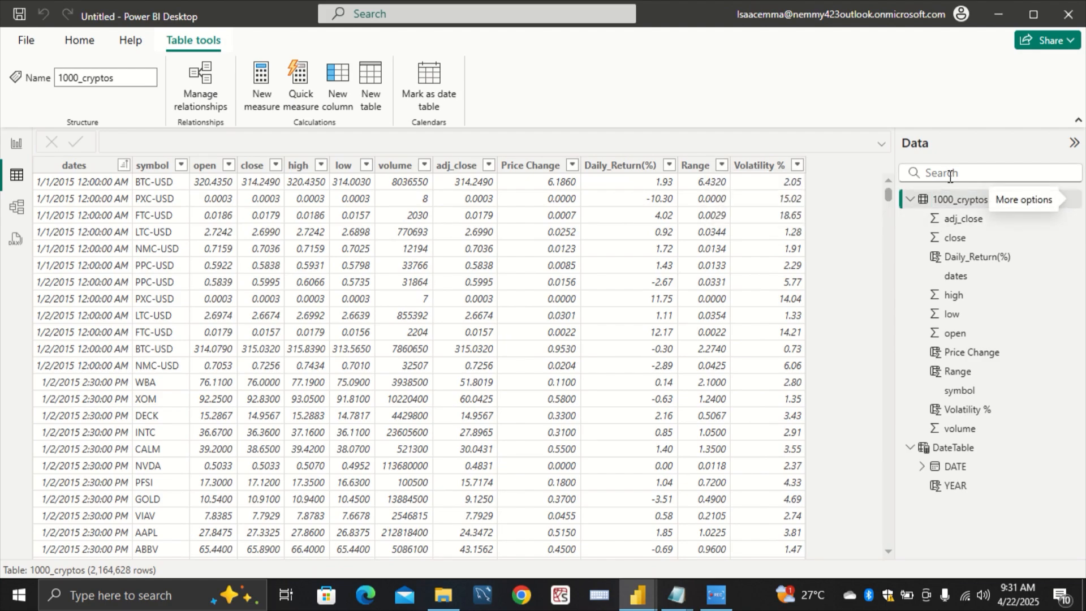
right_click(967, 214)
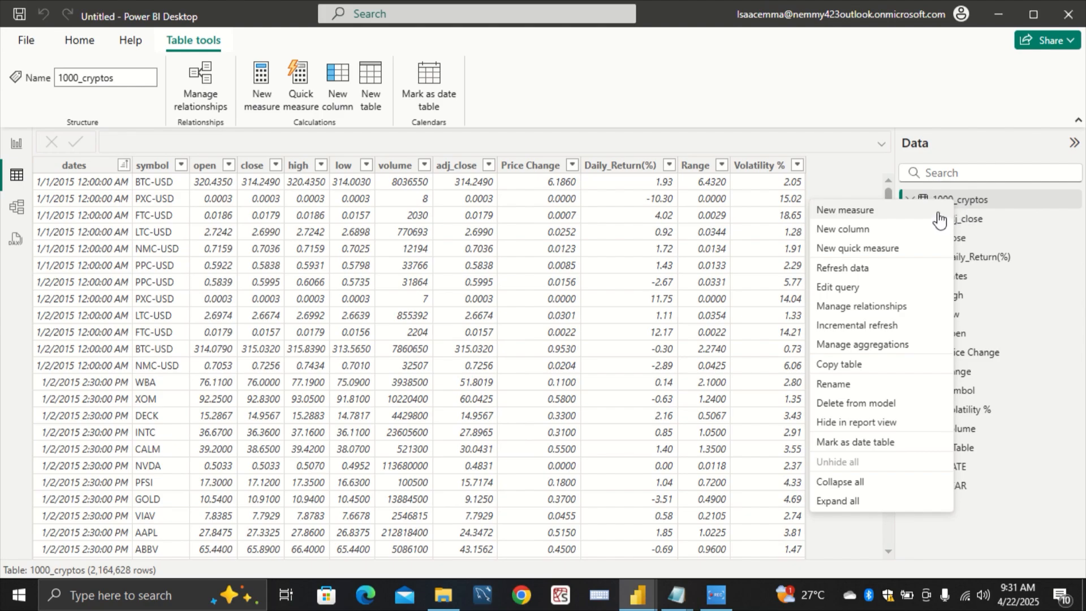
left_click(939, 210)
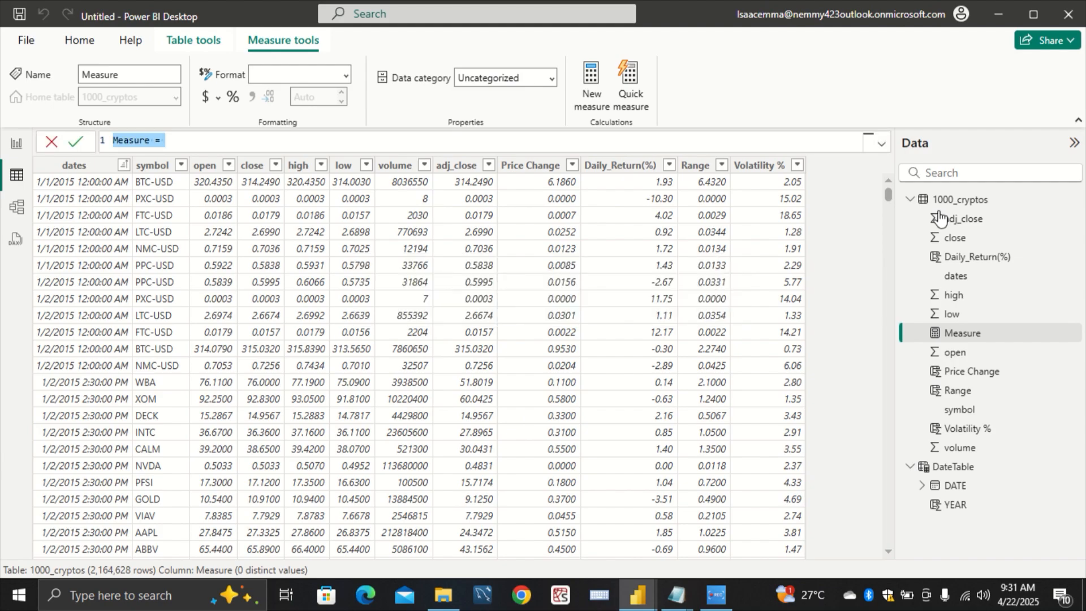
key("BackSpace")
type("T")
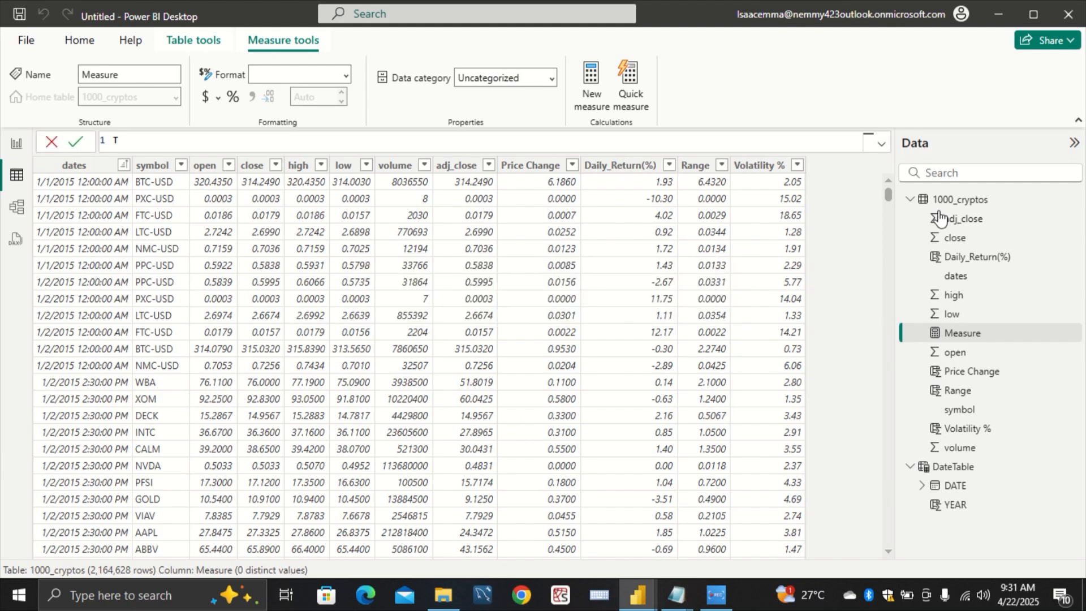
type("otal Volume = SUM")
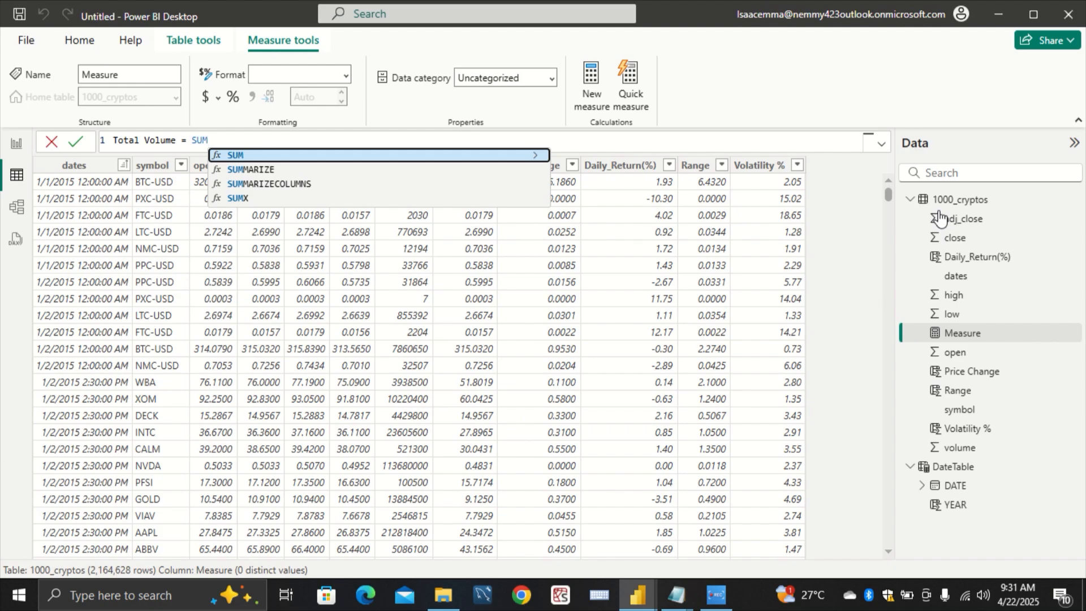
type("(")
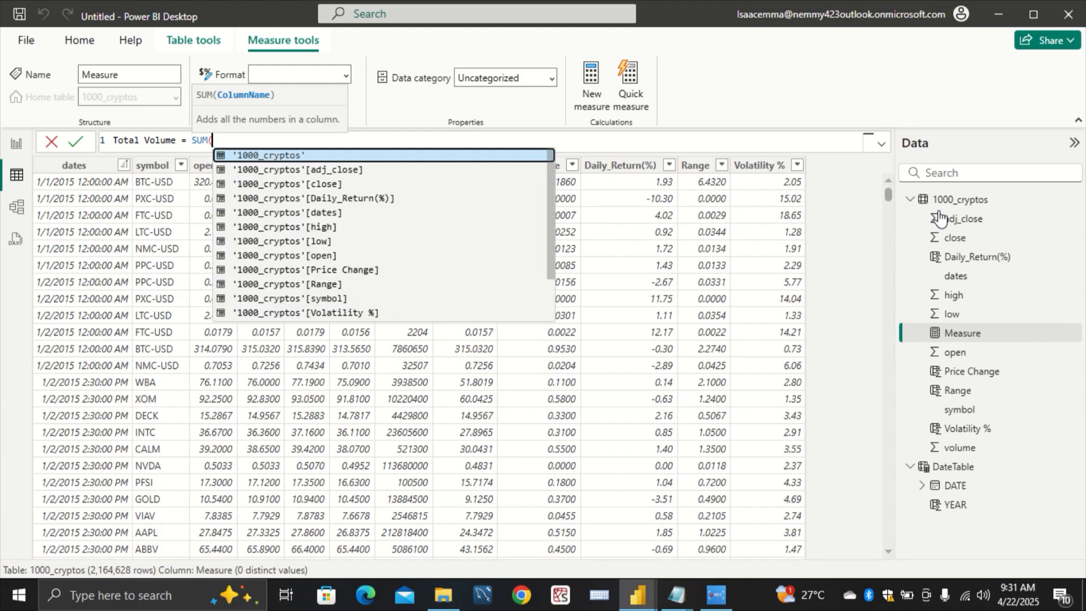
key("Down")
key("Down")
key("Down")
key("Down")
key("Down")
key("Down")
key("Down")
key("Down")
key("Down")
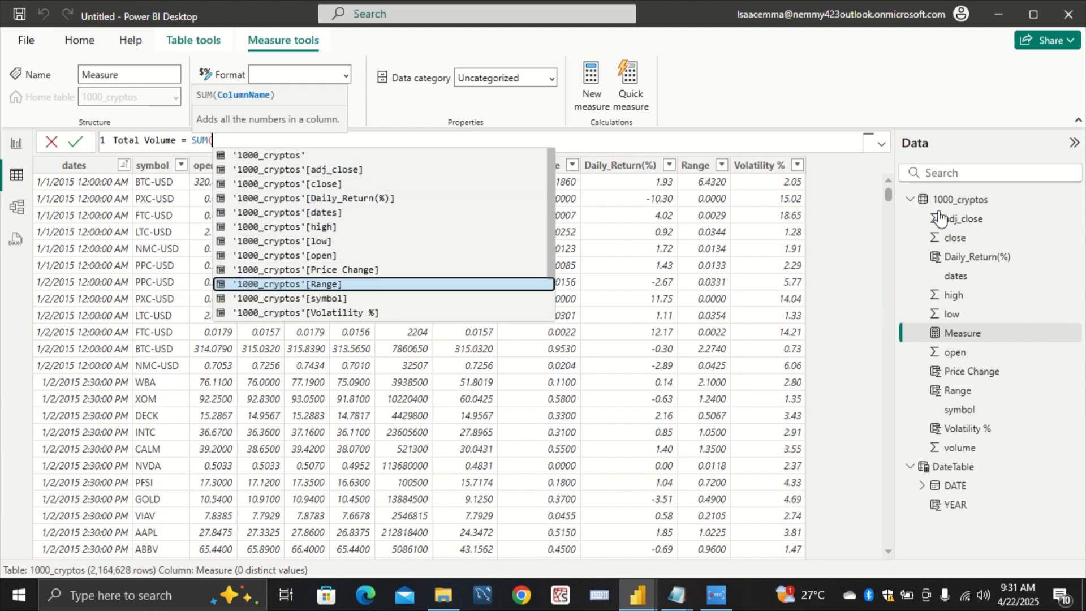
key("Down")
key("Down")
key("Down")
key("Down")
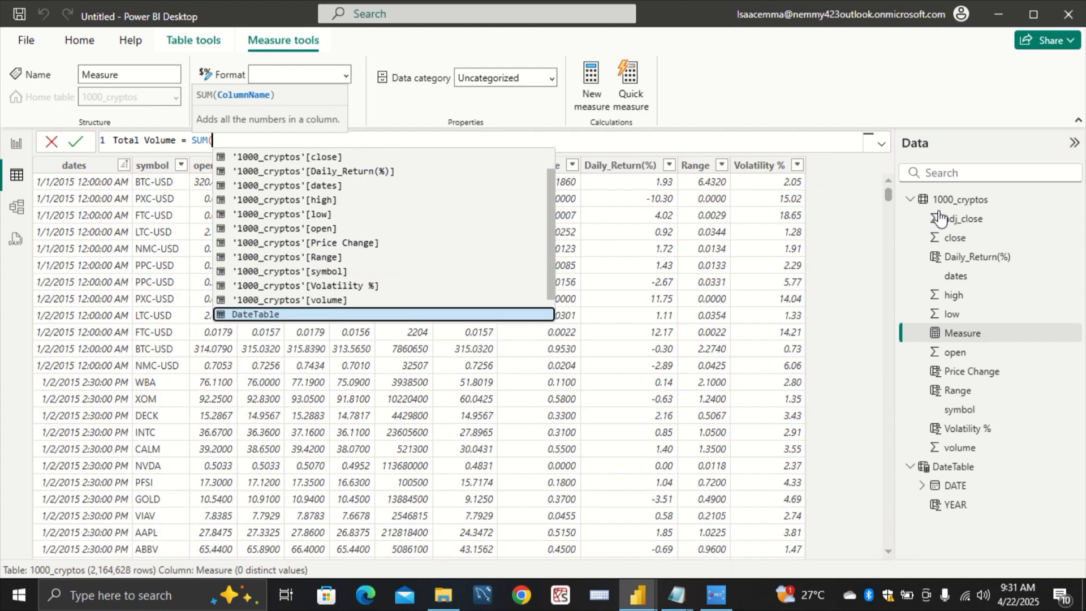
key("Up")
key("Tab")
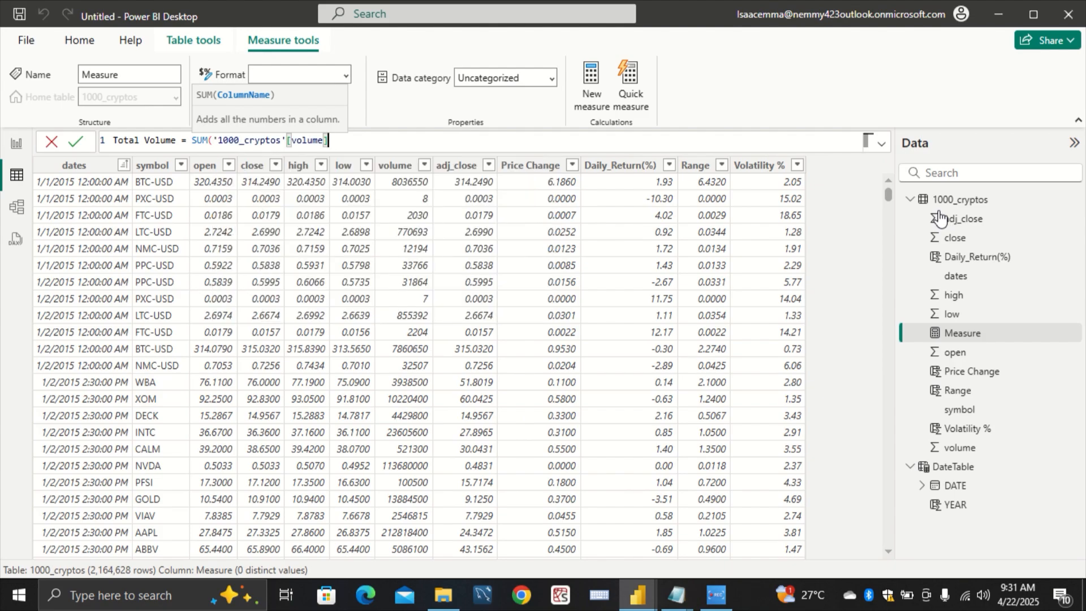
type(")")
key("Return")
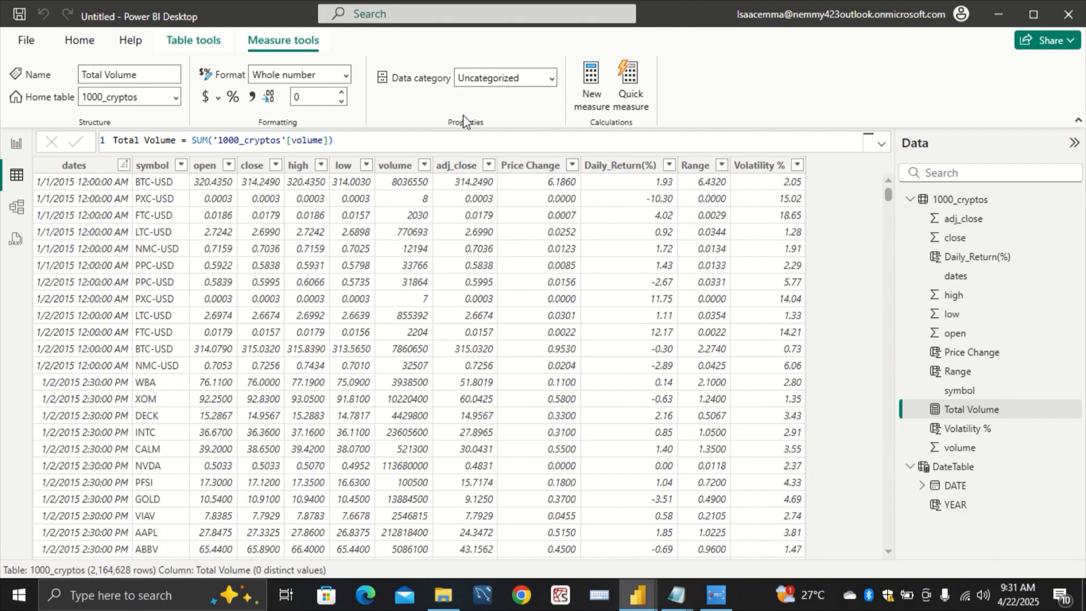
left_click(17, 145)
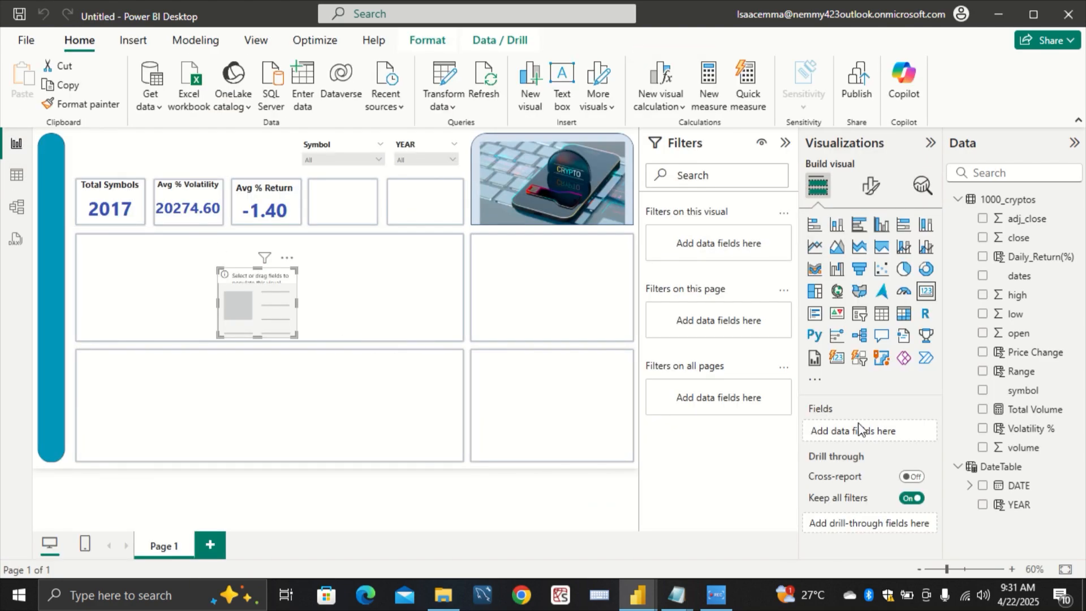
Step: Add the Total Volume measure to the blank card and turn off its category label
left_click_drag(1023, 413, 866, 440)
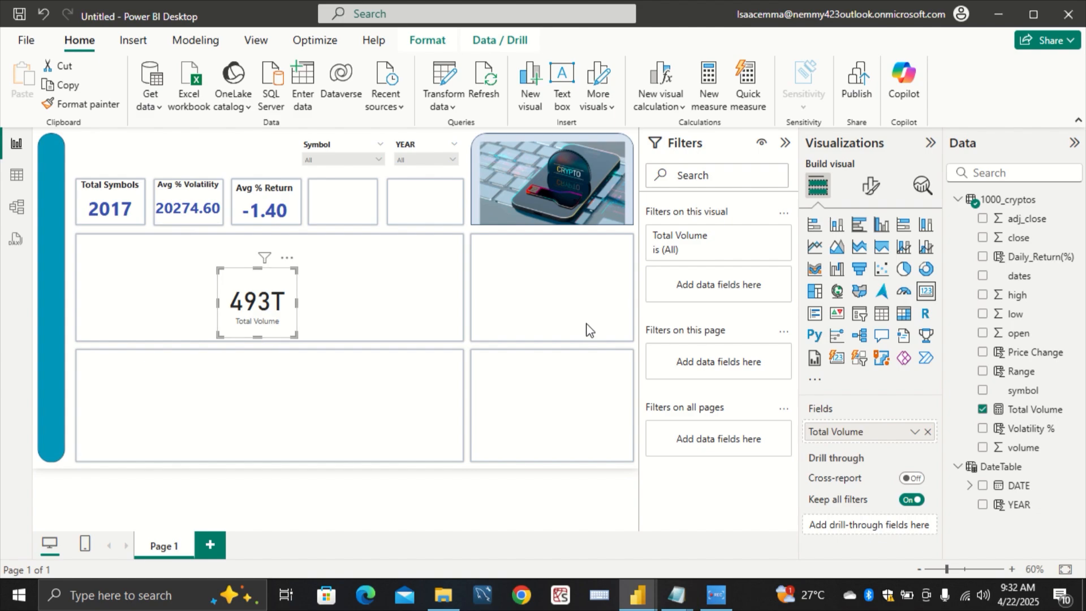
left_click(882, 187)
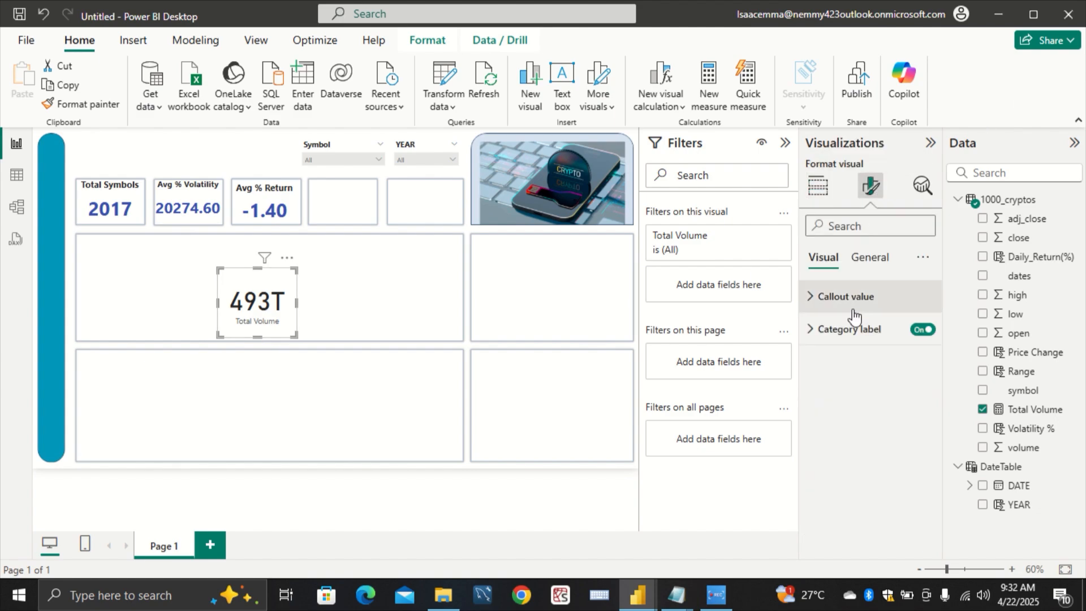
left_click(890, 337)
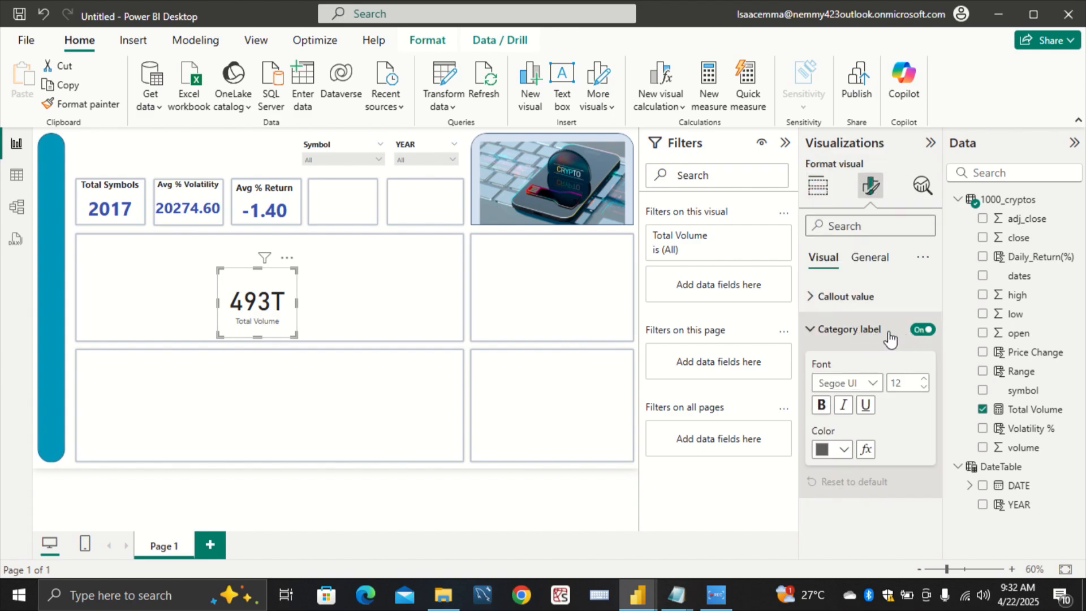
left_click(923, 329)
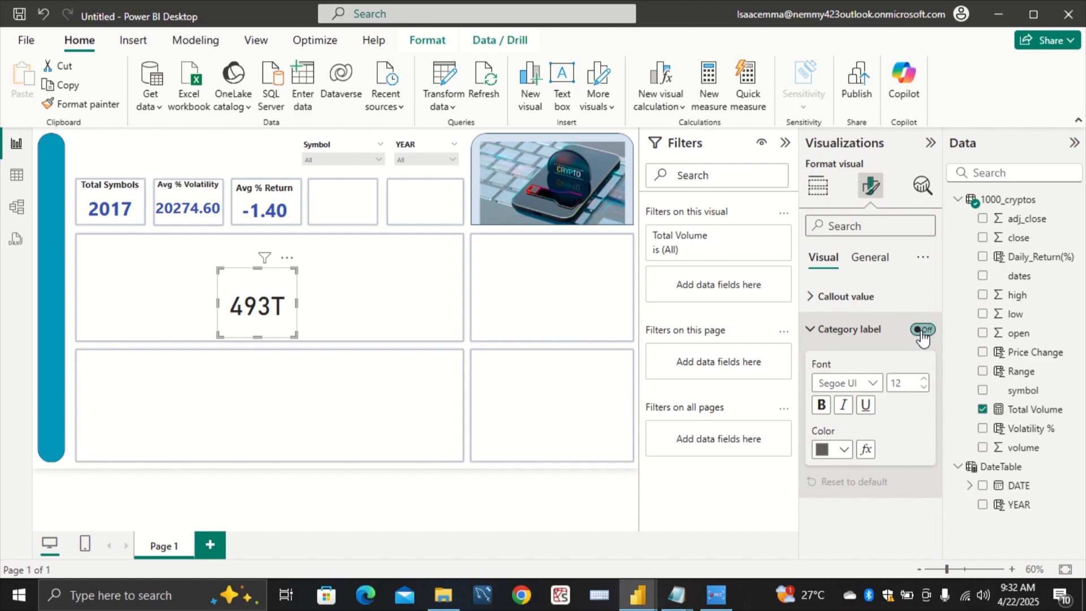
Step: Format the Total Volume card's callout value in bold Segoe UI size 30, coloured the same blue as the other cards
left_click(826, 297)
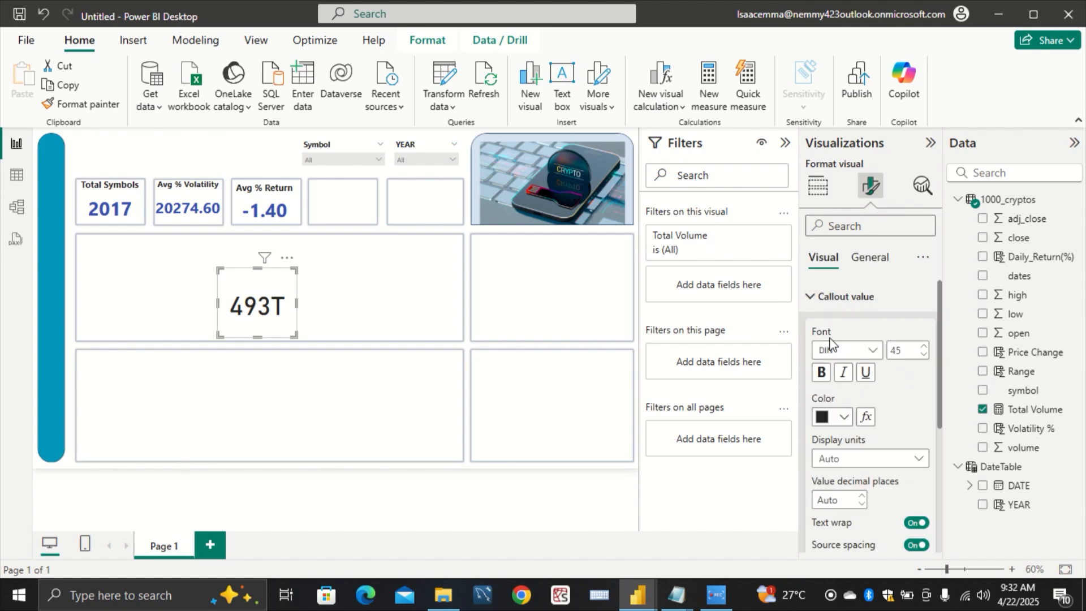
left_click(876, 355)
scroll(861, 295, "down", 3)
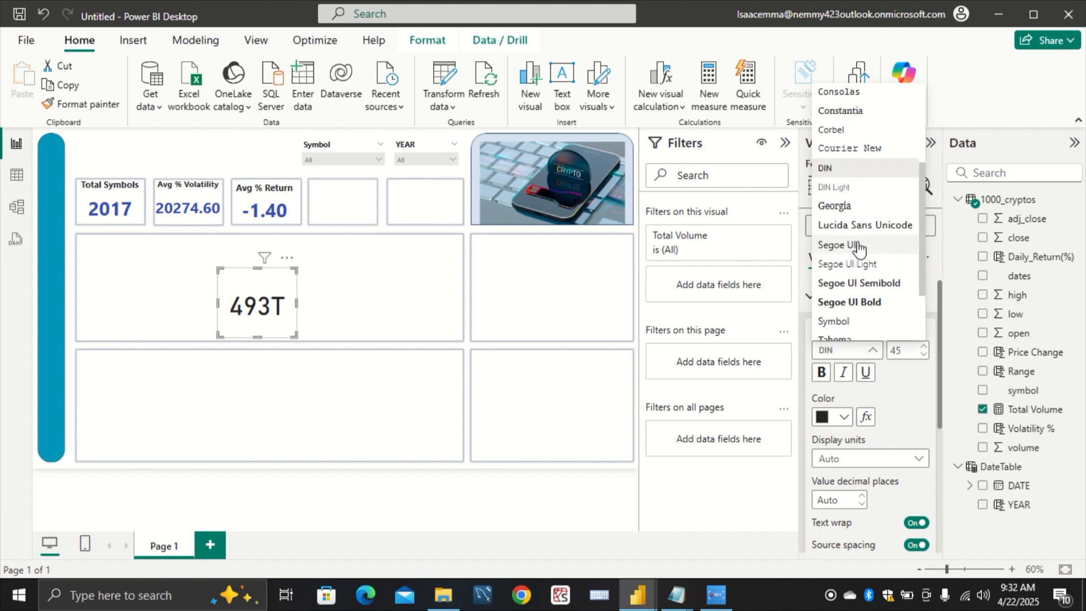
left_click(849, 245)
double_click(905, 351)
key("BackSpace")
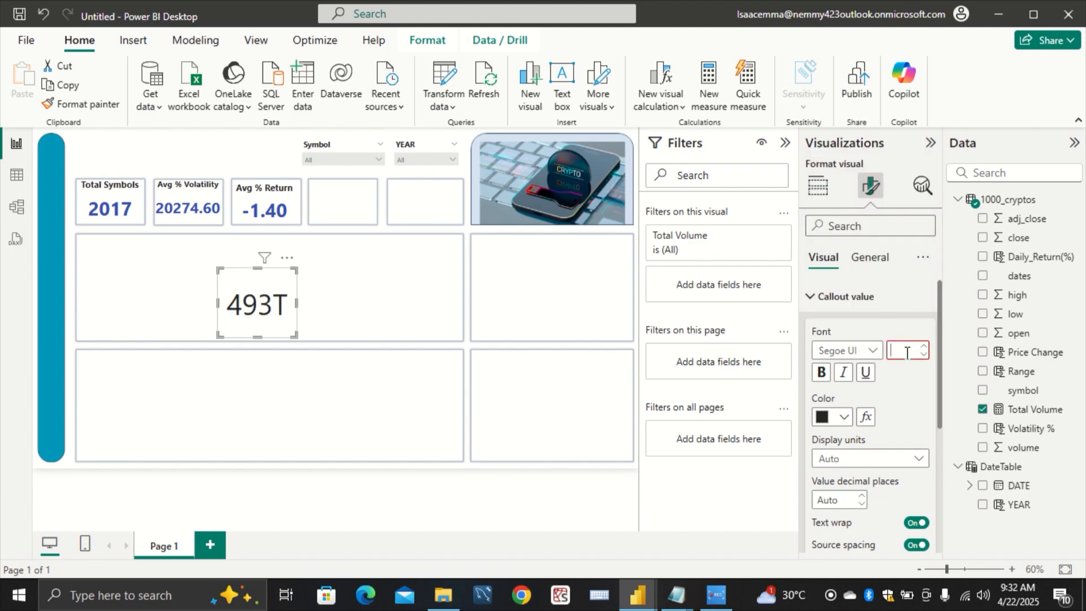
type("30")
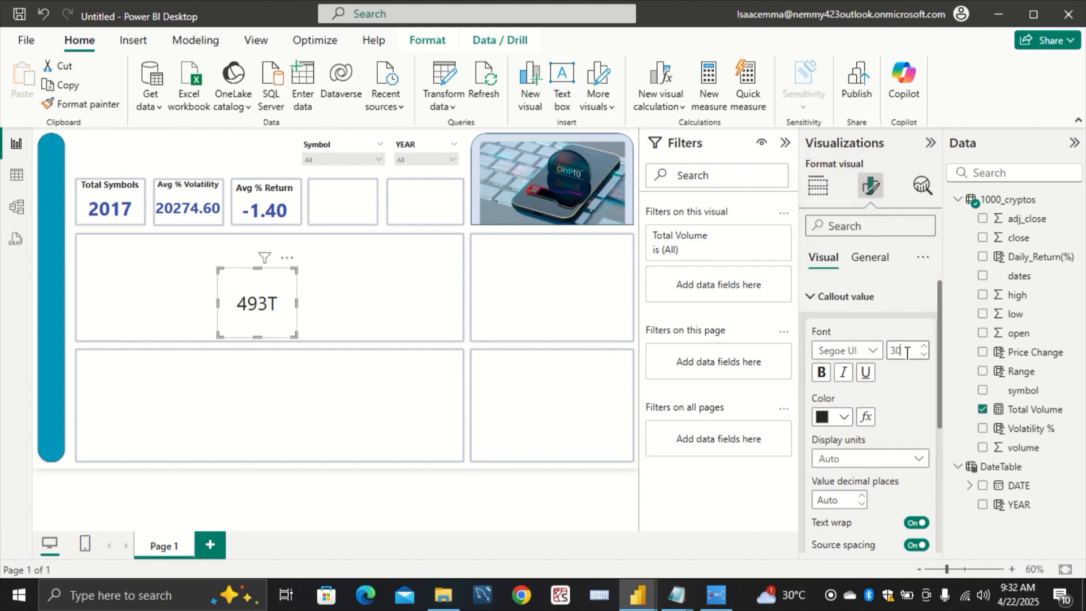
left_click(821, 372)
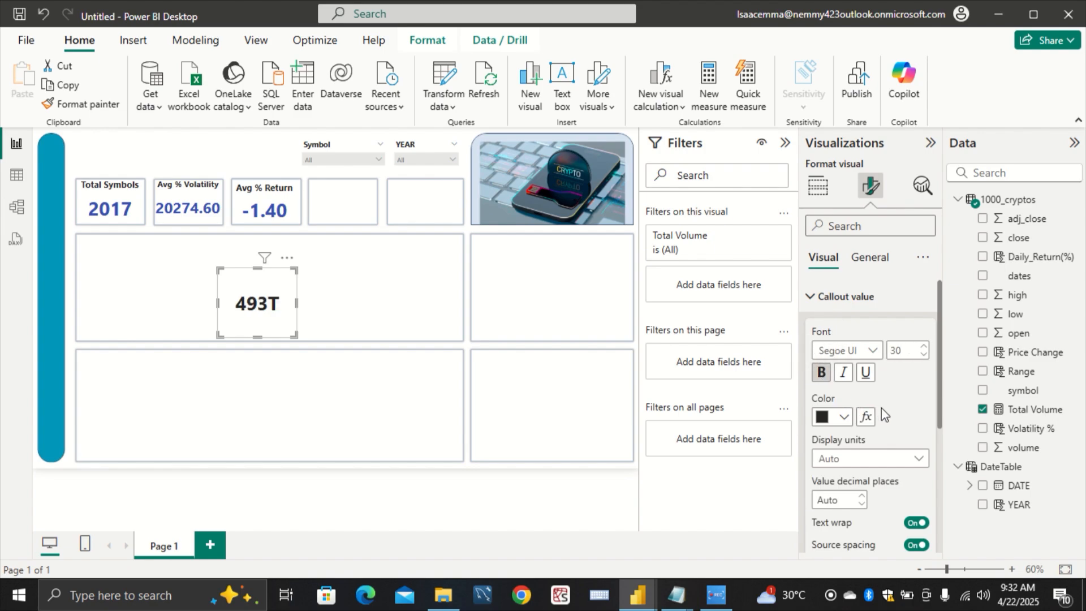
left_click(841, 417)
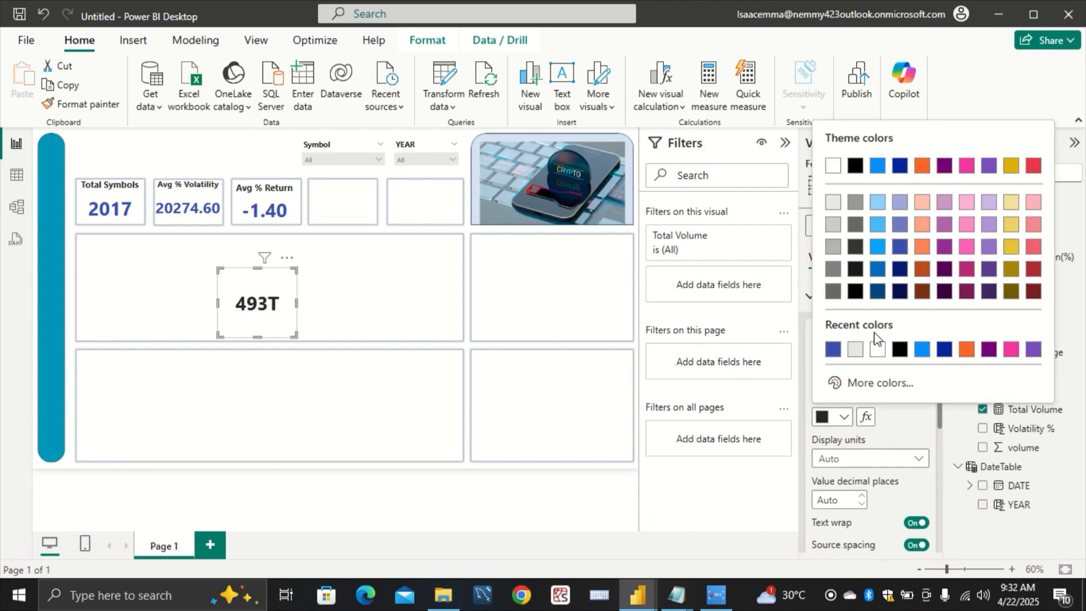
left_click(900, 249)
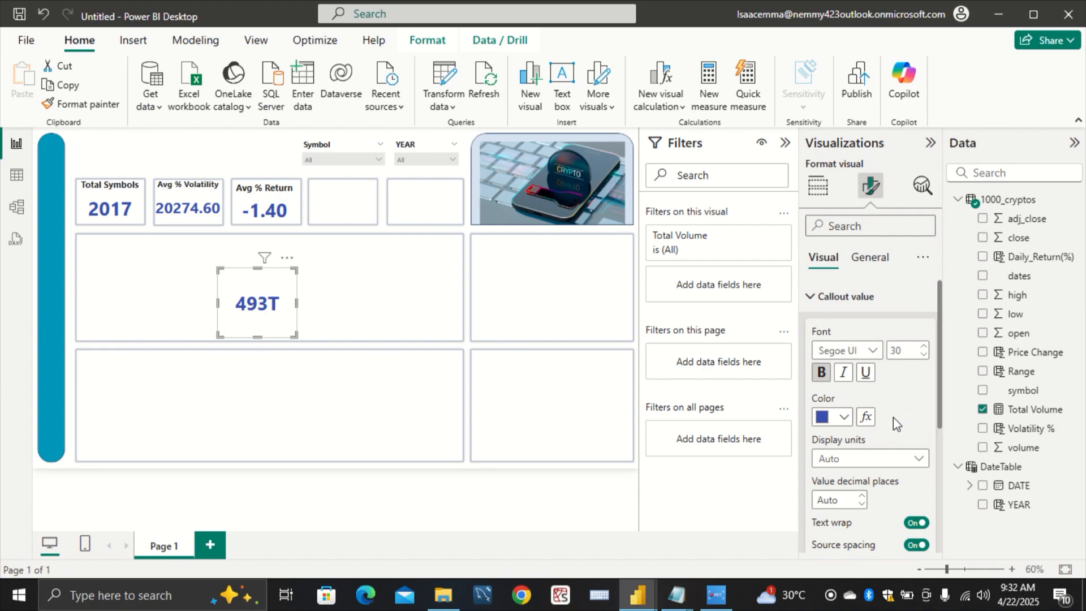
Step: Turn on the Total Volume card's title and set its text to Total Volume Traded
scroll(893, 430, "down", 3)
scroll(845, 498, "up", 2)
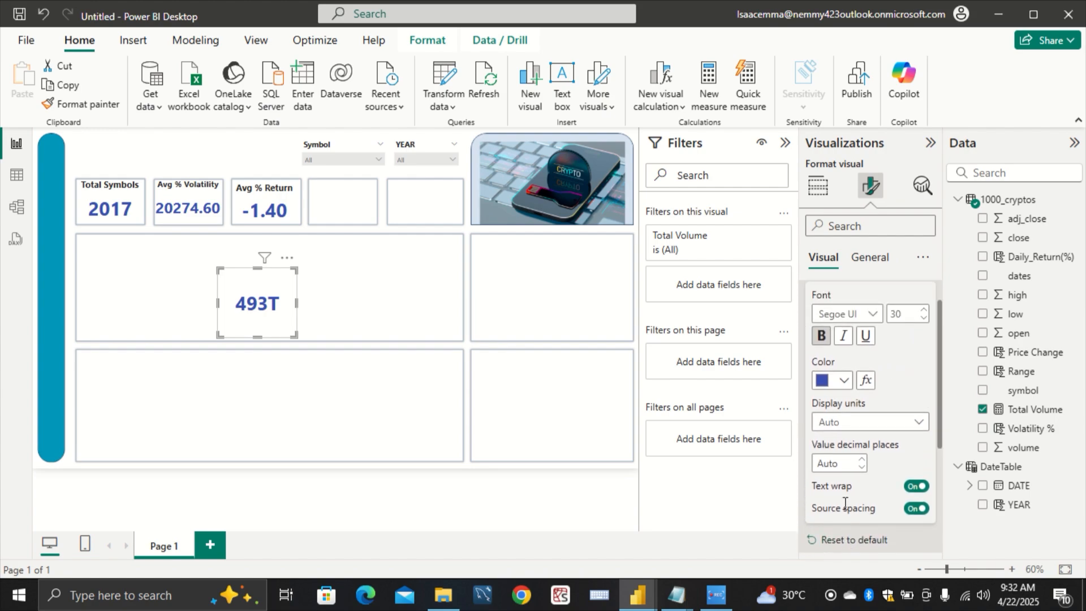
scroll(843, 453, "down", 6)
scroll(842, 340, "up", 8)
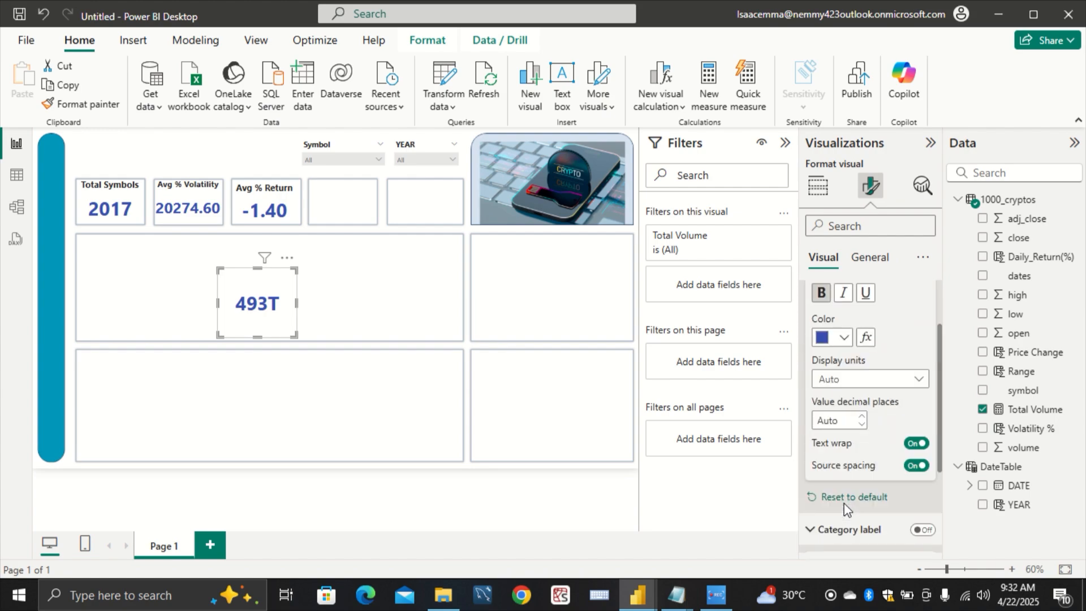
left_click(869, 258)
left_click(871, 367)
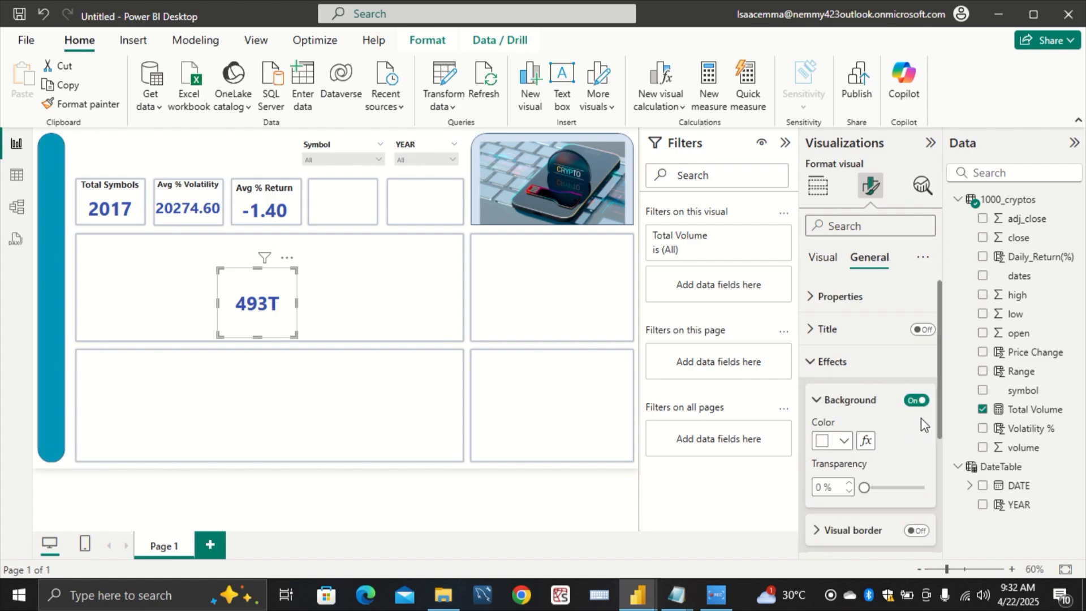
left_click(840, 362)
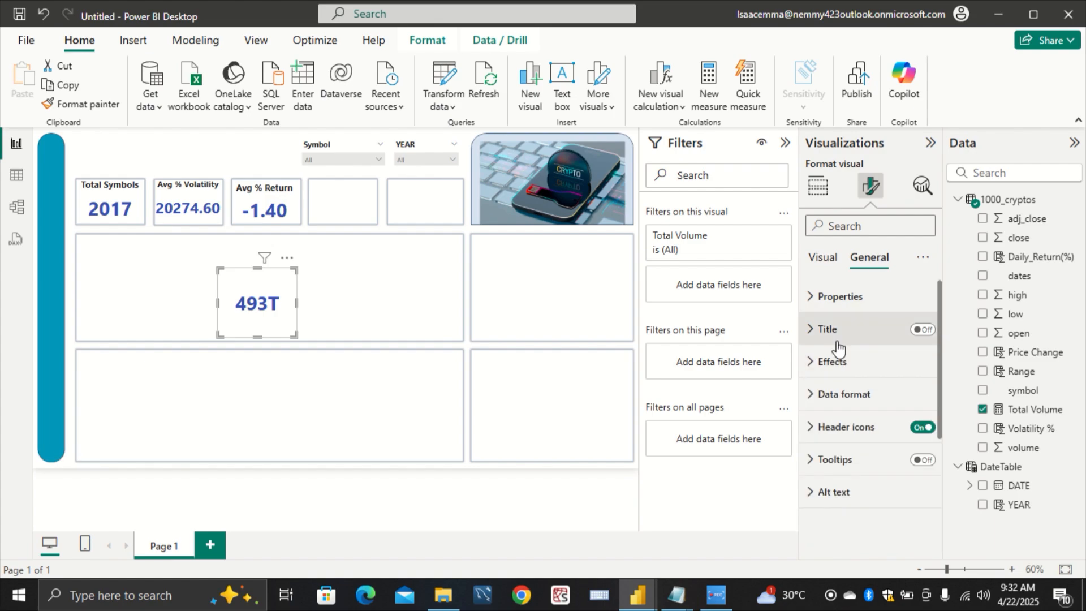
left_click(830, 337)
left_click(921, 331)
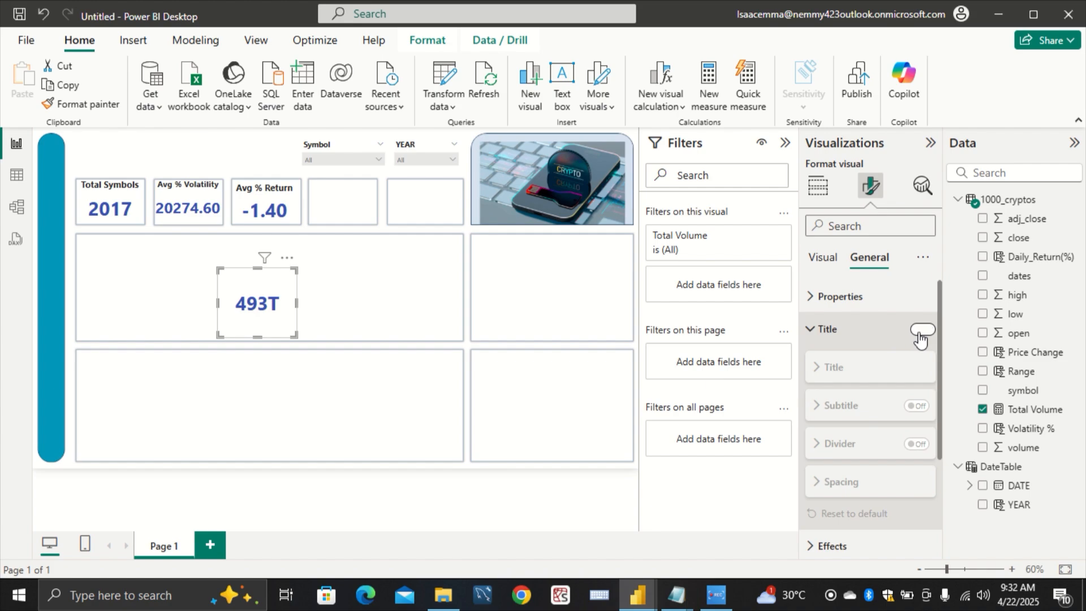
left_click(905, 367)
left_click(888, 405)
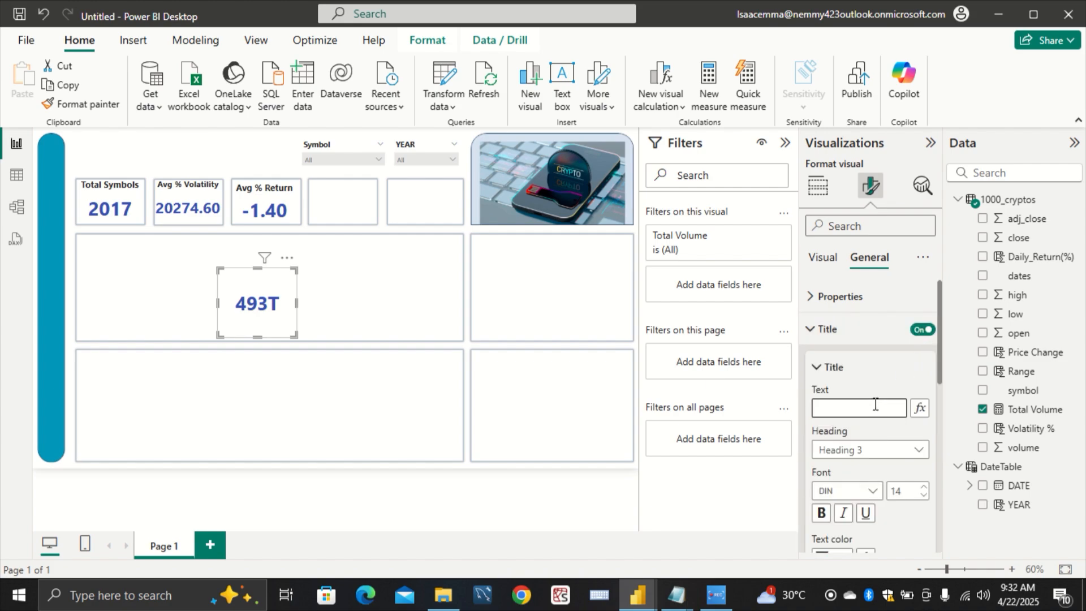
type("Total Vo")
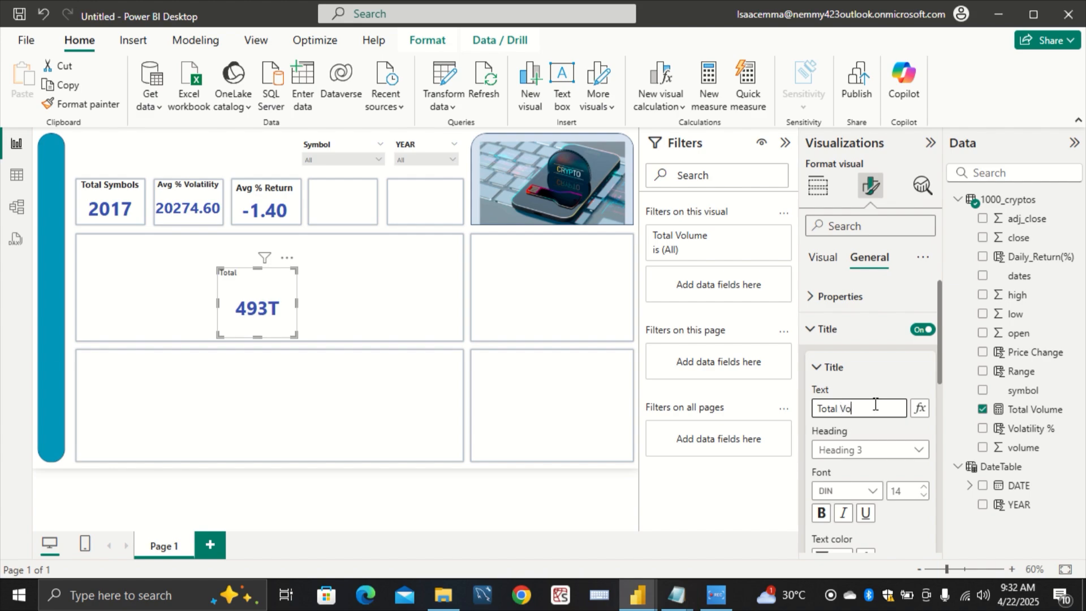
type("lume Traded")
Step: Format the Total Volume Traded title in bold Segoe UI
left_click(822, 515)
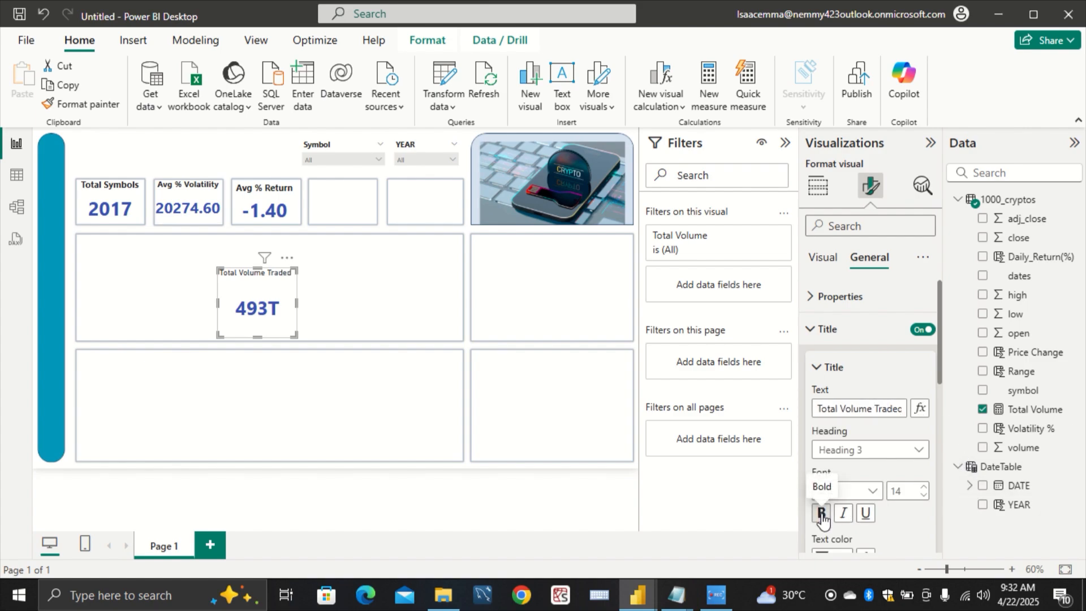
left_click(873, 492)
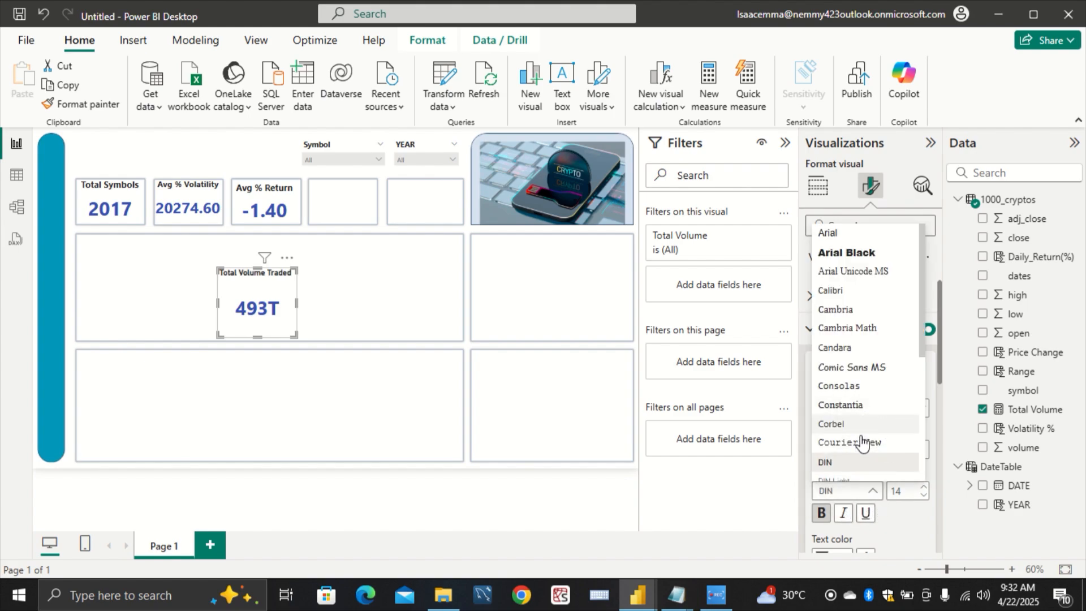
scroll(863, 443, "down", 4)
left_click(866, 410)
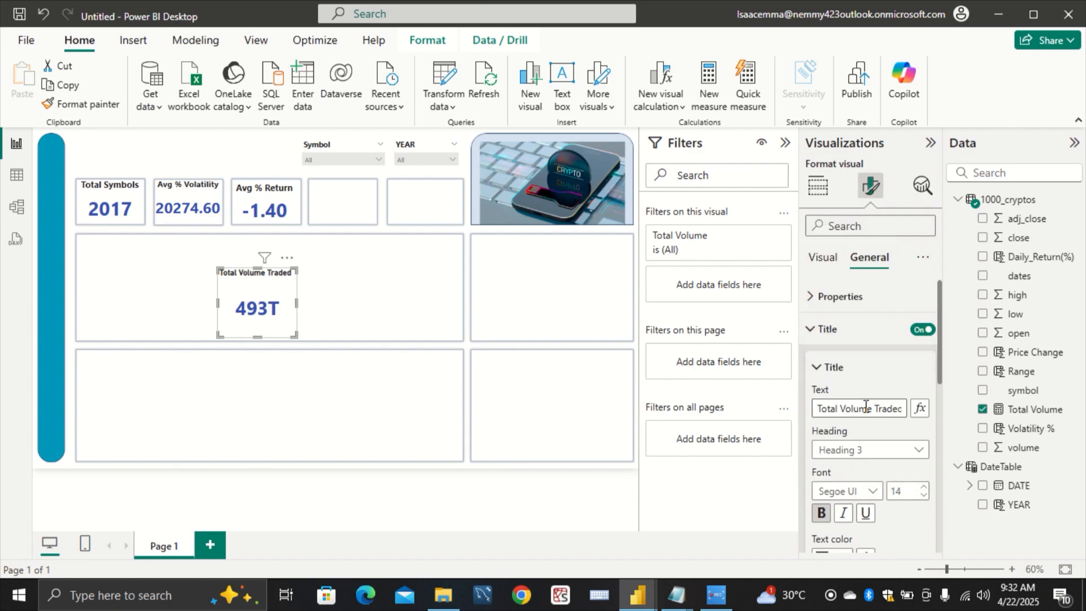
Step: Nudge the Avg % Return card up in its box and move the Total Volume Traded card over the fourth KPI box
left_click(283, 226)
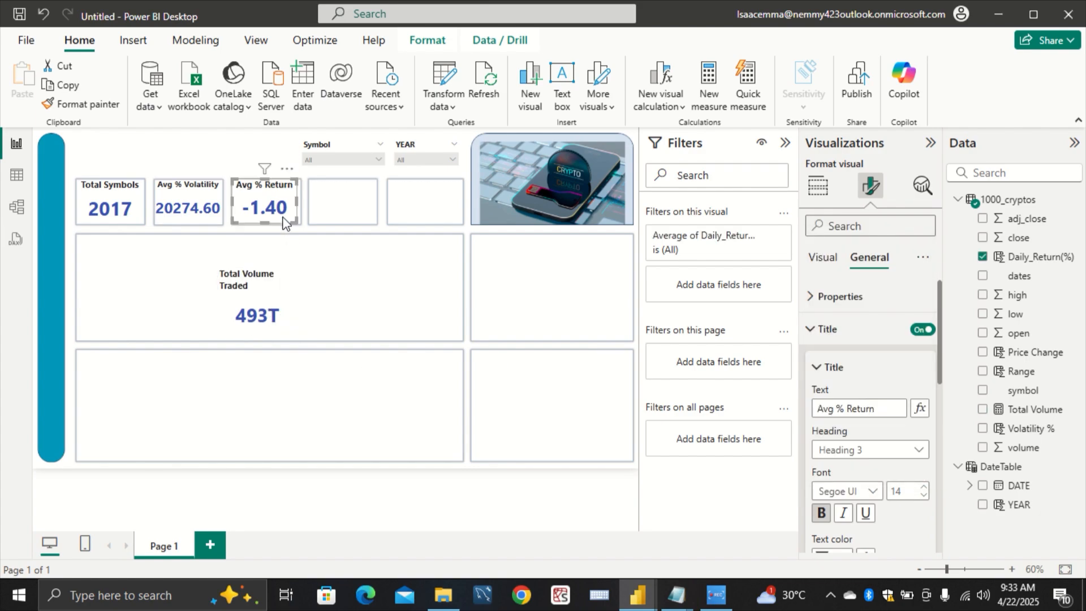
left_click(288, 307)
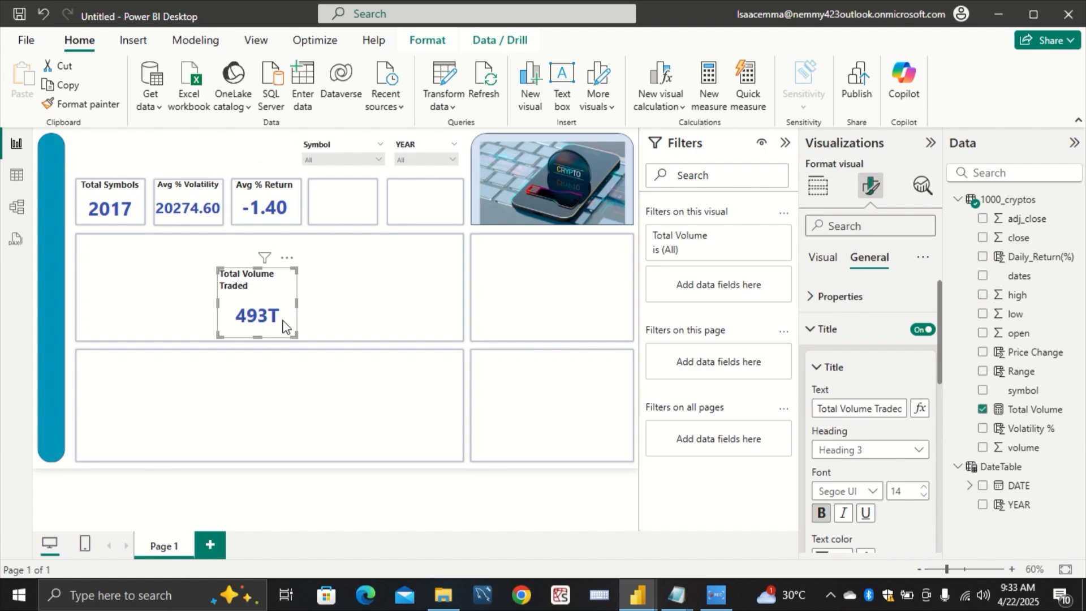
left_click_drag(288, 327, 364, 249)
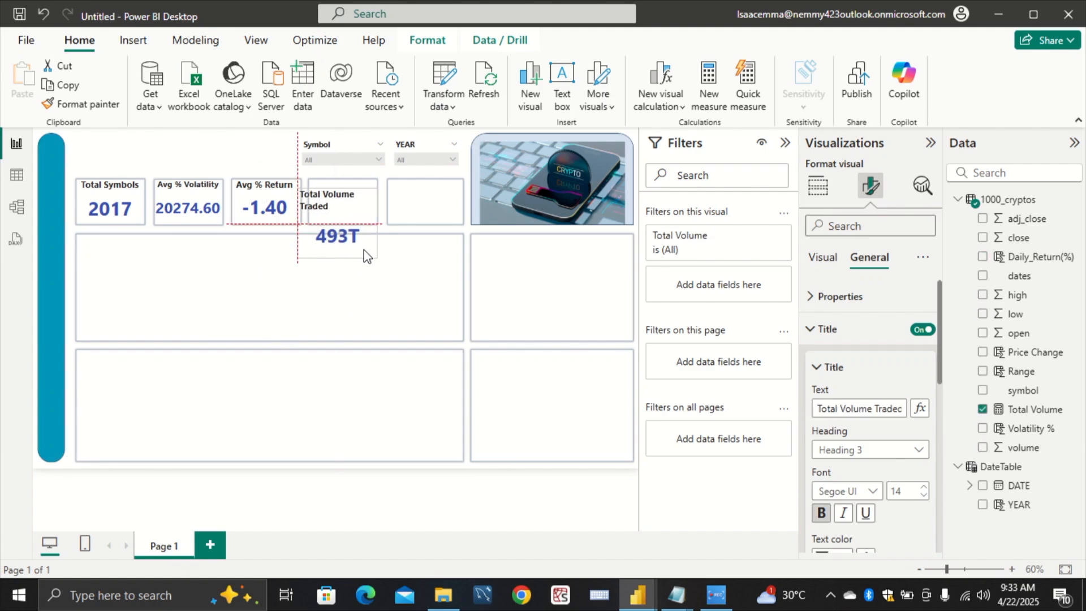
Step: Shorten the card's title to Total Volume and centre it horizontally
double_click(876, 408)
key("BackSpace")
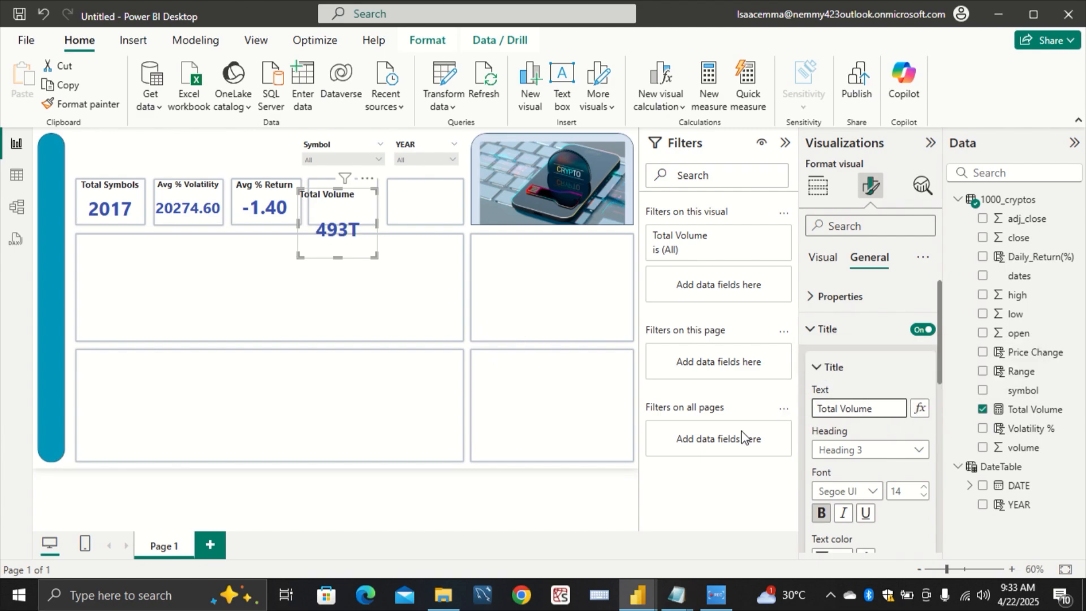
scroll(877, 469, "down", 4)
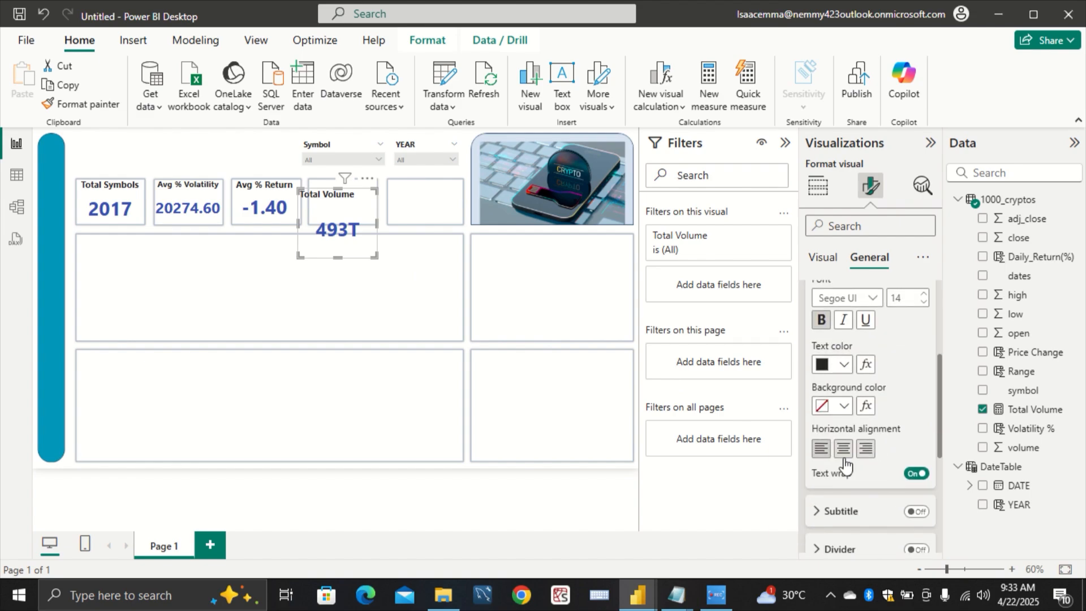
left_click(843, 448)
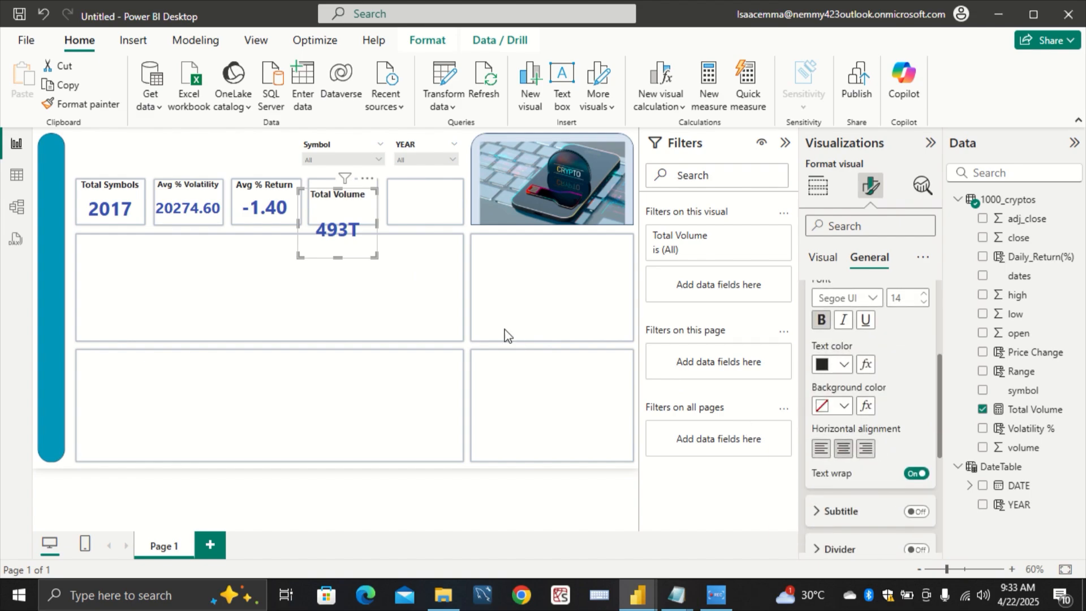
Step: Shrink the Total Volume card's height and fit it inside the fourth KPI box
left_click_drag(341, 257, 346, 228)
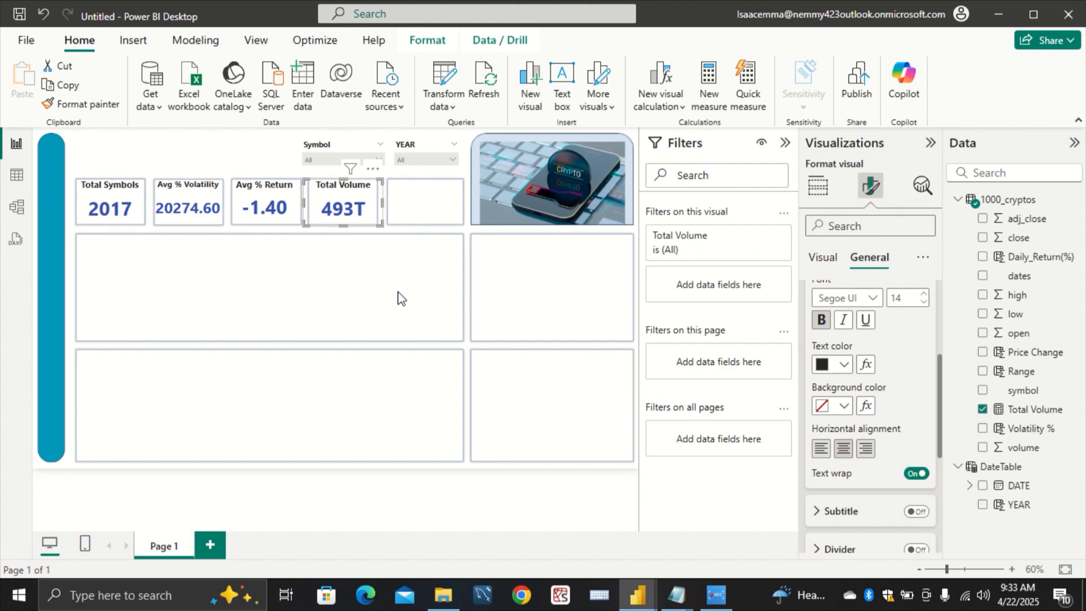
left_click(397, 298)
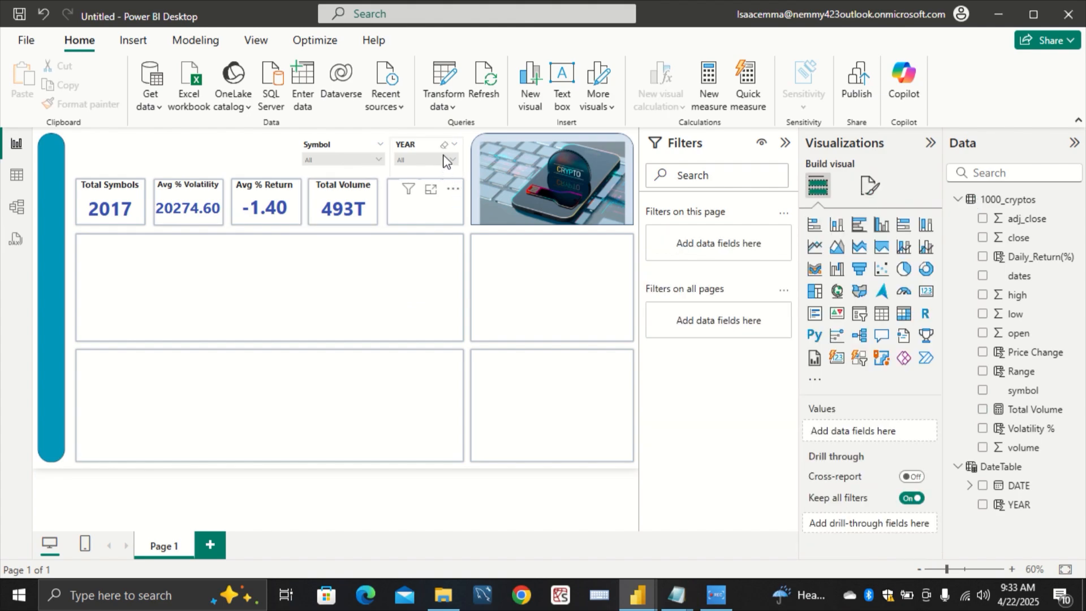
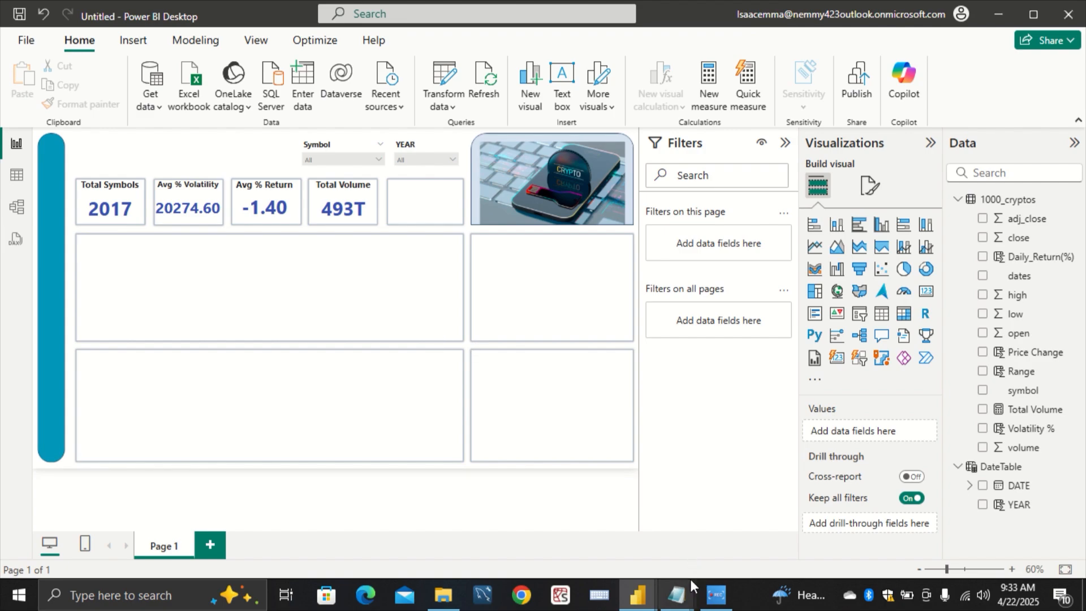
Step: Switch to the jotting file in Notepad and copy the complete Top Volume Symbol measure formula
mouse_move(684, 594)
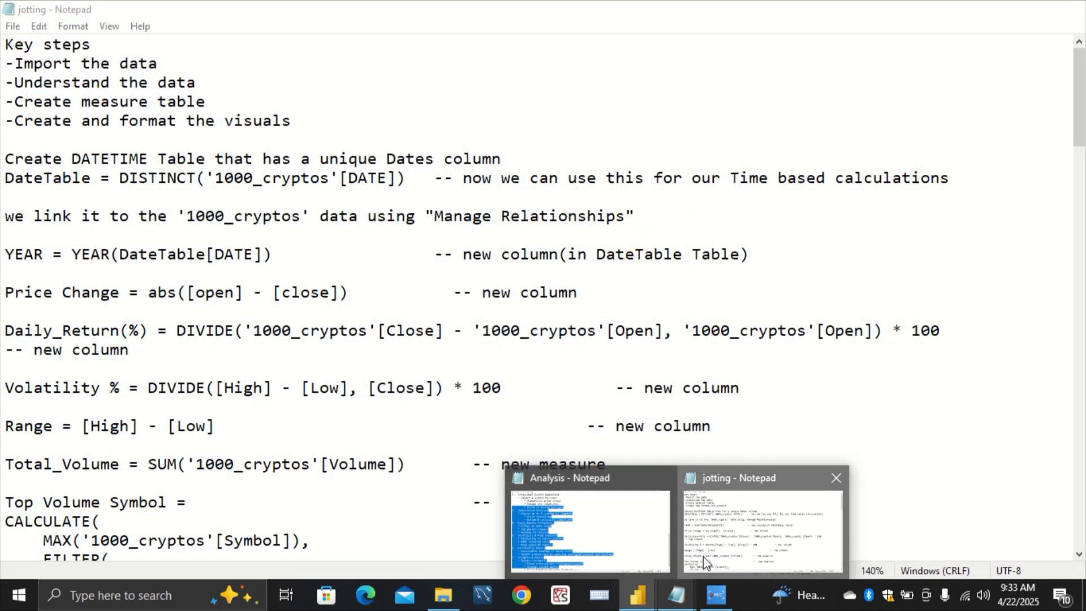
left_click(704, 556)
scroll(384, 428, "down", 4)
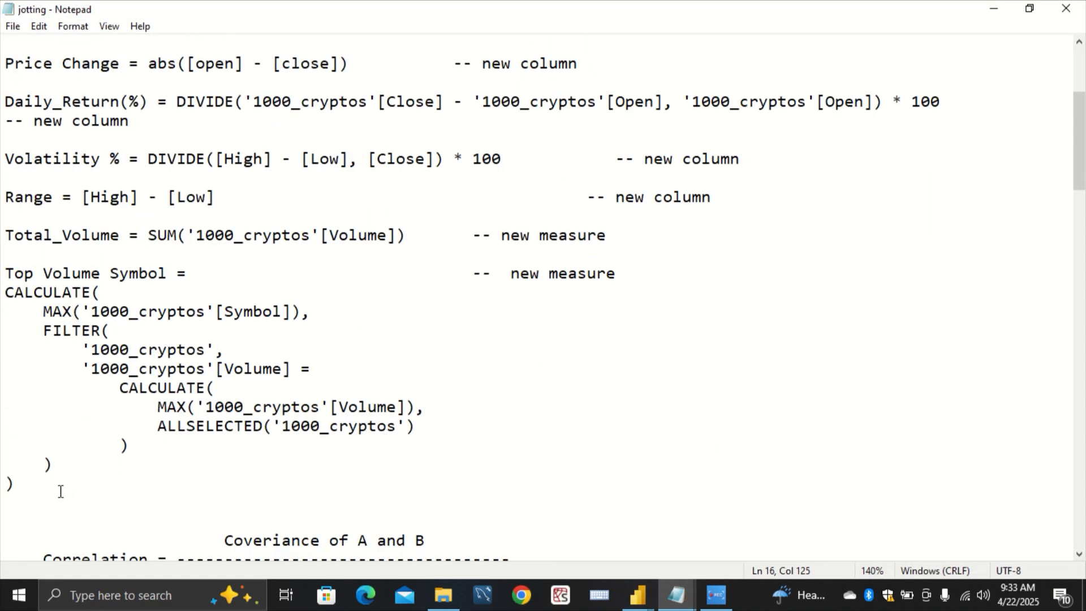
left_click_drag(59, 491, 3, 266)
key("ctrl+c")
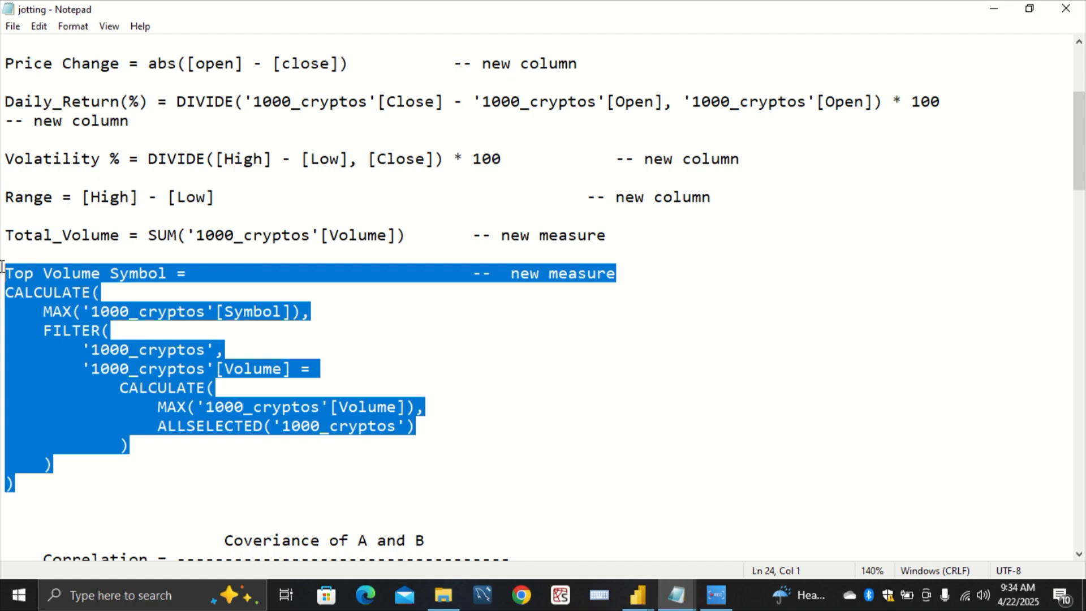
left_click(168, 331)
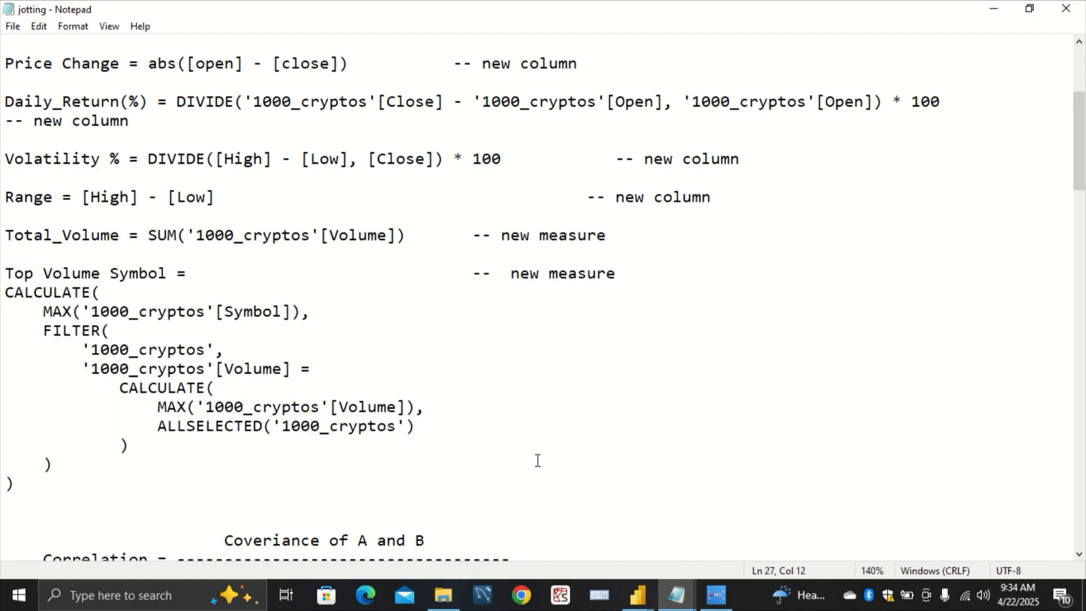
mouse_move(639, 594)
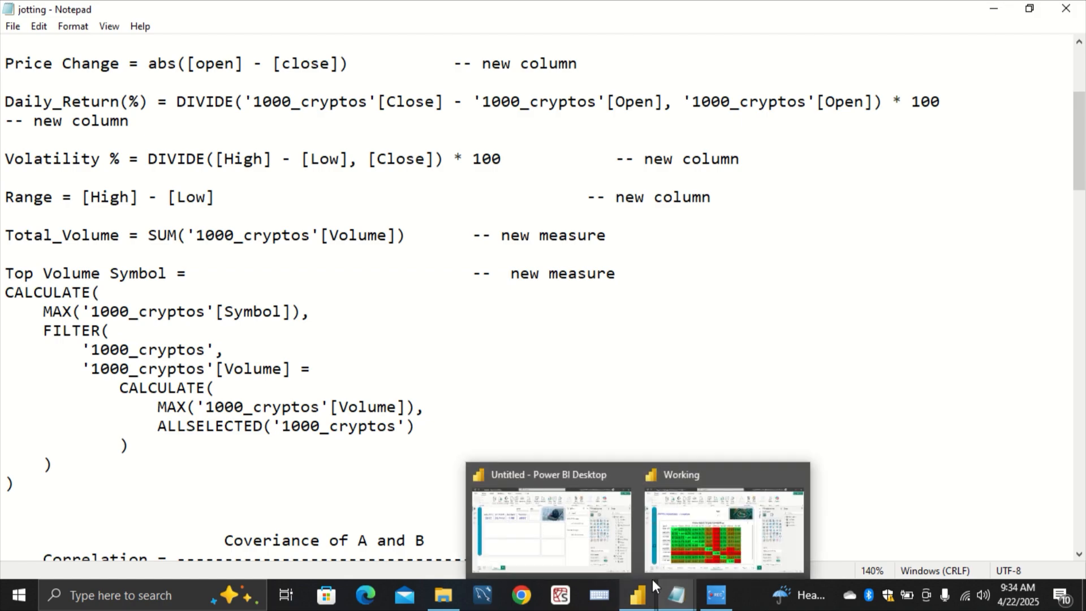
Step: Switch to the untitled Power BI report and create the Top Volume Symbol measure in the 1000_cryptos table from the copied formula
left_click(569, 534)
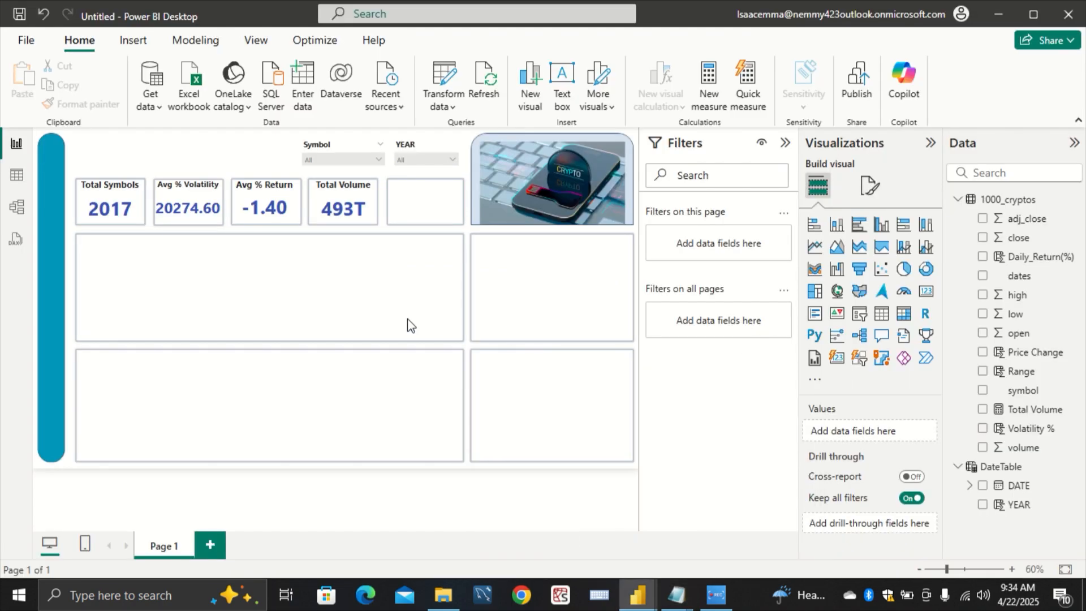
left_click(17, 175)
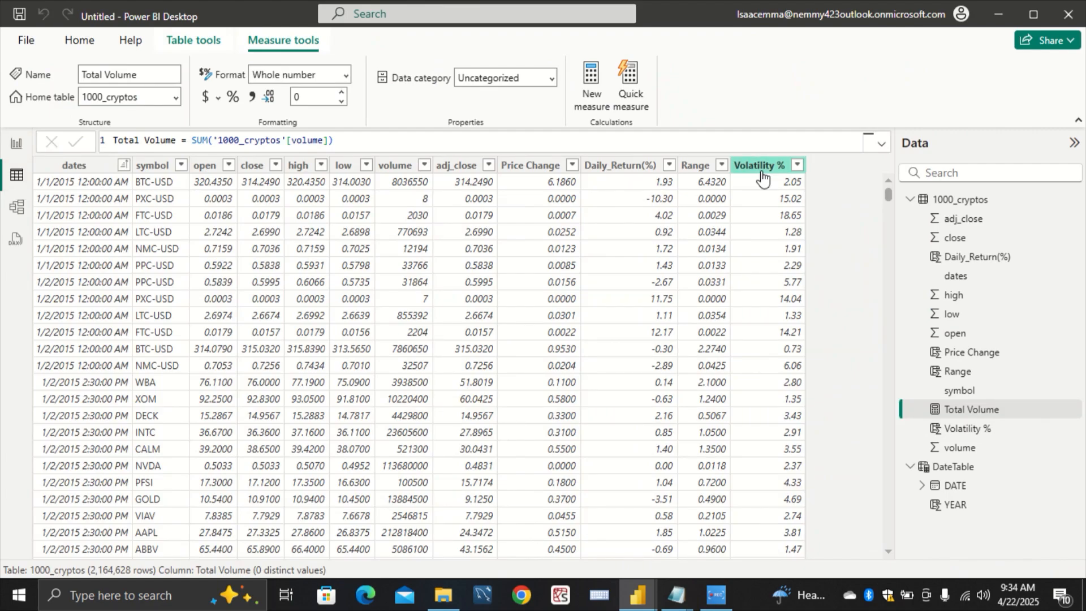
left_click(949, 201)
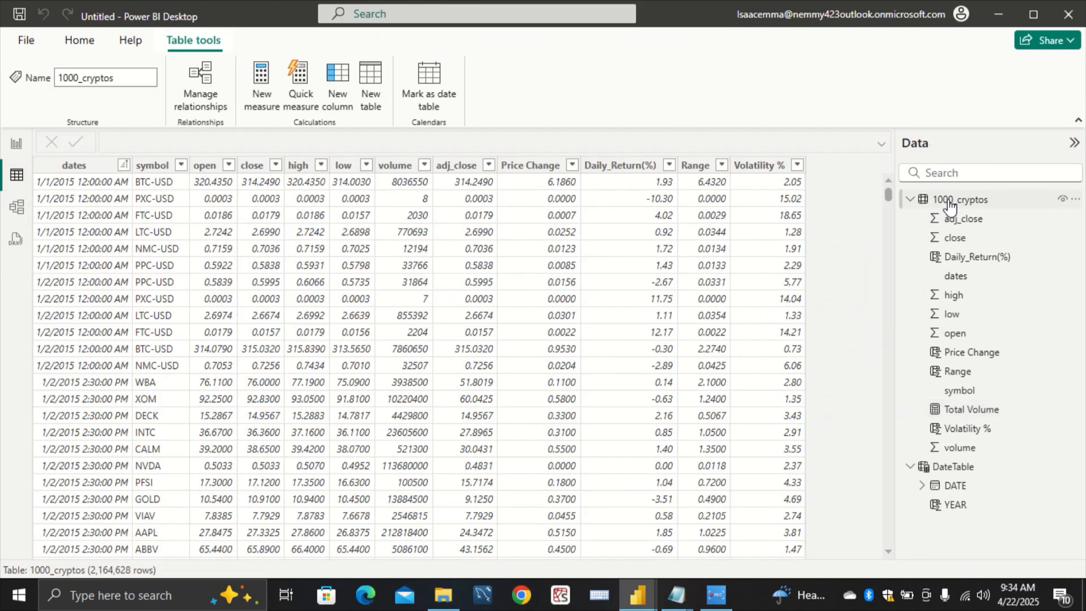
right_click(948, 200)
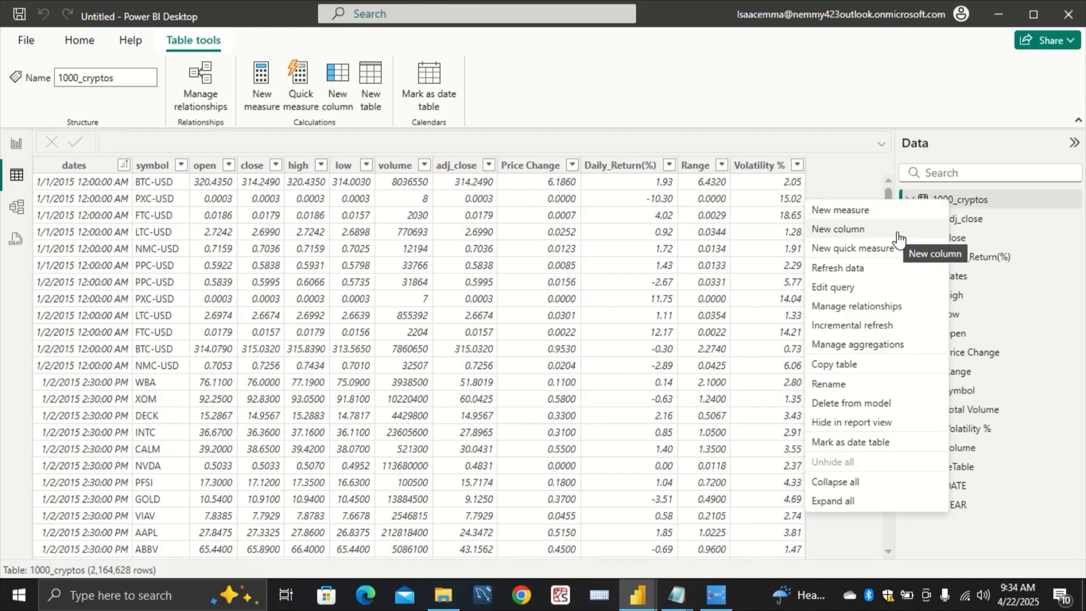
left_click(896, 210)
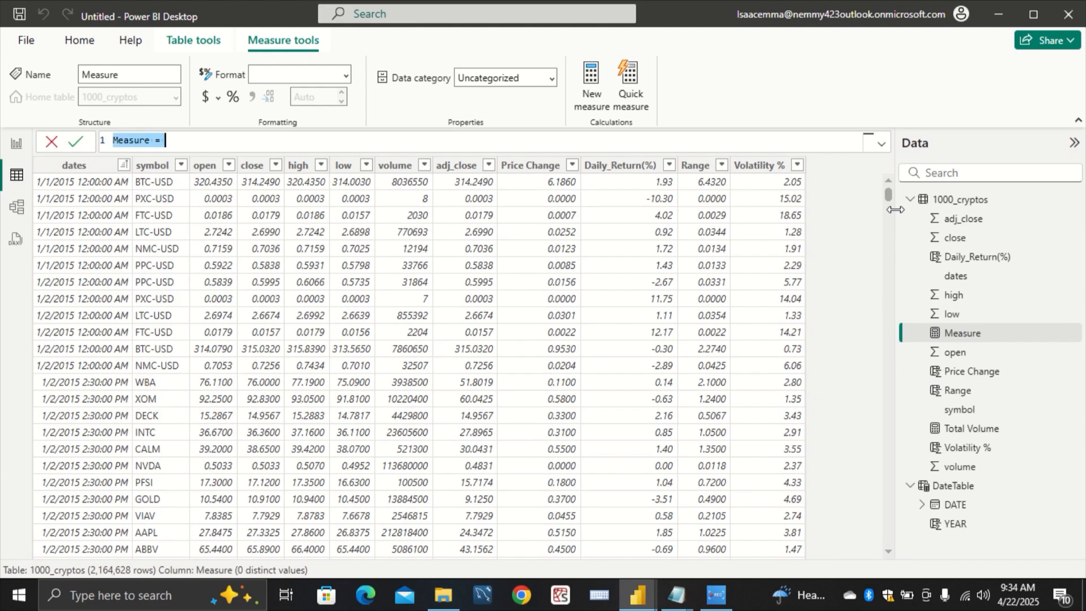
key("ctrl+a")
key("BackSpace")
key("ctrl+v")
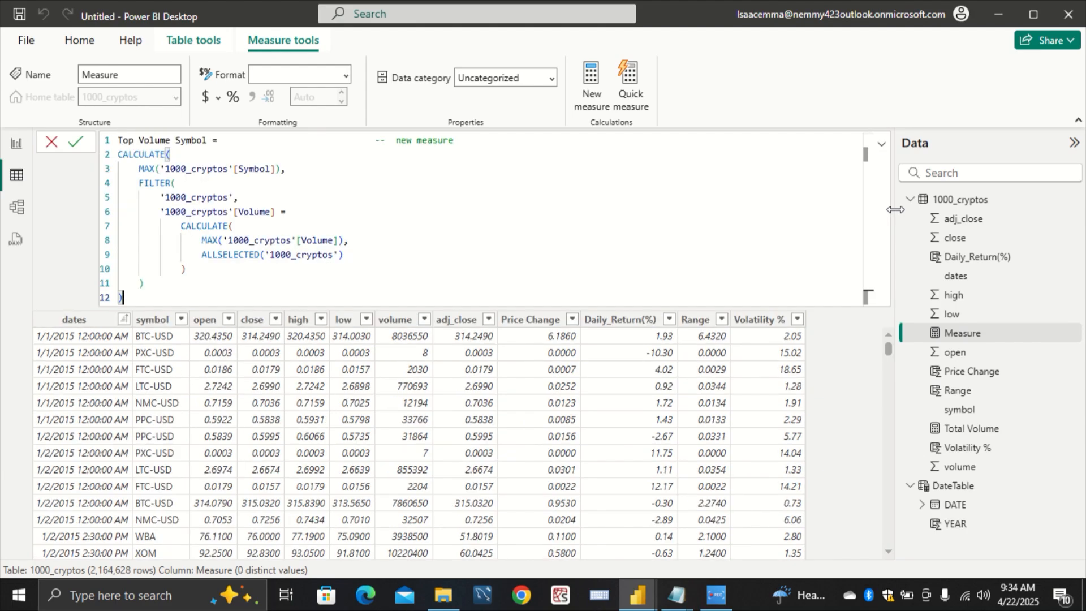
key("Return")
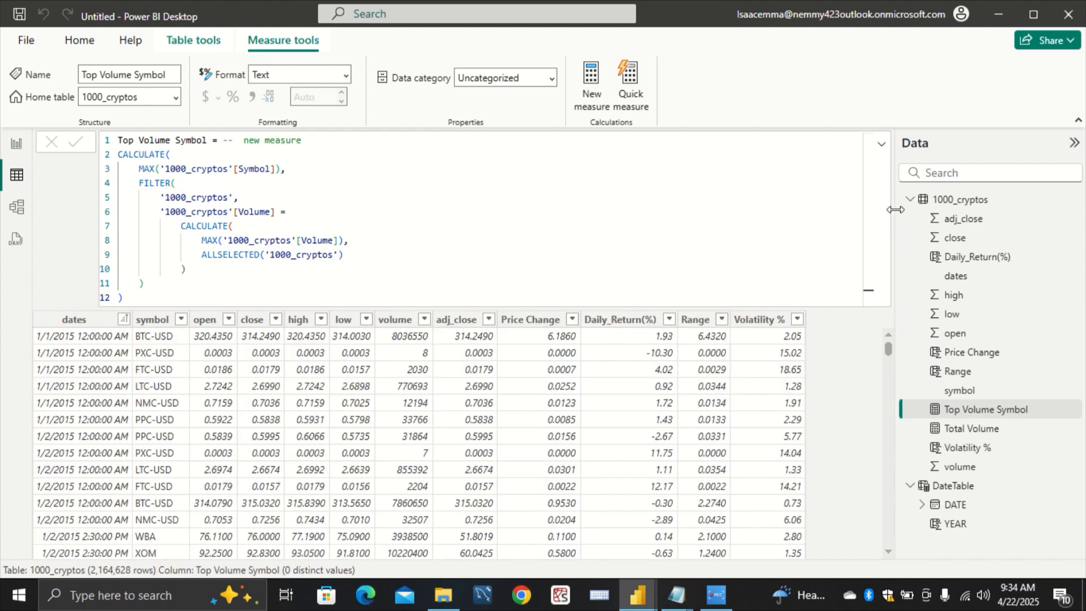
Step: Add a card visual showing Top Volume Symbol to the report page and widen it to fit the full symbol text
left_click(17, 143)
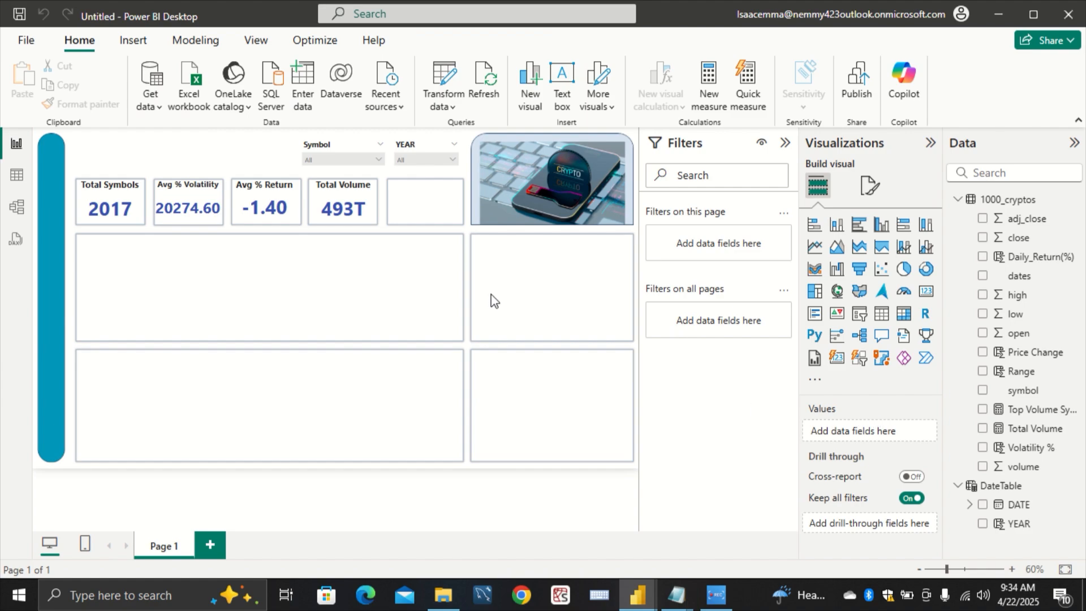
left_click(926, 291)
left_click_drag(83, 313, 280, 331)
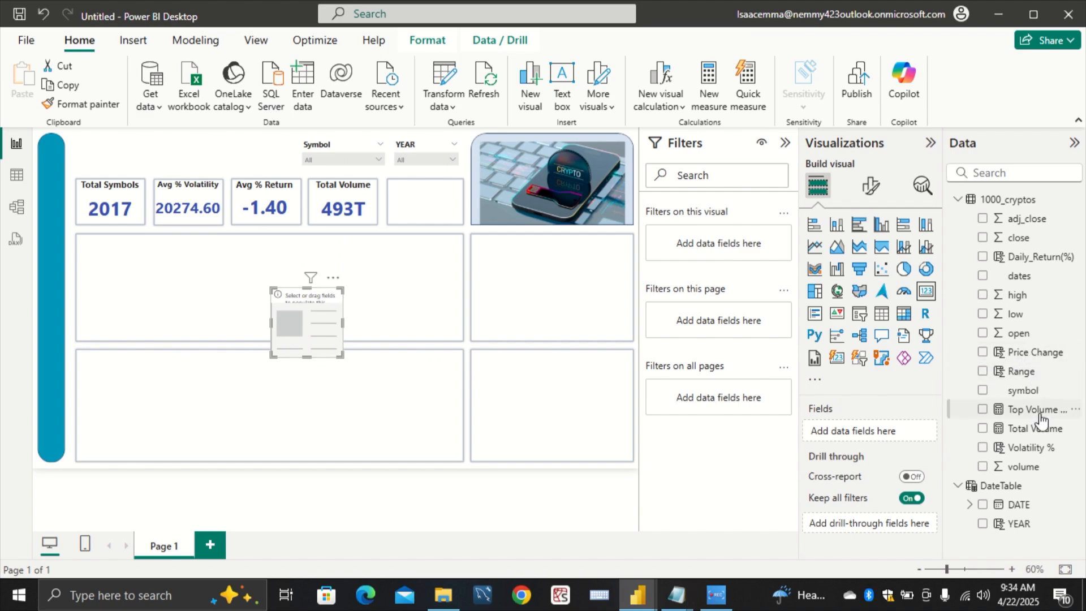
left_click_drag(1038, 410, 861, 431)
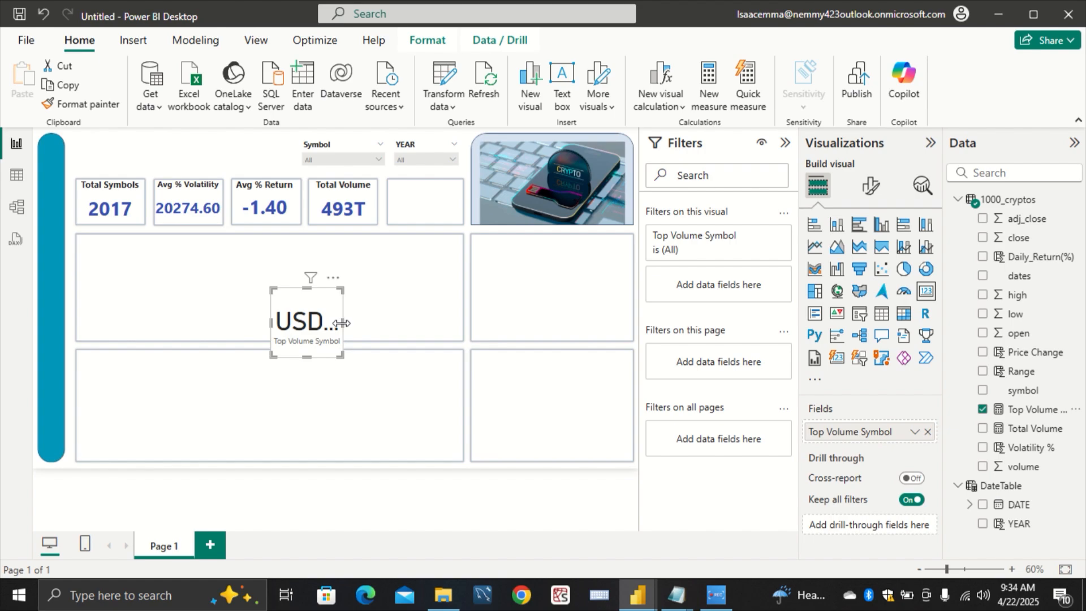
left_click_drag(343, 322, 402, 330)
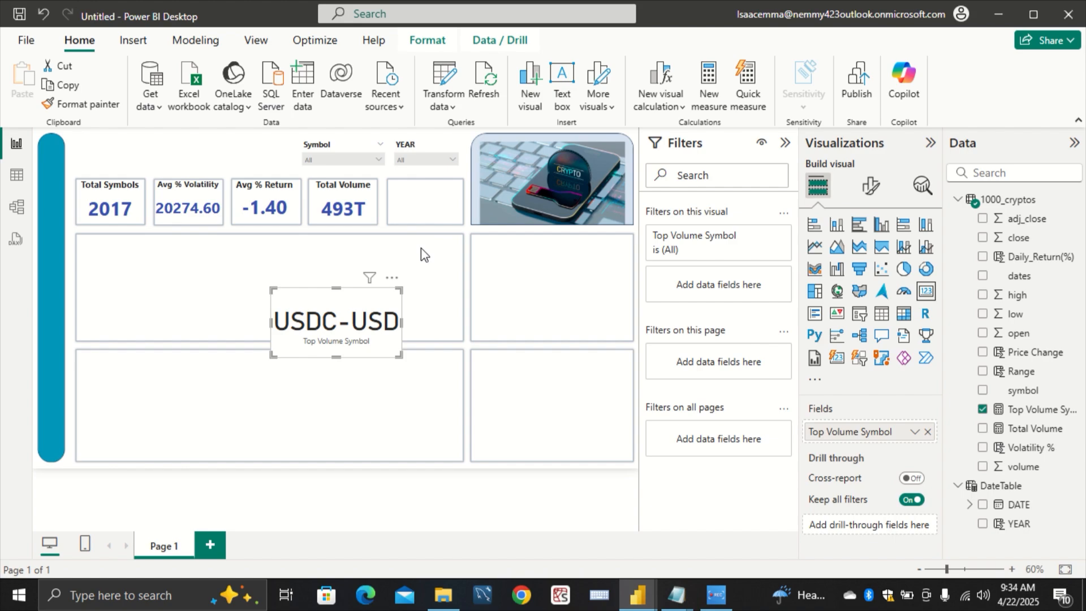
Step: Check the Top Volume Symbol card by filtering the YEAR slicer to 2017 and 2020, and clear the year filter
left_click(430, 158)
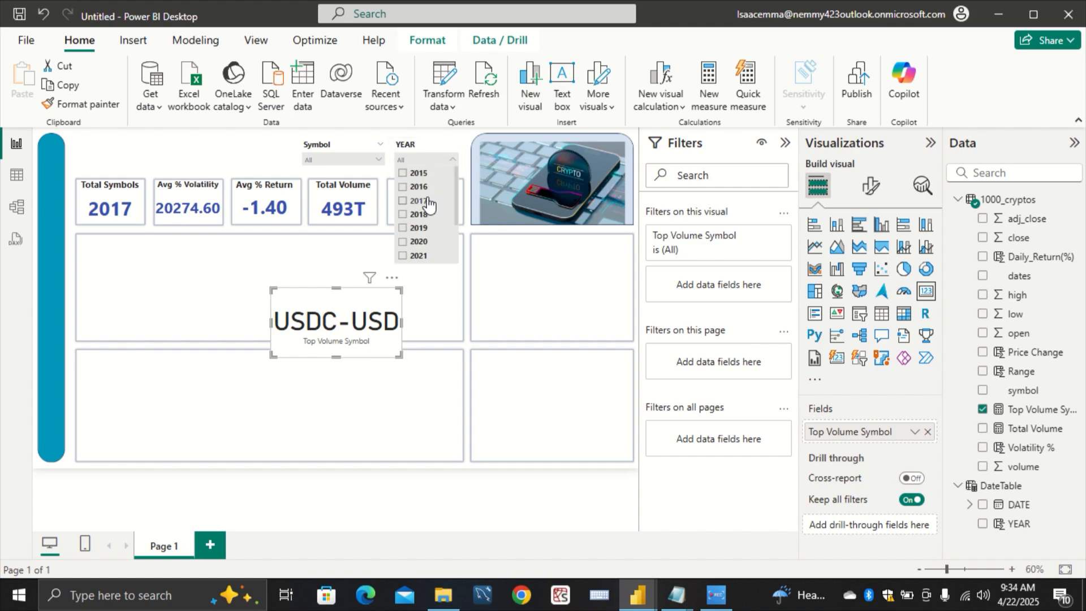
left_click(428, 201)
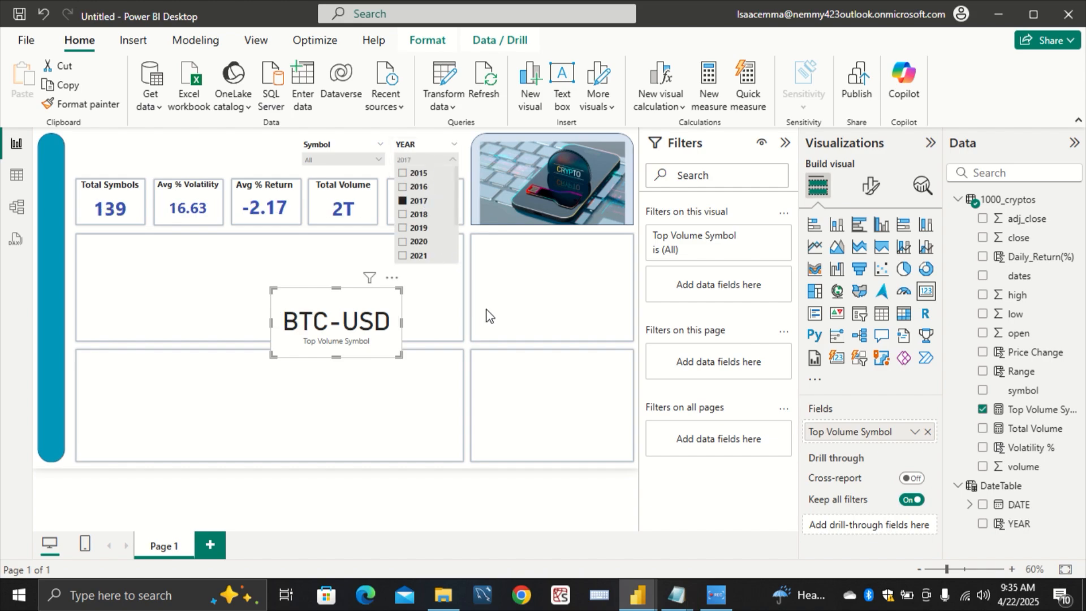
left_click(434, 243)
left_click(485, 321)
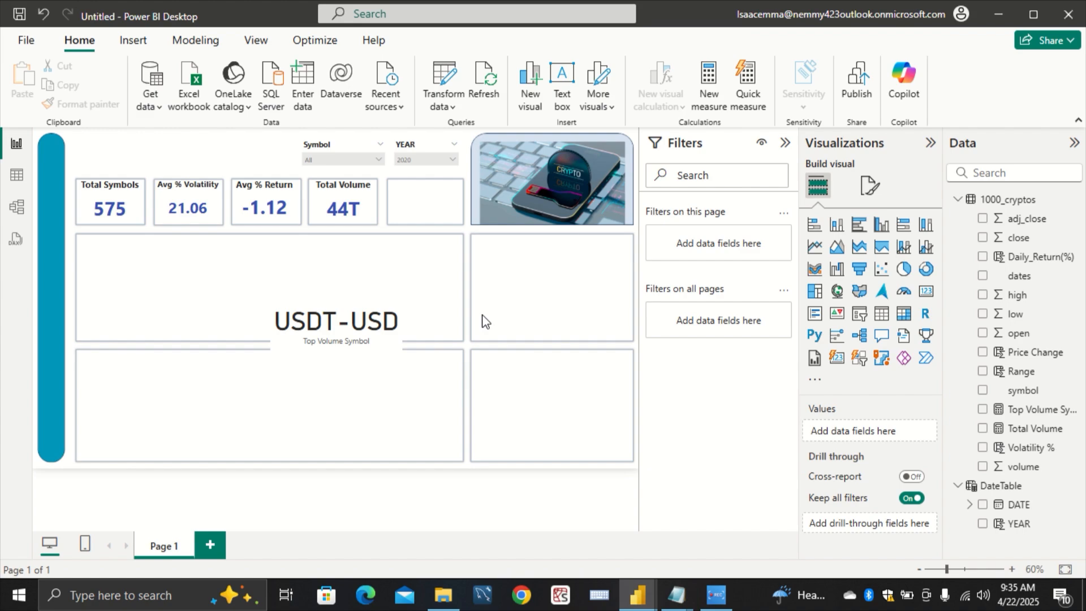
left_click(423, 160)
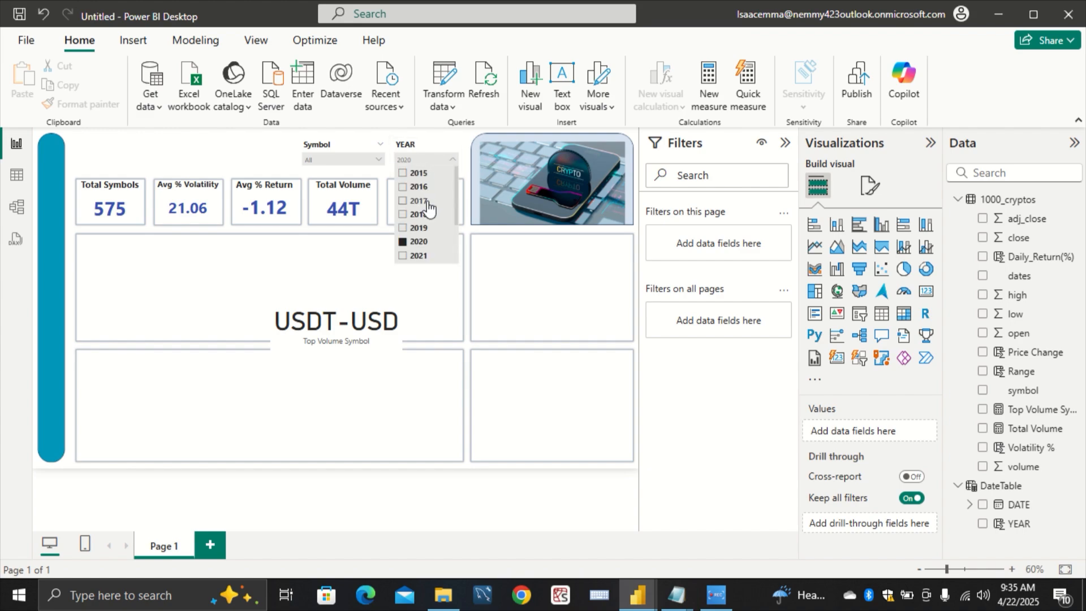
left_click(418, 244)
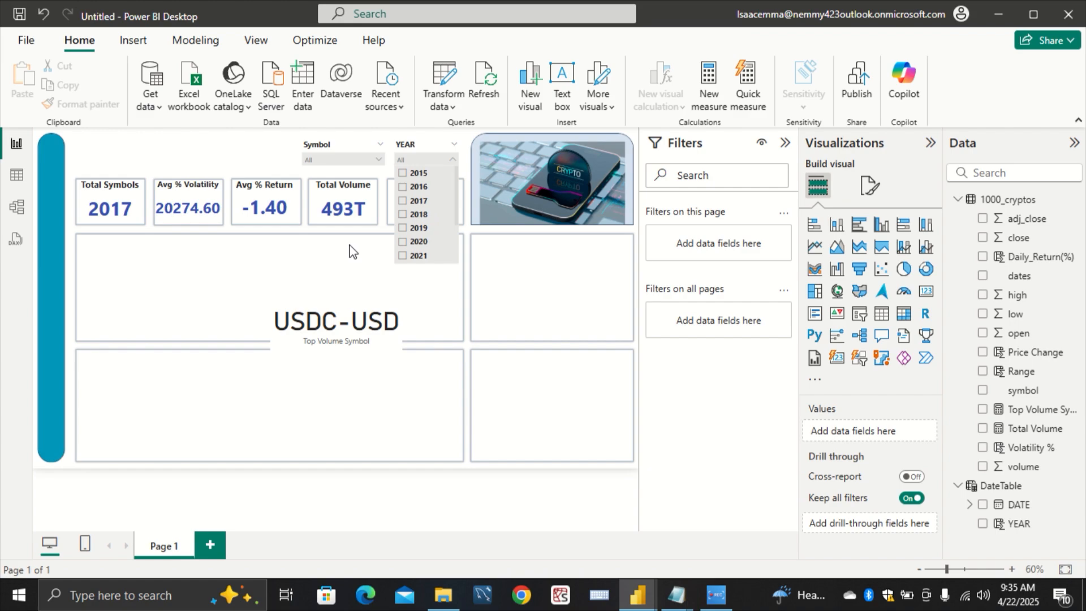
Step: Check the cards with 3ULL26863-USD, 5IRE-USD, A8-USD, AAPL, 1INCH-USD and 10SET-USD selected in the Symbol slicer, and clear the selection
left_click(362, 162)
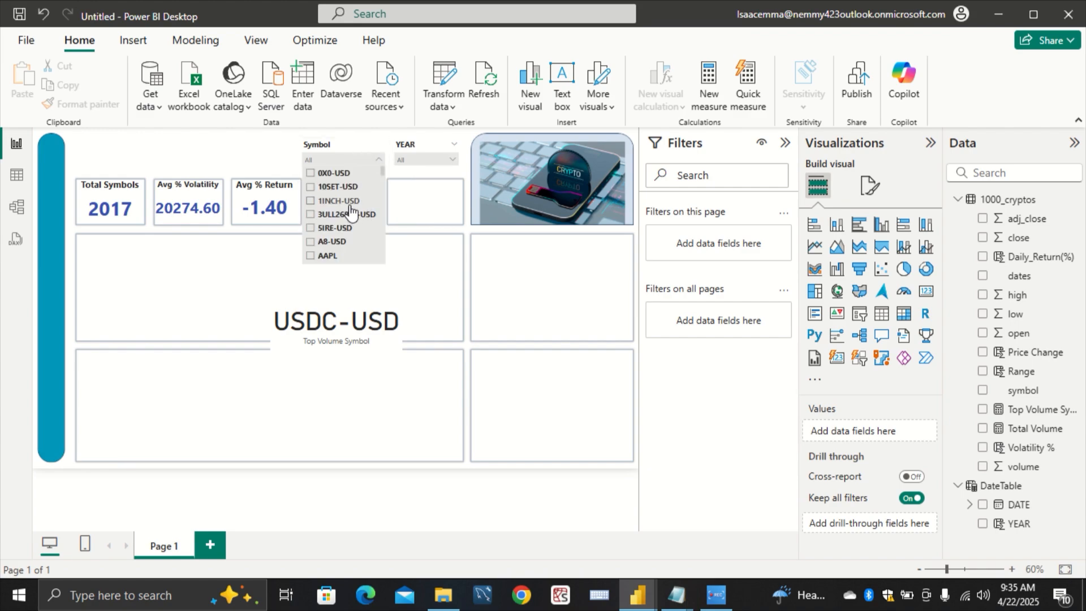
left_click(349, 213)
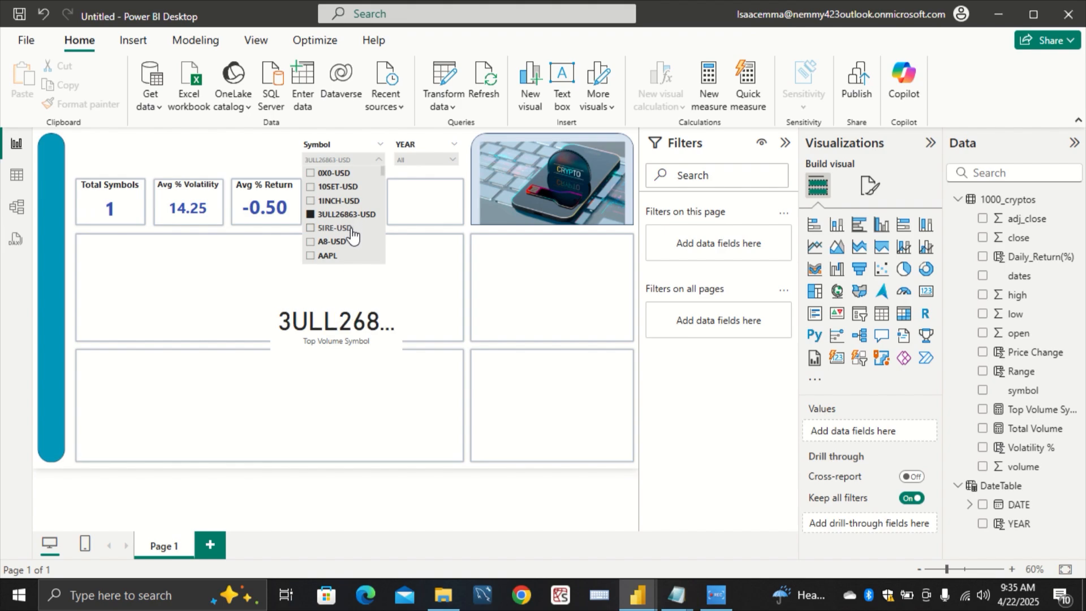
left_click(351, 229)
left_click(352, 242)
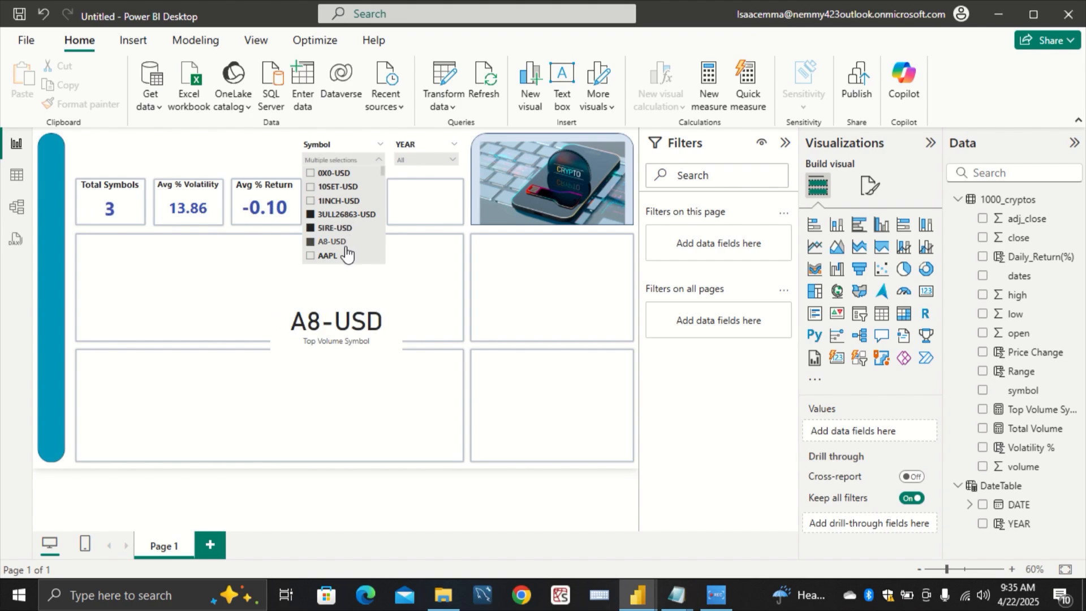
left_click(343, 256)
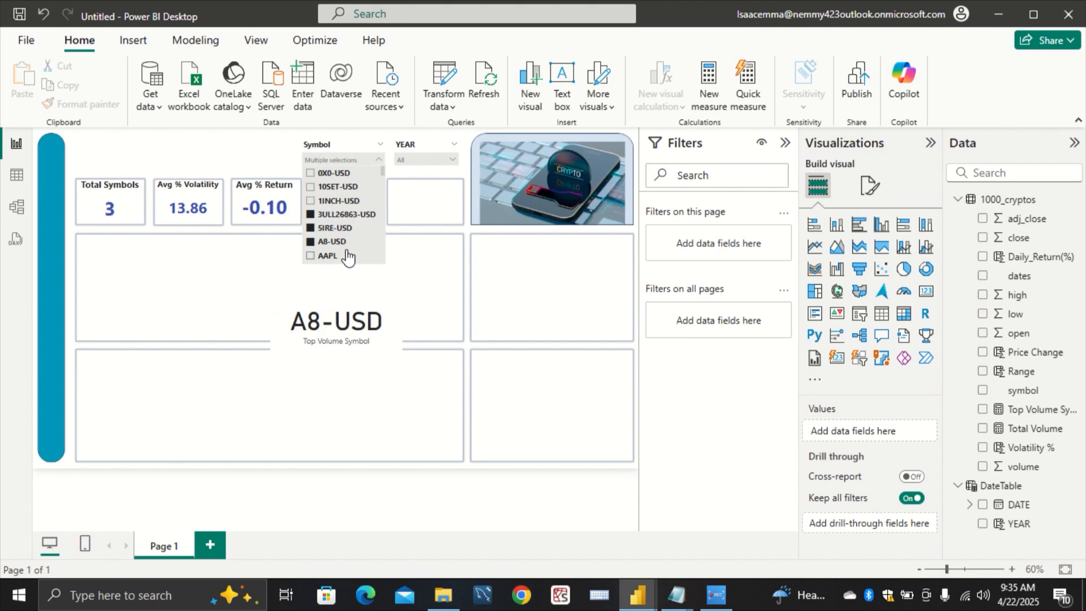
left_click(343, 200)
left_click(344, 188)
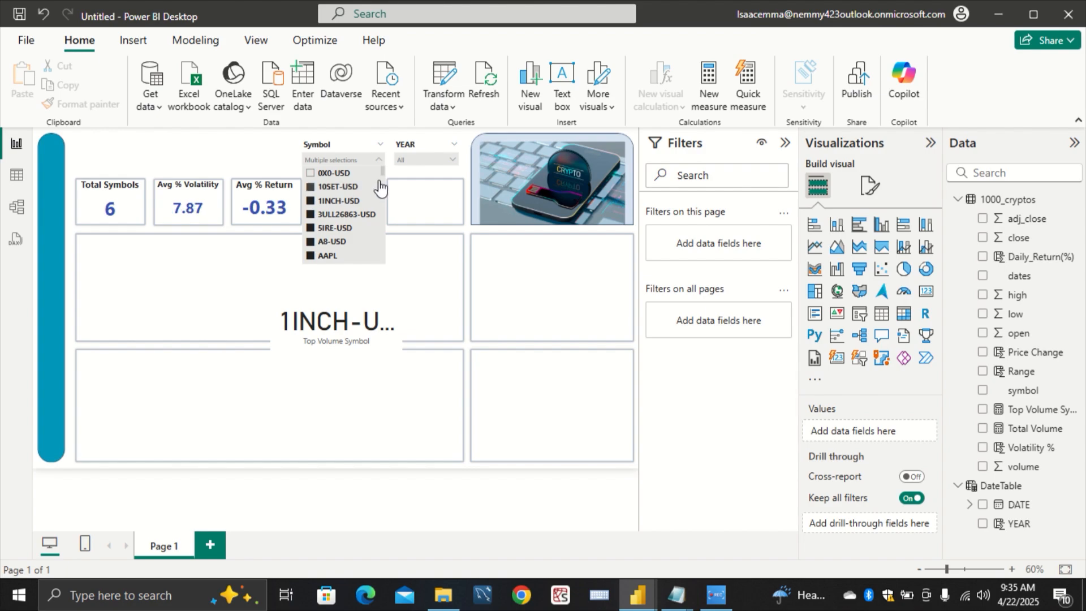
left_click(461, 303)
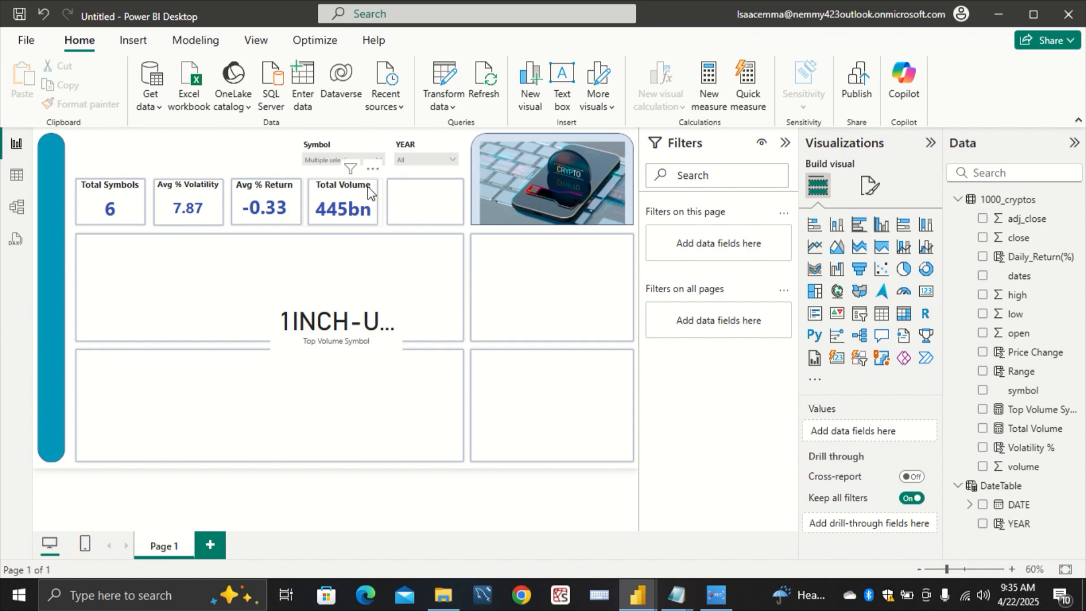
left_click(350, 160)
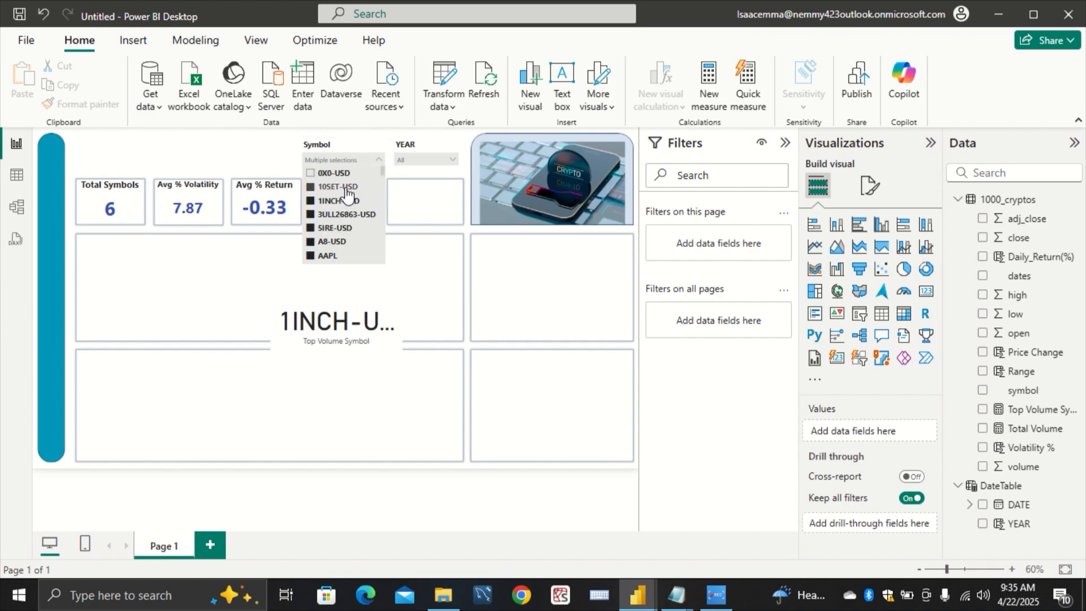
left_click(346, 190)
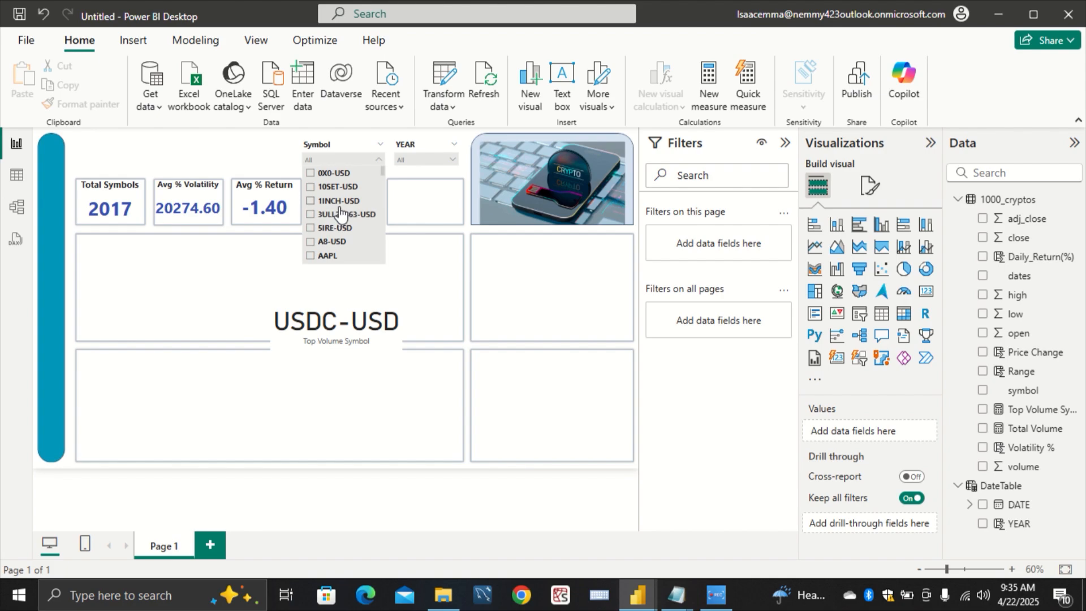
left_click(481, 310)
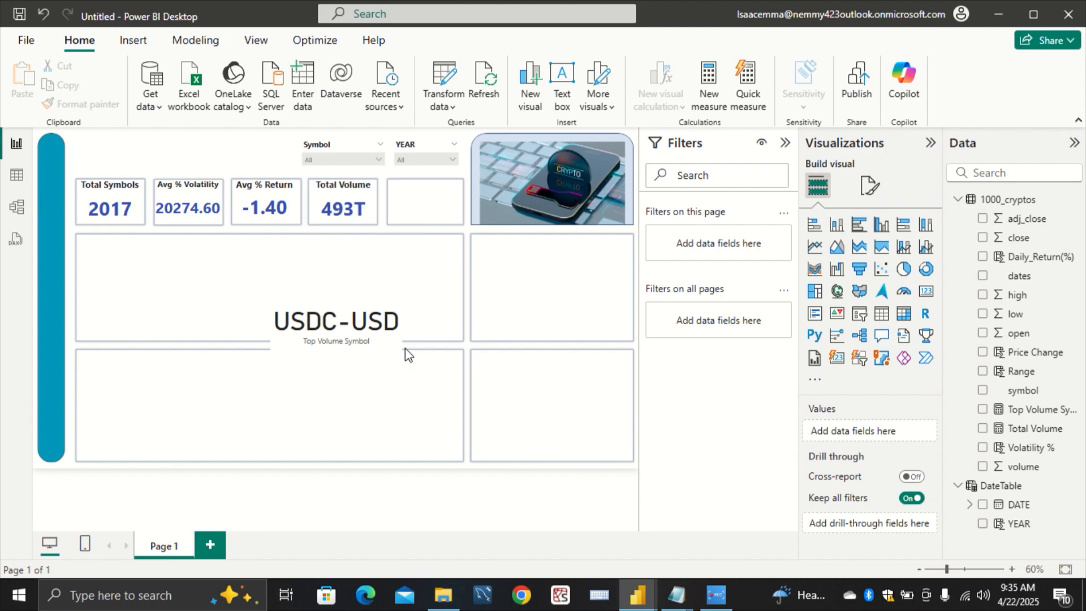
Step: Turn off the Top Volume Symbol card's category label and set its callout value font size to 25
left_click(382, 354)
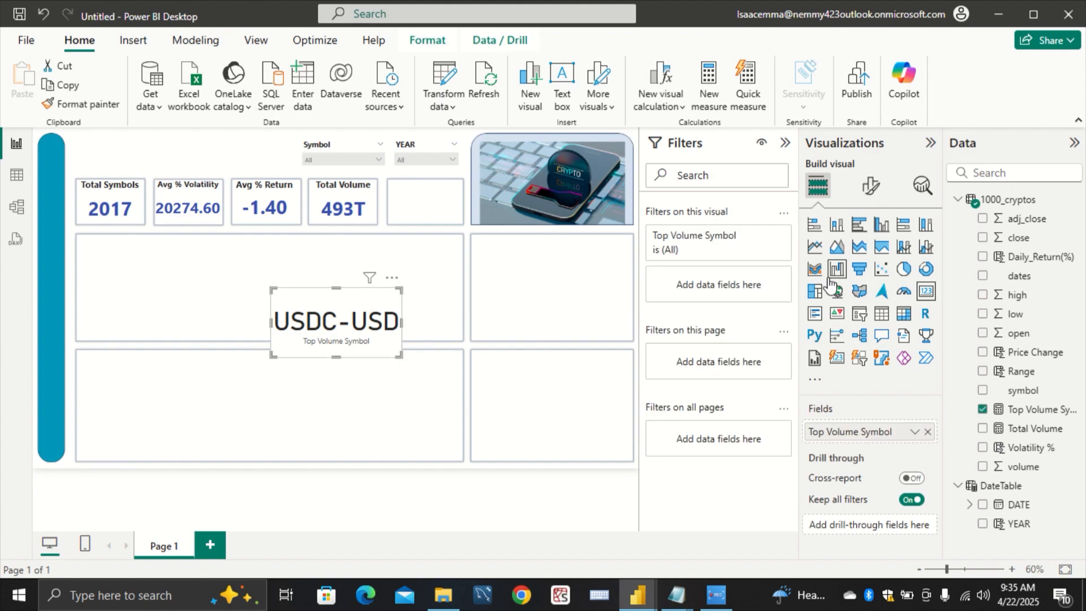
left_click(870, 186)
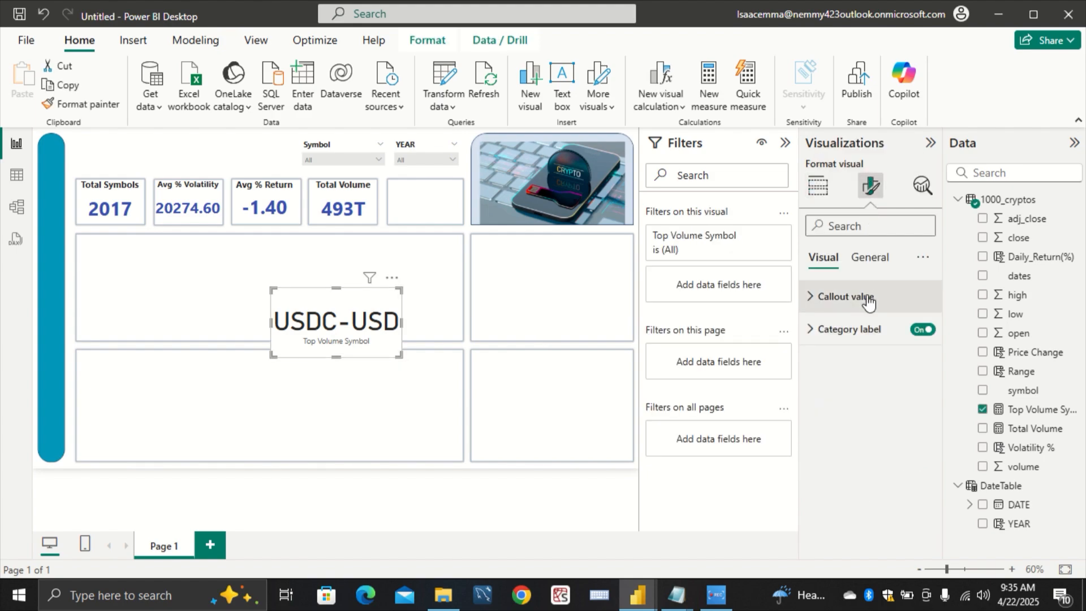
left_click(920, 331)
left_click(840, 297)
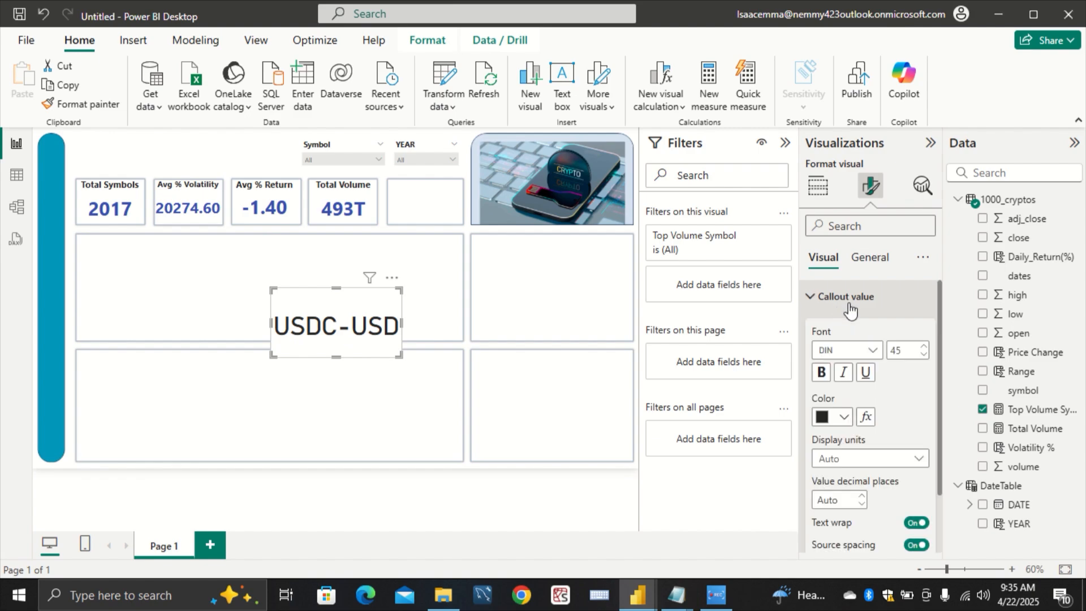
double_click(913, 347)
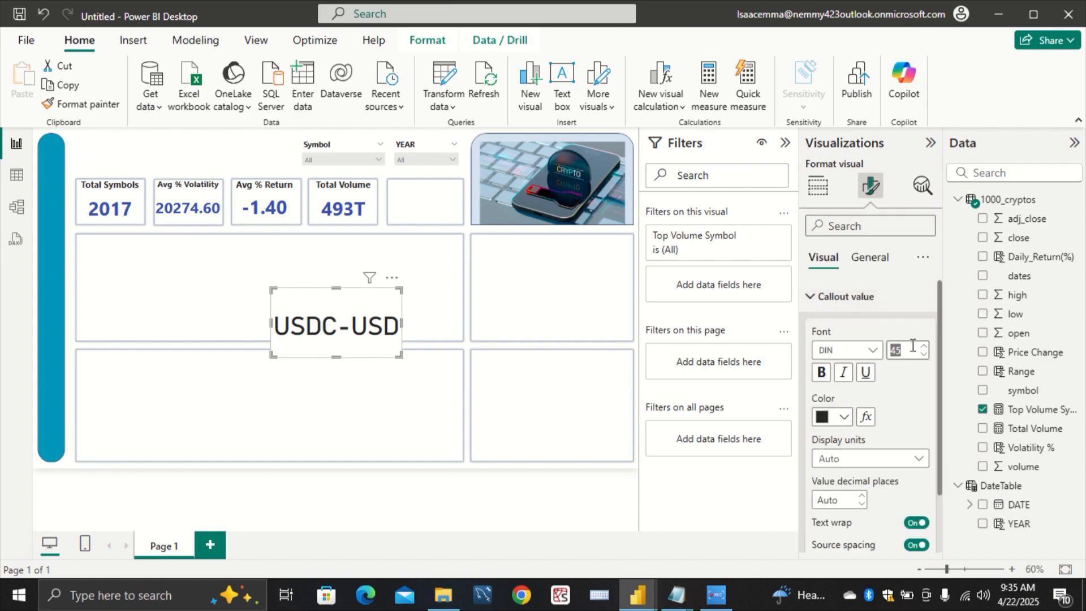
key("BackSpace")
type("25")
key("Return")
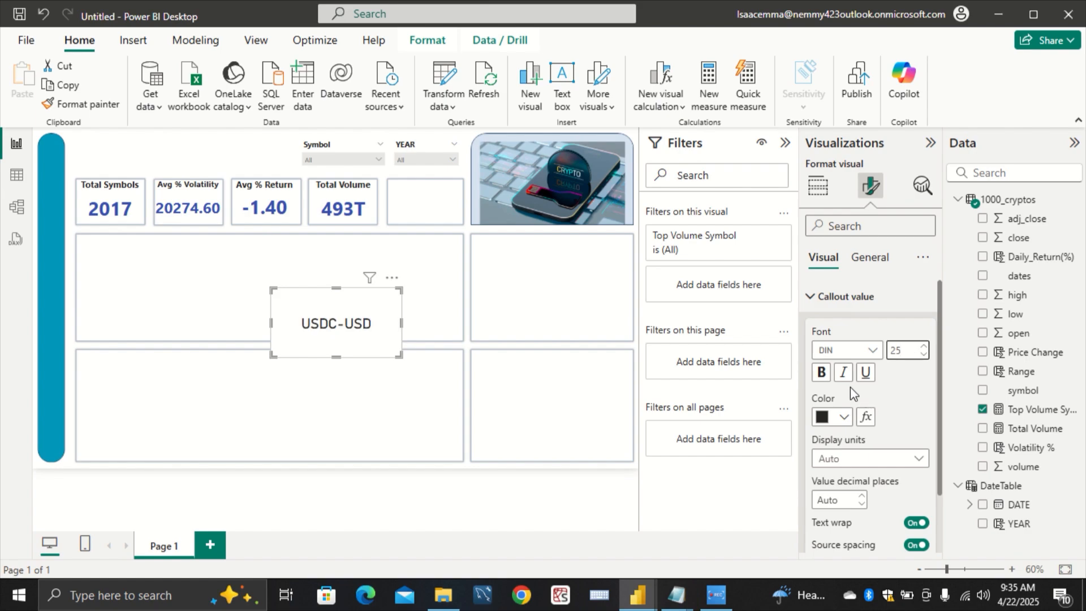
Step: Make the Top Volume Symbol card's callout value bold and set its font to Segoe UI
left_click(821, 372)
left_click(865, 356)
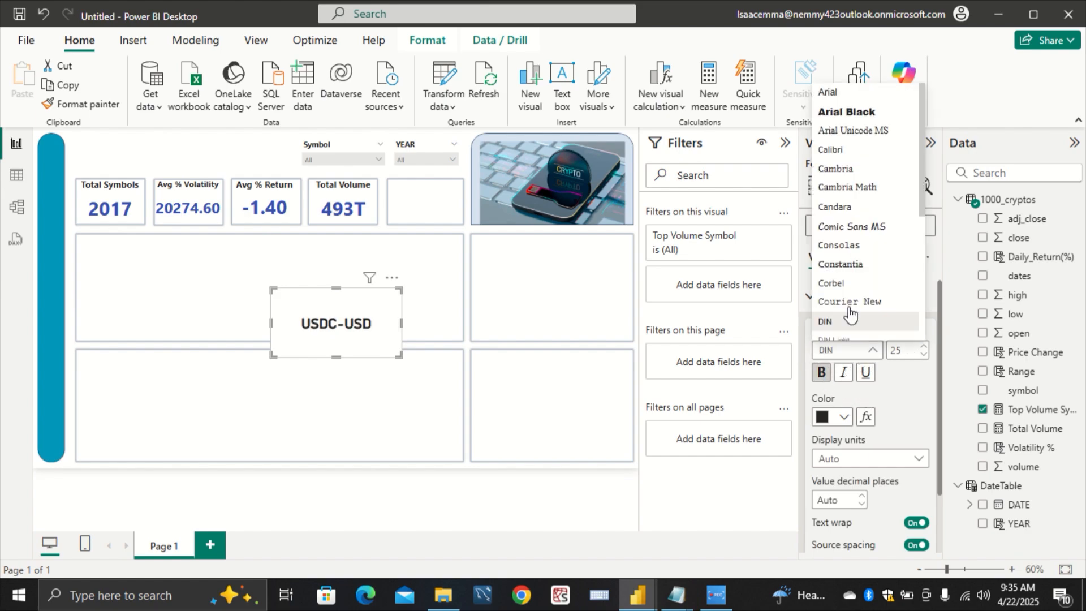
scroll(860, 272, "down", 2)
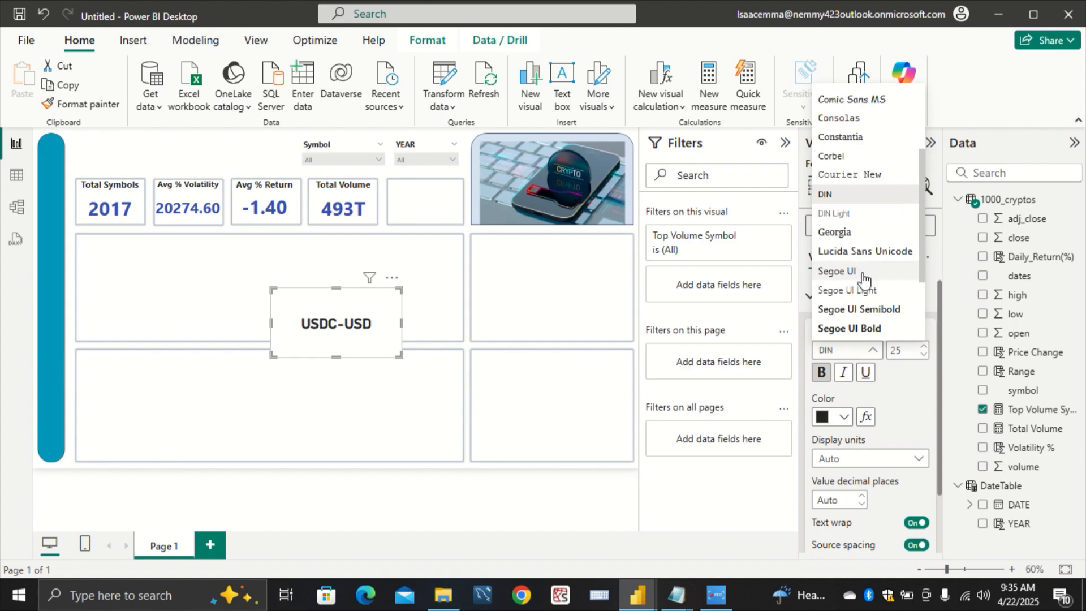
left_click(859, 272)
scroll(878, 467, "down", 3)
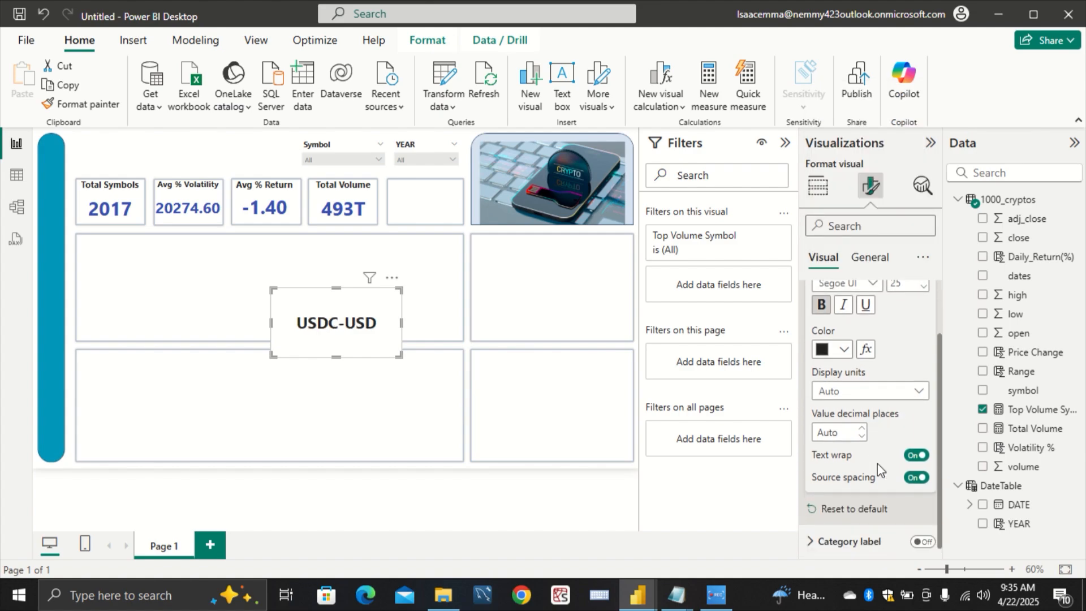
scroll(873, 490, "up", 3)
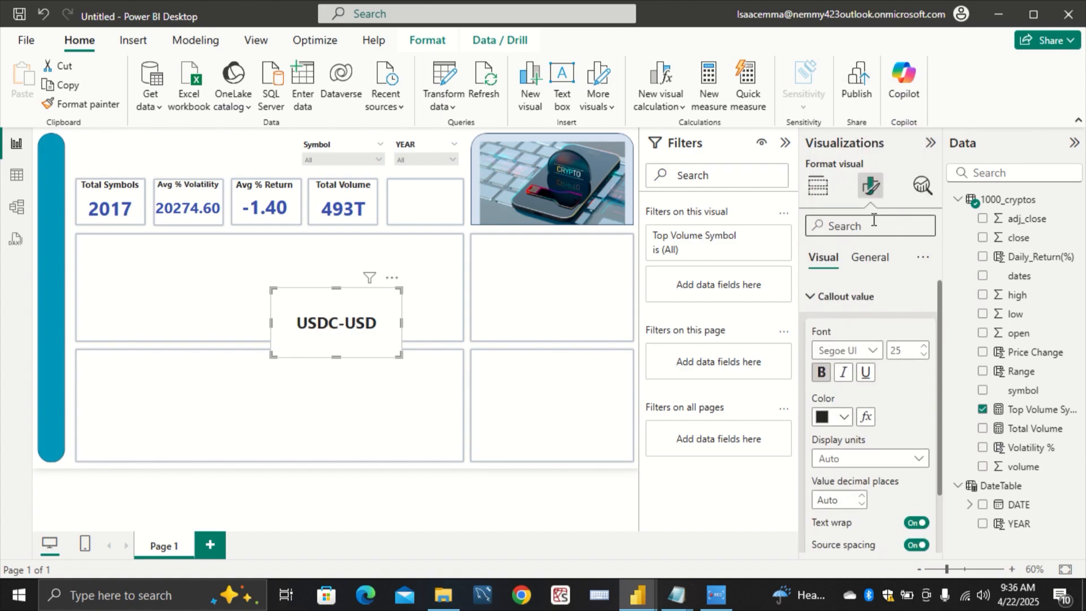
Step: Turn off the background effect of the Top Volume Symbol card
left_click(865, 256)
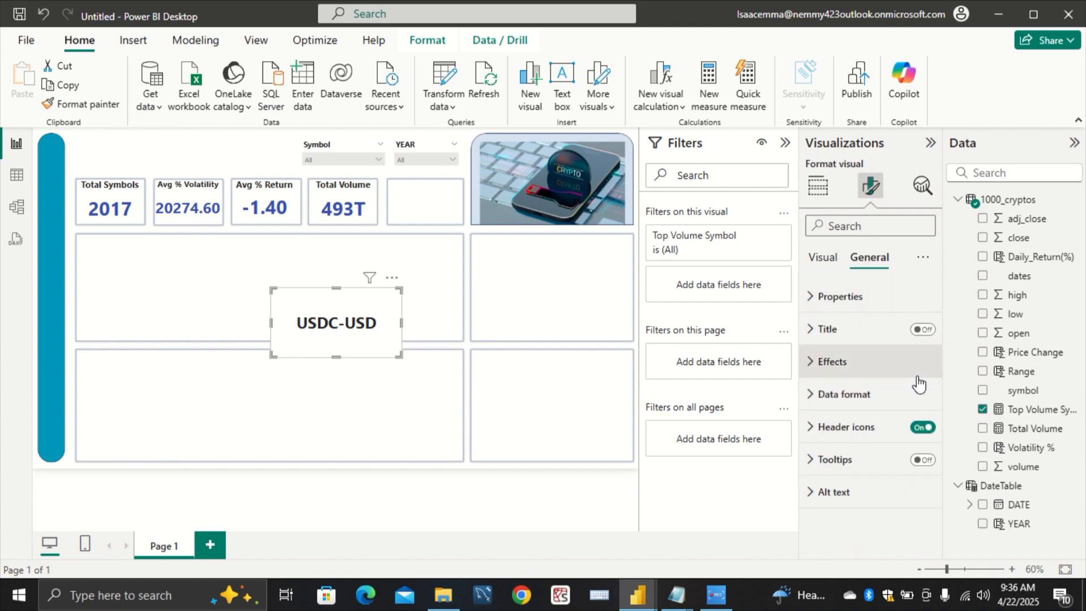
left_click(857, 363)
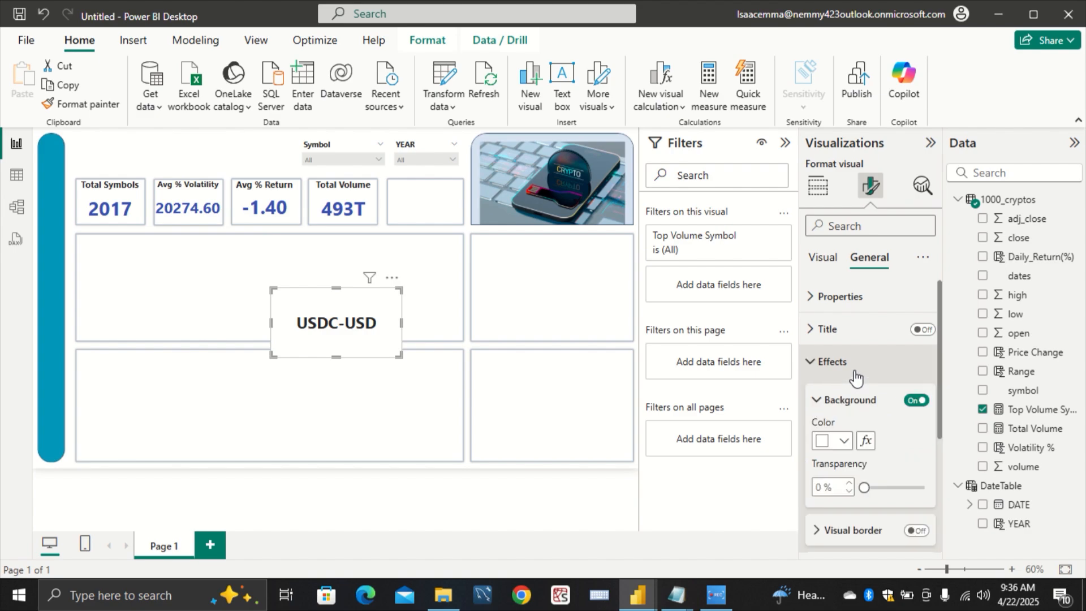
left_click(857, 363)
left_click(857, 363)
left_click(915, 400)
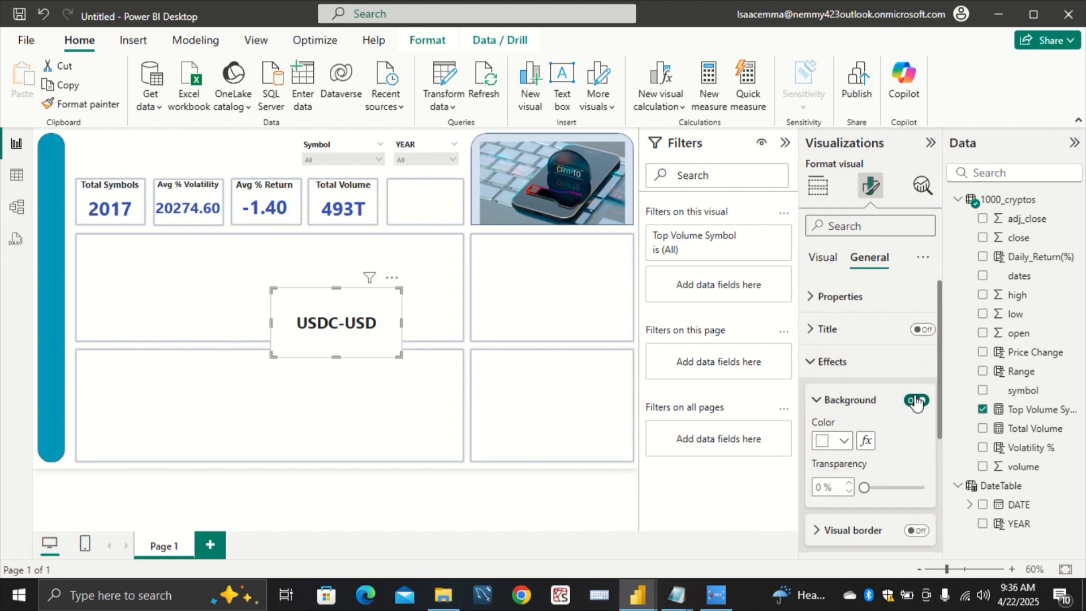
left_click(875, 362)
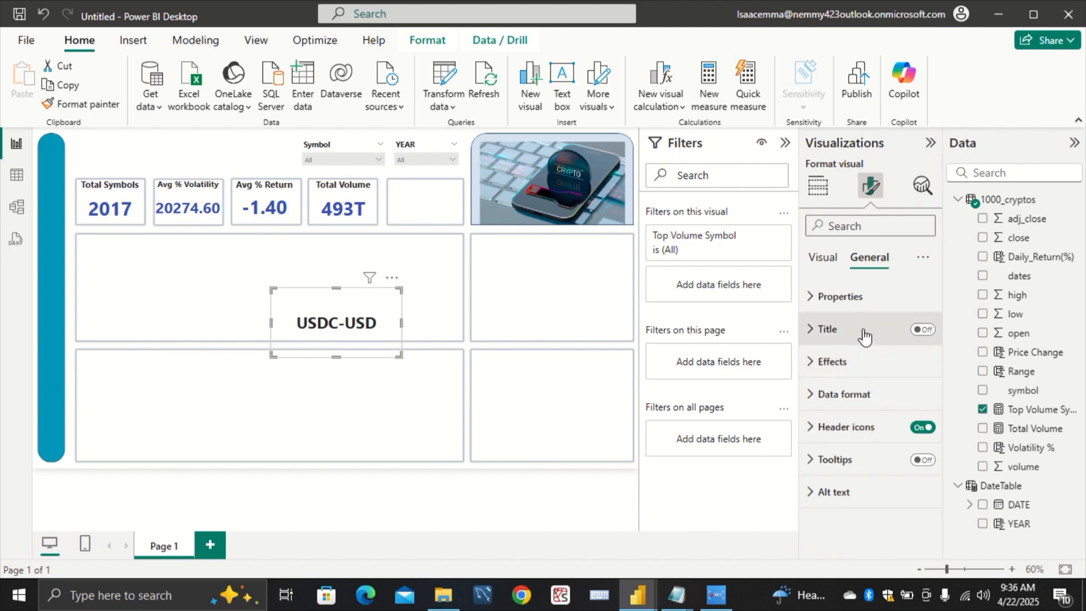
Step: Turn on the Top Volume Symbol card's title and set its text to "Top Traded Symbol"
left_click(871, 338)
left_click(922, 331)
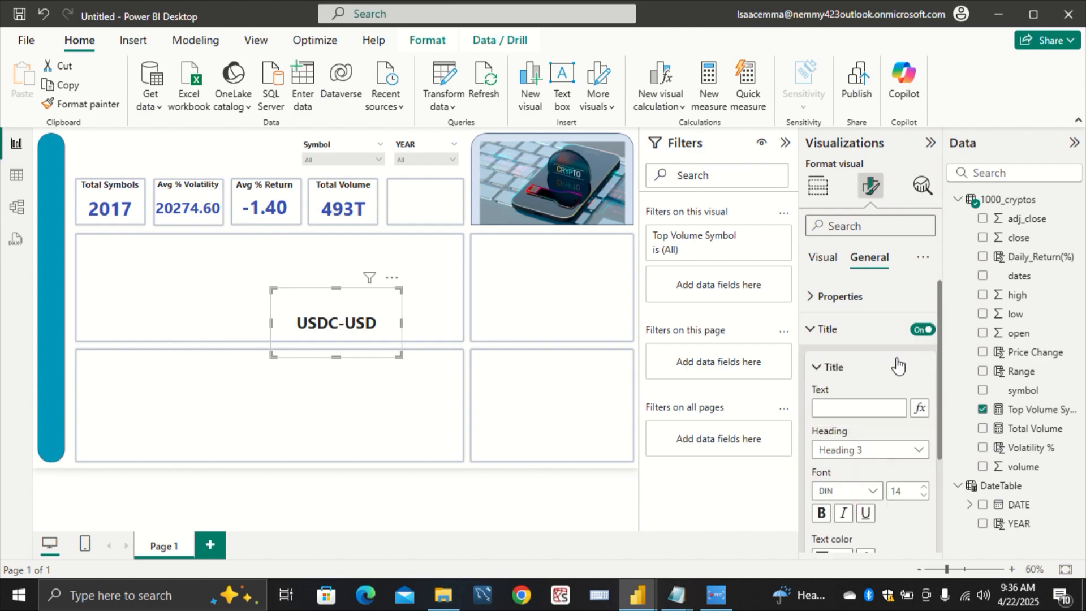
left_click(861, 406)
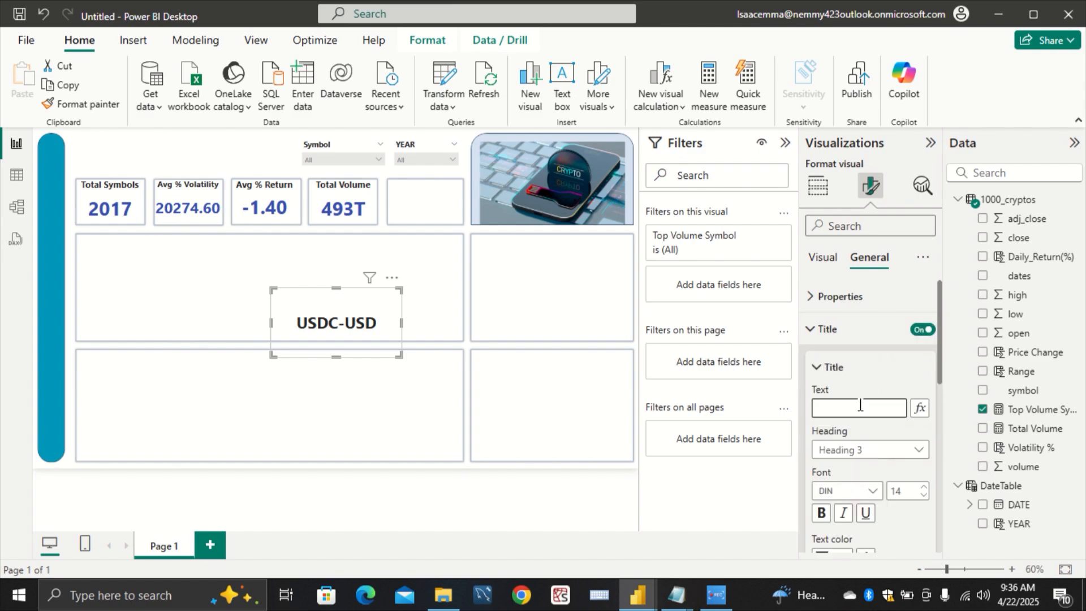
type("Top ")
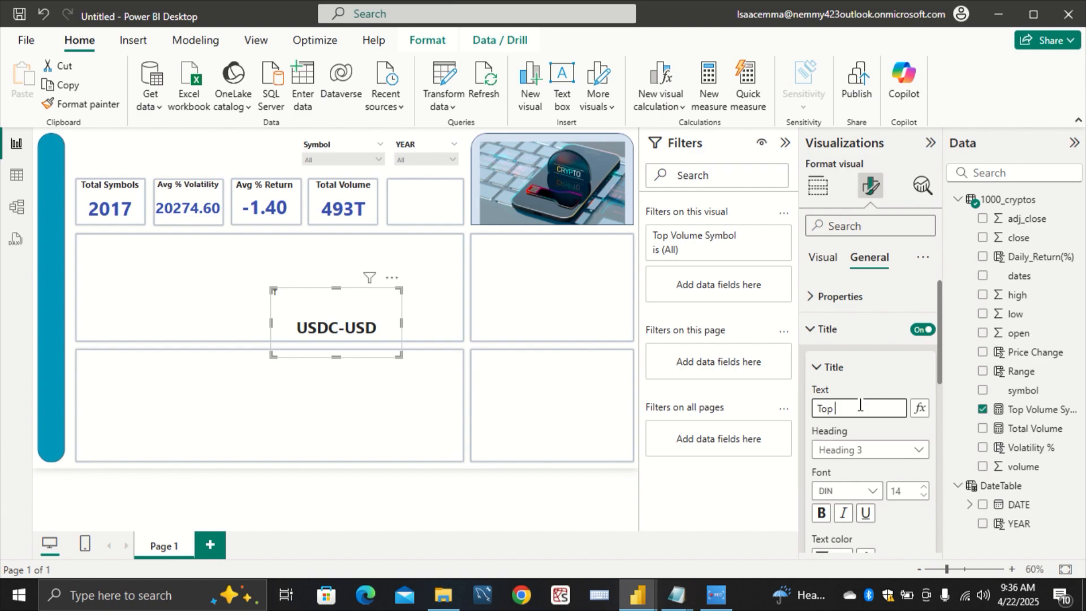
type("Traded Symbol")
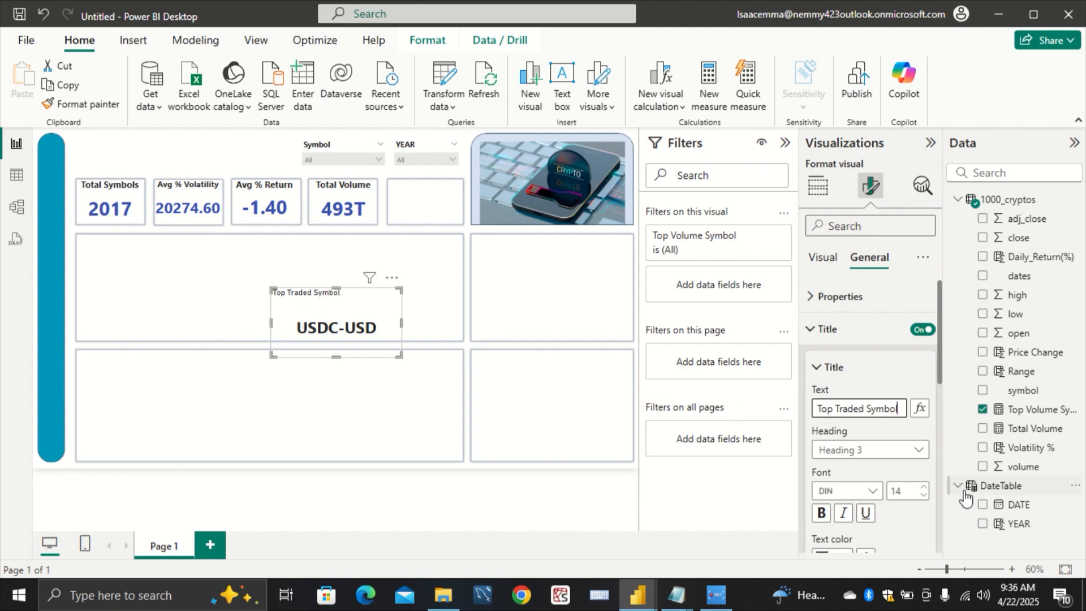
Step: Center the card's title, make it bold, and set its font to Segoe UI at size 13
scroll(860, 488, "down", 3)
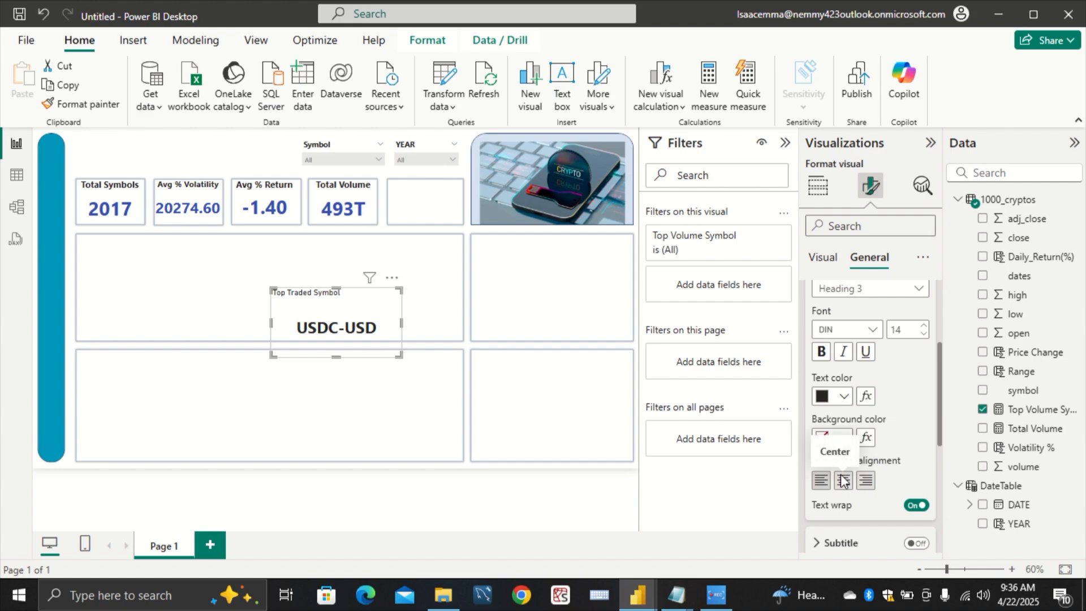
left_click(844, 480)
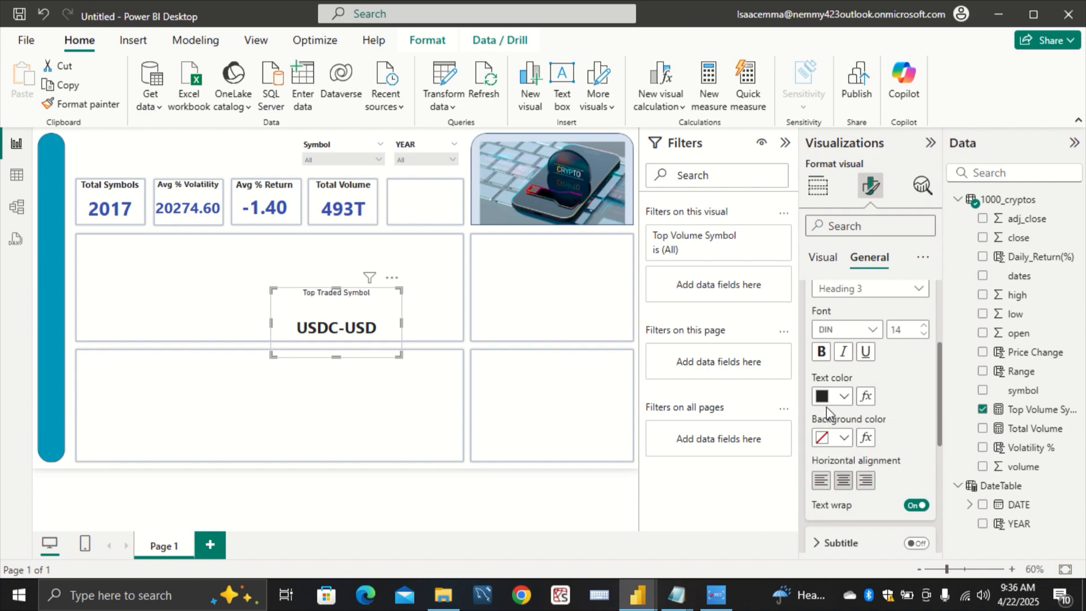
left_click(822, 352)
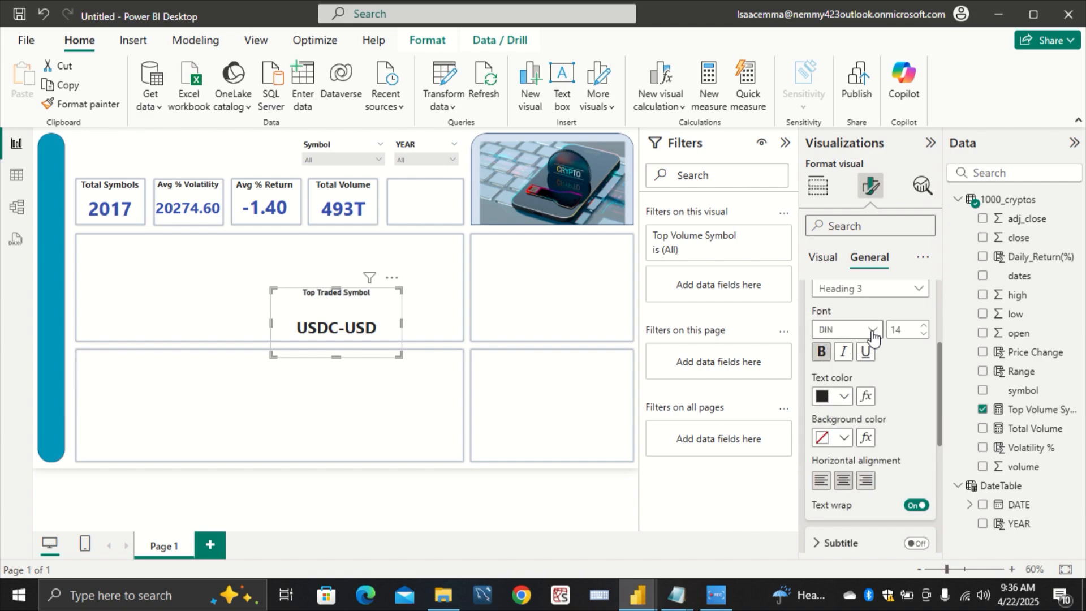
left_click(873, 334)
scroll(859, 290, "down", 3)
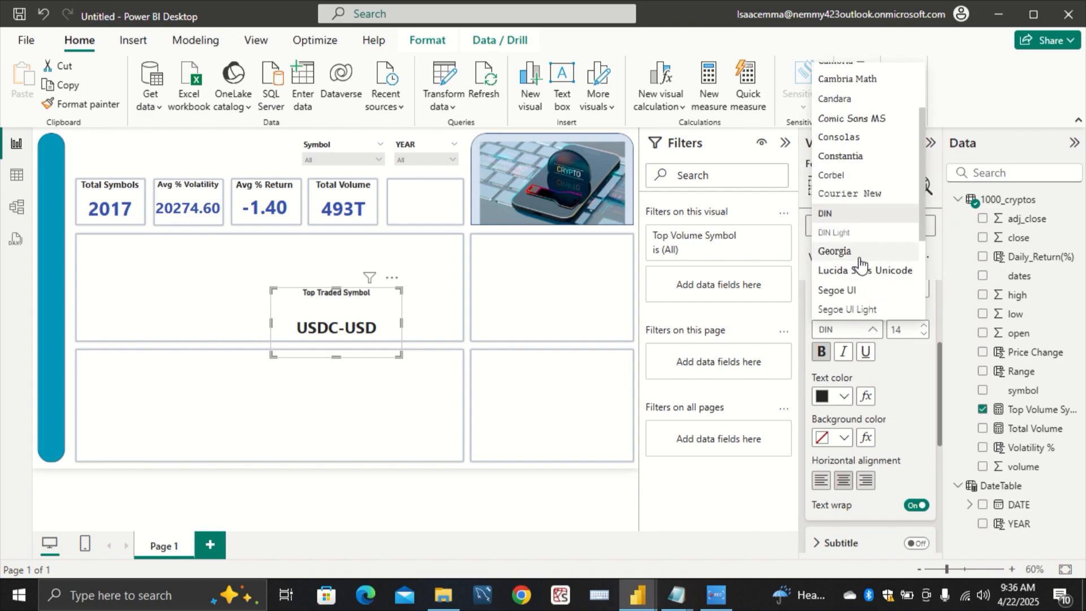
left_click(859, 290)
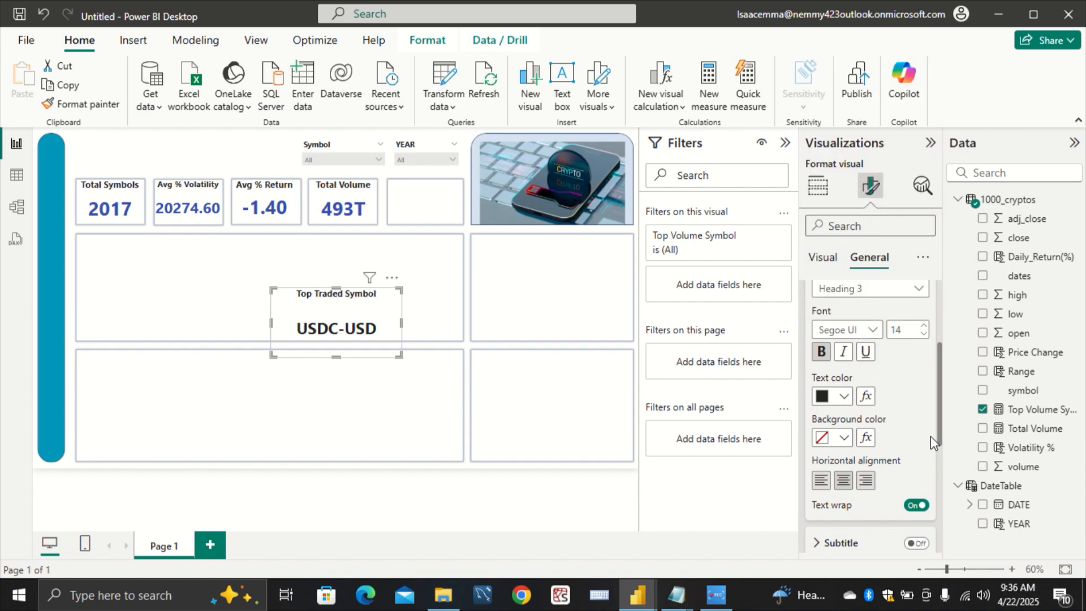
left_click(924, 334)
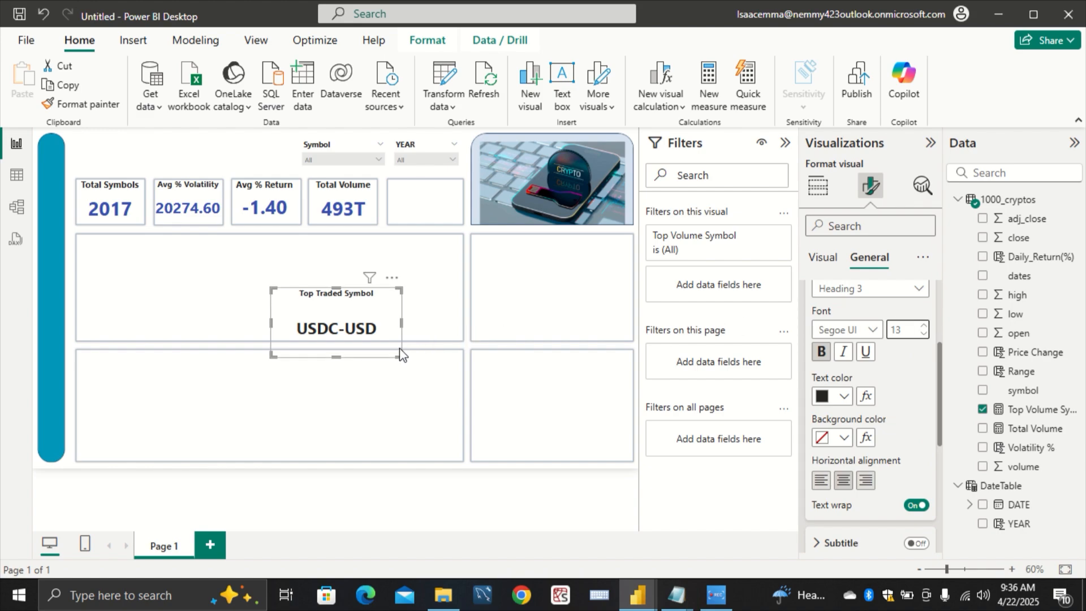
Step: Fit the Top Traded Symbol card into the empty box beside Total Volume and color its callout value the same blue as the other cards
left_click_drag(400, 353, 456, 221)
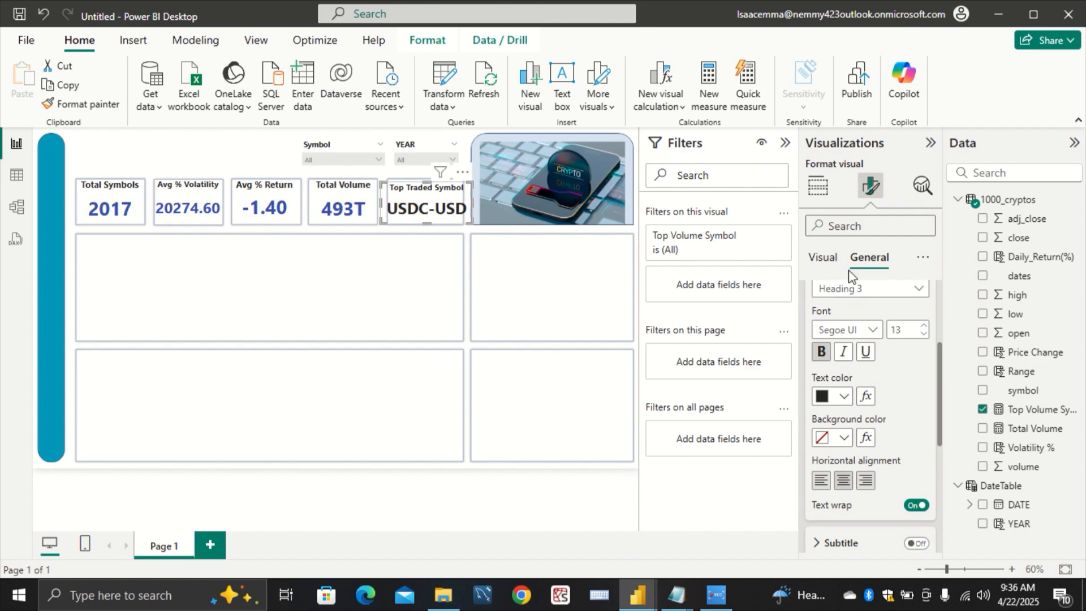
scroll(854, 314, "up", 5)
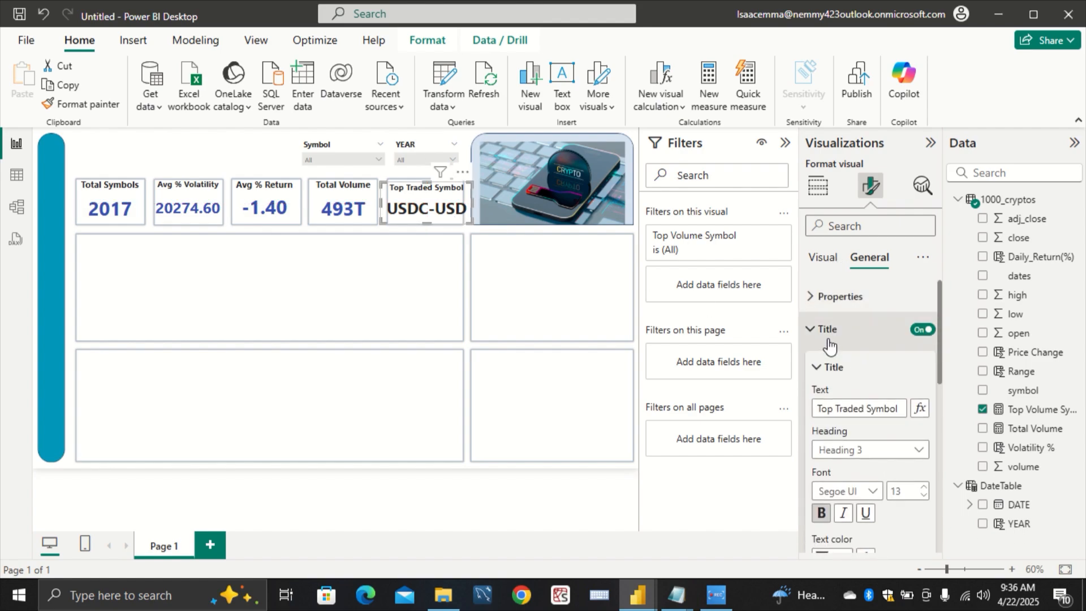
left_click(829, 334)
left_click(822, 260)
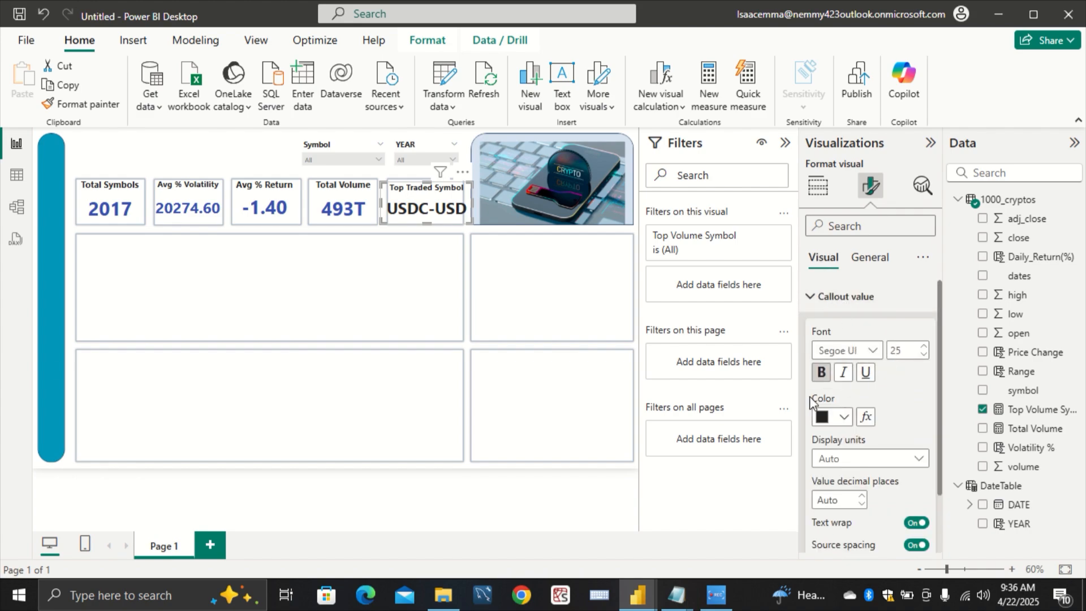
left_click(843, 417)
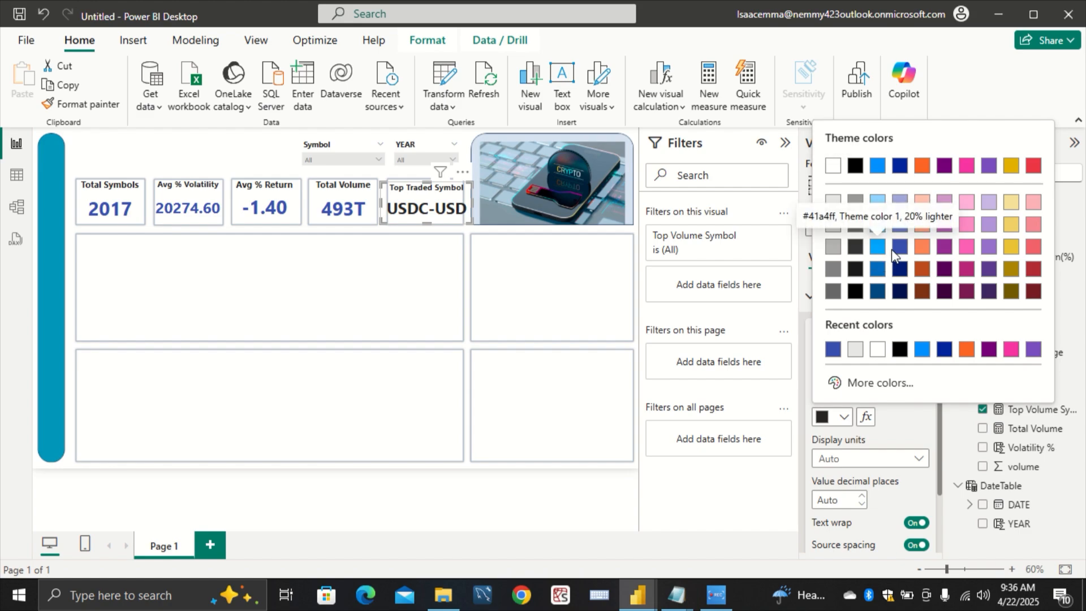
left_click(900, 246)
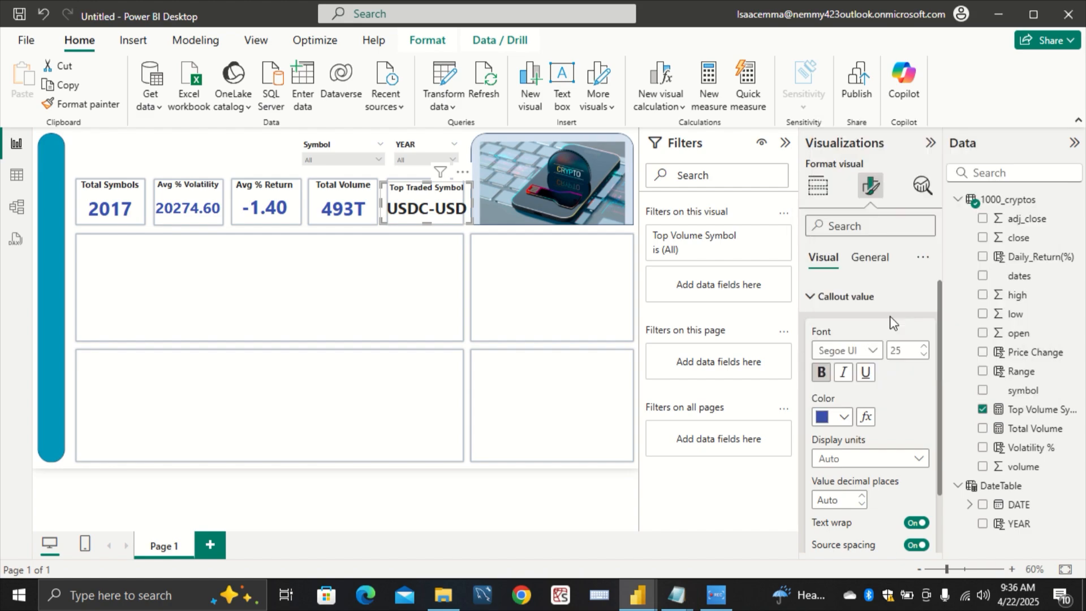
Step: Set the Top Traded Symbol card's callout value font size to 23
left_click(907, 352)
left_click(907, 352)
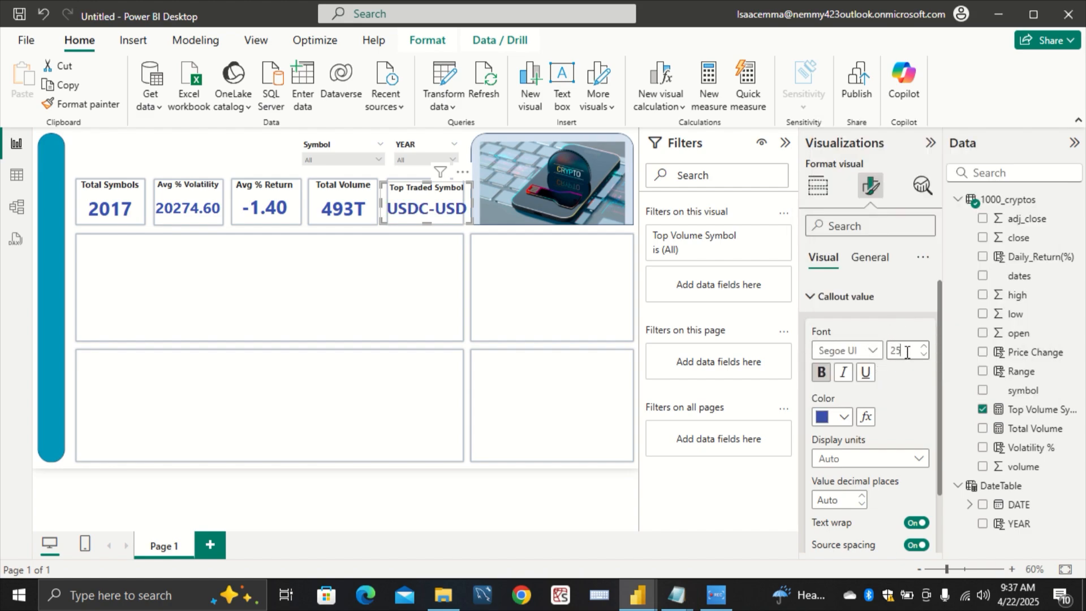
key("BackSpace")
key("BackSpace")
type("23")
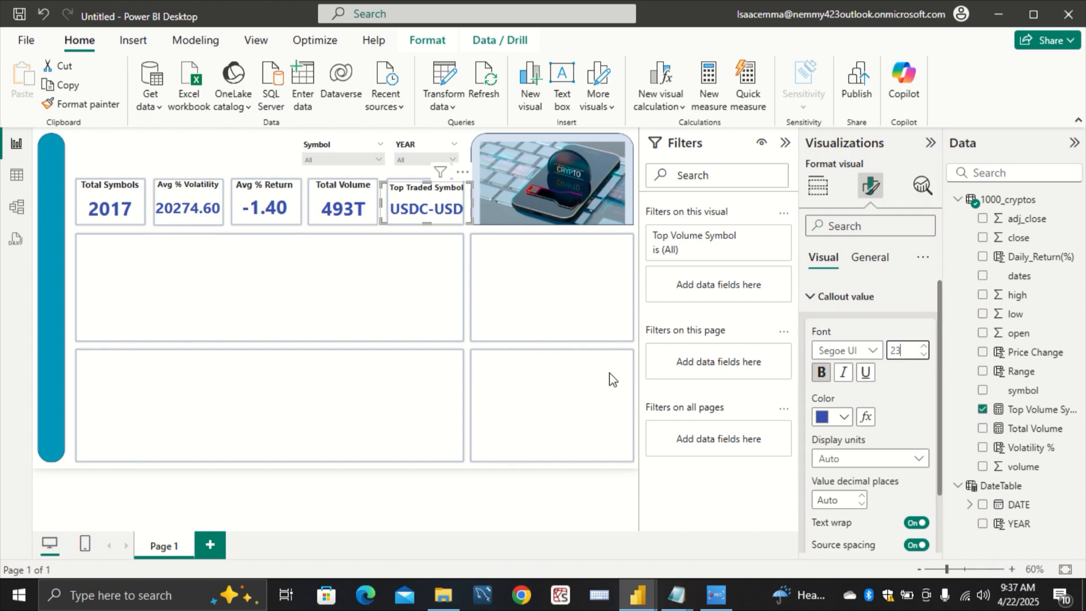
left_click(542, 447)
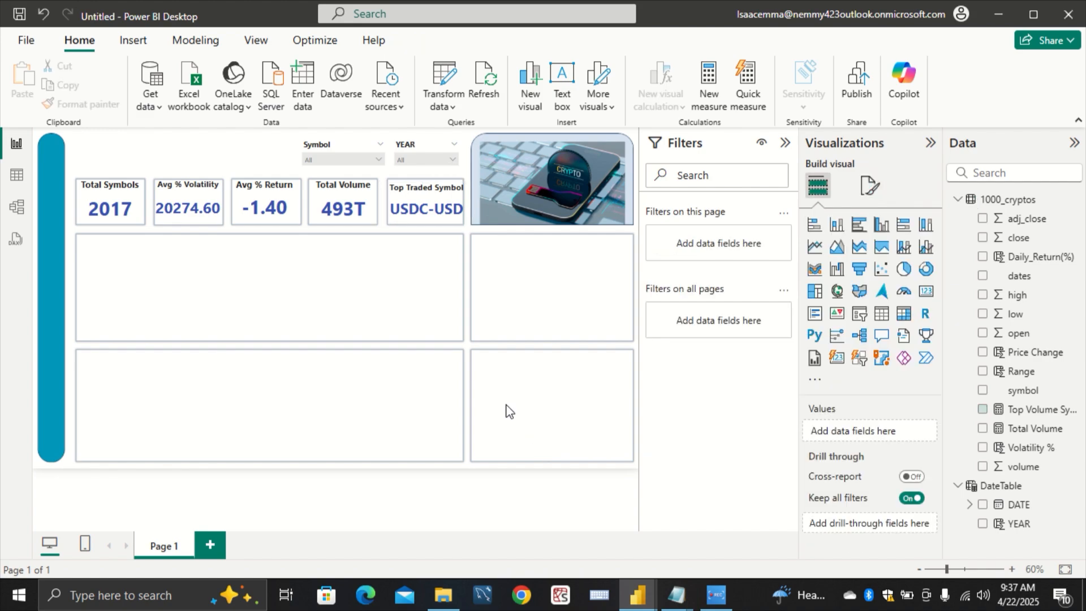
Step: Extend the Top Traded Symbol card's left and top edges slightly to center it in its box and align its title with the other cards
left_click(389, 213)
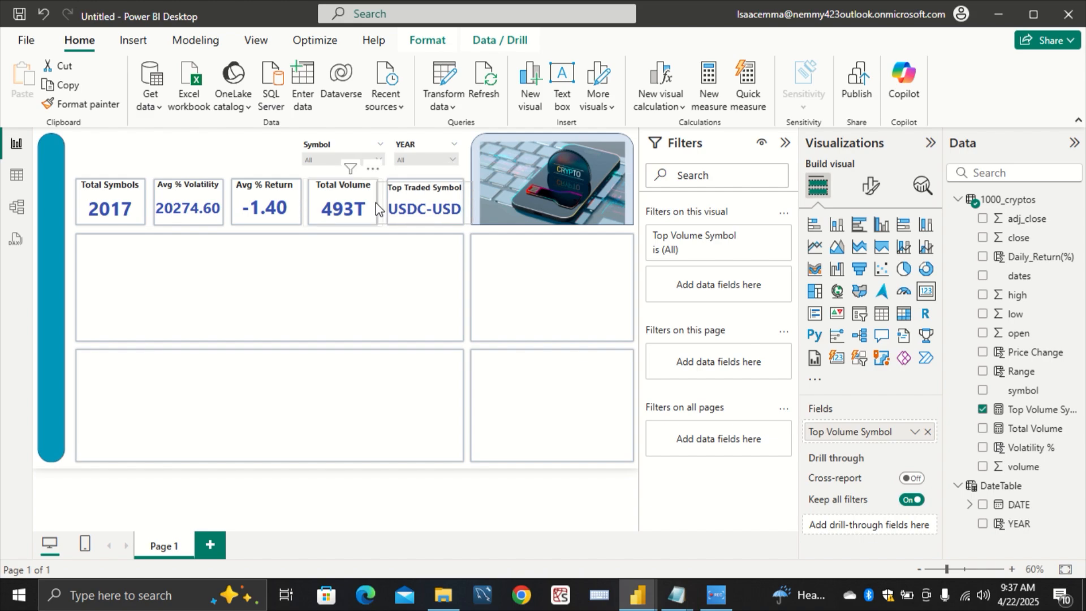
left_click(444, 268)
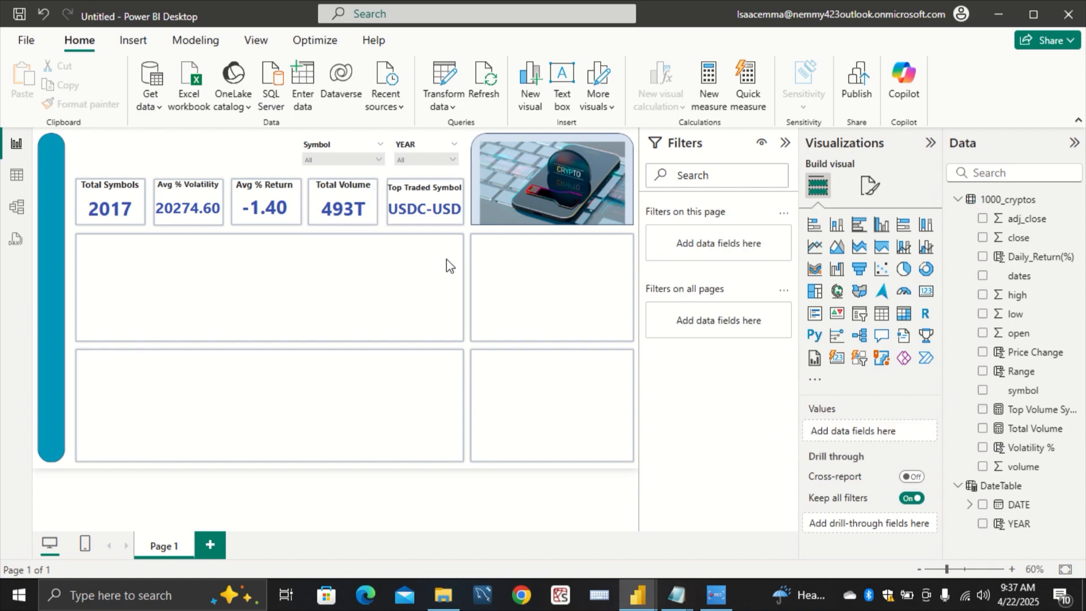
left_click(425, 207)
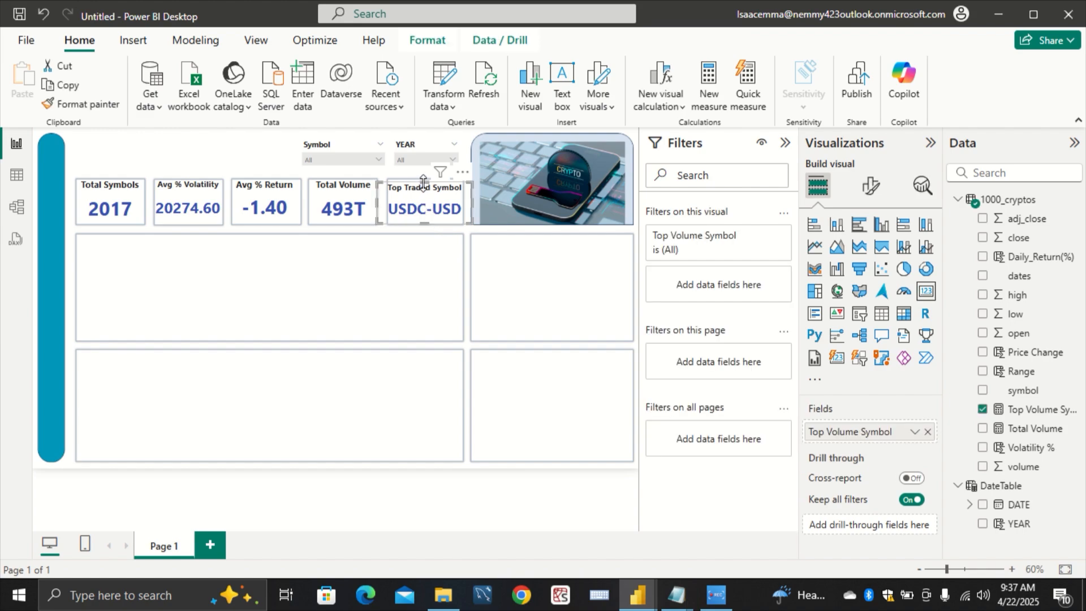
left_click_drag(423, 184, 425, 177)
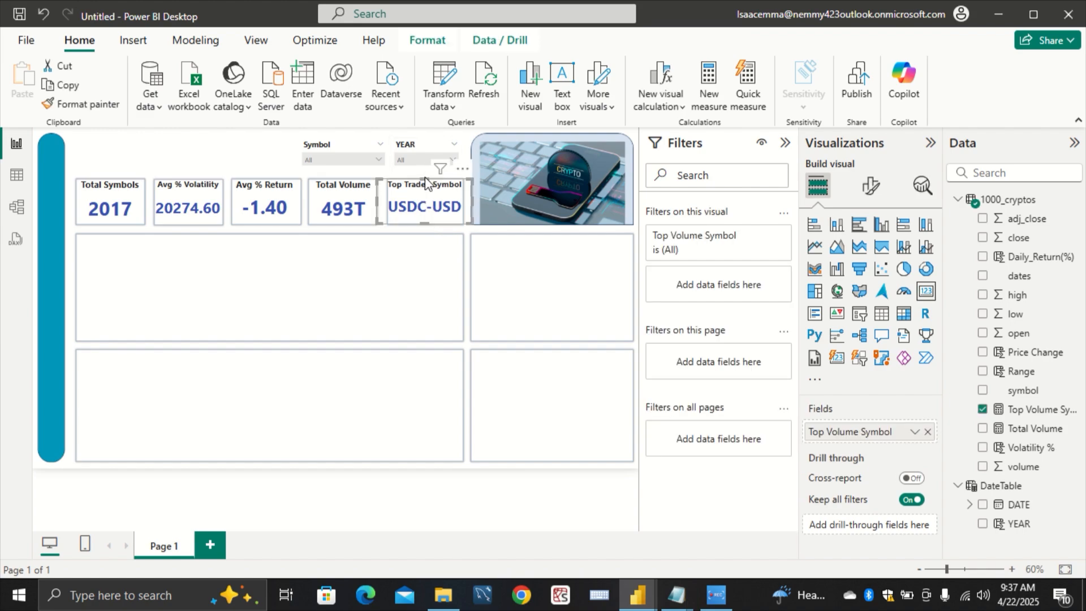
left_click(441, 269)
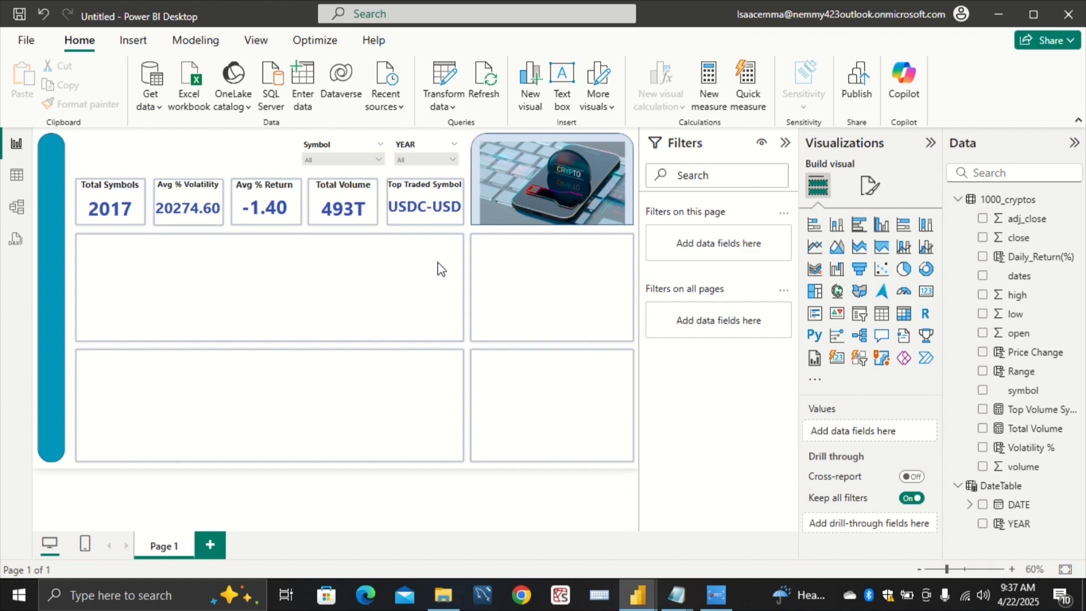
Step: Check the KPI cards with the YEAR slicer filtered to 2016, and clear the year filter
left_click(426, 159)
left_click(404, 187)
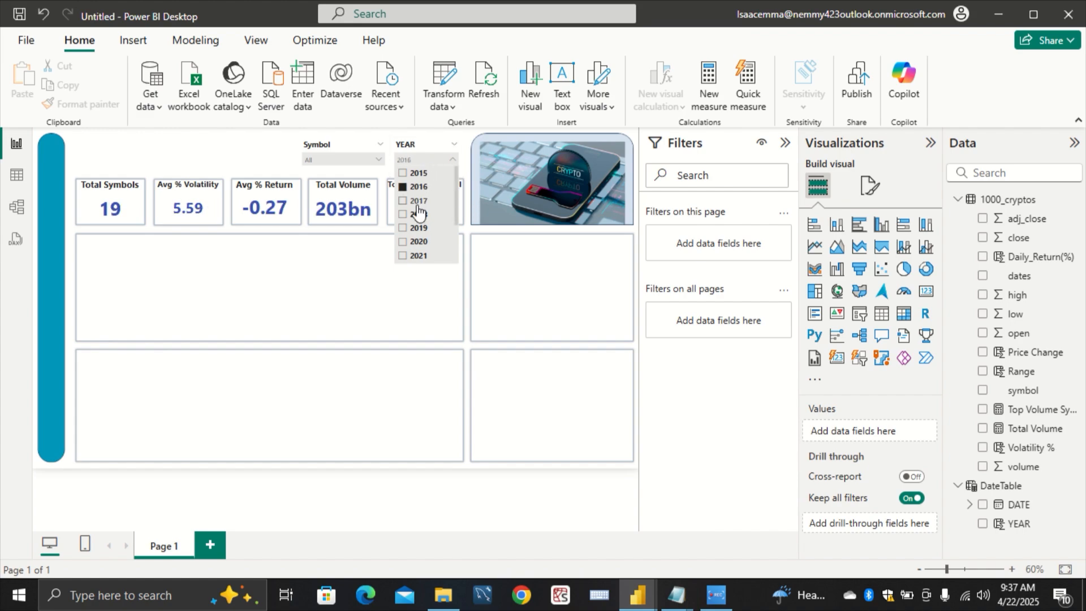
left_click(351, 259)
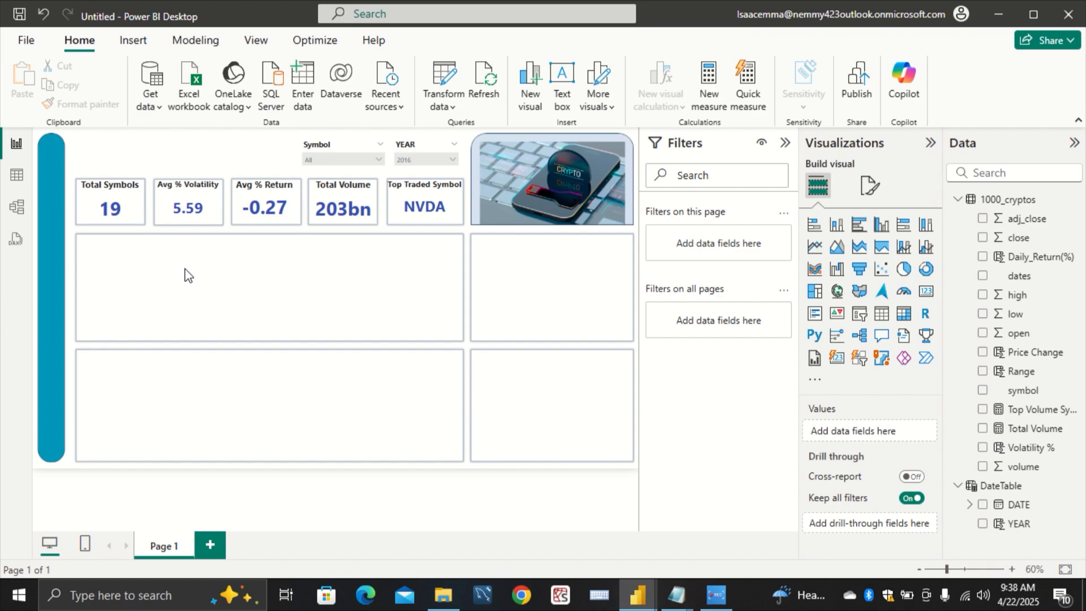
left_click(434, 157)
left_click(415, 186)
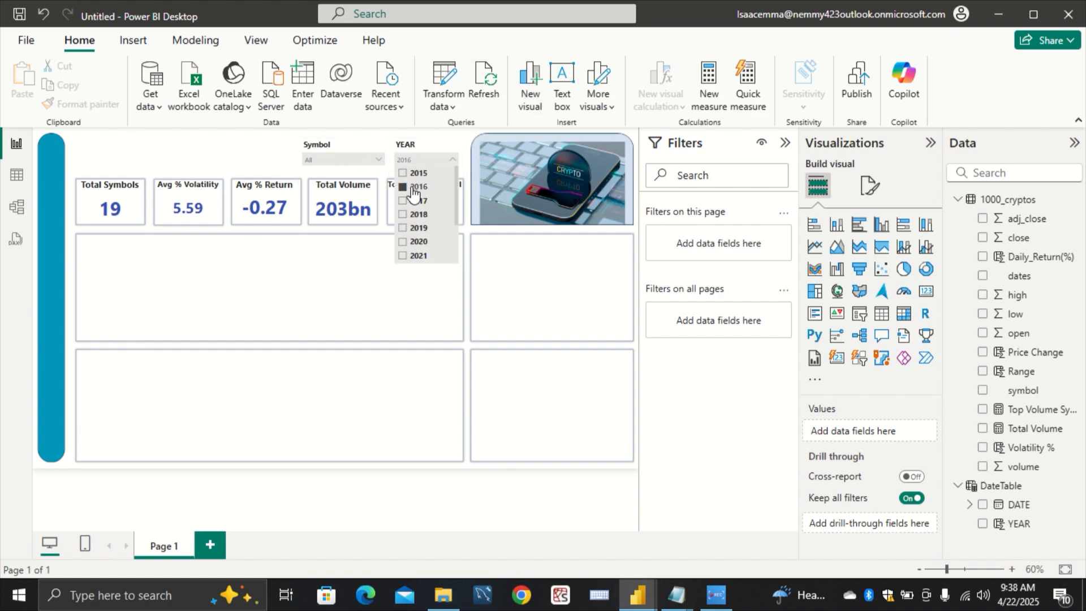
left_click(347, 294)
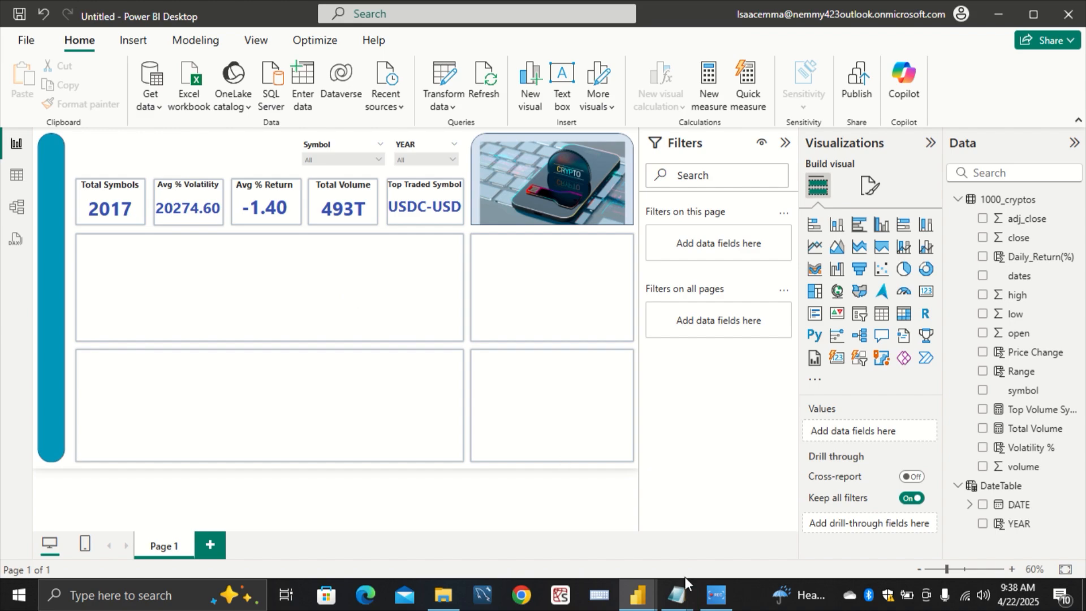
Step: Switch to the Analysis notes in Notepad and review the Overview Dashboard plan, highlighting the "Top 5 Gainers & Losers" item
mouse_move(676, 594)
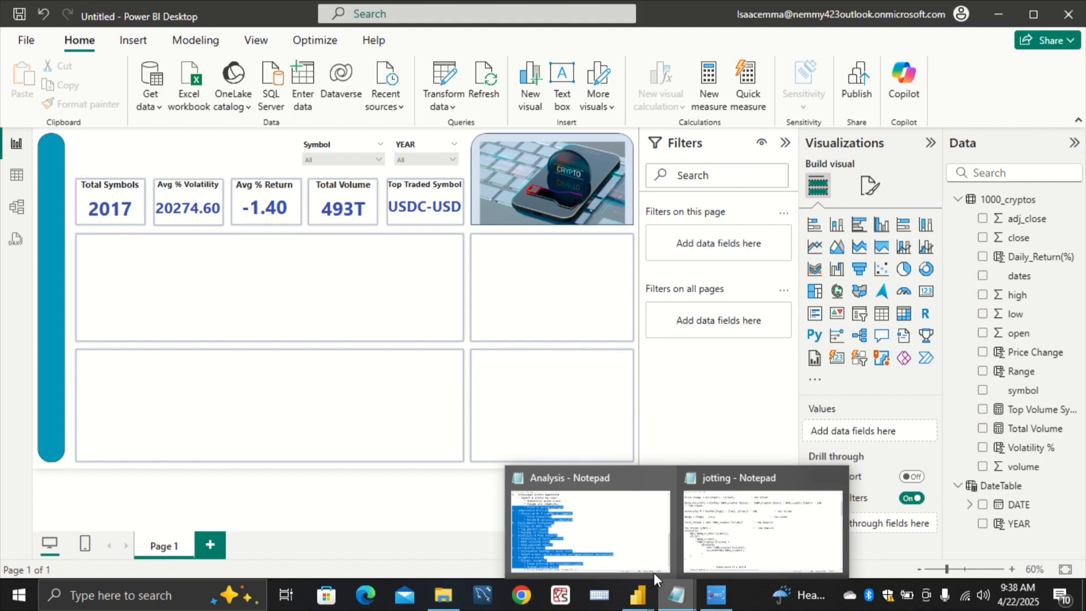
left_click(631, 538)
left_click(637, 543)
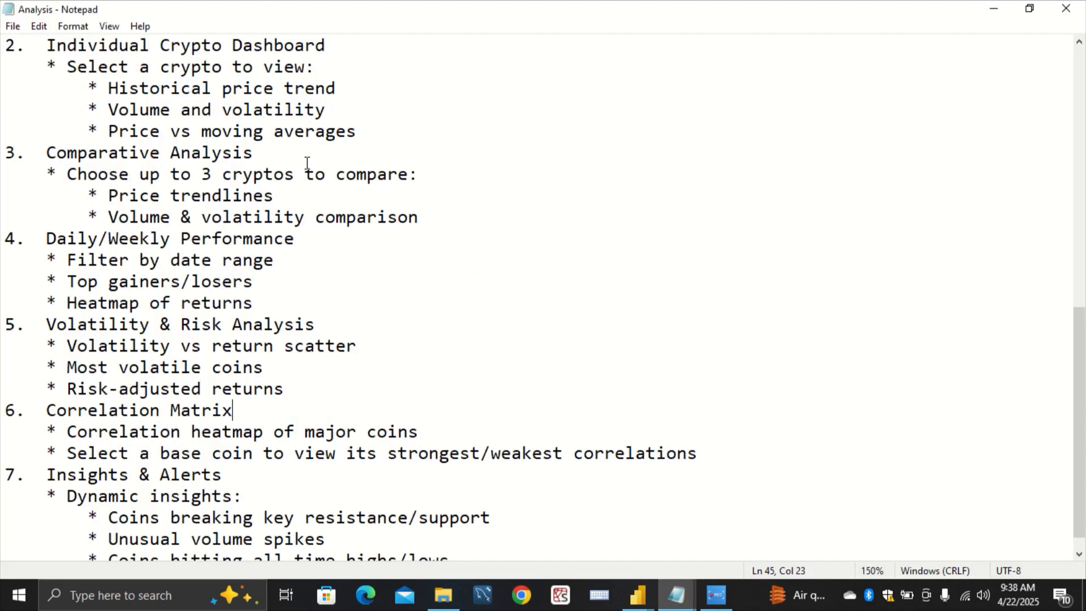
scroll(307, 164, "up", 1)
scroll(299, 63, "up", 1)
scroll(300, 63, "up", 3)
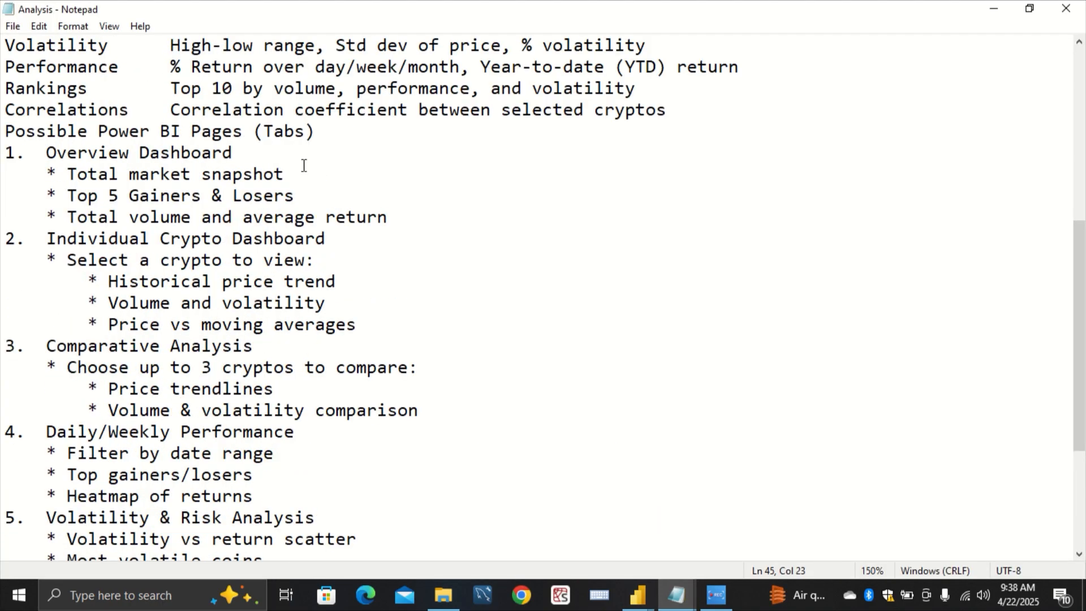
left_click_drag(305, 196, 50, 197)
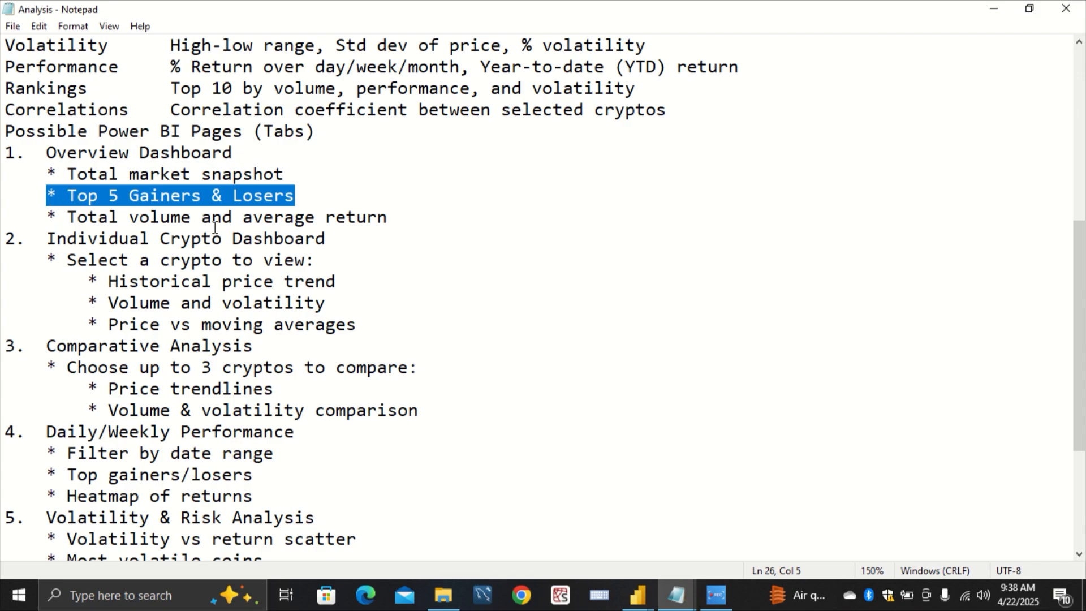
Step: Switch back to Power BI, add an empty stacked bar chart and place it over the box below the crypto image
left_click(253, 258)
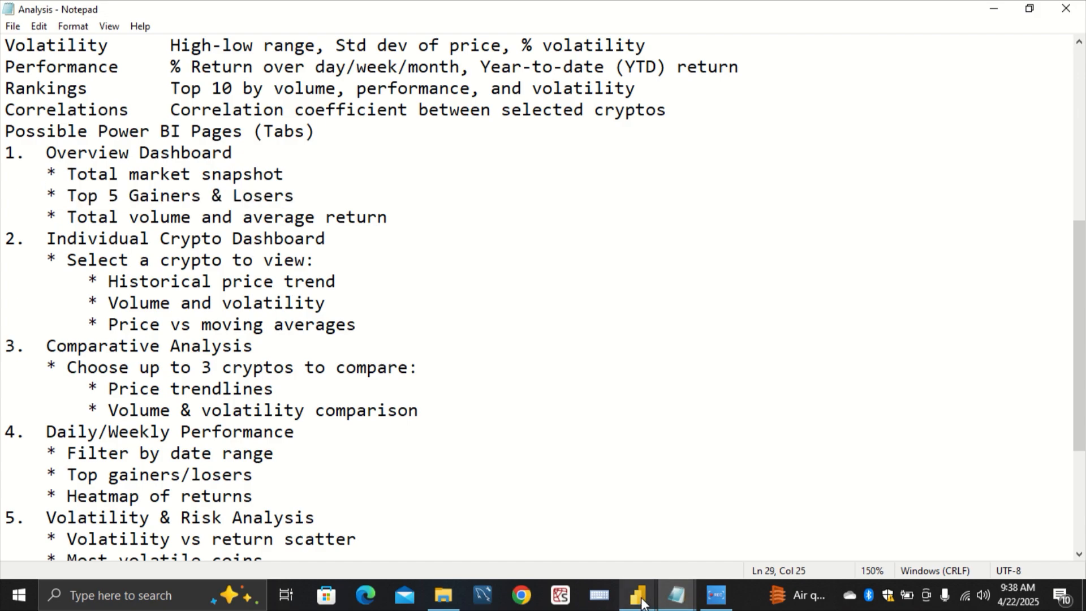
mouse_move(638, 595)
left_click(605, 562)
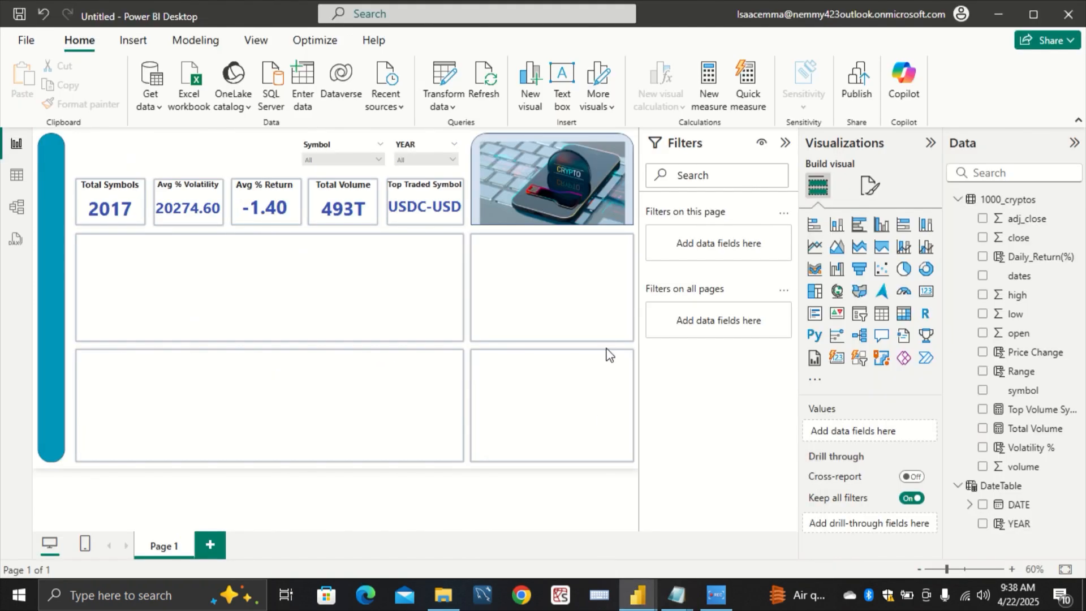
left_click(815, 237)
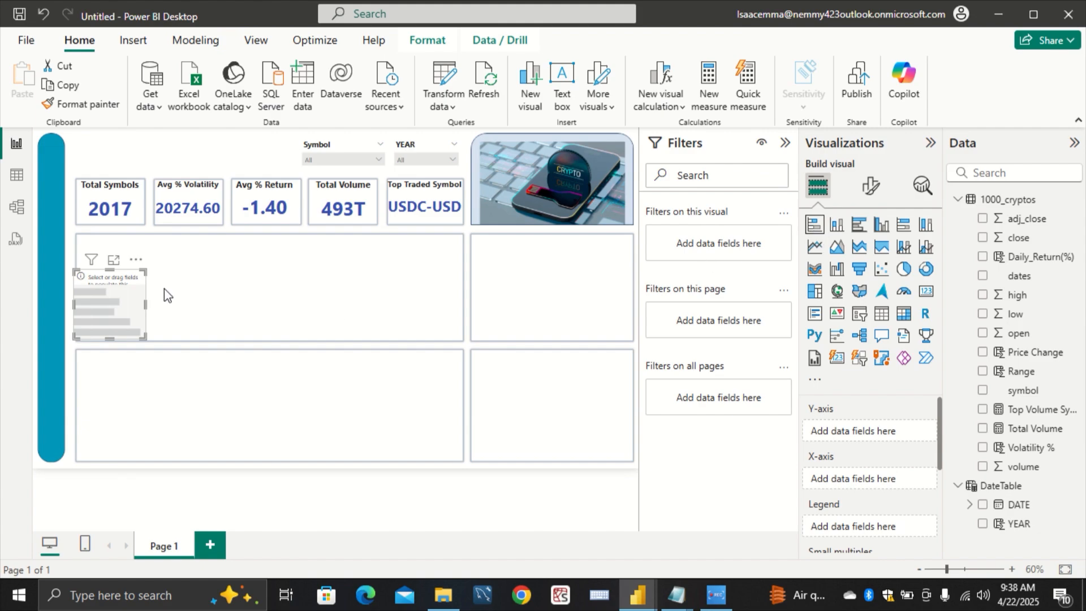
left_click_drag(140, 294, 584, 334)
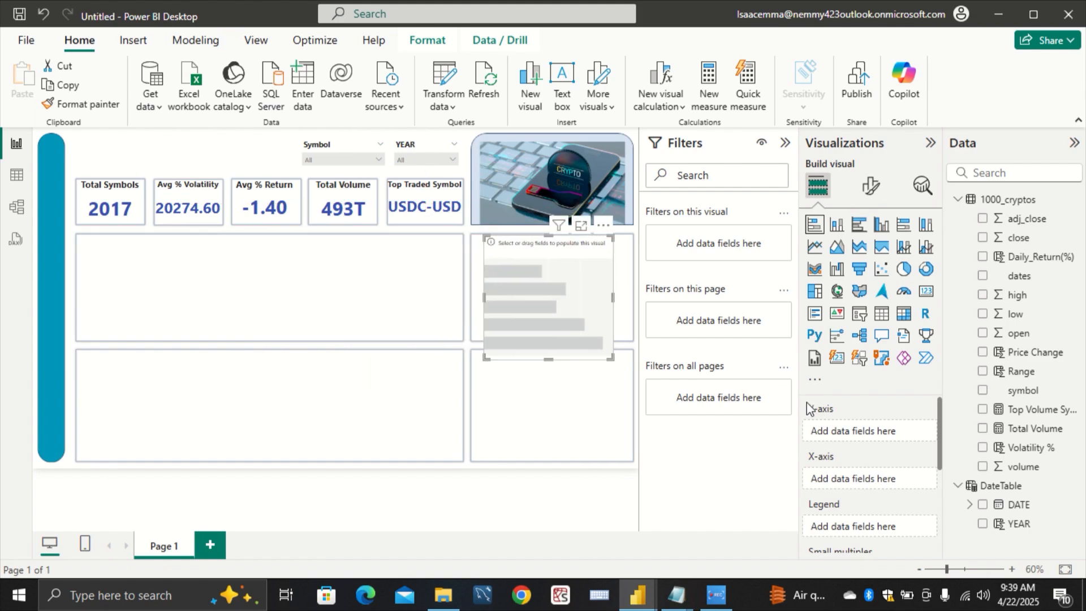
Step: Assign symbol to the bar chart's Y-axis and Daily_Return(%) aggregated as Average to its X-axis
left_click_drag(1020, 392, 860, 430)
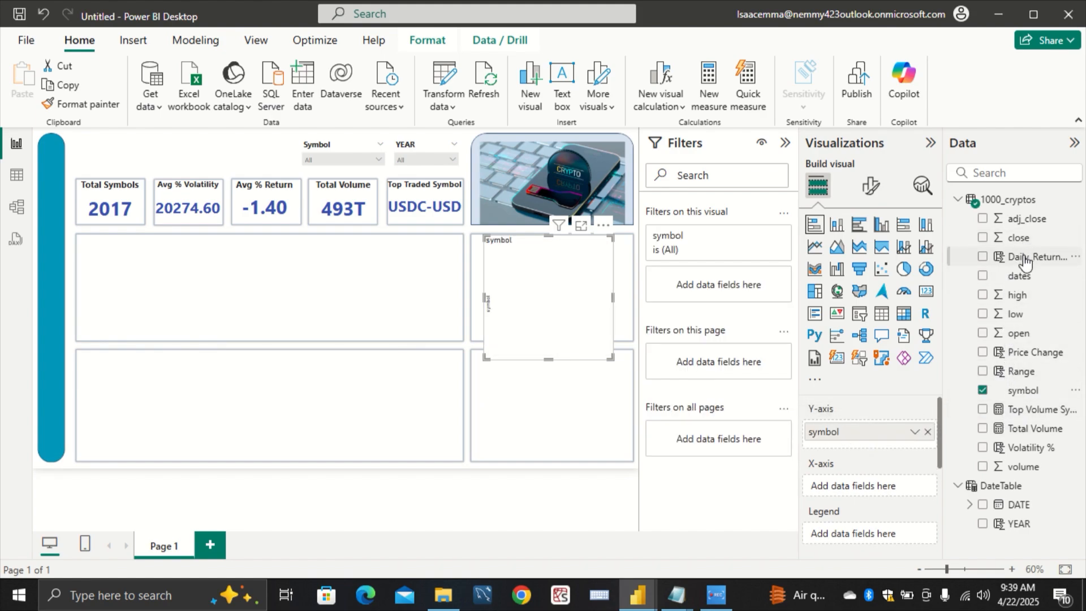
left_click_drag(1024, 258, 874, 486)
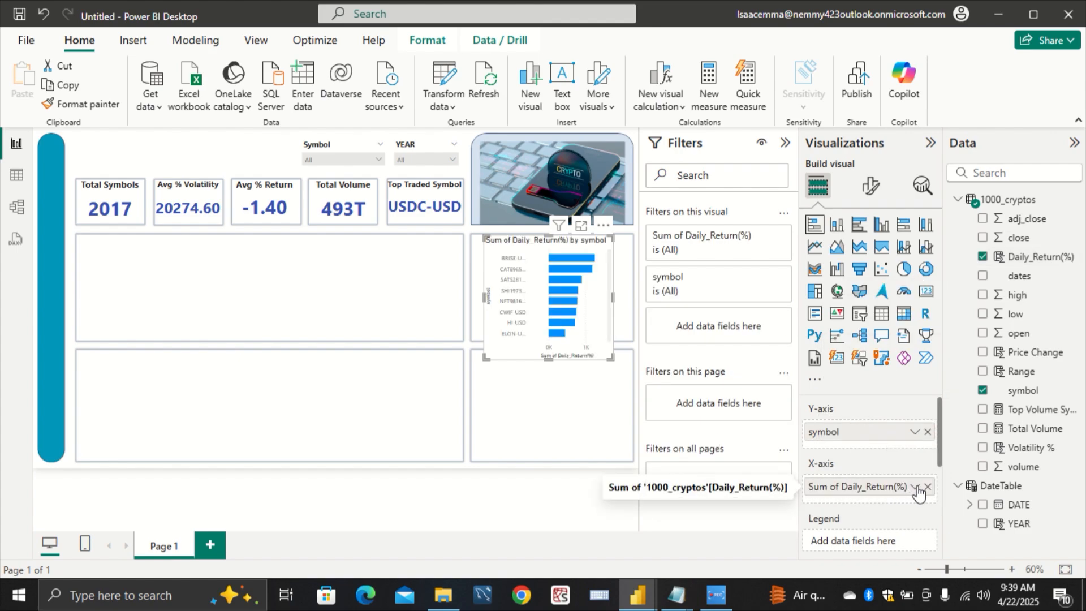
left_click(915, 488)
left_click(962, 311)
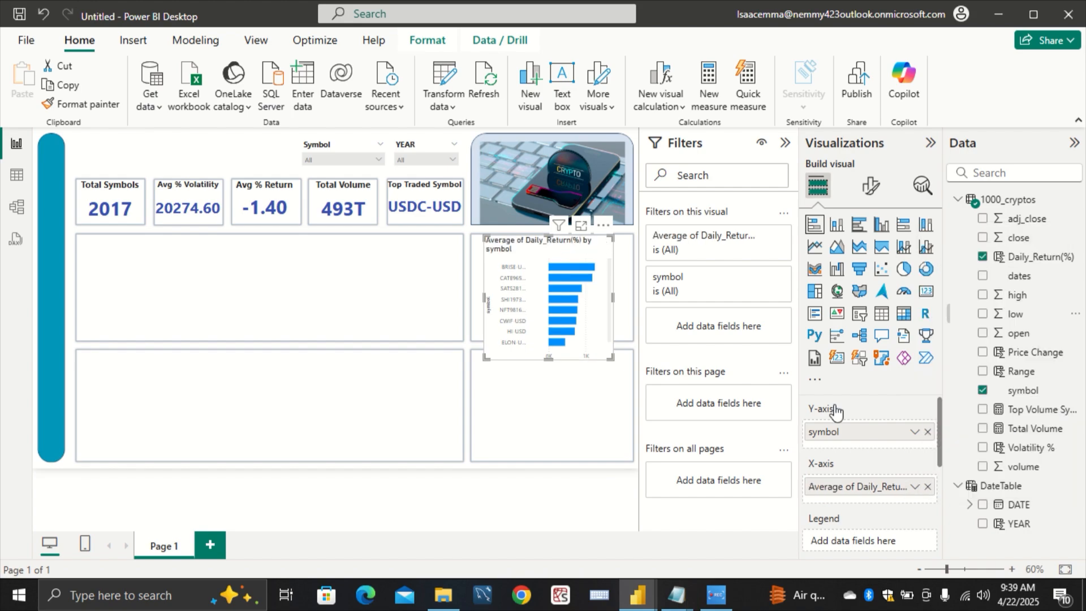
left_click(620, 358)
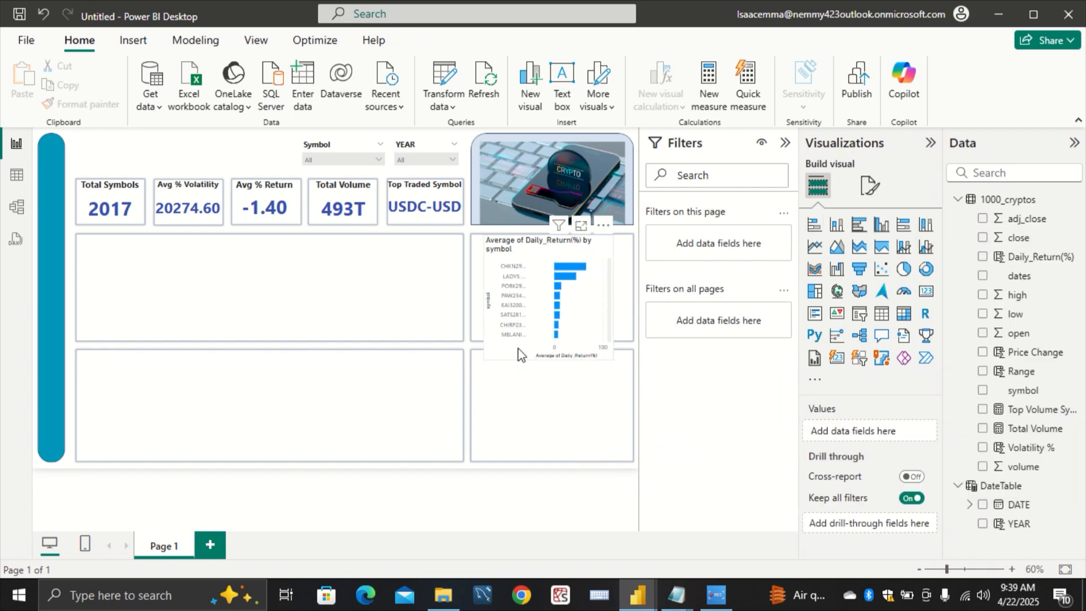
Step: Enlarge the Daily_Return(%) bar chart to the page's lower edge and move it over the two wide boxes
left_click(597, 357)
left_click_drag(612, 359, 633, 476)
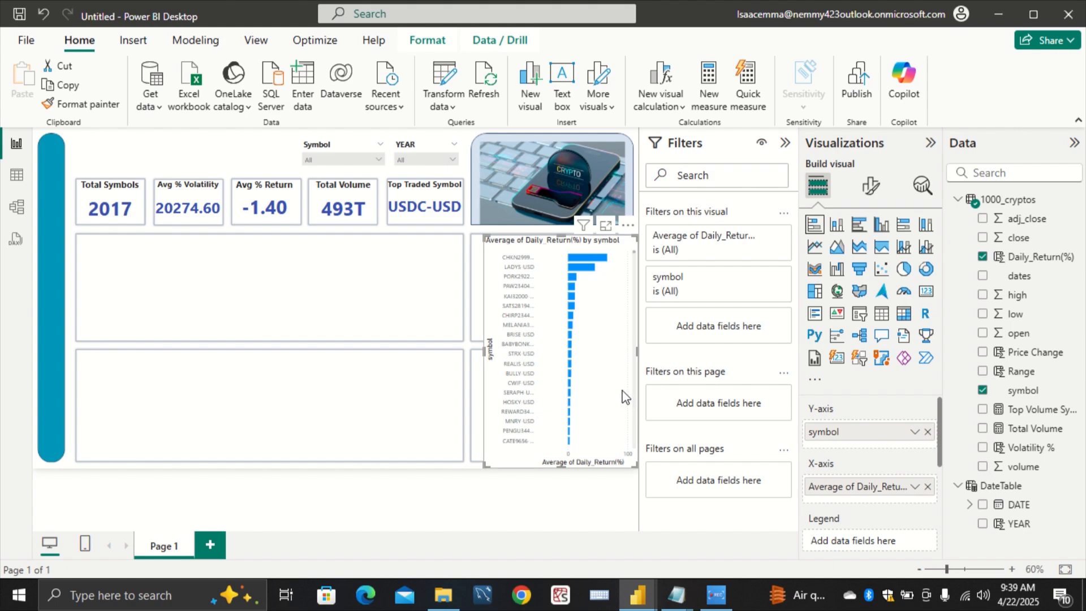
left_click_drag(602, 389, 413, 382)
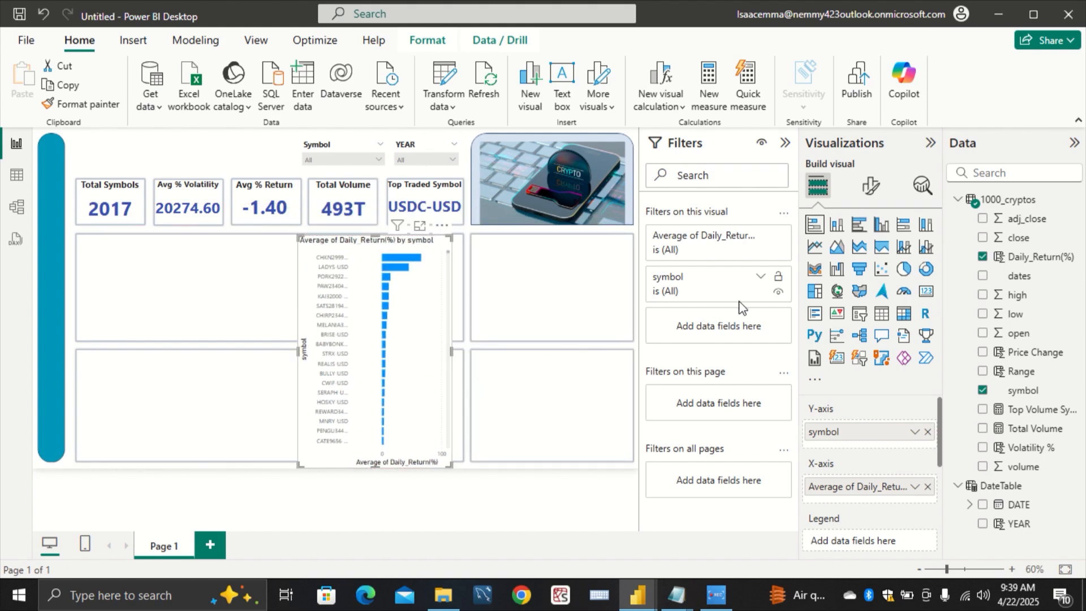
Step: Filter the bar chart's symbol field with Top N to the top 5 by Average of Daily_Return(%)
left_click(760, 278)
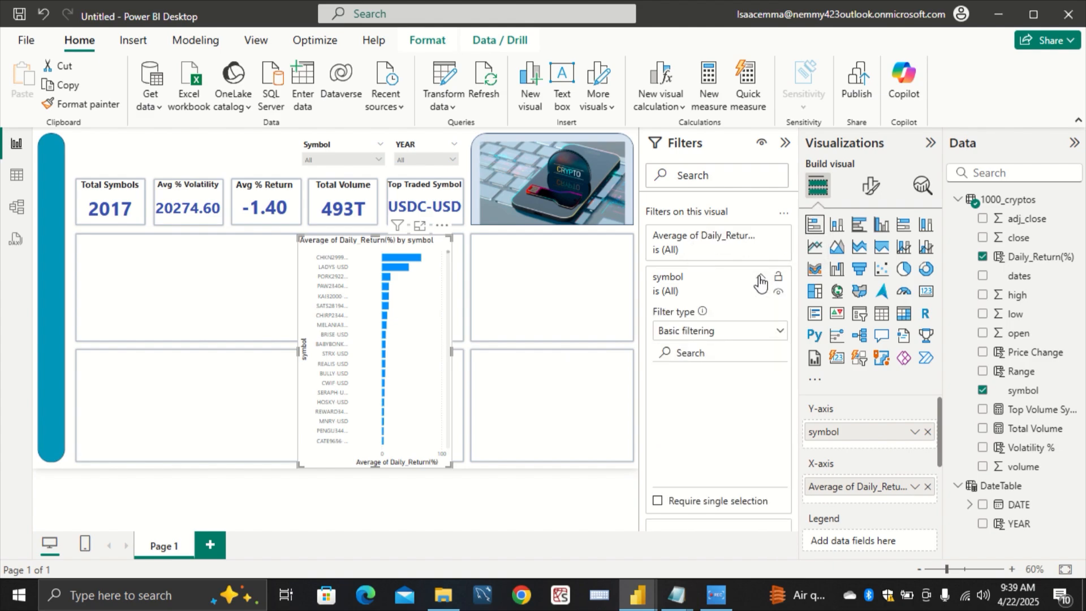
left_click(756, 337)
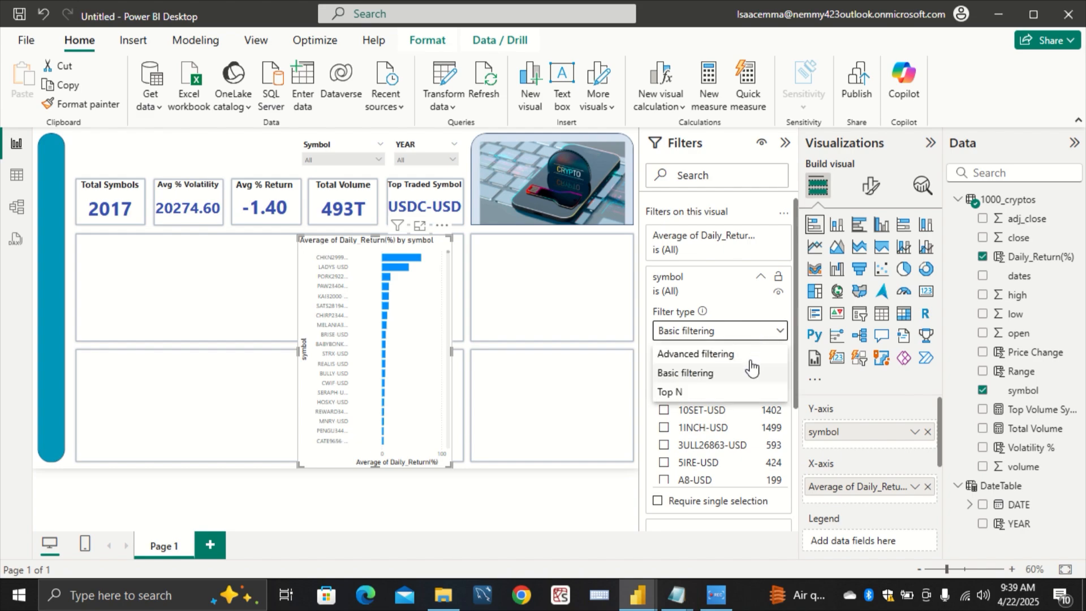
left_click(750, 391)
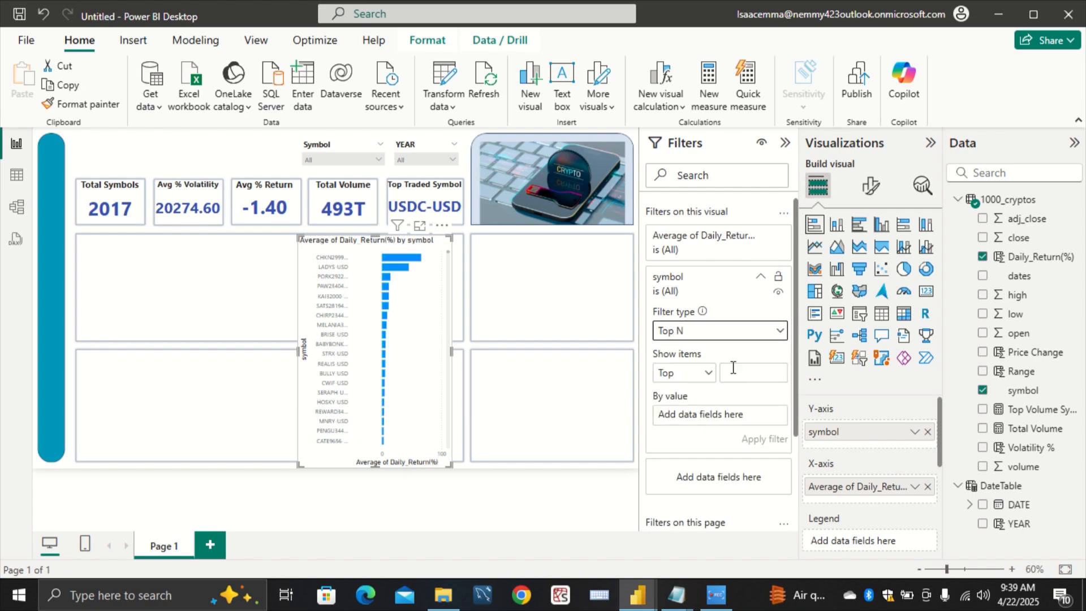
left_click(732, 369)
type("5")
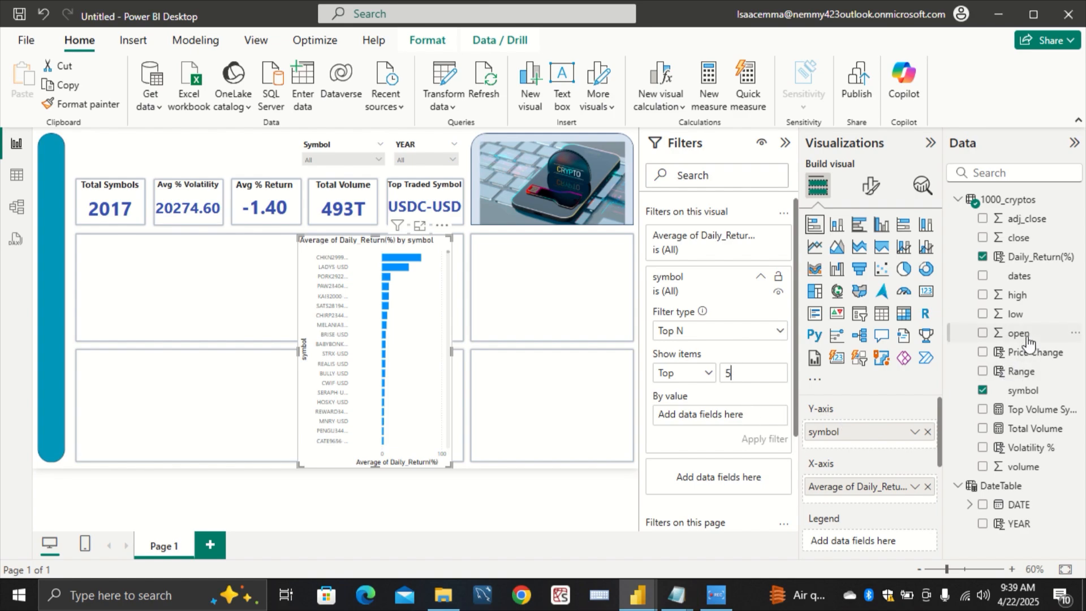
left_click_drag(1024, 256, 735, 414)
left_click(766, 416)
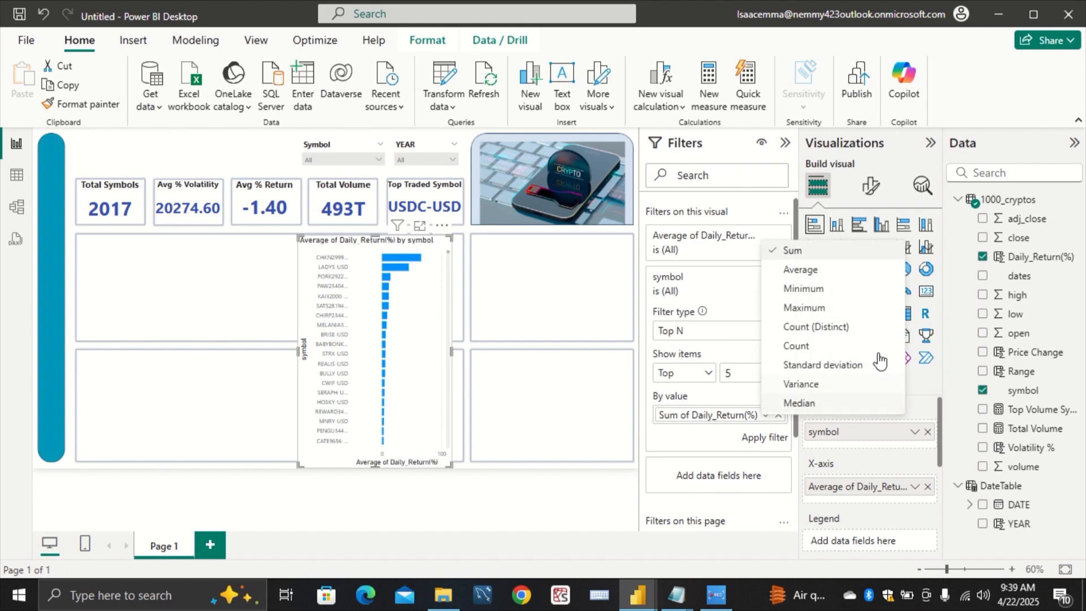
left_click(850, 270)
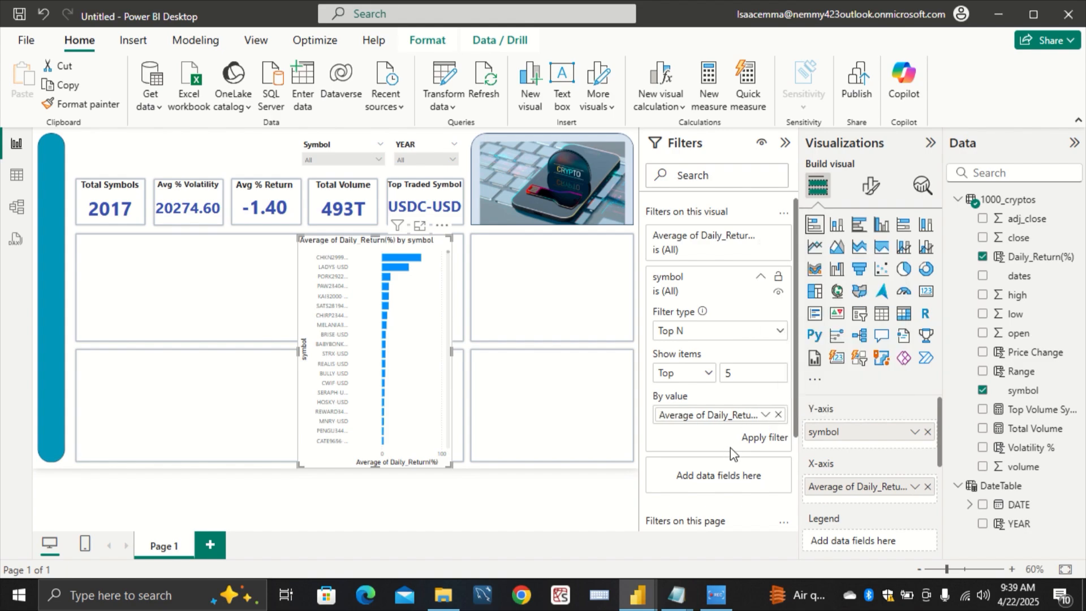
left_click(754, 447)
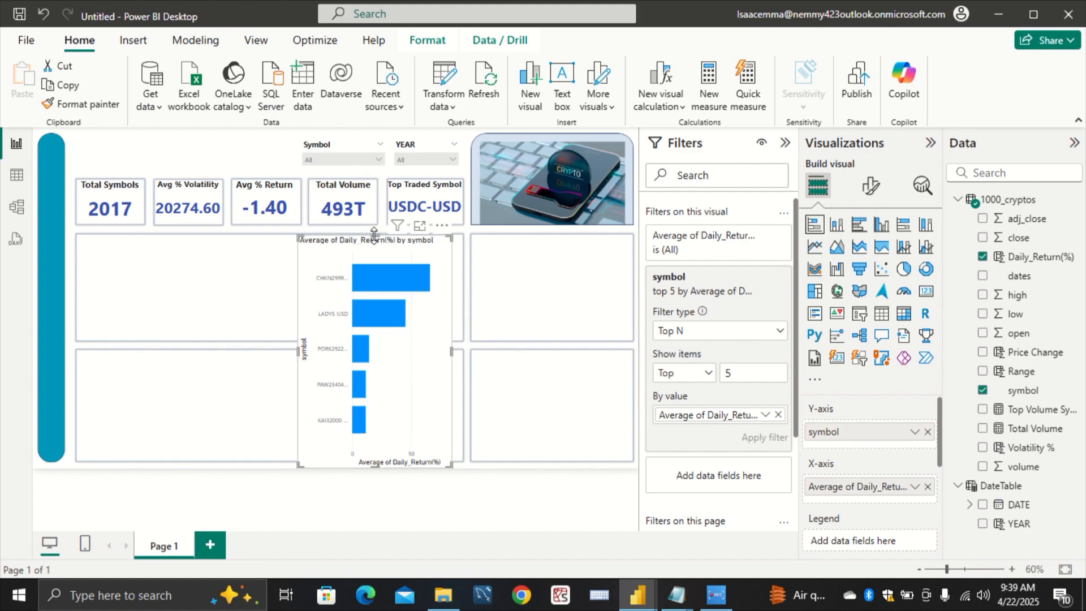
Step: Shrink the bar chart and fit it inside the box below the crypto image, checking its axis sort options
left_click_drag(374, 236, 406, 347)
left_click_drag(428, 414, 604, 308)
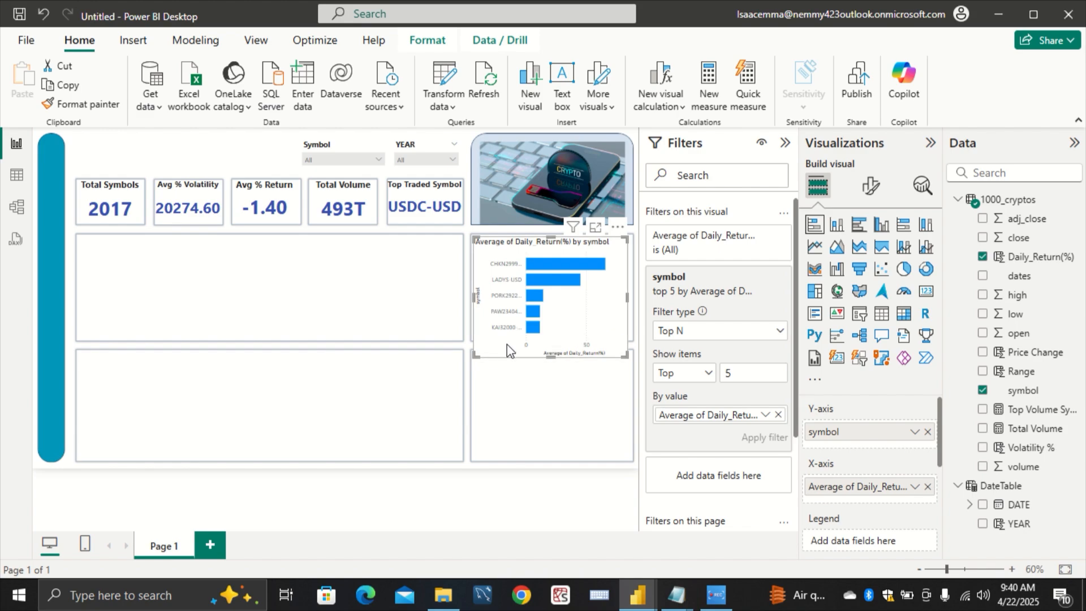
left_click(874, 189)
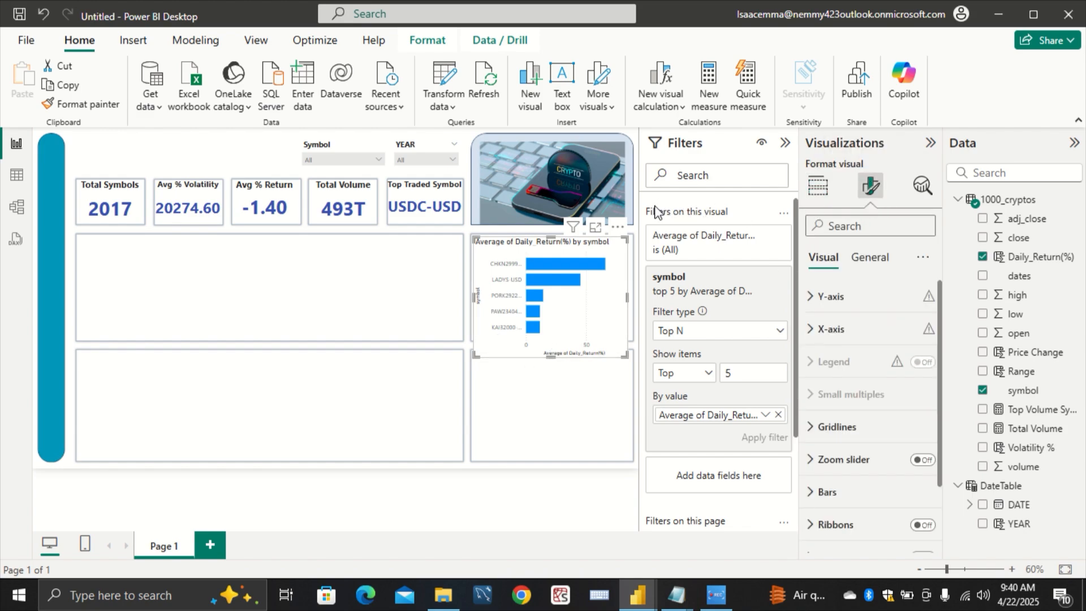
left_click(619, 229)
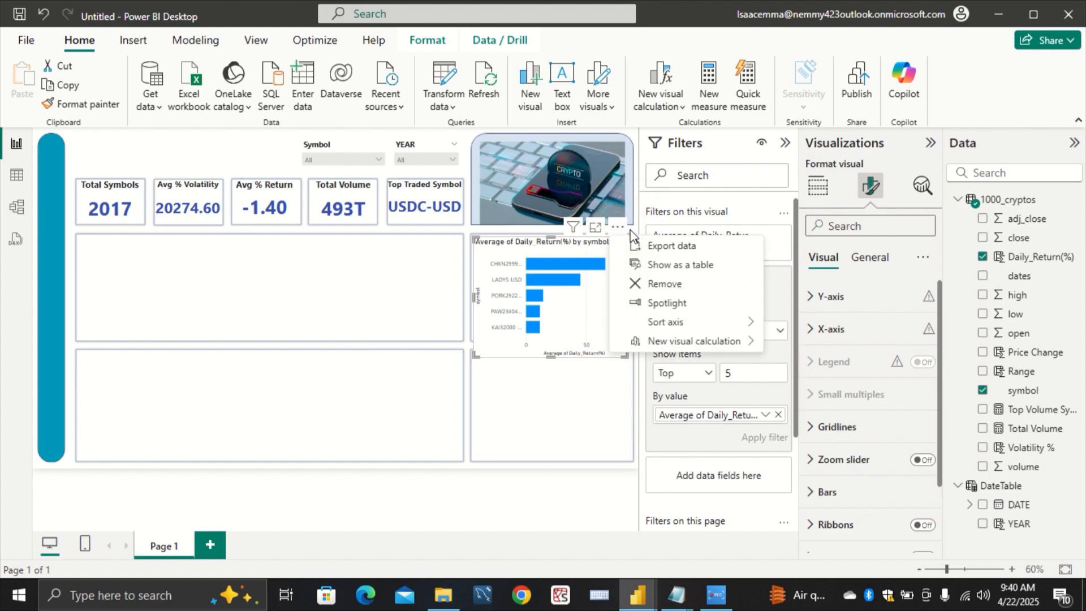
mouse_move(688, 327)
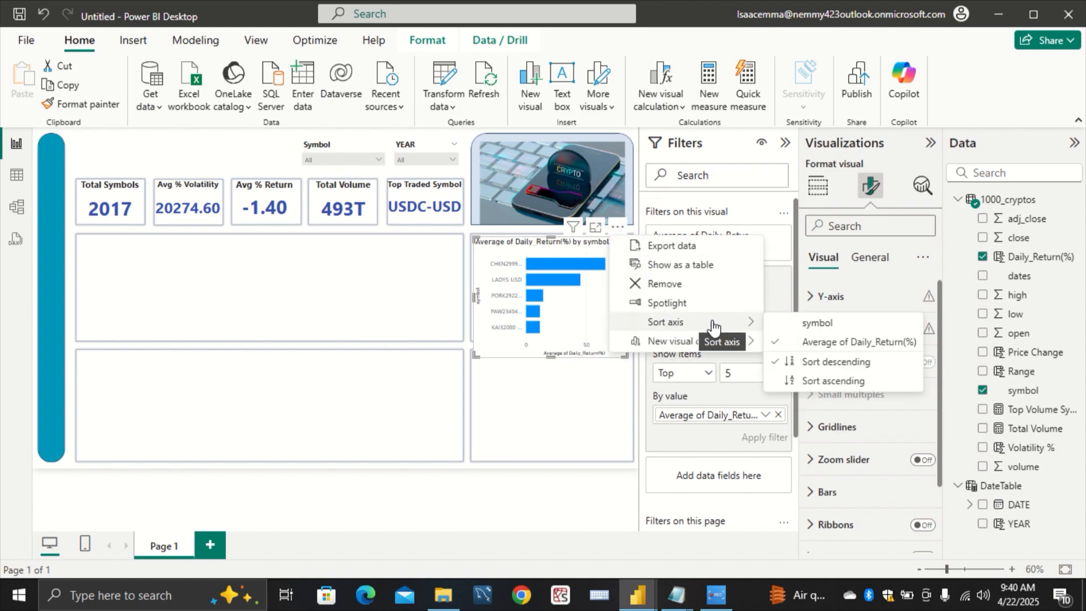
left_click(523, 422)
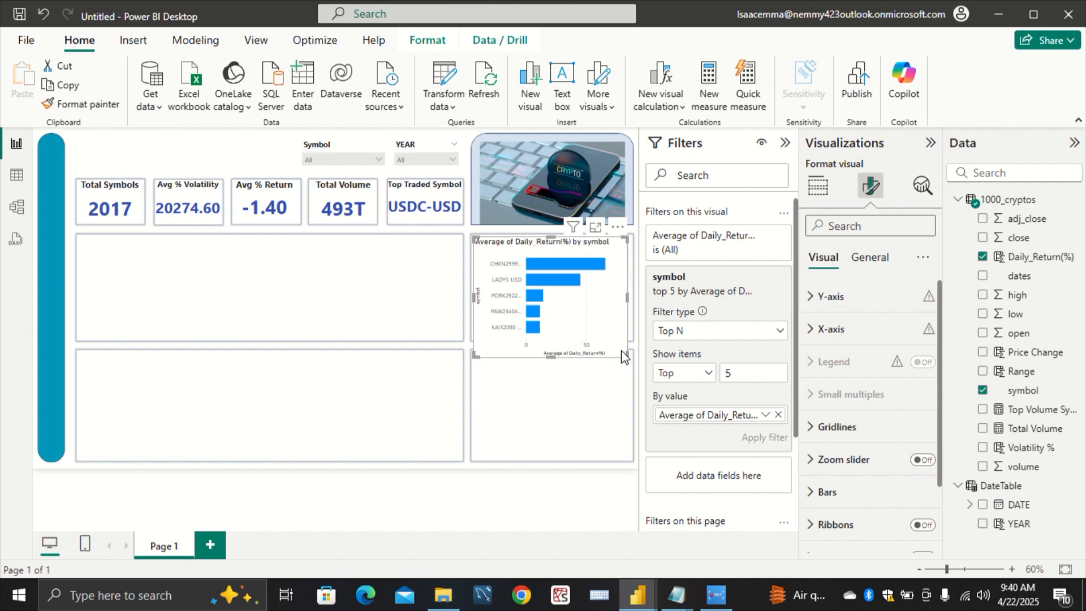
left_click_drag(625, 356, 624, 338)
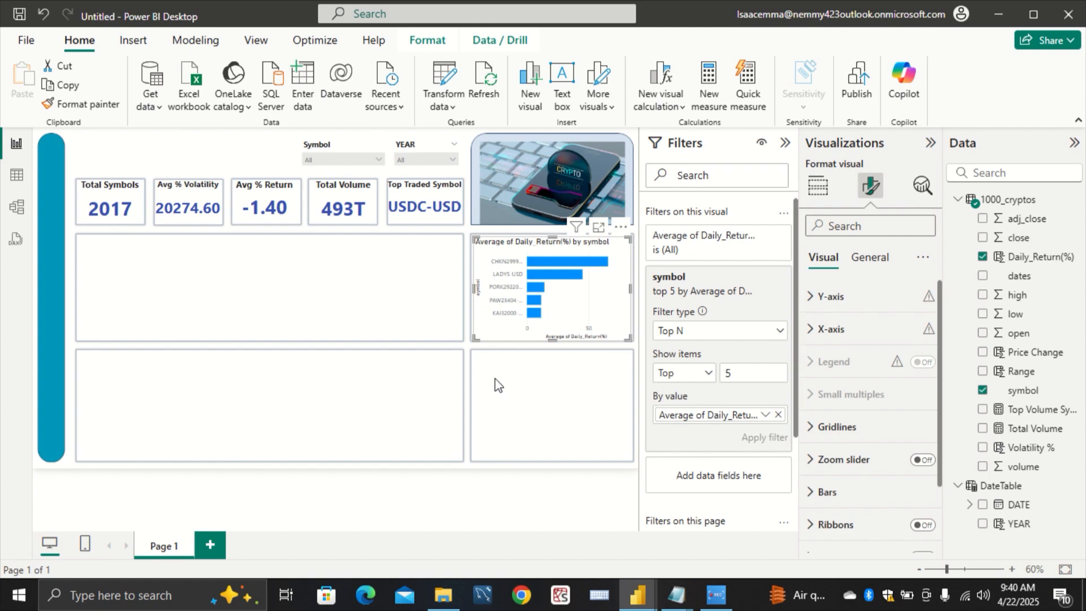
Step: Turn off the Y-axis title of the Daily_Return(%) bar chart
left_click(831, 300)
scroll(837, 351, "down", 4)
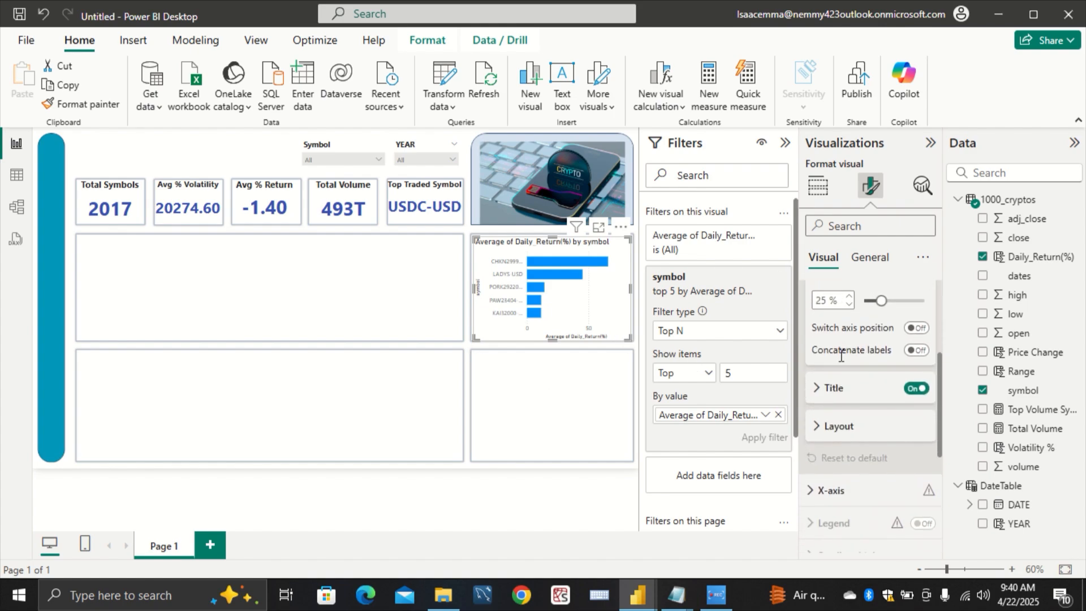
left_click(917, 388)
scroll(855, 396, "up", 4)
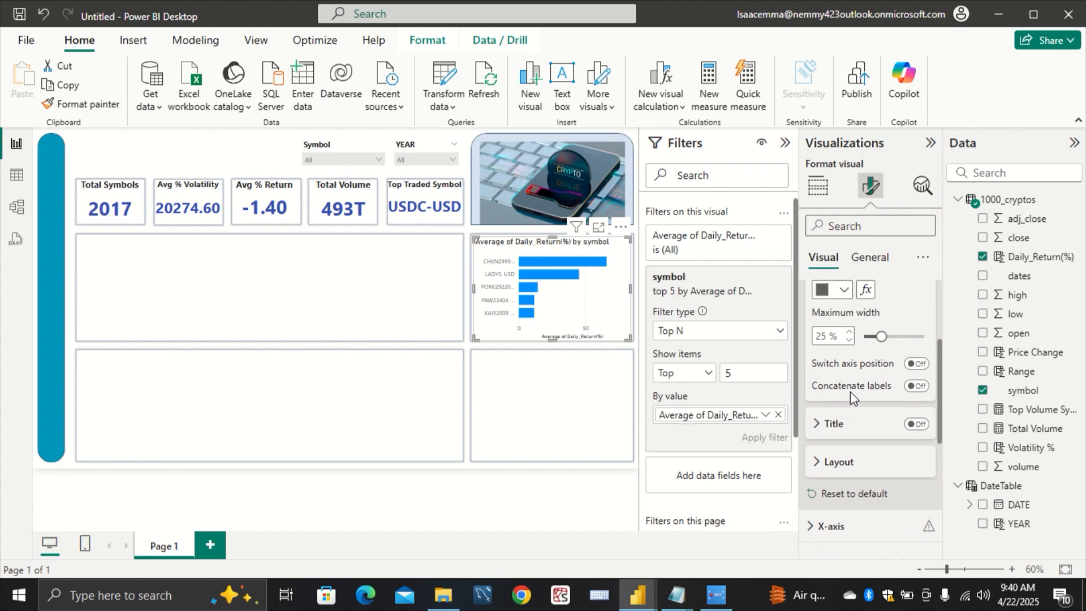
left_click(815, 308)
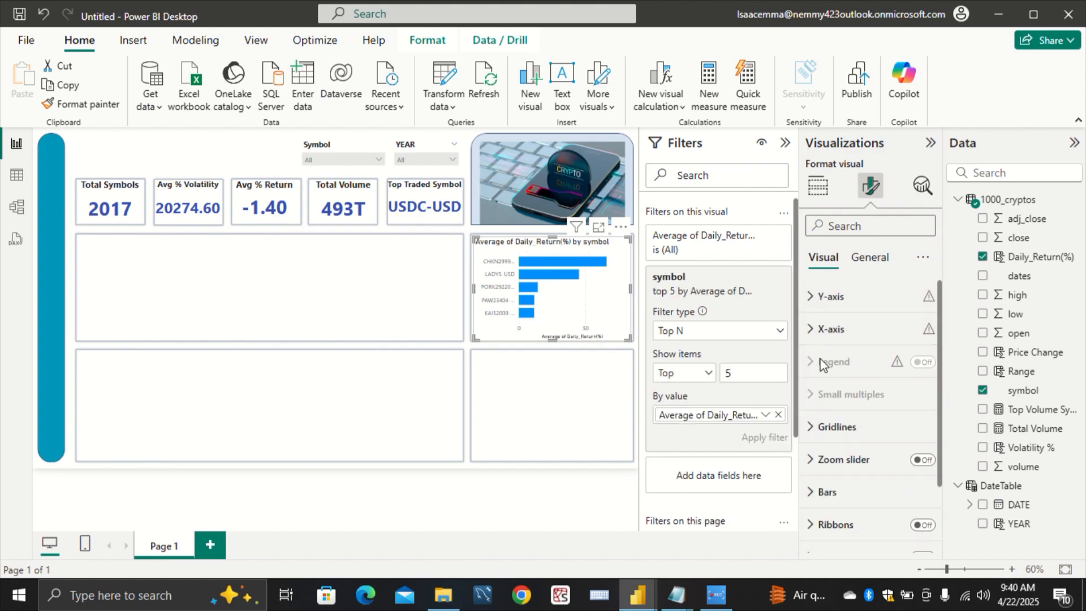
Step: Turn off the bar chart's X-axis title and collapse the Filters pane to enlarge the canvas
left_click(815, 332)
scroll(836, 387, "down", 3)
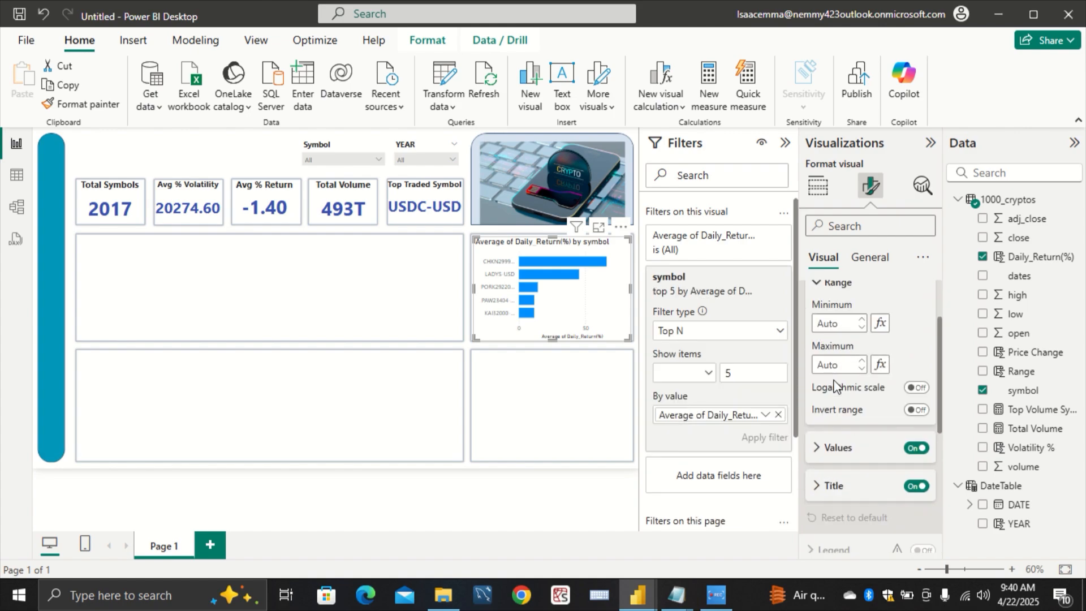
left_click(917, 465)
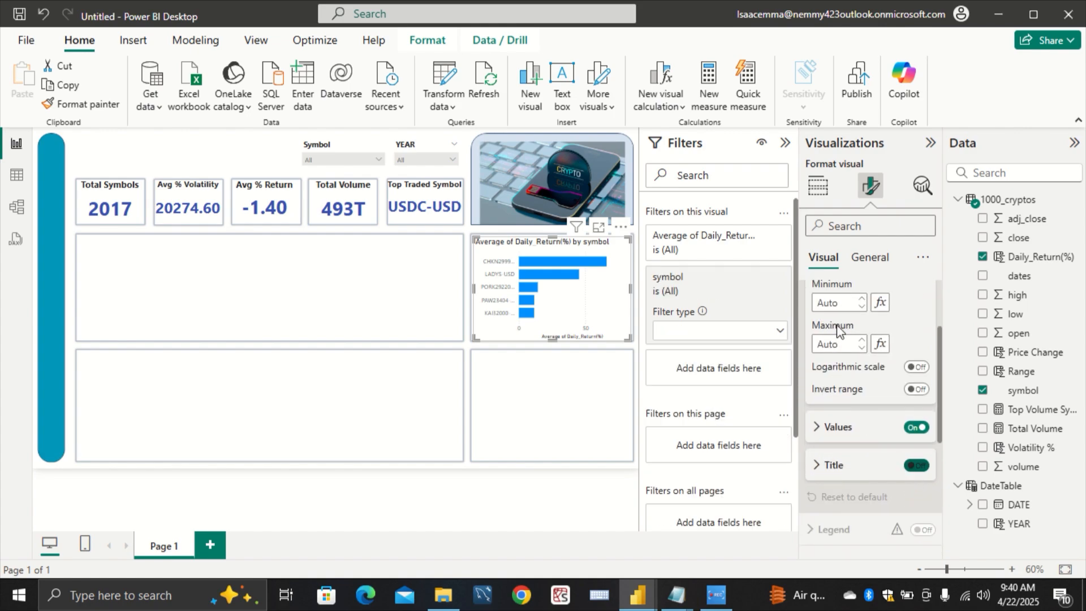
left_click(783, 143)
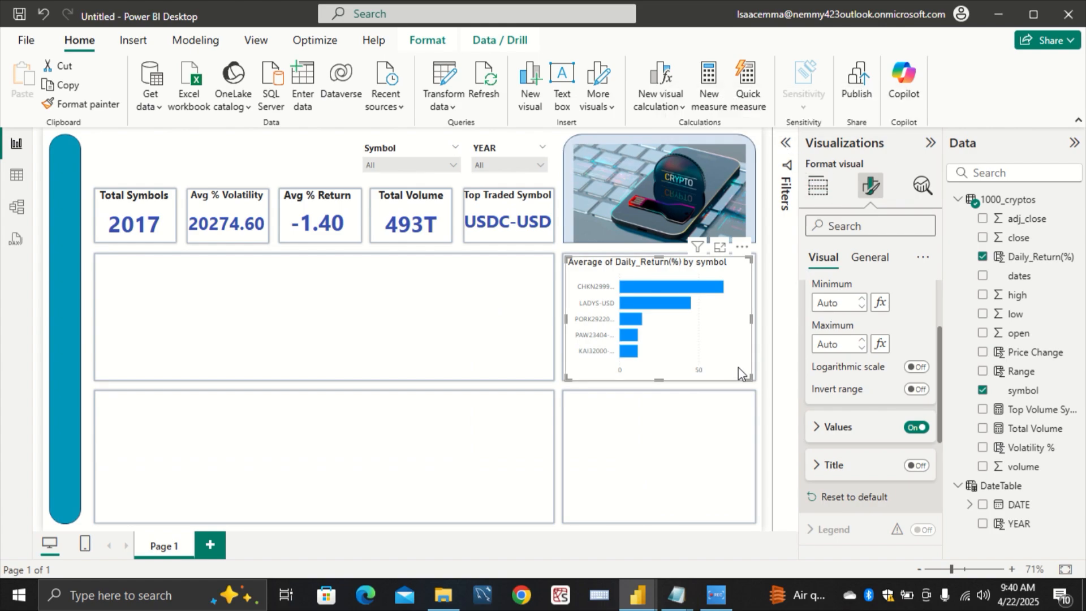
Step: Turn off the background of the Average of Daily_Return(%) by symbol bar chart
left_click(870, 259)
left_click(848, 360)
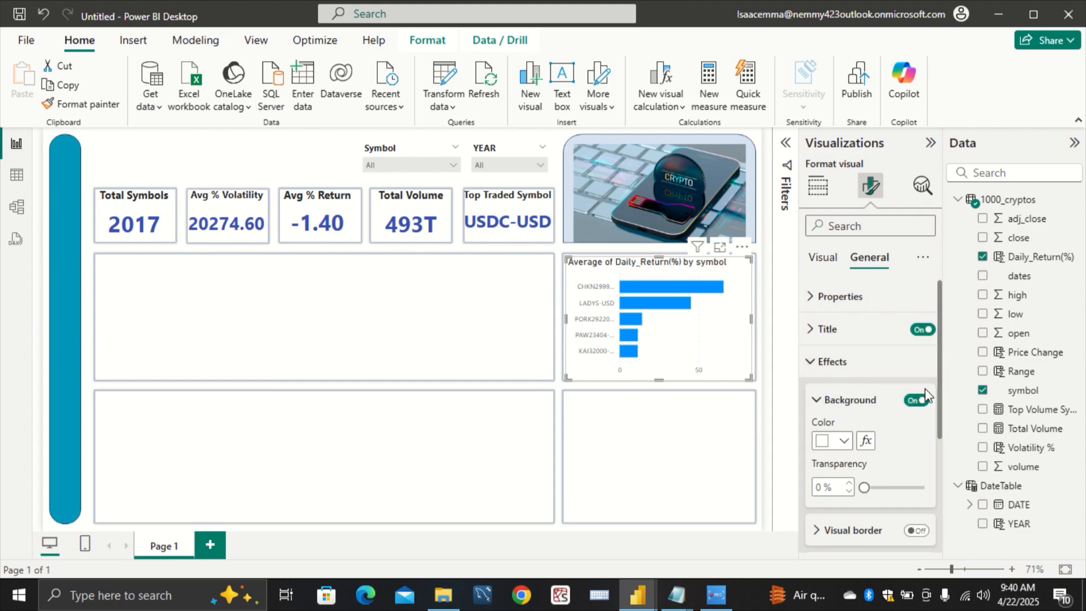
left_click(916, 400)
left_click(828, 361)
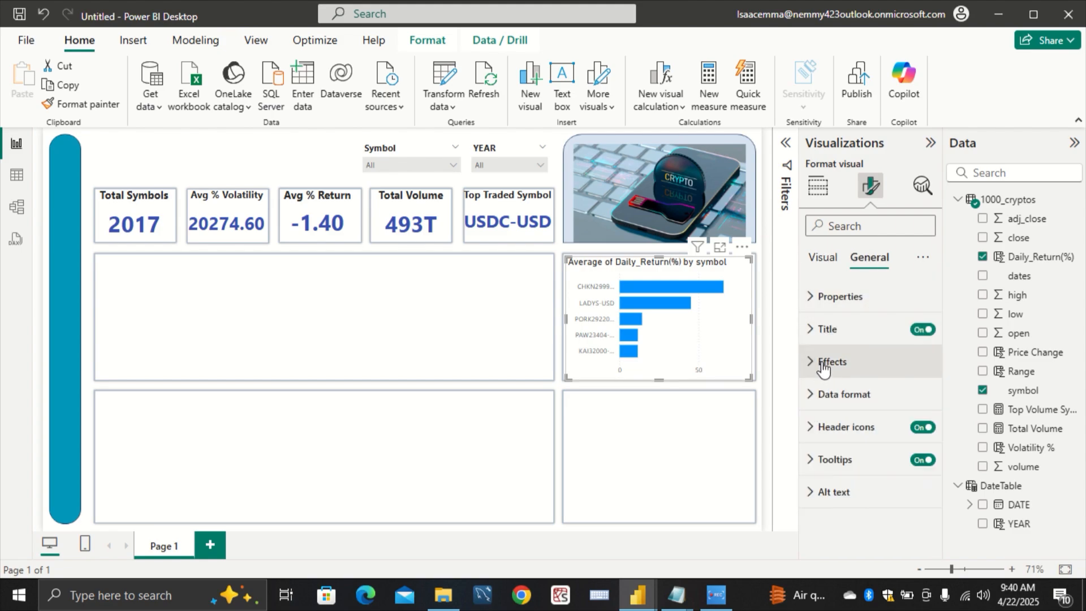
Step: Change the bar chart's title text to "Top 5 Gainers"
left_click(815, 330)
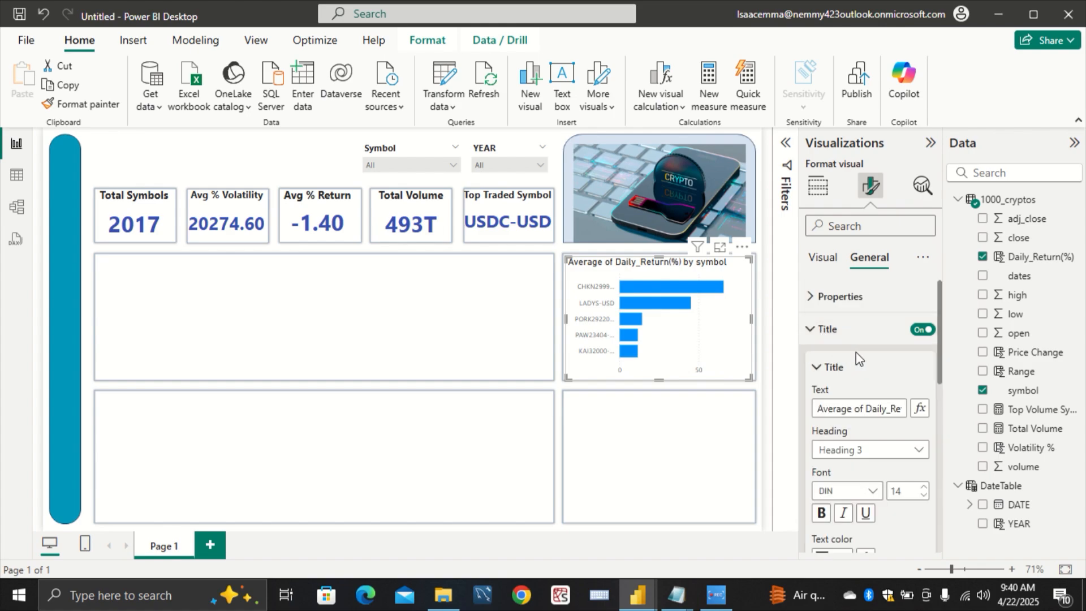
left_click(815, 408)
key("ctrl+a")
key("BackSpace")
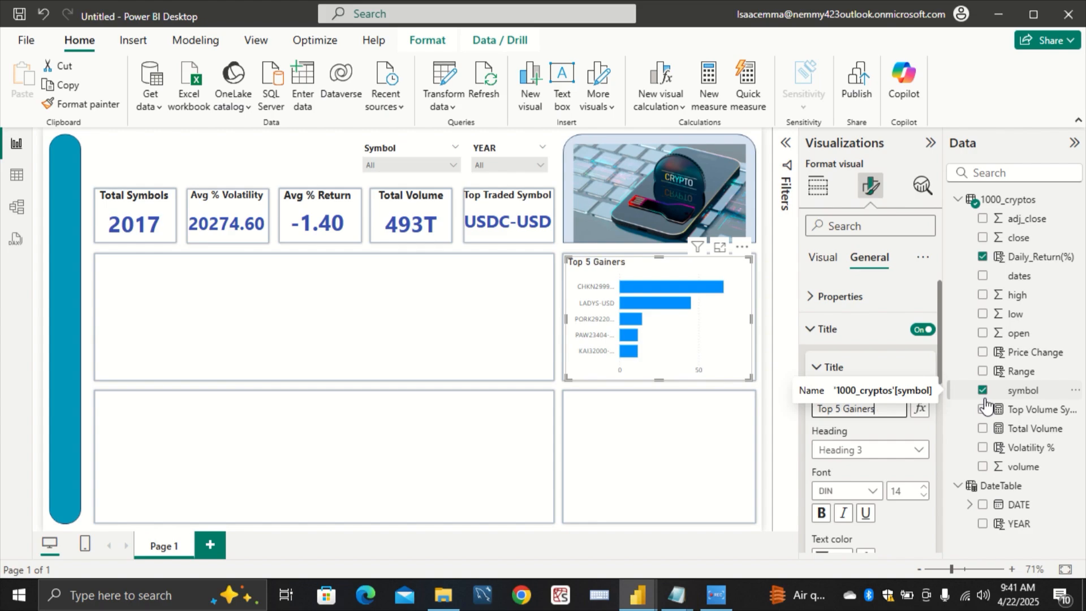
Step: Format the Top 5 Gainers chart title in Segoe UI, centred and bold
left_click(877, 492)
scroll(888, 424, "down", 2)
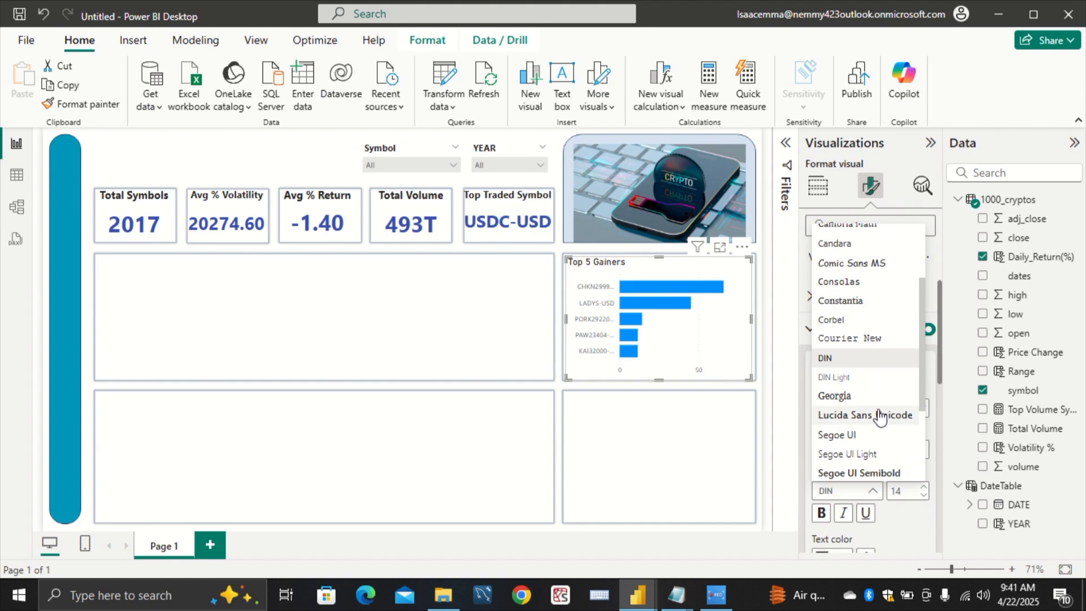
left_click(878, 435)
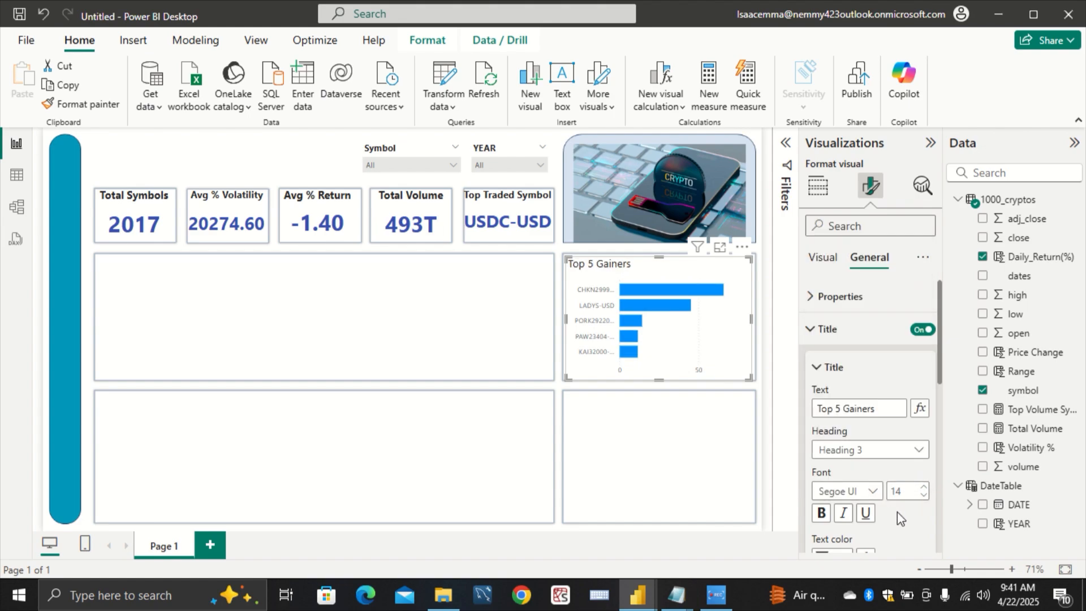
scroll(898, 511, "down", 3)
scroll(897, 511, "down", 1)
left_click(843, 468)
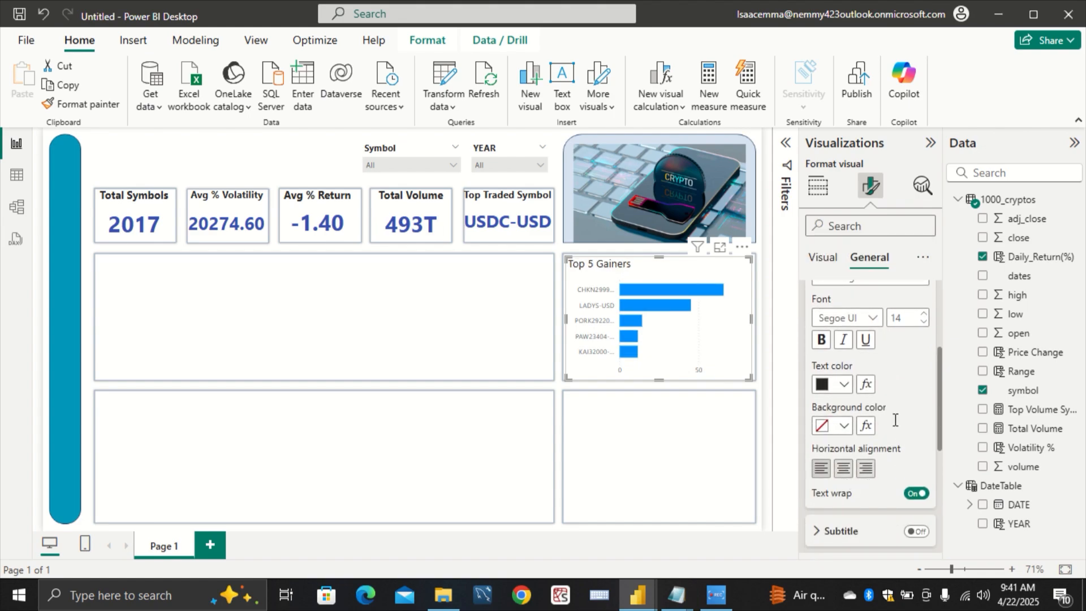
scroll(898, 423, "up", 1)
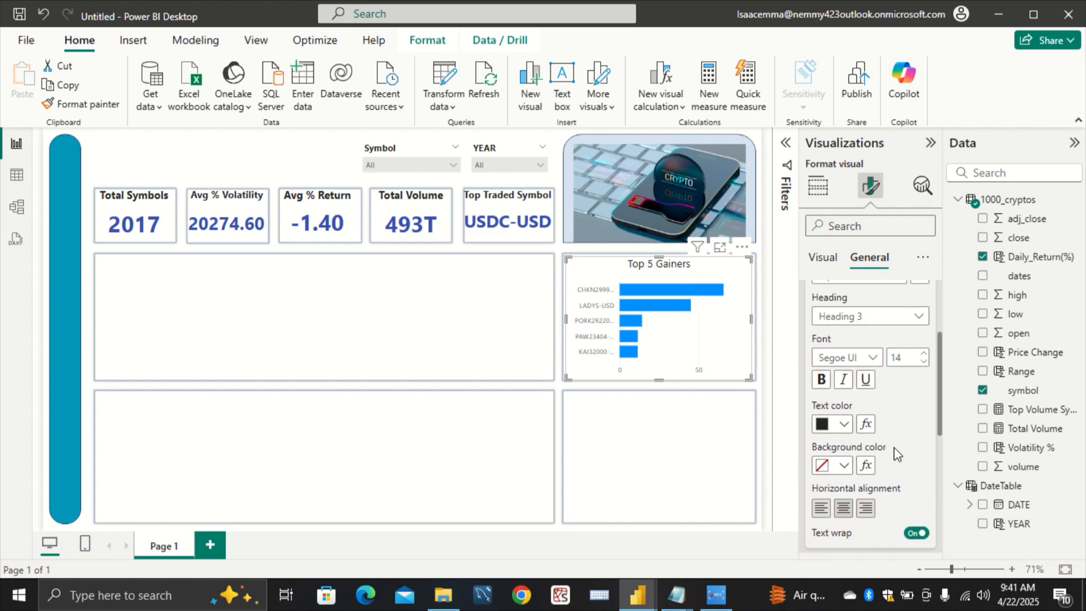
left_click(821, 379)
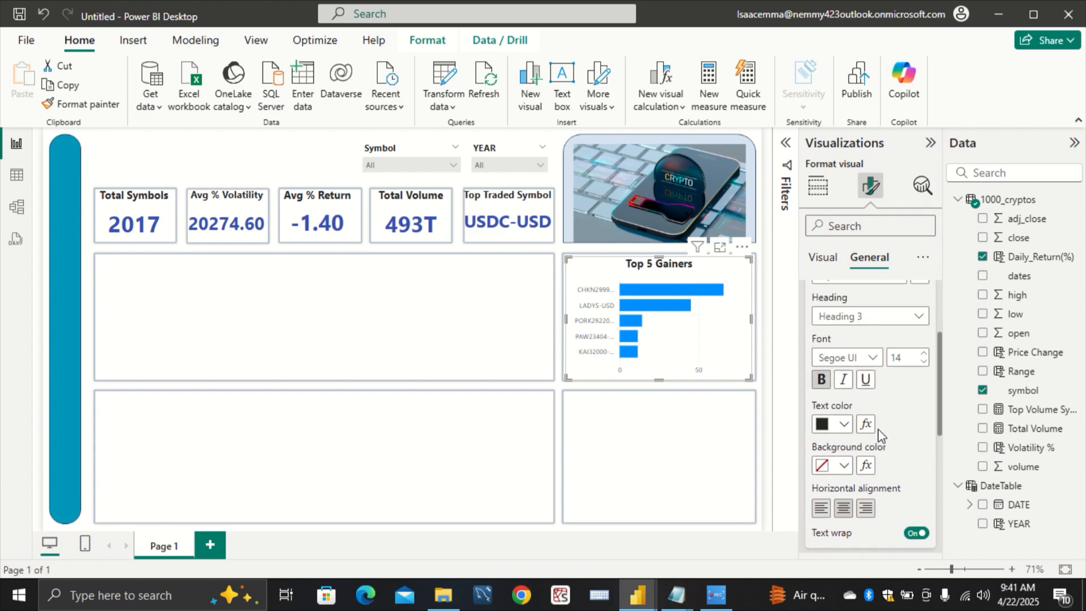
scroll(910, 449, "down", 5)
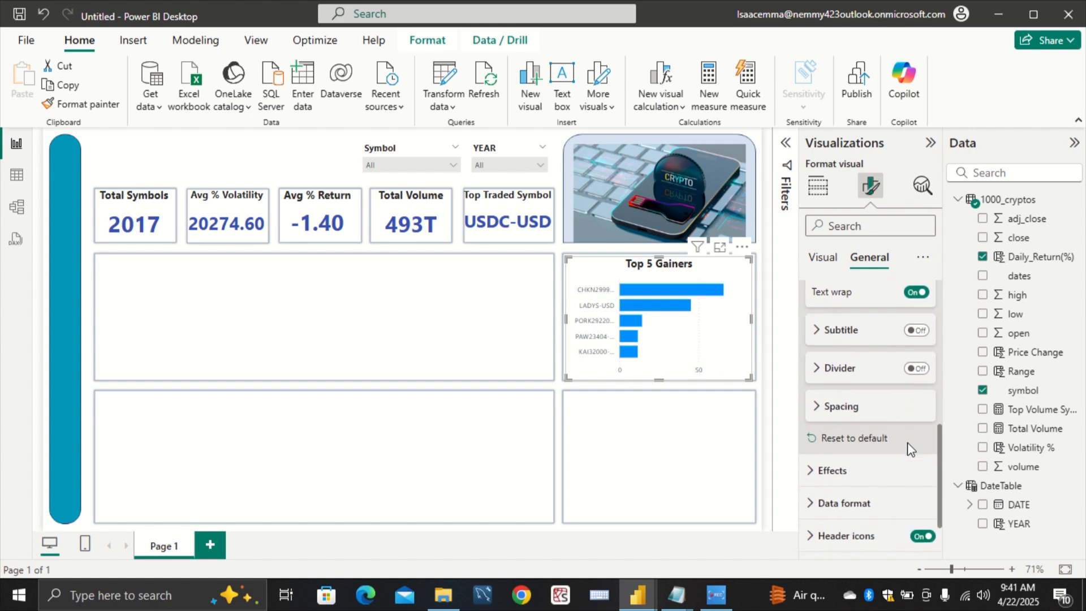
scroll(907, 443, "up", 5)
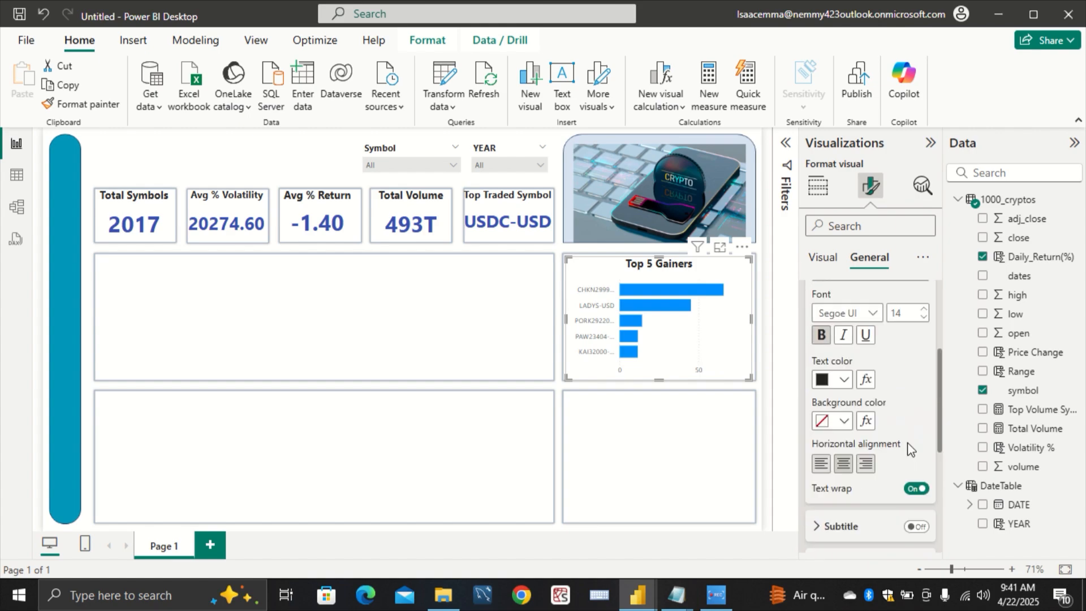
Step: Give all bars of the Top 5 Gainers chart the custom green colour #0E9331
left_click(827, 258)
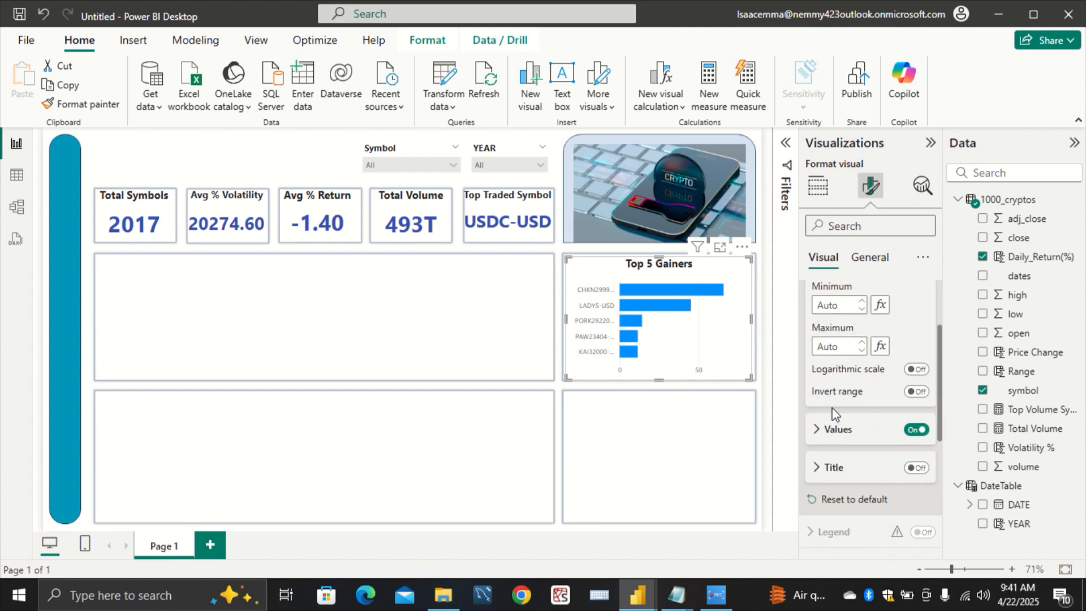
scroll(833, 414, "up", 3)
left_click(815, 333)
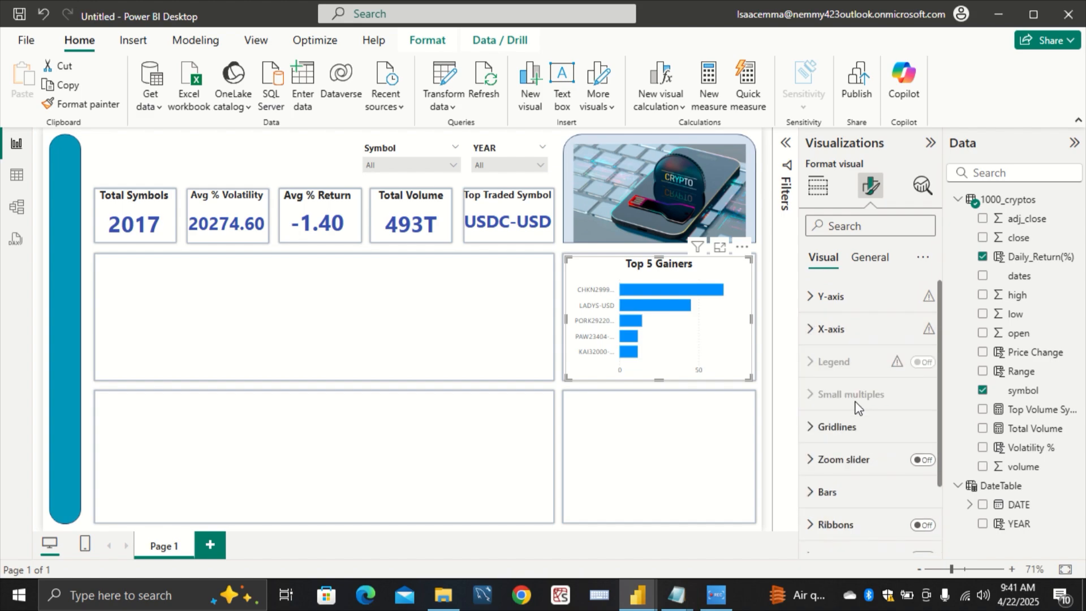
scroll(858, 407, "down", 3)
left_click(814, 412)
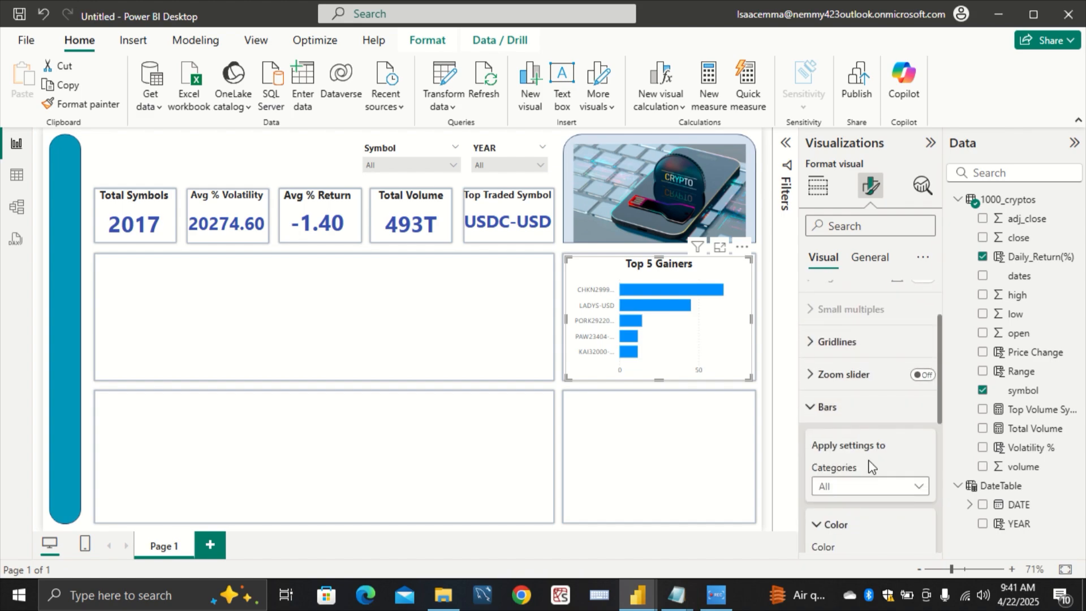
scroll(871, 470, "down", 2)
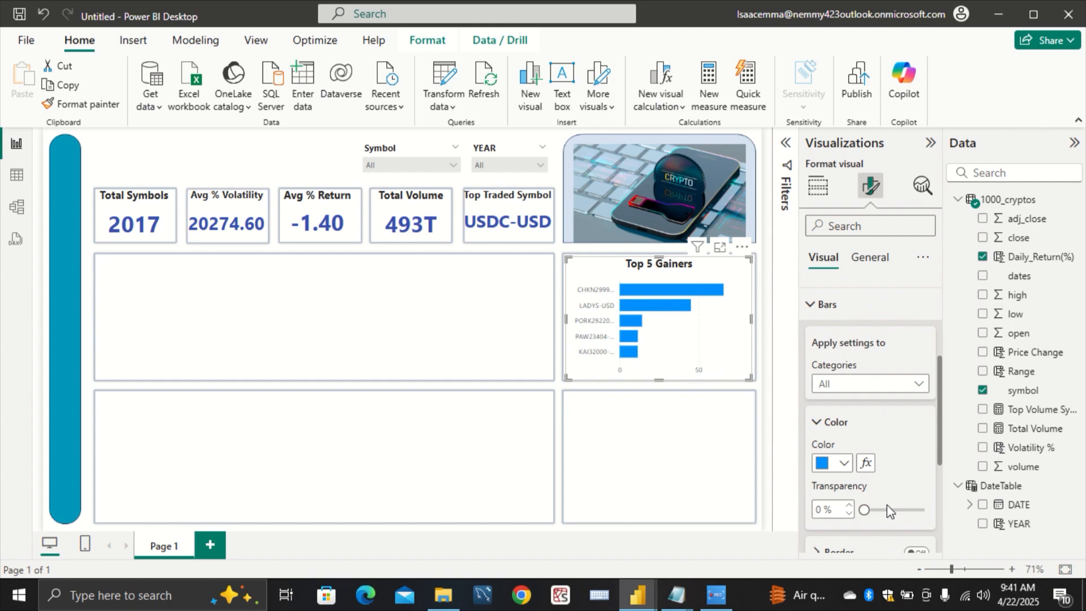
left_click(842, 465)
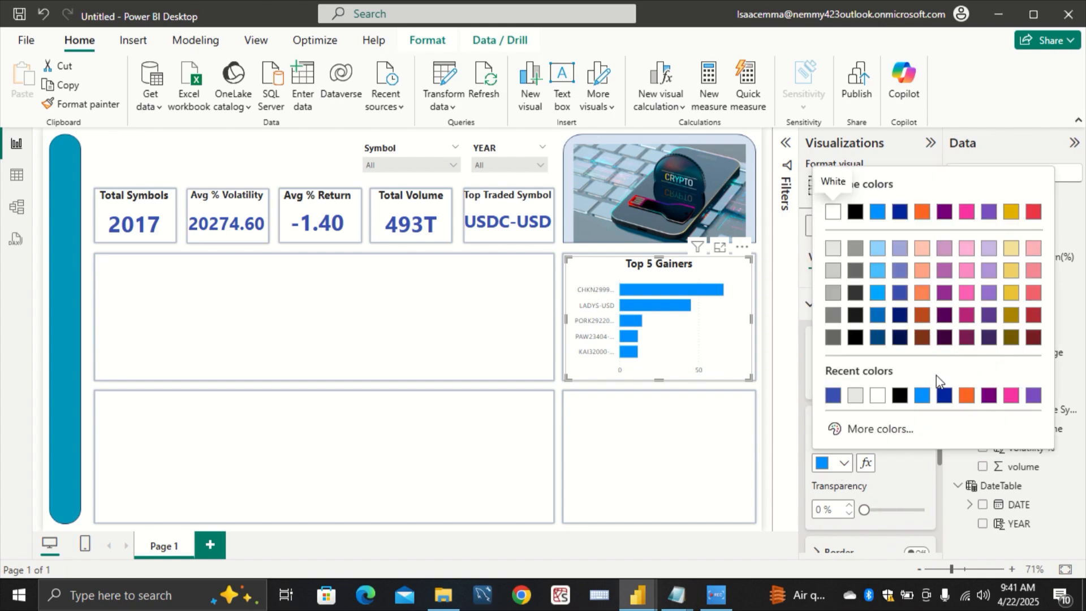
left_click(891, 429)
left_click_drag(954, 383, 910, 383)
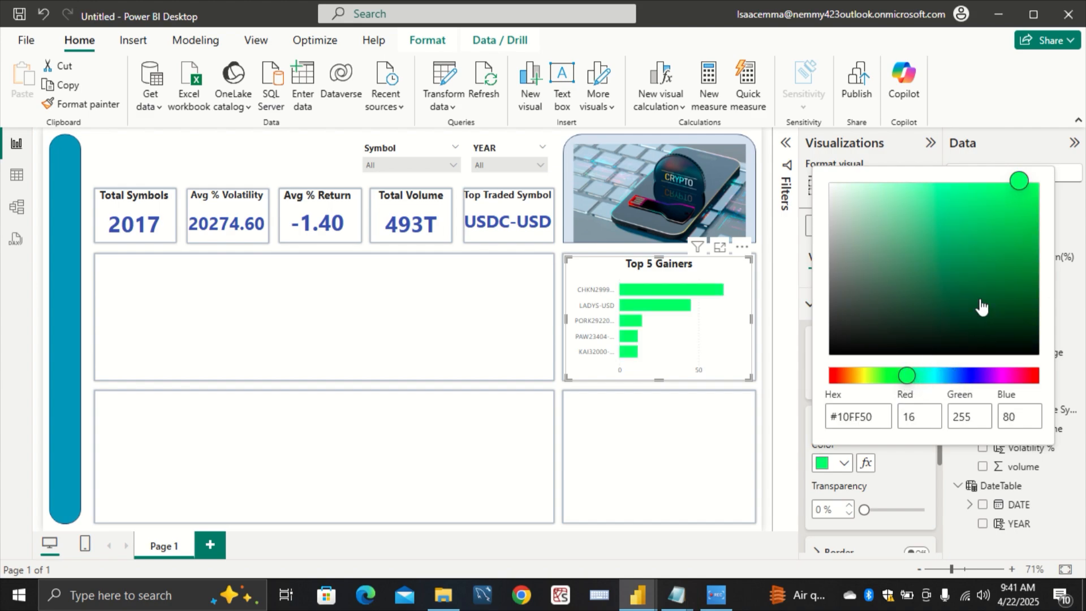
left_click(1016, 256)
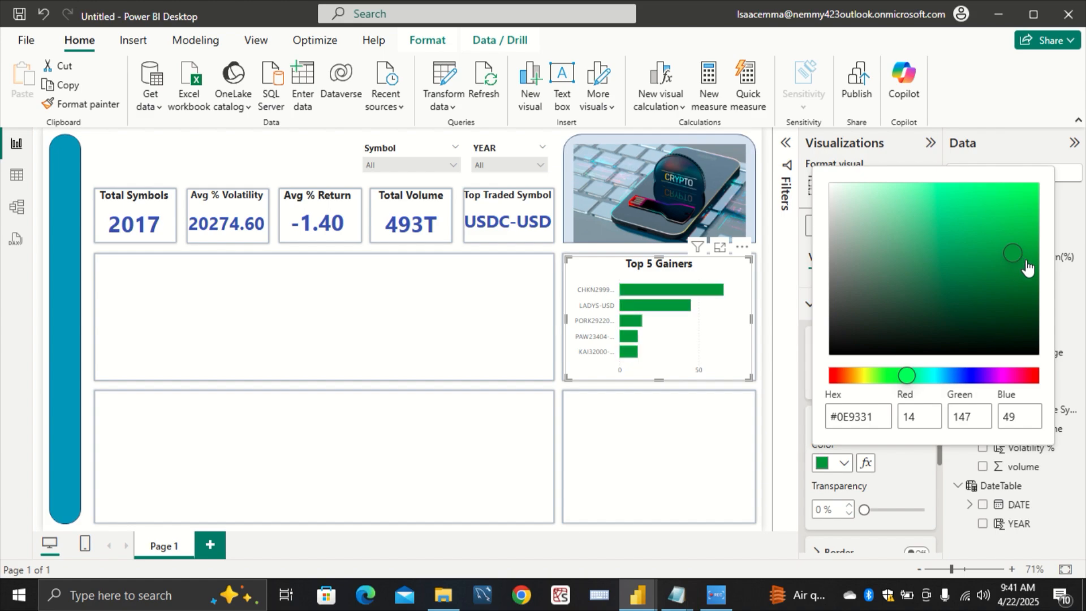
left_click(632, 447)
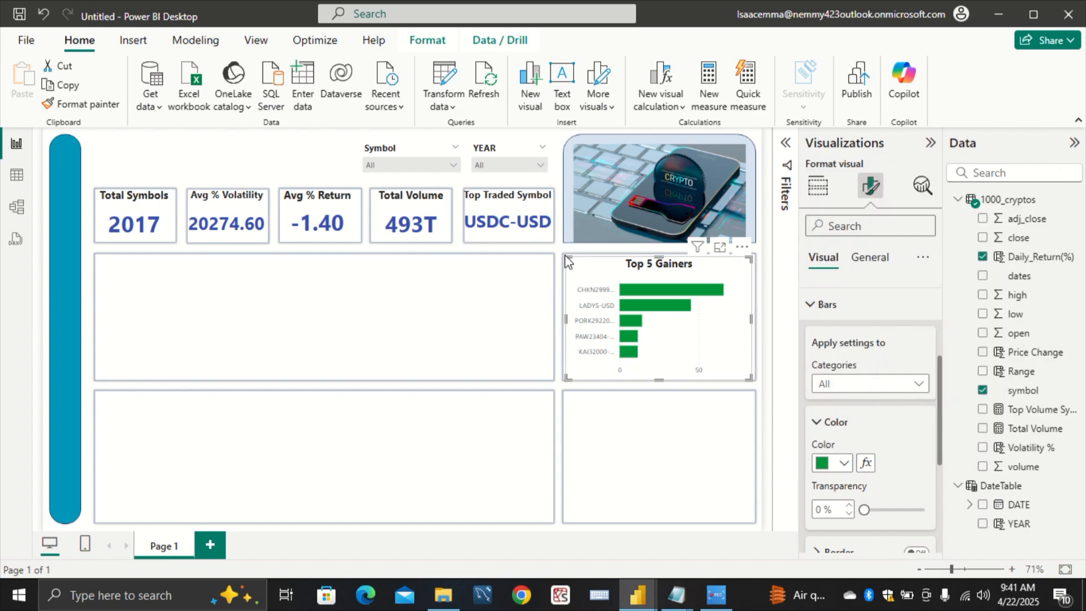
Step: Enlarge the Top 5 Gainers chart slightly from its upper-left corner to fit its frame
left_click_drag(568, 257, 566, 255)
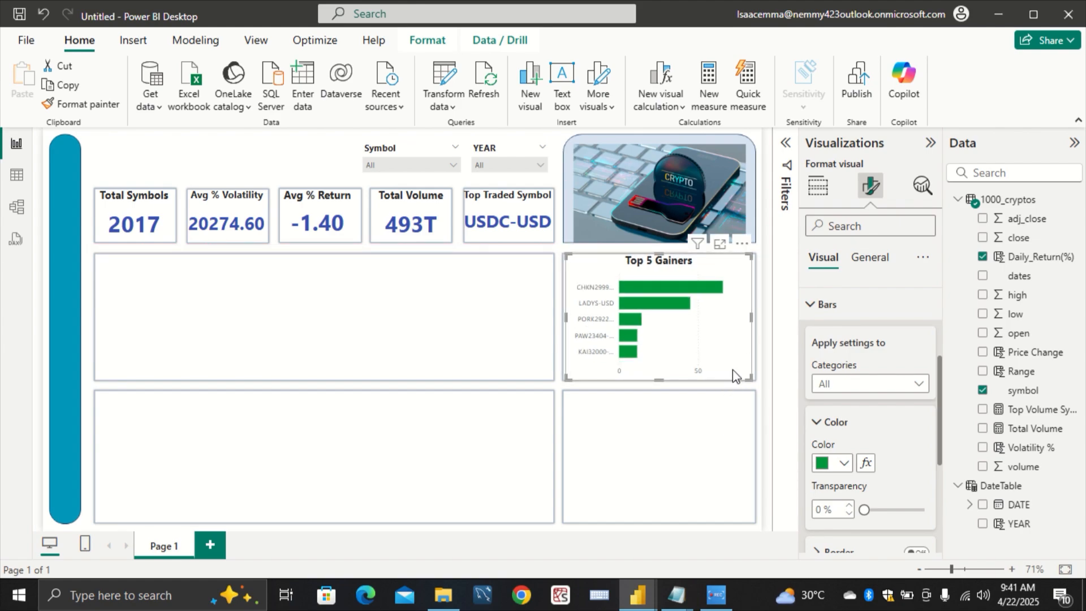
left_click(865, 257)
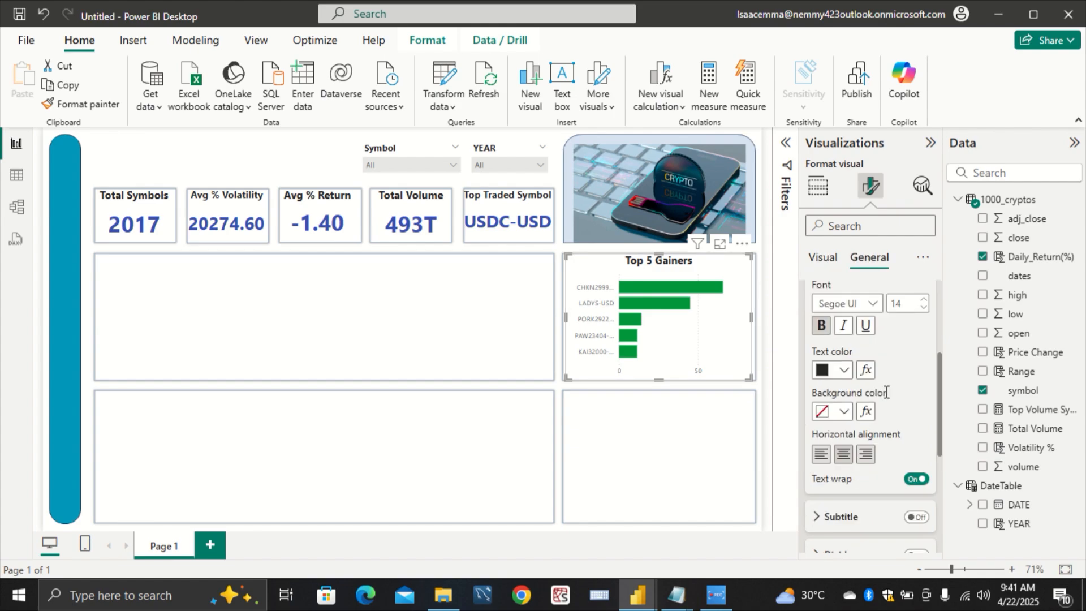
scroll(848, 337, "up", 5)
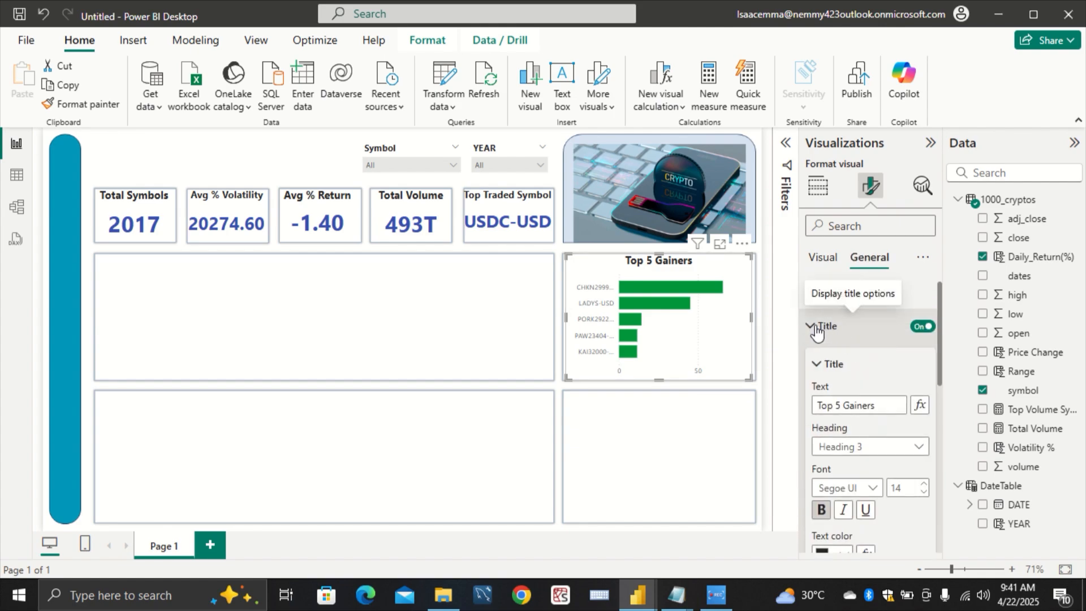
left_click(818, 322)
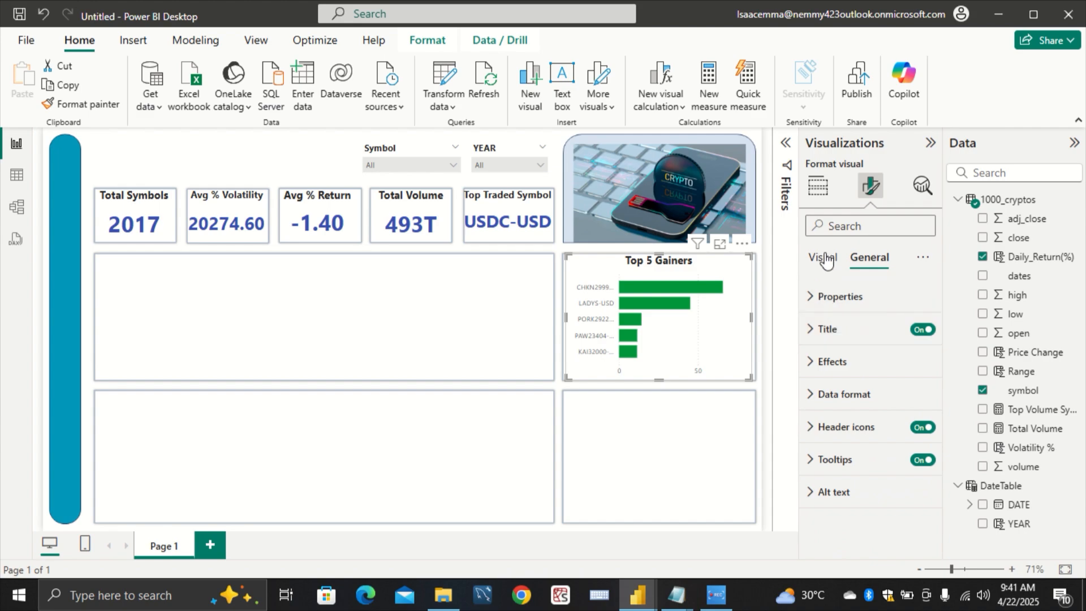
Step: Turn on data labels for the Top 5 Gainers chart and position them at Outside end
left_click(825, 258)
left_click(827, 327)
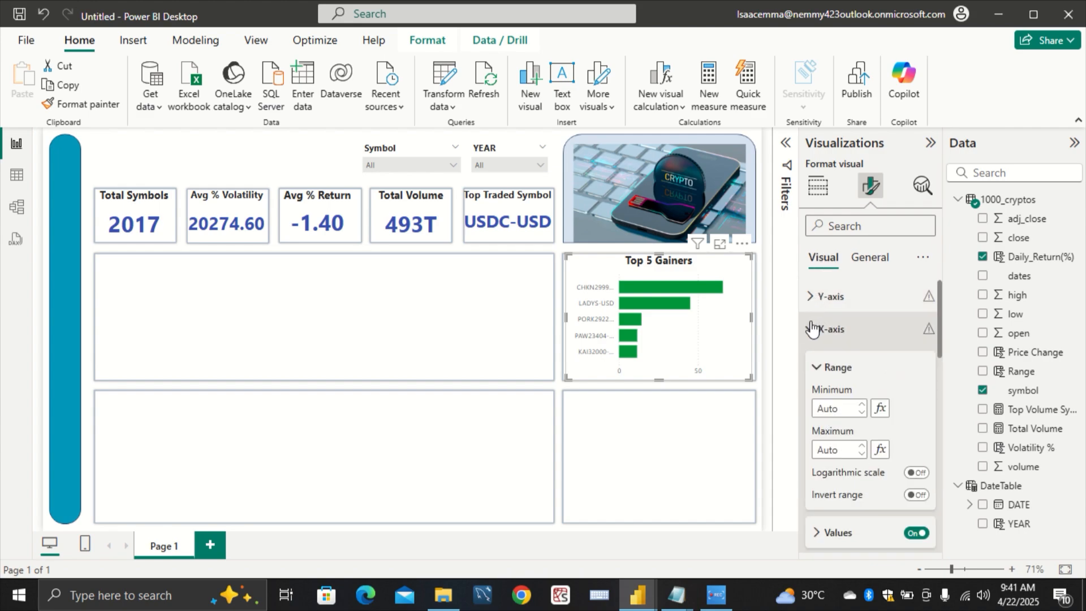
left_click(827, 327)
scroll(817, 362, "down", 3)
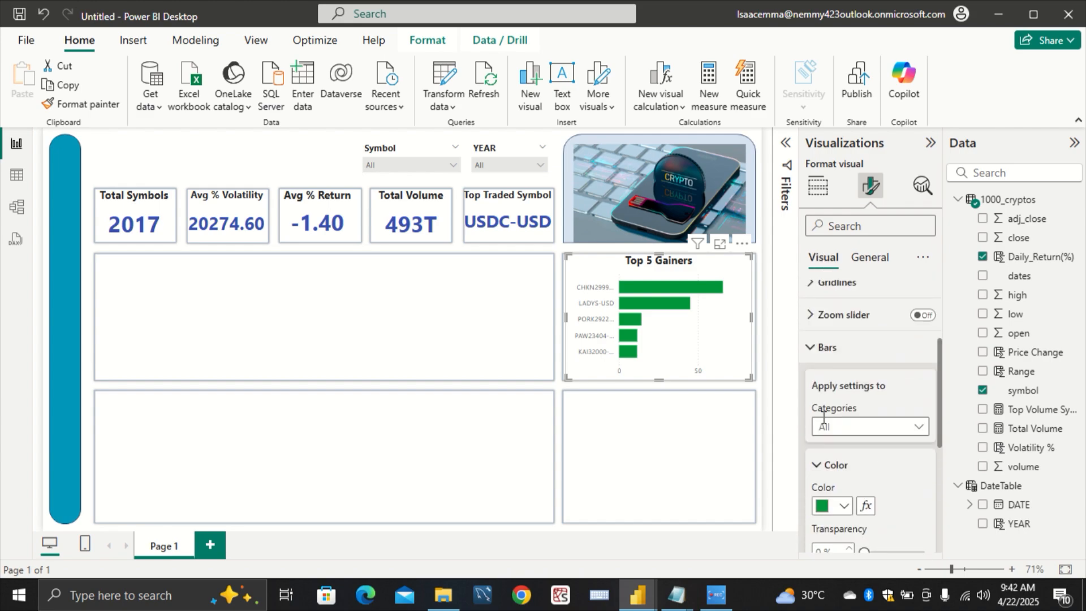
left_click(817, 372)
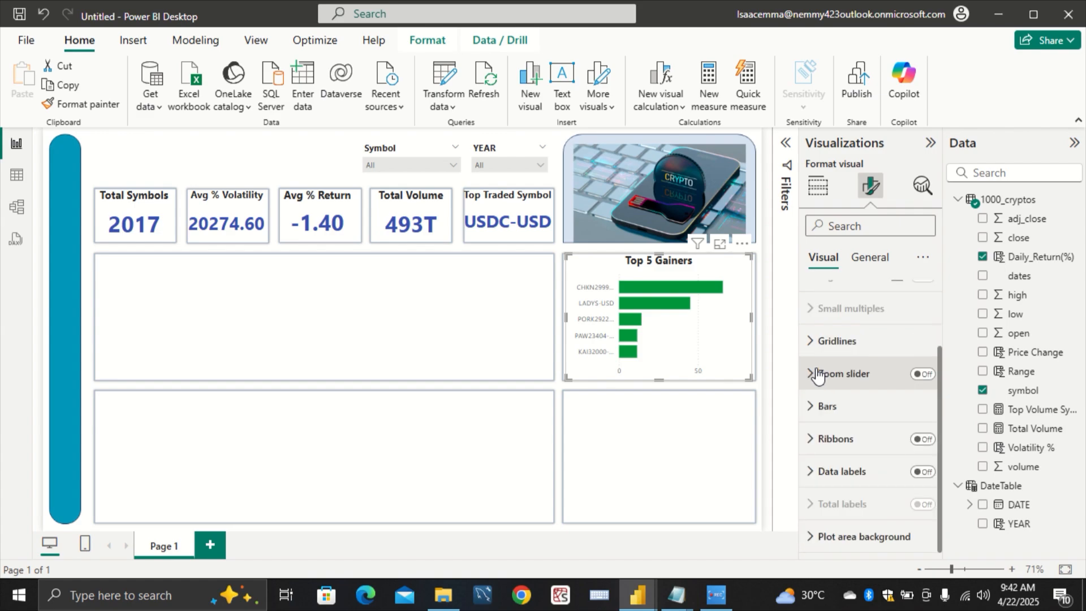
left_click(921, 472)
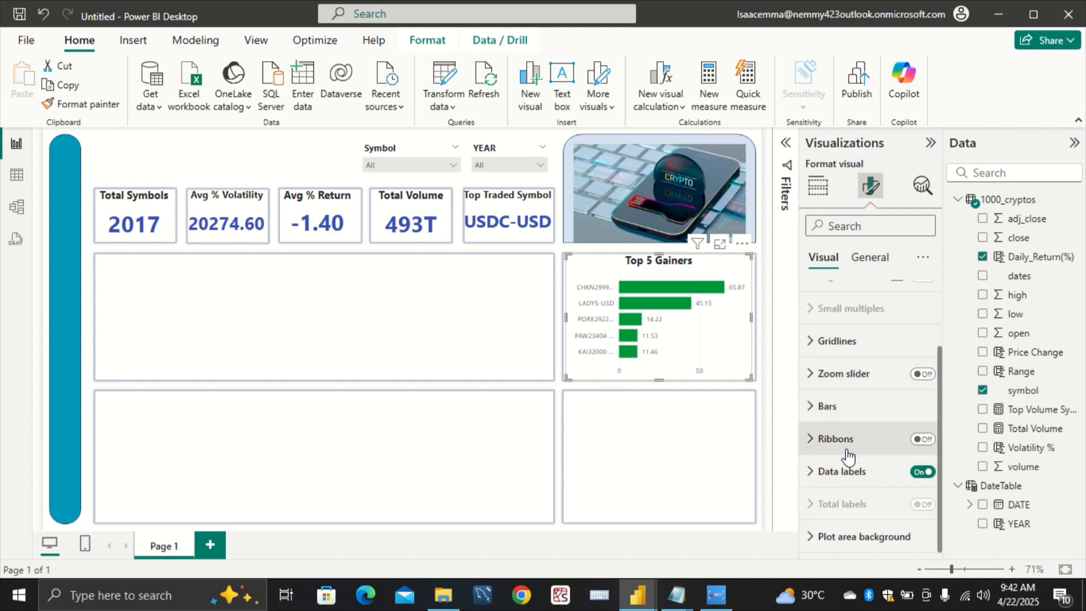
left_click(825, 471)
scroll(823, 471, "down", 3)
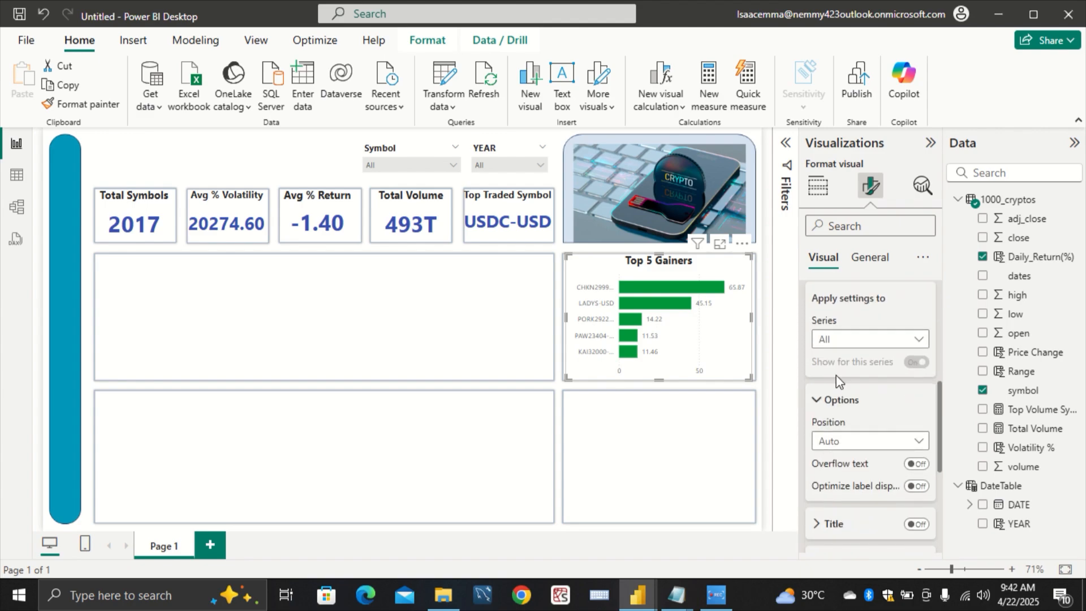
left_click(870, 442)
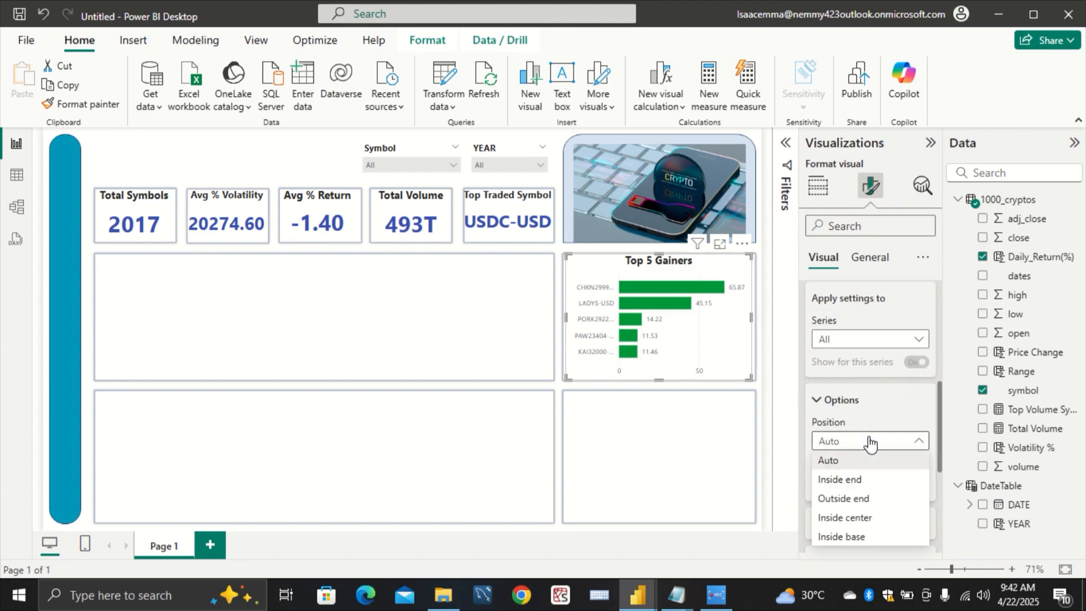
left_click(870, 499)
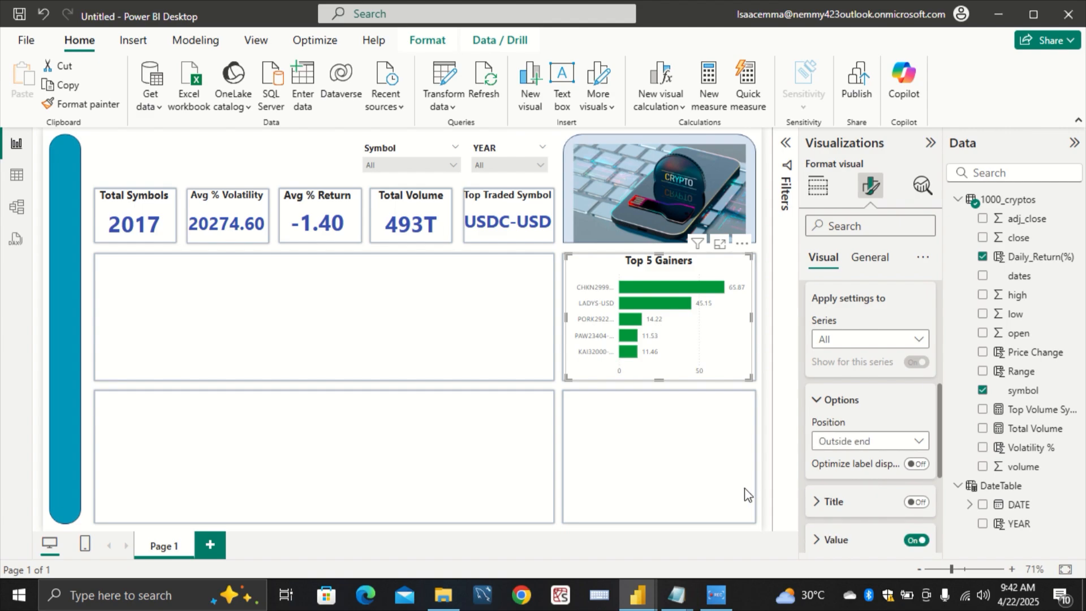
Step: Make the Y-axis values of the Top 5 Gainers chart bold
scroll(815, 304, "up", 5)
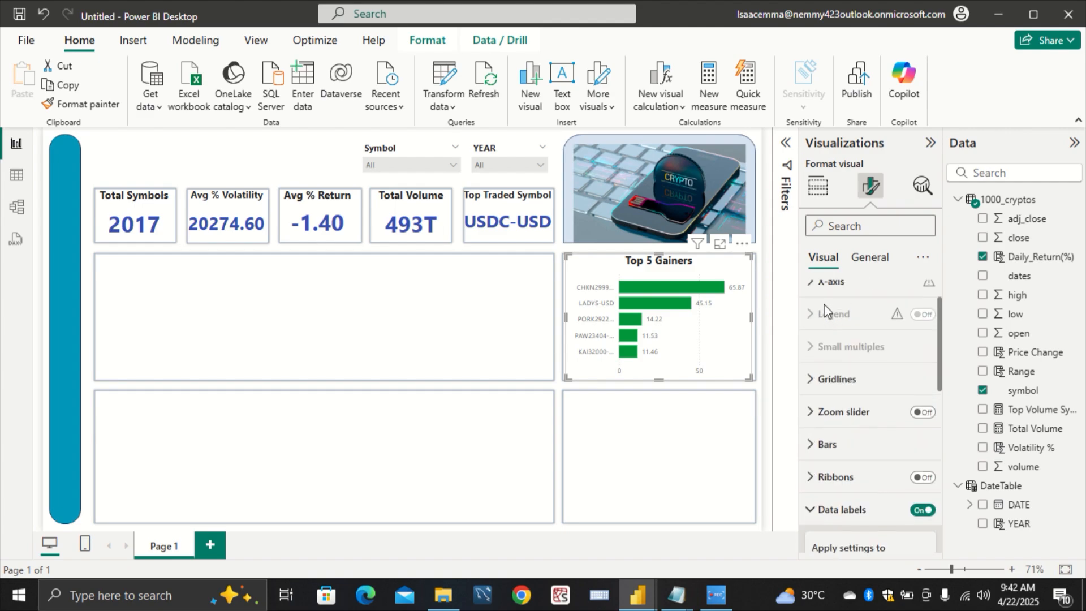
left_click(815, 300)
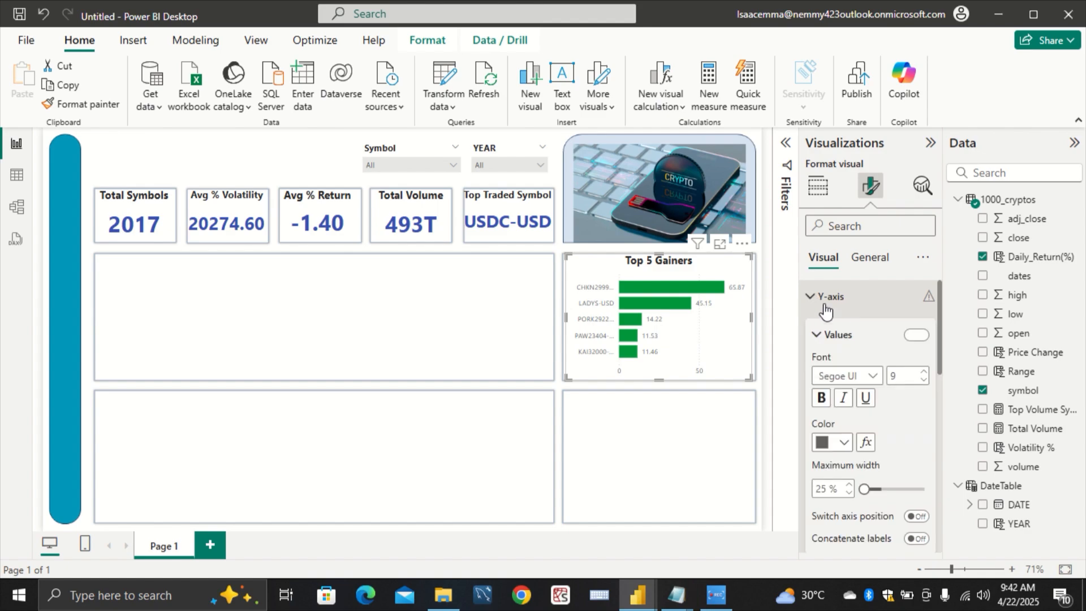
left_click(822, 398)
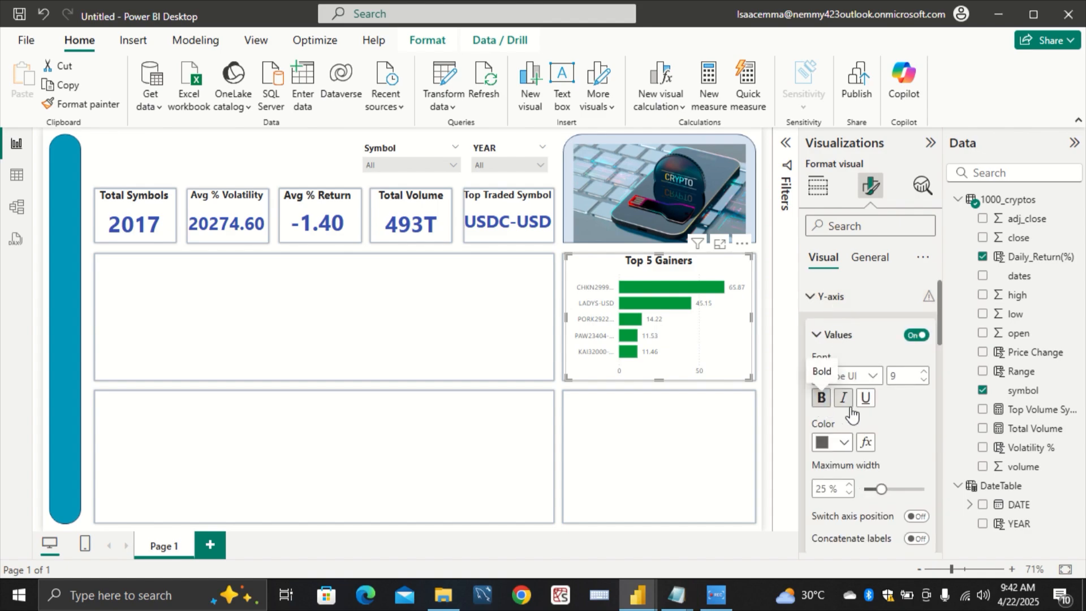
scroll(871, 416, "down", 3)
scroll(872, 416, "up", 2)
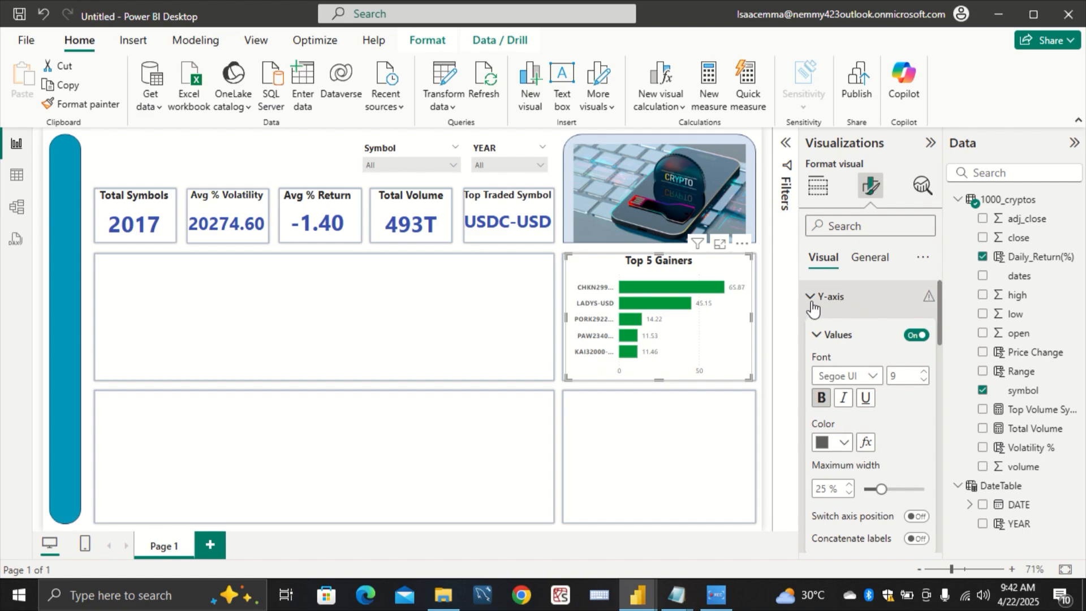
left_click(815, 299)
Step: Make the X-axis values of the Top 5 Gainers chart bold and deselect the chart
left_click(821, 331)
scroll(843, 433, "down", 2)
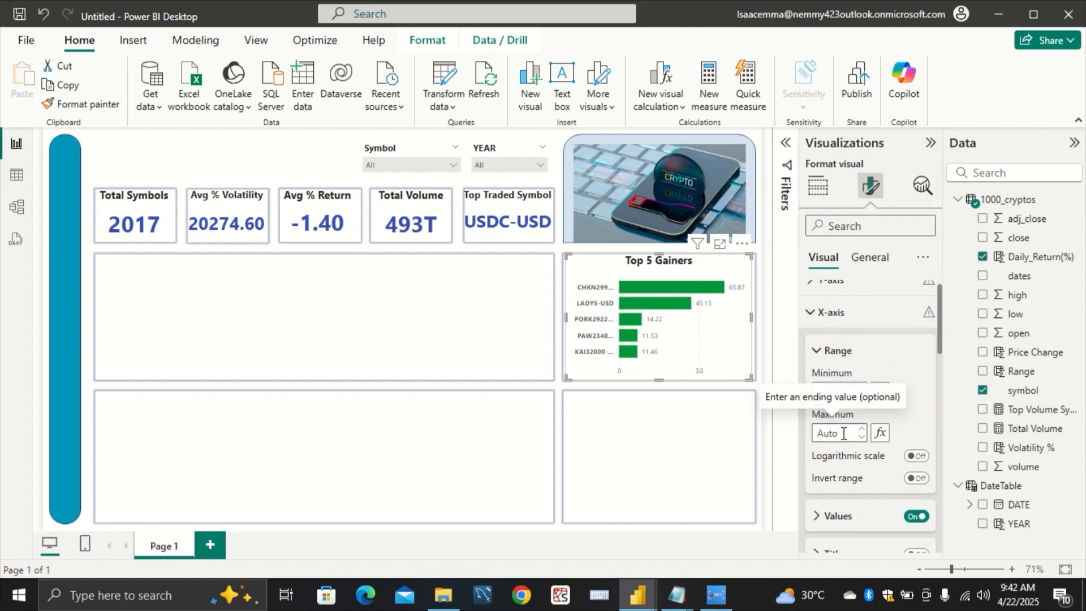
left_click(816, 464)
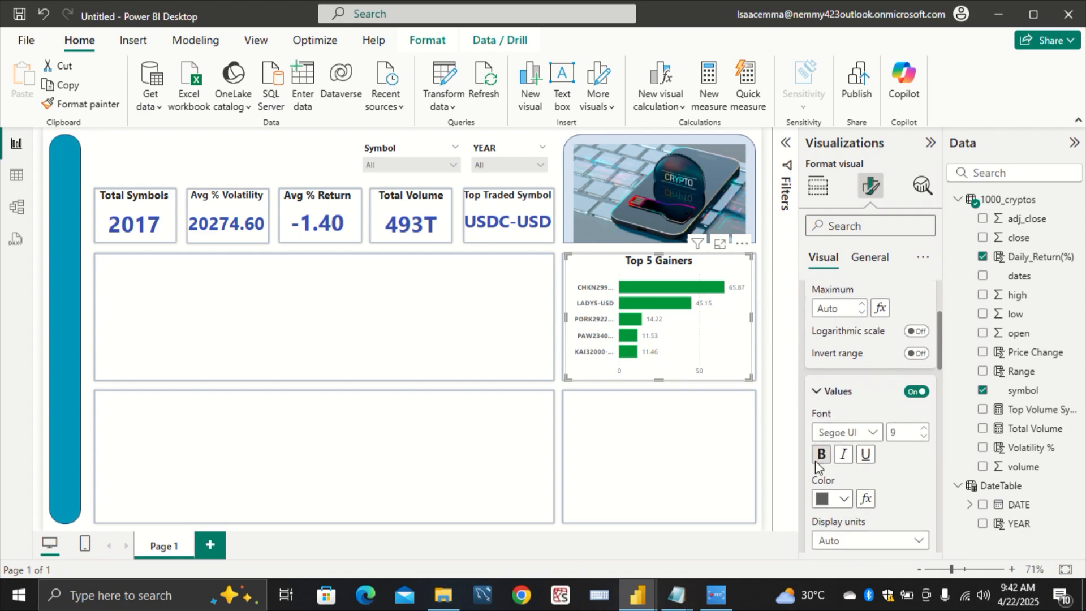
left_click(820, 413)
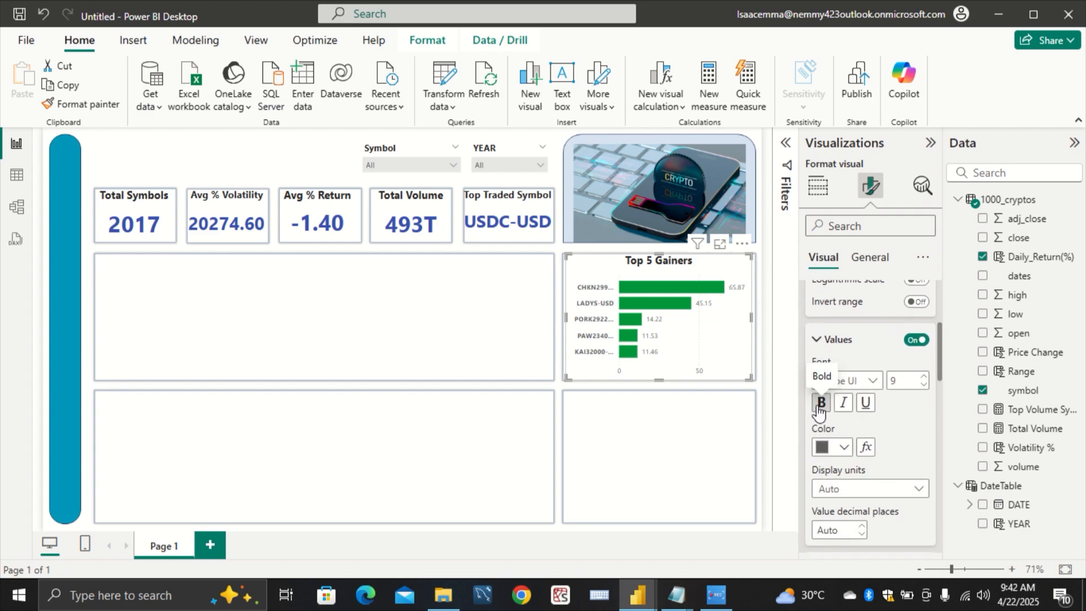
left_click(699, 420)
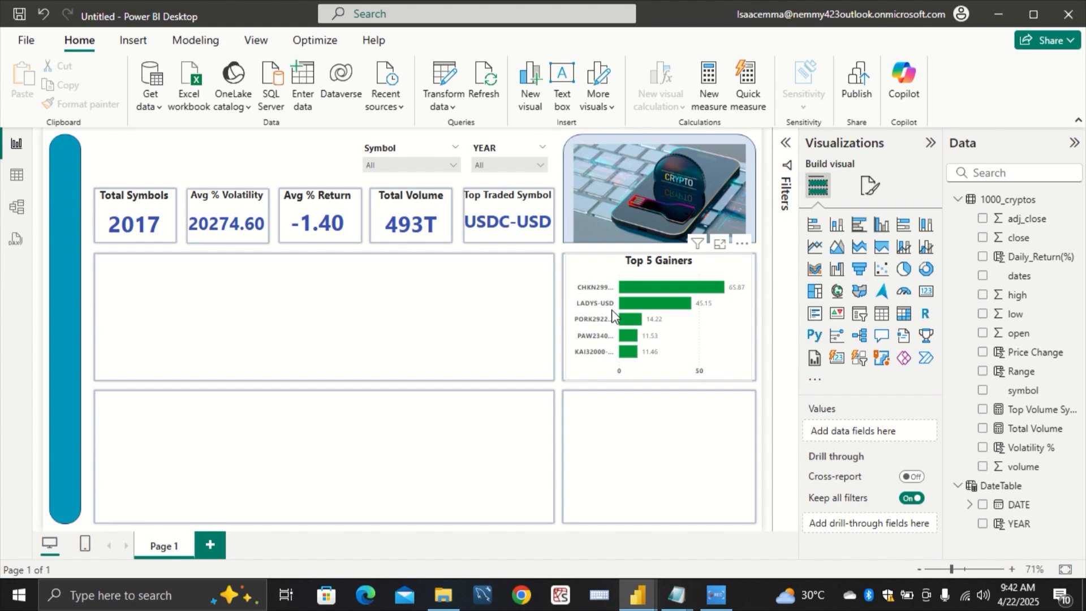
Step: Preview the dashboard filtered to the year 2020, and clear the year filter again
left_click(521, 165)
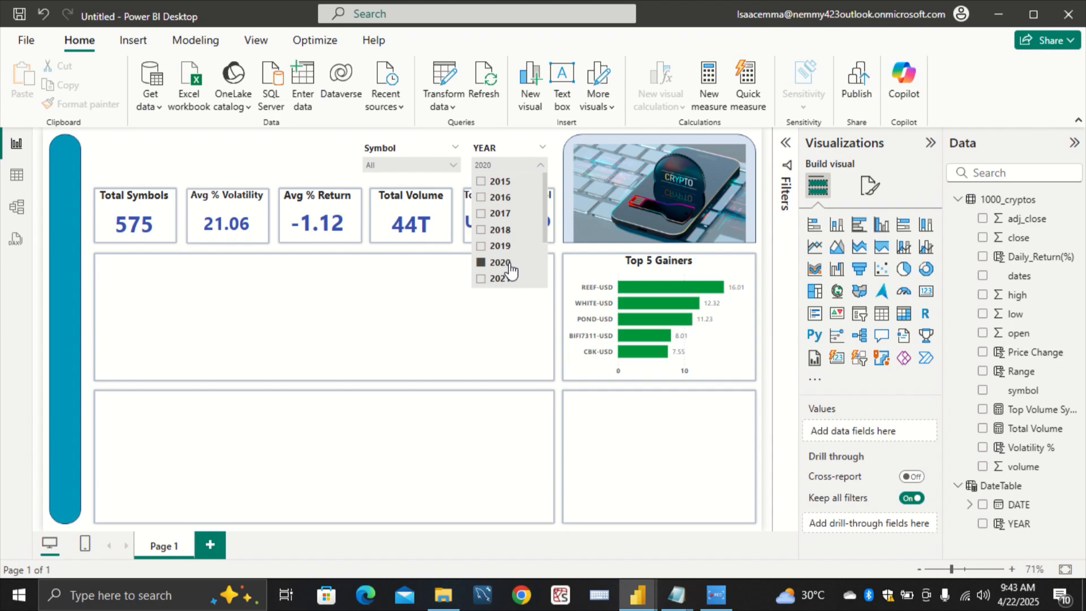
left_click(509, 264)
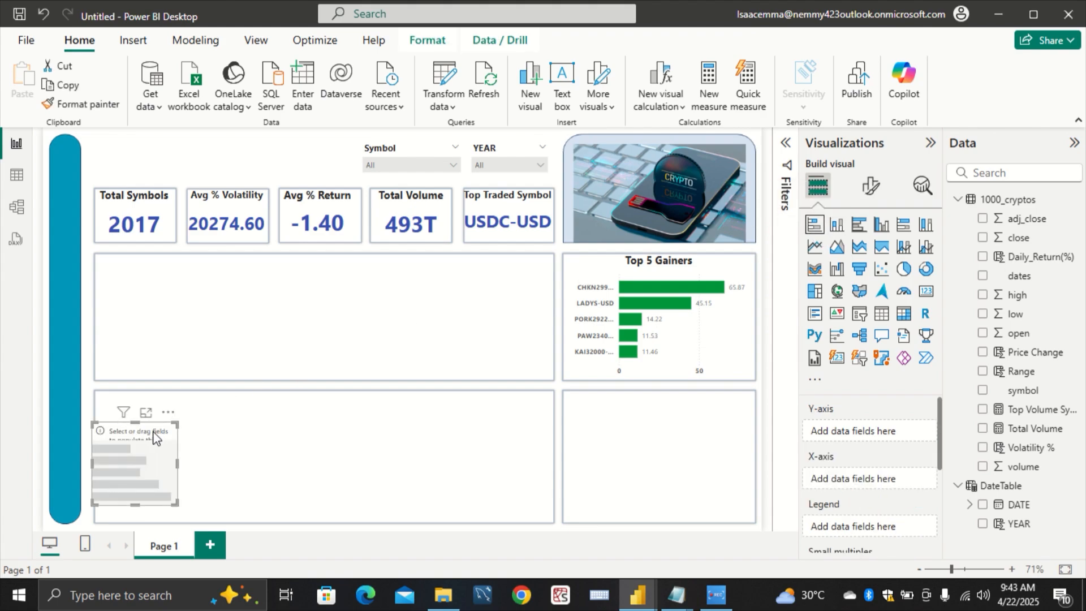
Step: Move and enlarge the empty stacked bar chart, and plot the average Daily_Return(%) on its X-axis with symbol on its Y-axis
left_click_drag(163, 479, 473, 495)
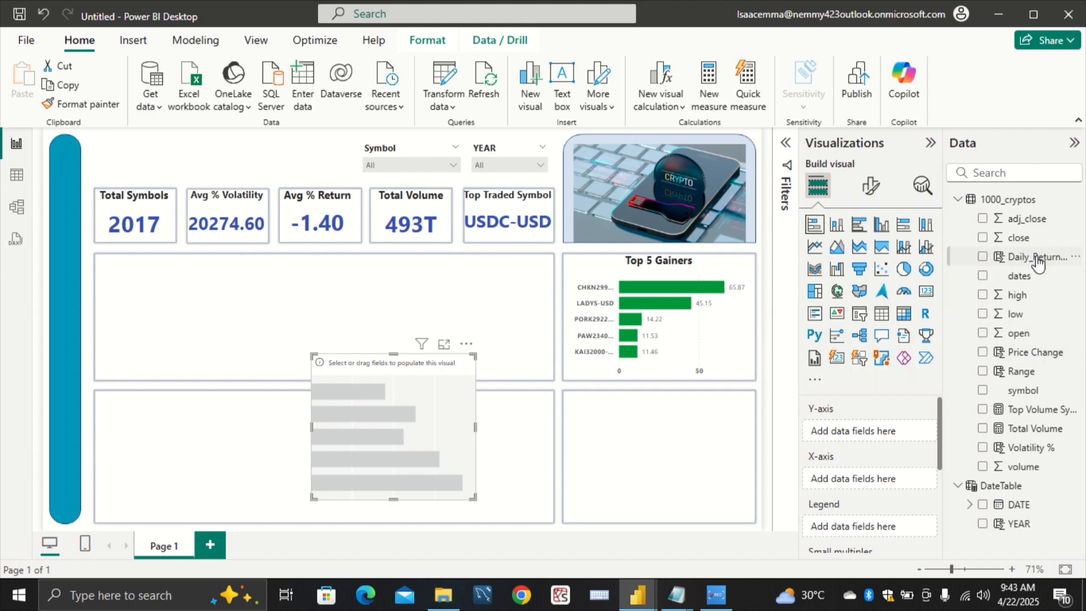
left_click_drag(1038, 263, 896, 487)
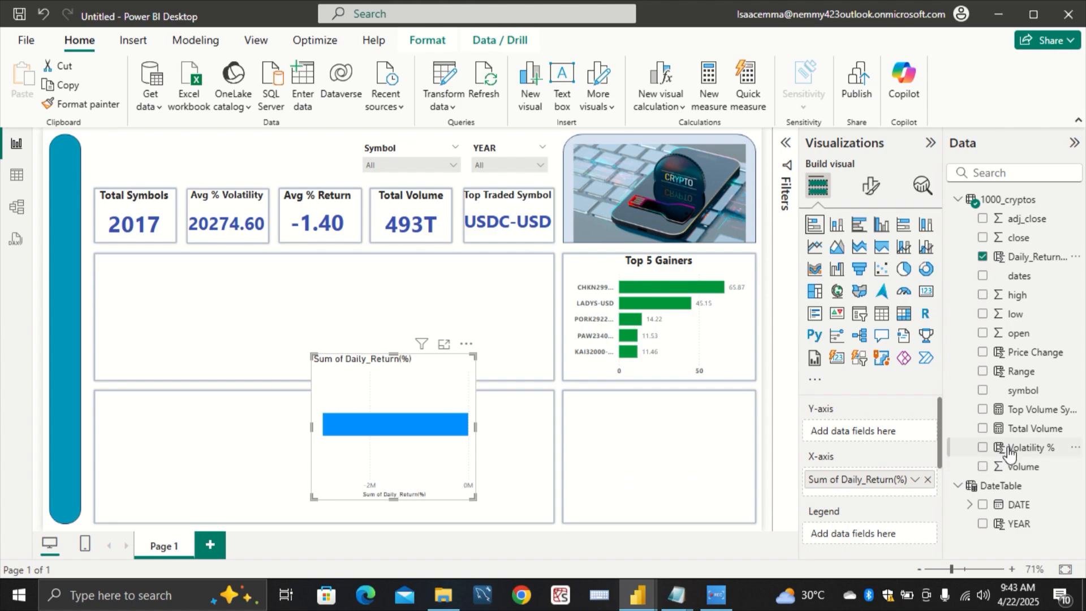
double_click(1027, 390)
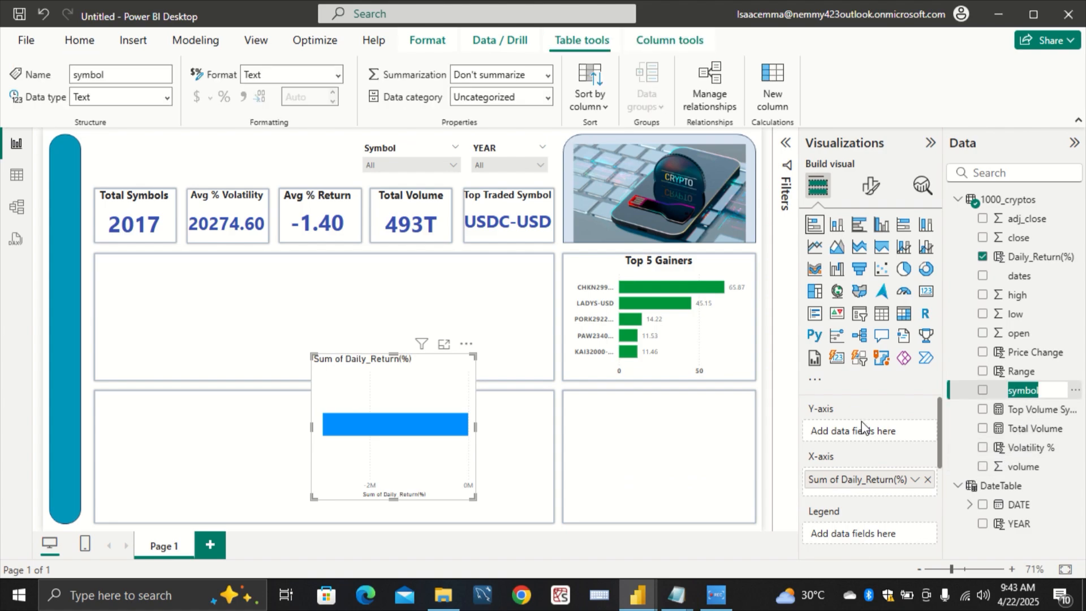
left_click(977, 390)
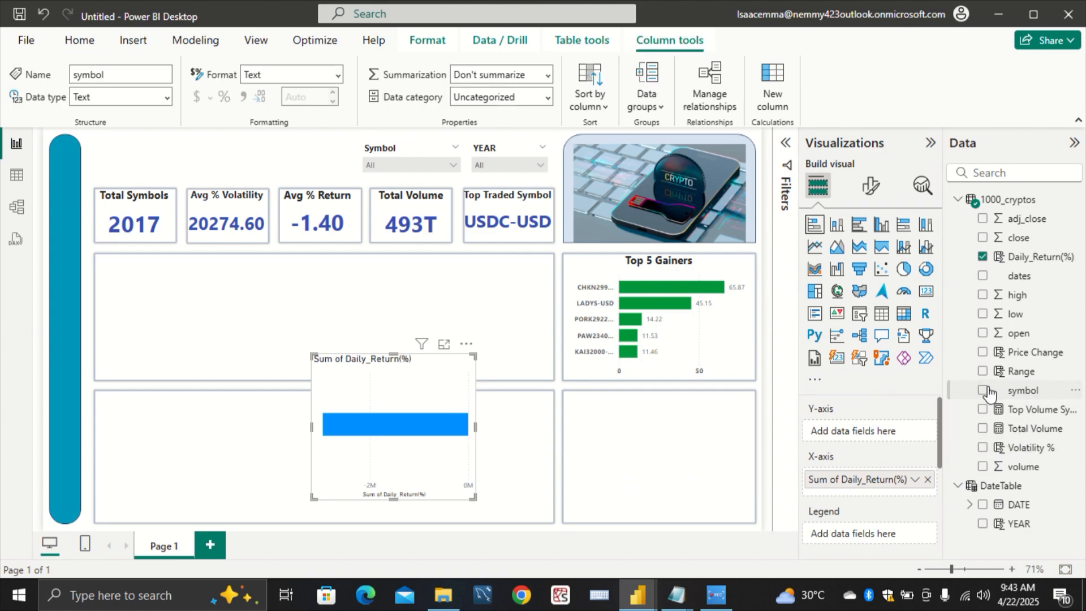
left_click_drag(989, 390, 849, 434)
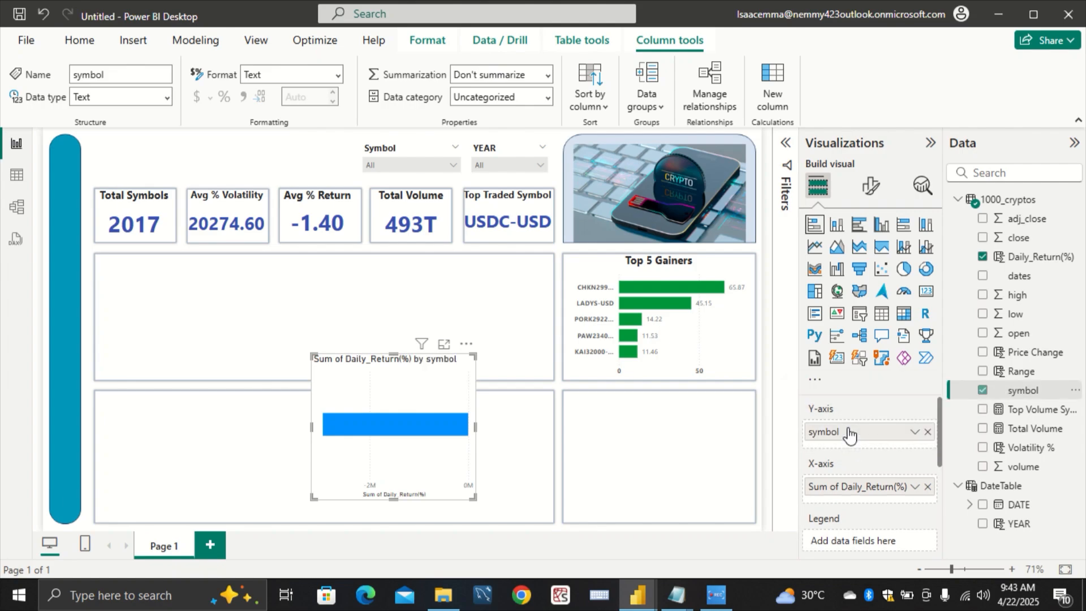
left_click(914, 488)
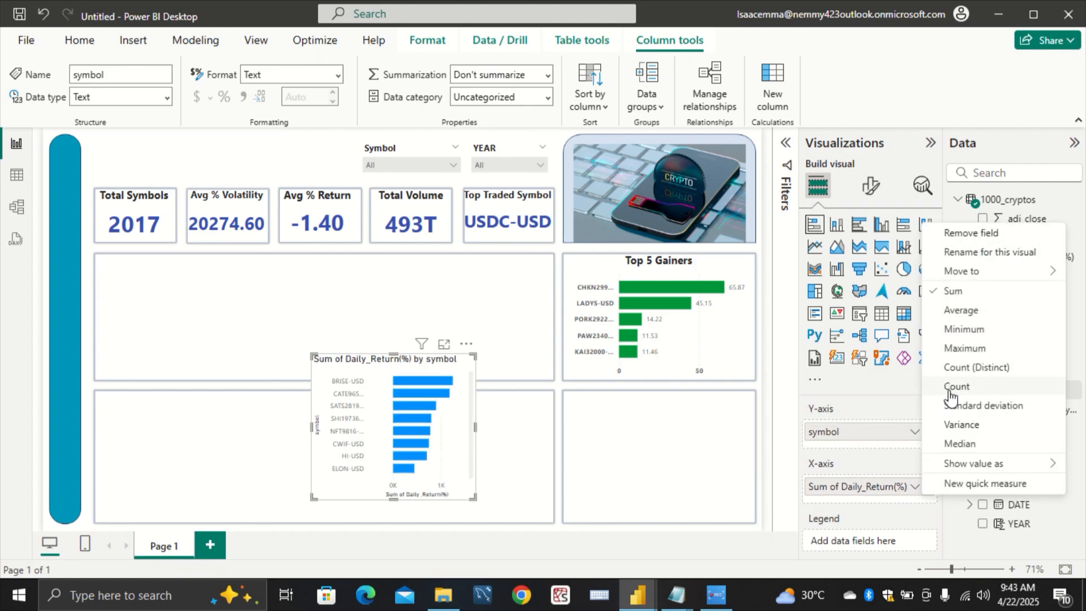
left_click(961, 311)
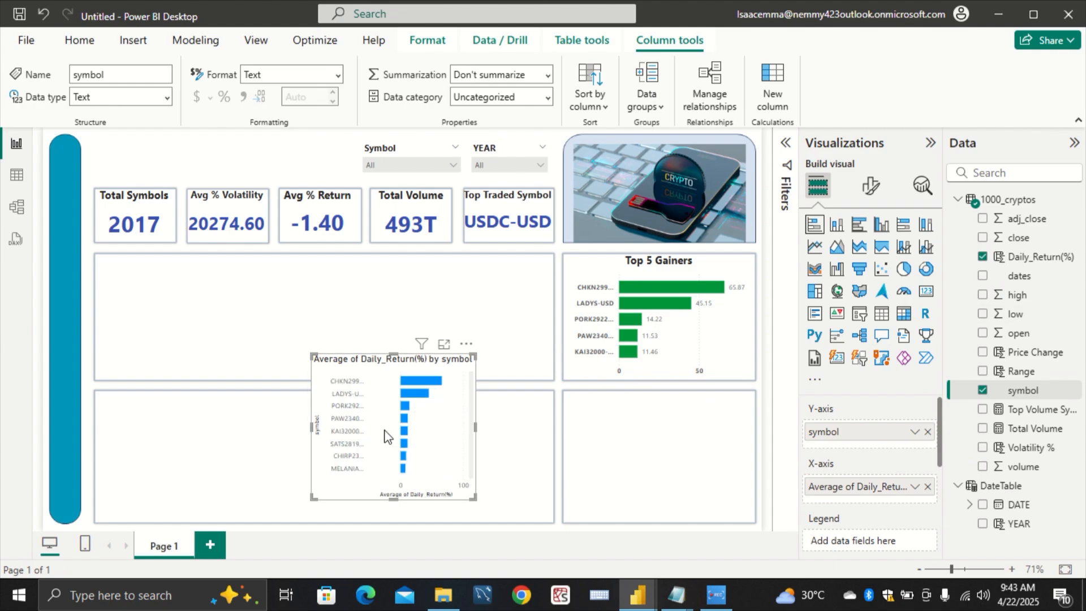
Step: Make the new bar chart taller and sort it ascending by average Daily_Return(%)
left_click_drag(394, 355, 389, 297)
left_click(468, 292)
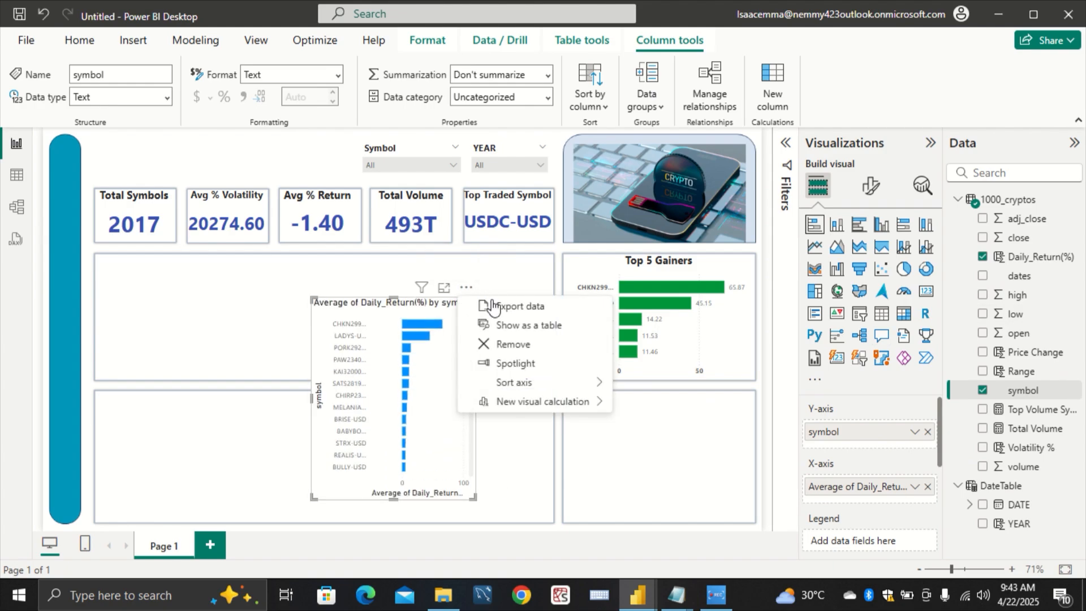
mouse_move(538, 383)
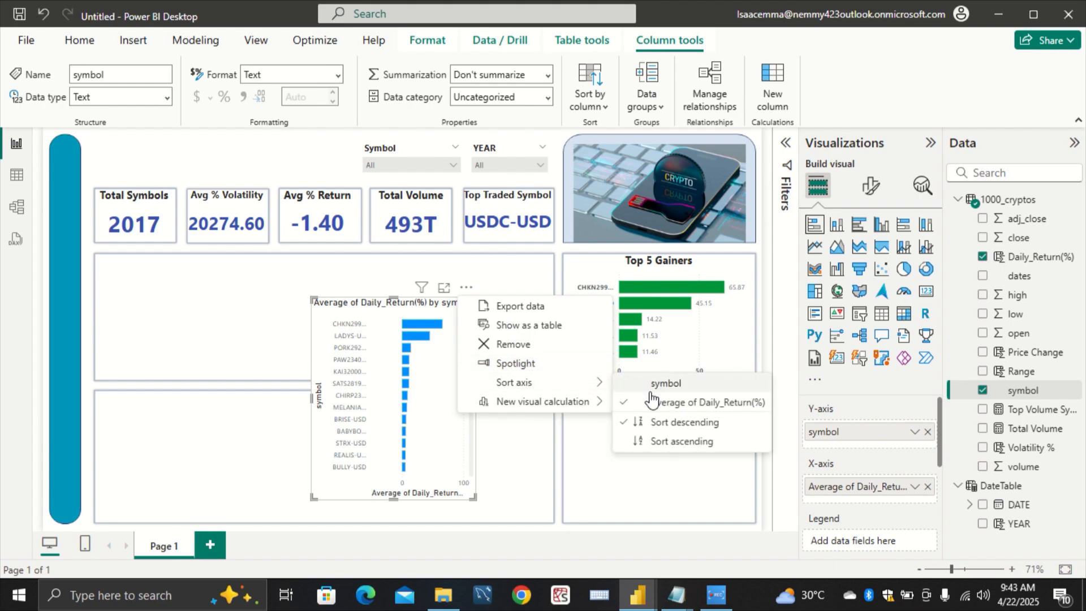
left_click(664, 440)
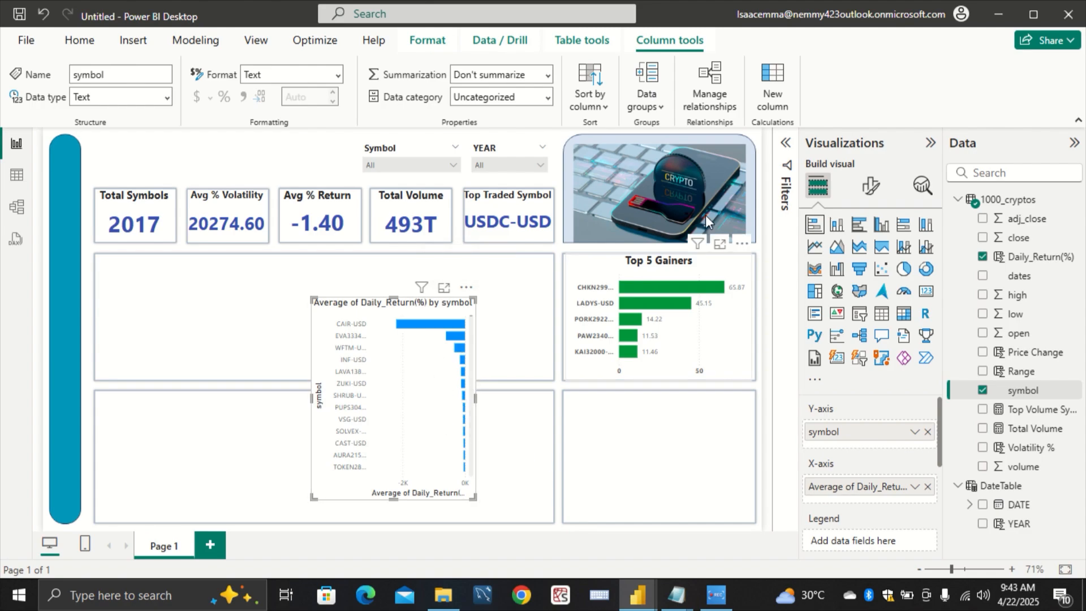
Step: Apply a Top N filter on symbol to the new chart, showing the bottom 5 by average Daily_Return(%)
left_click(793, 147)
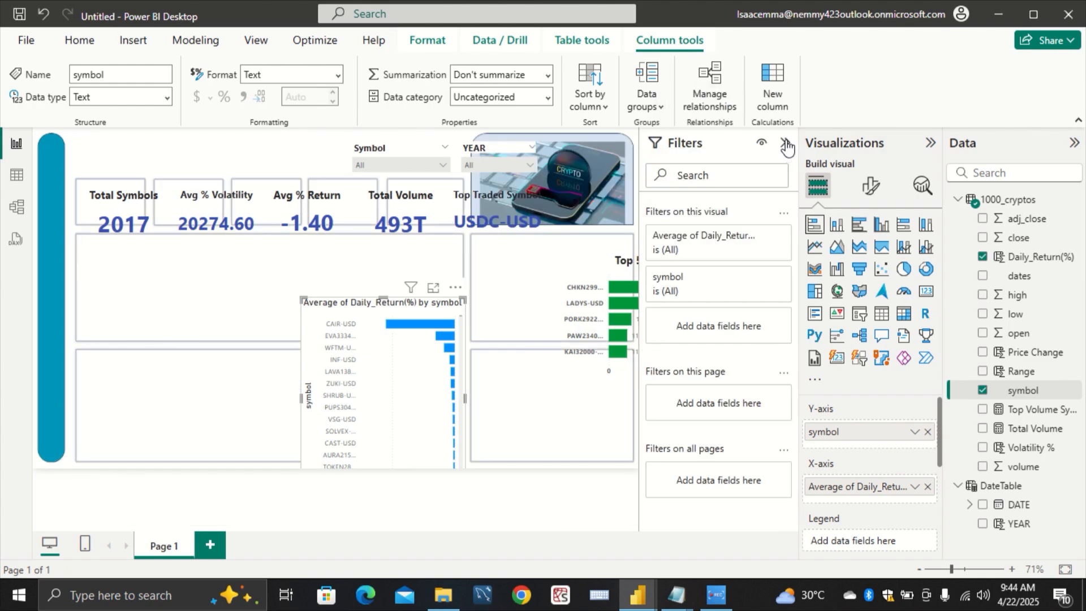
left_click(762, 278)
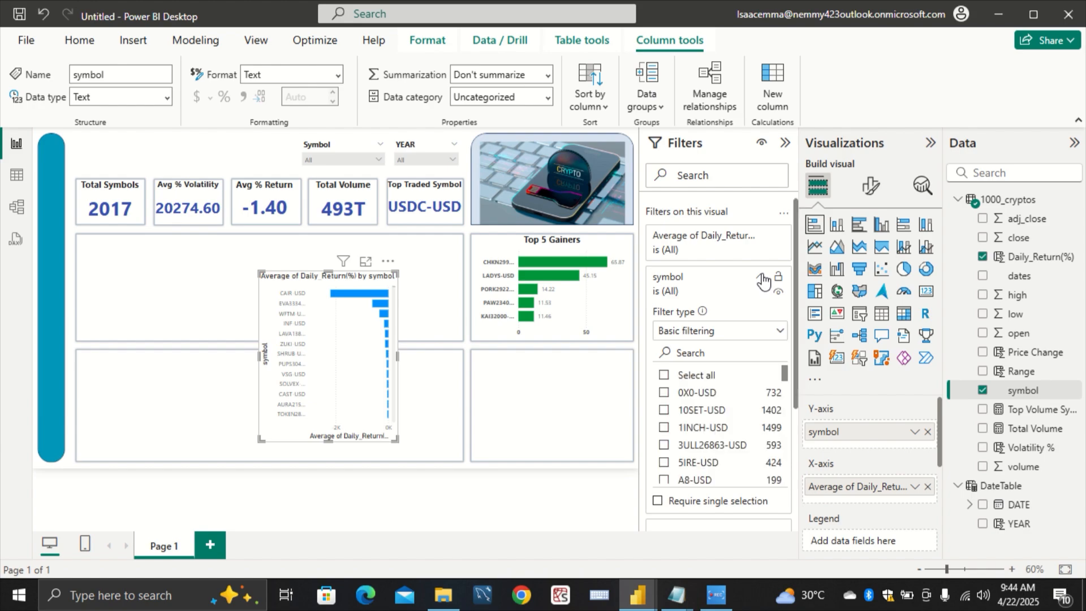
left_click(757, 333)
left_click(687, 391)
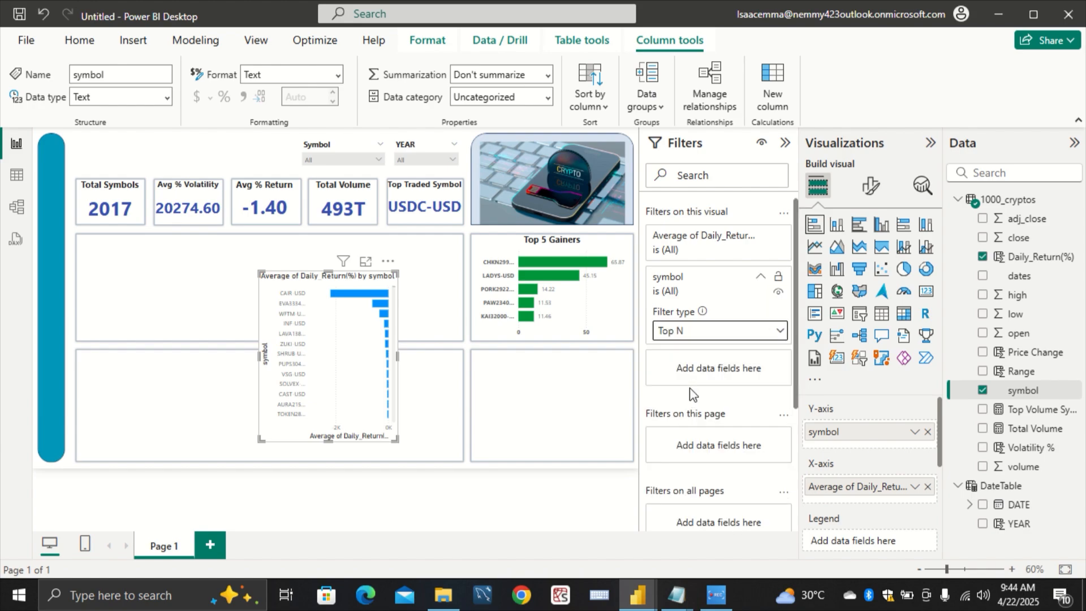
left_click(693, 374)
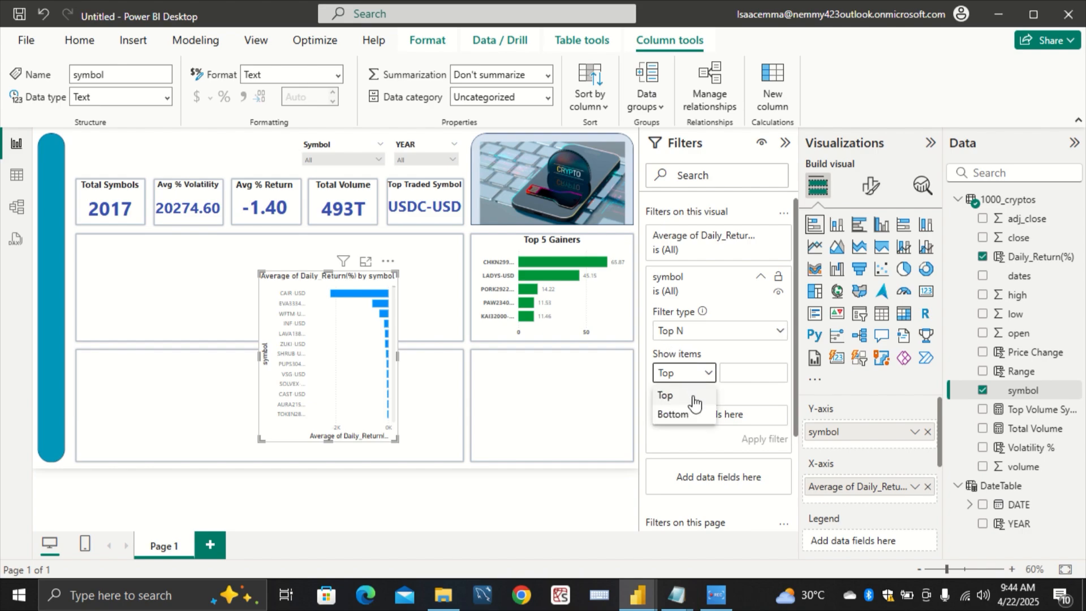
left_click(695, 415)
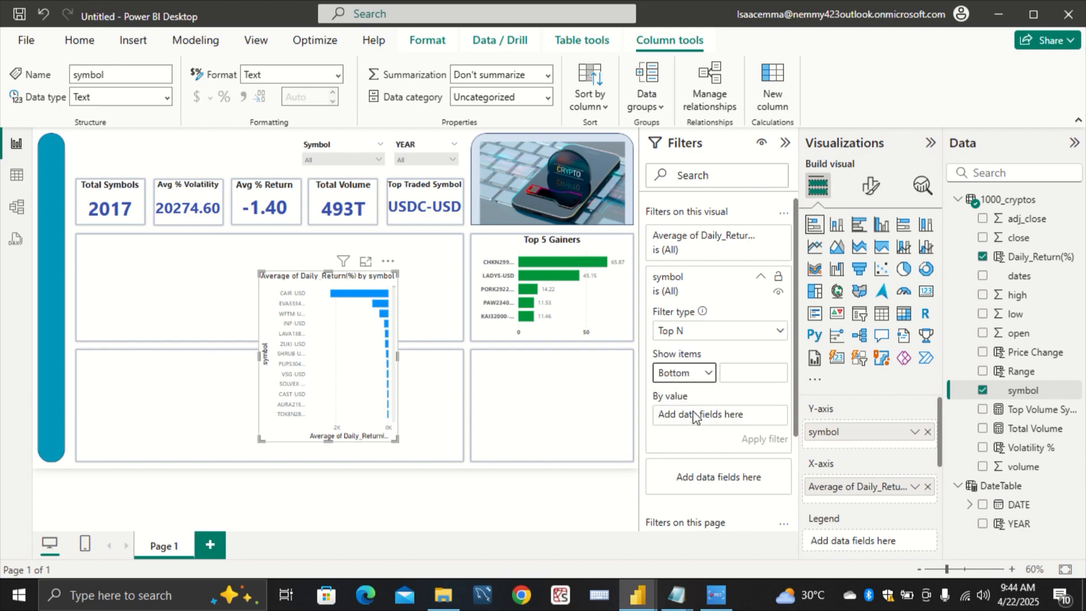
left_click(756, 372)
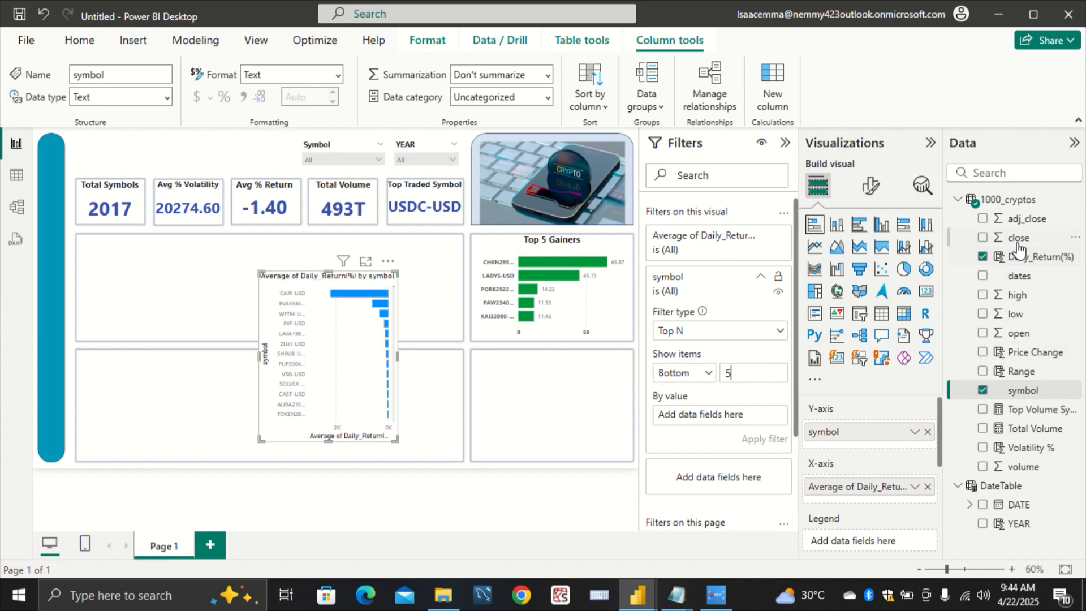
left_click_drag(1019, 261, 713, 421)
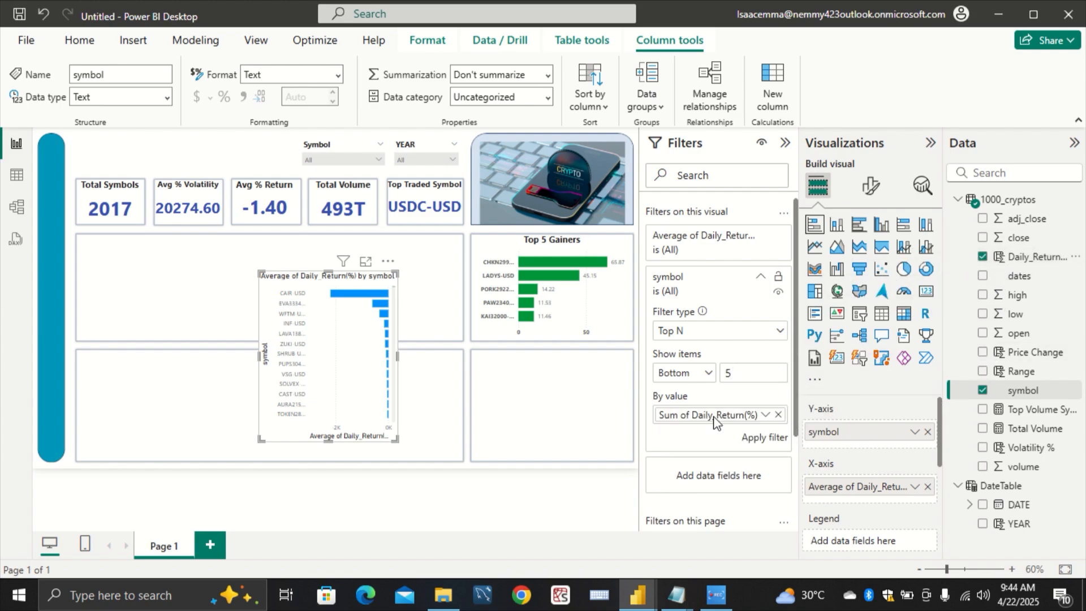
left_click(764, 416)
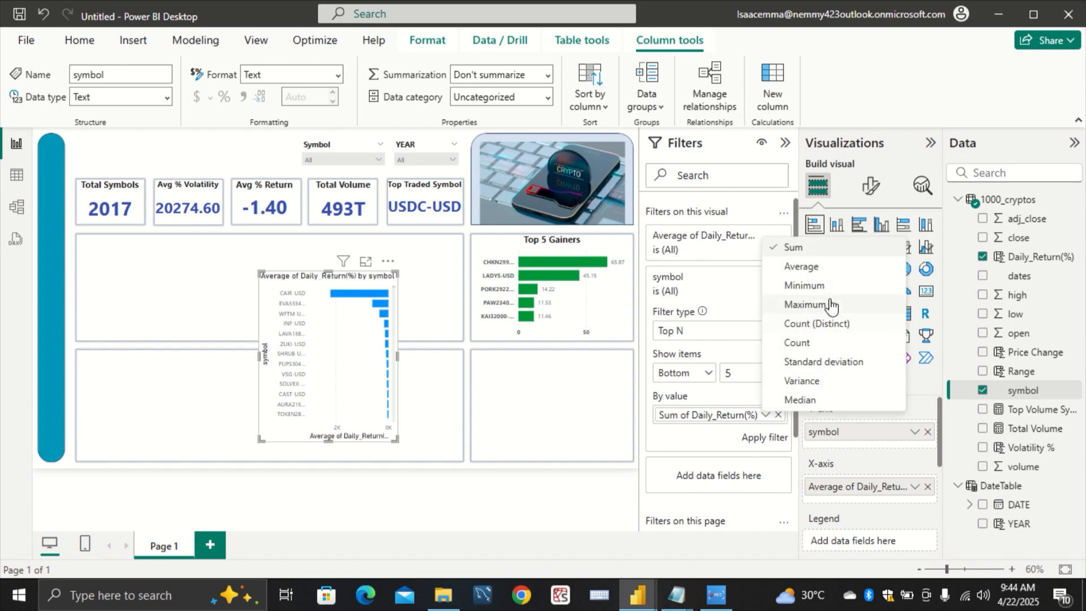
left_click(818, 268)
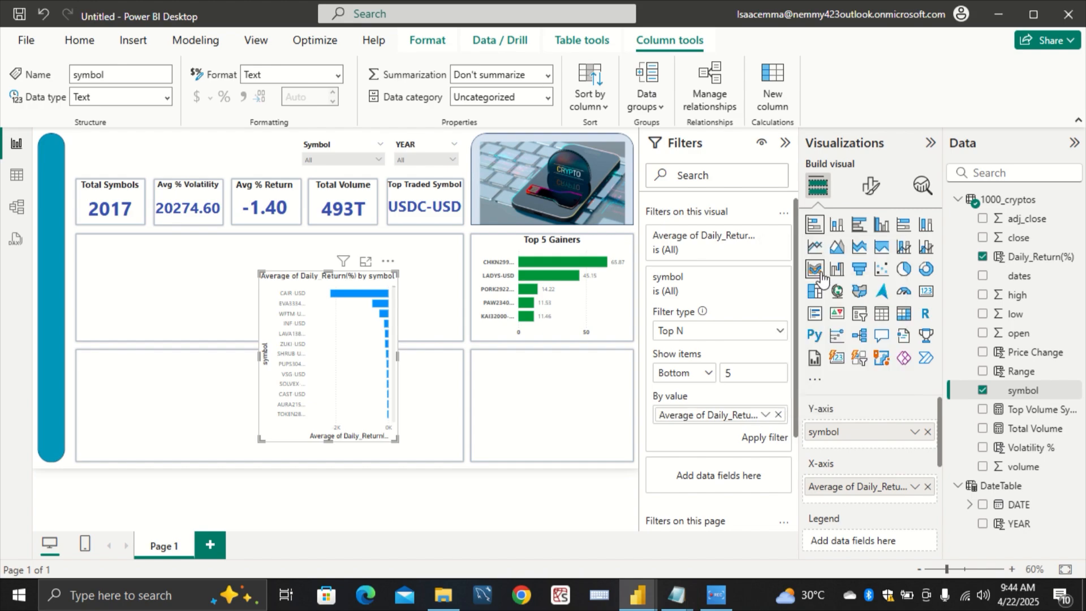
left_click(764, 440)
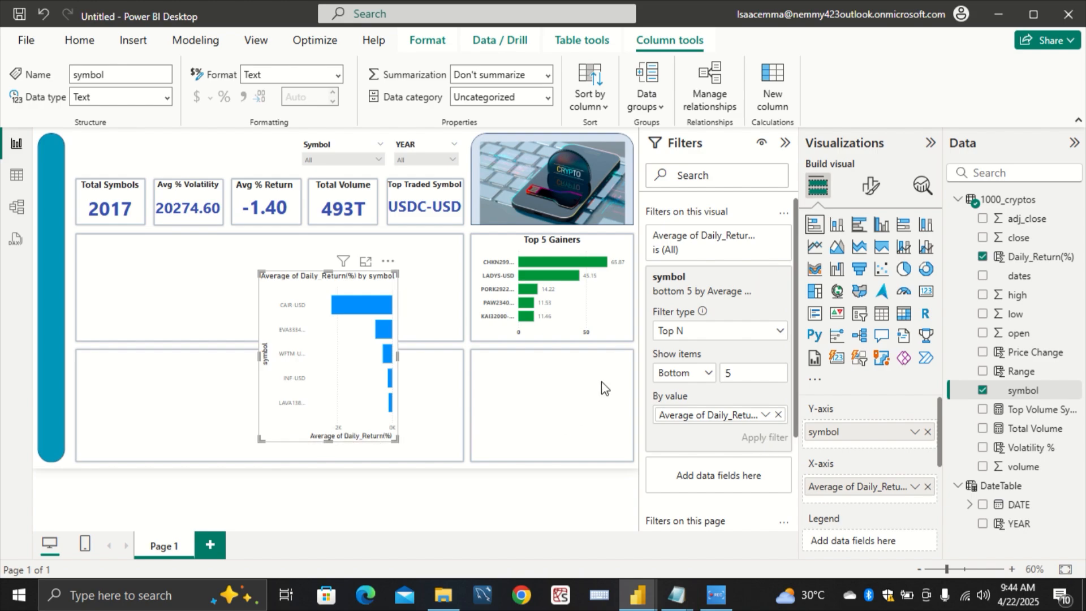
left_click(785, 143)
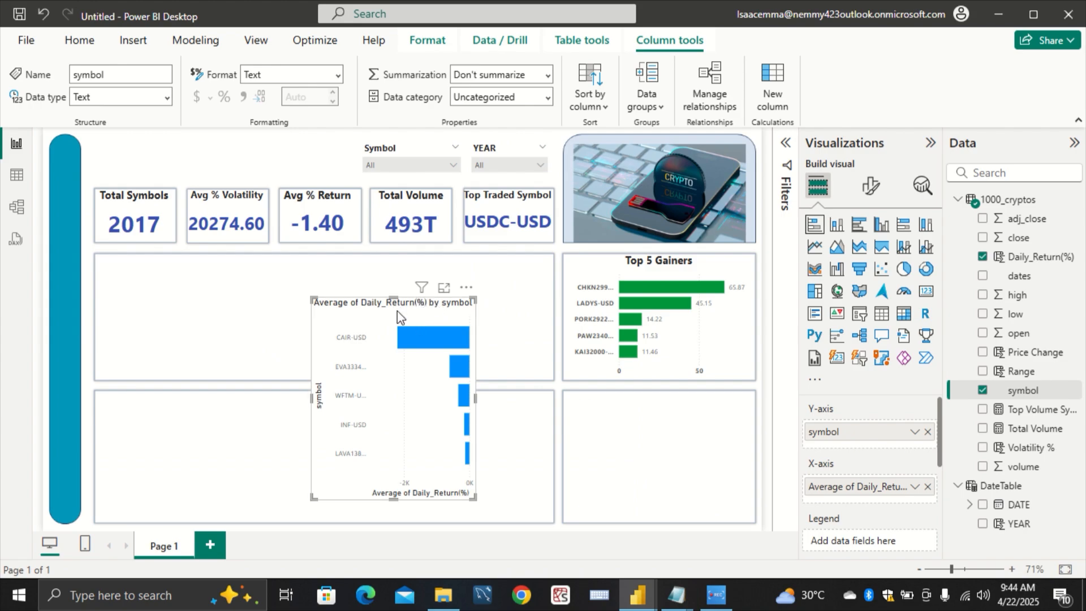
Step: Shrink the bottom-five chart and place it in the empty frame below the Top 5 Gainers chart
left_click_drag(394, 299, 403, 333)
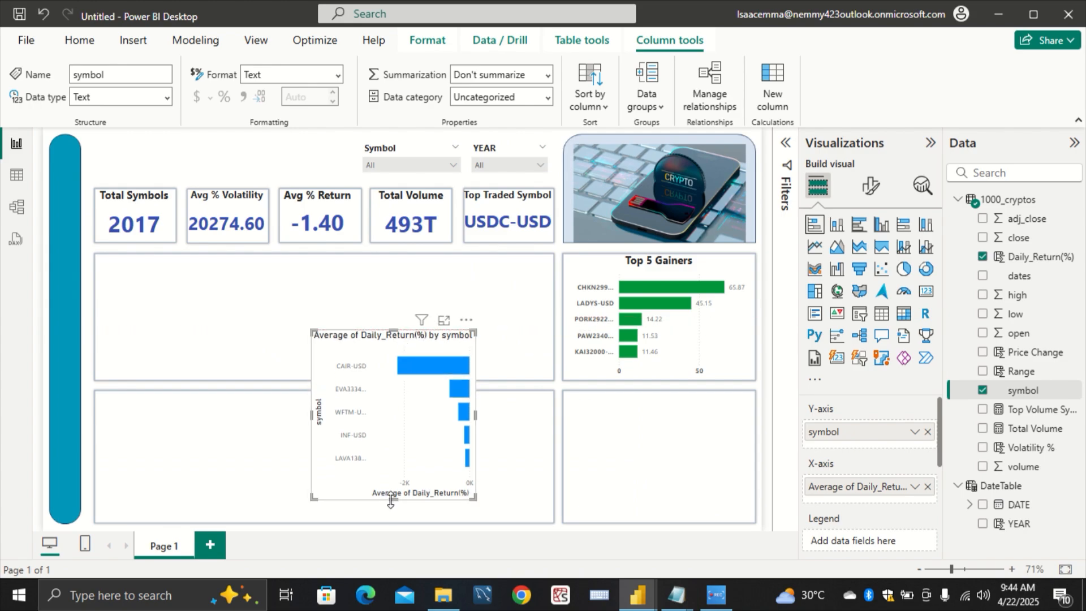
left_click_drag(391, 501, 391, 465)
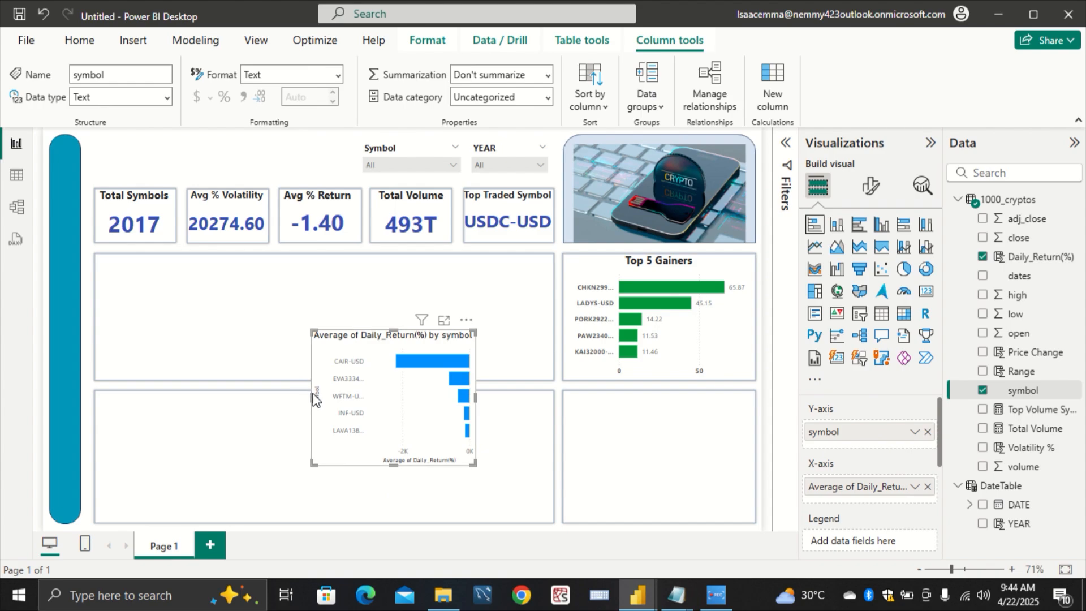
left_click_drag(314, 398, 333, 400)
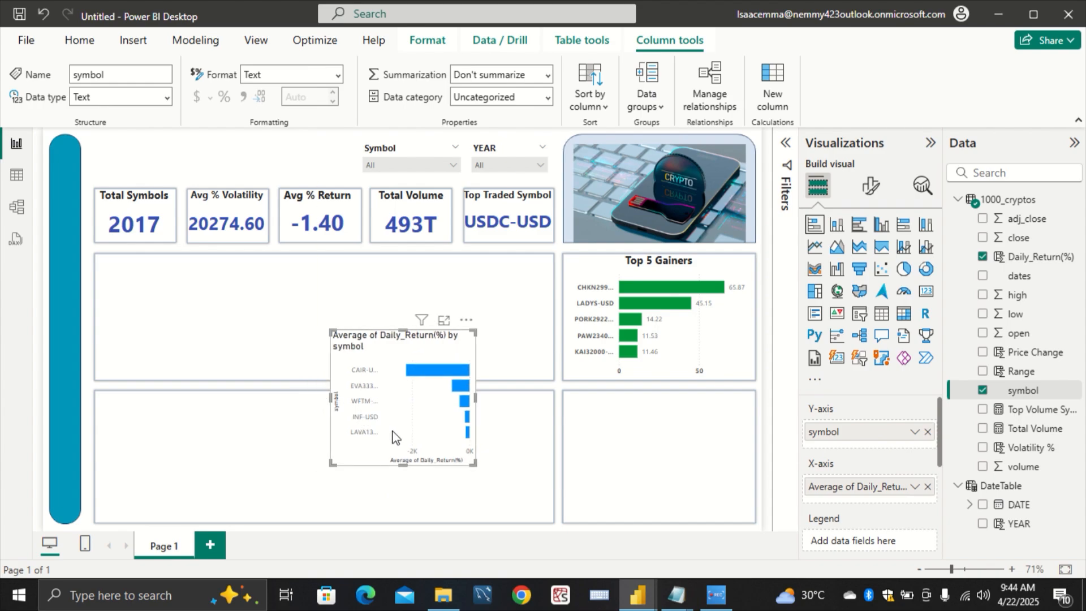
left_click_drag(393, 433, 636, 508)
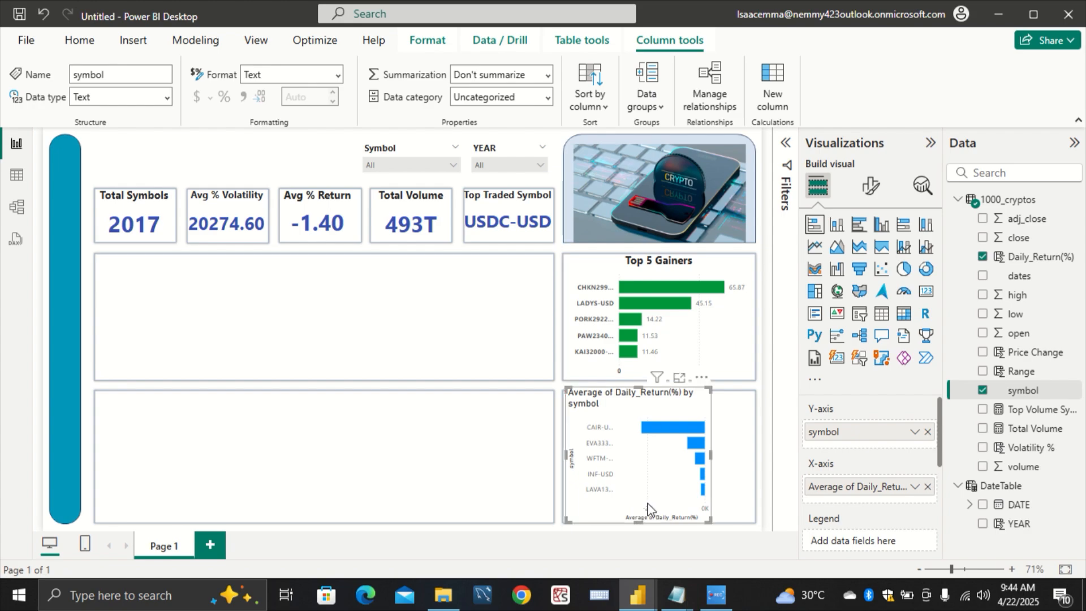
Step: Turn off the Y-axis title of the bottom-five chart
left_click(871, 196)
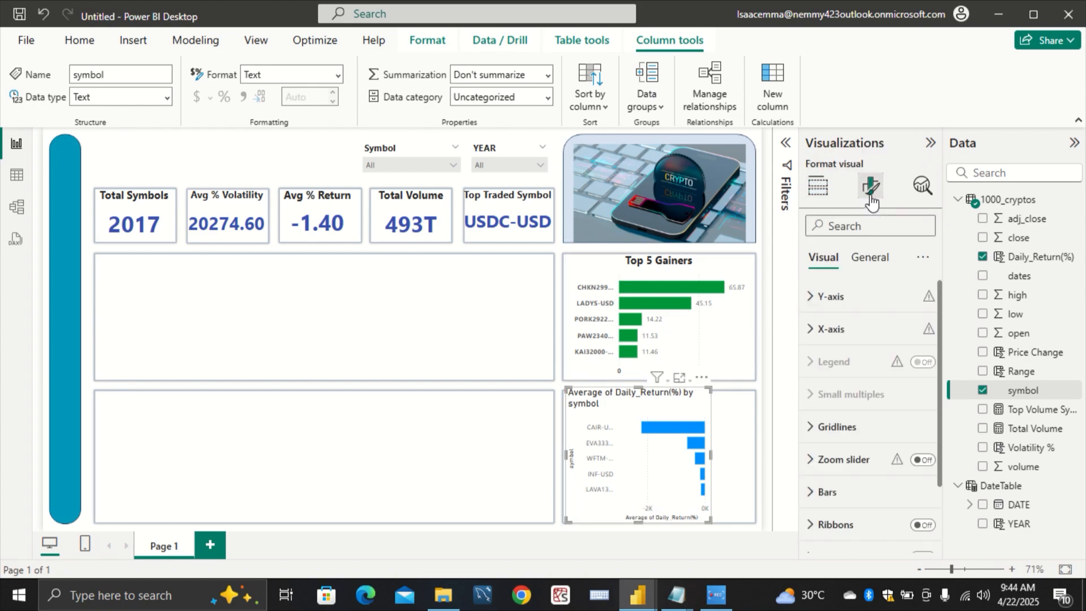
left_click(826, 309)
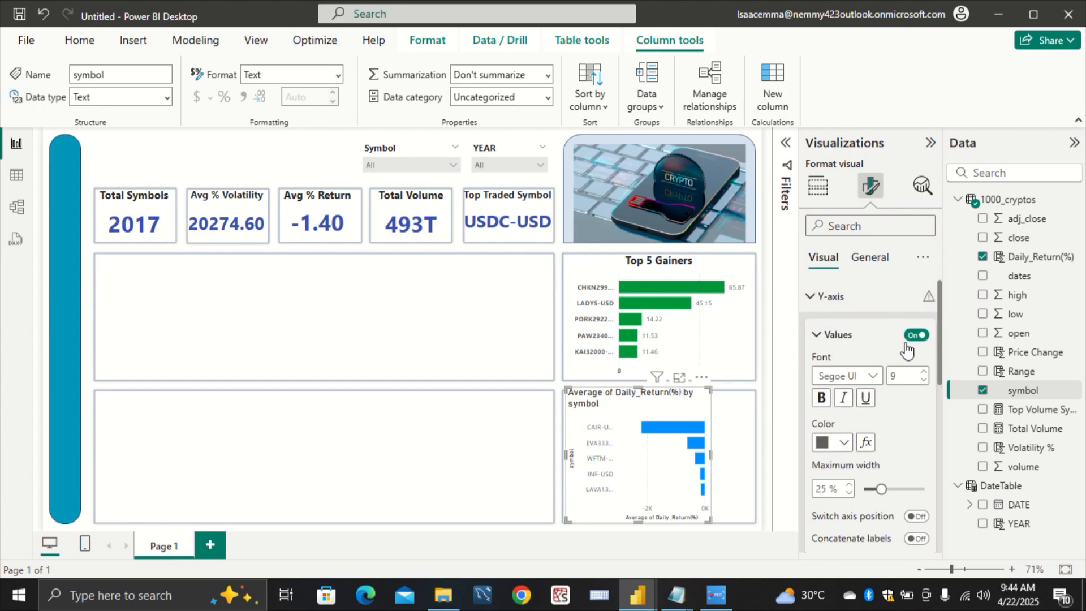
scroll(917, 422, "down", 3)
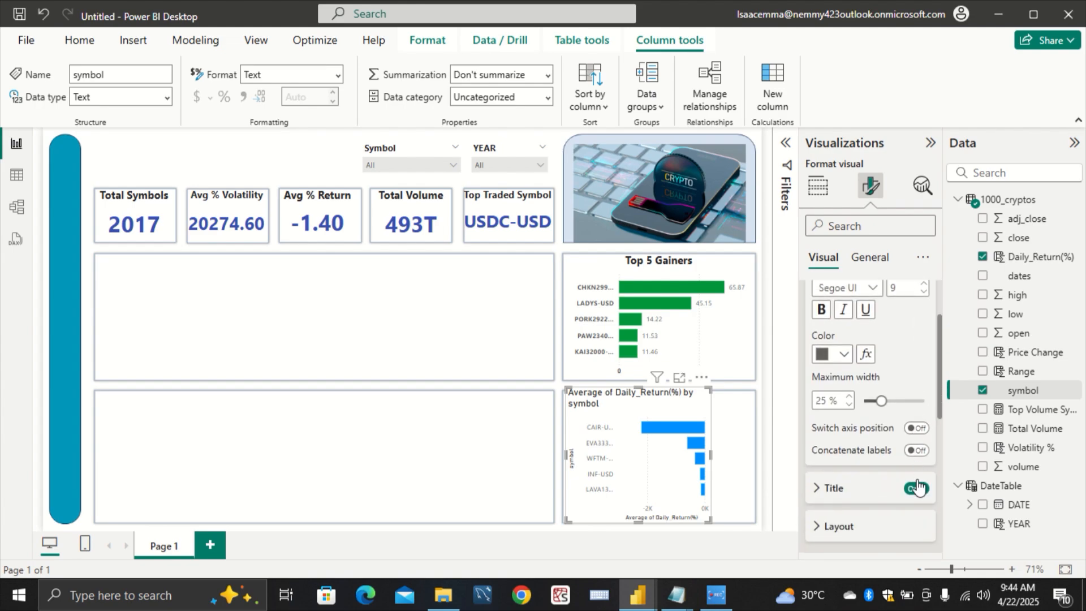
left_click(916, 487)
scroll(905, 462, "up", 1)
scroll(895, 453, "up", 1)
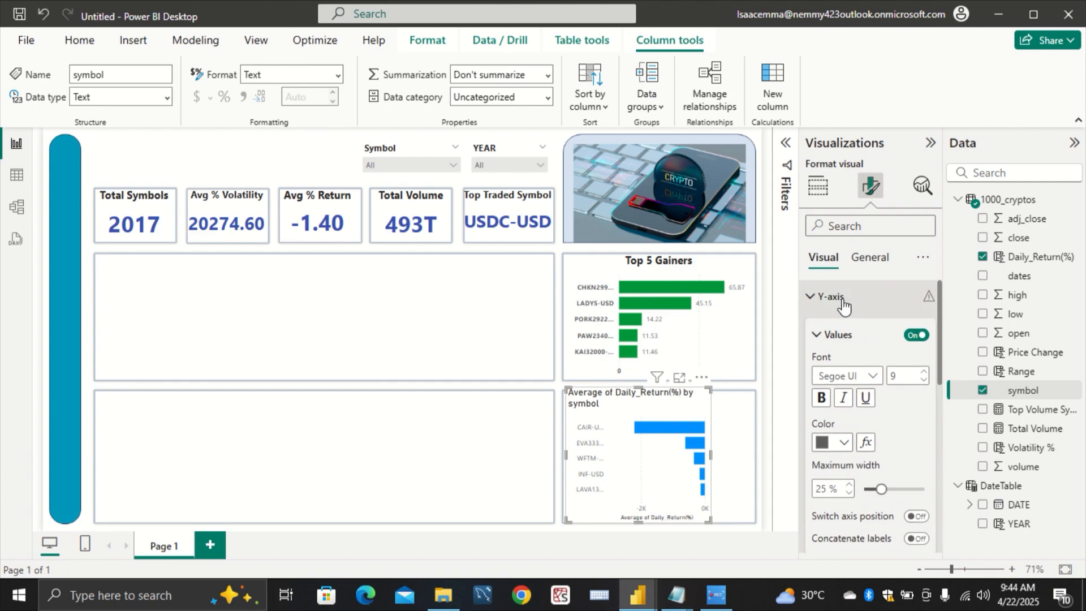
Step: Turn off the X-axis title of the bottom-five chart
left_click(809, 296)
left_click(820, 328)
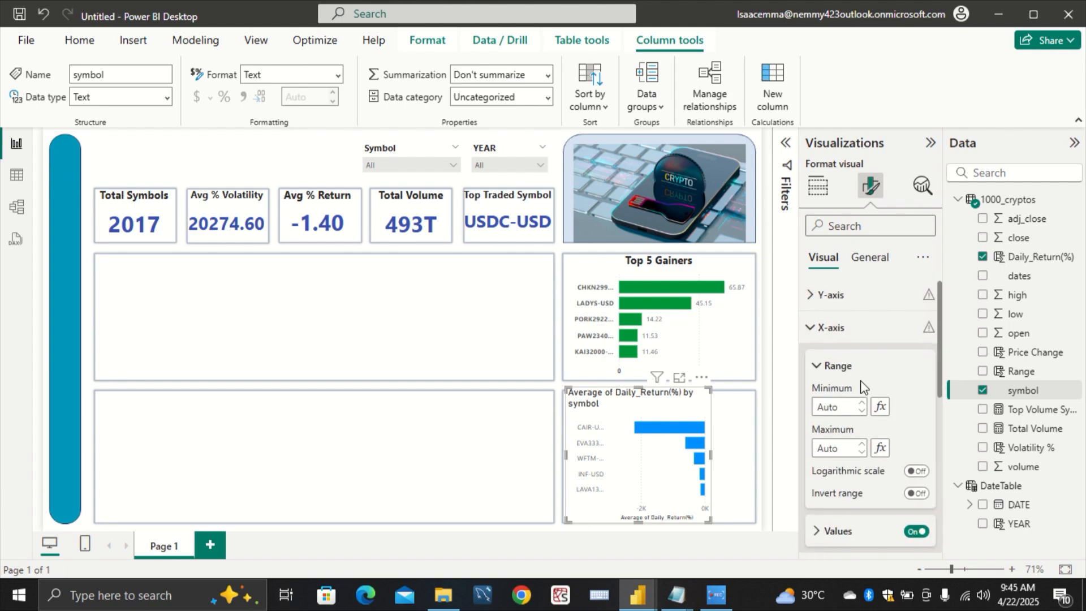
scroll(906, 481, "down", 3)
left_click(913, 472)
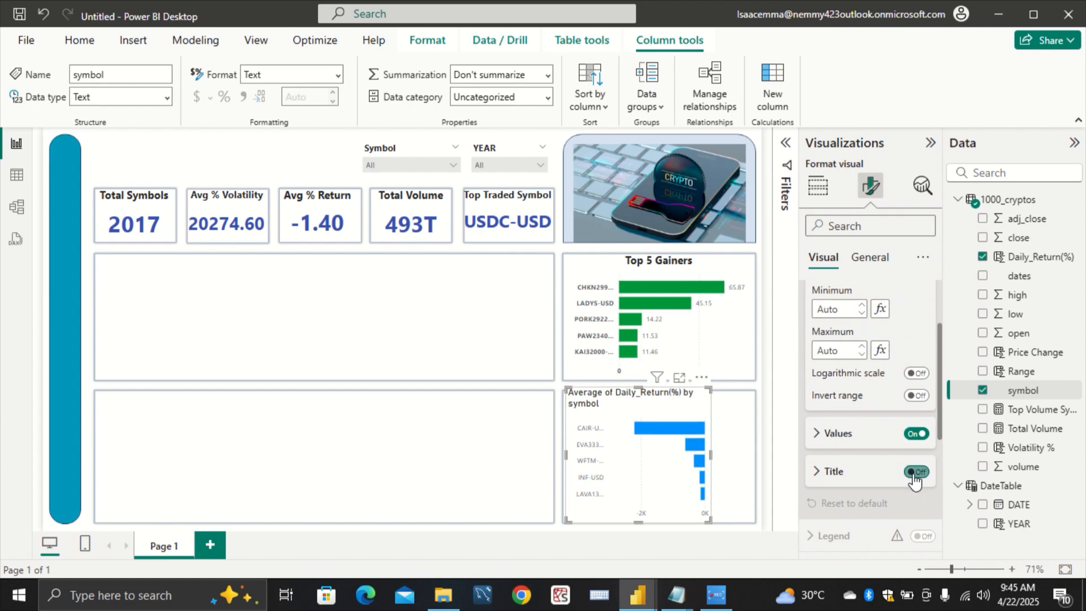
Step: Make the Y-axis and X-axis value labels of the bottom-five chart bold
scroll(831, 440, "up", 3)
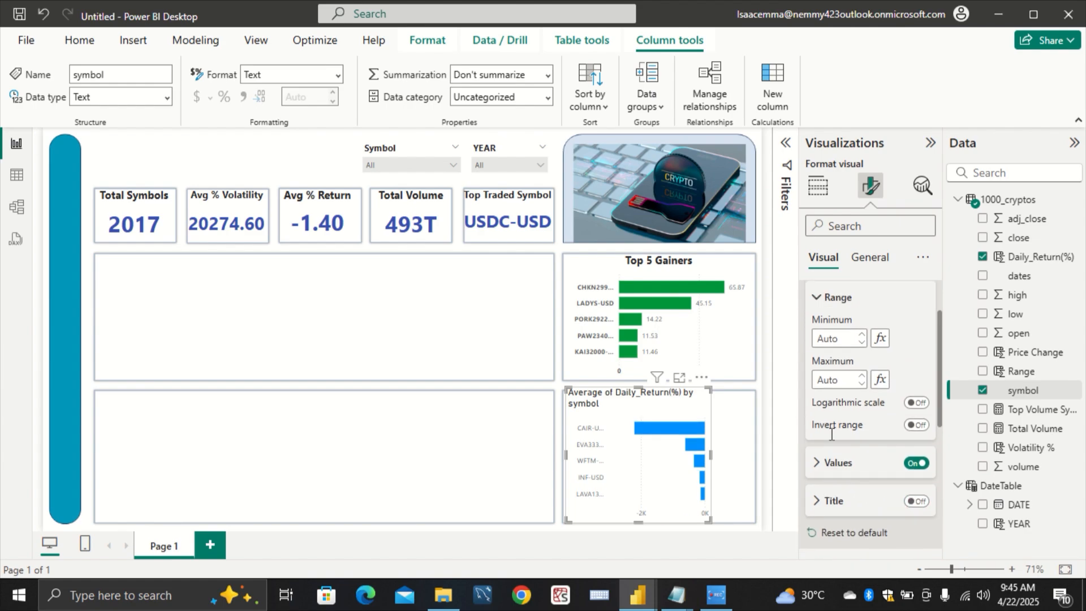
left_click(830, 295)
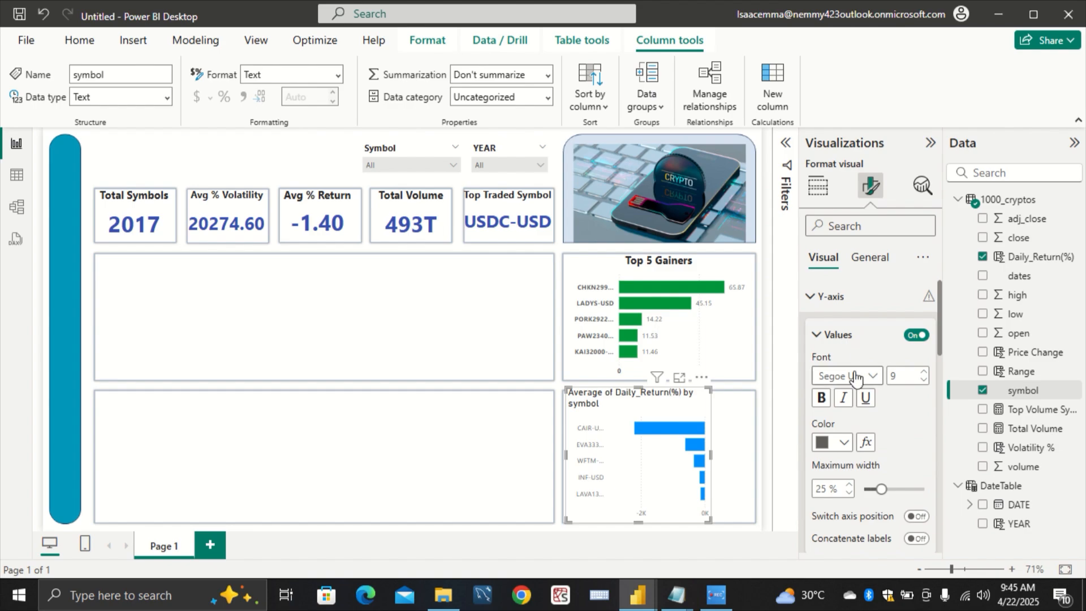
left_click(823, 297)
left_click(823, 329)
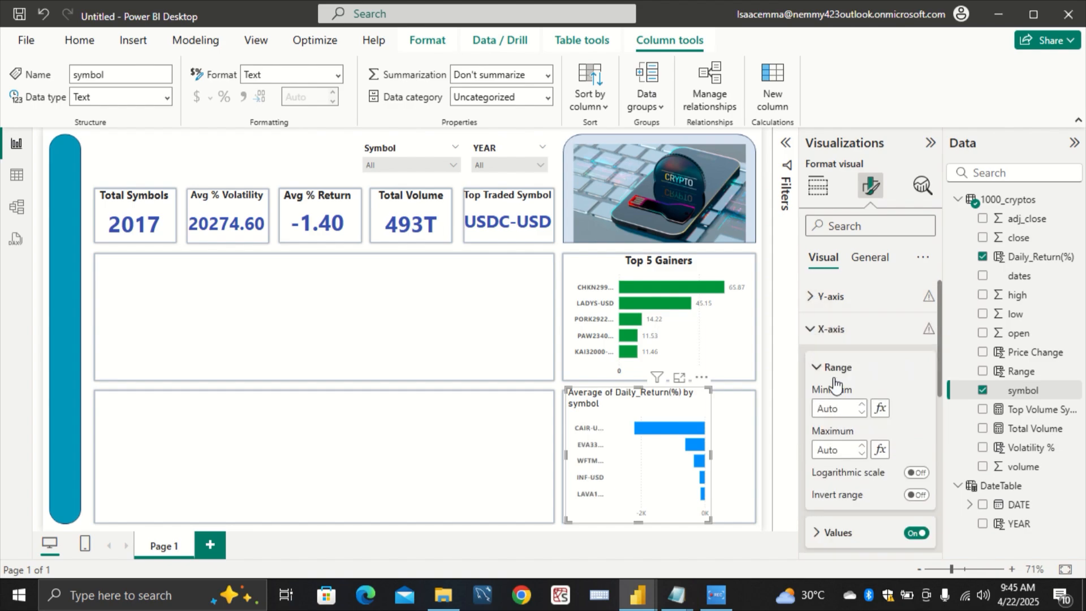
scroll(827, 509, "down", 2)
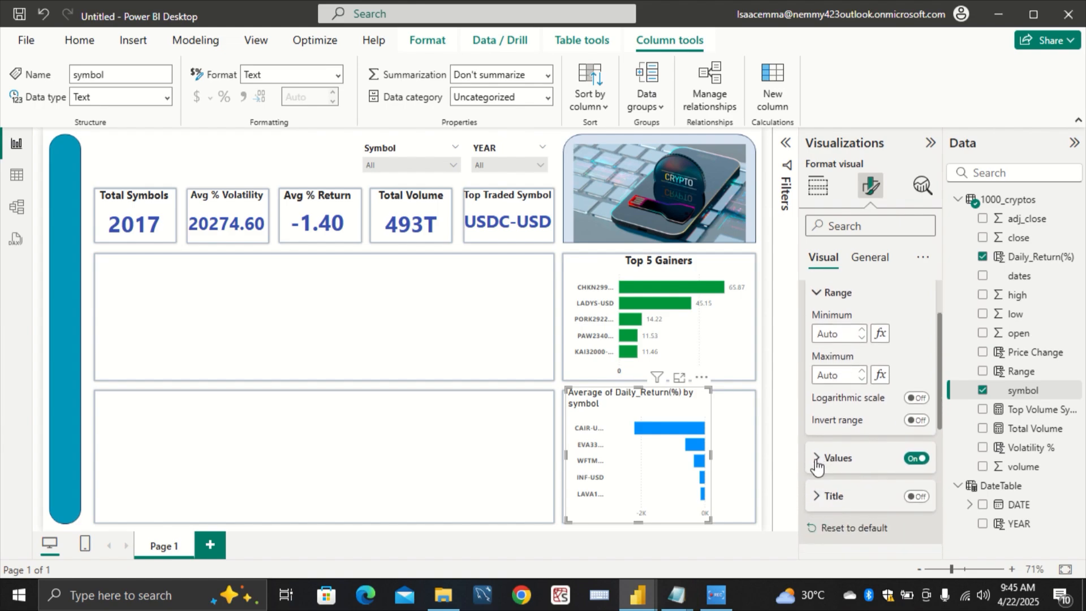
left_click(817, 458)
scroll(820, 469, "down", 2)
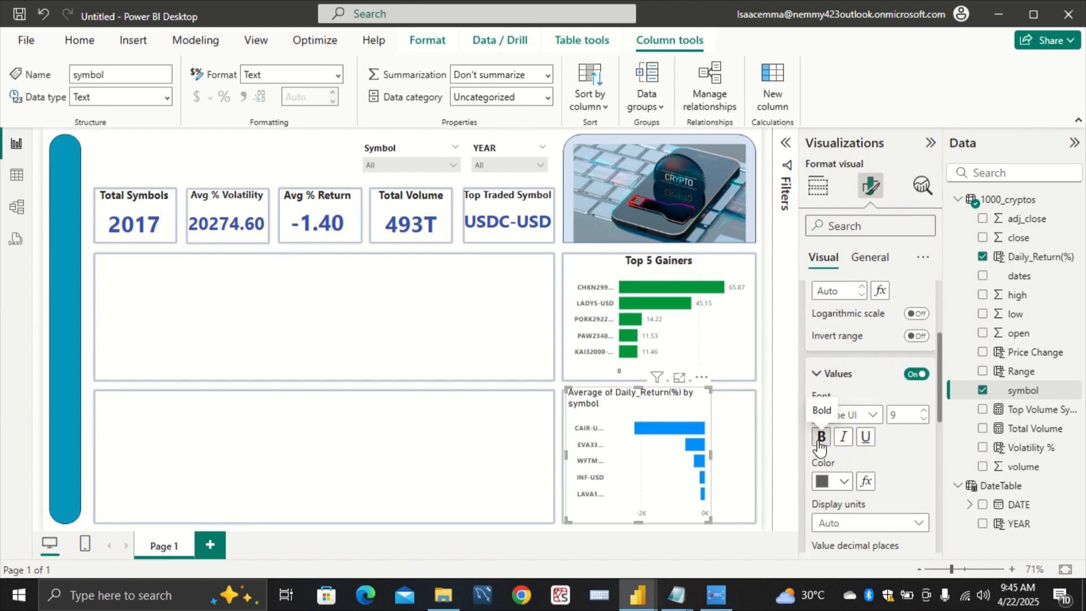
Step: Change the bottom-five chart's title text to "Top 5 Losers"
left_click(865, 258)
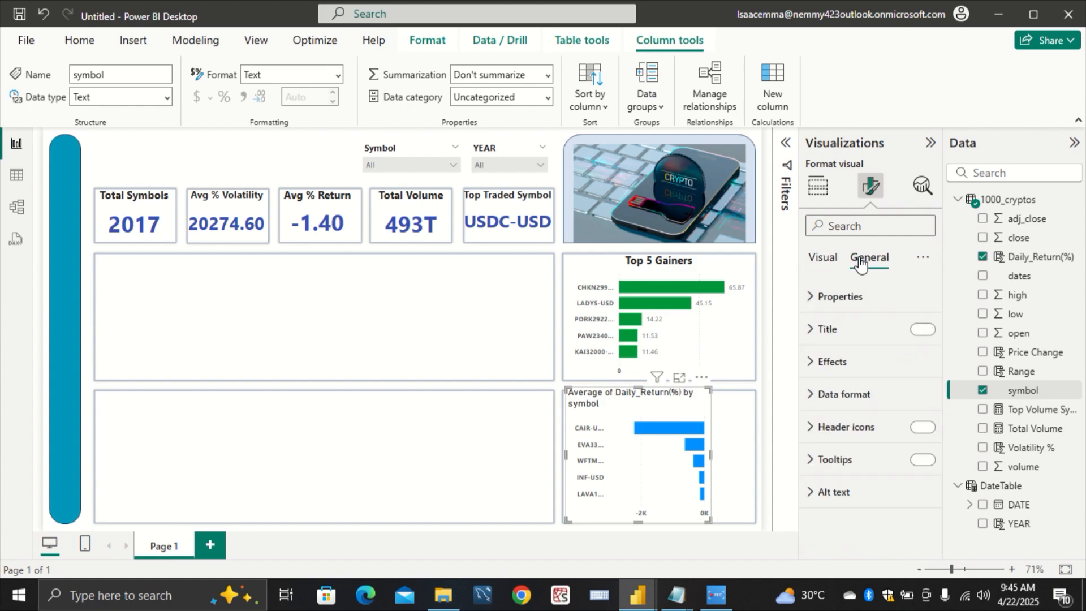
left_click(866, 365)
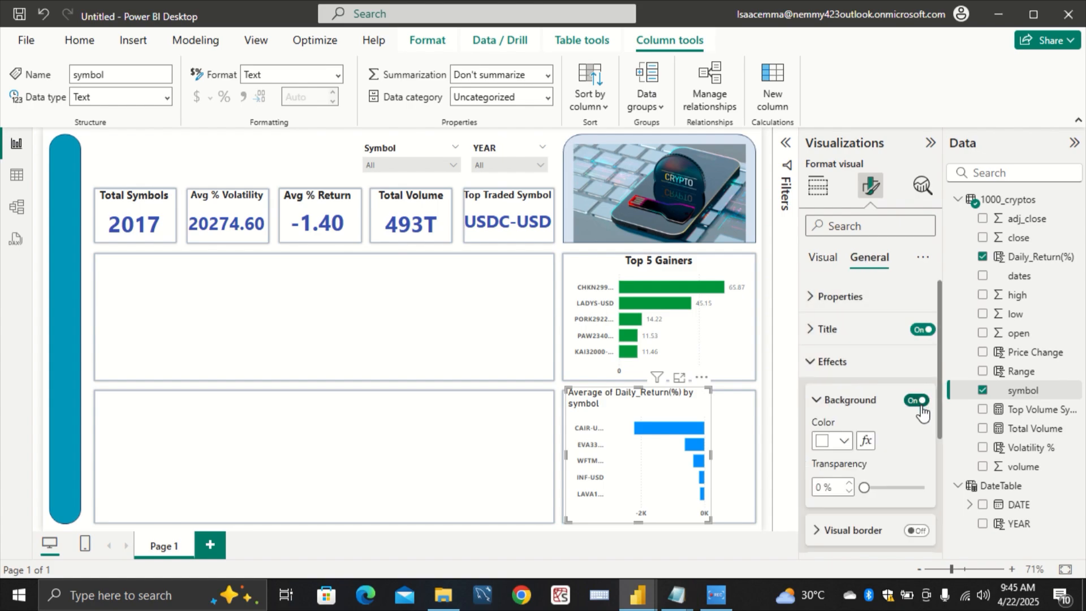
left_click(836, 362)
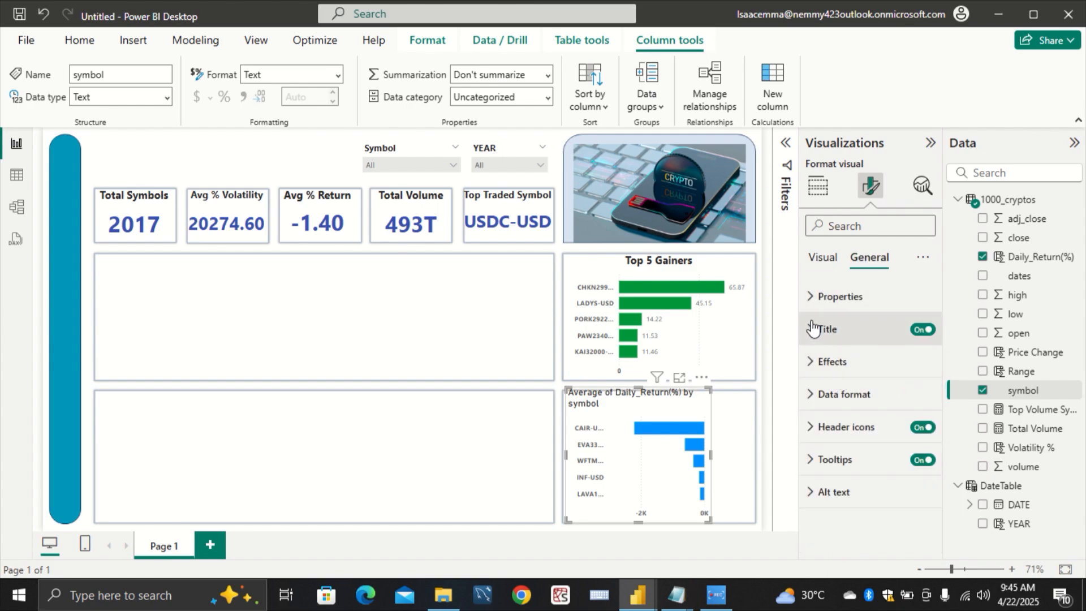
left_click(826, 329)
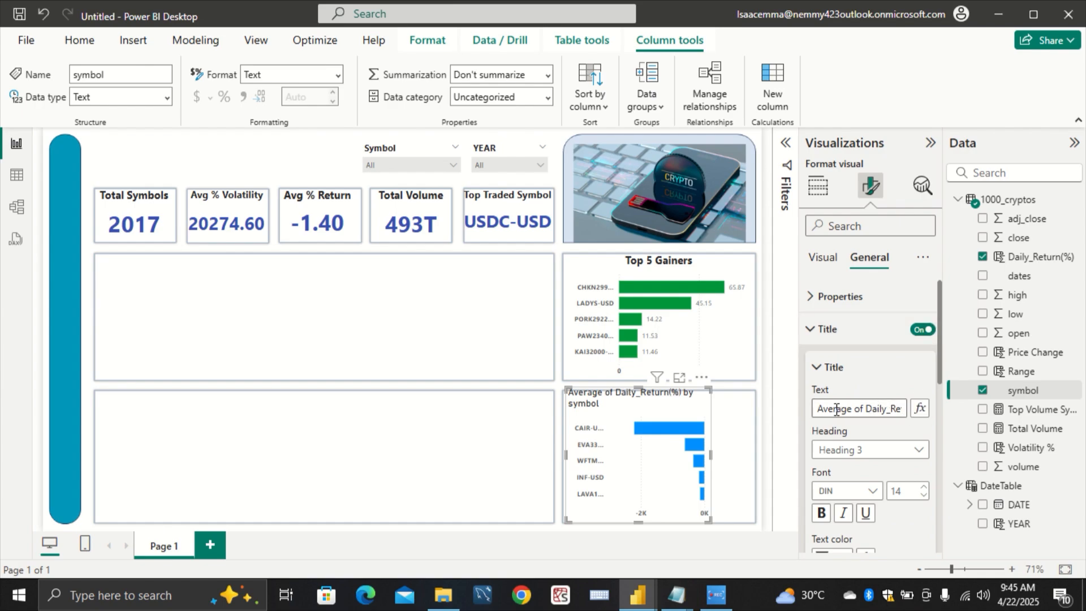
left_click_drag(818, 408, 1078, 426)
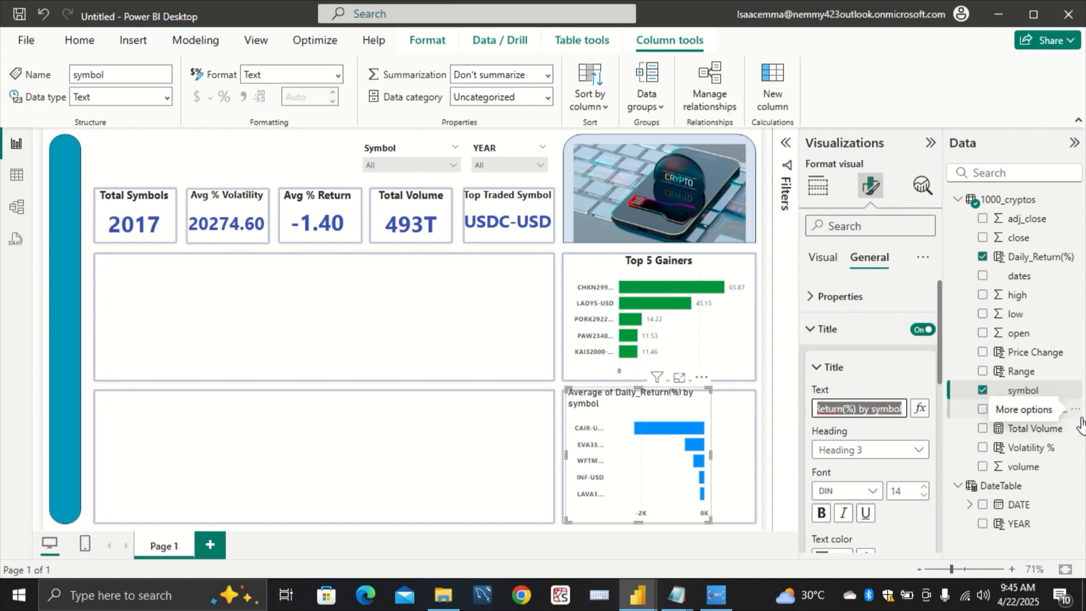
key("BackSpace")
type("Top 5 Losers")
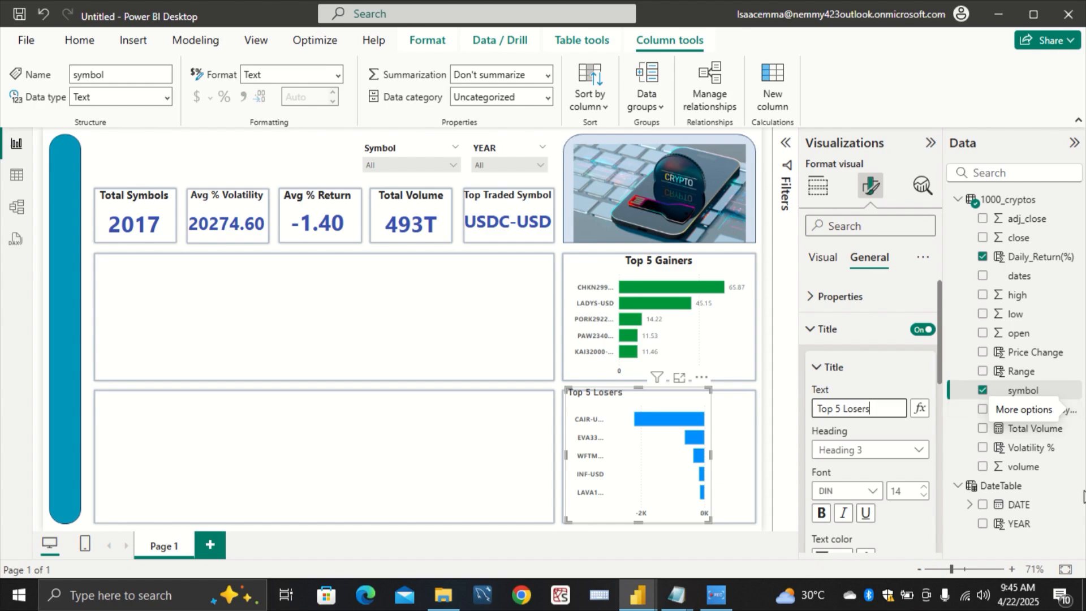
Step: Format the Top 5 Losers title in bold Segoe UI and centre it horizontally
left_click(874, 498)
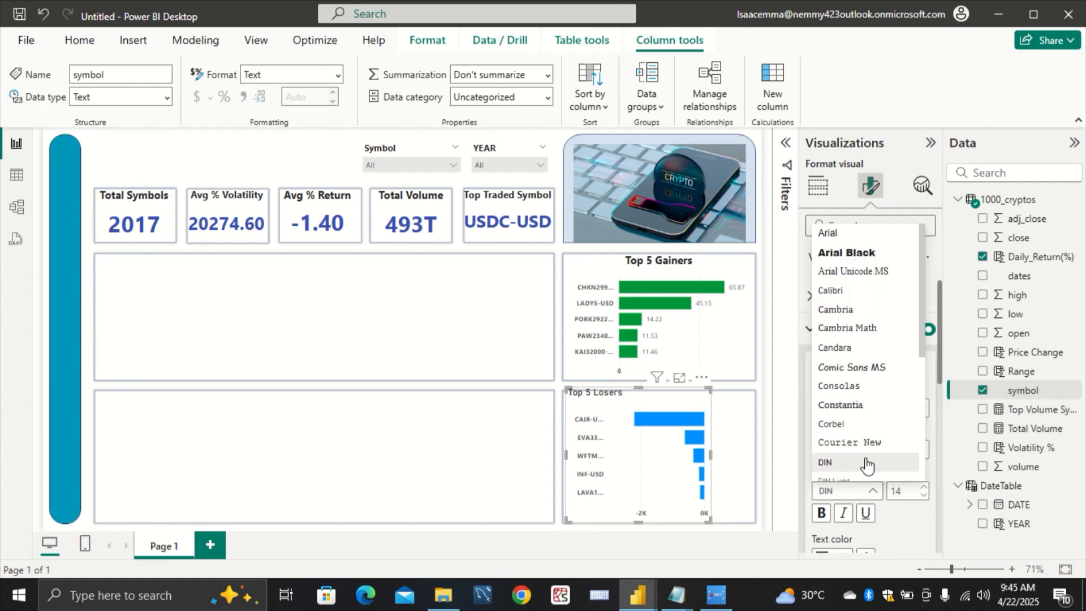
scroll(862, 447, "down", 3)
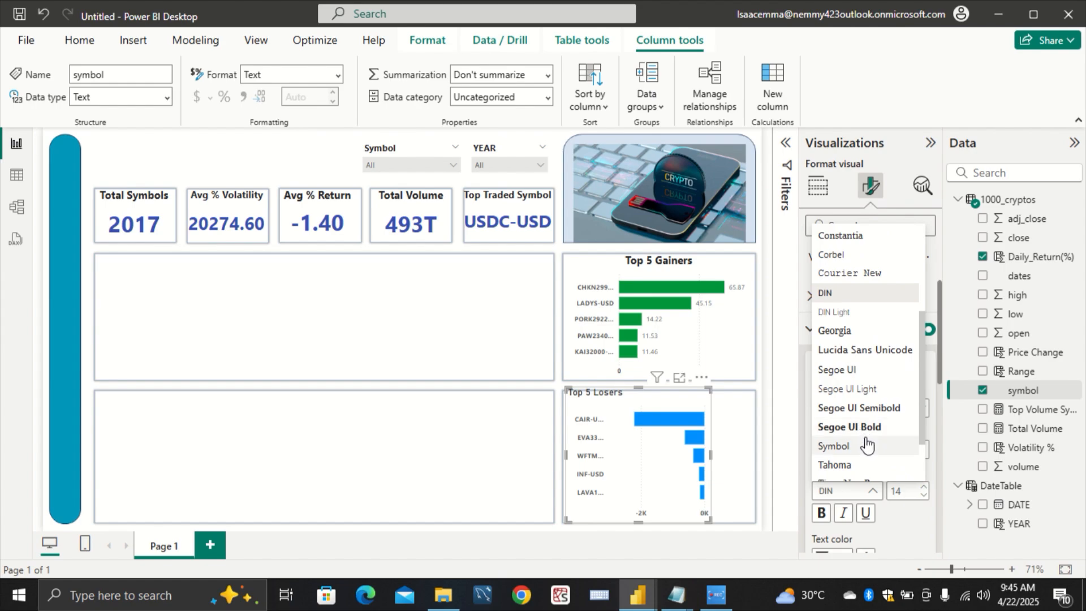
left_click(864, 371)
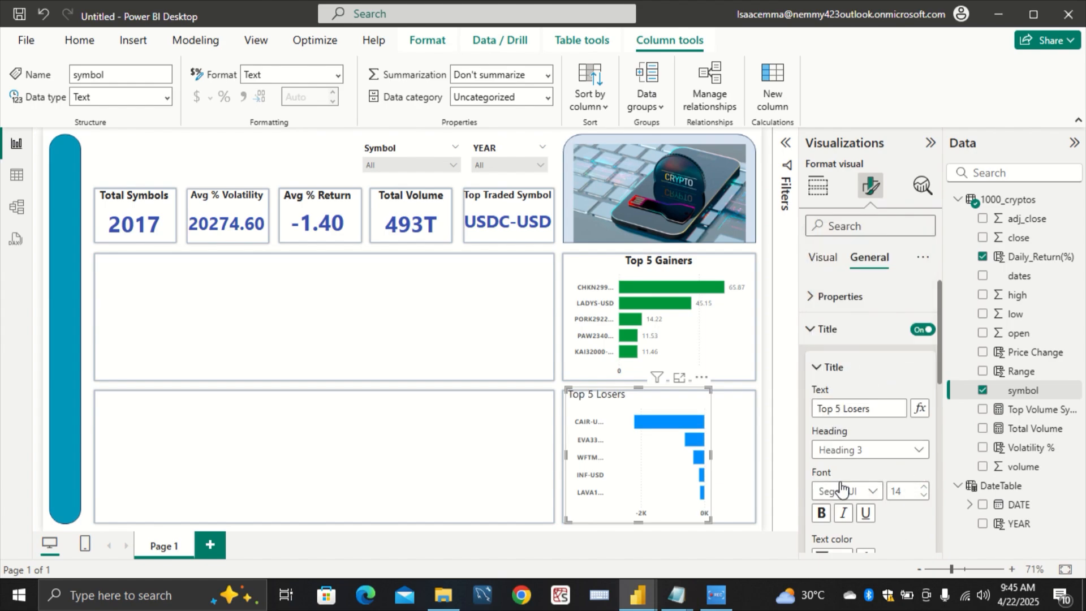
left_click(820, 515)
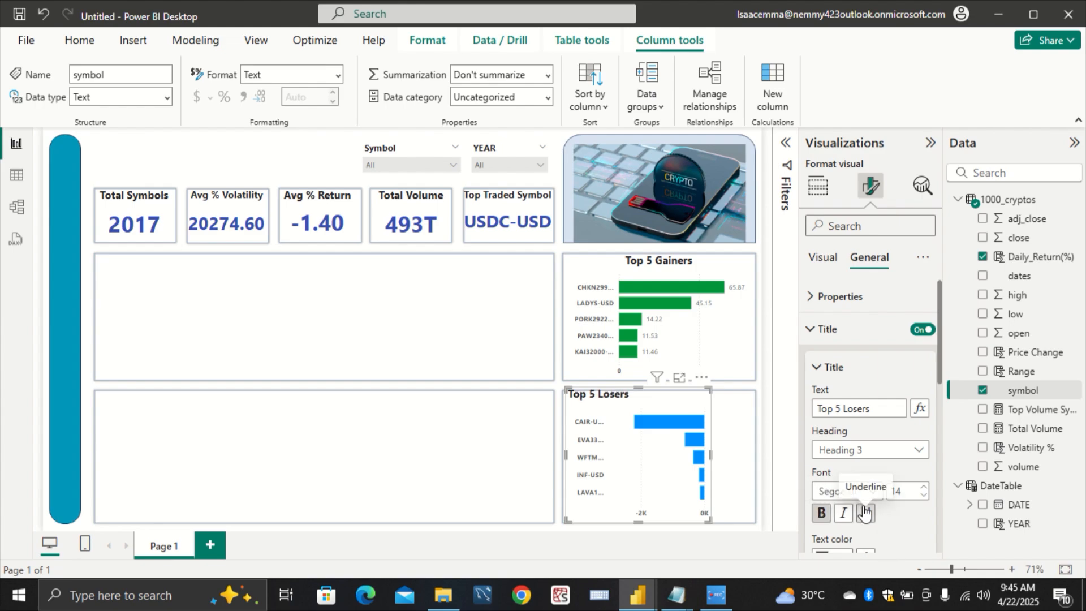
scroll(887, 505, "down", 3)
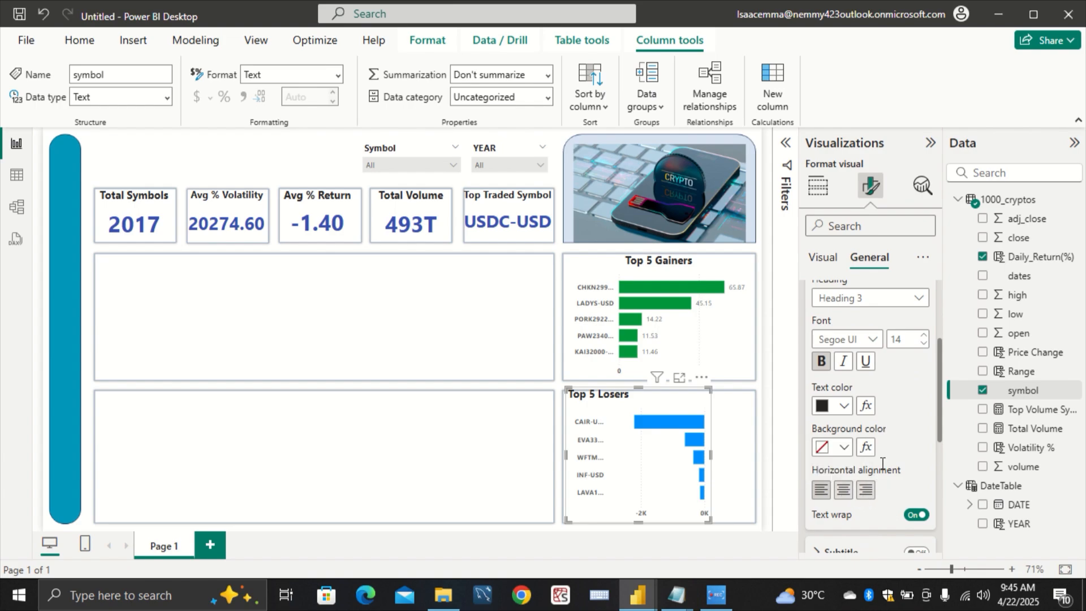
left_click(844, 490)
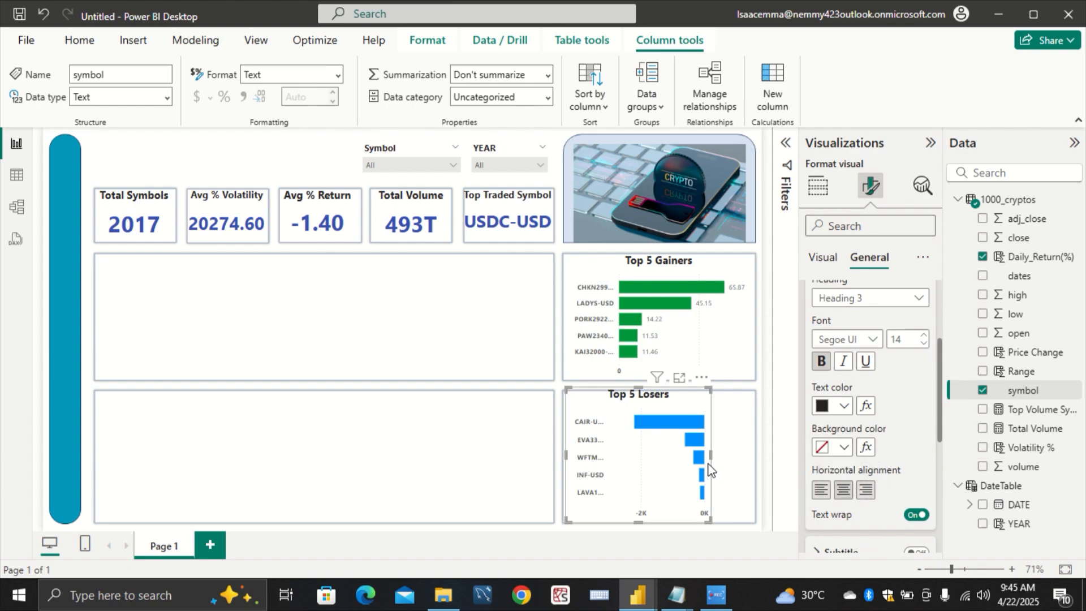
Step: Widen the Top 5 Losers chart to fill its frame and lower its upper edge slightly inside the border
left_click_drag(719, 455, 757, 459)
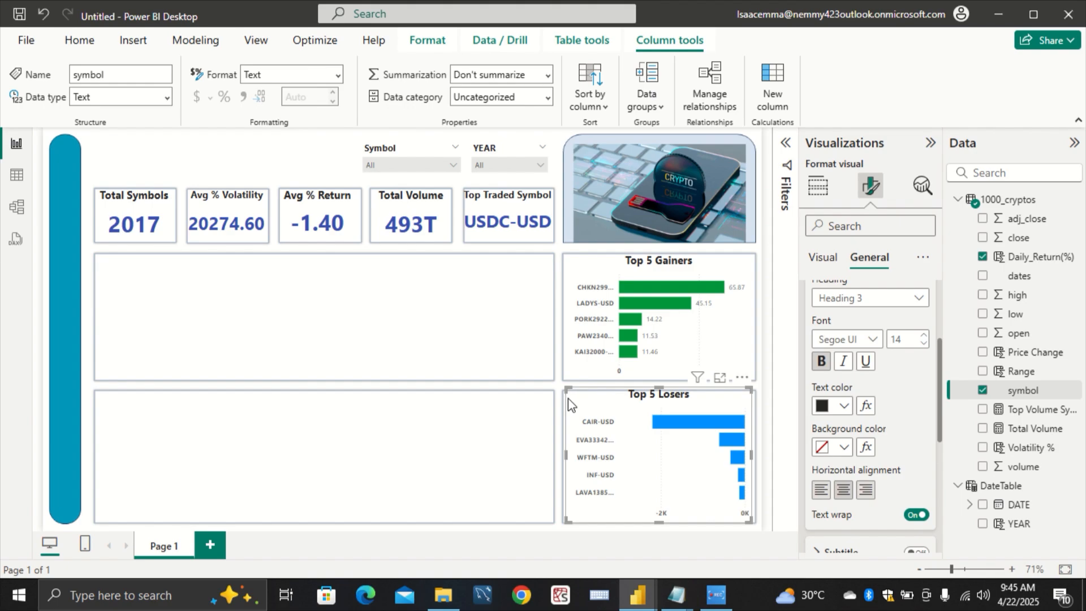
left_click_drag(568, 390, 568, 397)
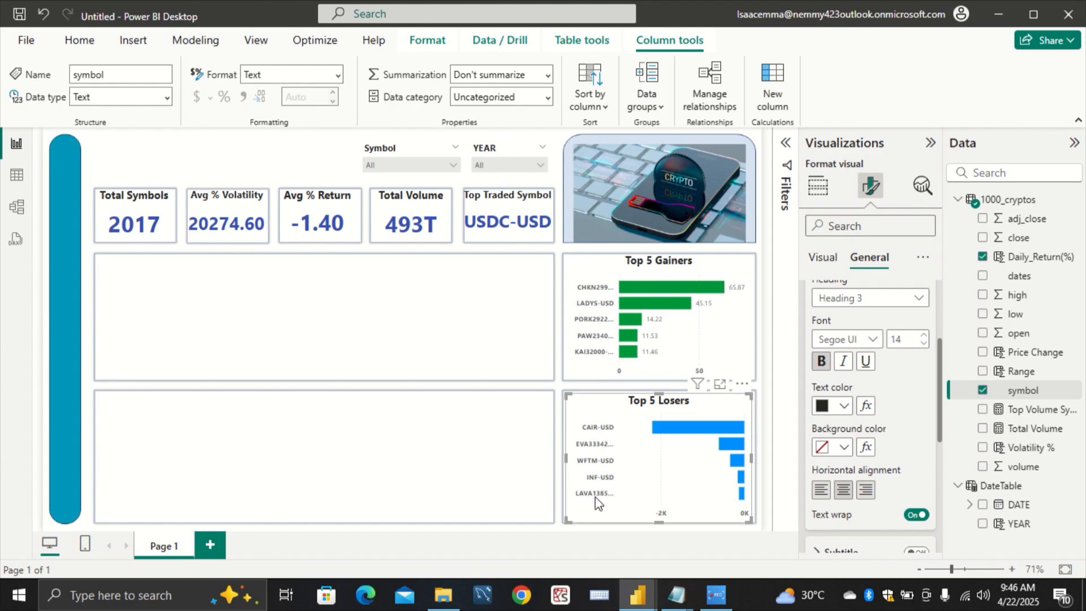
Step: Set the bar colour of the Top 5 Losers chart to the custom red #FF1010
left_click(815, 261)
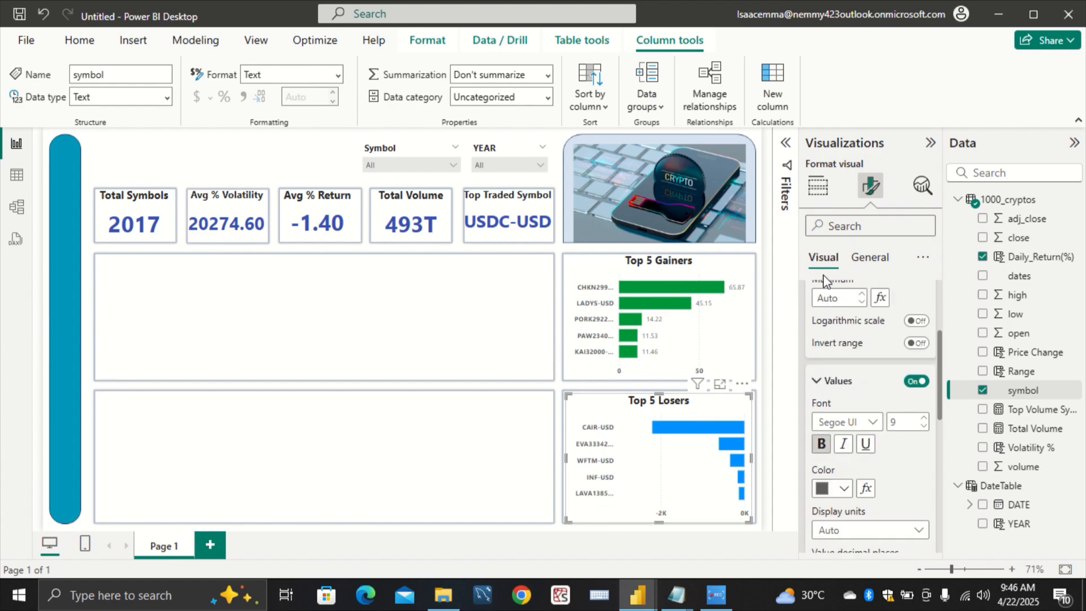
scroll(821, 360, "down", 10)
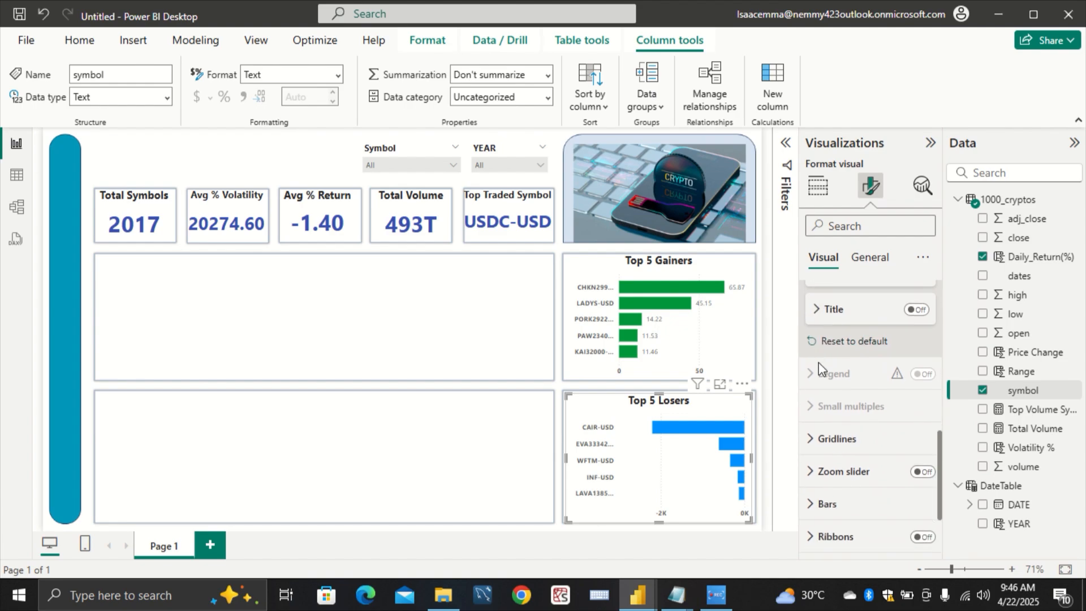
scroll(816, 417, "down", 3)
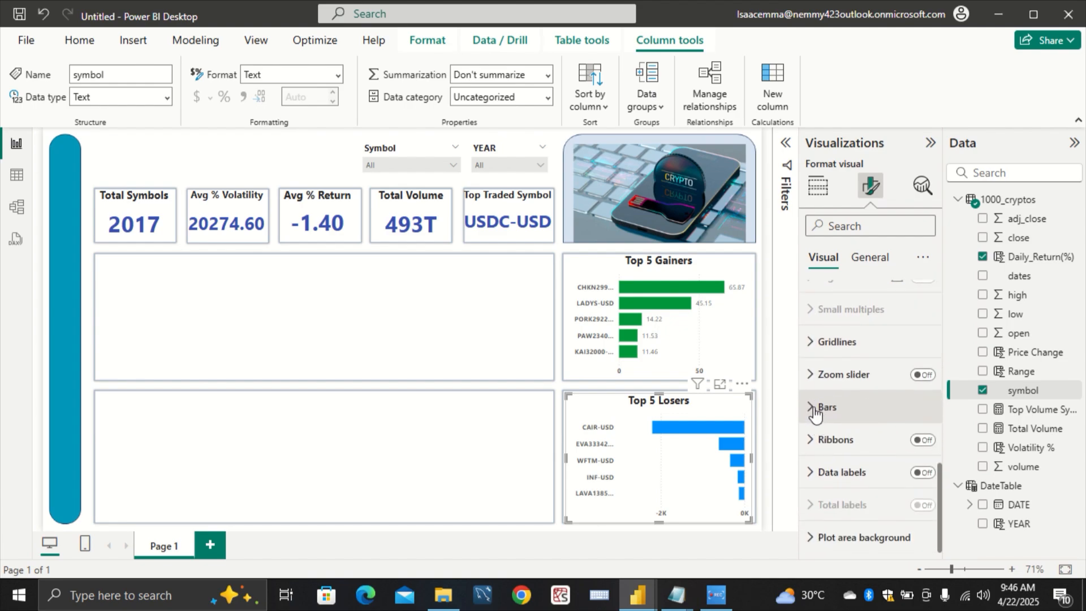
left_click(813, 408)
scroll(840, 435, "down", 2)
left_click(840, 428)
scroll(844, 406, "down", 2)
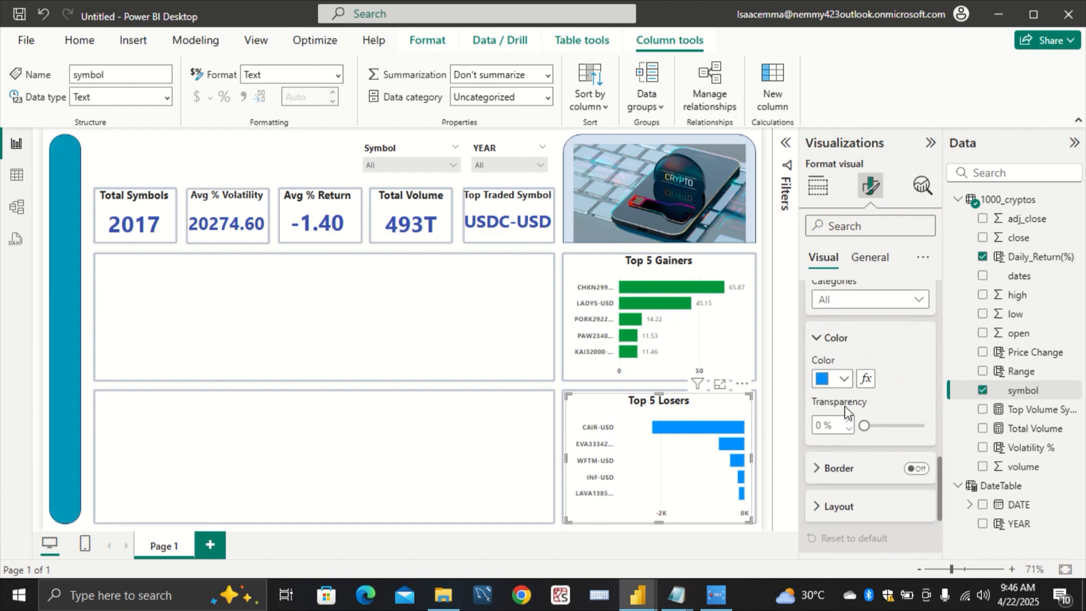
left_click(844, 380)
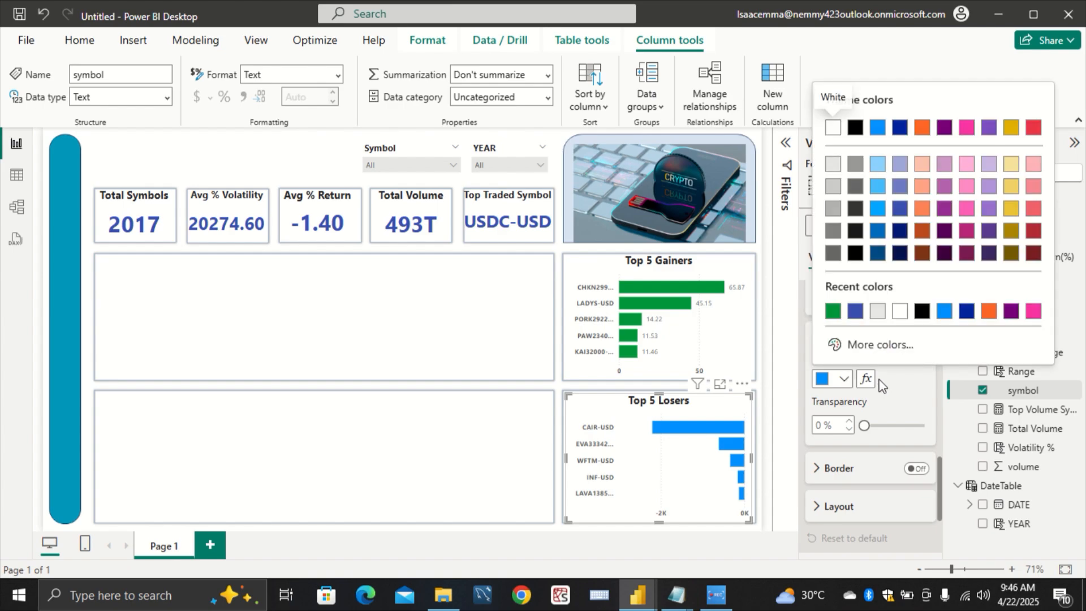
left_click(876, 342)
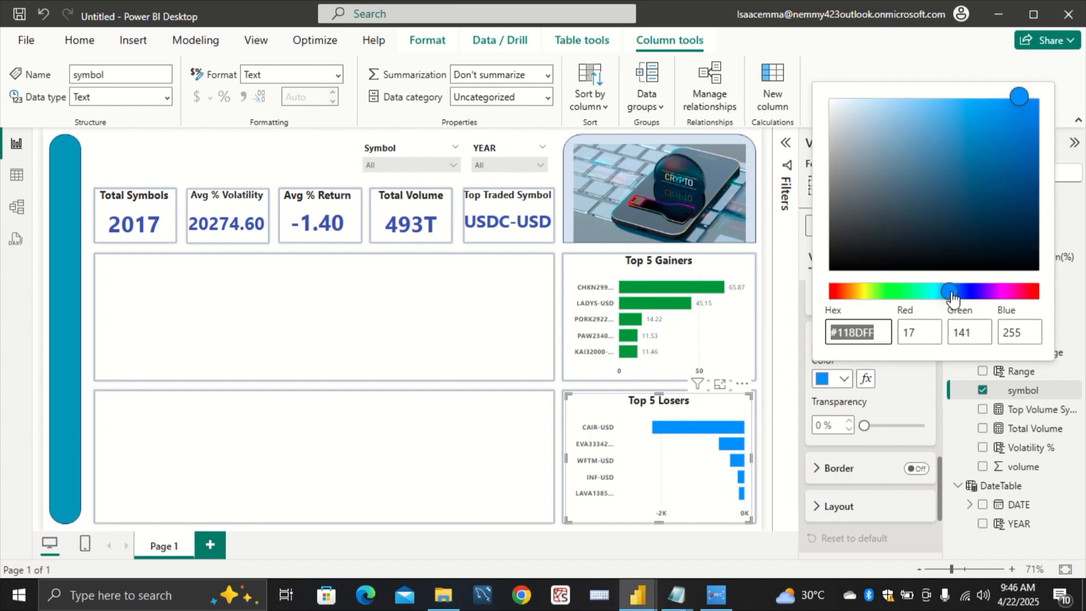
left_click_drag(949, 291, 1038, 291)
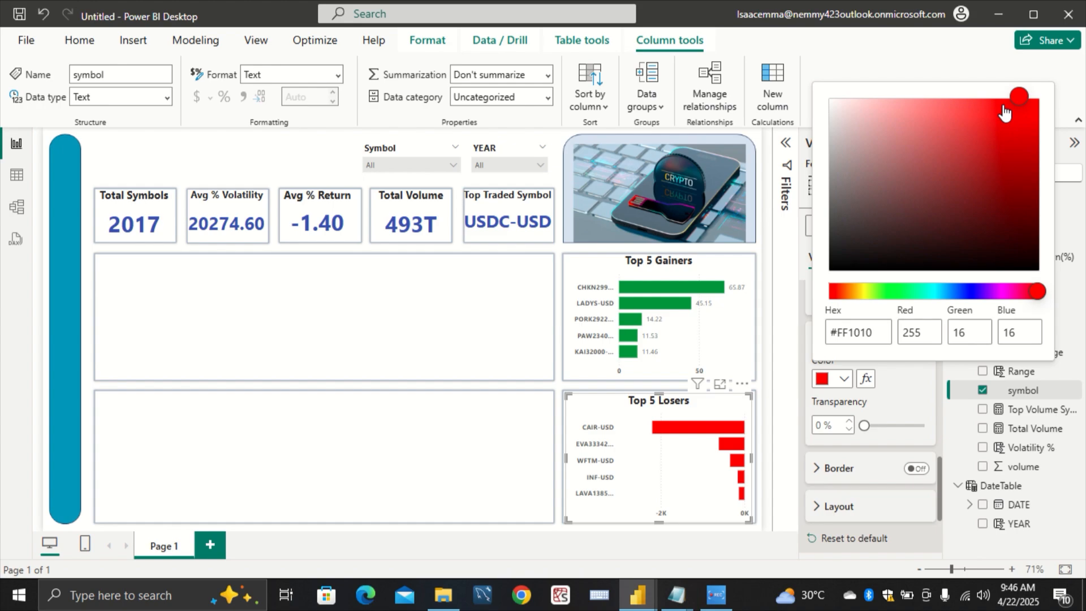
left_click(497, 456)
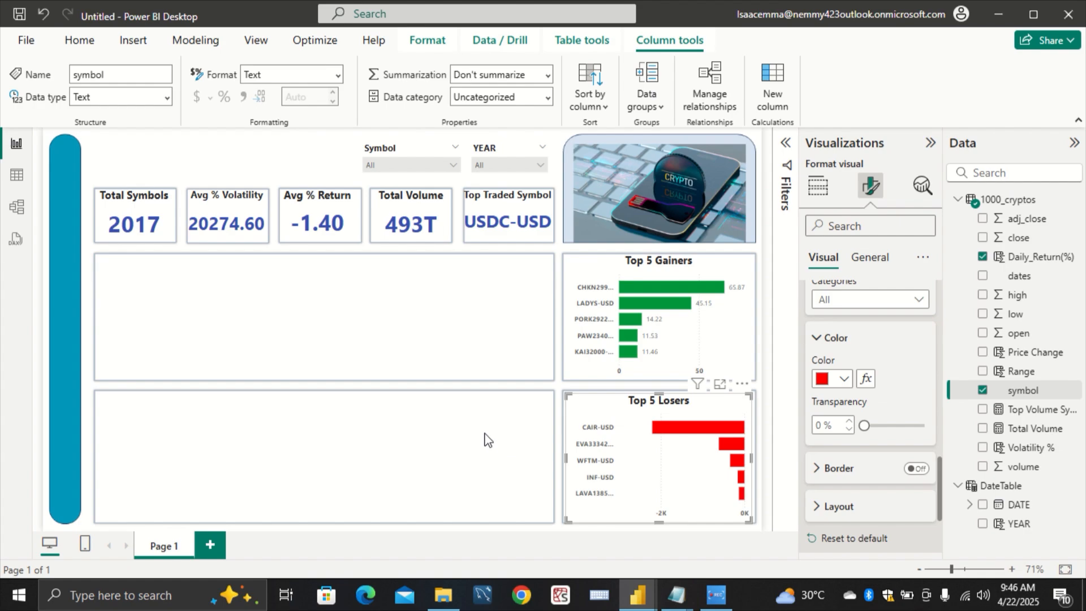
Step: Insert a new line chart and stretch it across the wide empty frame beside the Top 5 Gainers chart
left_click(487, 440)
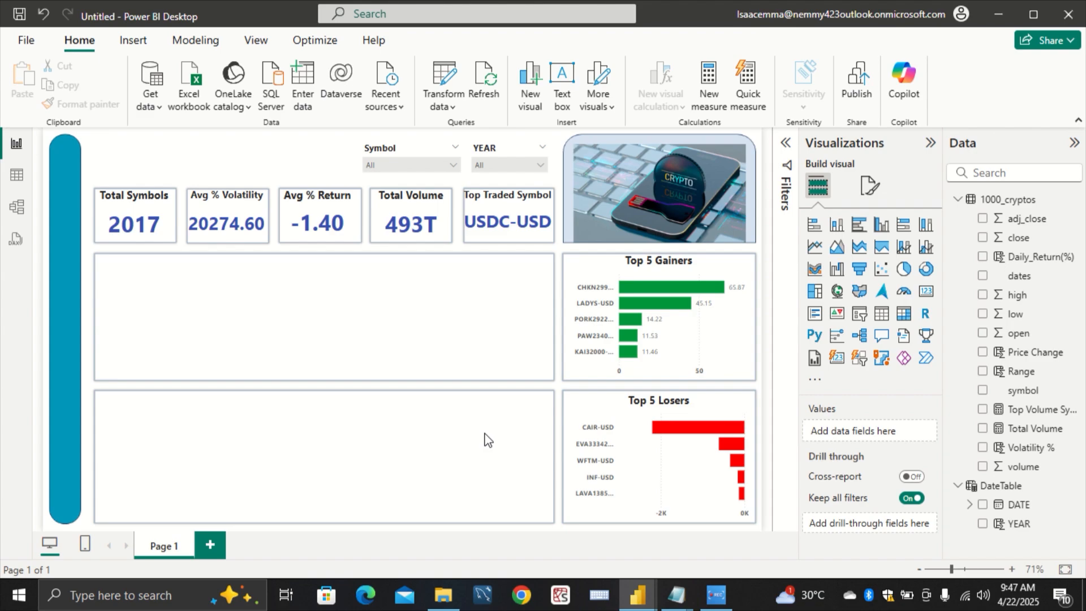
left_click(822, 255)
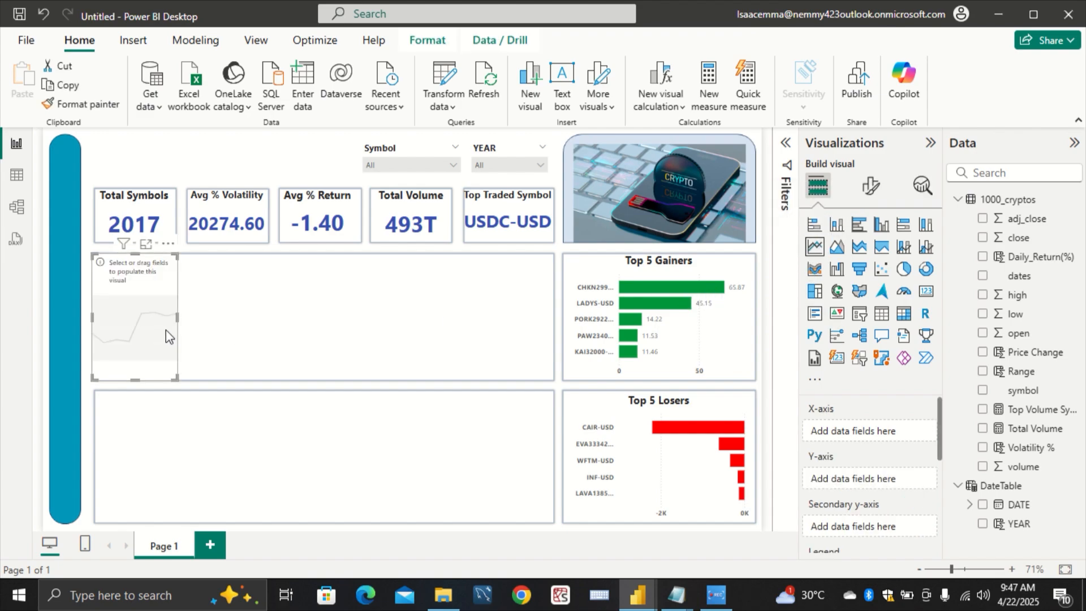
left_click_drag(175, 320, 552, 295)
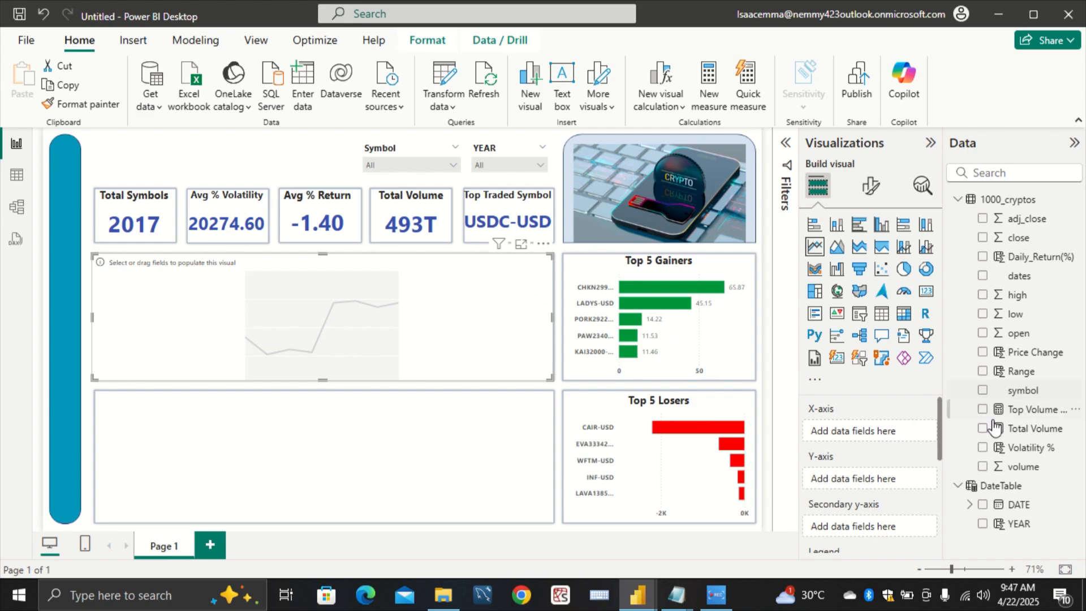
Step: Put DATE from DateTable on the line chart's X-axis and remove Year, Quarter and Day, keeping only Month
left_click_drag(1008, 503, 883, 423)
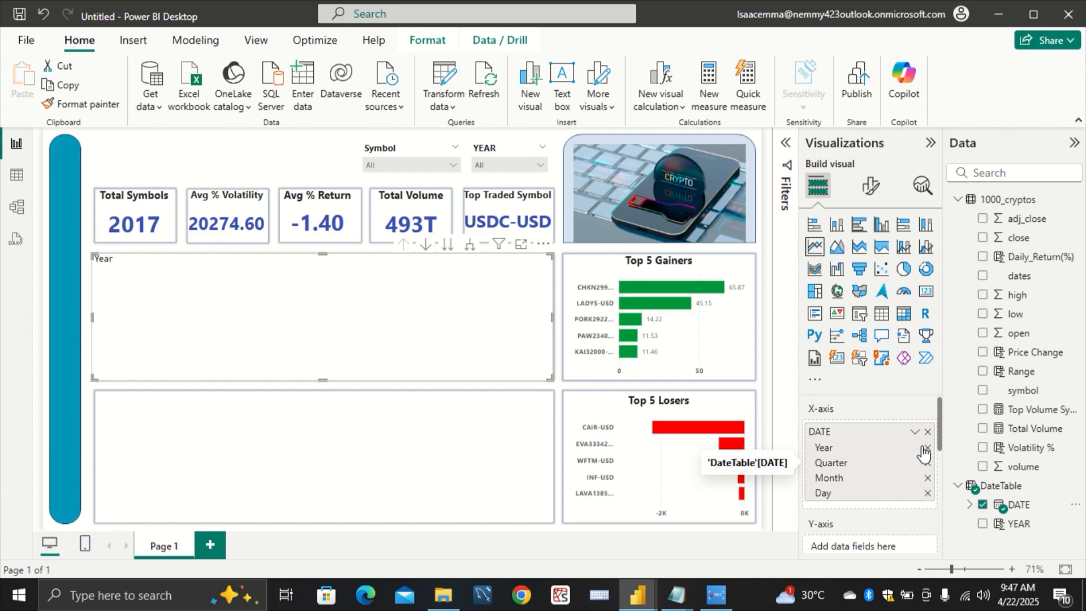
left_click(927, 448)
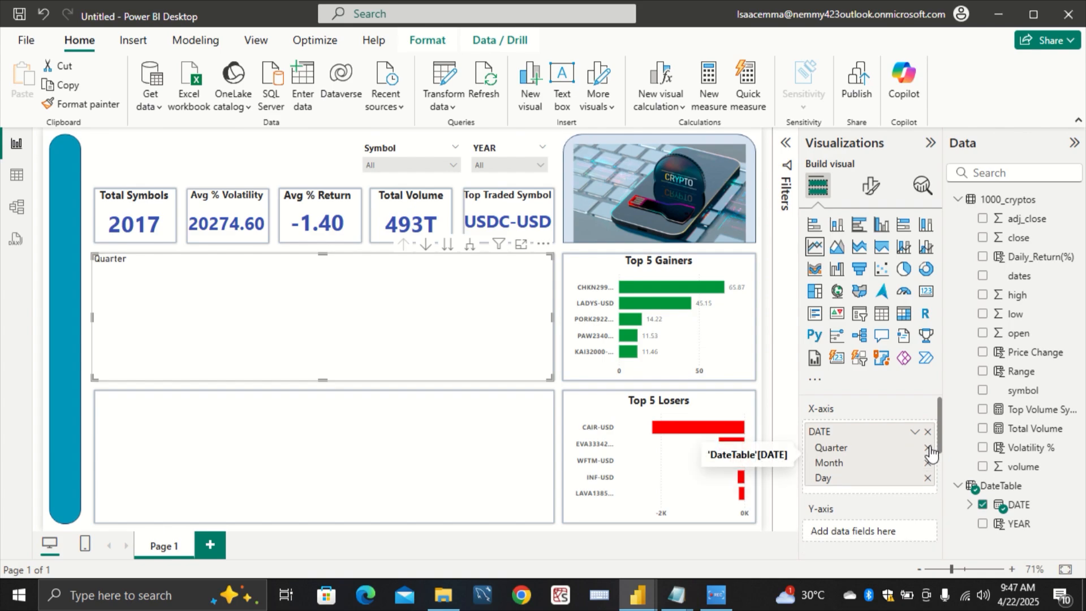
left_click(927, 448)
left_click(928, 463)
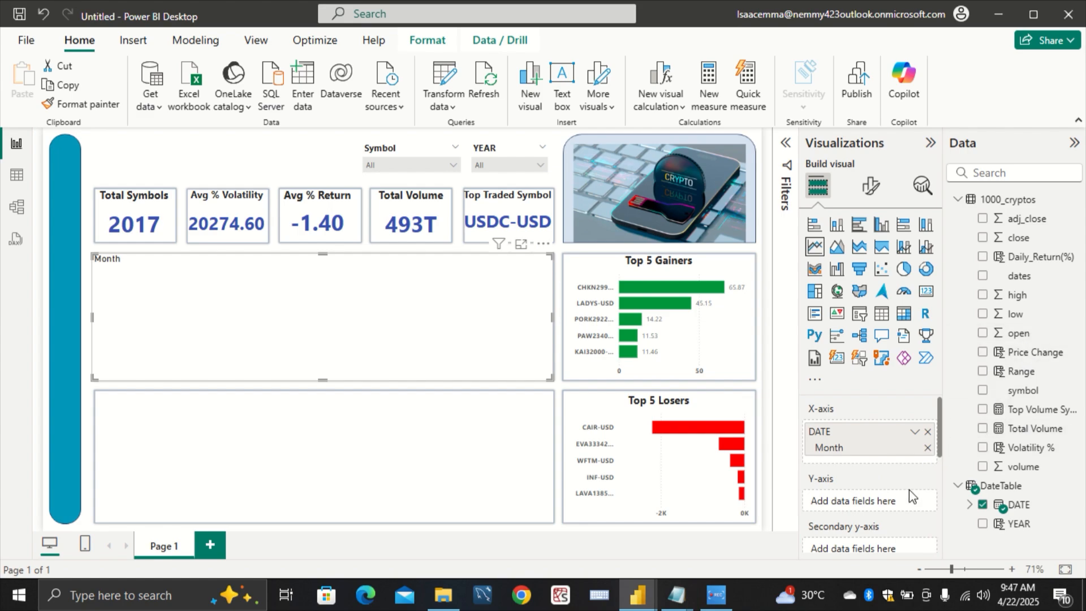
Step: Plot open on the line chart's Y-axis and close on its secondary Y-axis
scroll(910, 484, "down", 2)
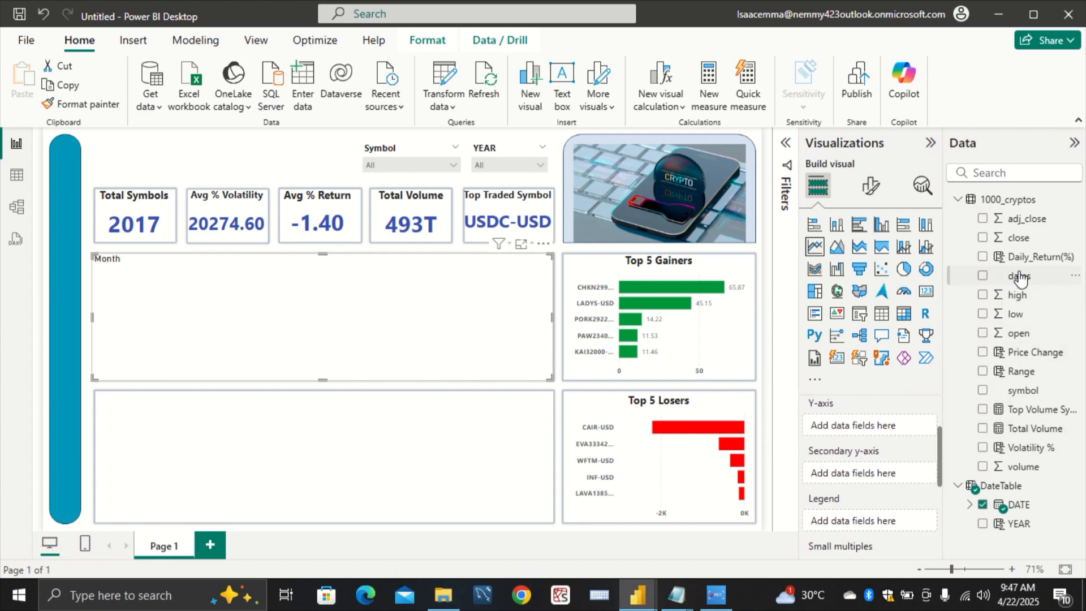
left_click_drag(1021, 335, 886, 432)
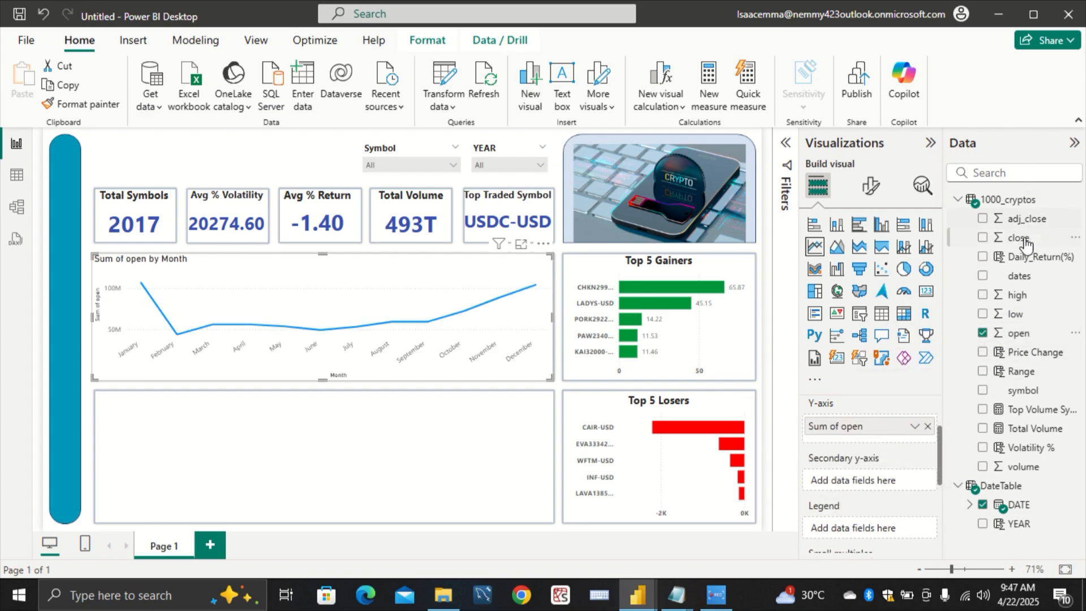
left_click_drag(1021, 238, 874, 484)
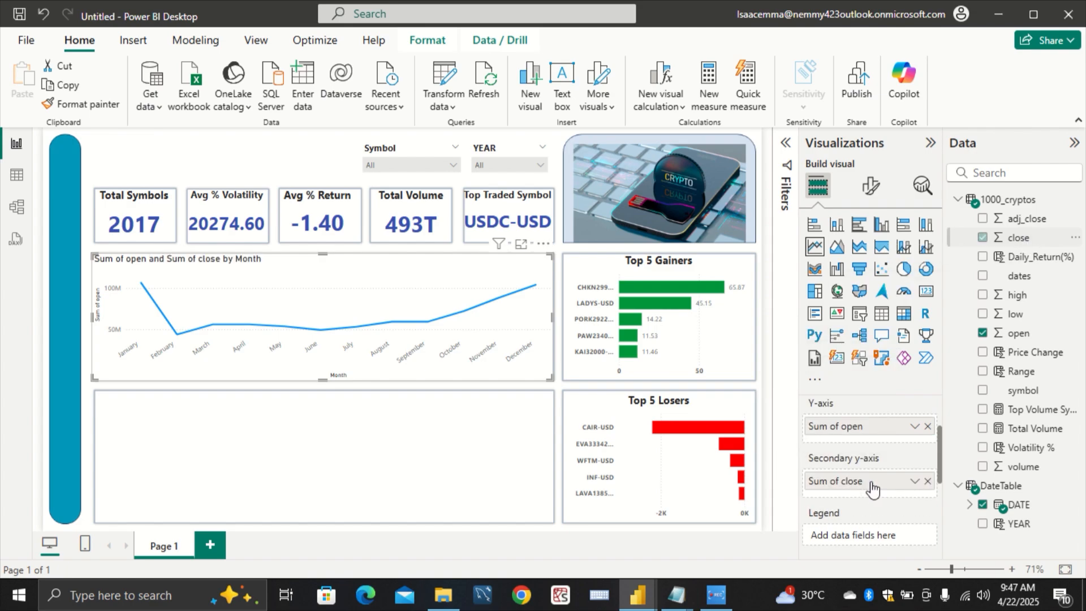
Step: Change the aggregation of both open and close in the line chart to Average
left_click(913, 427)
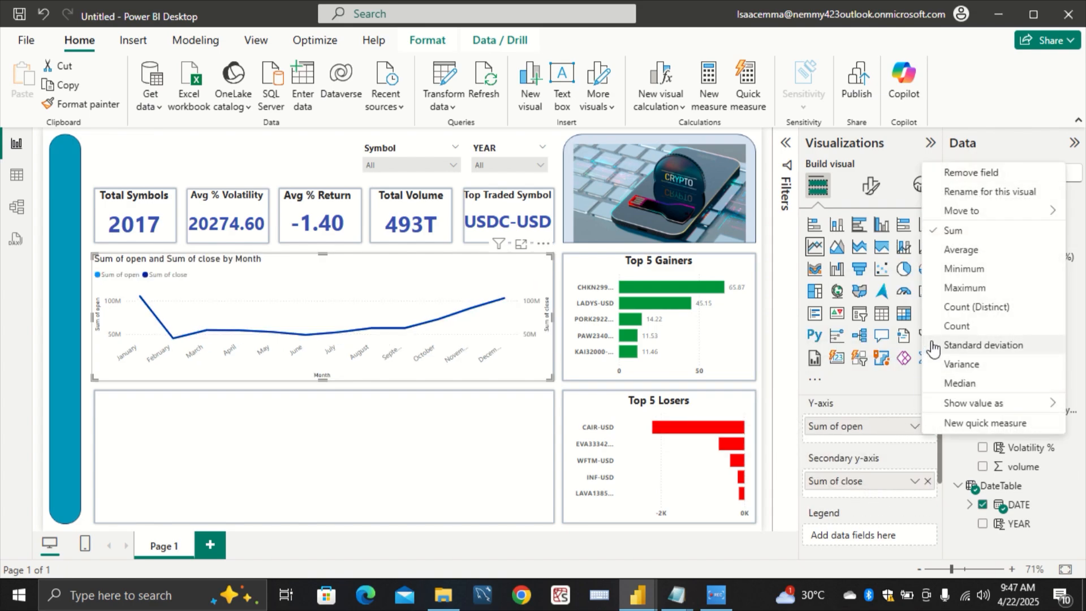
left_click(959, 252)
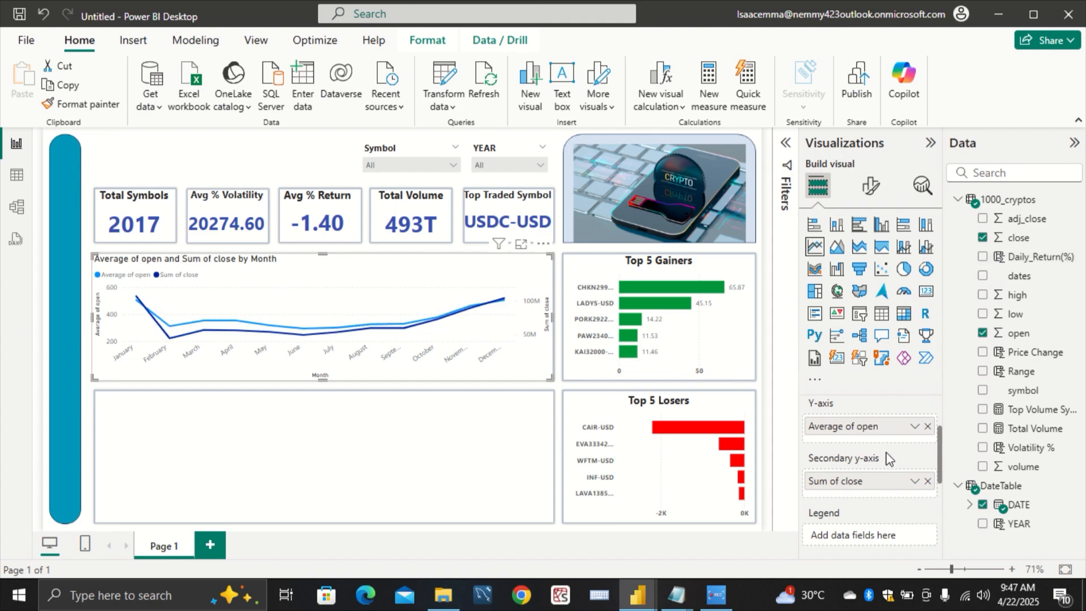
left_click(912, 481)
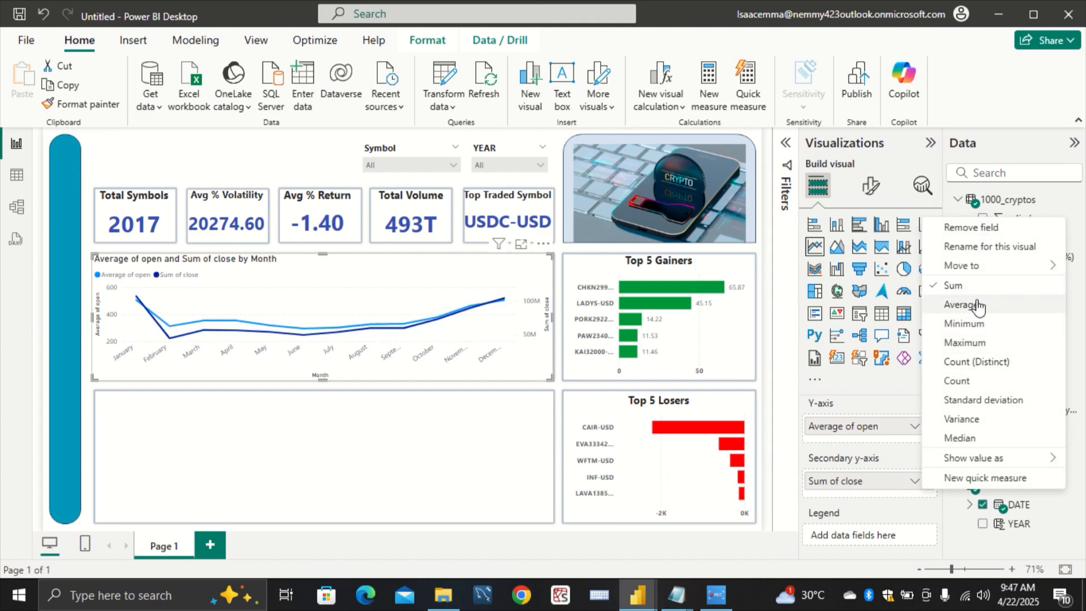
left_click(979, 308)
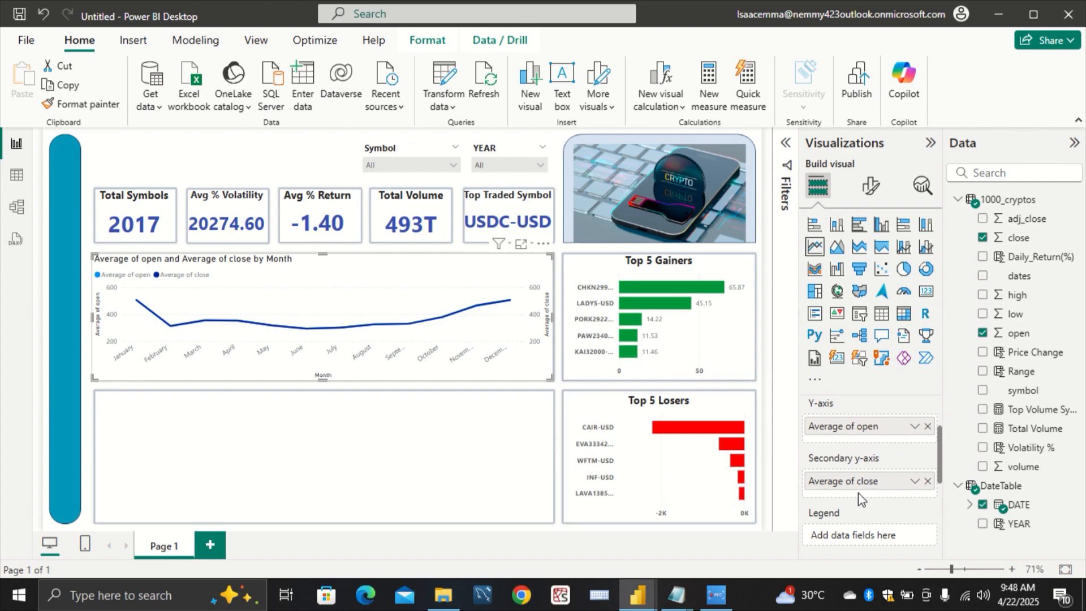
Step: Set the line chart's legend position to Bottom center
left_click(869, 199)
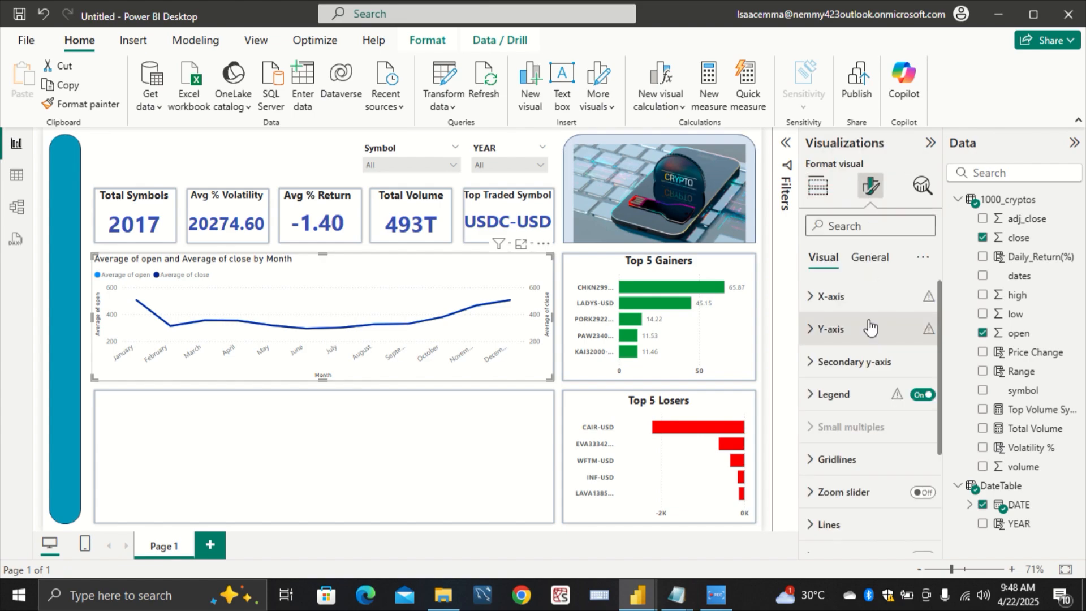
left_click(832, 394)
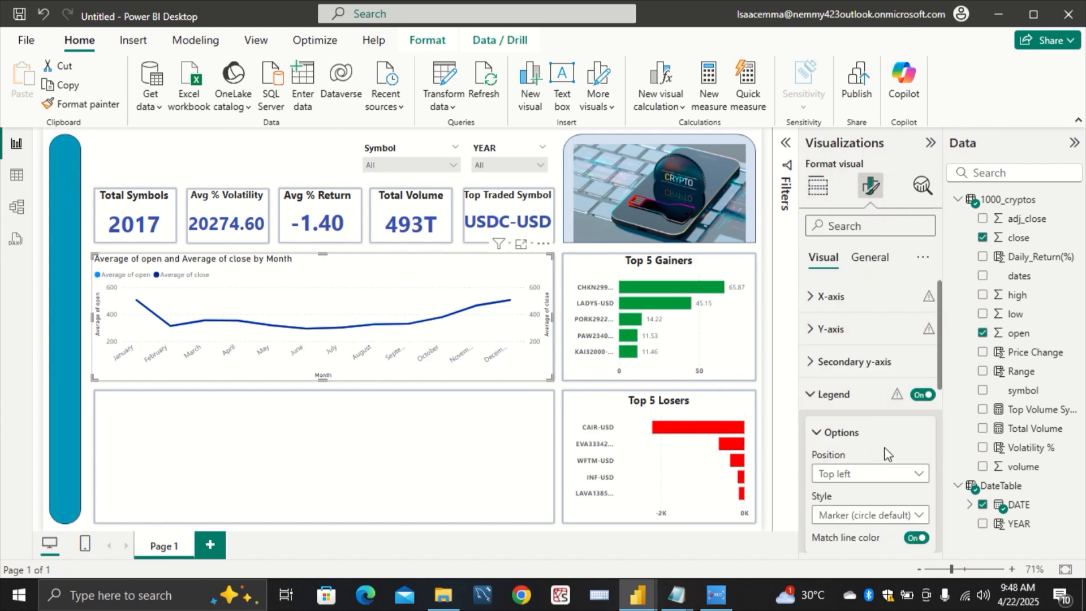
left_click(884, 476)
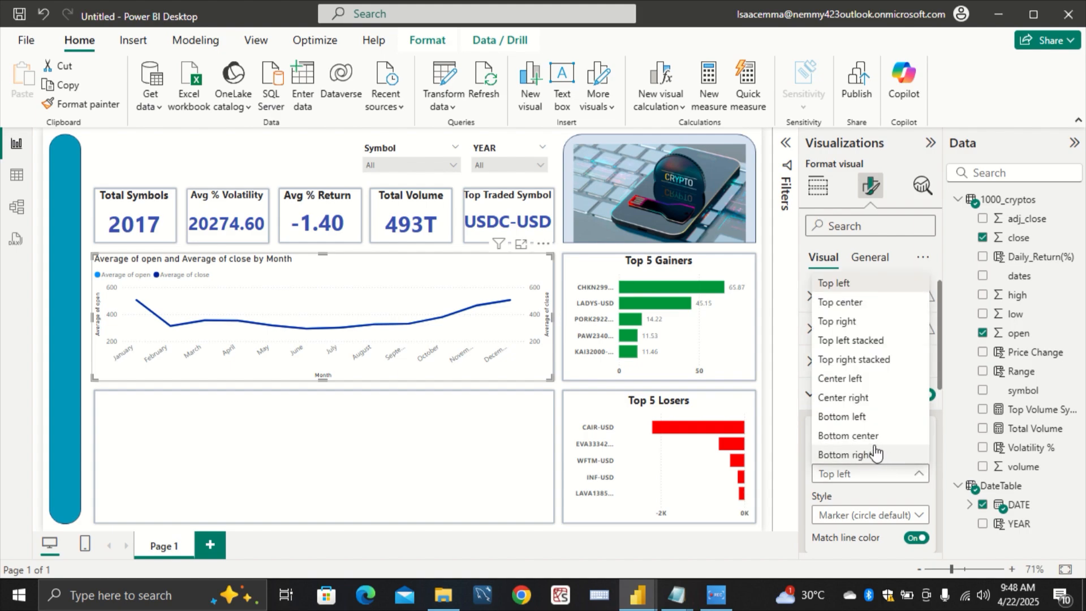
left_click(848, 436)
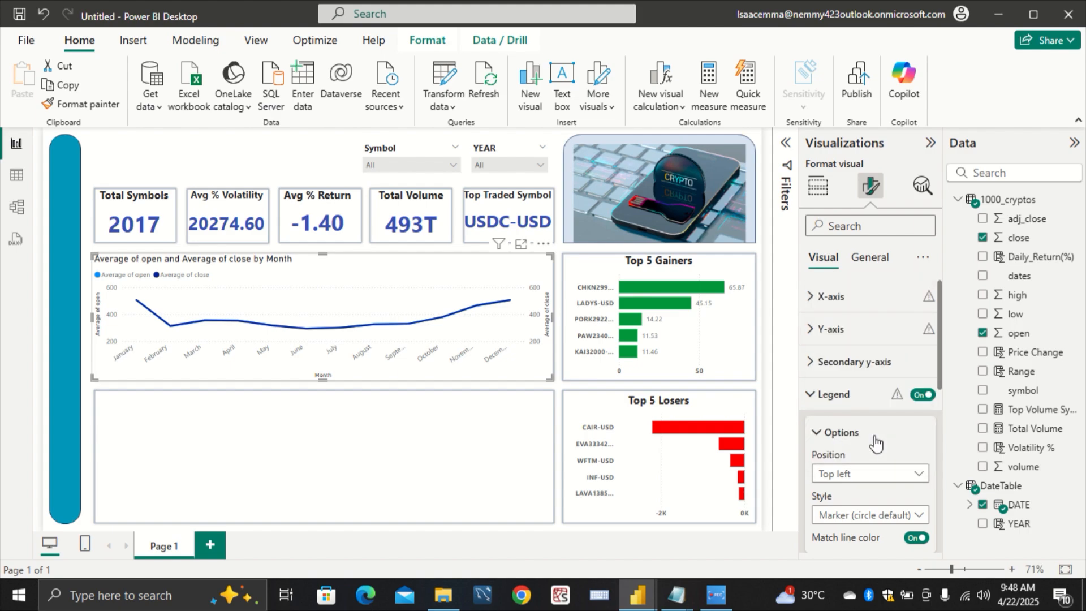
left_click(820, 390)
Step: Turn off the Y-axis and X-axis titles of the line chart
left_click(821, 328)
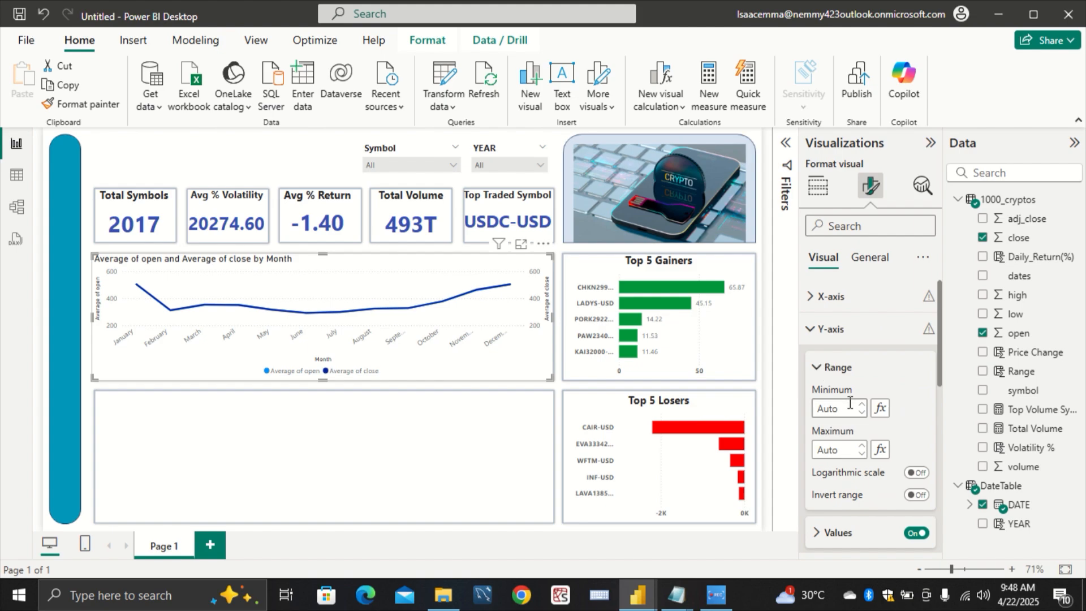
scroll(840, 407, "down", 3)
left_click(909, 450)
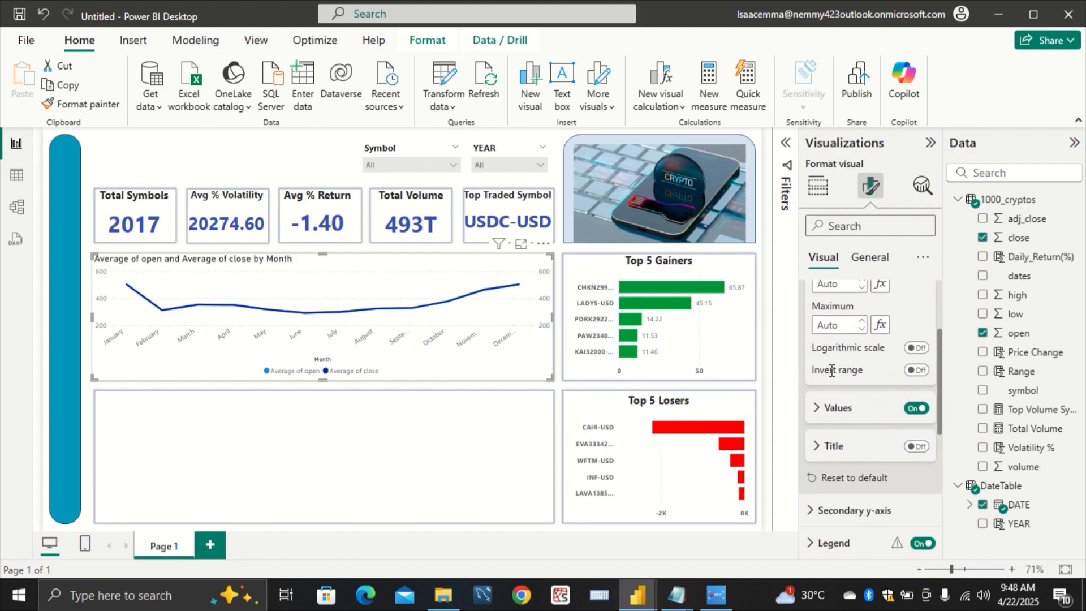
scroll(860, 368, "up", 3)
left_click(818, 306)
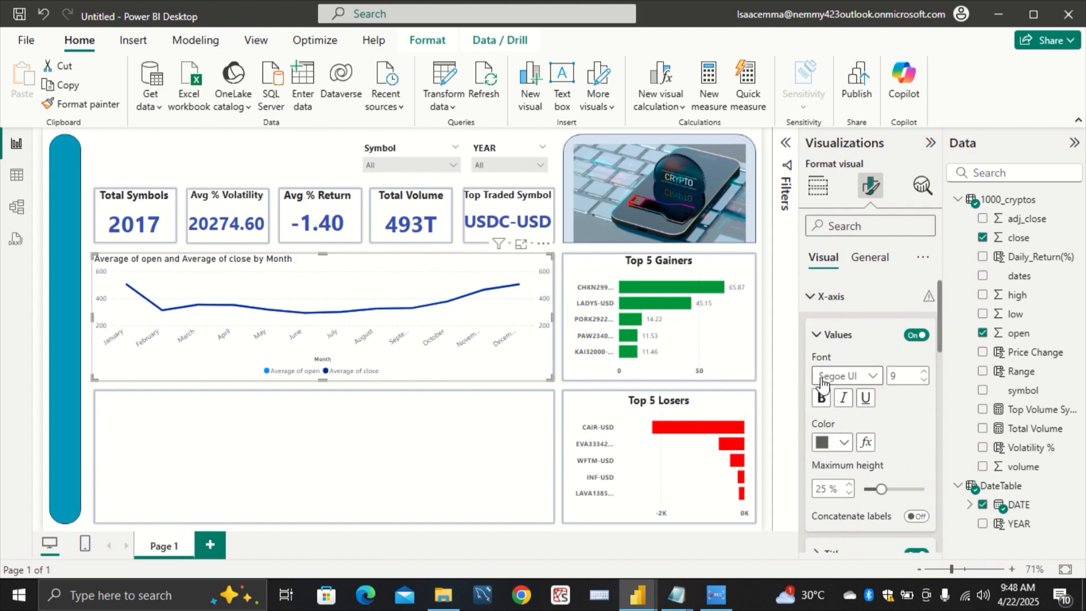
scroll(820, 317, "down", 3)
left_click(916, 382)
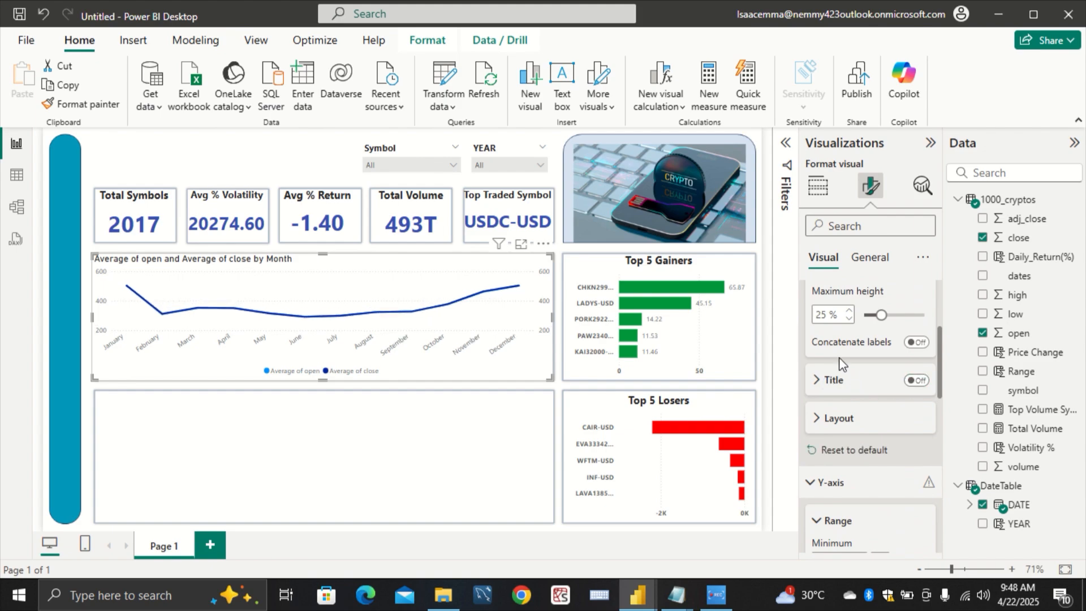
scroll(820, 339, "up", 3)
left_click(813, 298)
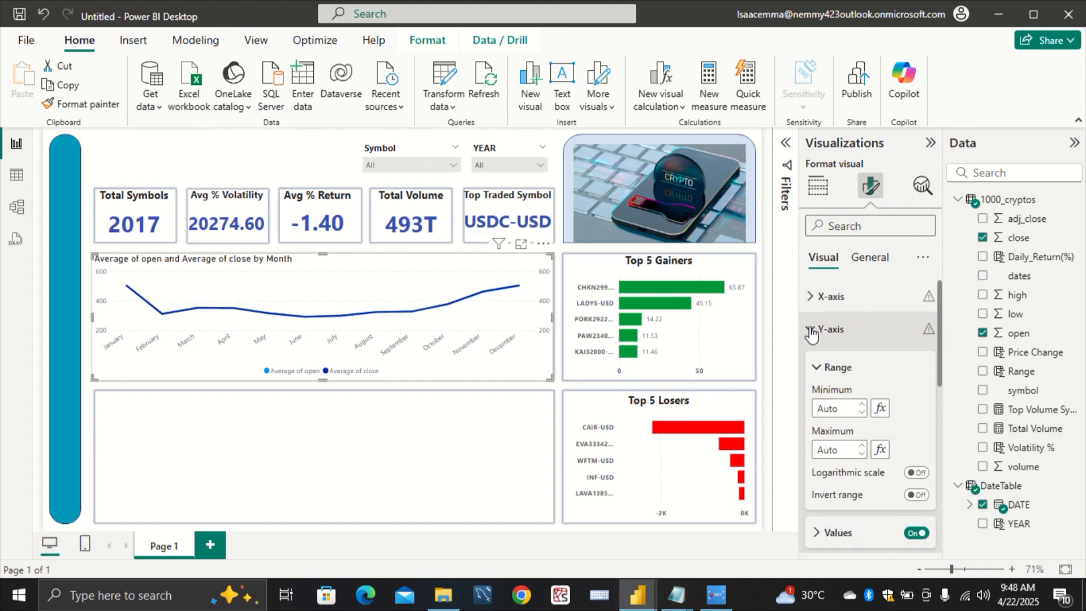
left_click(813, 329)
Step: Replace the line chart's title text with "Market Trend"
scroll(813, 340, "down", 2)
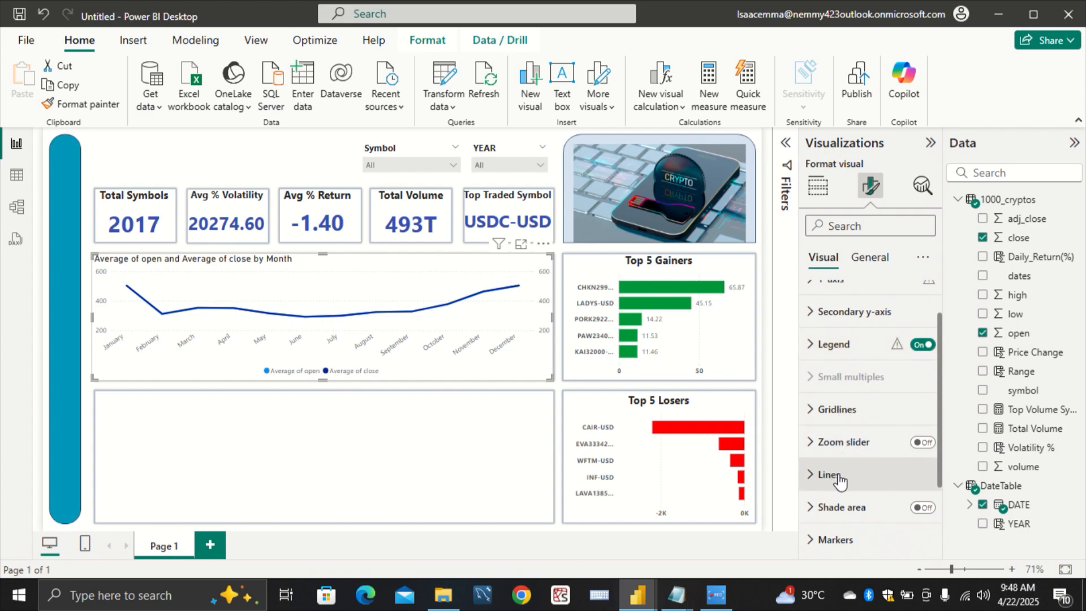
scroll(839, 479, "down", 3)
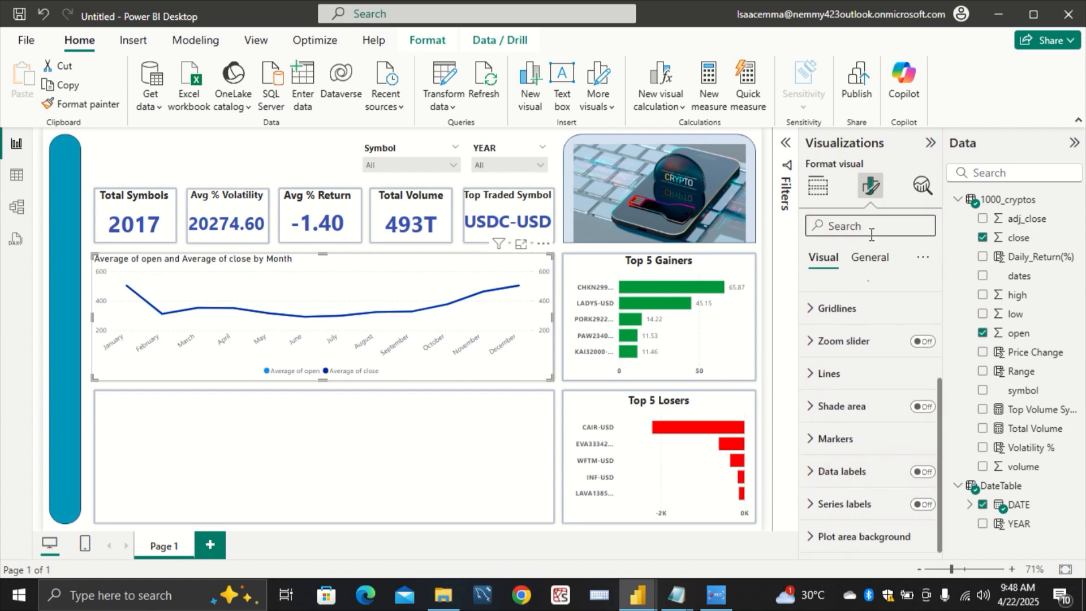
left_click(871, 258)
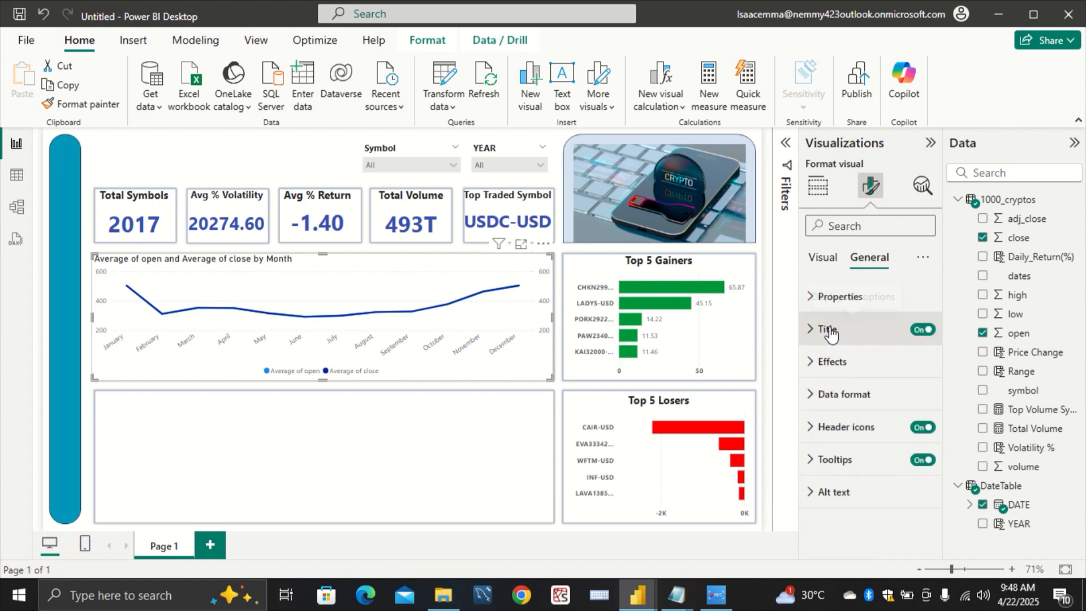
left_click(854, 329)
left_click(858, 409)
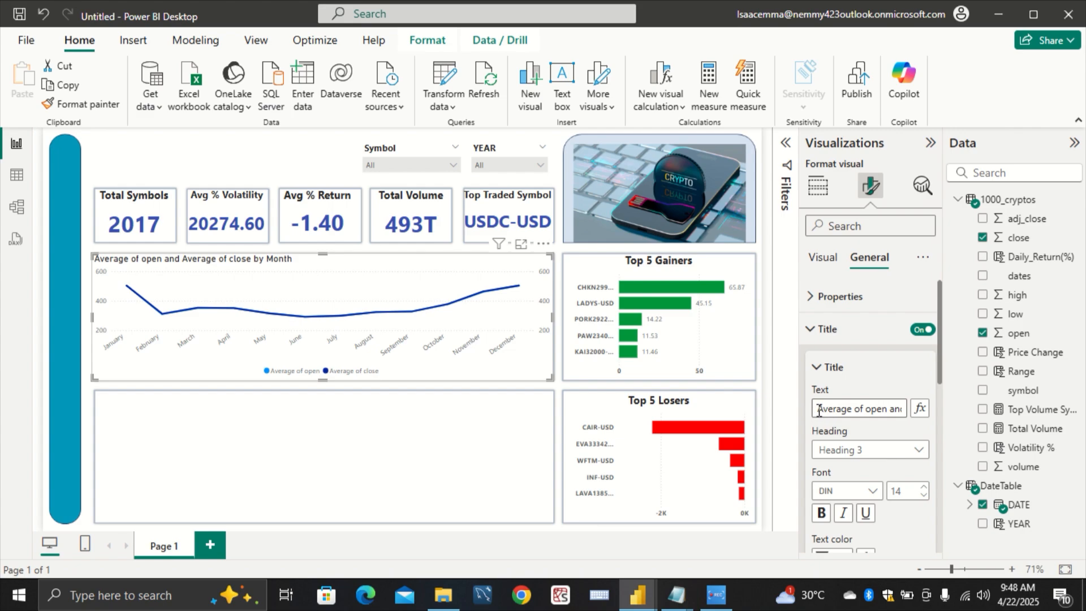
key("ctrl+a")
key("BackSpace")
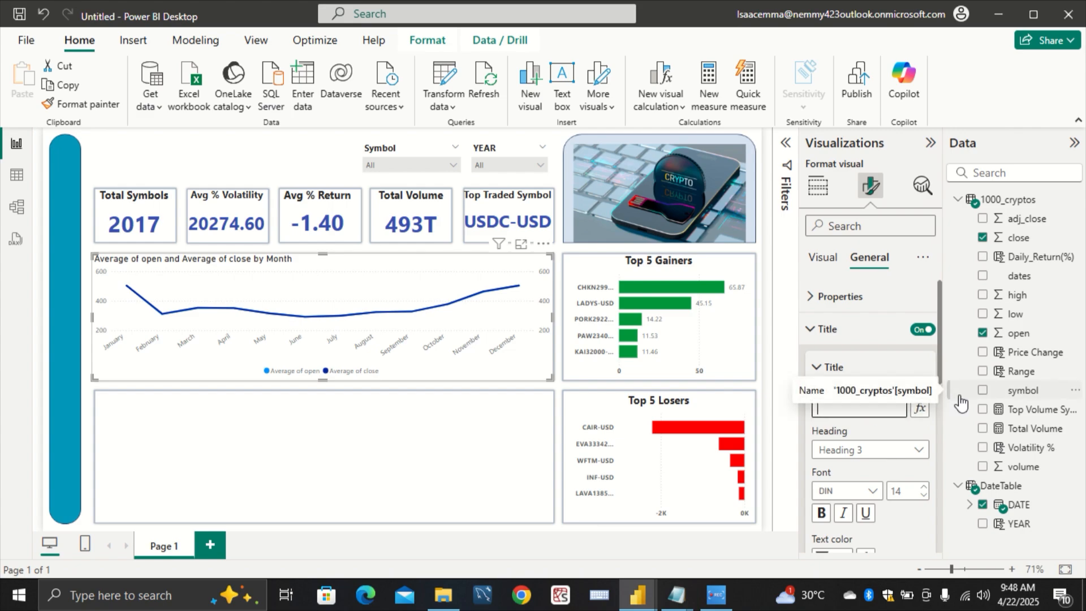
type("Market")
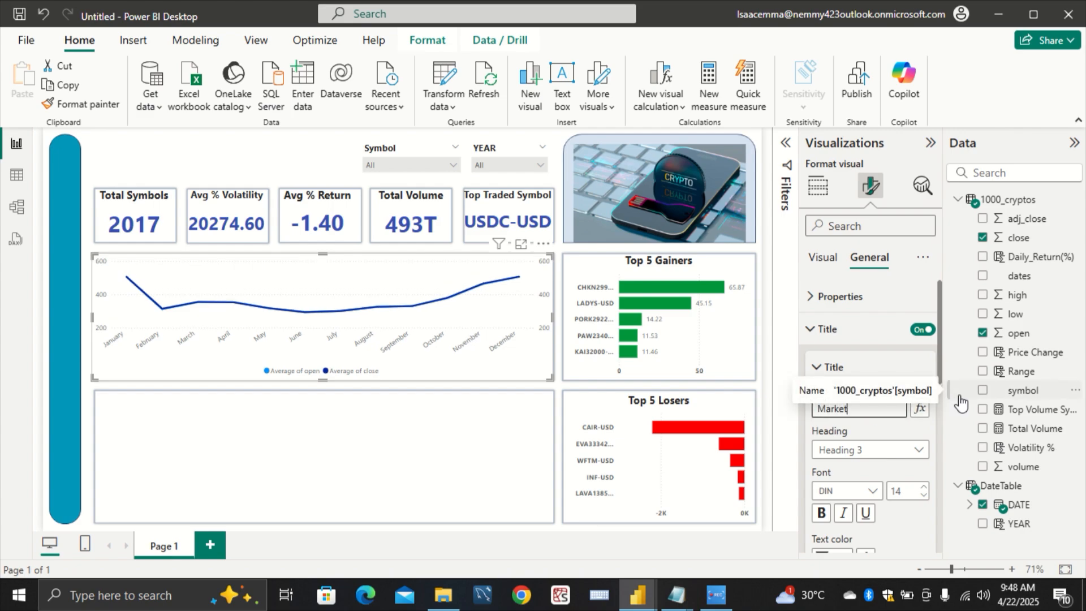
type(" Trend")
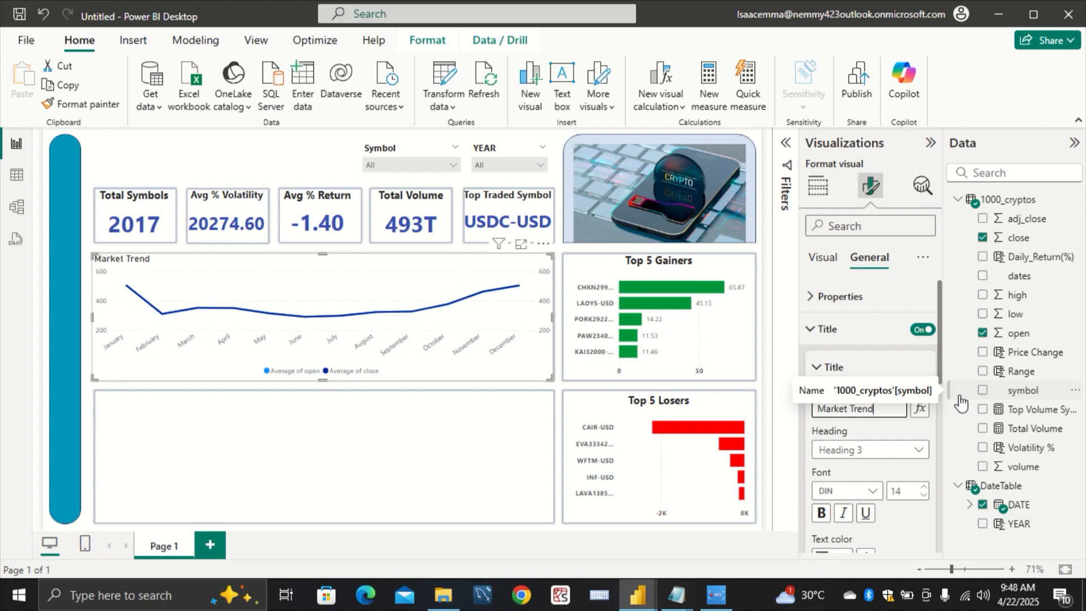
Step: Format the Market Trend title in Segoe UI, size 15, bold and horizontally centred
left_click(871, 491)
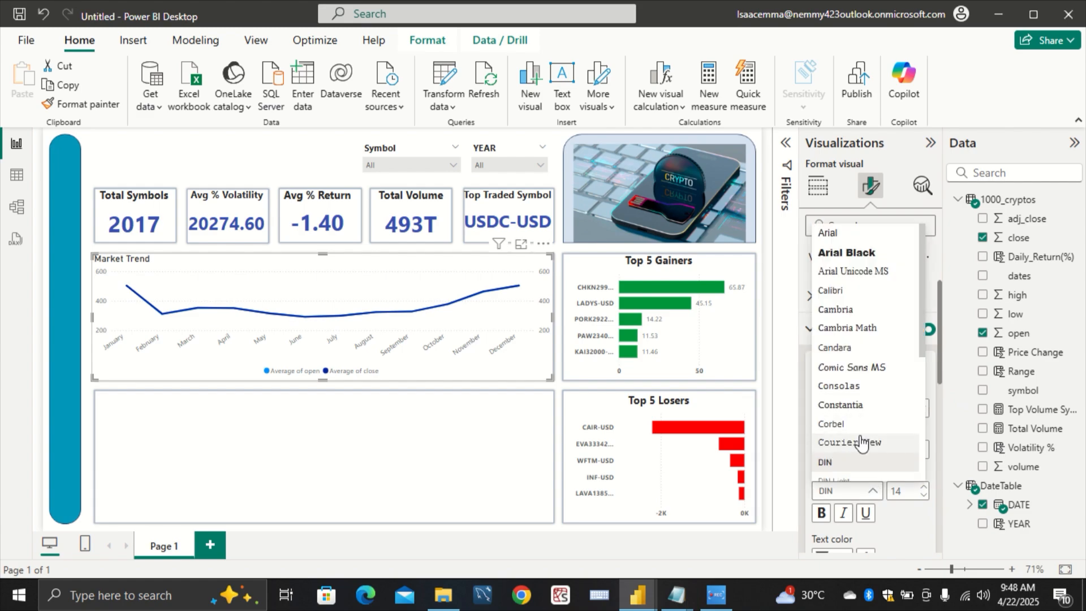
scroll(860, 442, "down", 5)
left_click(861, 453)
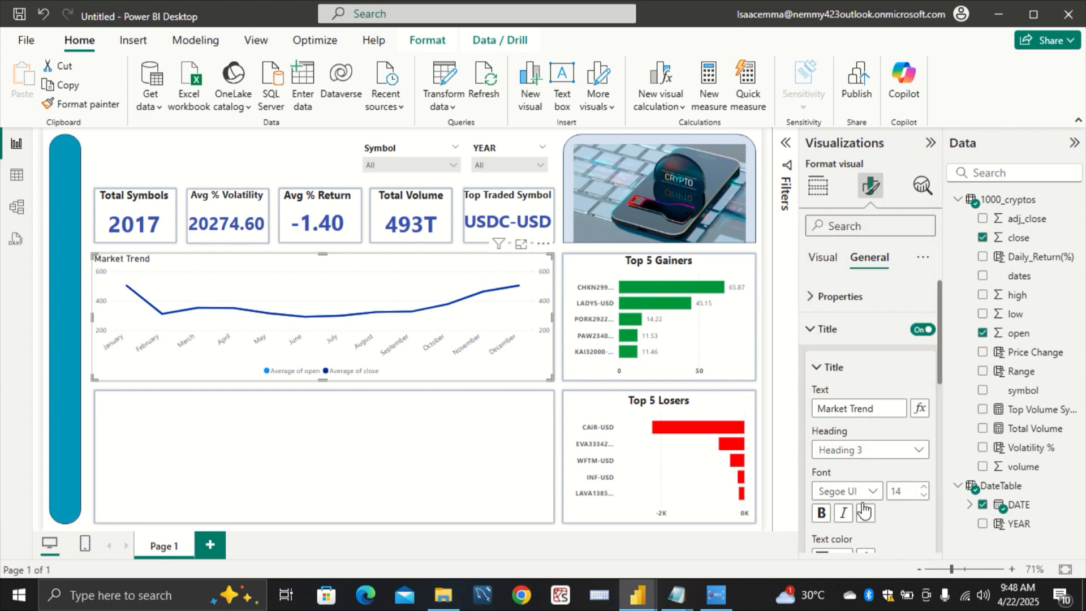
left_click(923, 487)
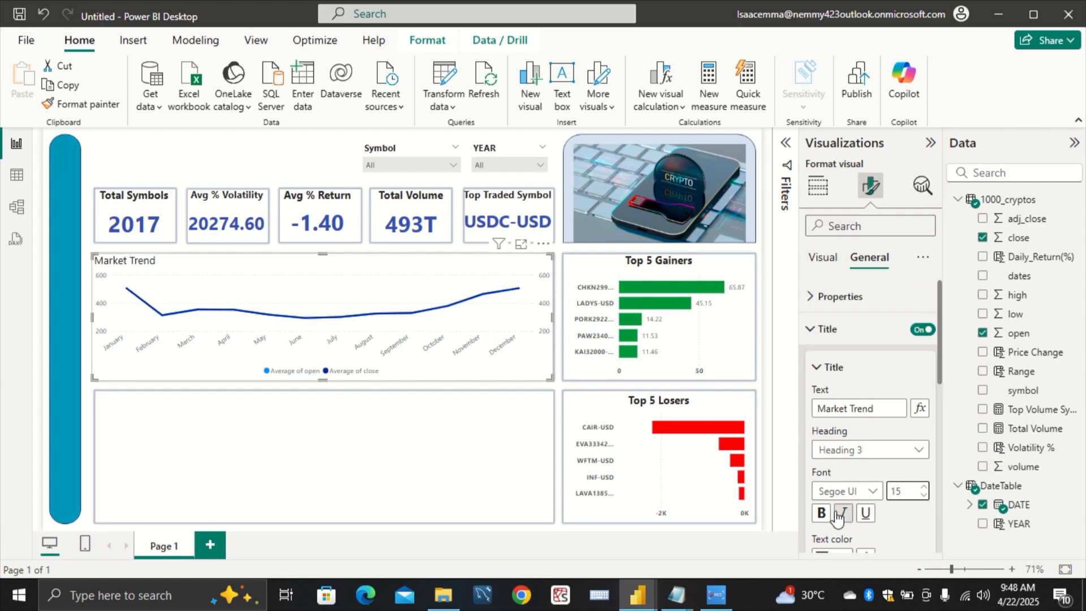
scroll(847, 460, "down", 3)
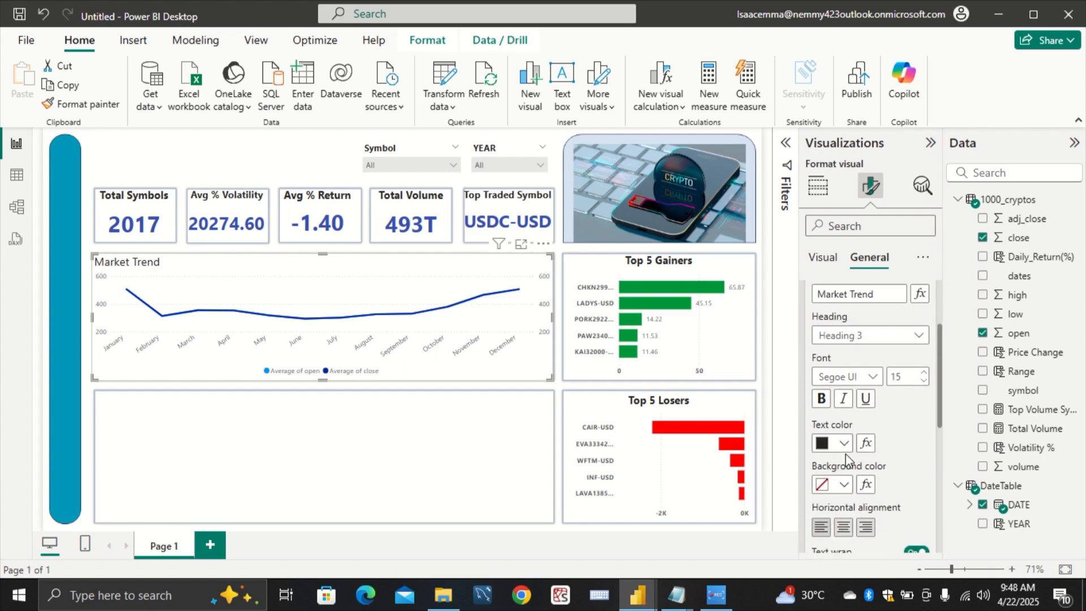
left_click(843, 527)
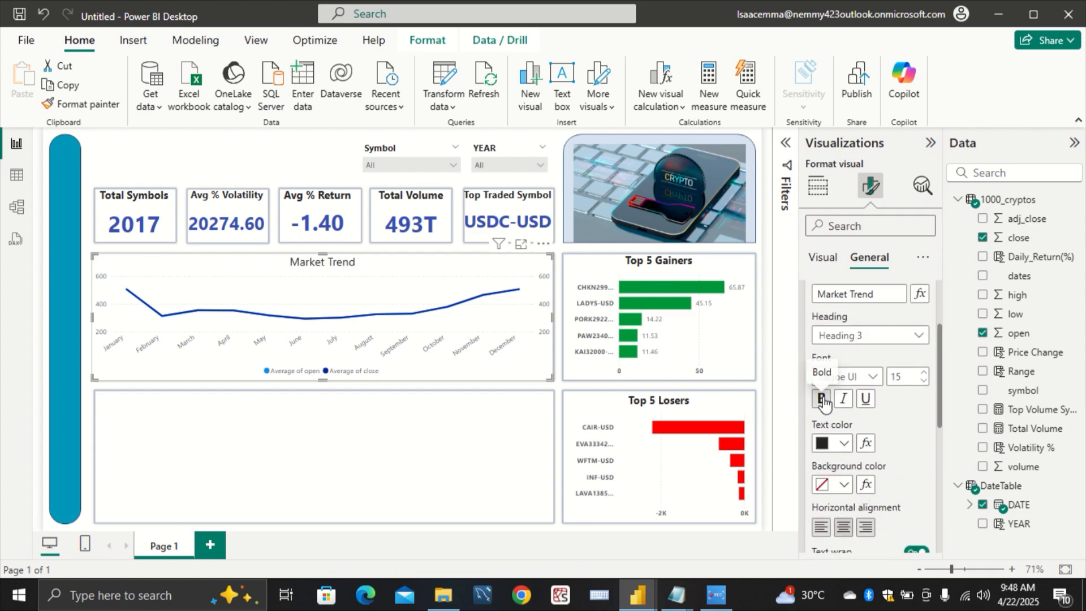
left_click(822, 398)
Step: Turn on the subtitle of the Market Trend line chart
scroll(906, 460, "down", 2)
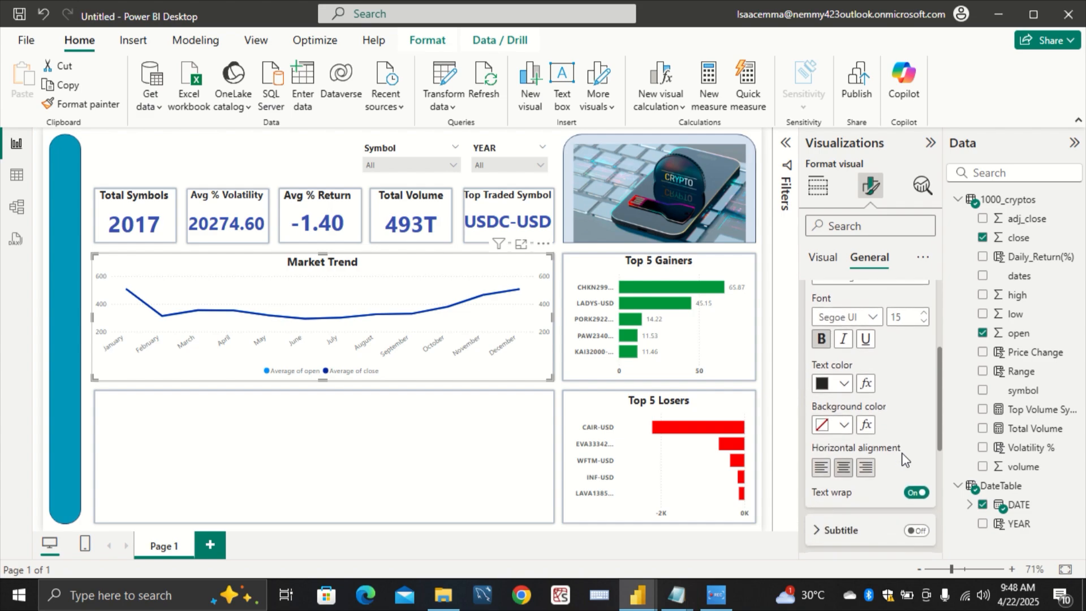
left_click(829, 456)
scroll(829, 457, "down", 1)
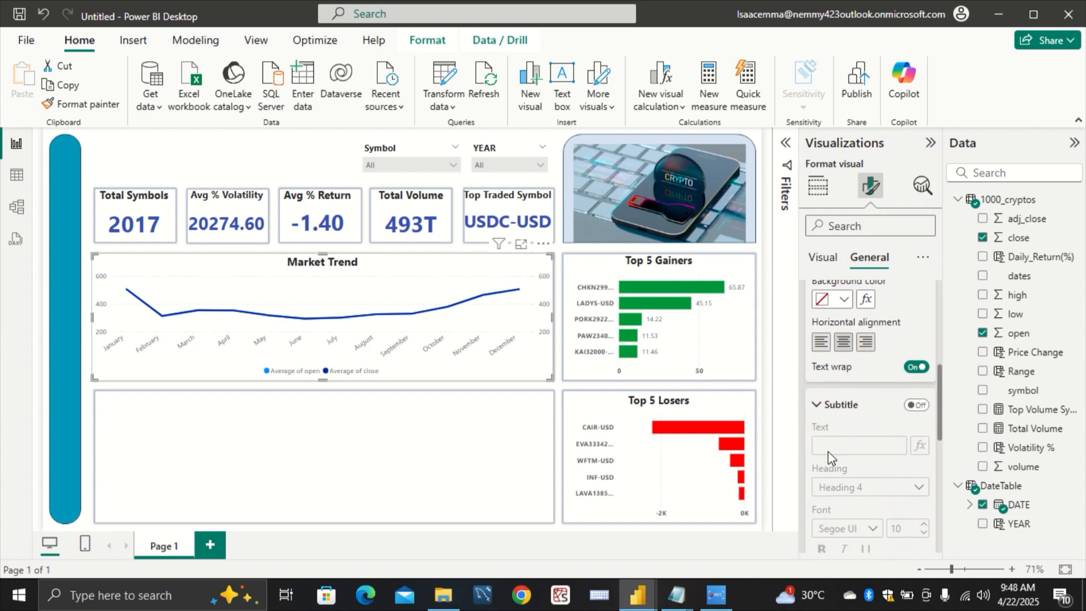
left_click(916, 389)
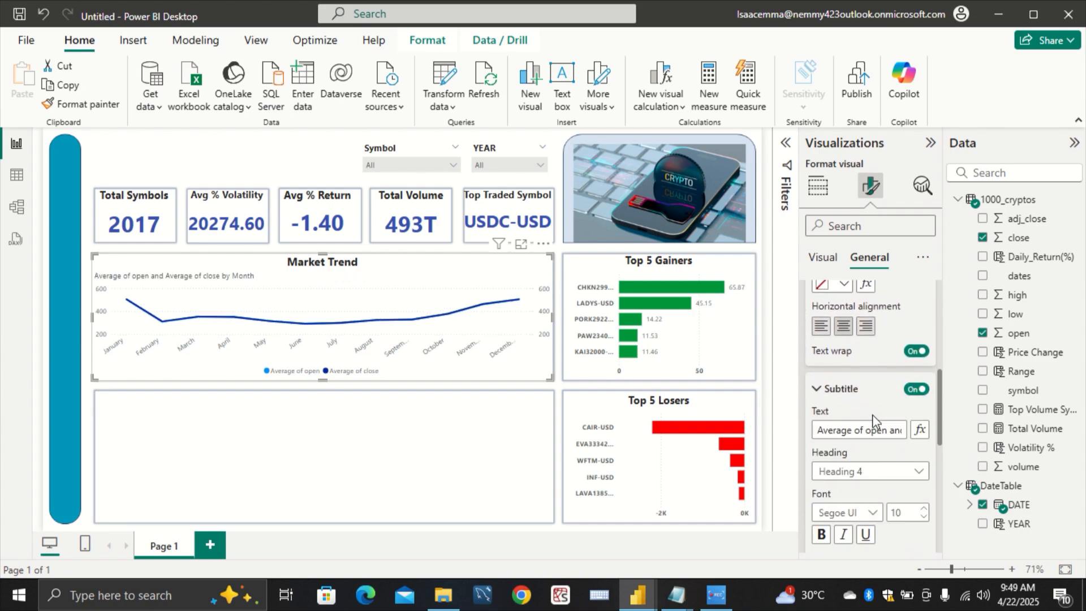
Step: Replace the Market Trend chart's subtitle text with "By Open and Close Prices"
left_click(871, 430)
key("ctrl+a")
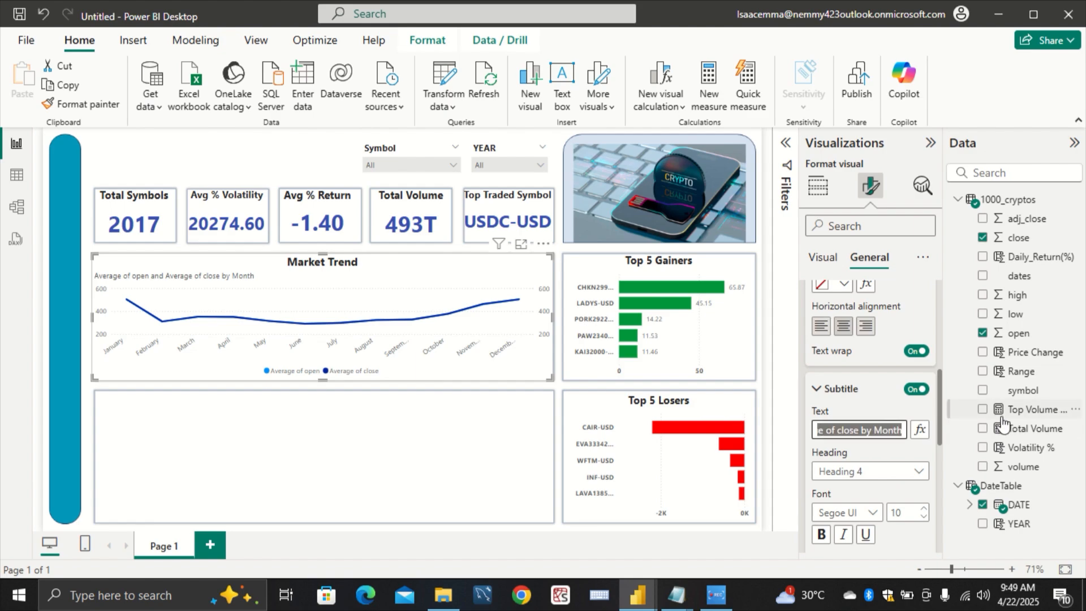
key("BackSpace")
type("B")
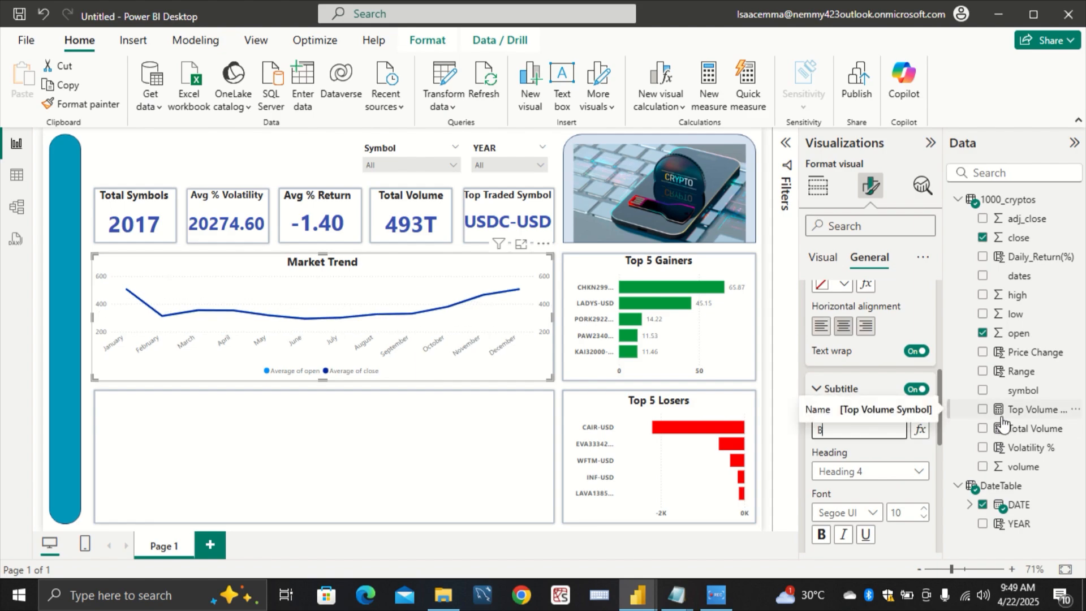
type("y Op")
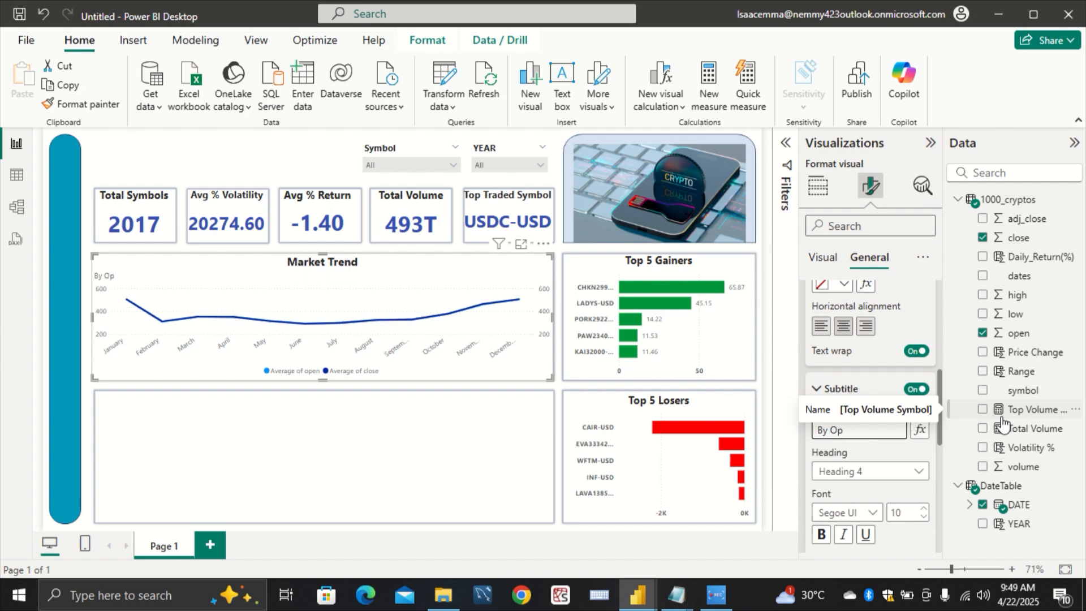
type("en ad")
key("BackSpace")
type("nd Close pri")
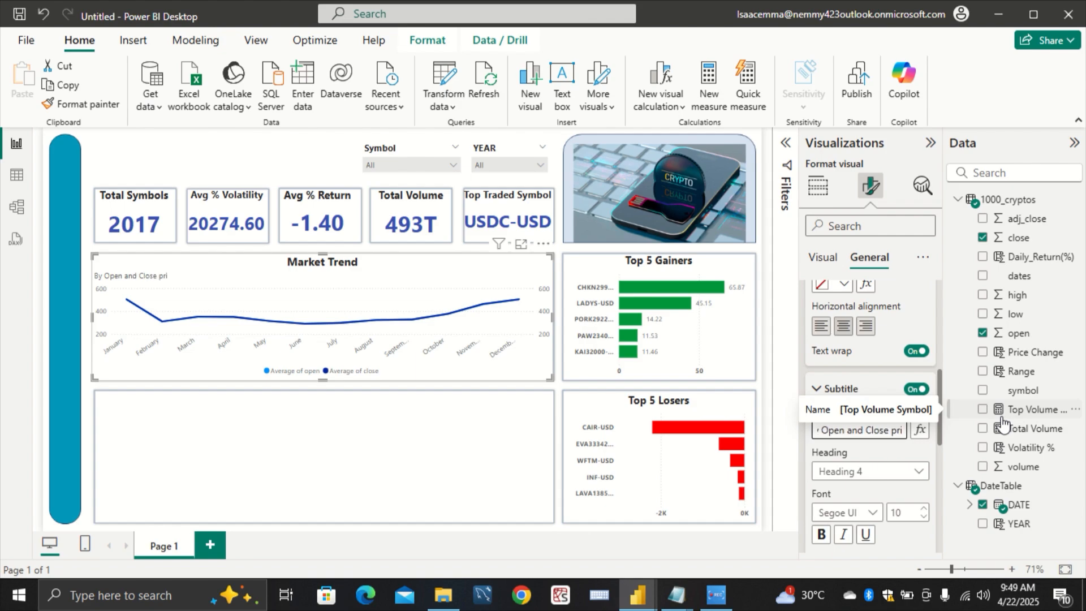
type("ces")
key("Left")
key("Left")
key("Left")
key("Left")
key("Left")
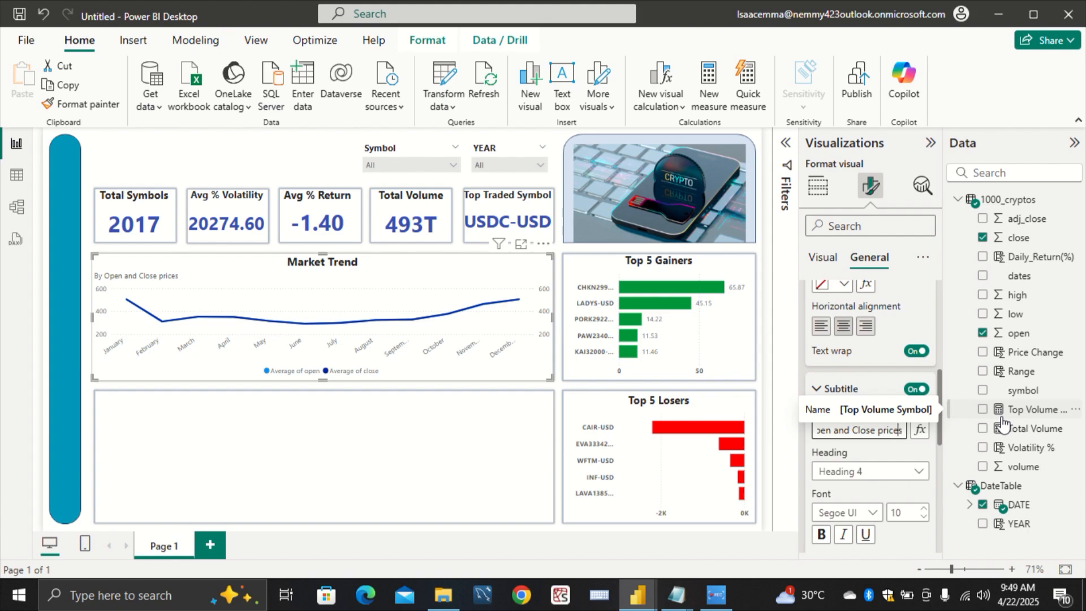
key("BackSpace")
type("P")
Step: Make the Market Trend chart's subtitle bold and centre it horizontally
left_click(821, 534)
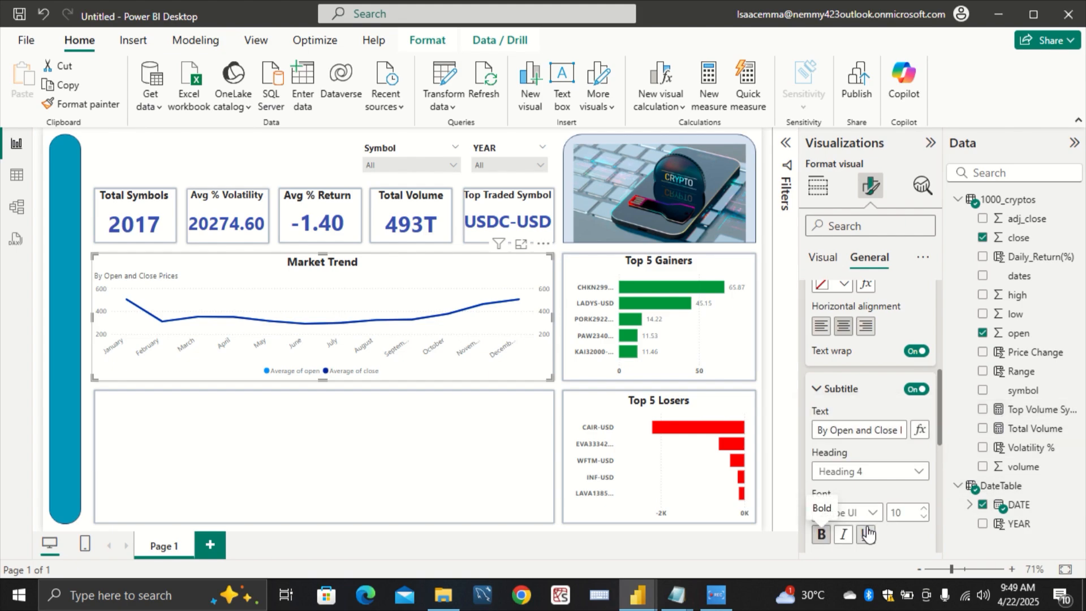
scroll(865, 534, "down", 3)
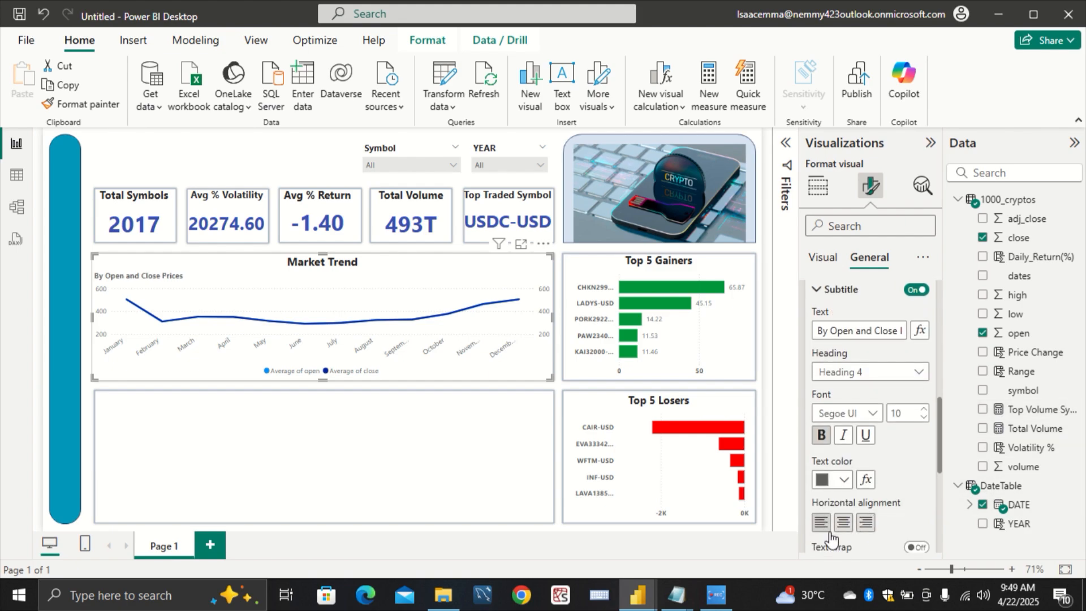
left_click(842, 525)
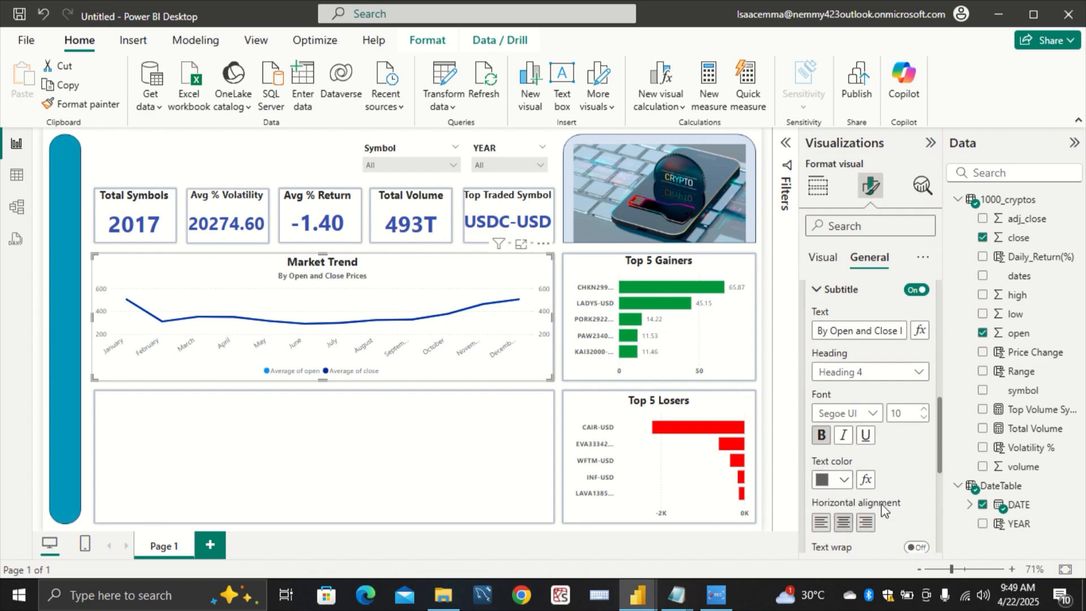
left_click(500, 451)
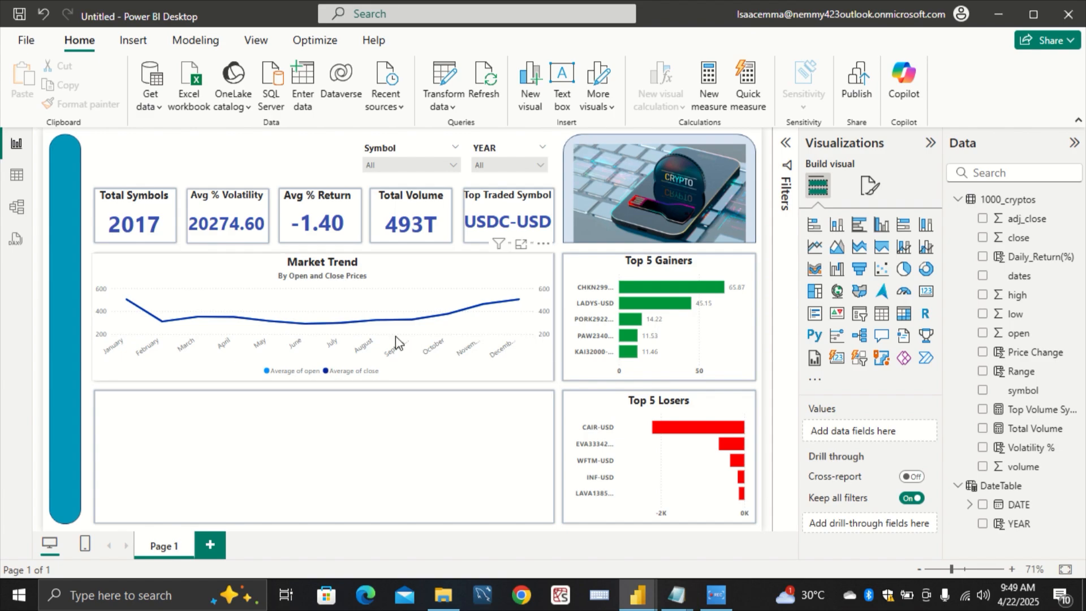
Step: Filter the dashboard to year 2017 and symbol ABBV, and check the monthly values on the Market Trend chart
mouse_move(372, 321)
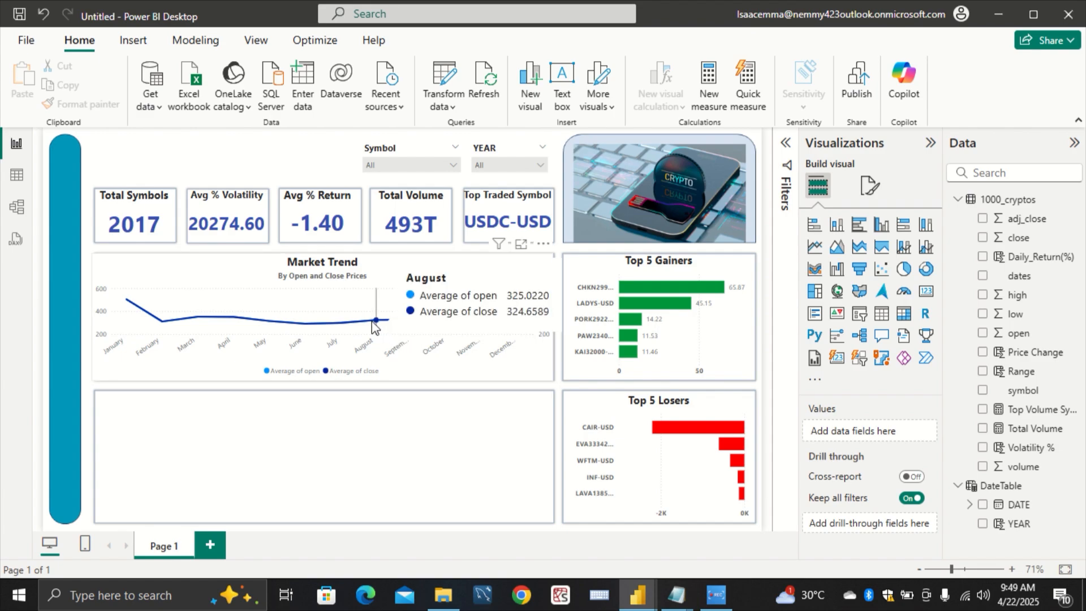
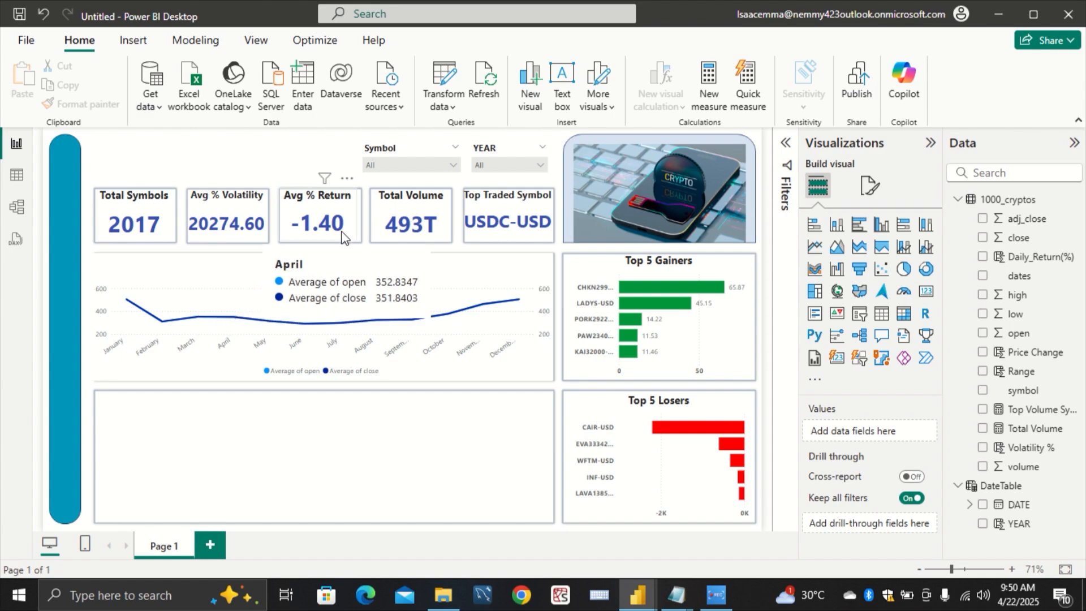
left_click(490, 163)
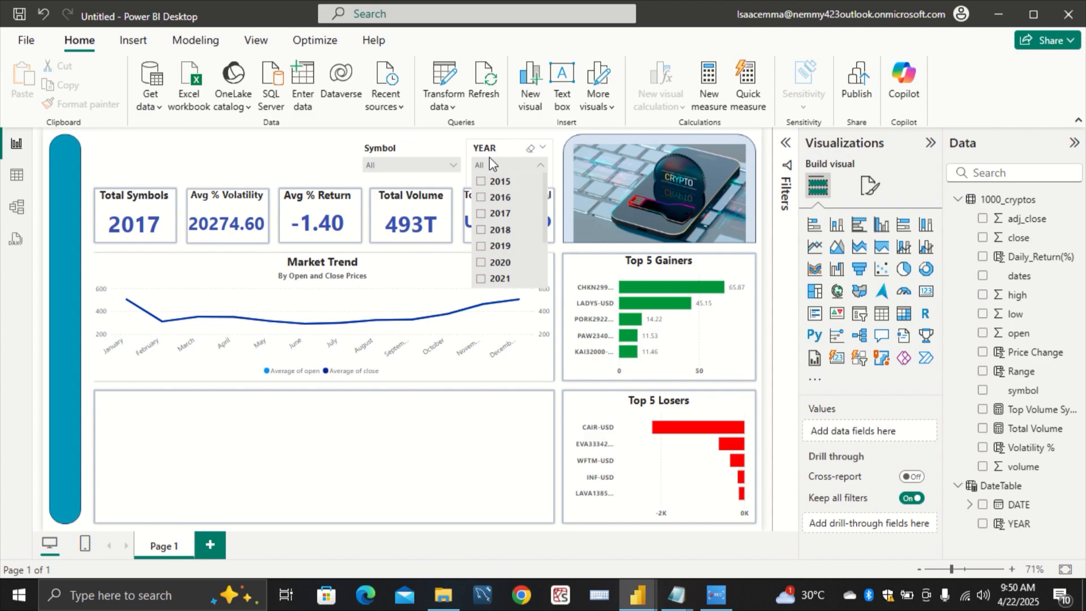
left_click(501, 214)
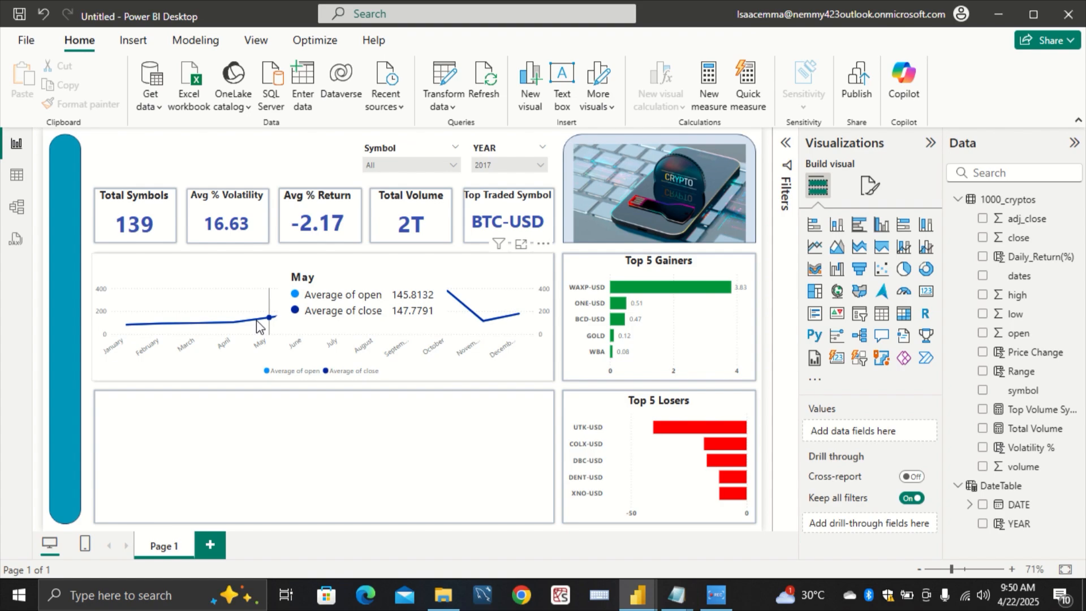
left_click(407, 165)
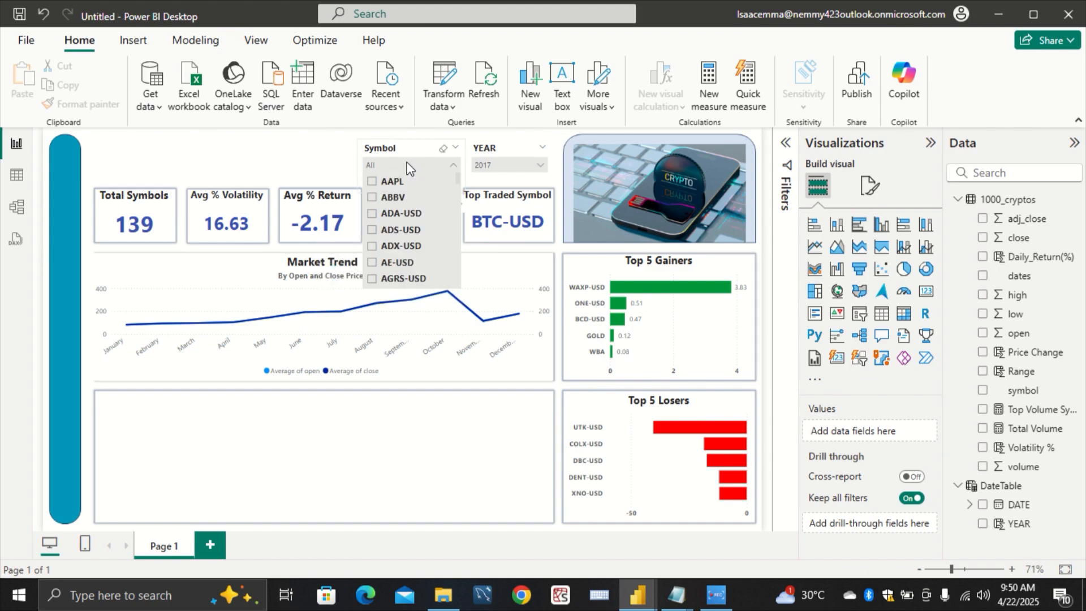
left_click(401, 198)
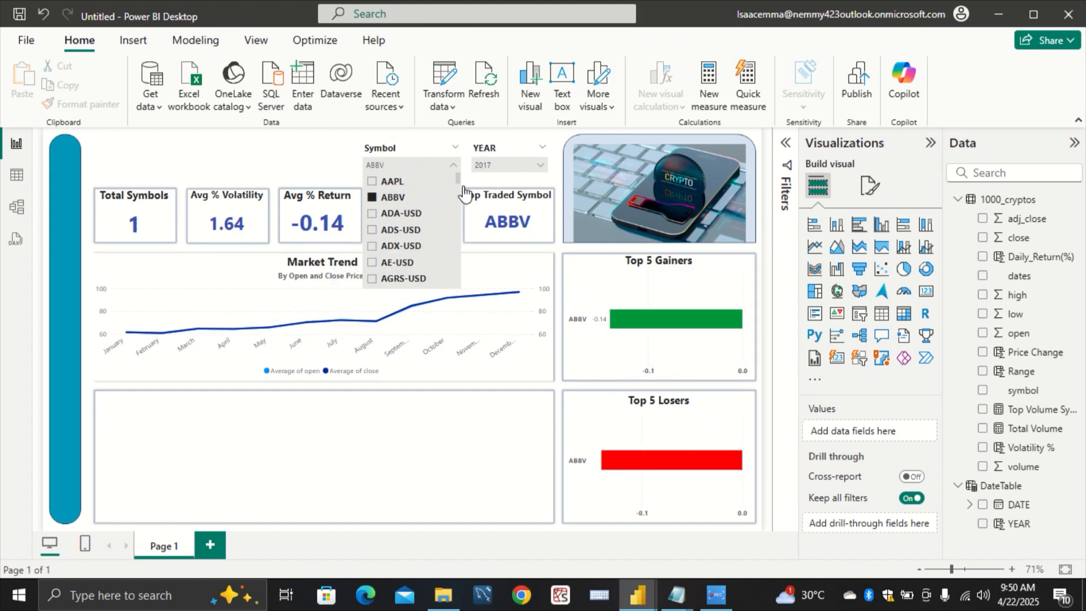
left_click(277, 158)
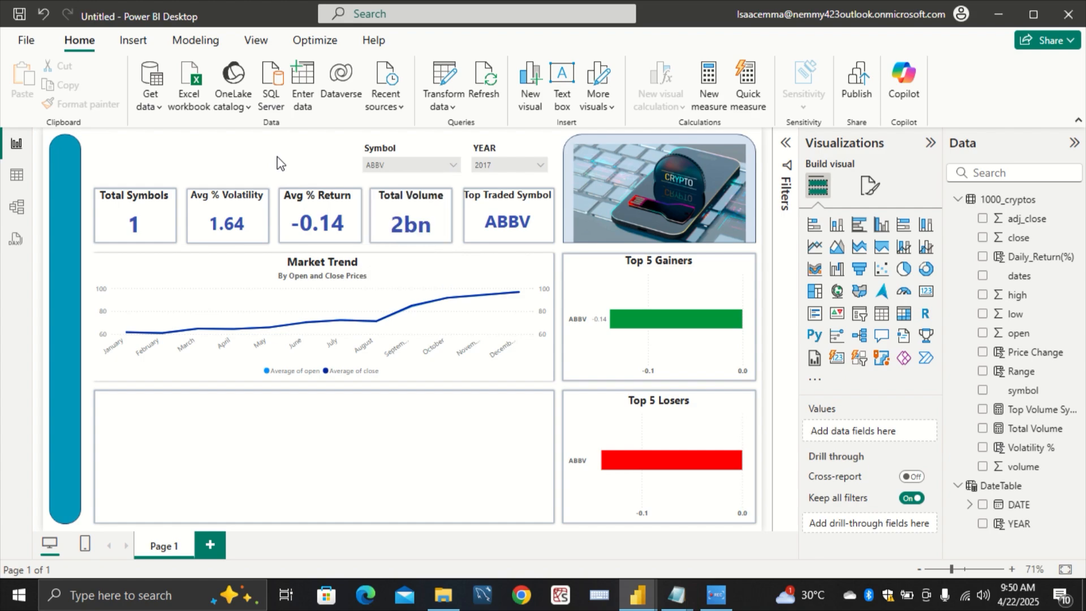
mouse_move(301, 307)
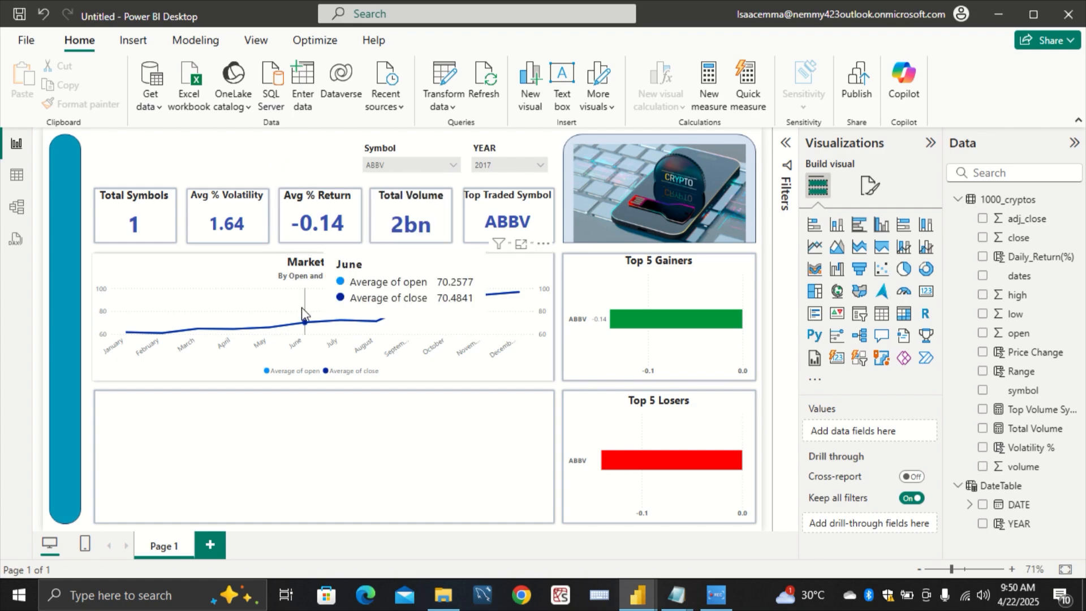
Step: Clear the ABBV symbol filter and the 2017 year filter from the dashboard slicers
left_click(423, 165)
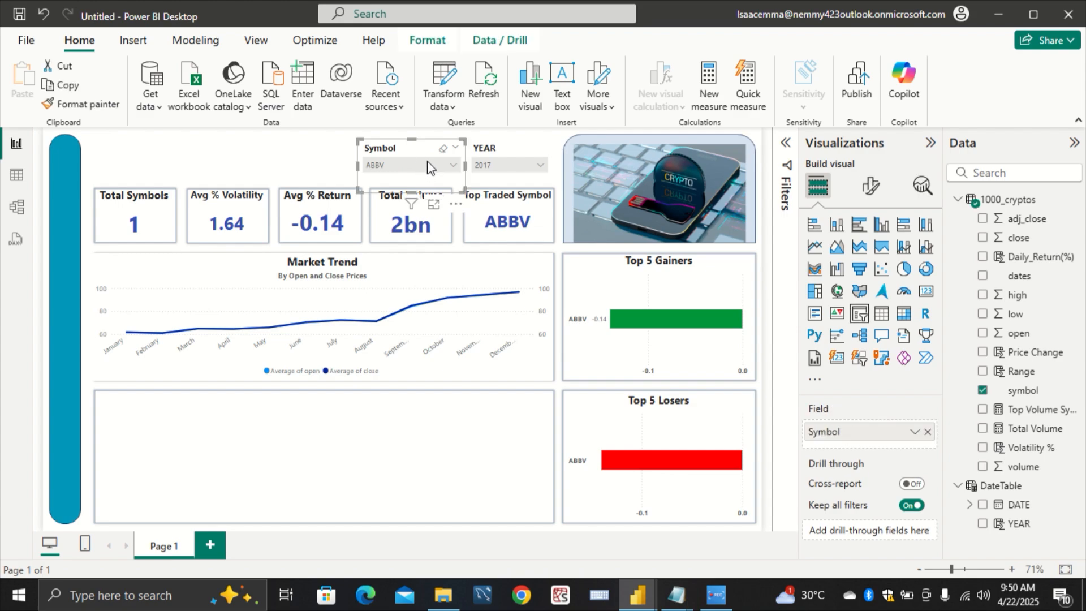
left_click(427, 161)
left_click(406, 197)
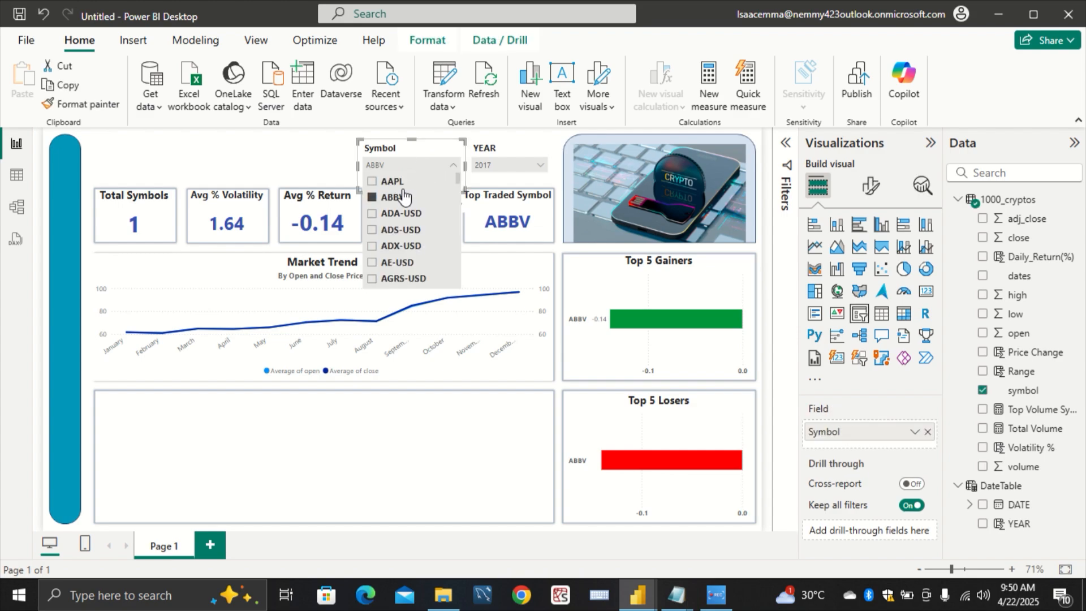
left_click(290, 161)
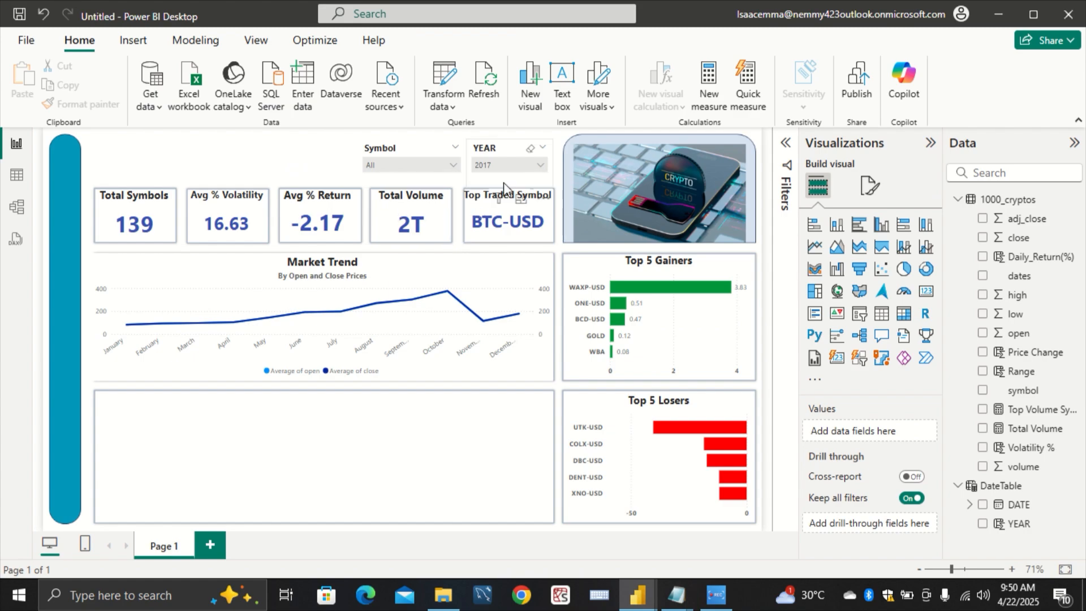
left_click(519, 169)
left_click(495, 213)
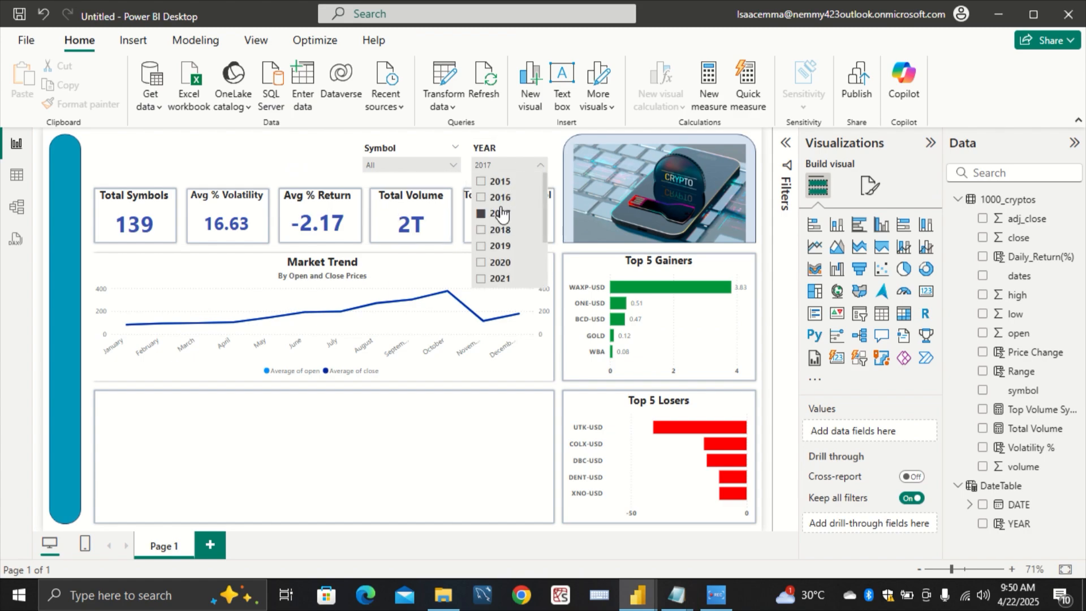
left_click(311, 165)
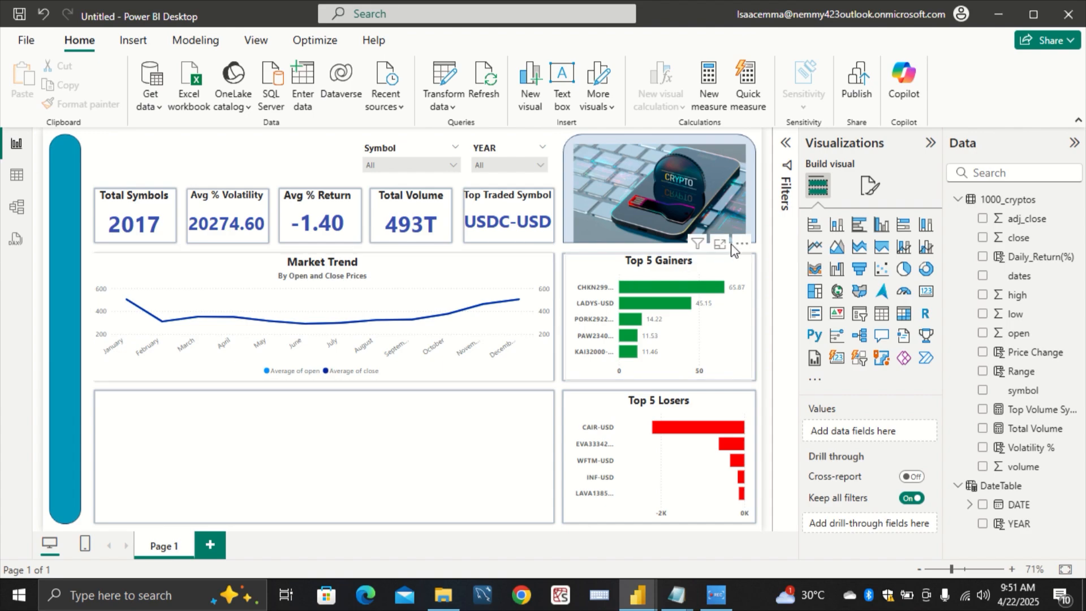
Step: Add a blank line chart in the empty frame below the Market Trend chart
left_click(814, 248)
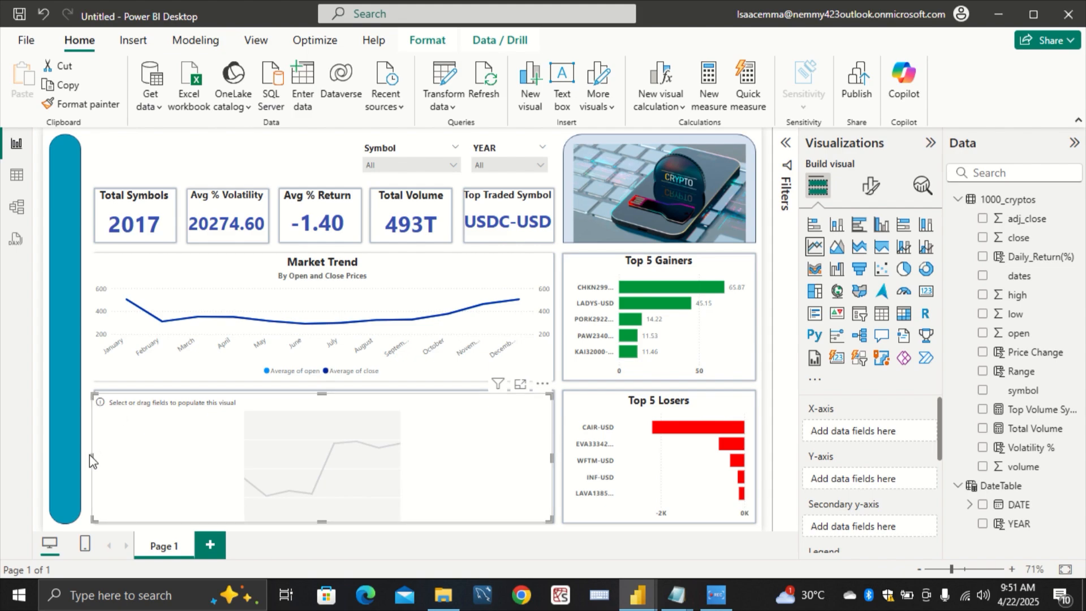
left_click_drag(93, 455, 94, 450)
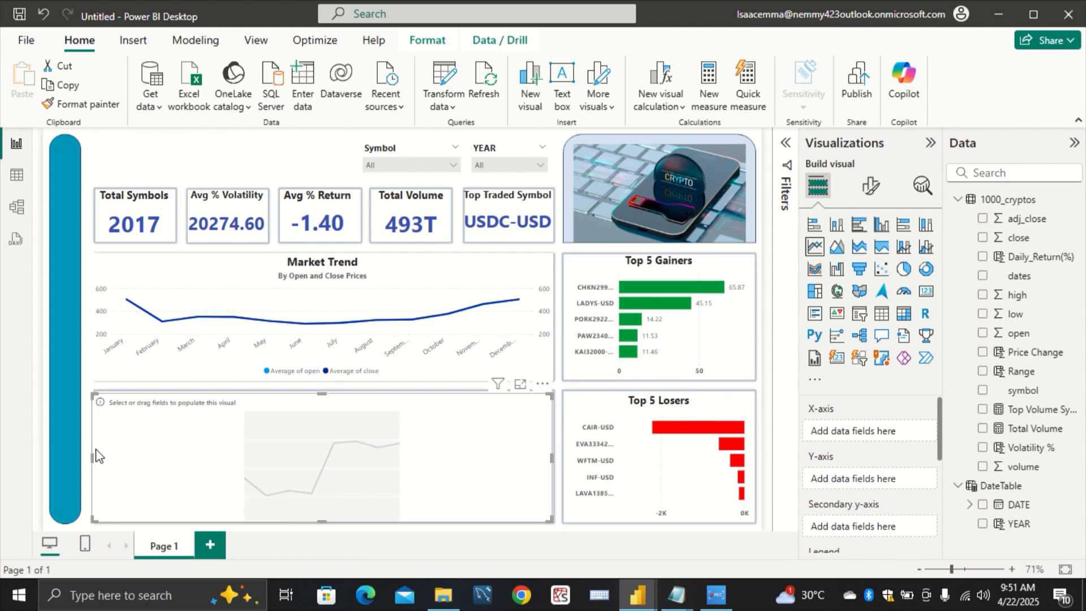
Step: Turn off the background of the Market Trend line chart
left_click(153, 375)
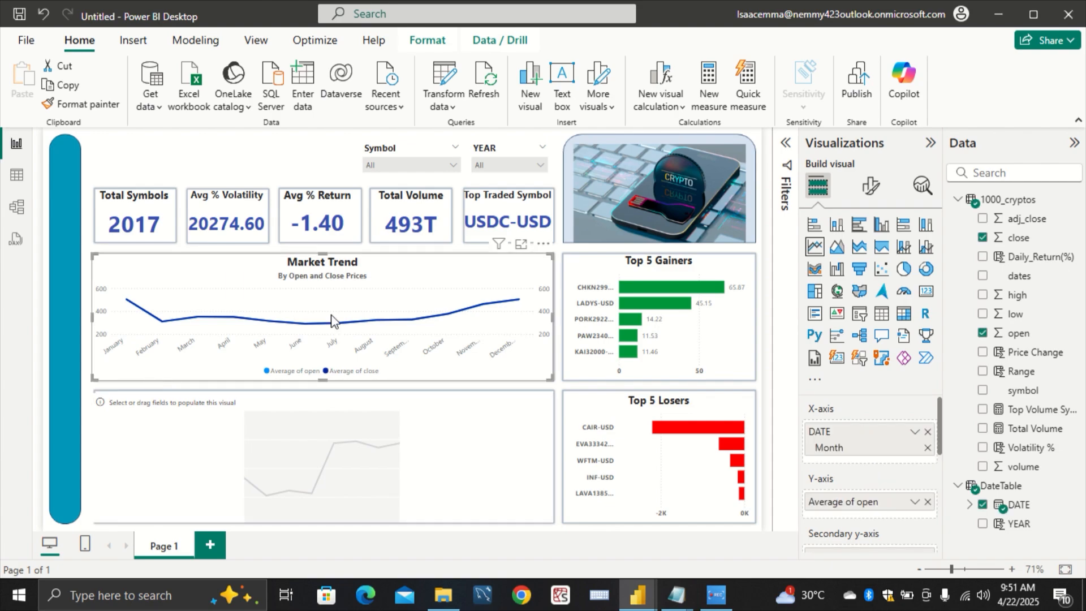
left_click(869, 188)
scroll(886, 354, "down", 2)
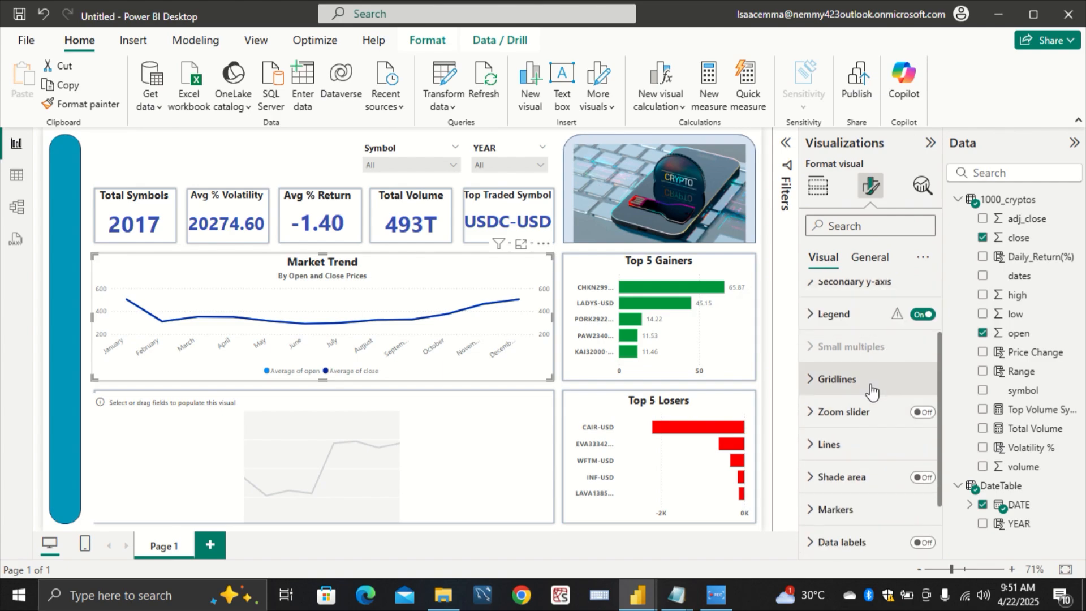
scroll(876, 385, "down", 2)
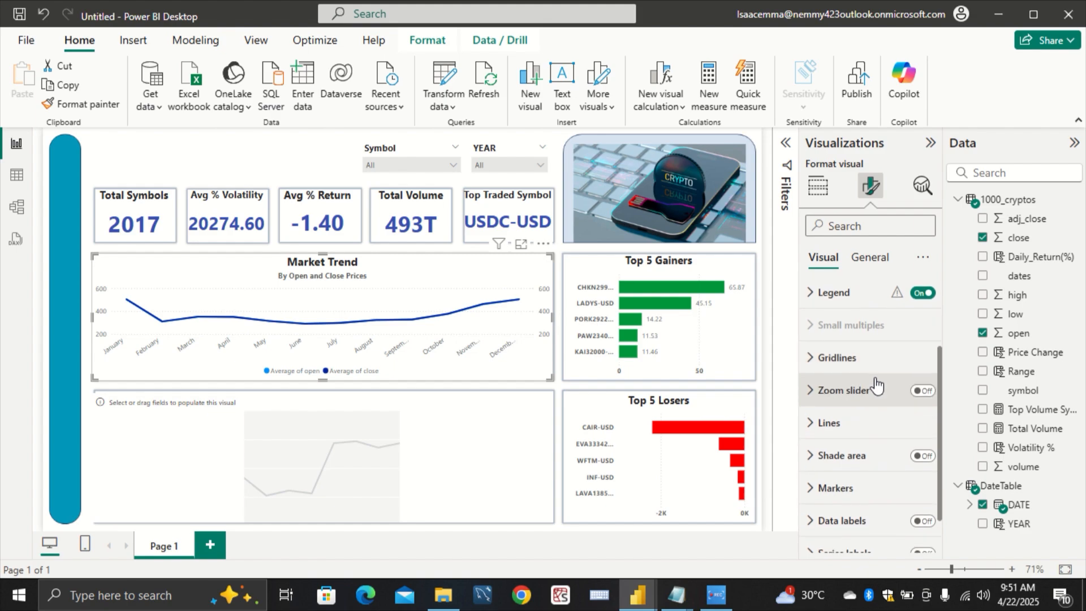
scroll(877, 385, "up", 5)
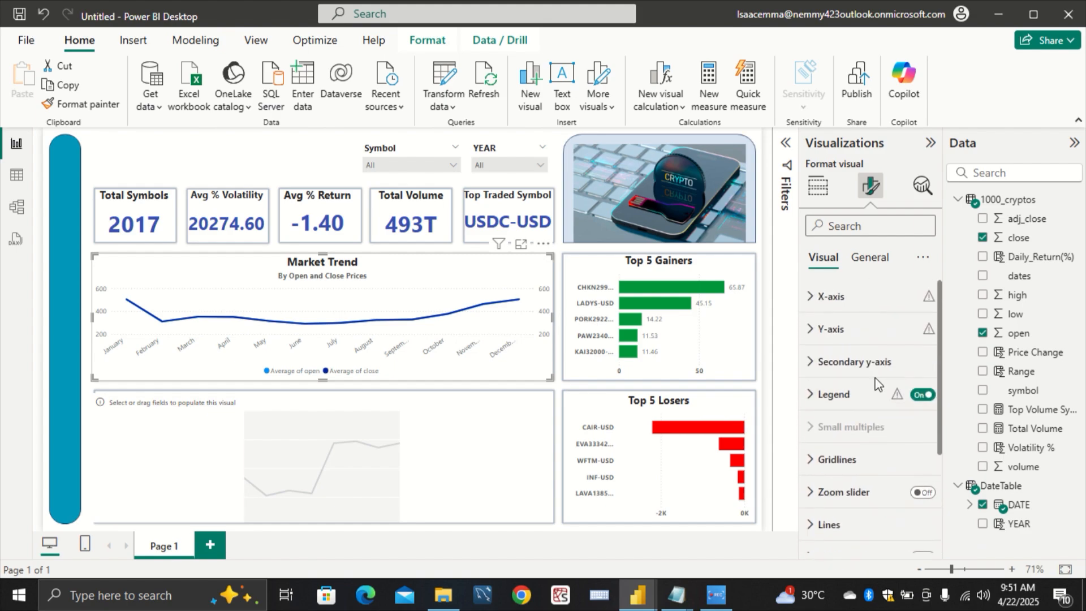
left_click(885, 262)
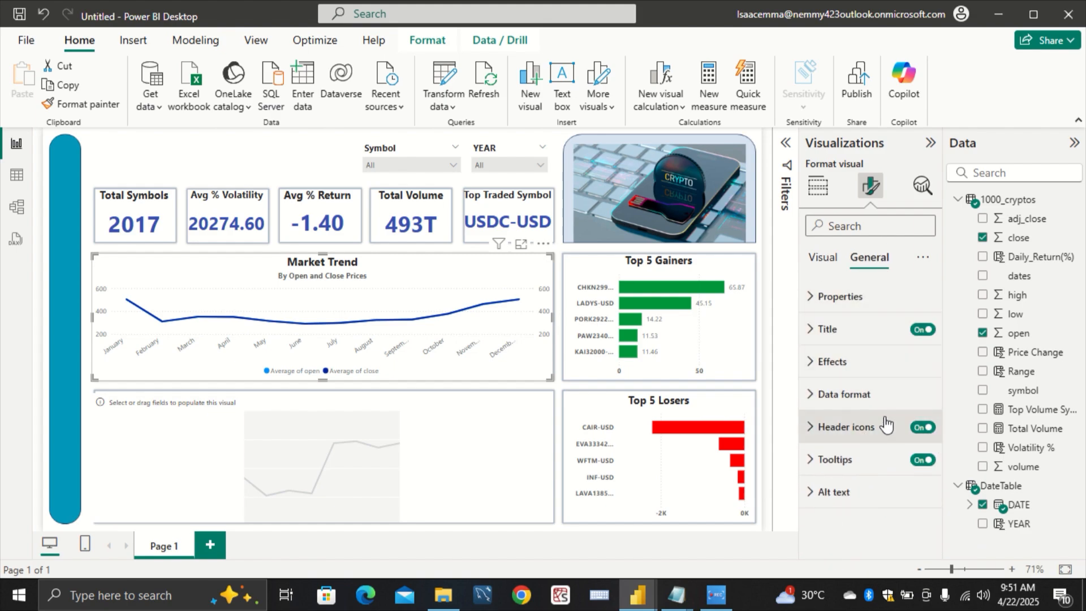
left_click(874, 365)
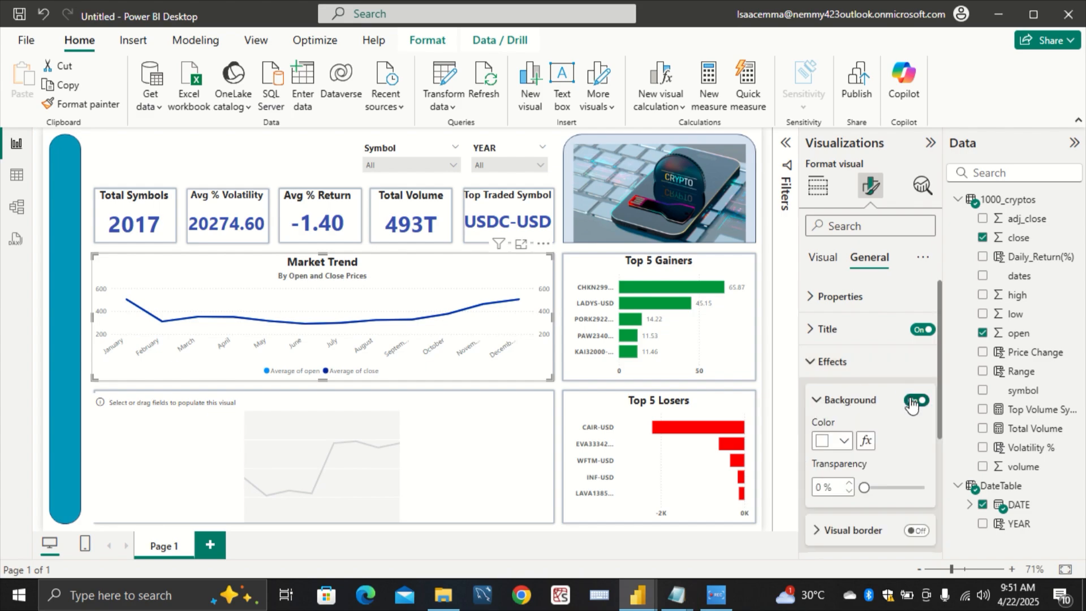
left_click(910, 402)
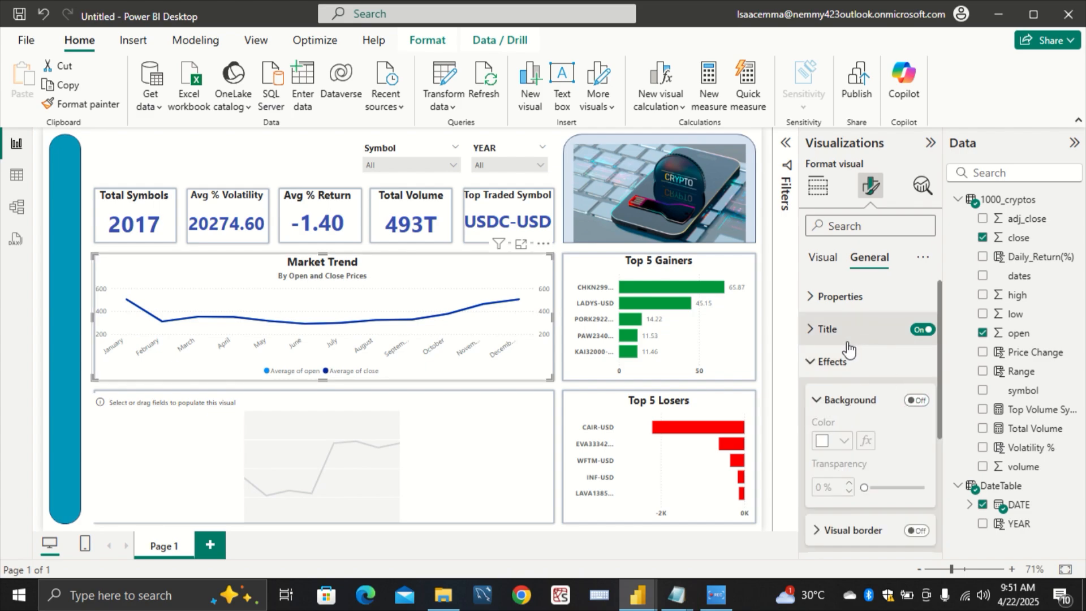
left_click(830, 362)
Step: Try font size 11 for the Market Trend chart's subtitle, and set it back to 10
left_click(813, 330)
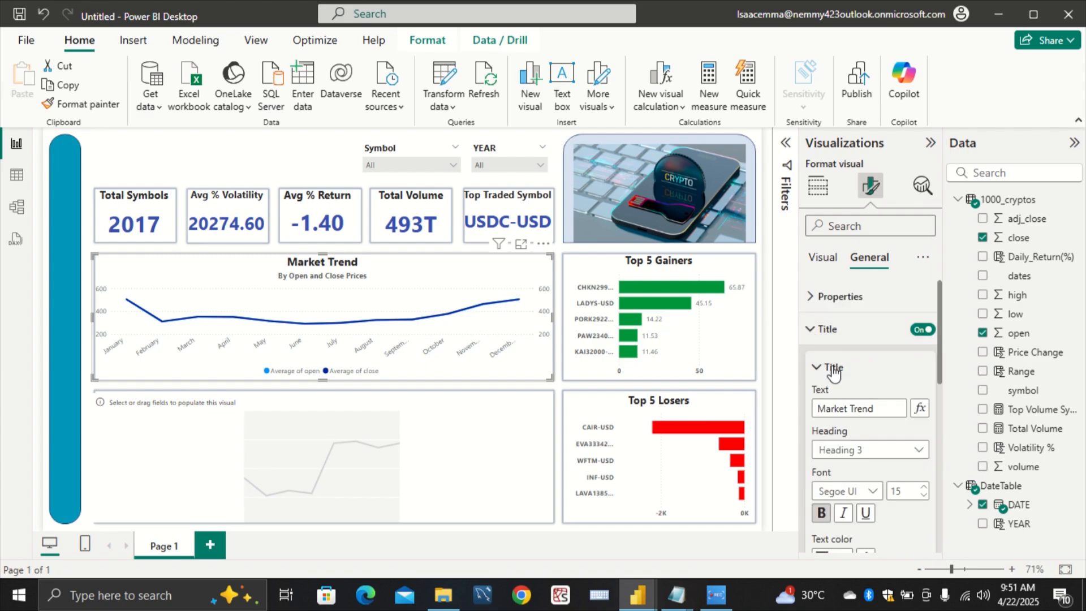
scroll(832, 368, "down", 5)
scroll(833, 371, "down", 2)
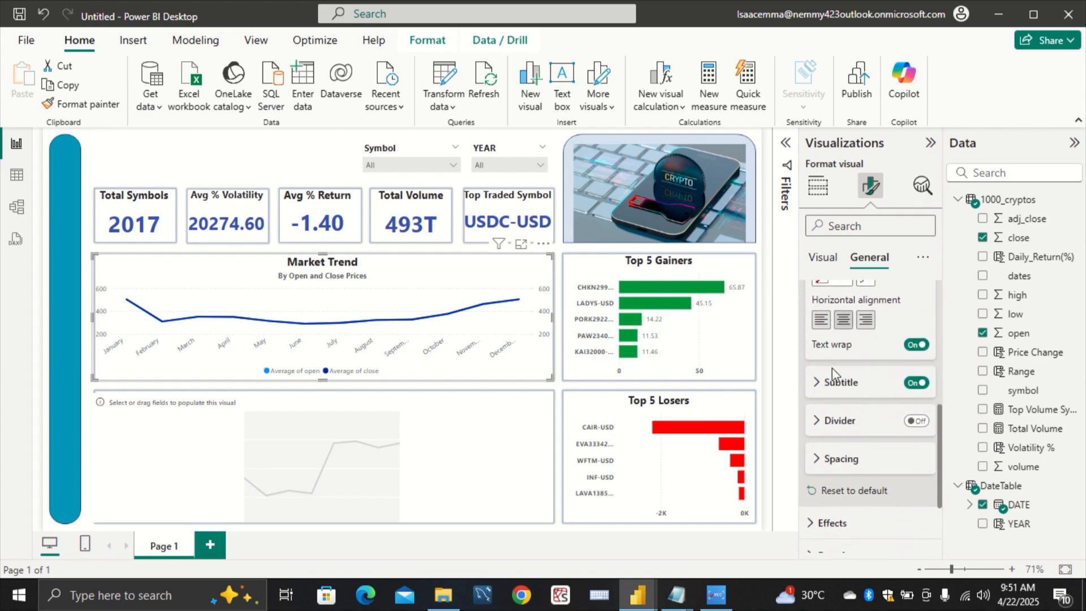
left_click(833, 379)
scroll(831, 380, "down", 2)
scroll(831, 374, "down", 1)
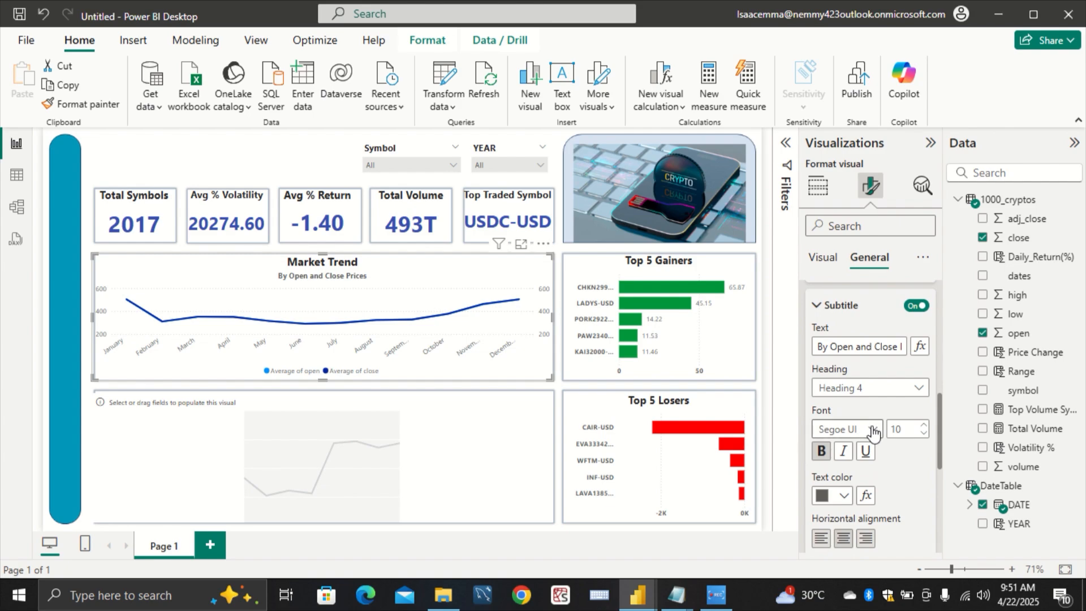
left_click(820, 497)
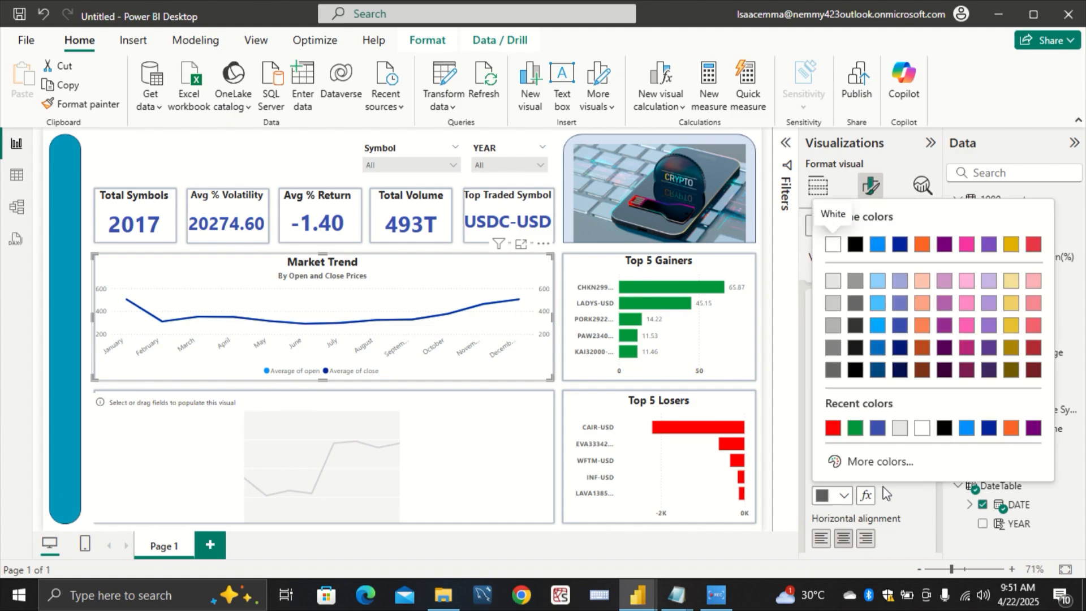
left_click(886, 494)
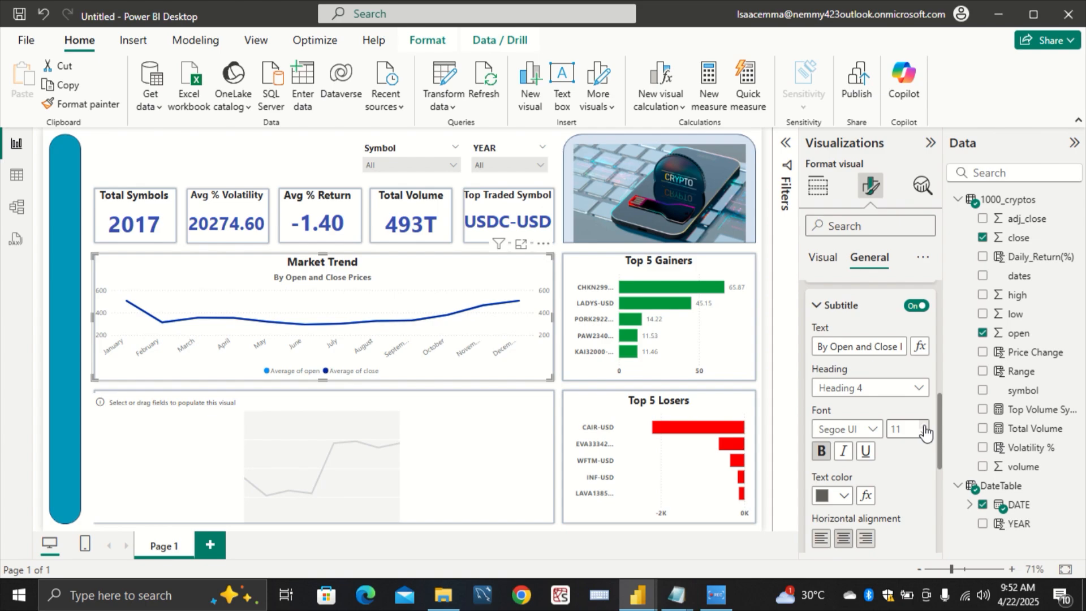
left_click(924, 434)
left_click(493, 464)
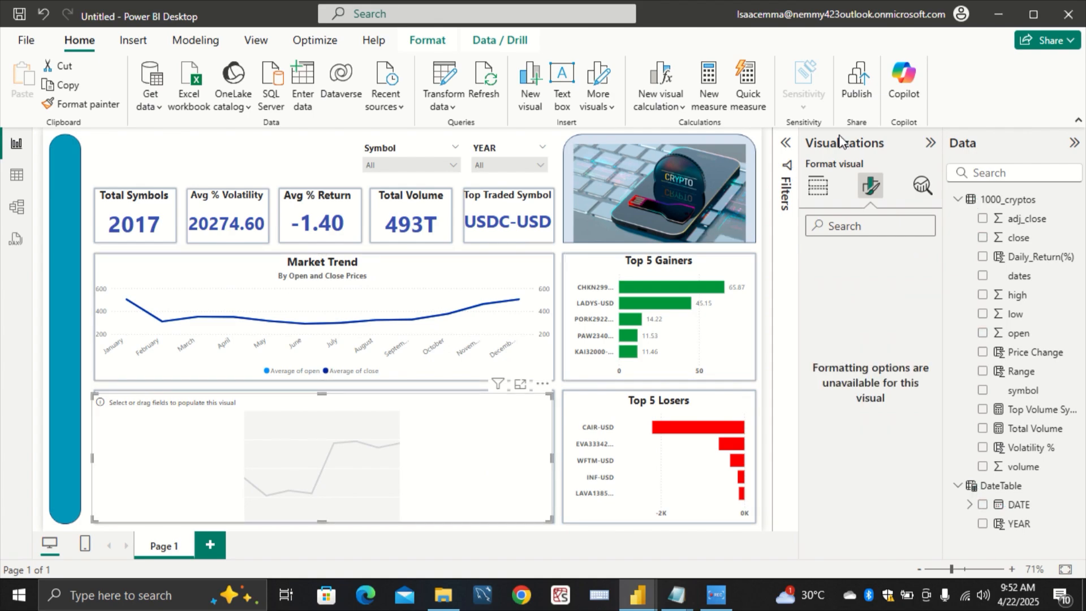
left_click(818, 189)
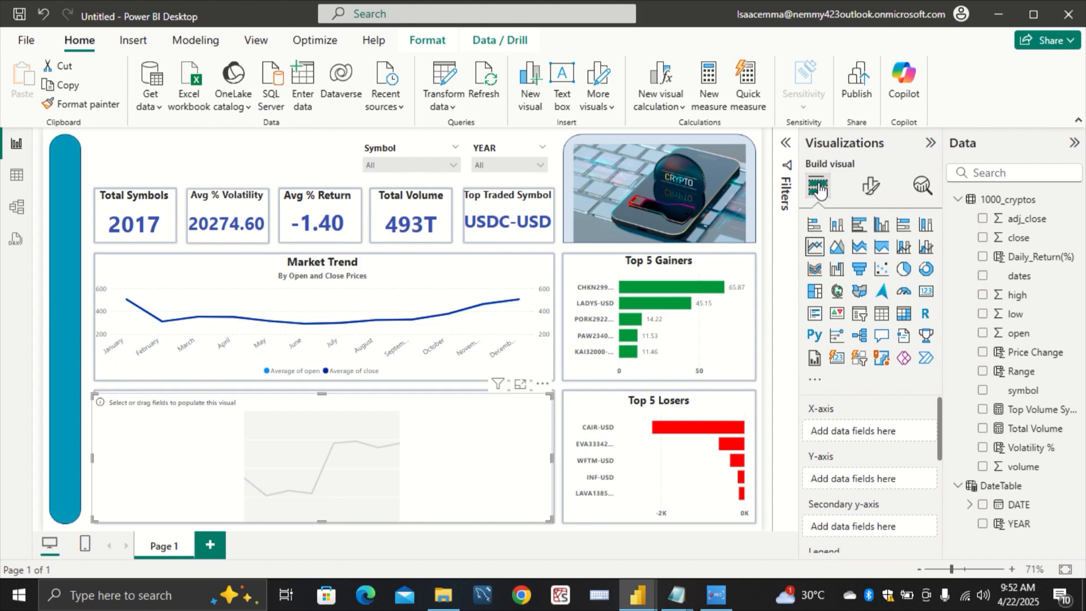
Step: Make the X-axis month labels of the Market Trend chart bold
left_click(514, 347)
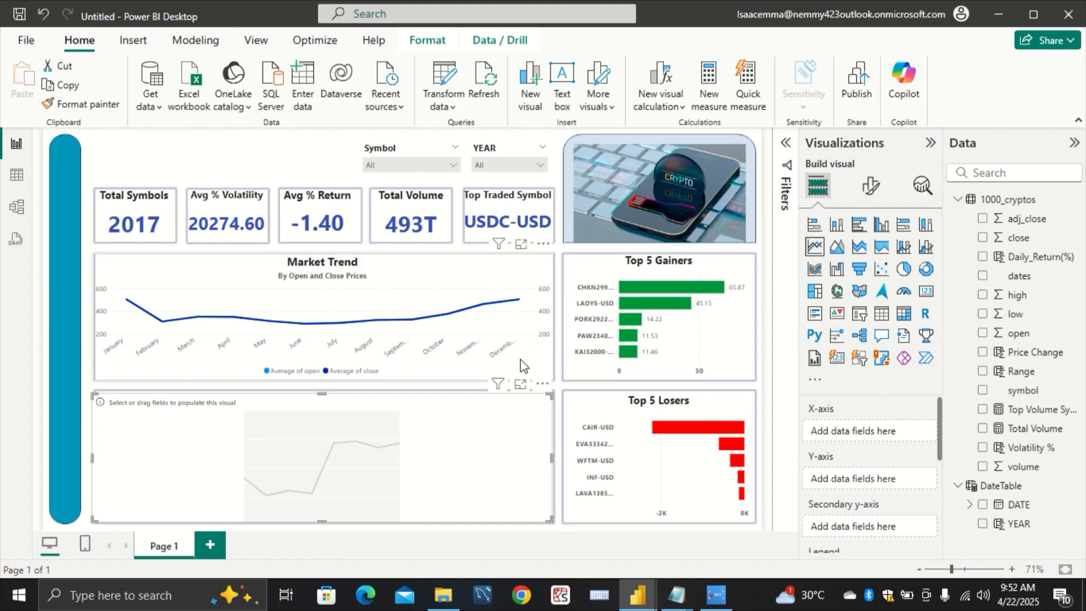
left_click(870, 187)
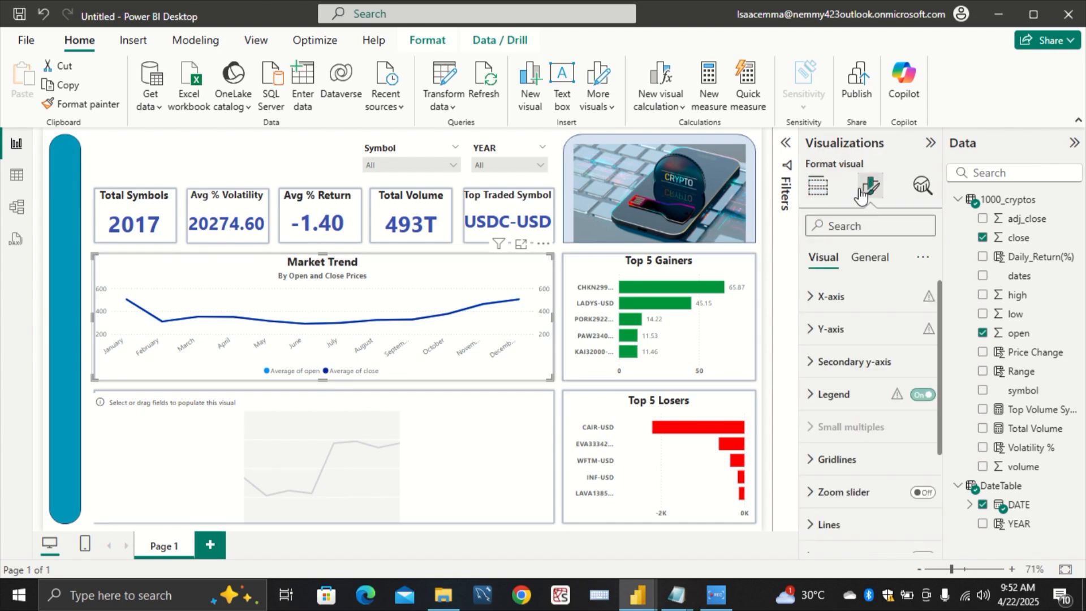
left_click(827, 296)
scroll(831, 328, "down", 1)
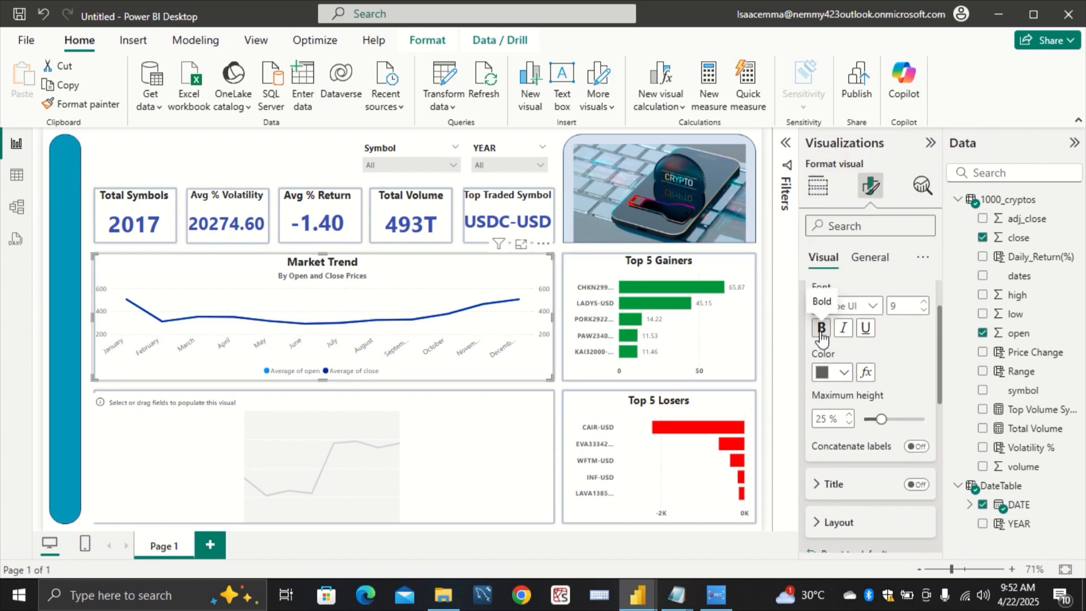
scroll(831, 362, "down", 1)
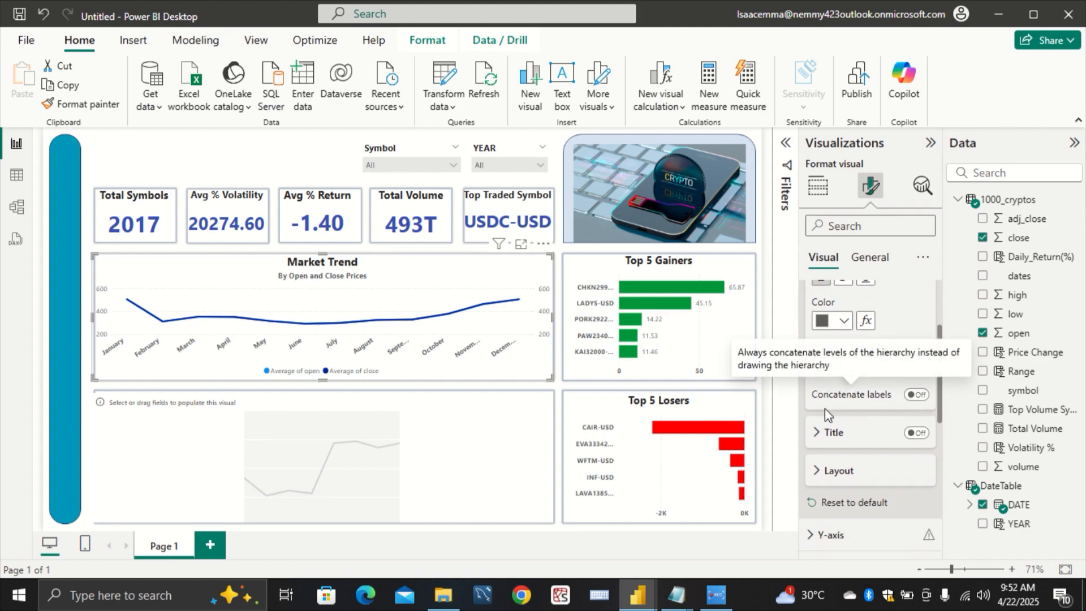
Step: Make the Y-axis values of the Market Trend chart bold
scroll(826, 430, "down", 2)
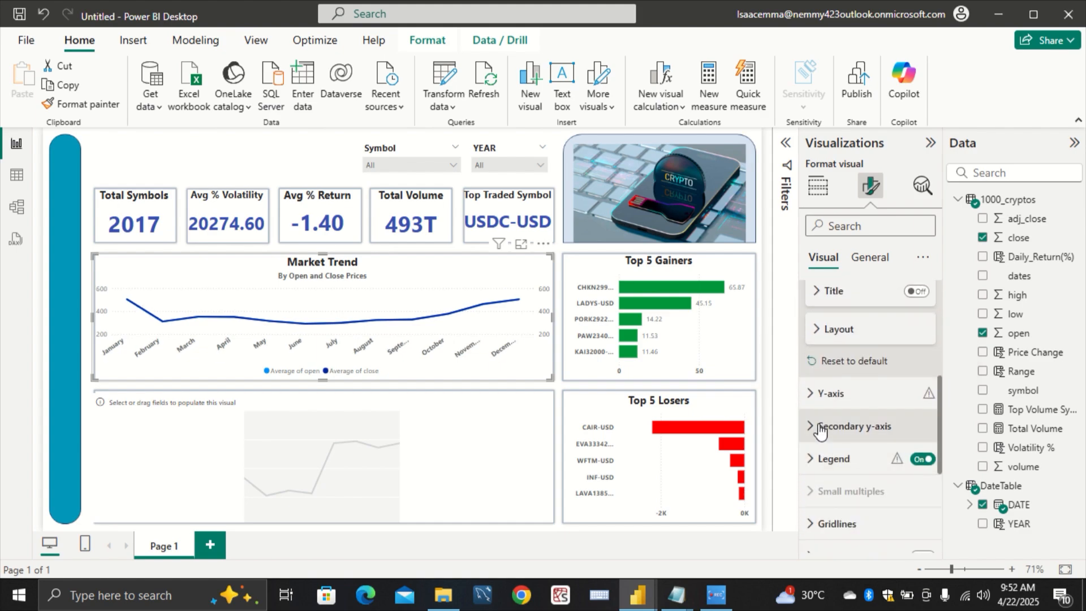
left_click(818, 395)
scroll(820, 413, "down", 2)
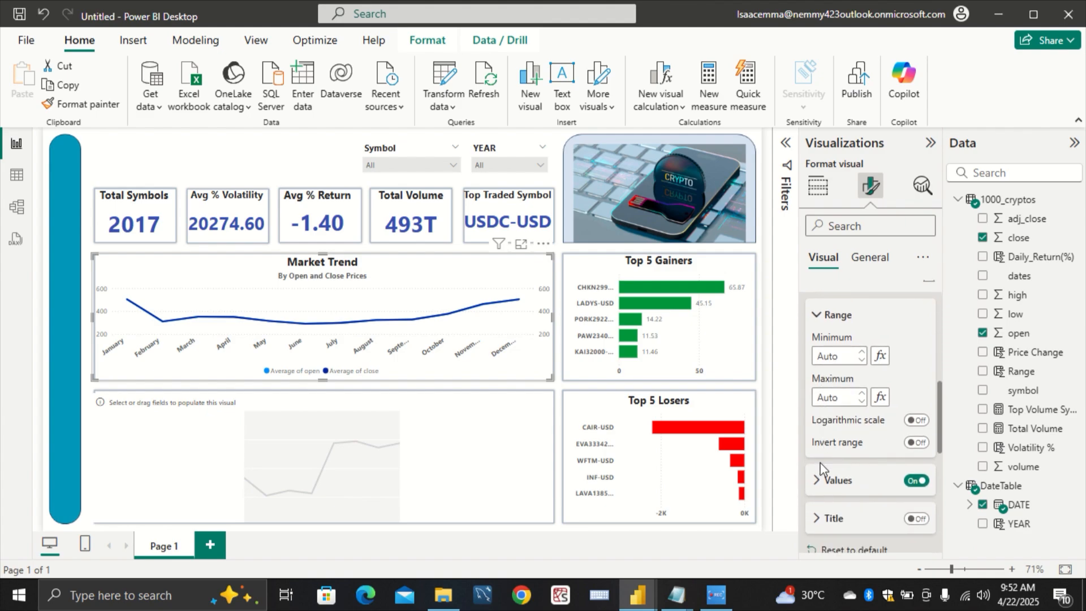
left_click(825, 481)
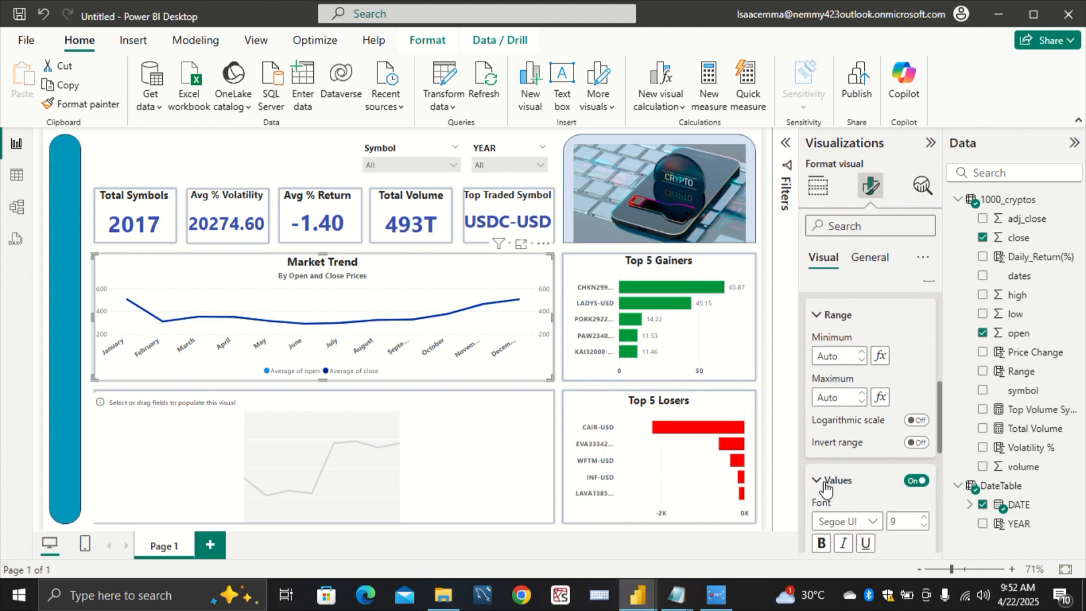
scroll(824, 482, "down", 2)
left_click(821, 437)
scroll(822, 438, "down", 2)
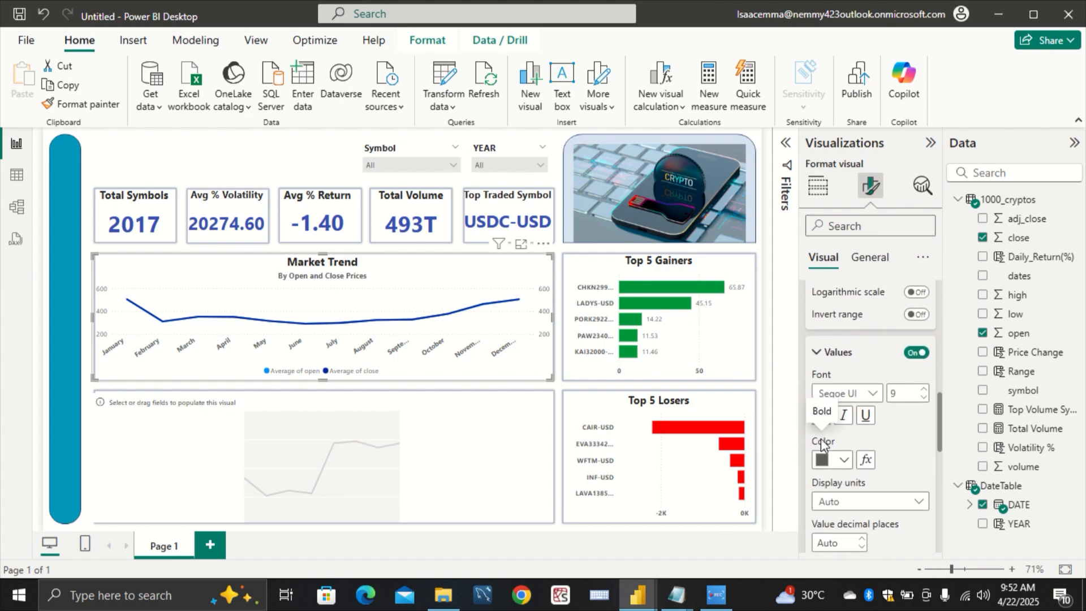
Step: Make the secondary y-axis values of the Market Trend chart bold
scroll(821, 447, "down", 2)
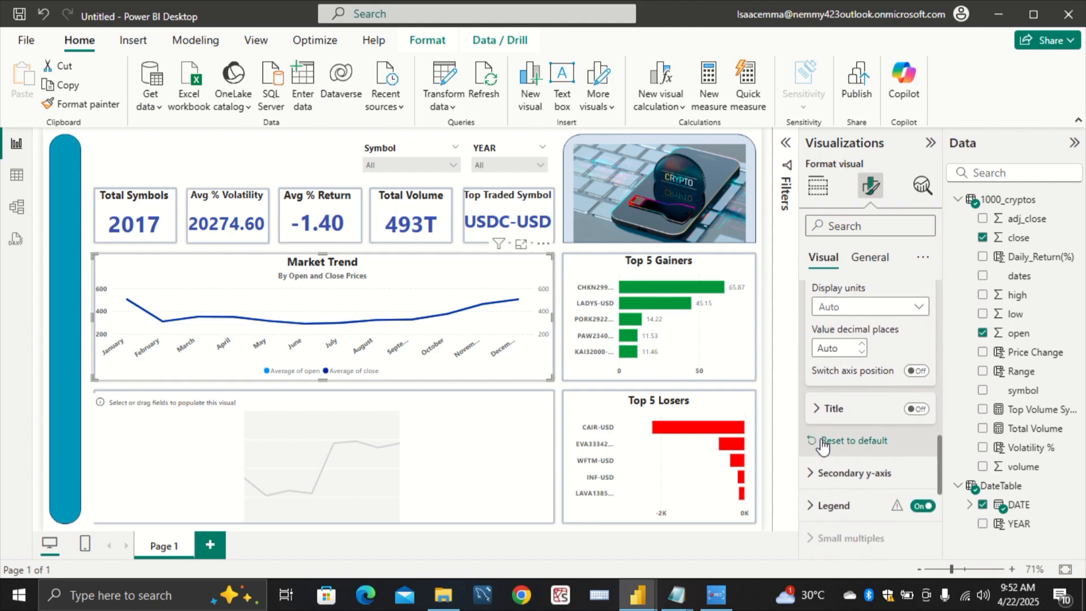
left_click(822, 476)
scroll(819, 469, "down", 4)
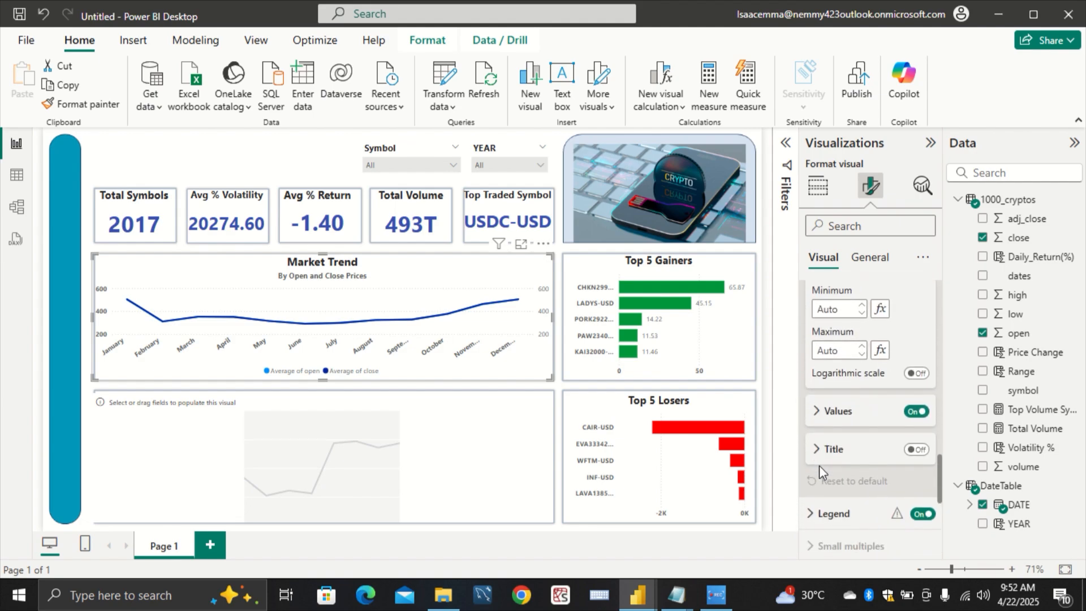
left_click(816, 411)
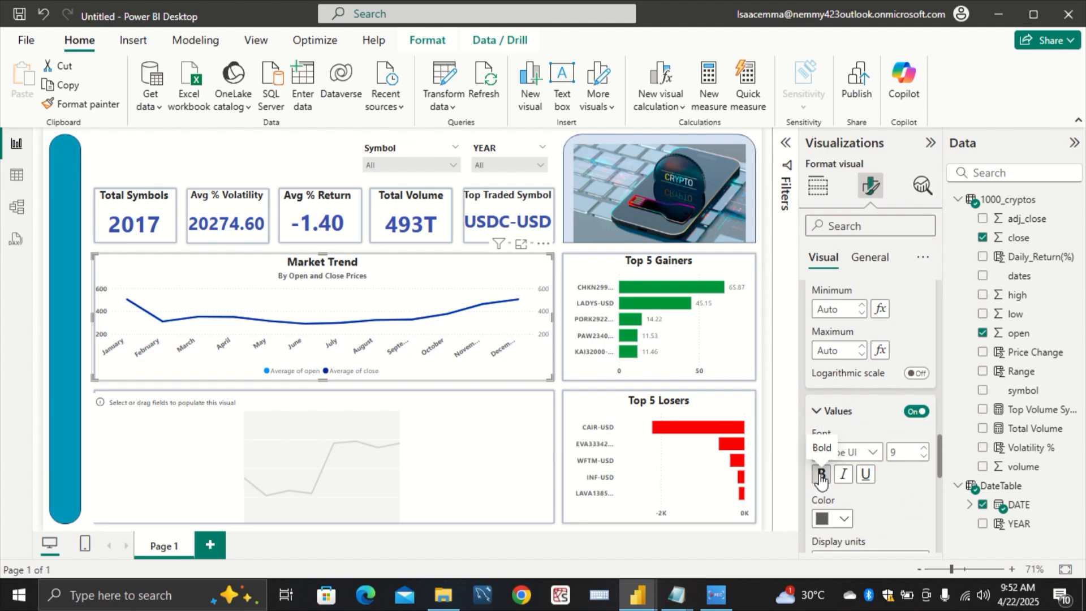
Step: Put the DATE field from DateTable on the X-axis of the blank line chart below Market Trend
left_click(460, 508)
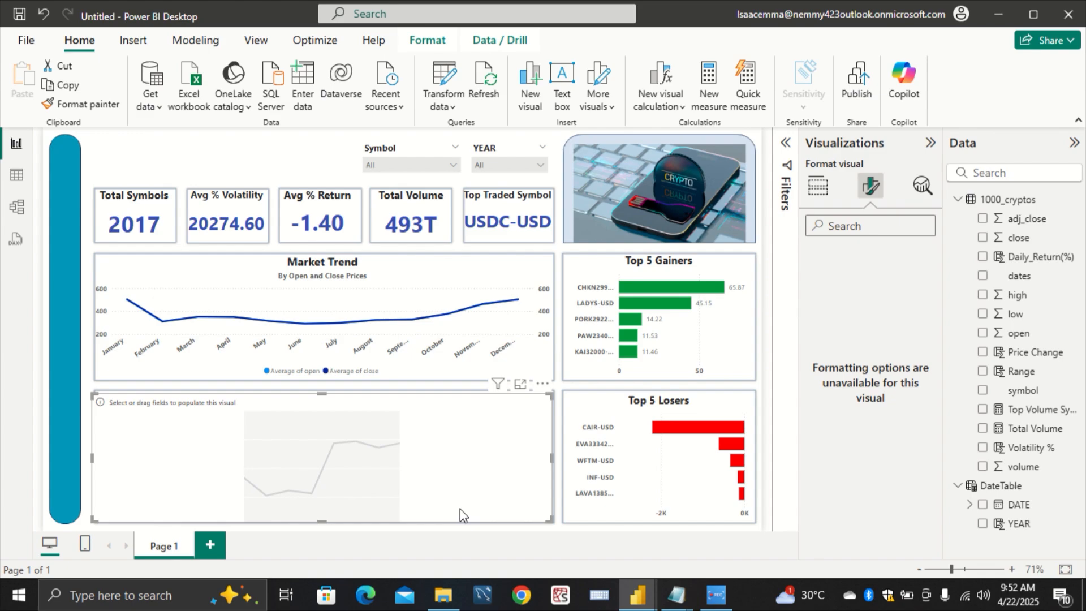
left_click(819, 189)
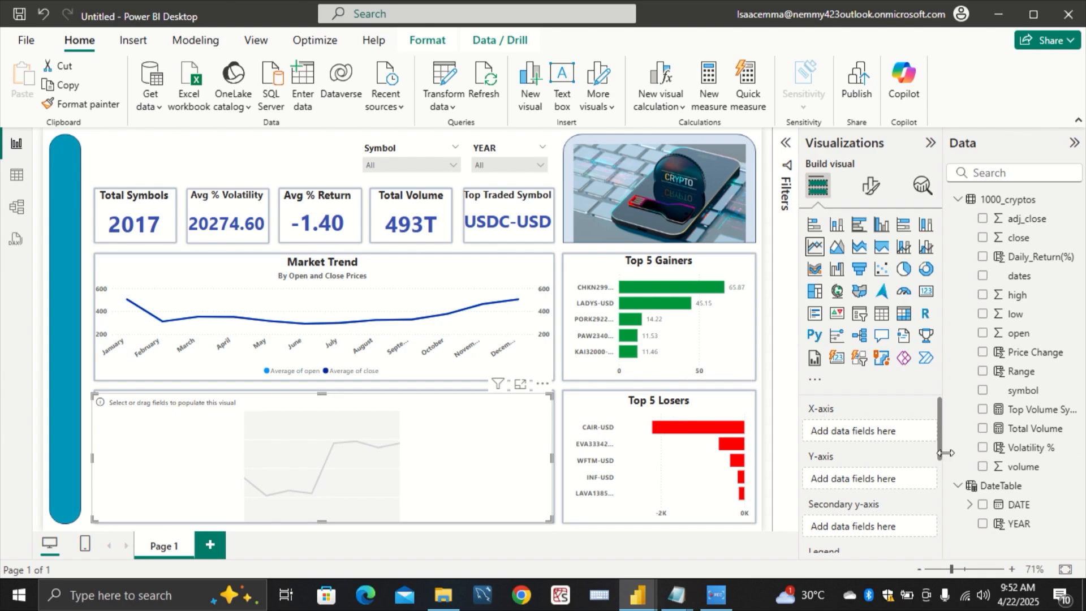
double_click(1016, 504)
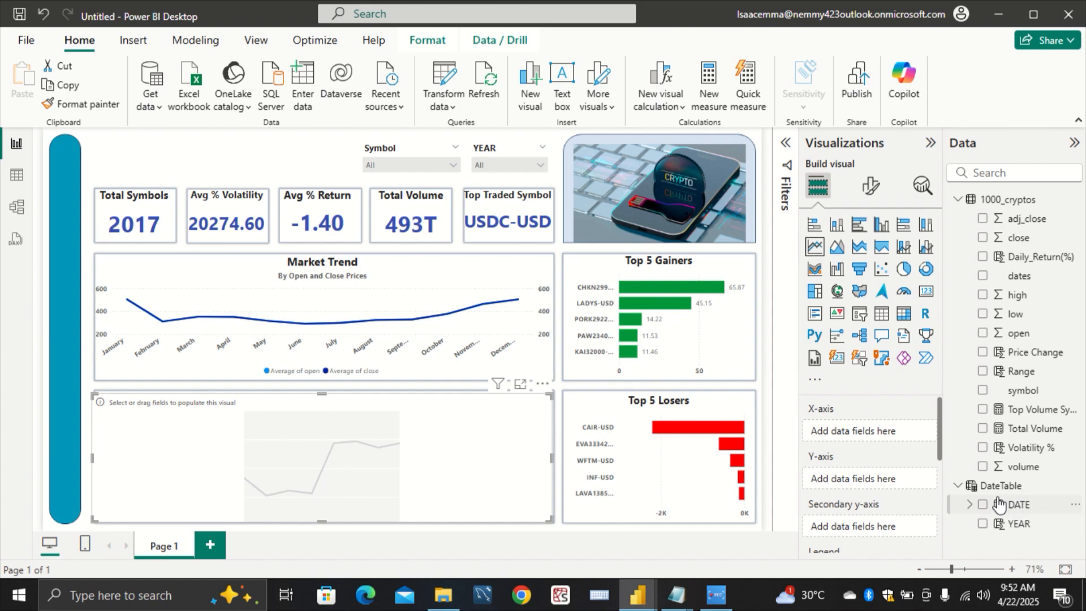
left_click(960, 506)
left_click(962, 505)
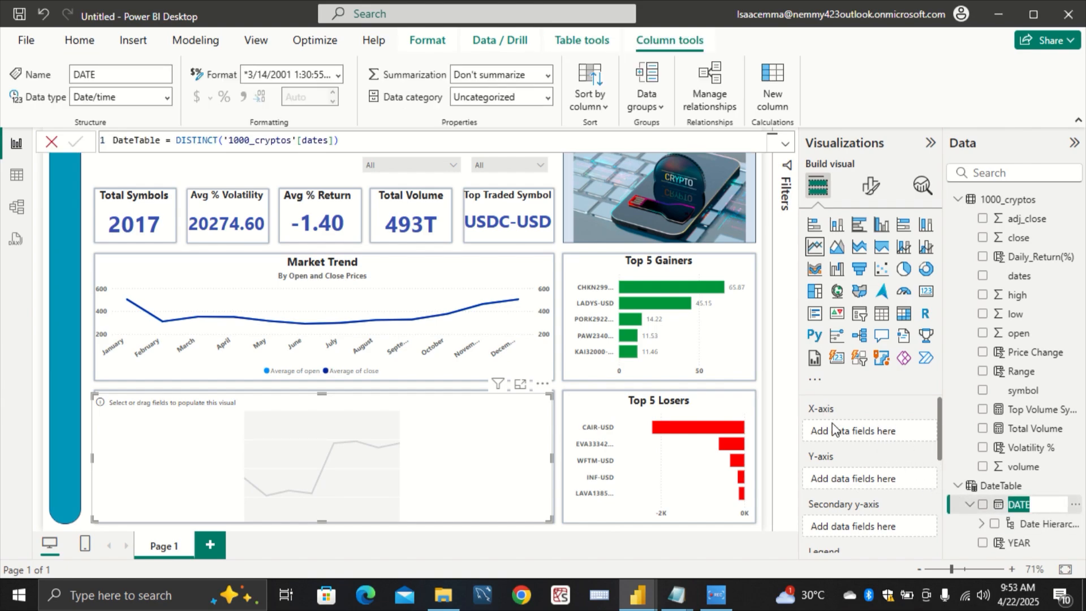
double_click(959, 508)
left_click(970, 470)
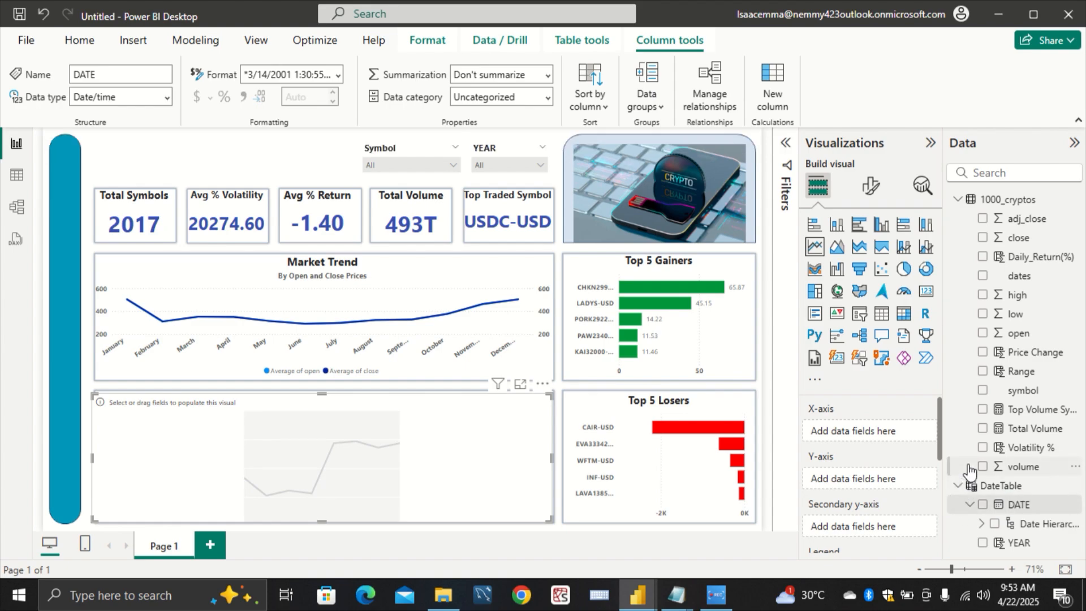
left_click_drag(830, 453, 854, 433)
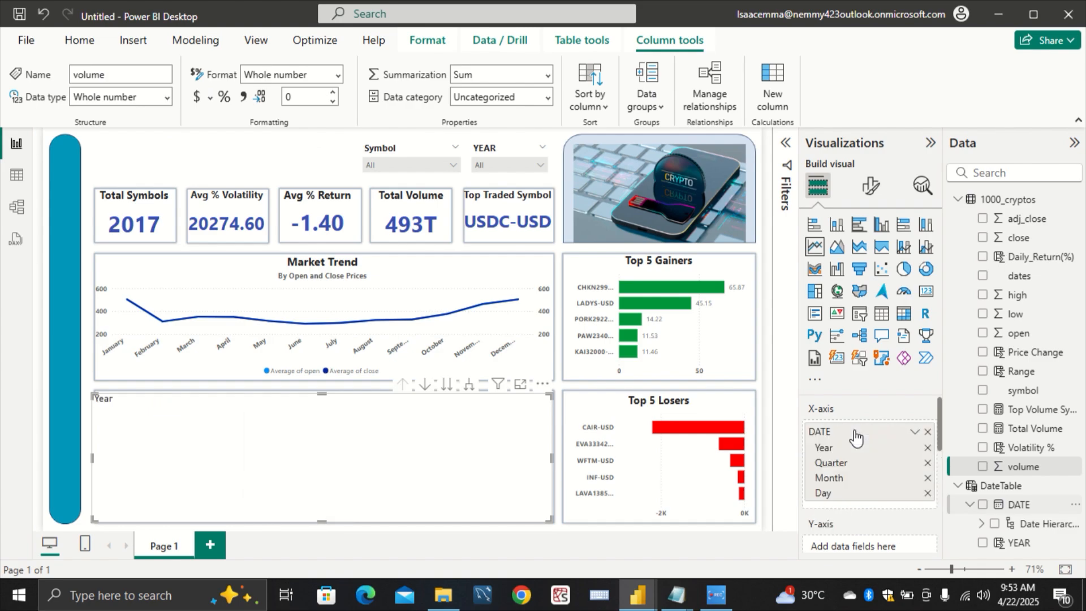
Step: Remove the Year, Quarter and Day levels from the X-axis date hierarchy, keeping only Month
left_click(928, 448)
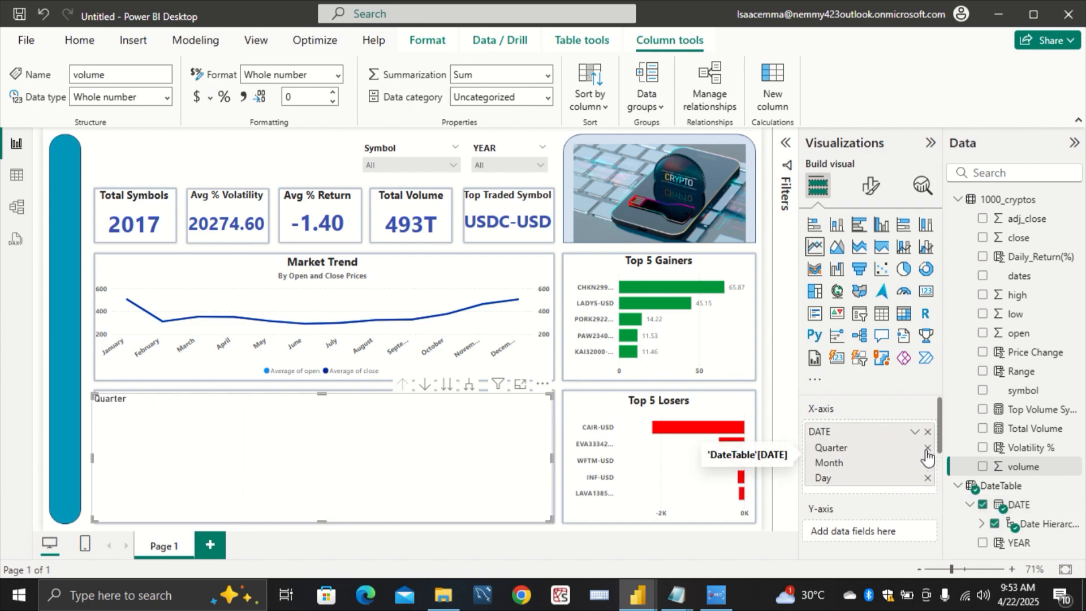
left_click(928, 448)
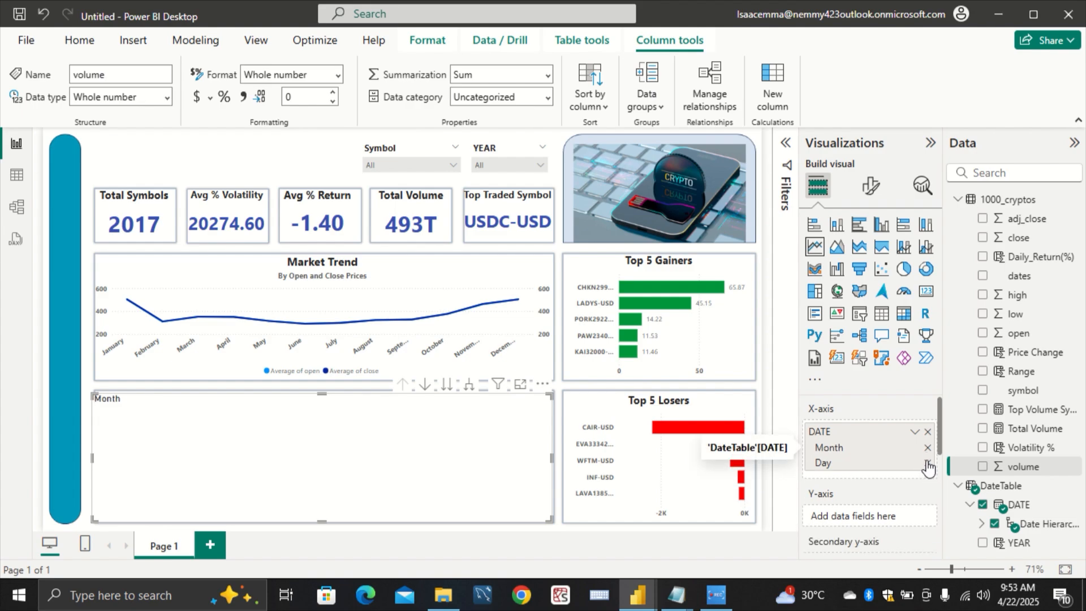
left_click(928, 464)
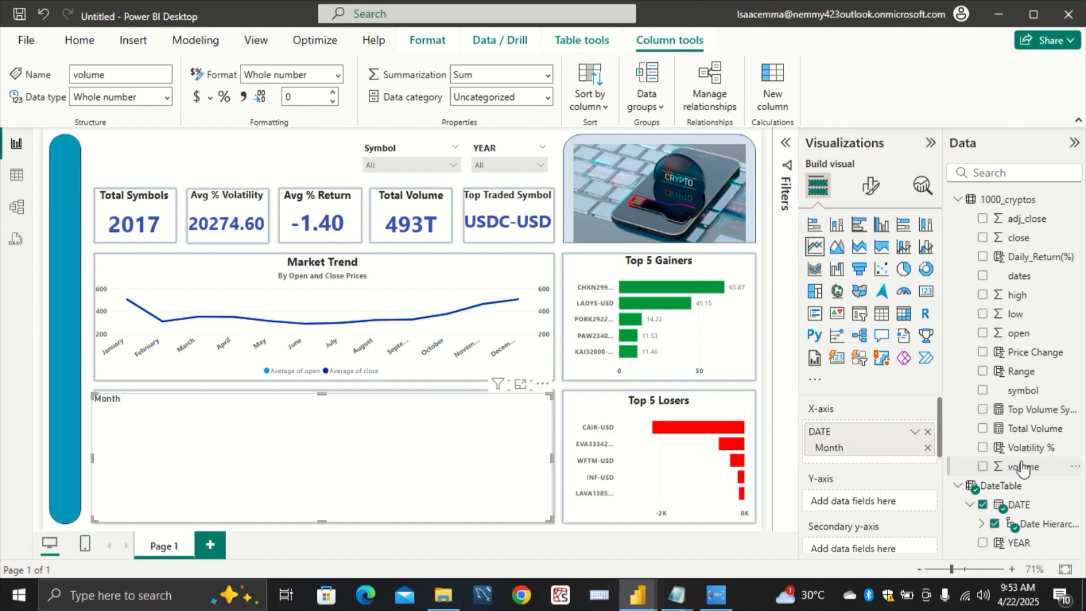
Step: Put the volume field on the lower line chart's Y-axis and summarize it as Average
mouse_move(1022, 467)
left_mouse_down()
mouse_move(899, 476)
mouse_move(877, 503)
left_mouse_up()
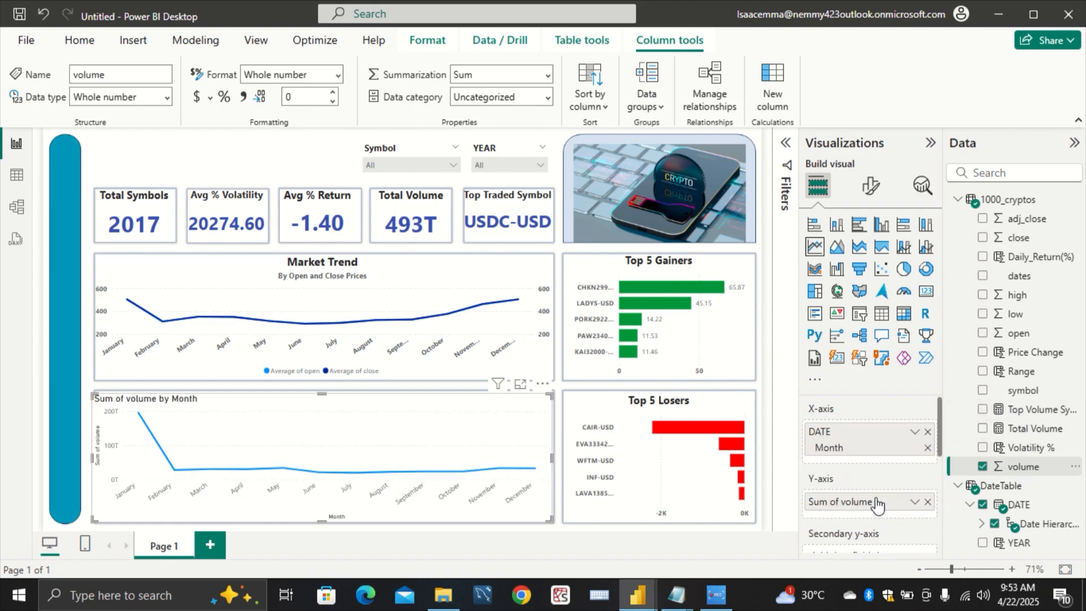
left_click(916, 502)
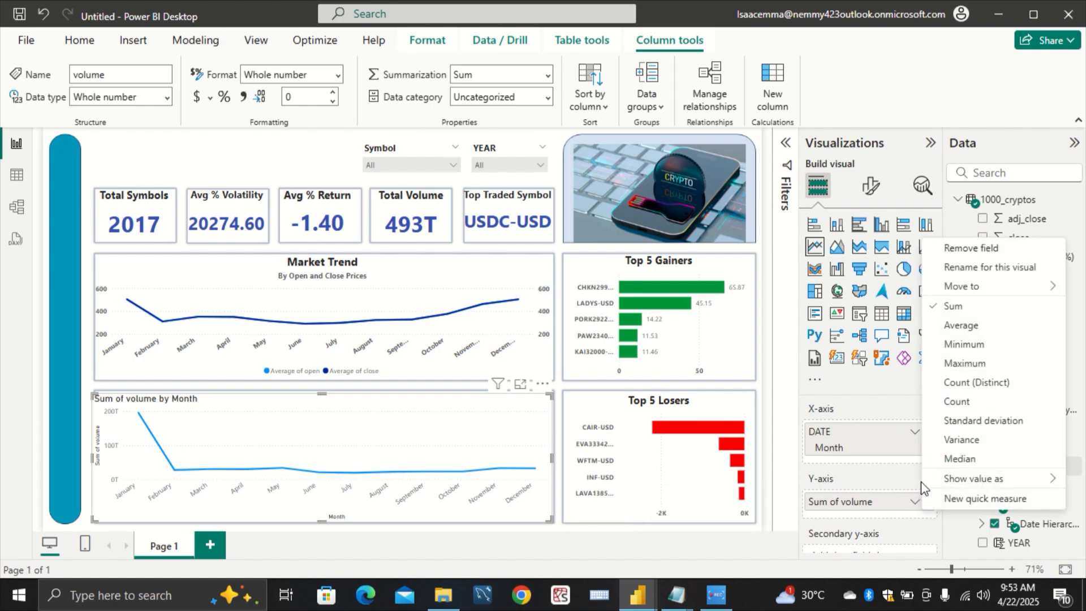
left_click(965, 326)
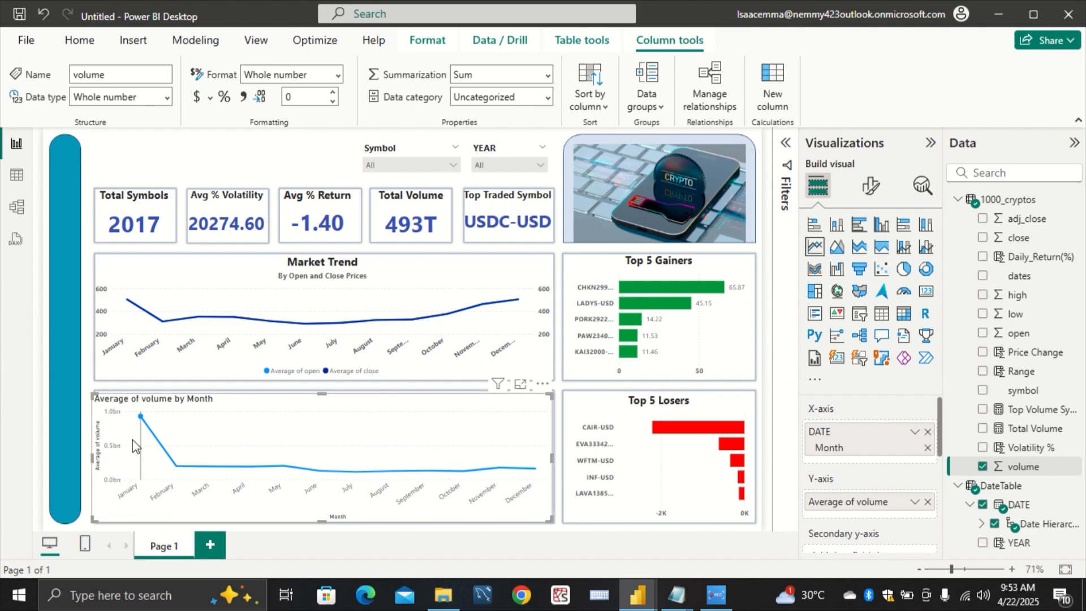
mouse_move(136, 444)
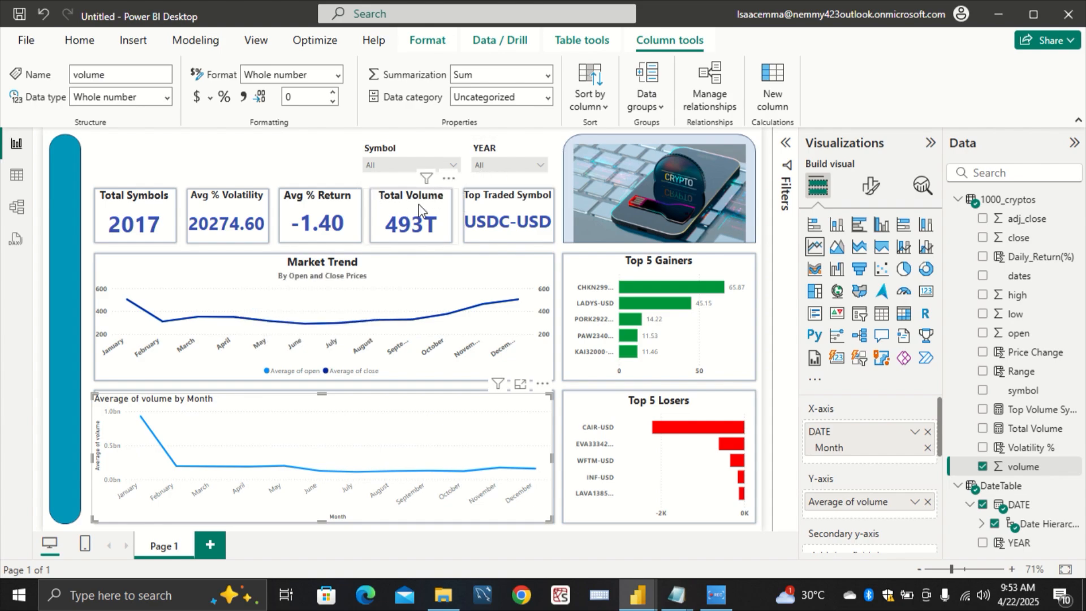
mouse_move(137, 423)
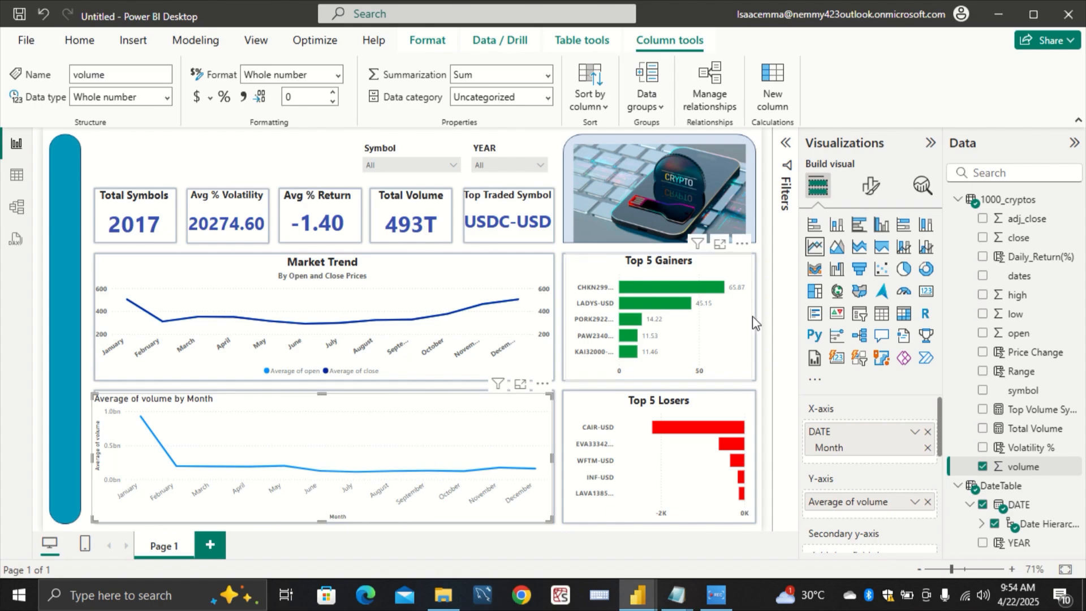
Step: Turn off the background of the Average of volume by Month line chart
left_click(876, 186)
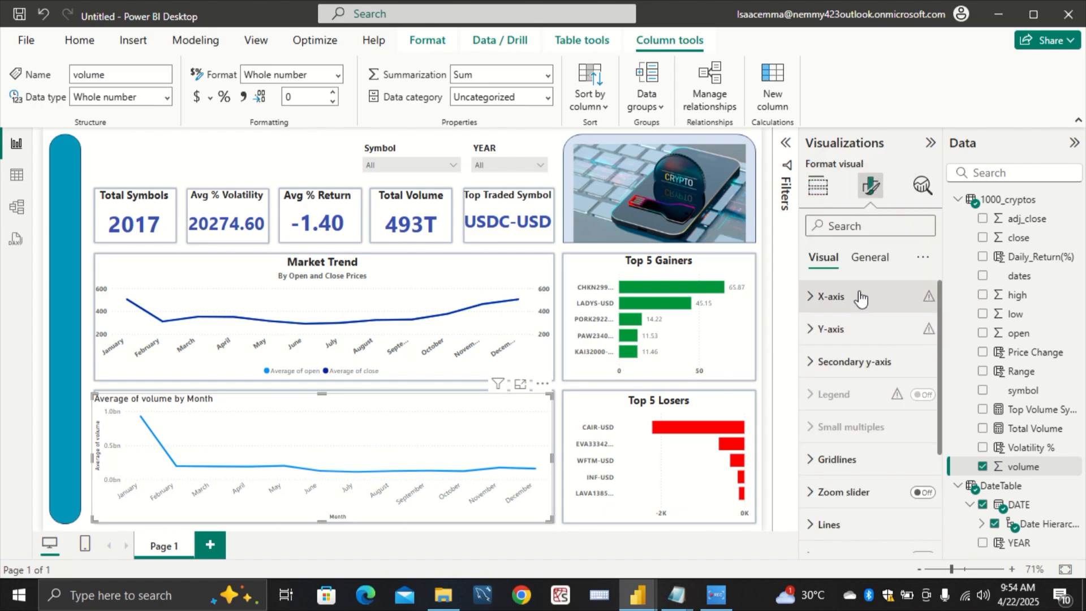
left_click(869, 258)
left_click(896, 362)
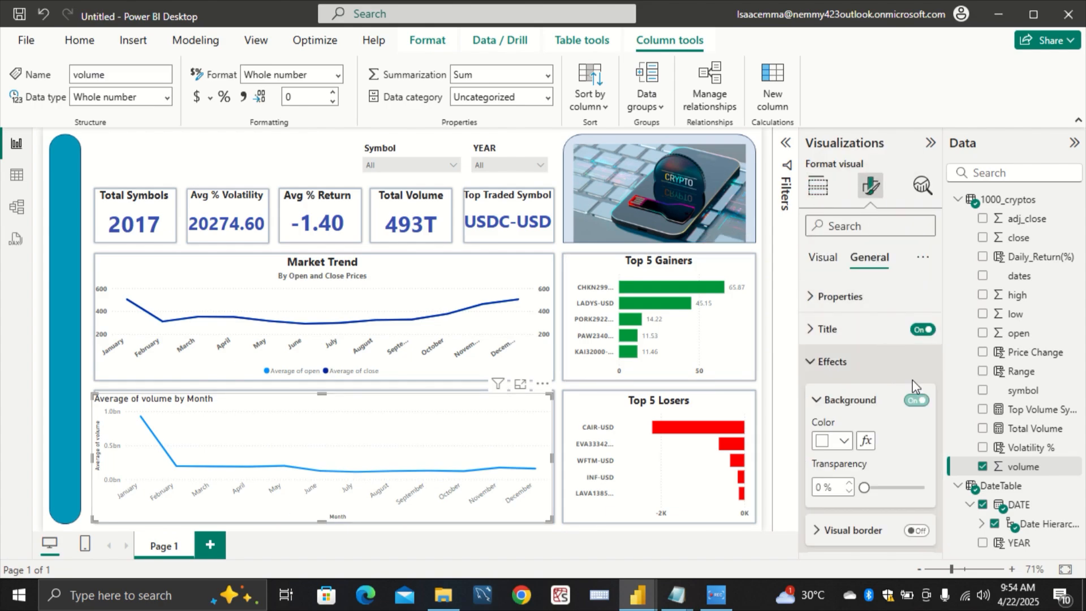
left_click(916, 400)
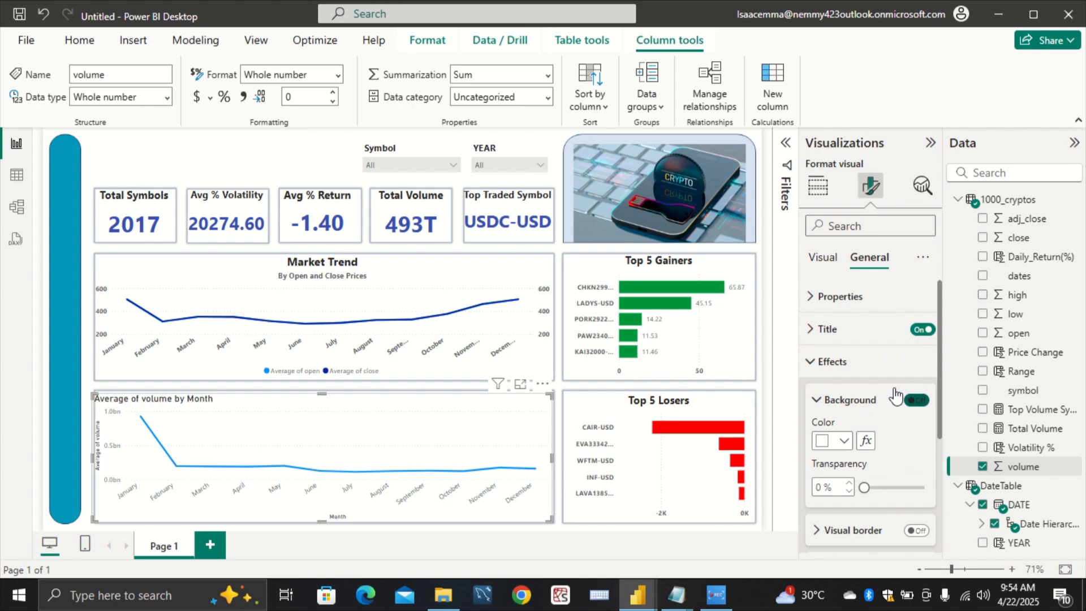
Step: Change the title of the Average of volume by Month chart to "Volume Over Time"
left_click(836, 331)
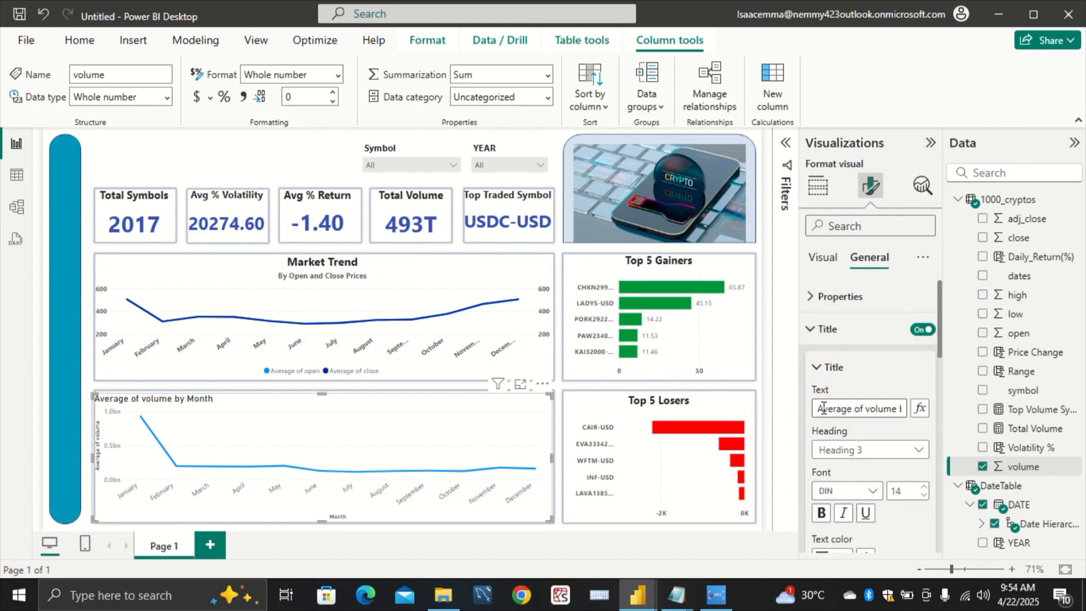
left_click_drag(818, 408, 933, 415)
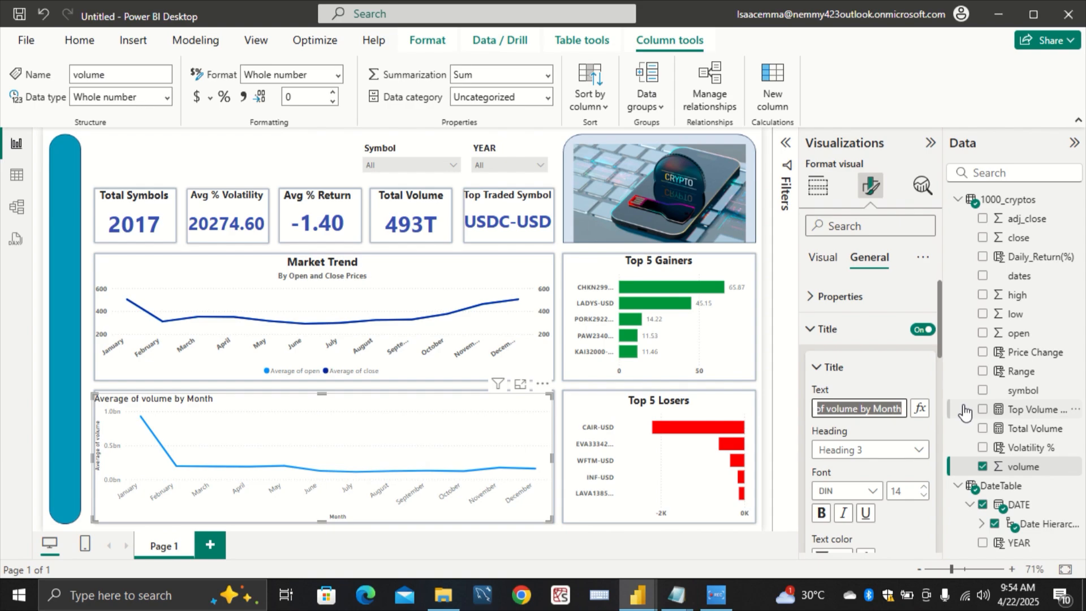
key("BackSpace")
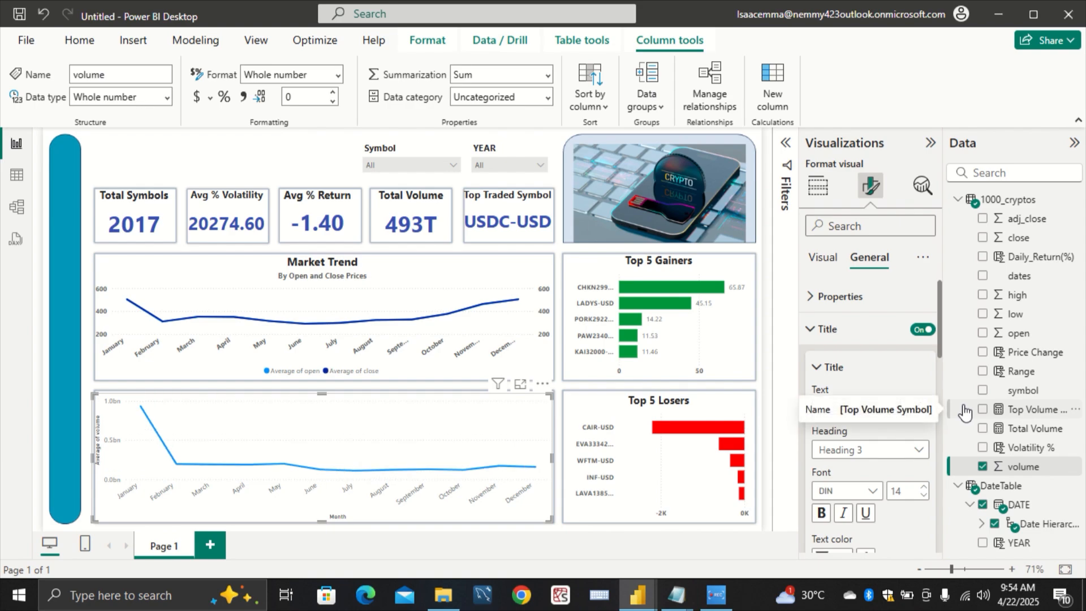
type("Volumre")
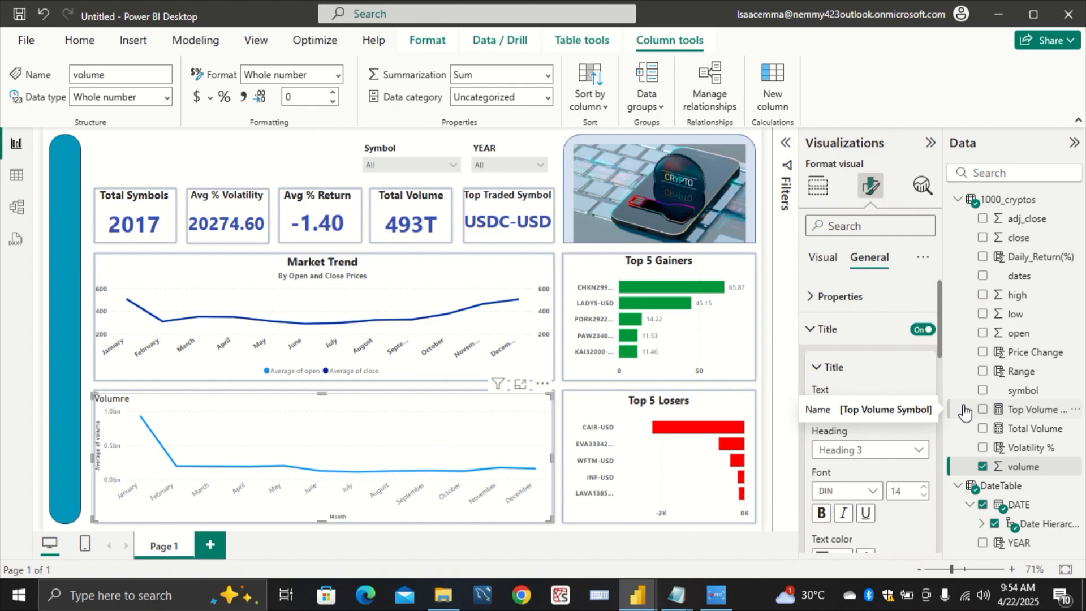
type(" Over Time")
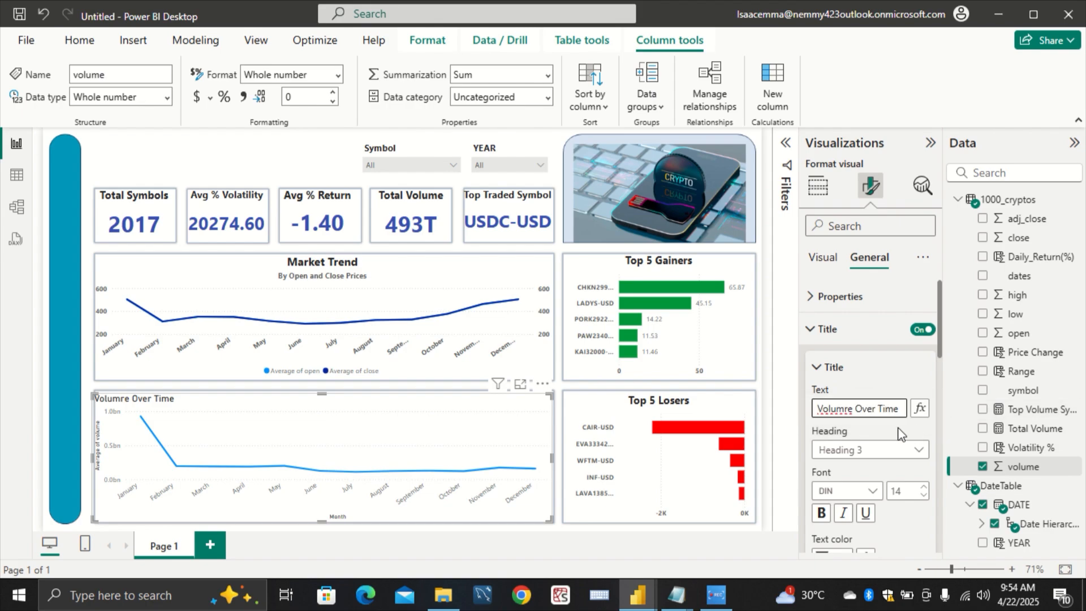
left_click(849, 409)
key("Delete")
type("e")
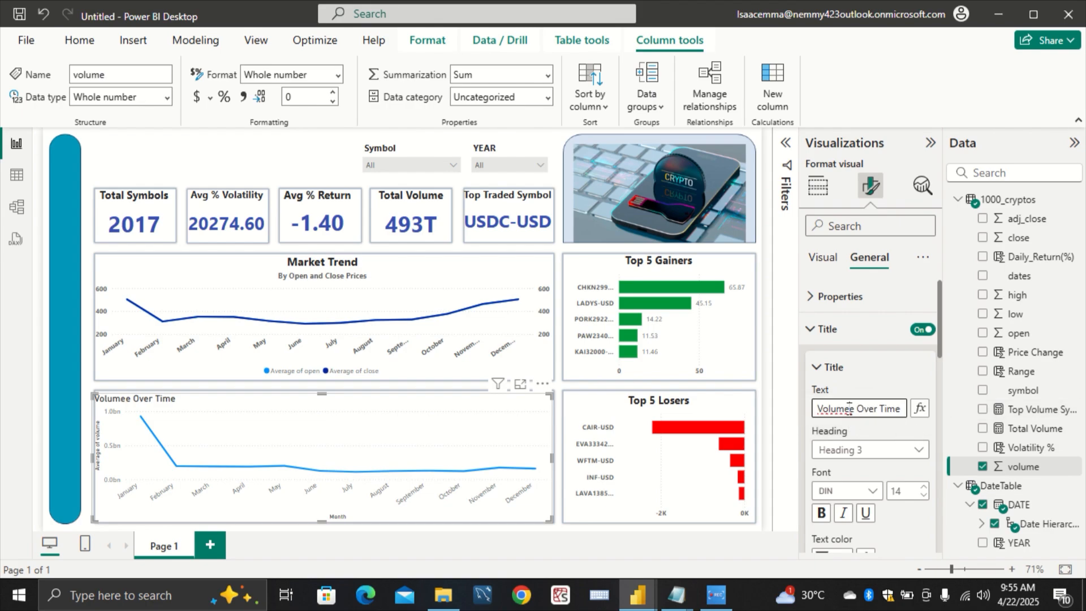
key("BackSpace")
Step: Format the Volume Over Time chart title in Segoe UI, bold and centered
scroll(865, 441, "down", 3)
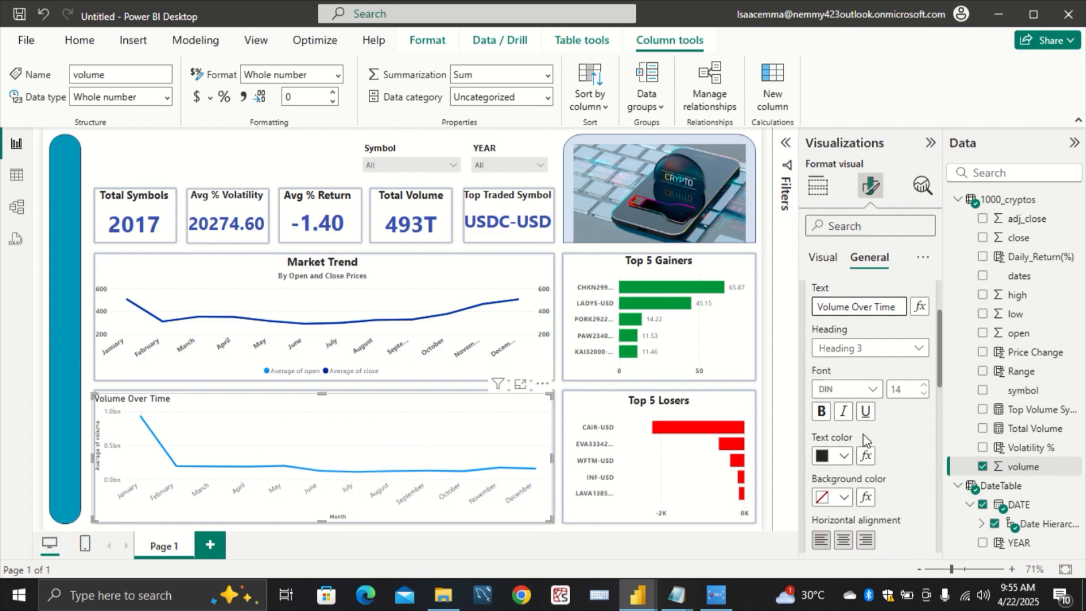
left_click(871, 390)
scroll(860, 345, "down", 3)
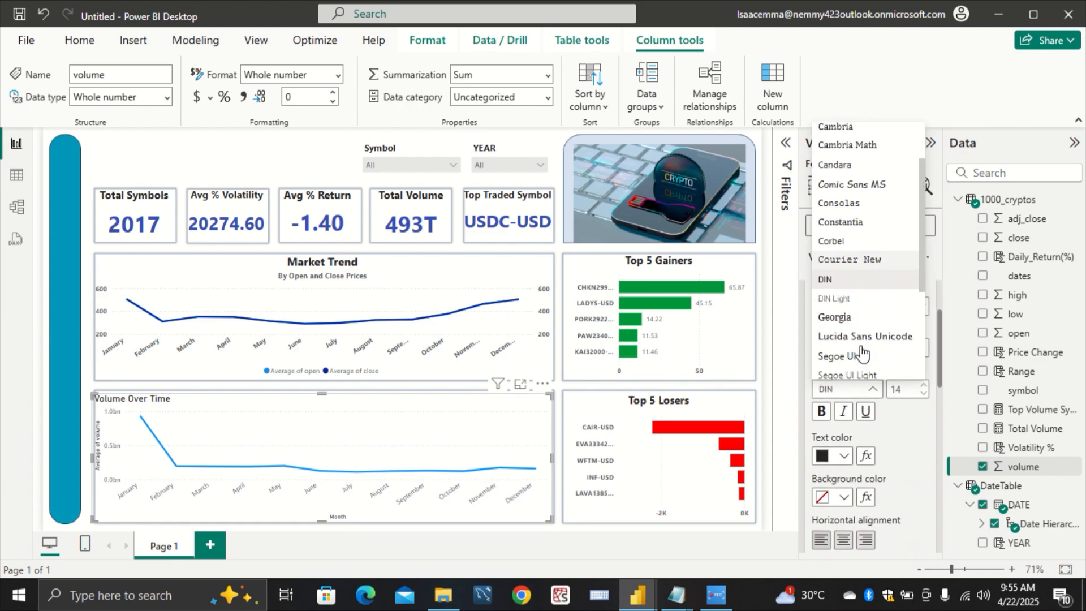
left_click(853, 341)
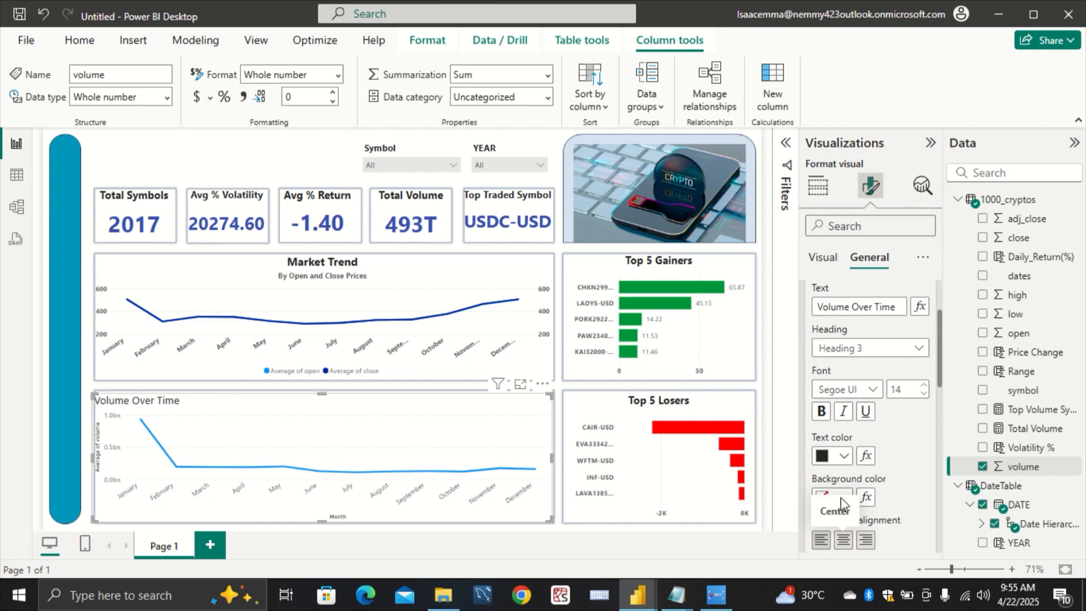
left_click(822, 412)
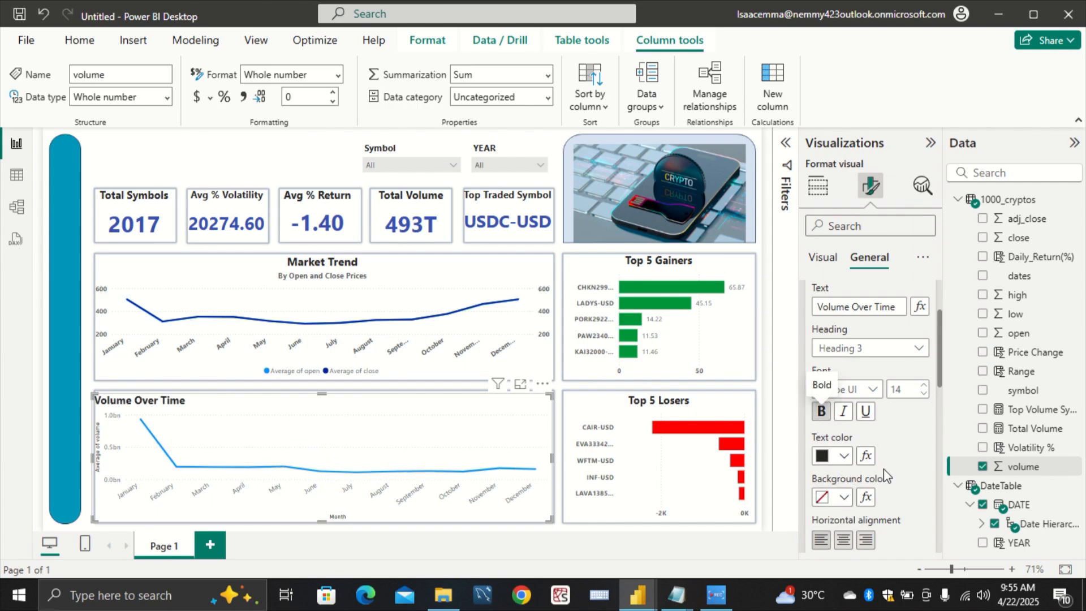
left_click(844, 540)
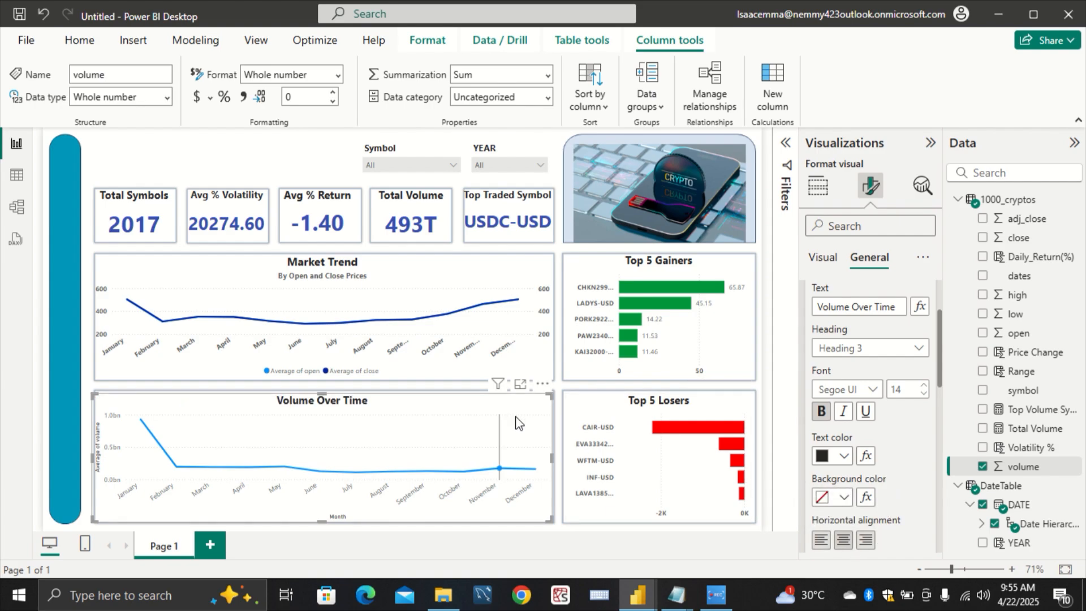
mouse_move(518, 422)
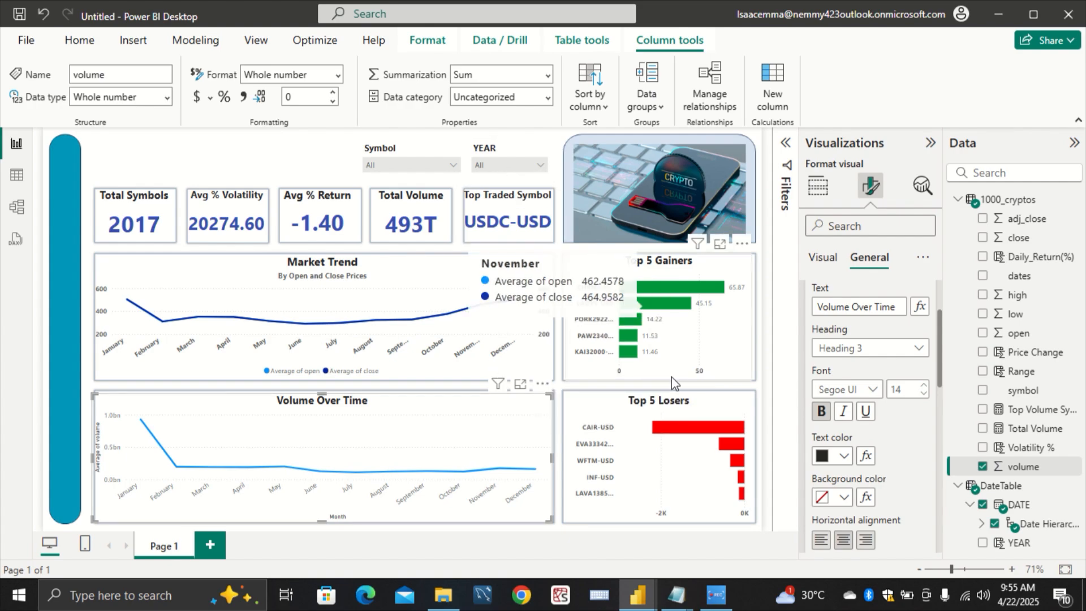
Step: Make the X-axis values of the Volume Over Time chart bold and turn off the X-axis title
scroll(884, 472, "up", 5)
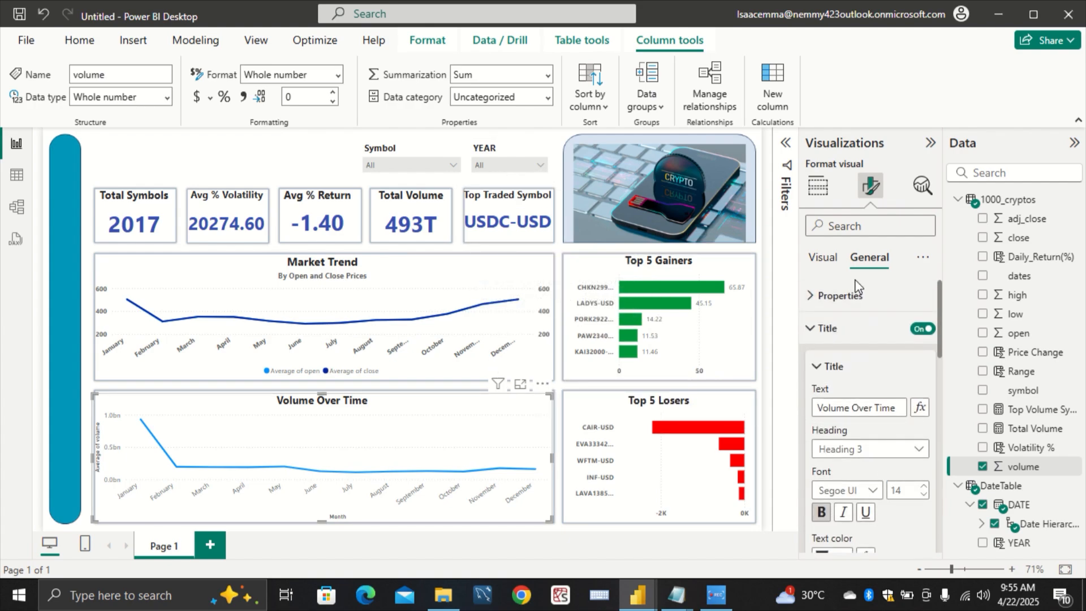
left_click(830, 266)
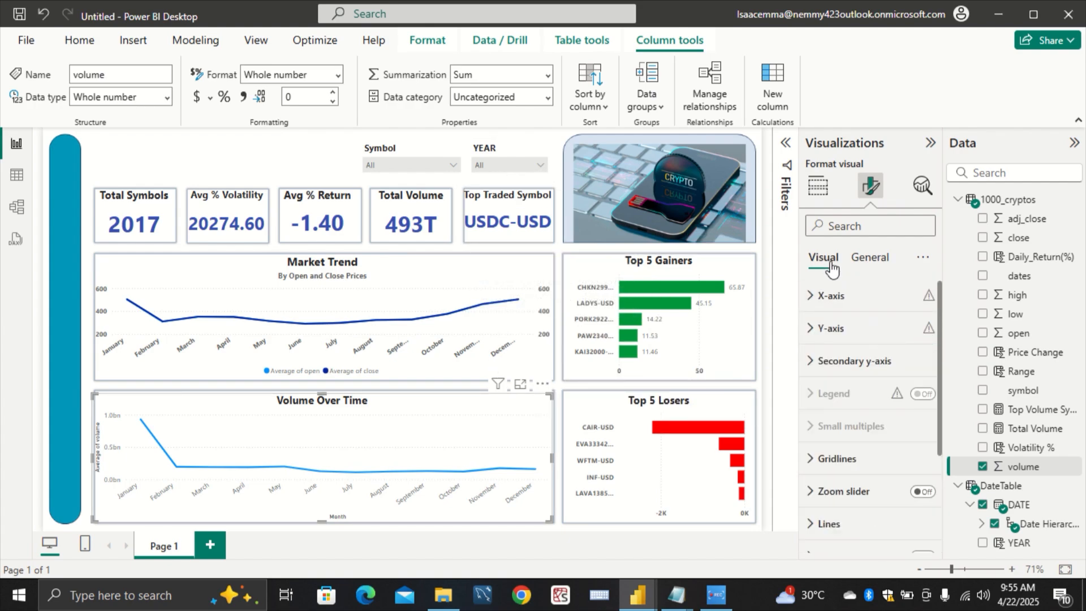
left_click(822, 296)
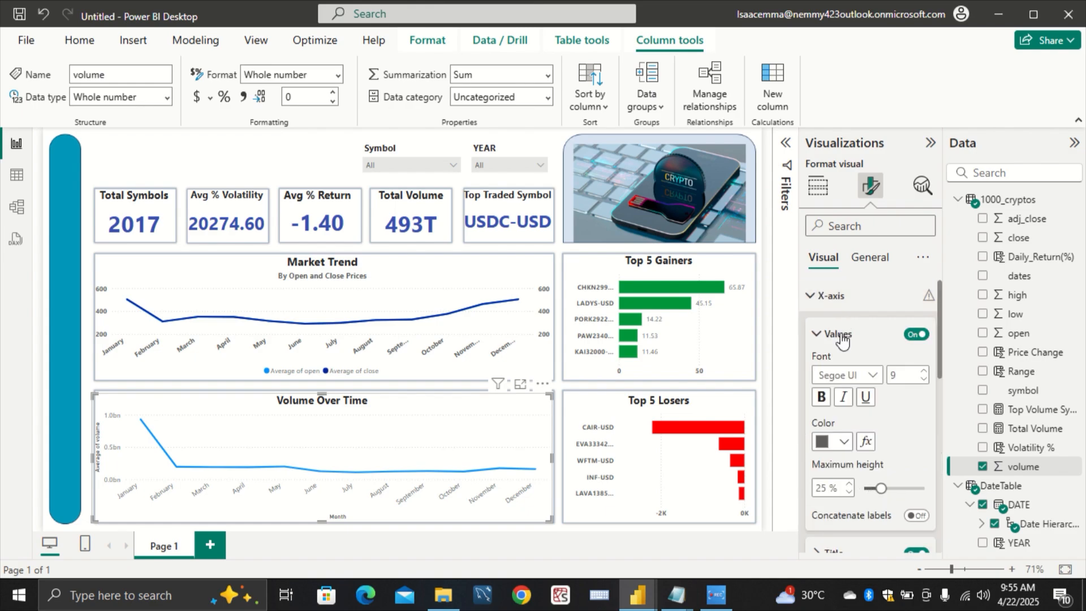
left_click(821, 396)
scroll(868, 432, "down", 1)
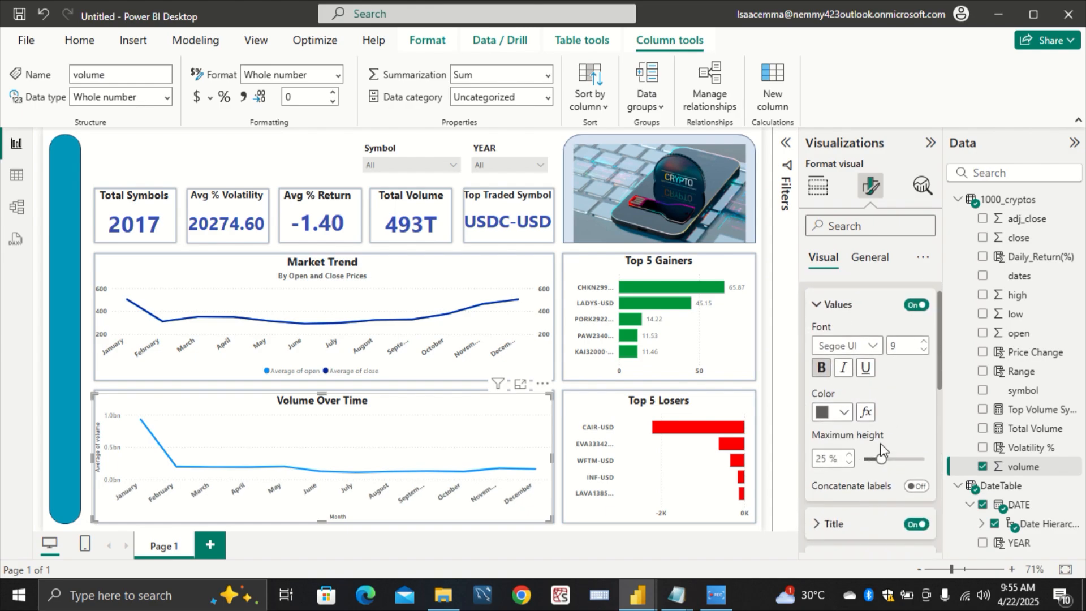
left_click(916, 524)
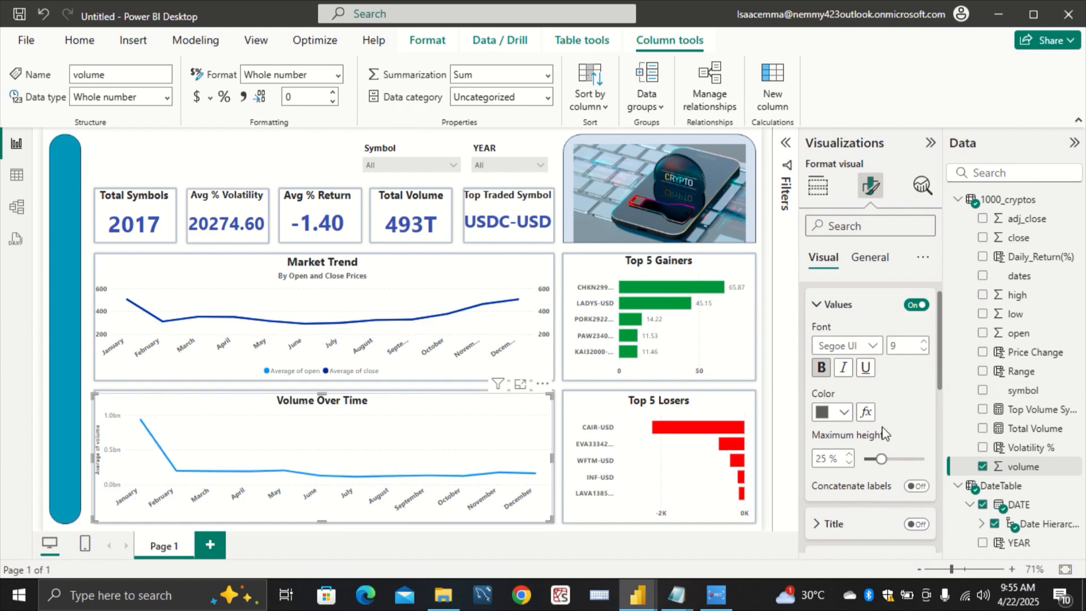
Step: Make the Y-axis values of the Volume Over Time chart bold and turn off the Y-axis title
scroll(871, 442, "down", 5)
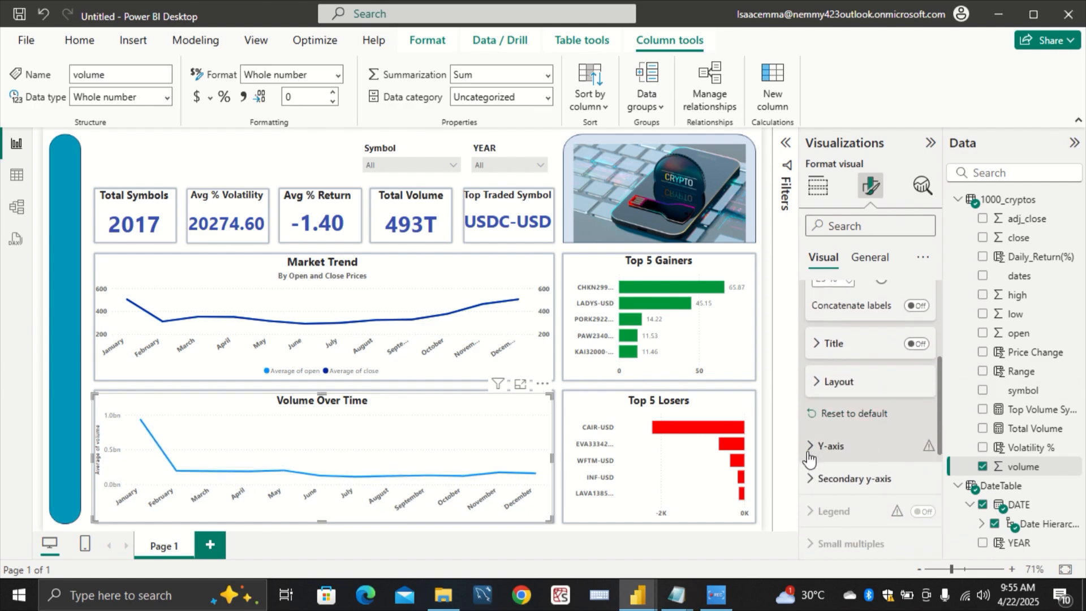
left_click(810, 451)
scroll(823, 493, "down", 4)
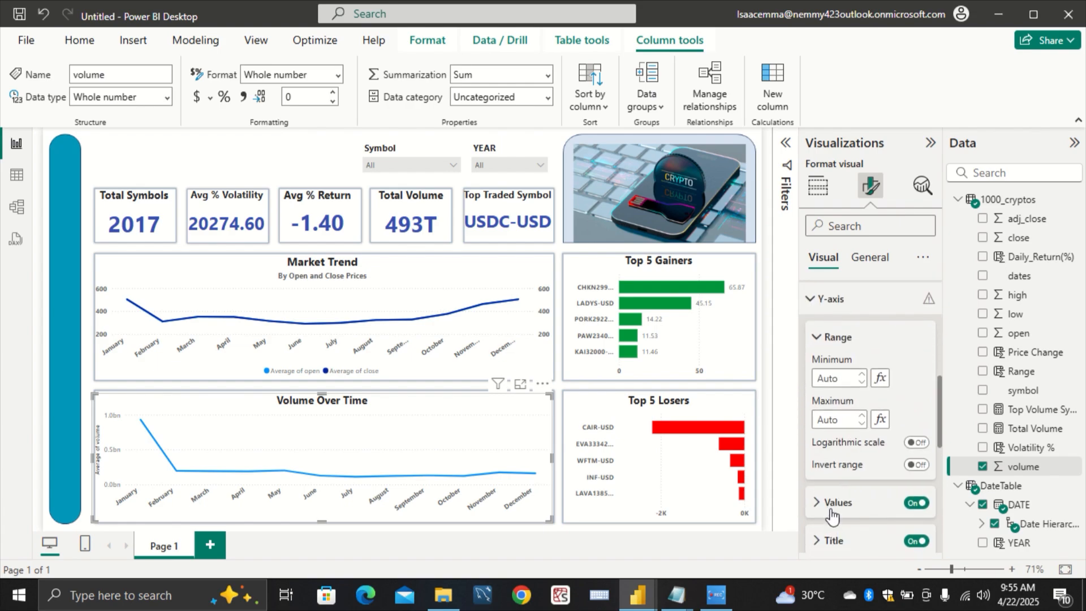
left_click(830, 503)
scroll(830, 509, "down", 3)
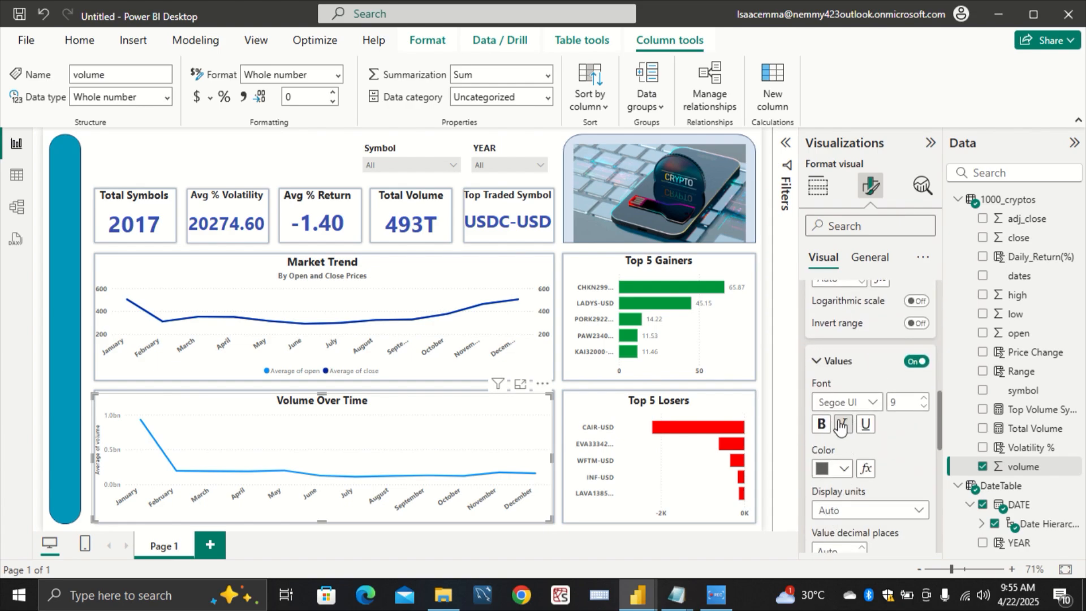
left_click(821, 423)
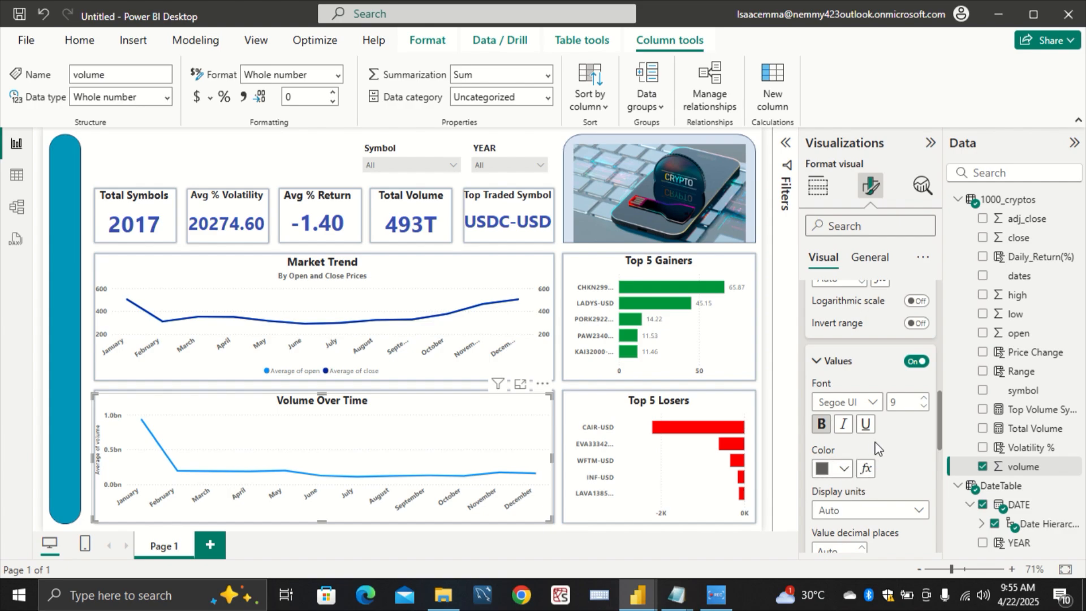
scroll(907, 463, "down", 3)
left_click(916, 504)
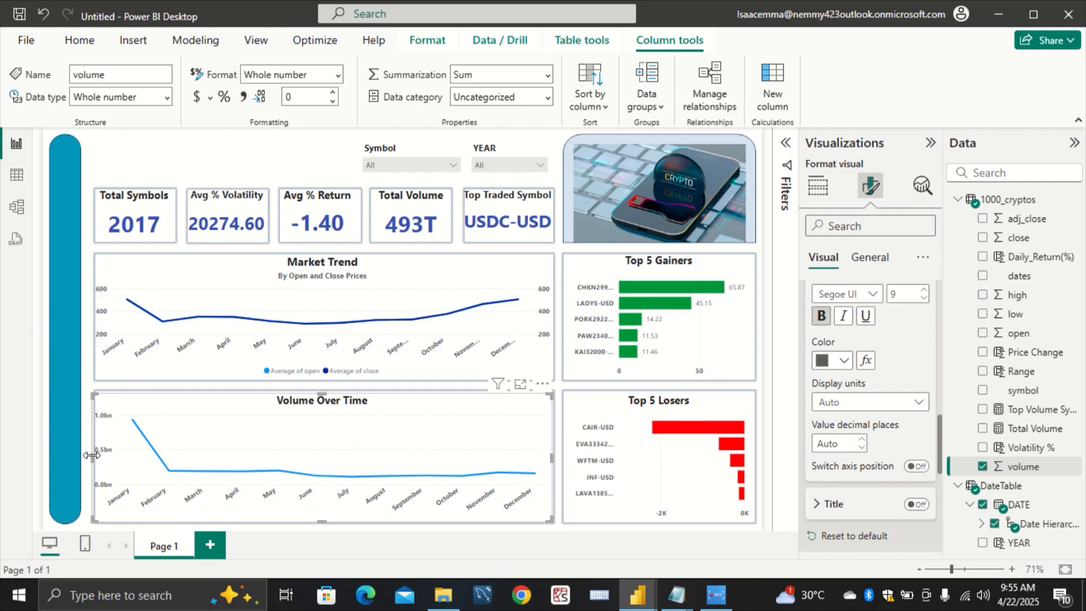
Step: Adjust the side edges of the Volume Over Time chart so it fits its frame below Market Trend
left_click_drag(93, 456, 97, 456)
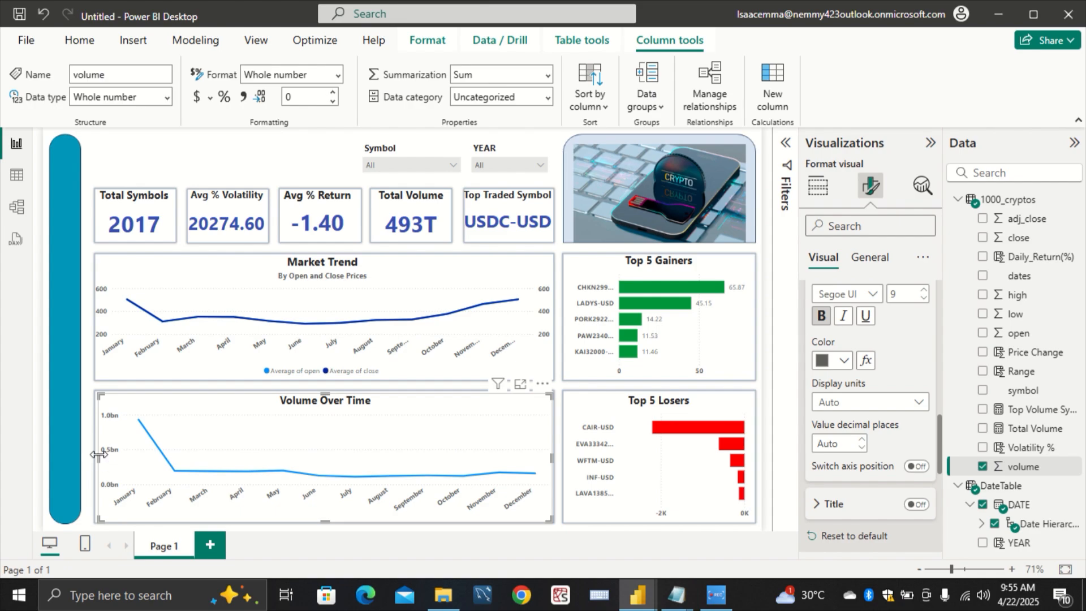
left_click_drag(99, 454, 93, 455)
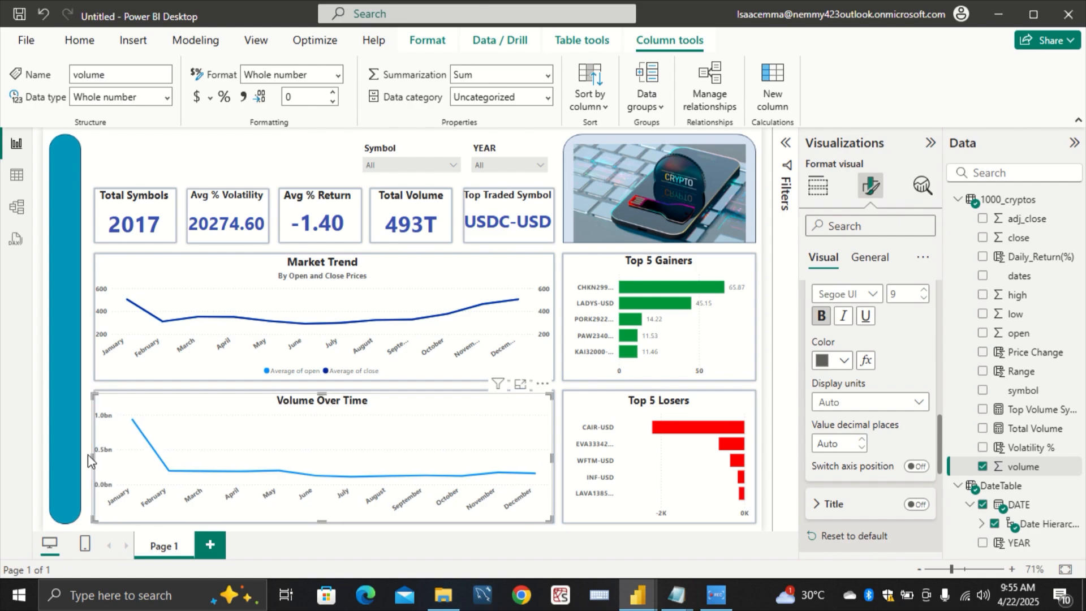
left_click(88, 455)
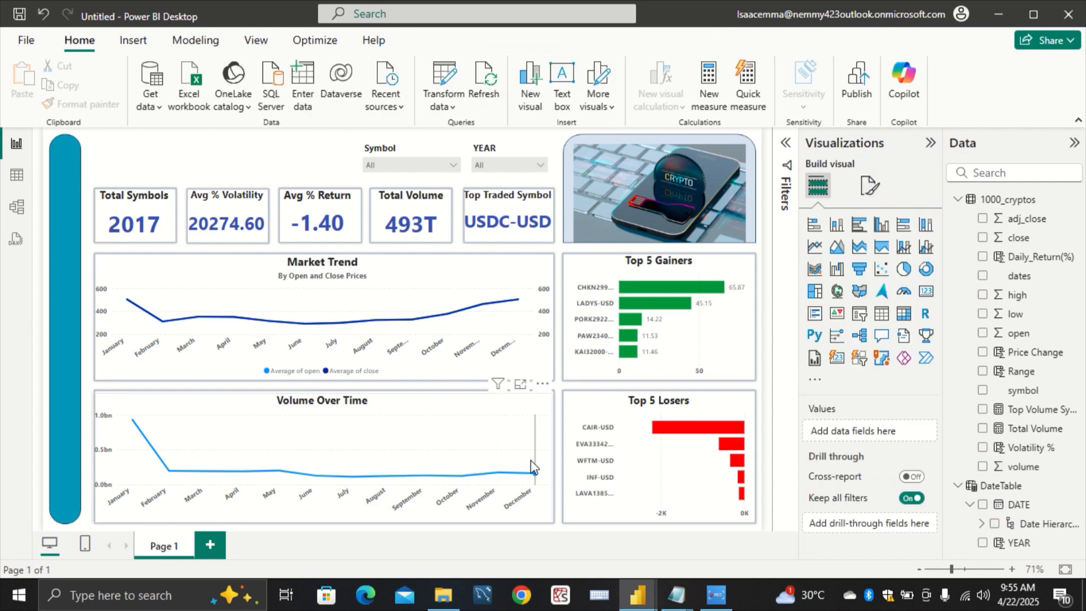
left_click(549, 472)
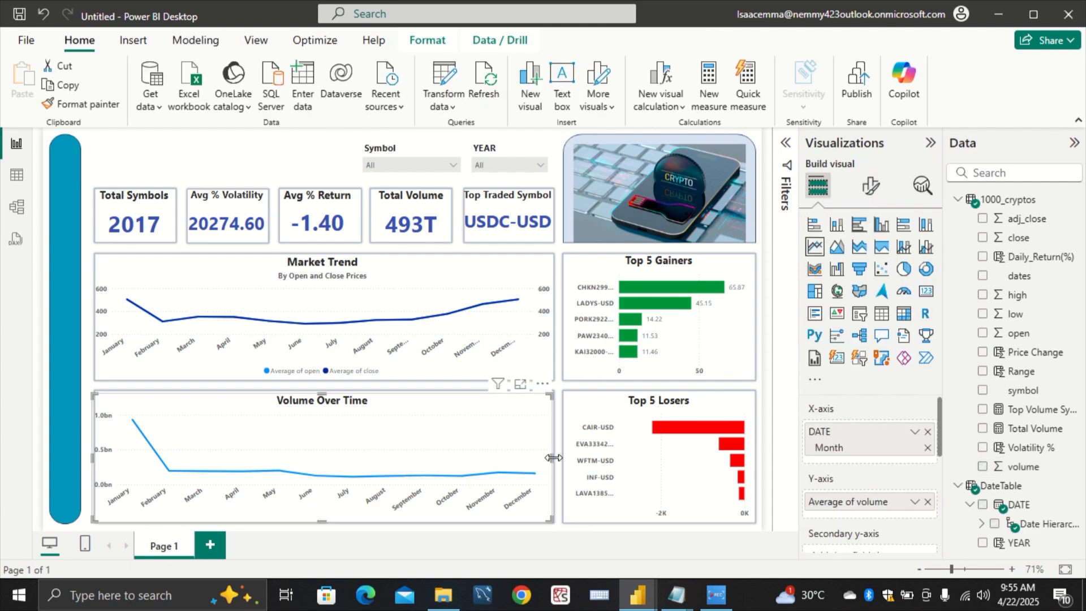
left_click_drag(553, 454, 554, 453)
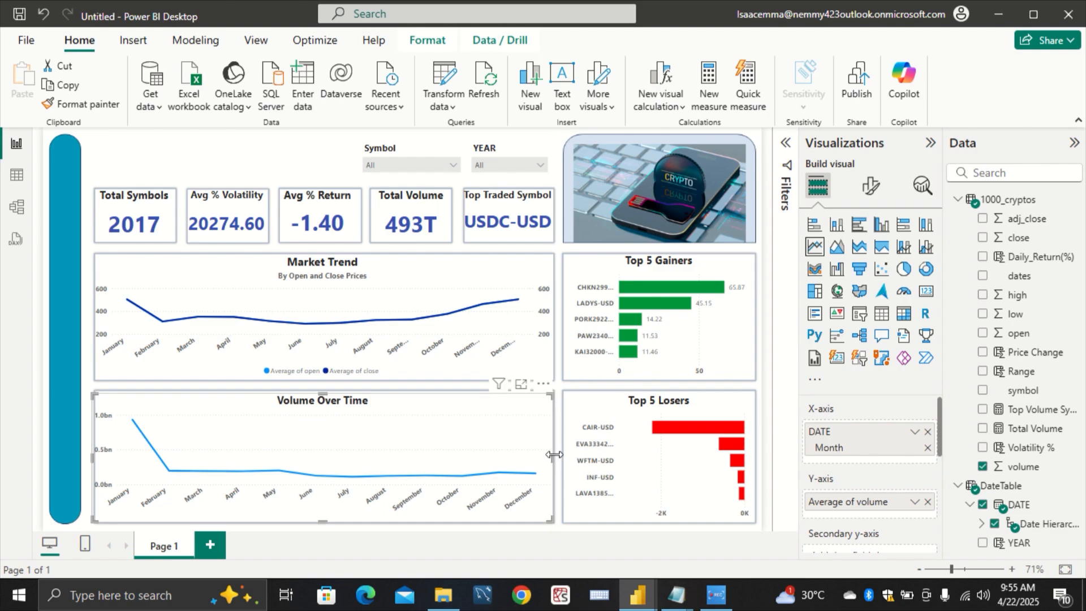
left_click(80, 495)
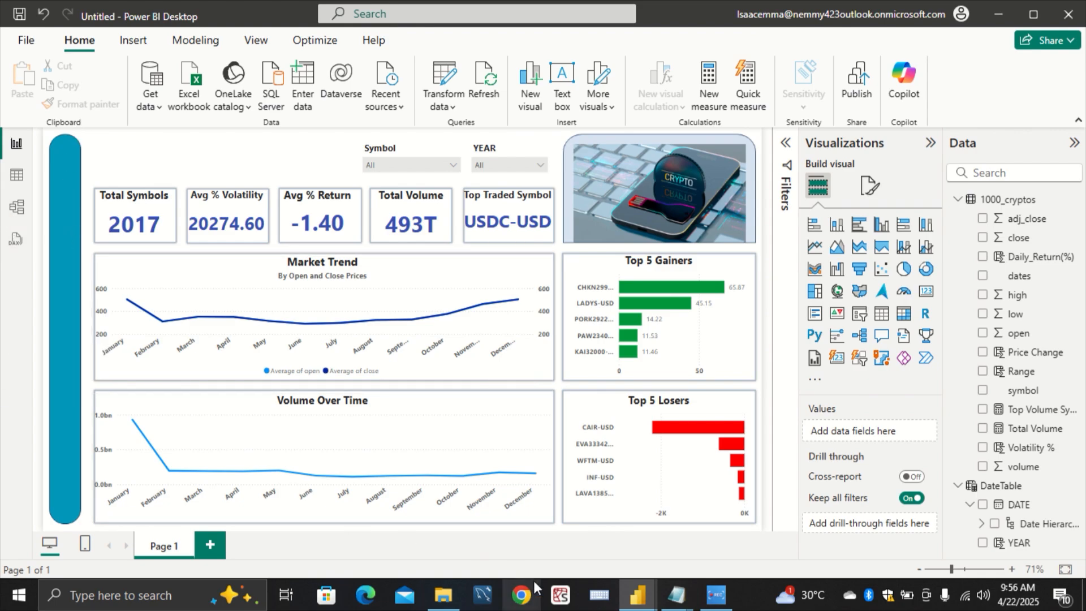
Step: Switch to the Working report and use its sidebar navigation buttons to view the Comperative and Individual pages
mouse_move(636, 597)
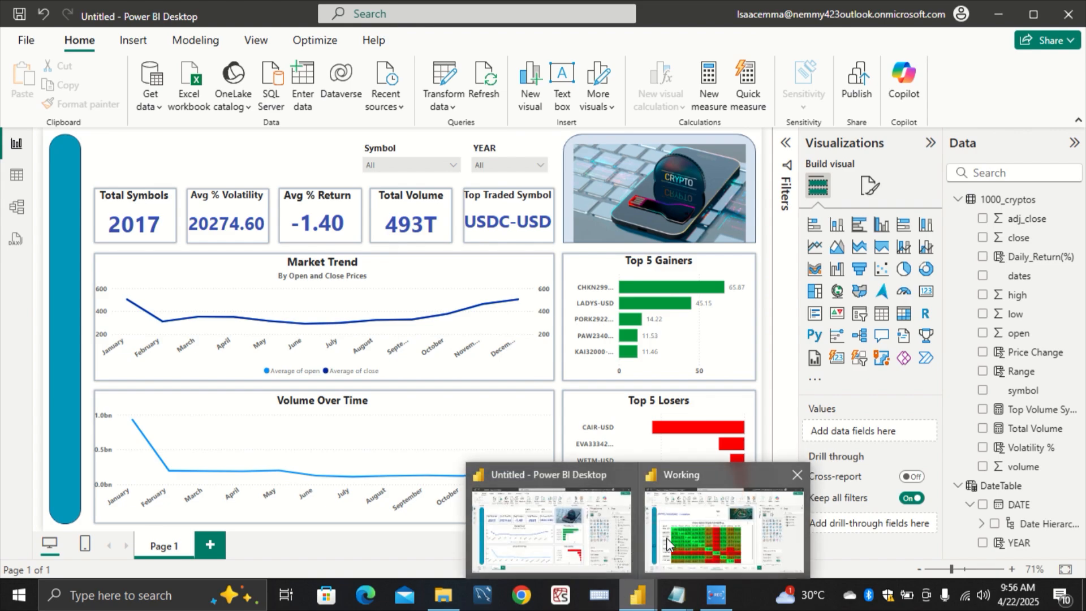
left_click(724, 532)
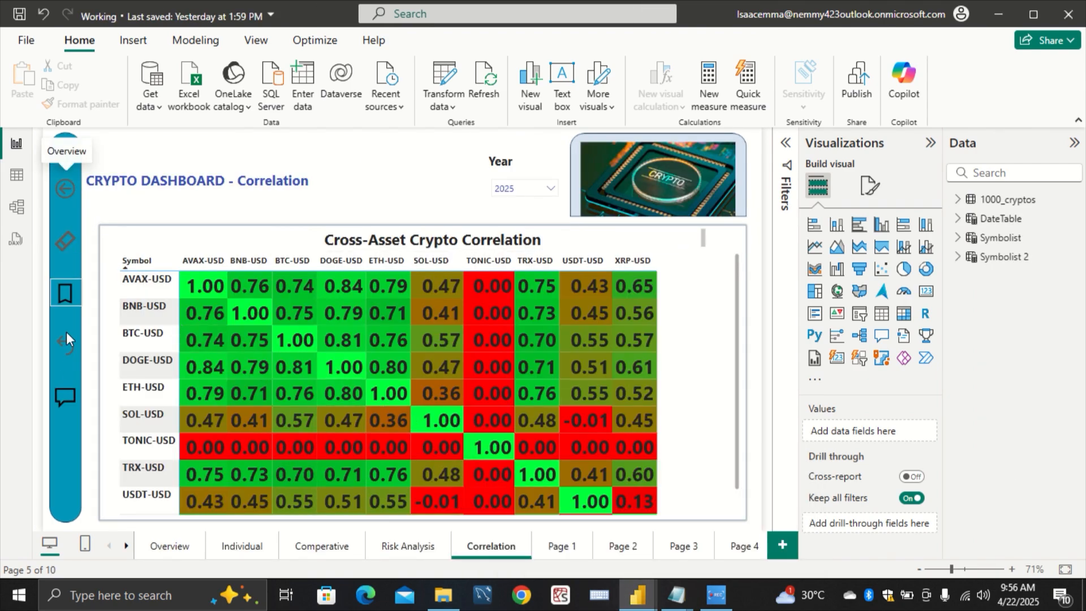
left_click(69, 296, "ctrl")
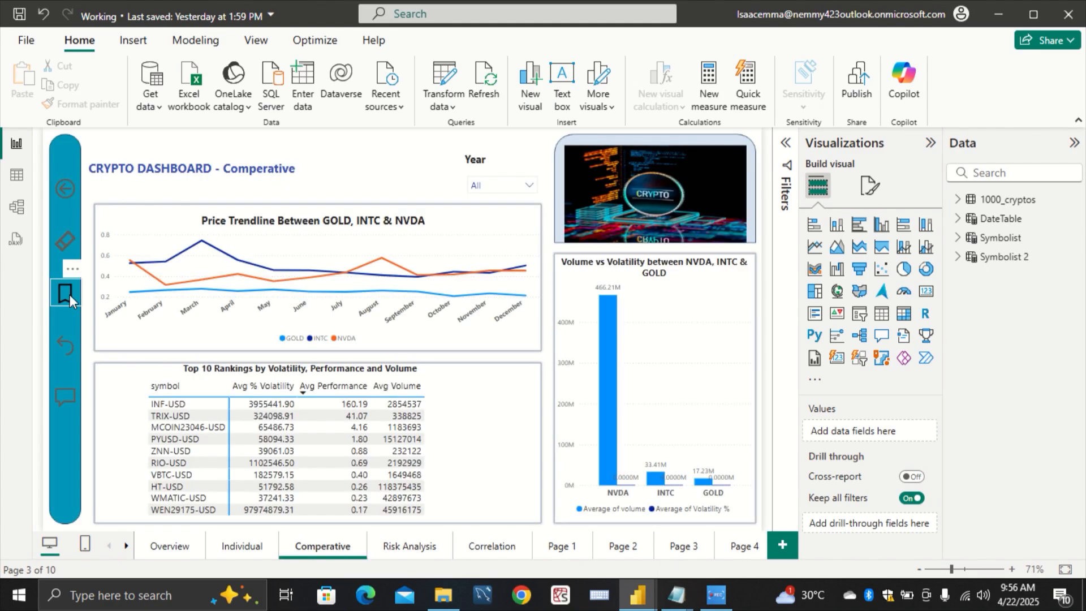
left_click(59, 253, "ctrl")
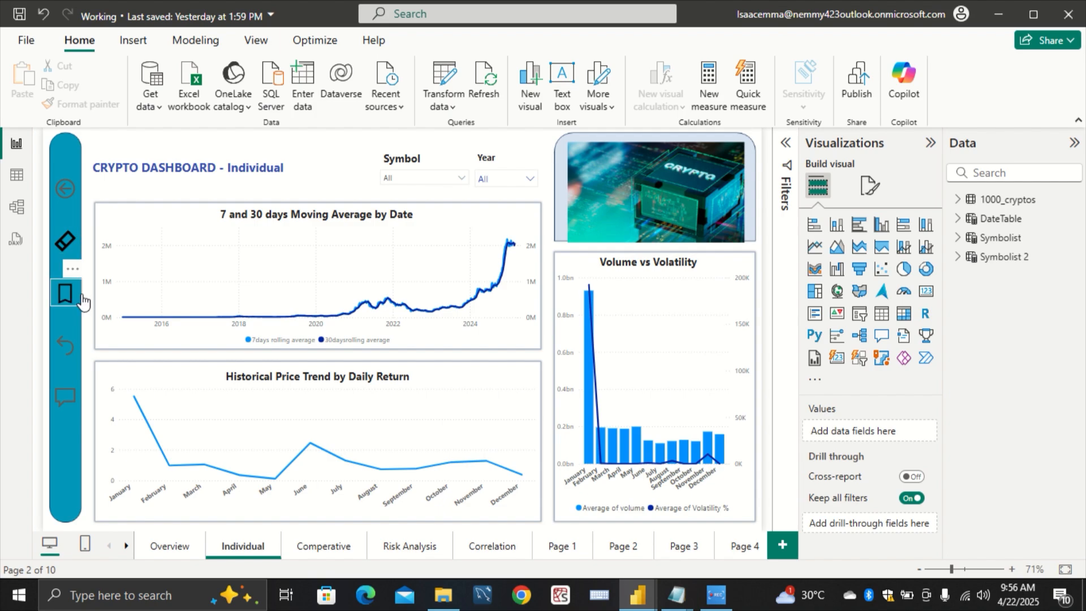
left_click(72, 346)
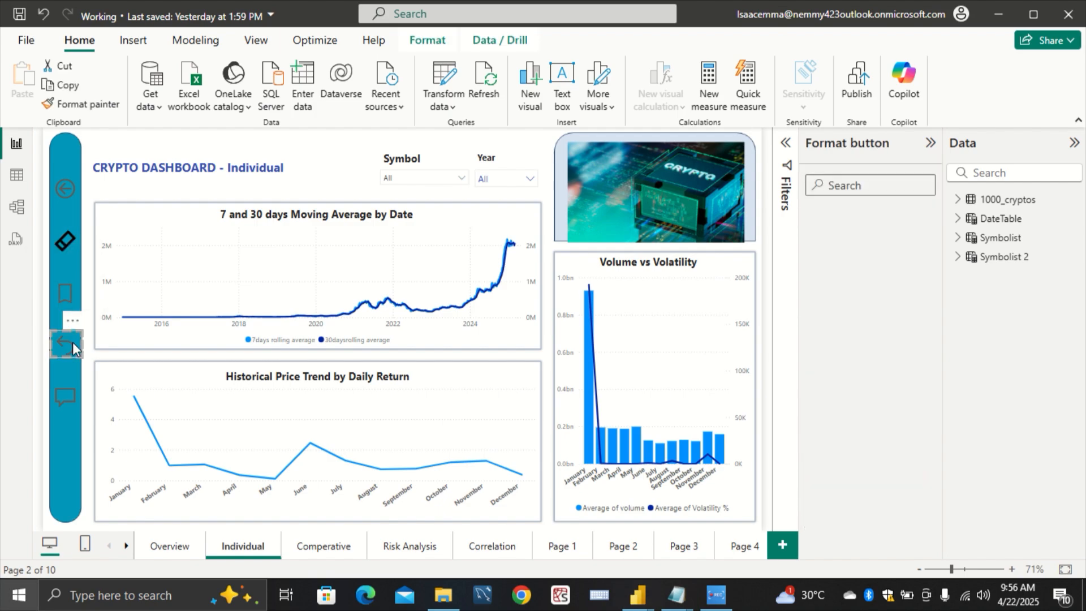
key("super")
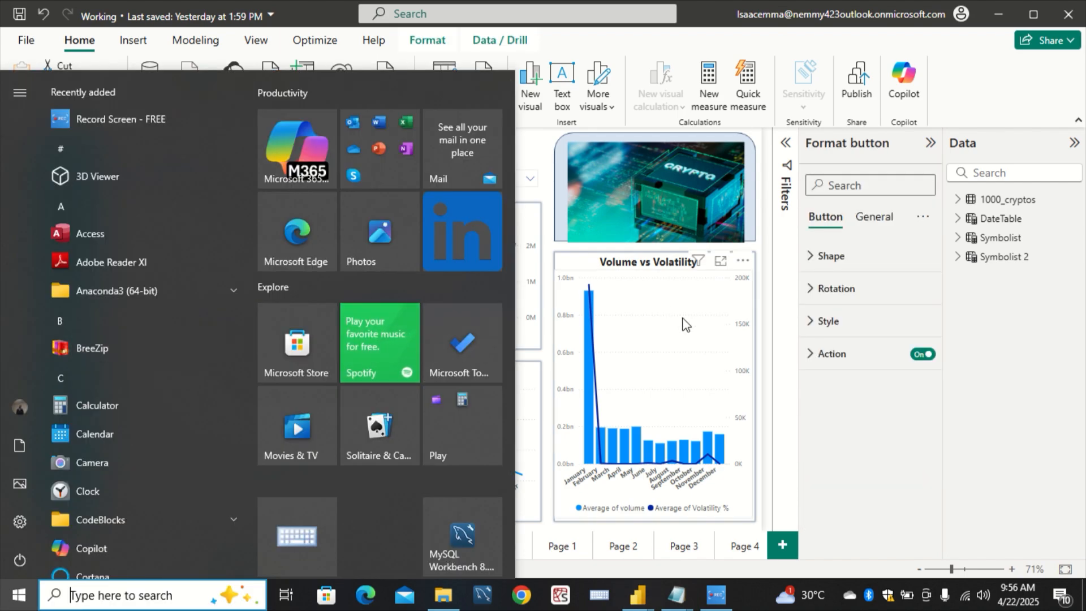
left_click(821, 411)
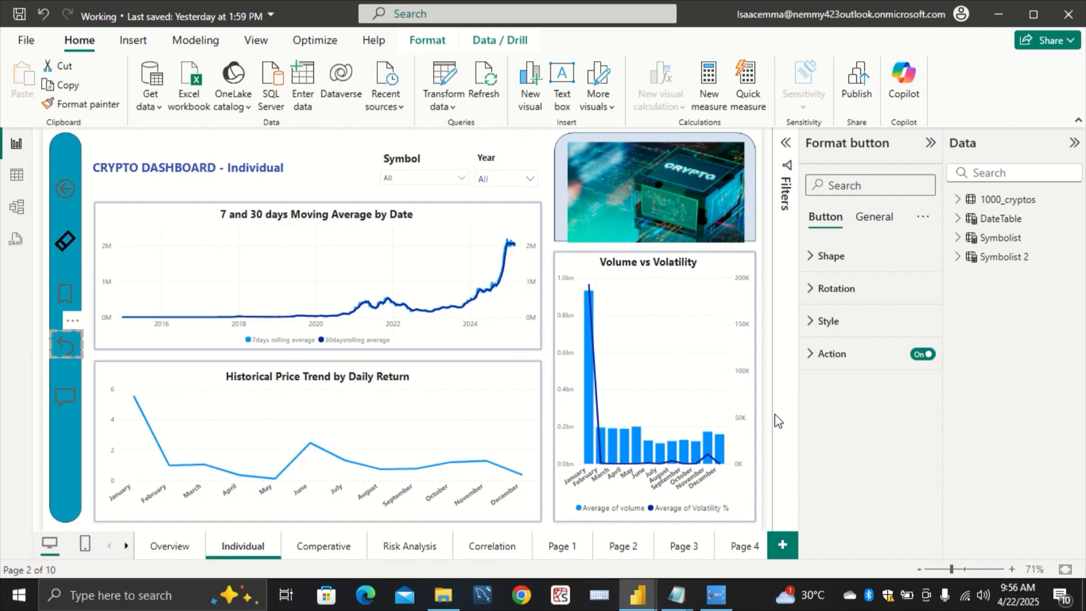
Step: View the Risk Analysis page through the Working report's sidebar button, and return to the untitled report
left_click(62, 342, "ctrl")
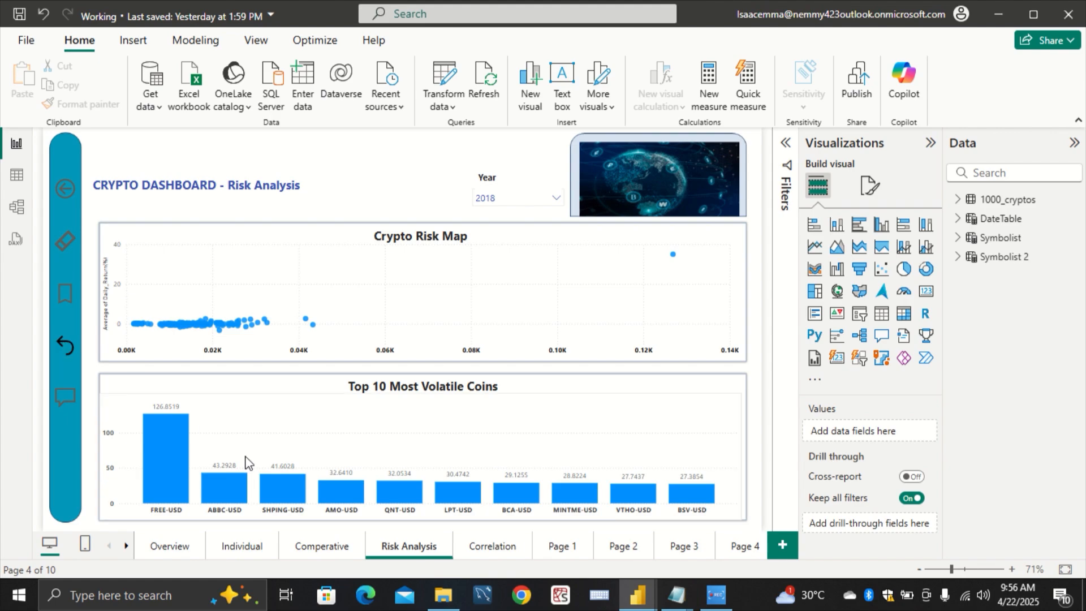
mouse_move(626, 591)
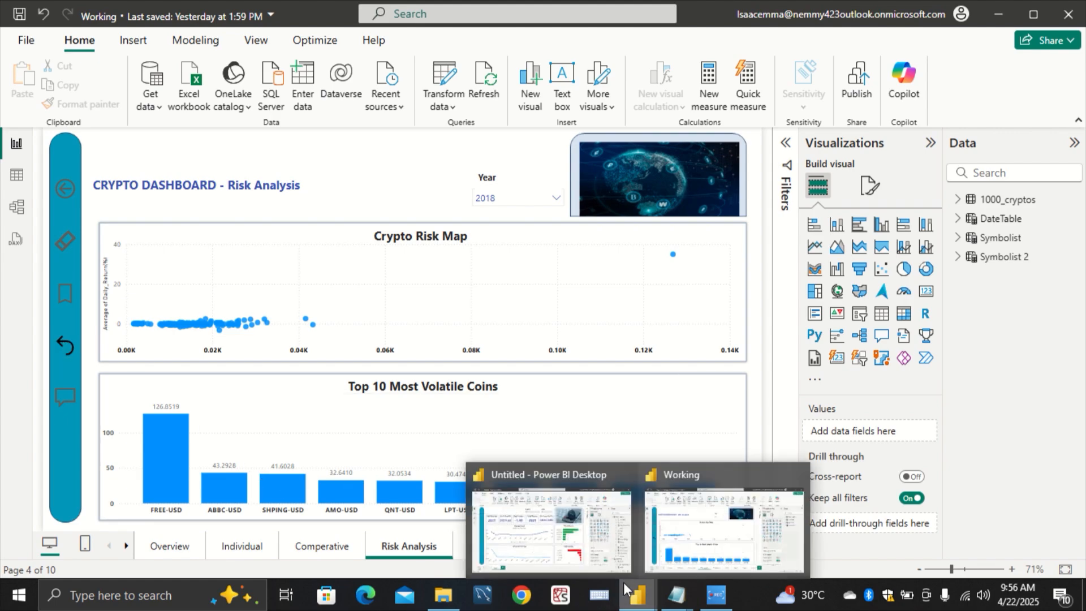
left_click(577, 547)
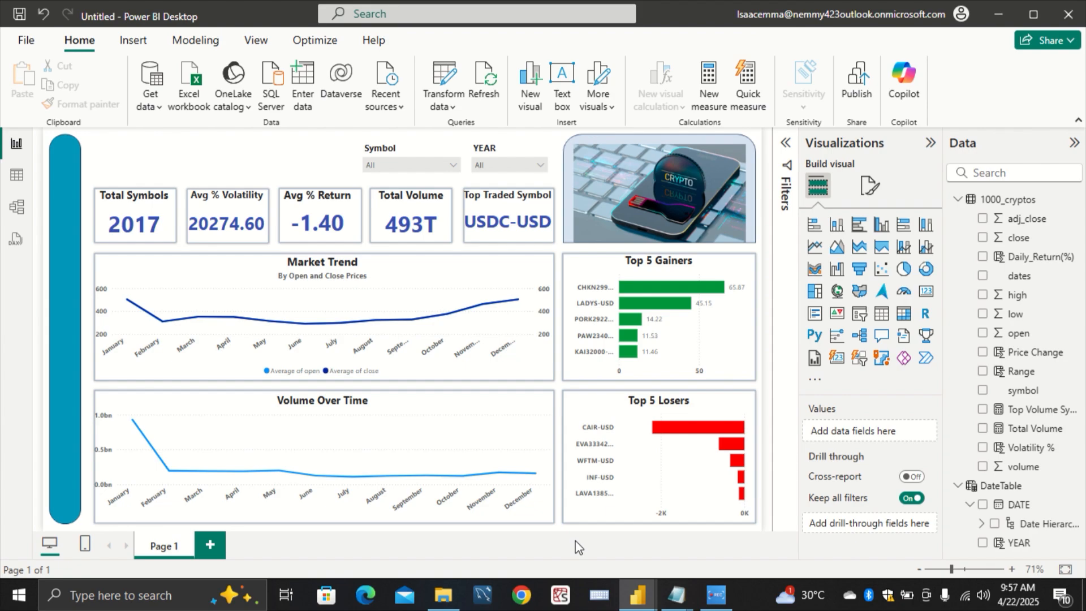
Step: Filter the dashboard to the symbol 10SET-USD and check the Avg % Volatility and Total Volume cards
left_click(446, 168)
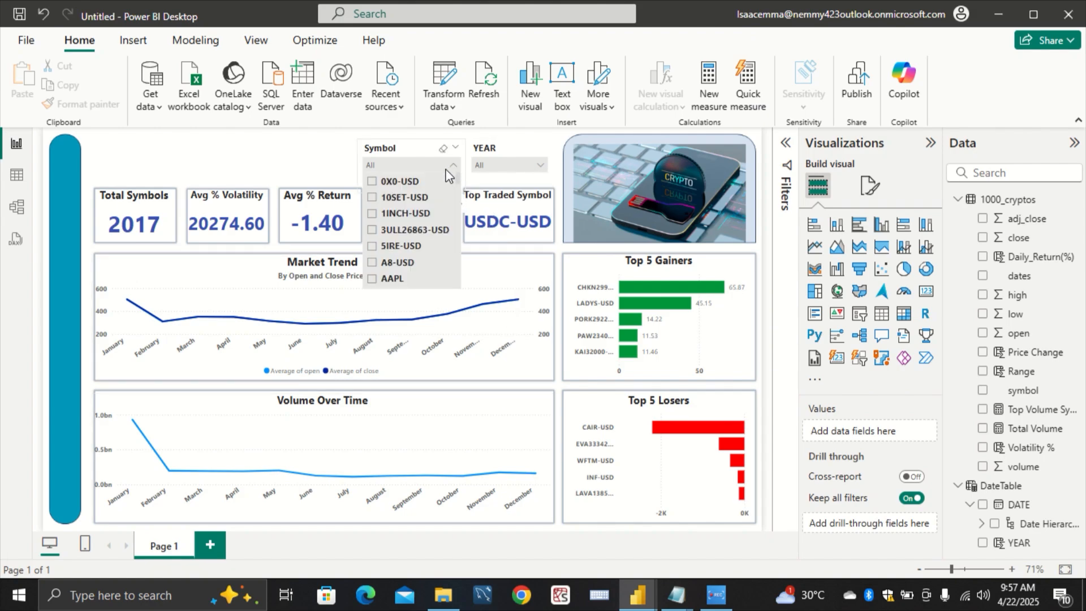
left_click(409, 198)
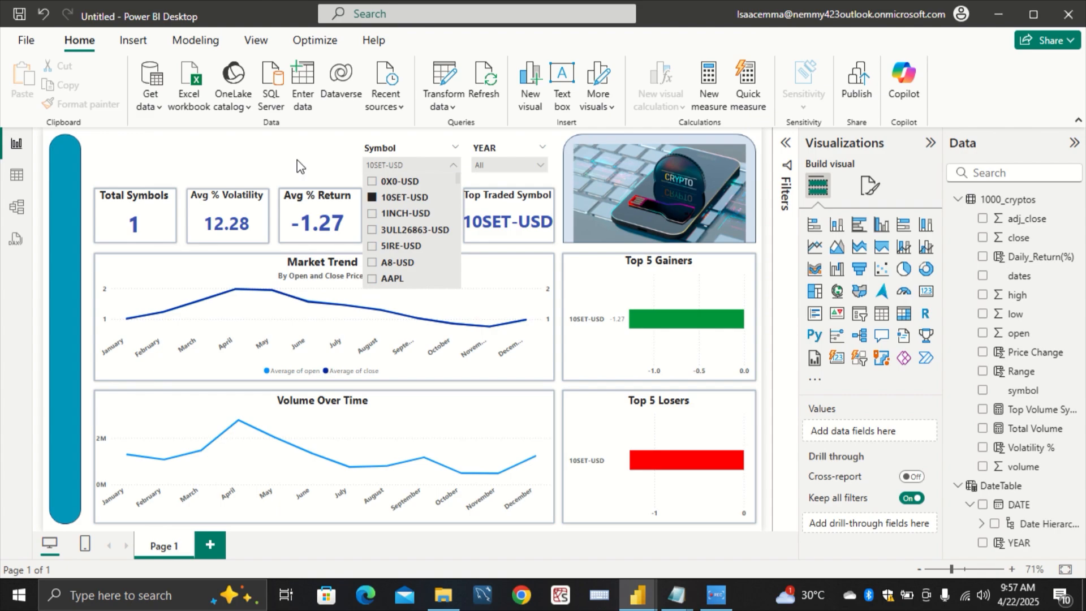
left_click(298, 165)
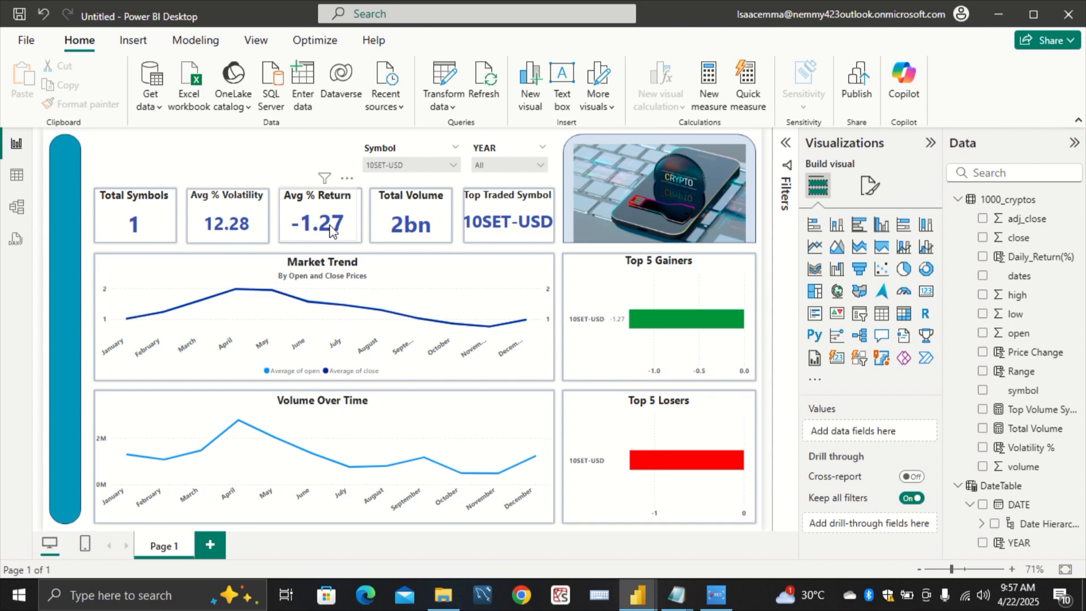
left_click(253, 231)
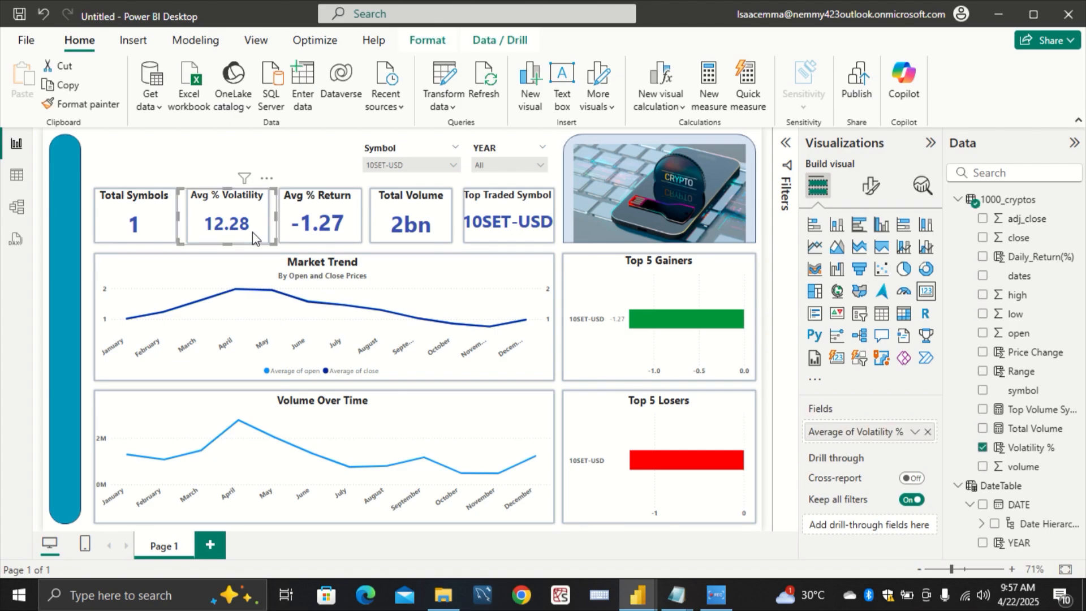
left_click(411, 236)
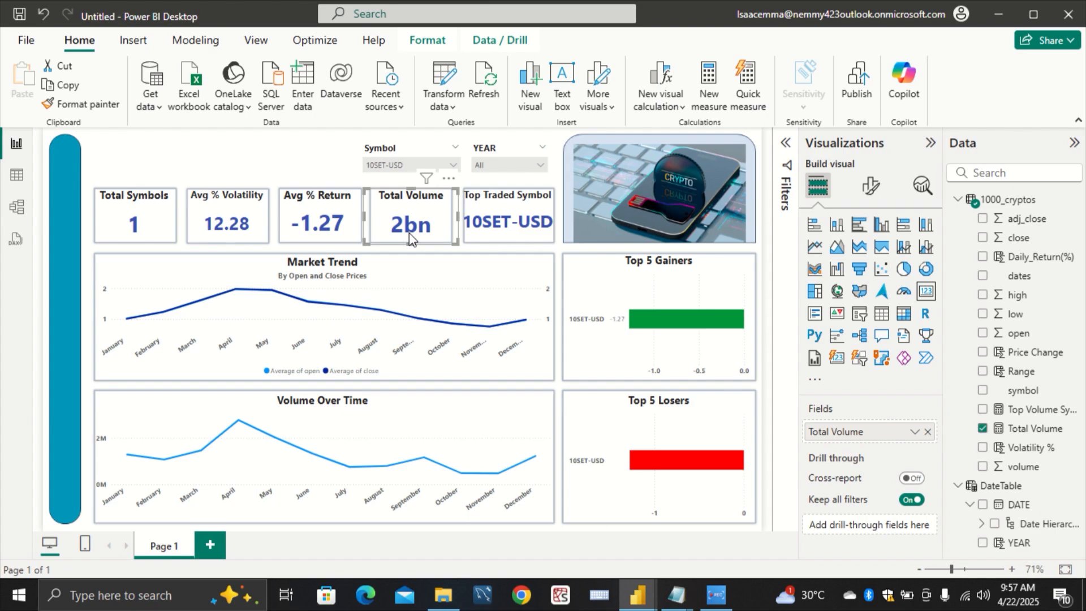
Step: Add 1INCH-USD, 3ULL26863-USD, 5IRE-USD and A8-USD to the Symbol slicer selection and check the updated cards
left_click(406, 165)
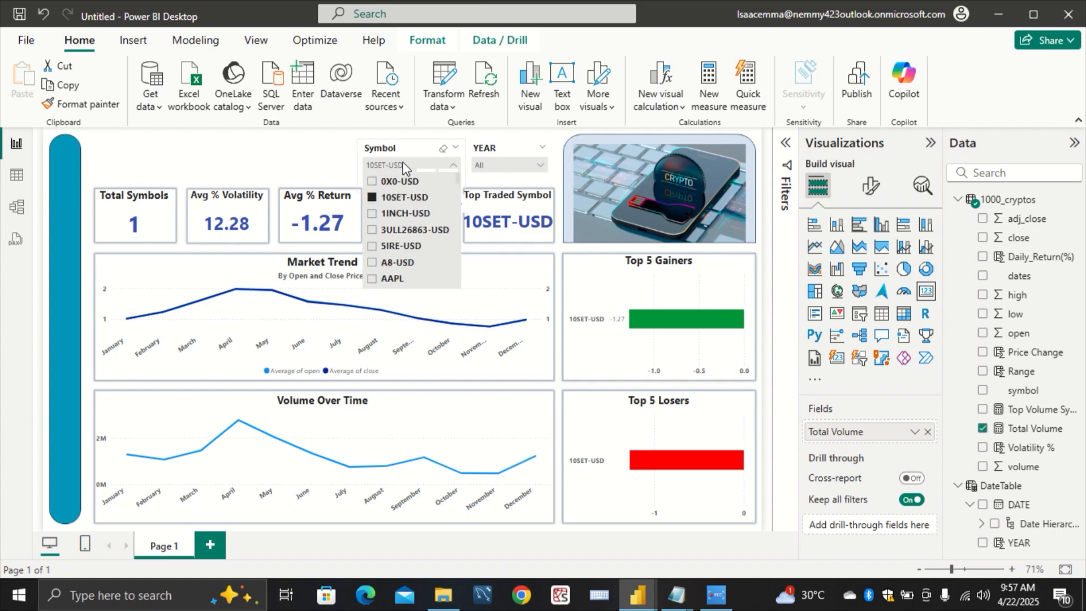
left_click(386, 214)
left_click(388, 236, "ctrl")
left_click(388, 246, "ctrl")
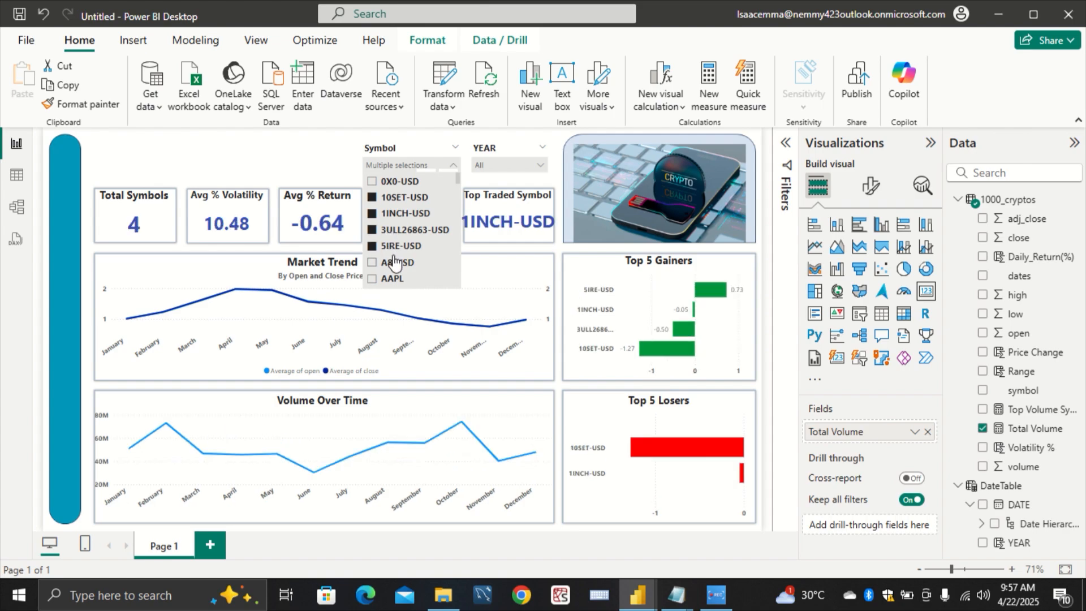
left_click(391, 262, "ctrl")
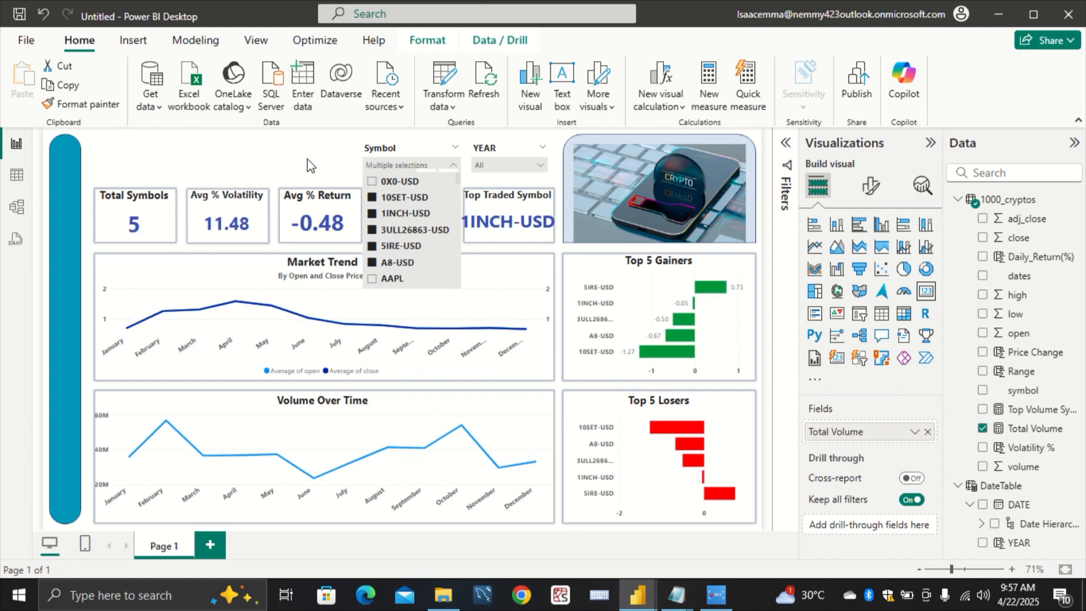
left_click(307, 158)
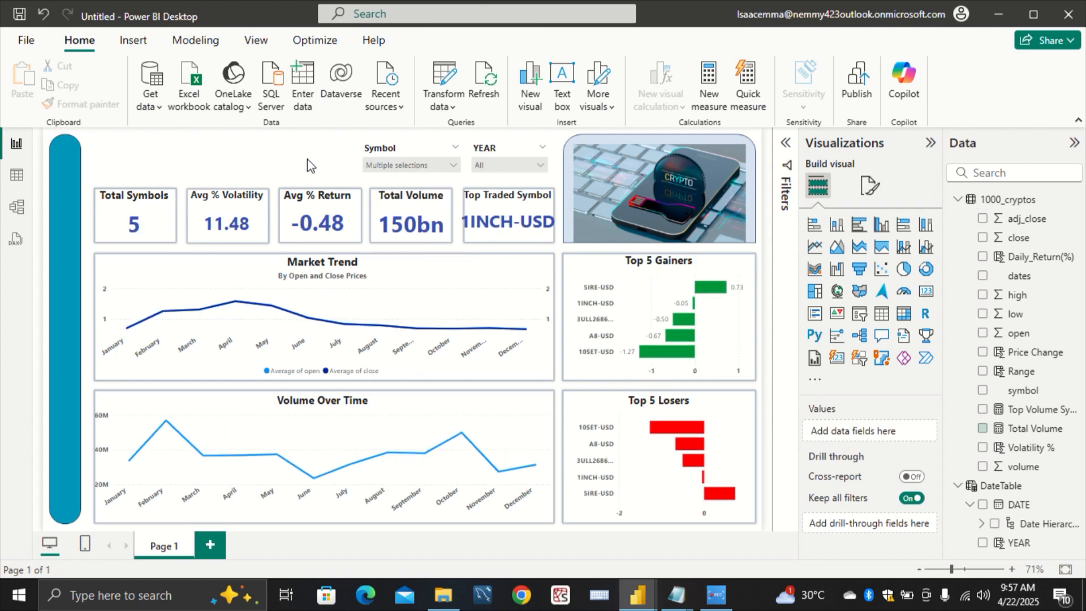
left_click(390, 166)
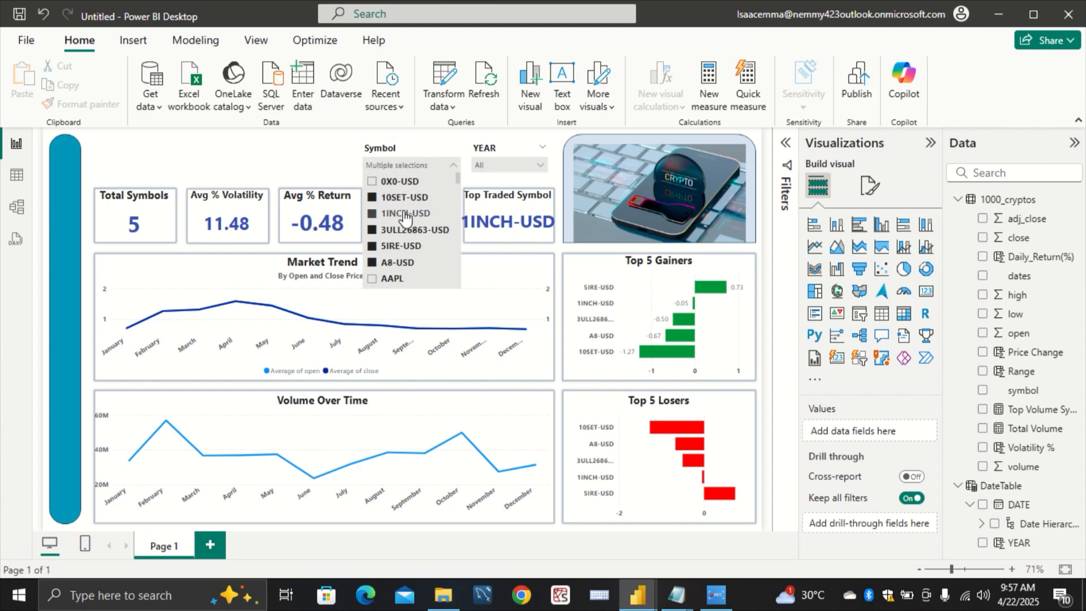
left_click(309, 151)
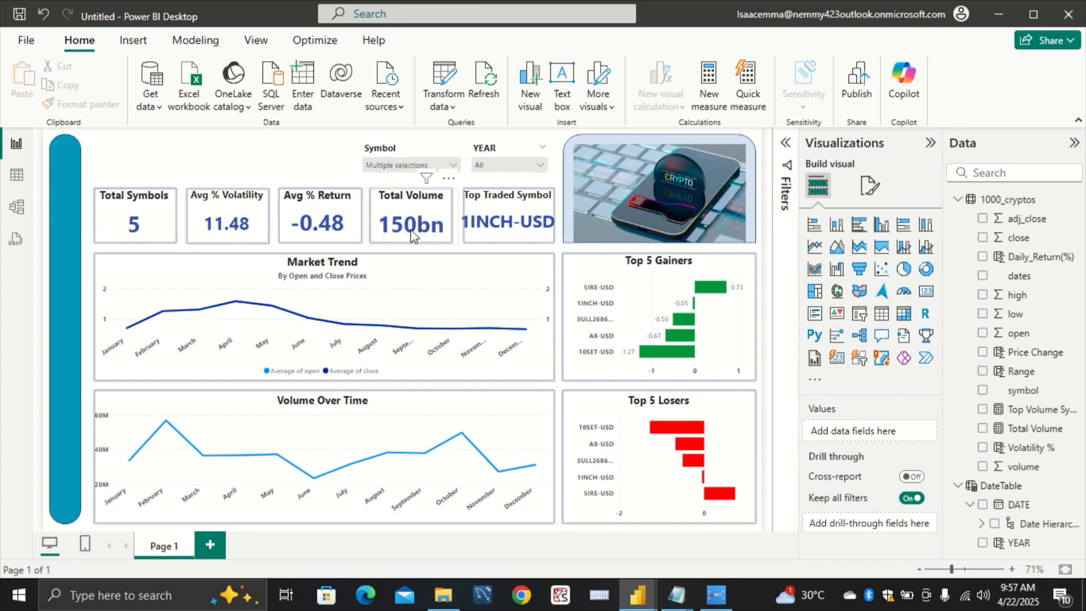
Step: Clear the multiple selection in the Symbol slicer and filter the dashboard to BNB-USD only
left_click(405, 165)
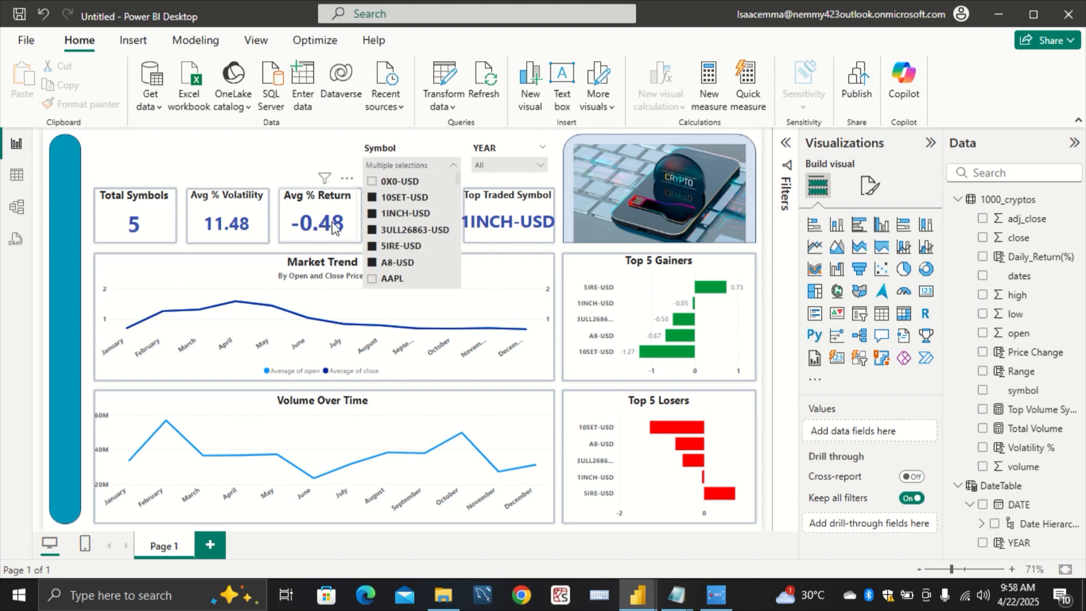
left_click(394, 253)
scroll(394, 252, "down", 10)
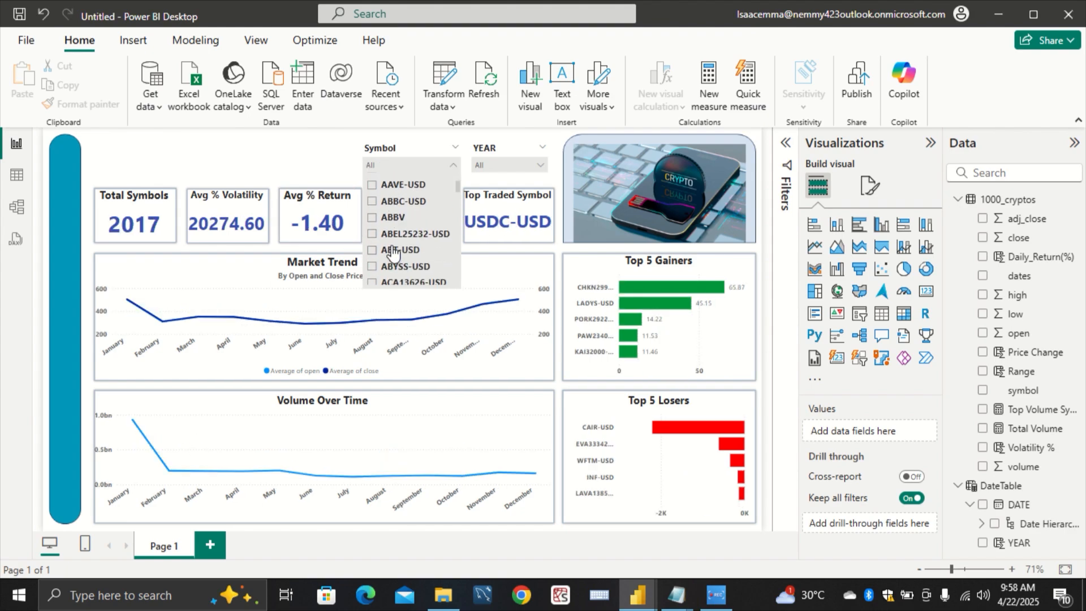
scroll(394, 252, "down", 10)
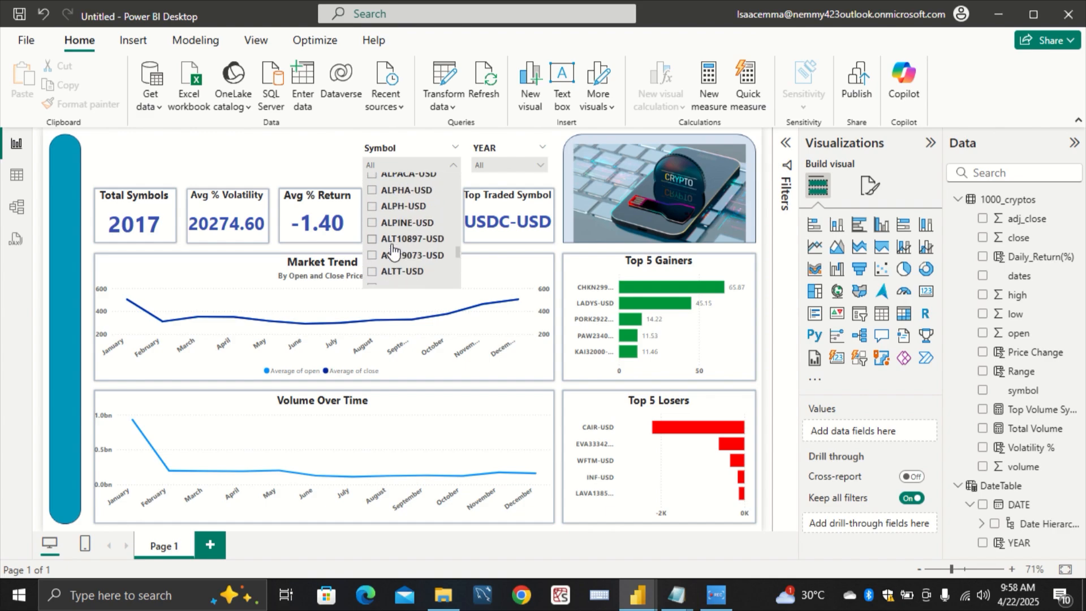
scroll(394, 253, "down", 10)
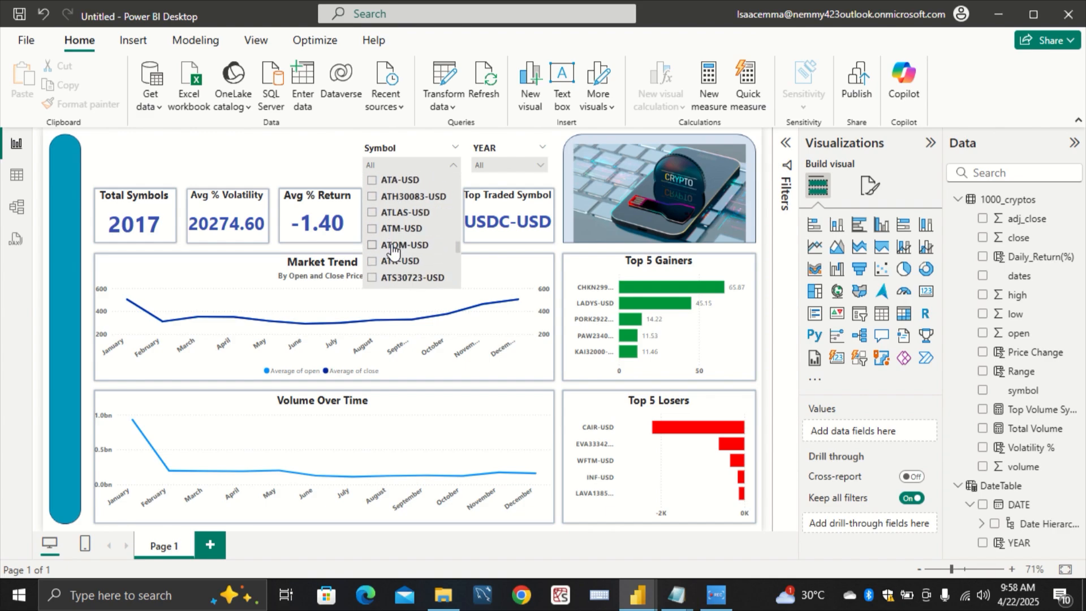
scroll(394, 253, "down", 10)
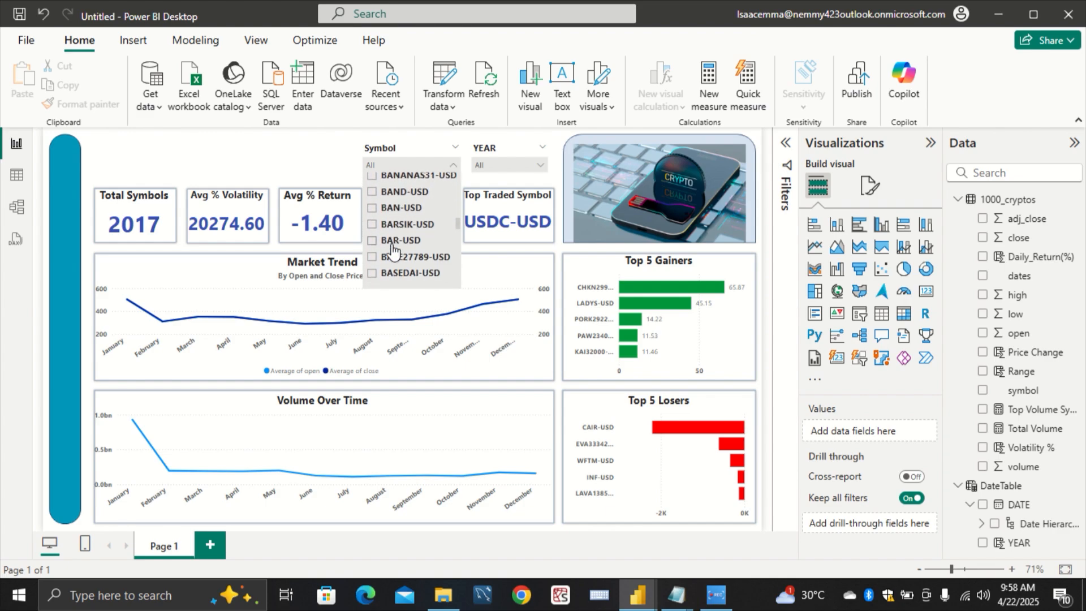
scroll(394, 252, "down", 10)
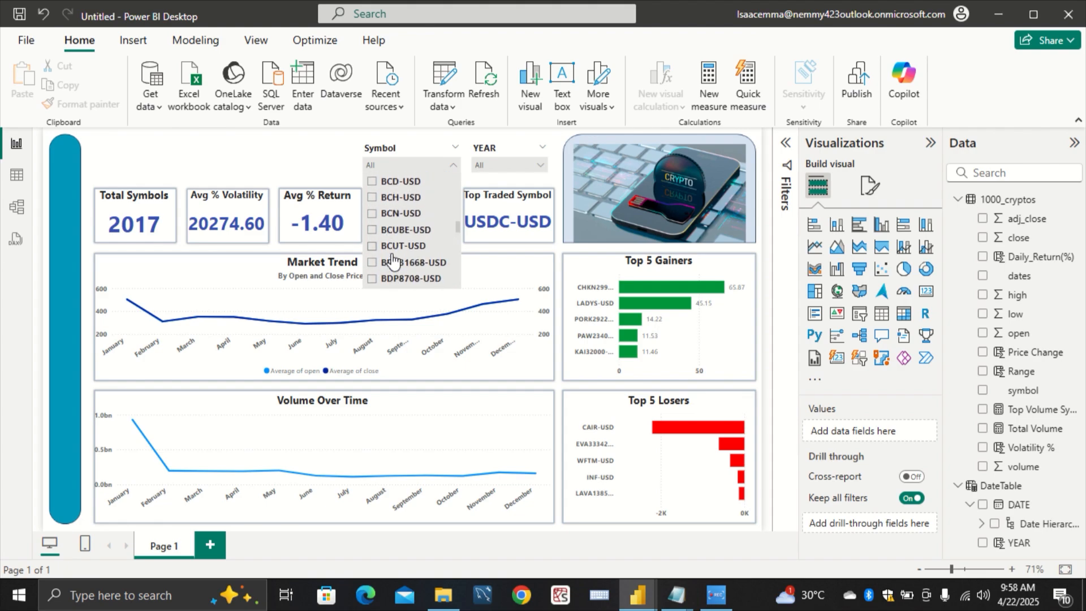
scroll(395, 260, "down", 10)
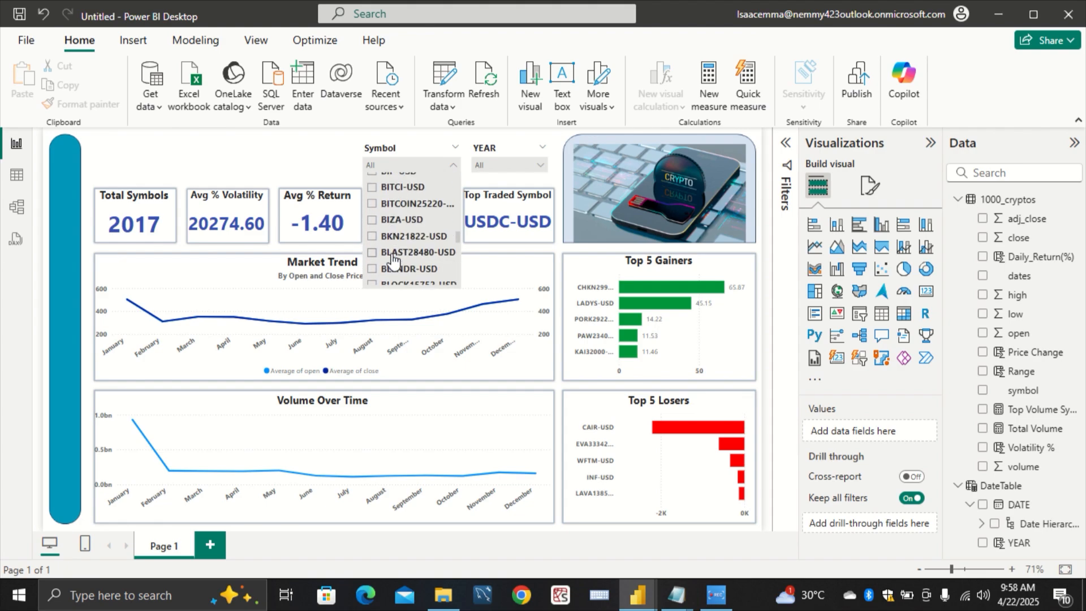
scroll(395, 261, "up", 3)
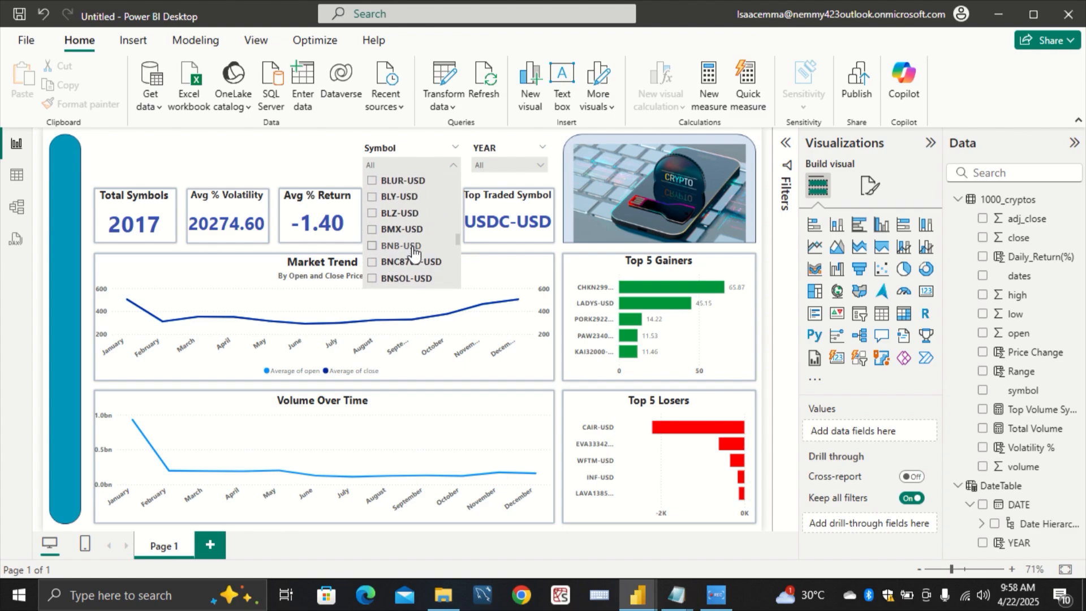
left_click(399, 246)
left_click(309, 166)
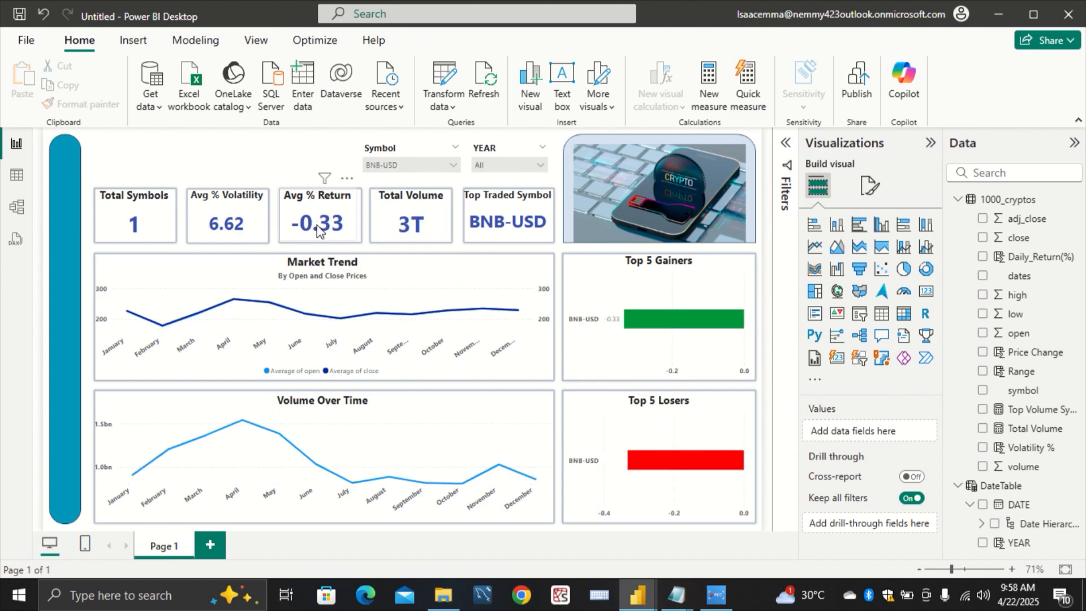
Step: Test the YEAR slicer with 2020, 2019 and 2018 in turn, and reset it to all years
left_click(506, 165)
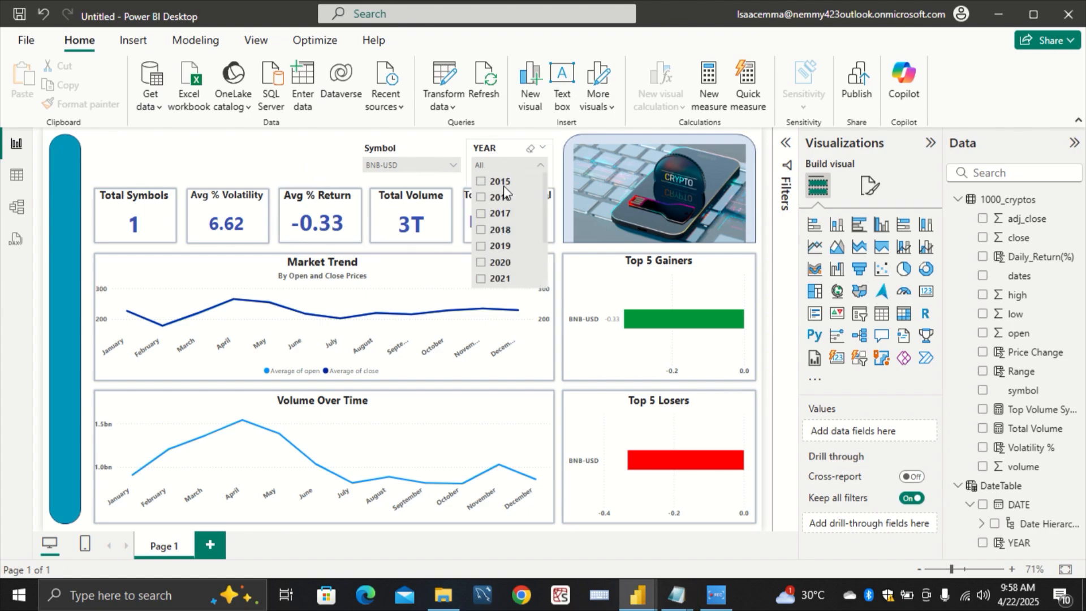
left_click(500, 262)
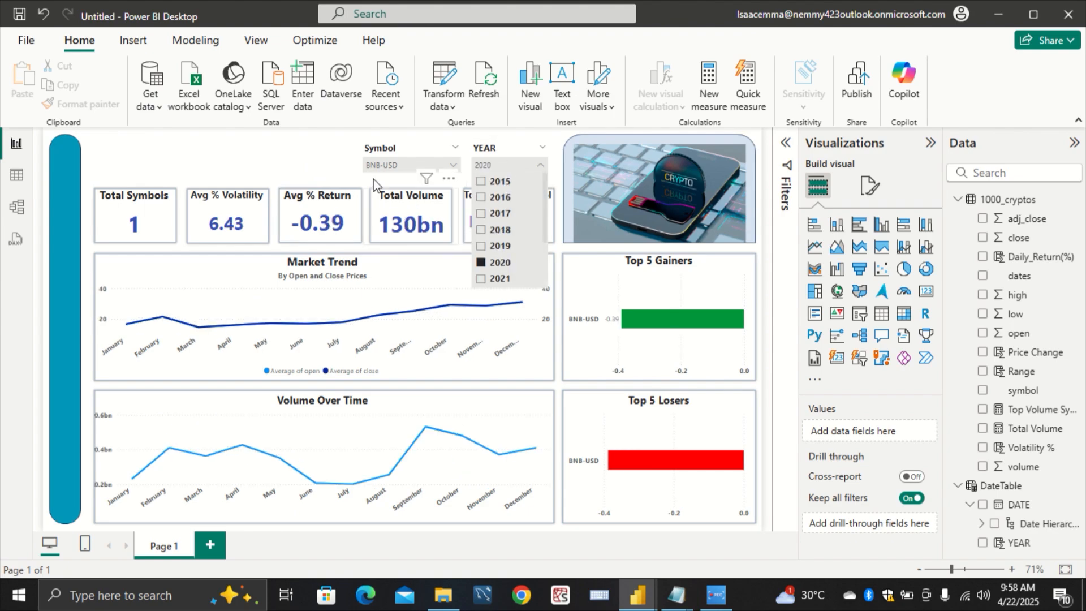
left_click(486, 246)
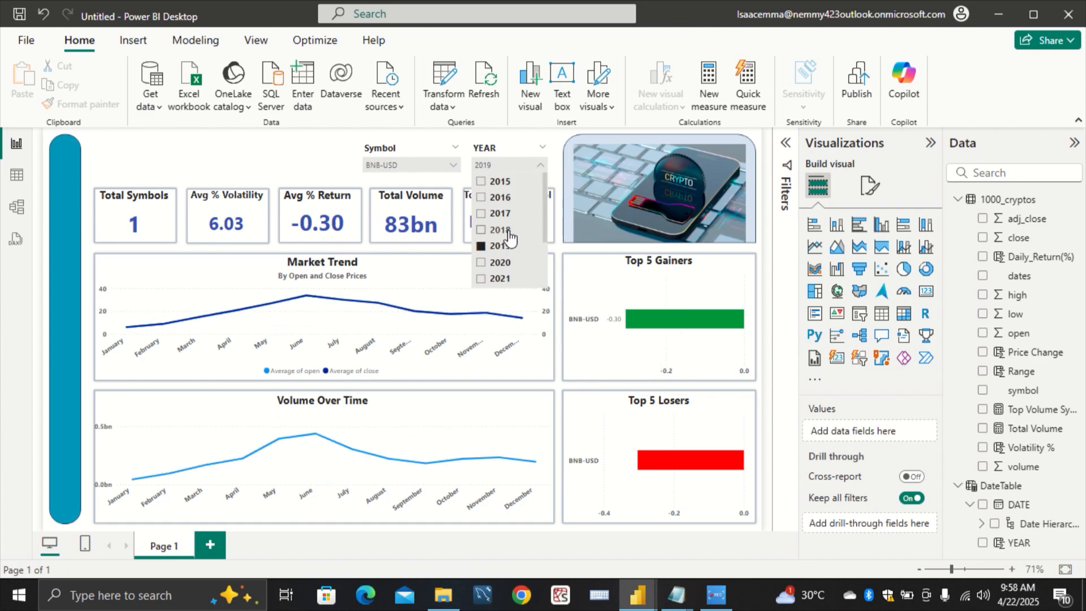
left_click(509, 231)
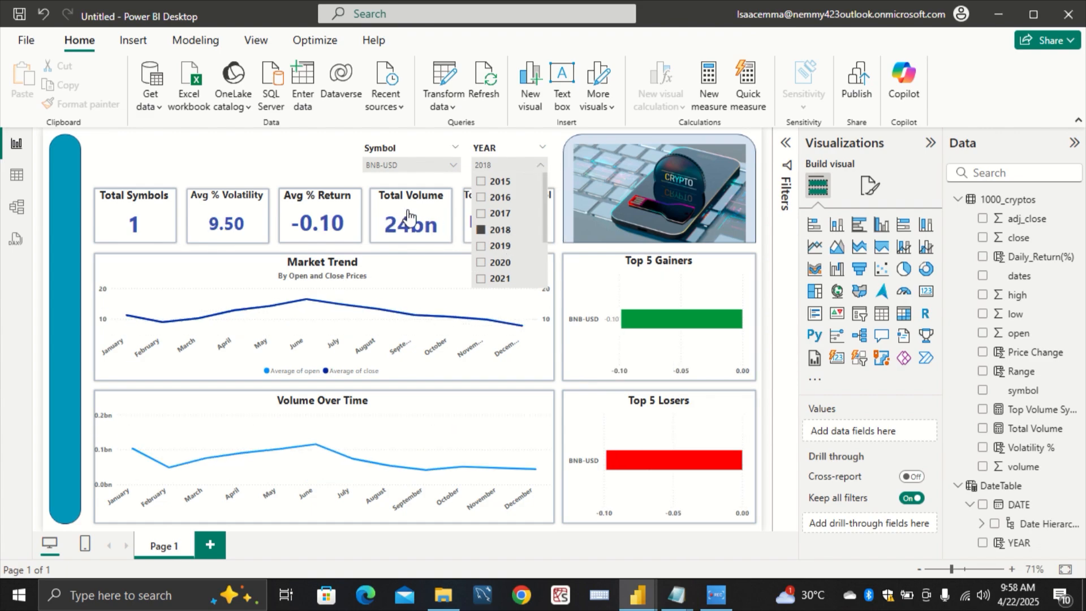
left_click(482, 232)
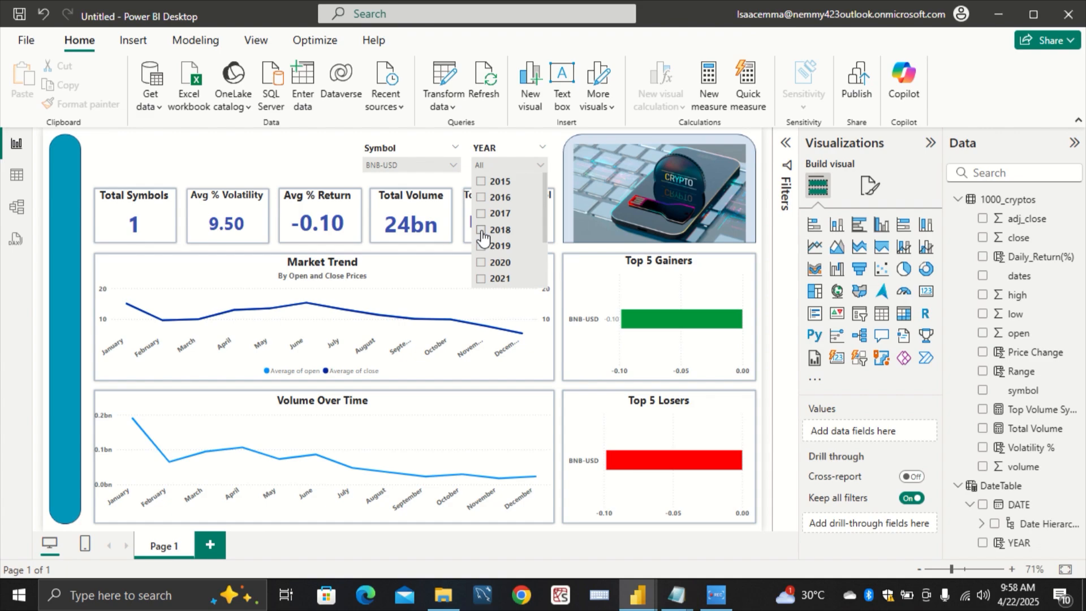
left_click(288, 159)
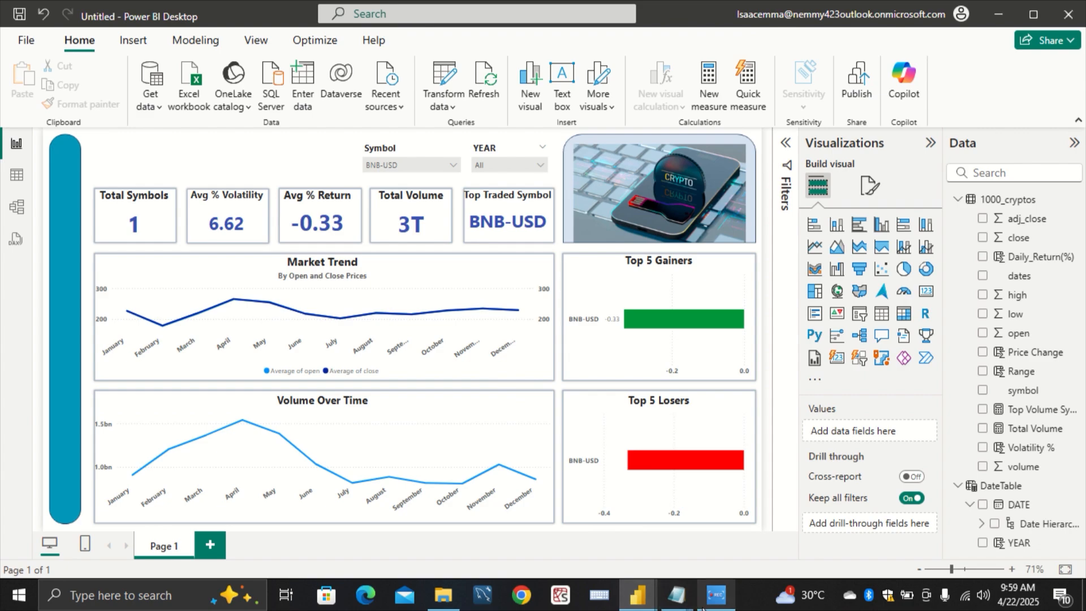
mouse_move(706, 607)
left_click(709, 552)
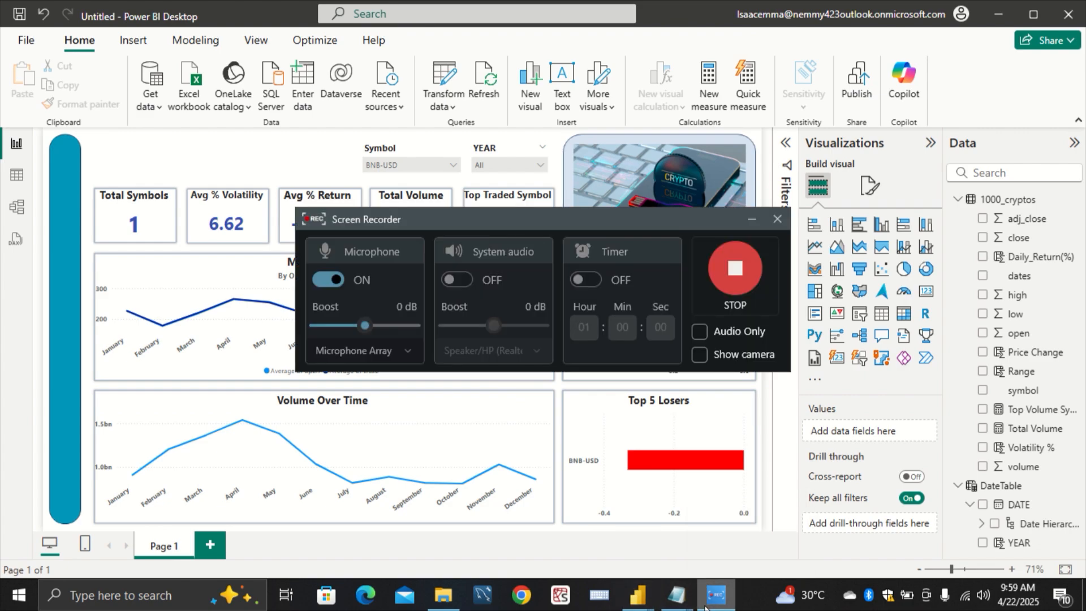